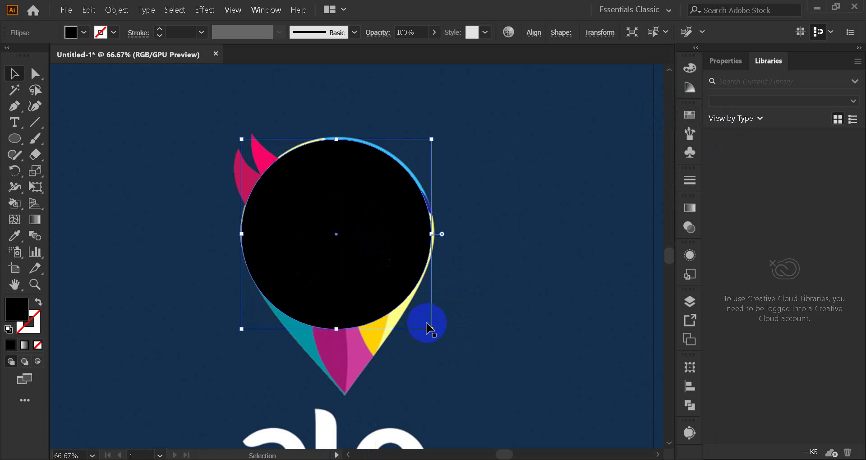
Step: Nudge the black circle right and up to line it up with the round outline of the bird's head
key("Right")
key("Up")
key("Up")
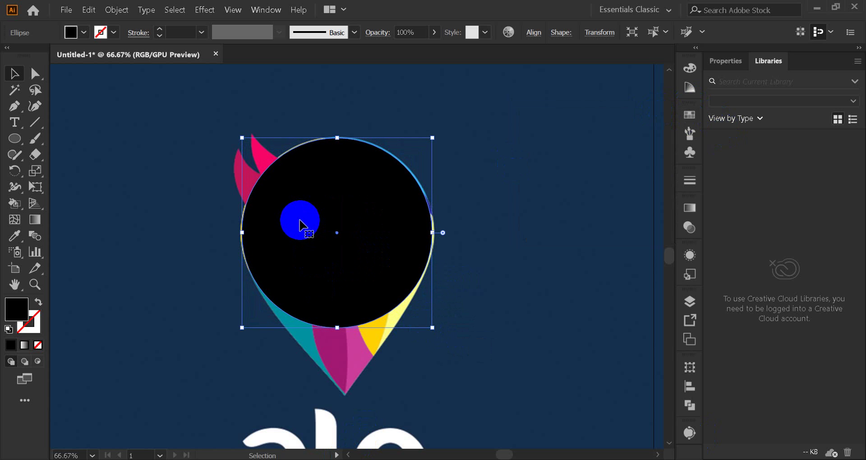
scroll(219, 195, "up", 1)
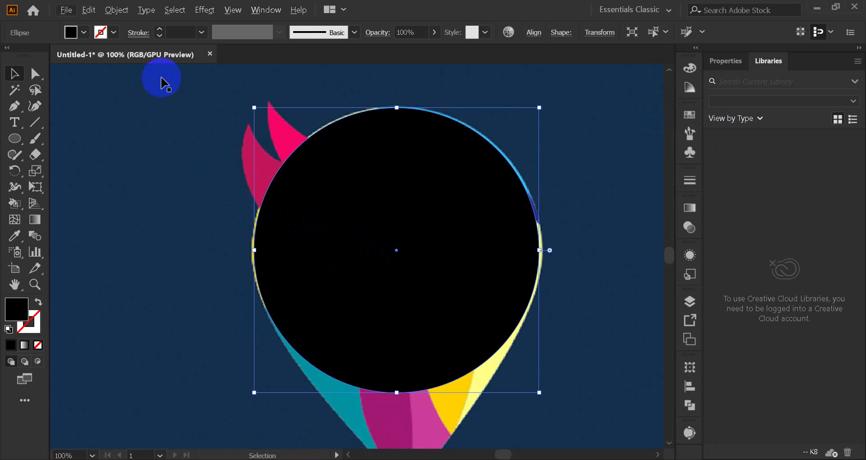
Step: Pull the black circle's bottom anchor point down toward the logo's pointed tip to stretch the shape
left_click(35, 74)
scroll(299, 137, "down", 2)
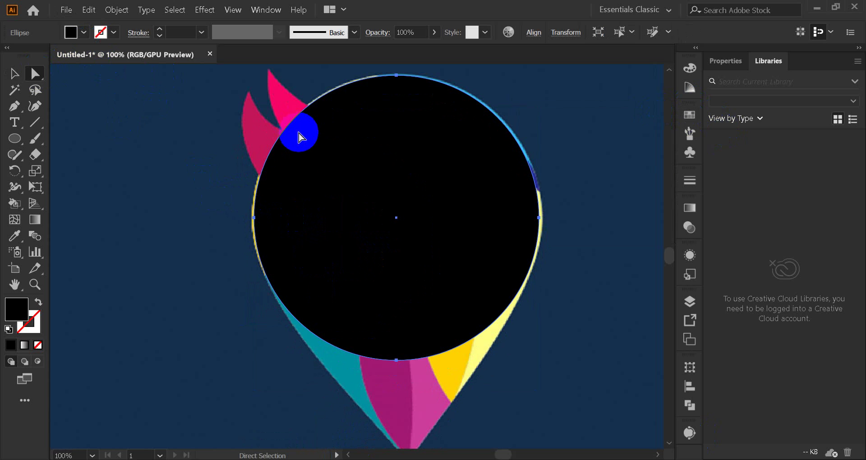
left_click(397, 361)
mouse_move(397, 361)
left_mouse_down()
mouse_move(397, 389)
mouse_move(397, 373)
left_mouse_up()
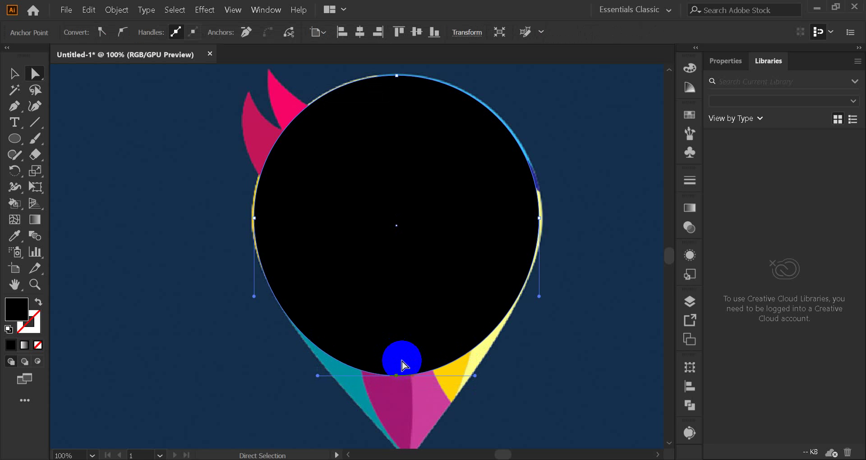
left_click_drag(403, 365, 391, 350)
scroll(397, 361, "down", 3)
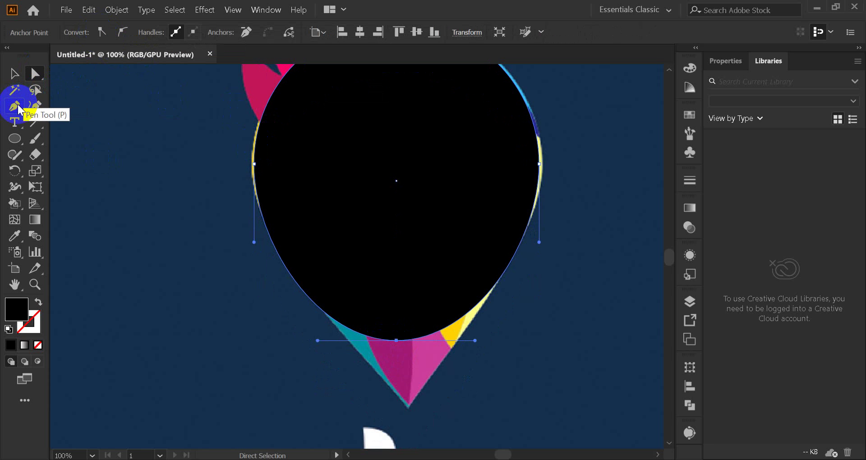
Step: Convert the stretched shape's bottom anchor point to a sharp corner with the Anchor Point tool
left_click_drag(14, 106, 96, 156)
left_click(397, 340)
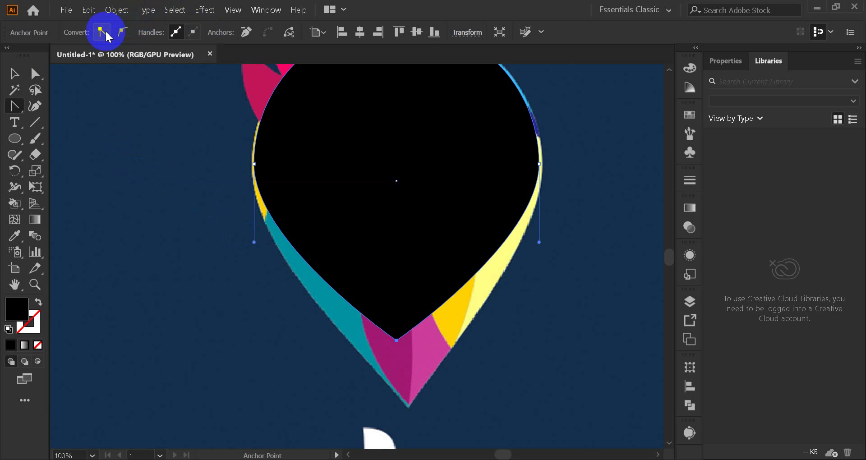
left_click(14, 73)
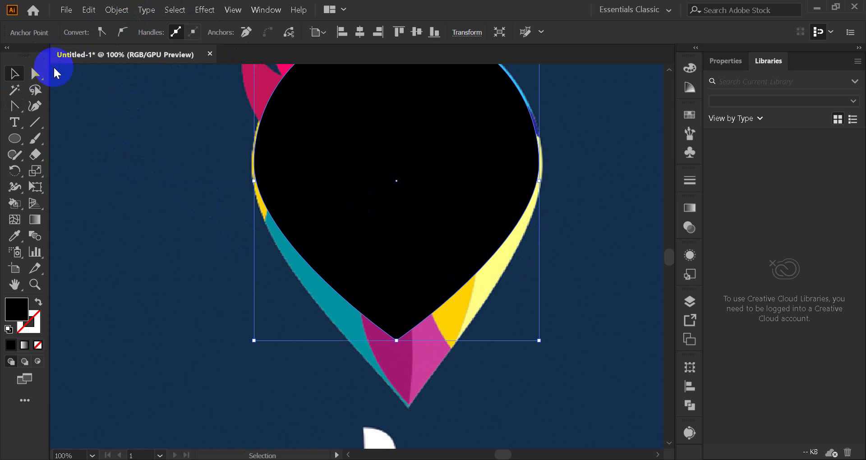
Step: Move the black shape's bottom corner point onto the pointed tip of the bird logo
left_click(35, 73)
left_click(396, 339)
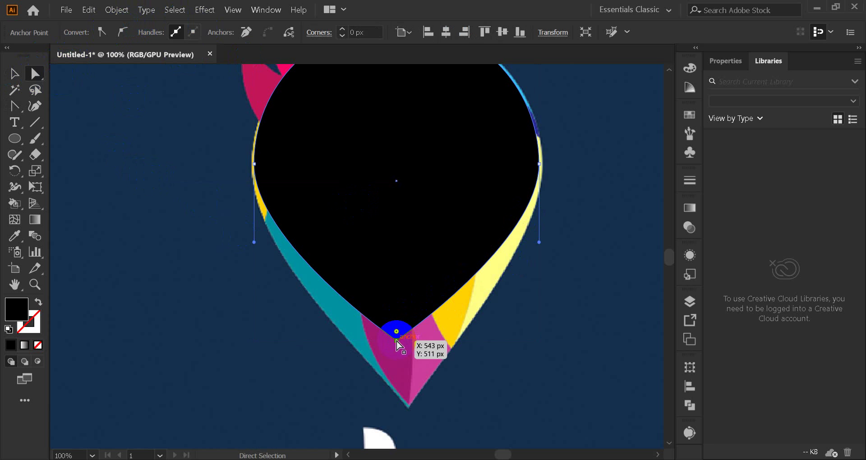
left_click_drag(396, 340, 411, 411)
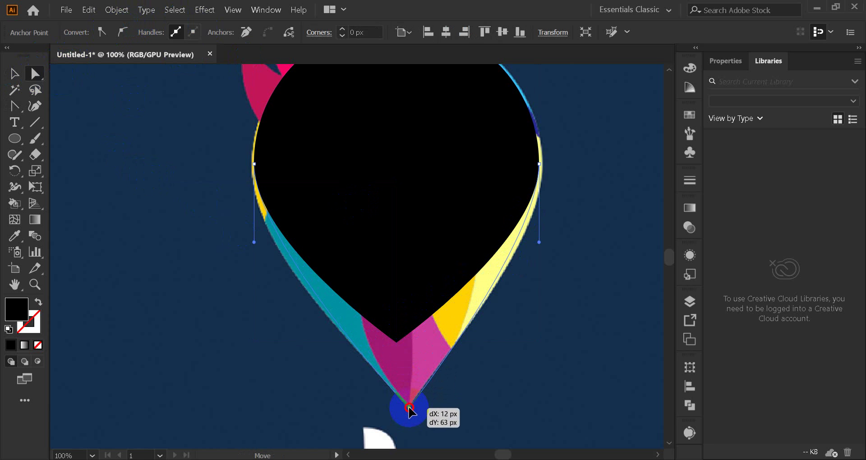
left_click_drag(410, 405, 409, 405)
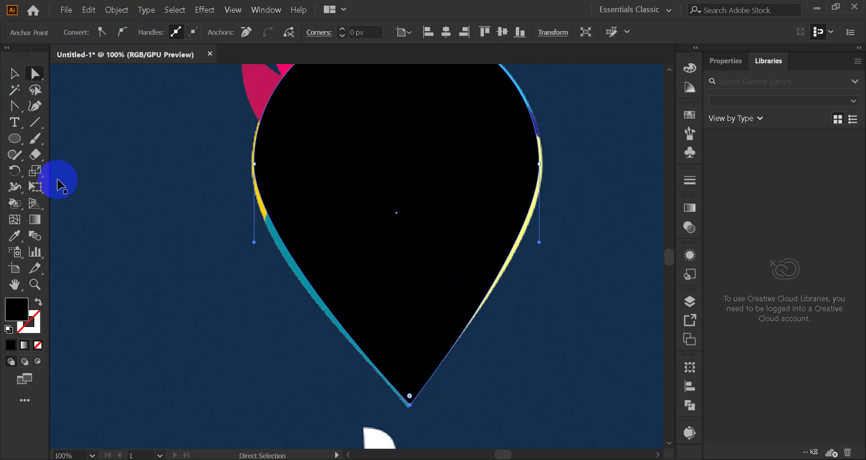
Step: Undo the bottom point's move and corner conversion, and delete the black shape covering the bird logo
key("ctrl+z")
key("ctrl+z")
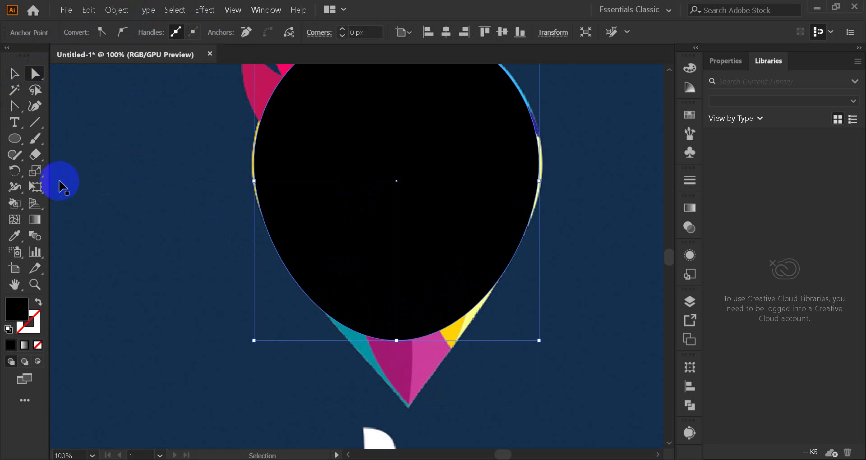
left_click(14, 74)
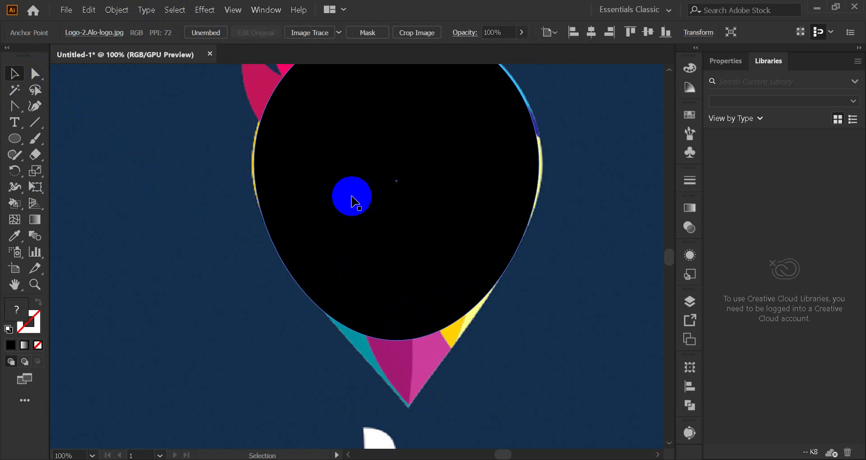
key("Delete")
left_click(242, 222)
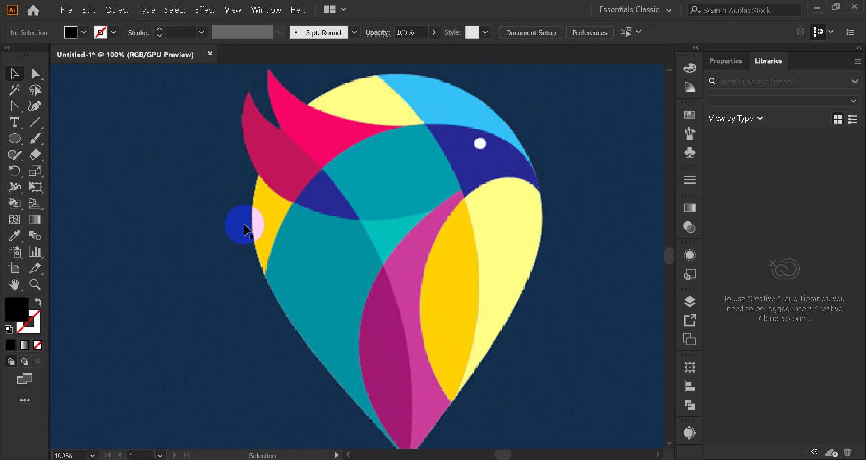
left_click(293, 223)
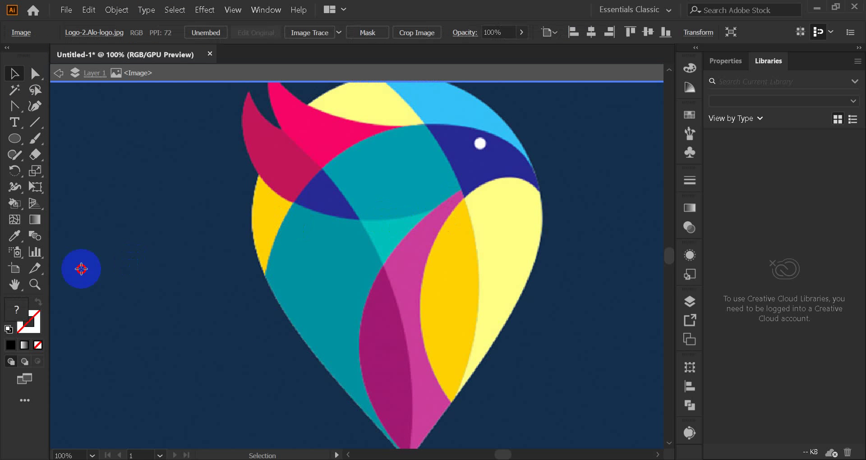
scroll(201, 254, "down", 3)
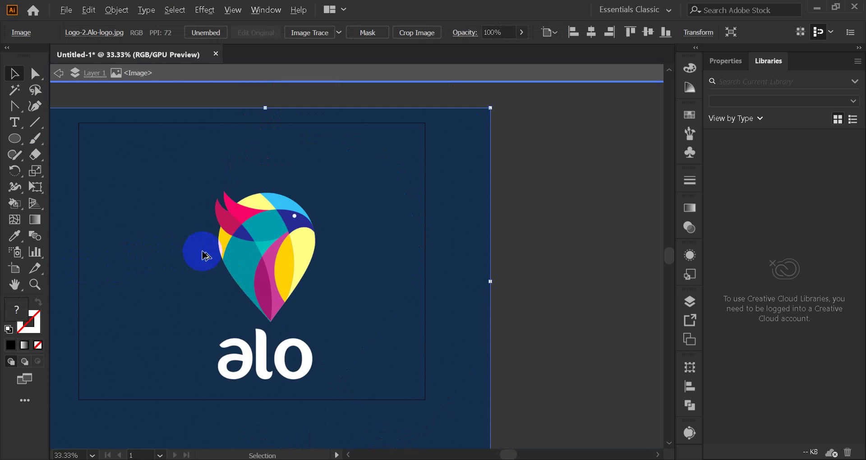
scroll(468, 251, "up", 5)
left_click(511, 247)
scroll(511, 247, "down", 2)
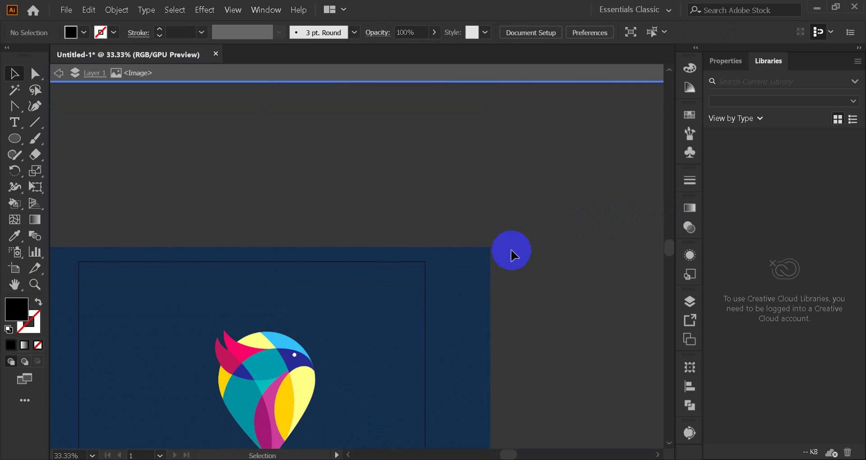
key("Escape")
left_click(294, 303)
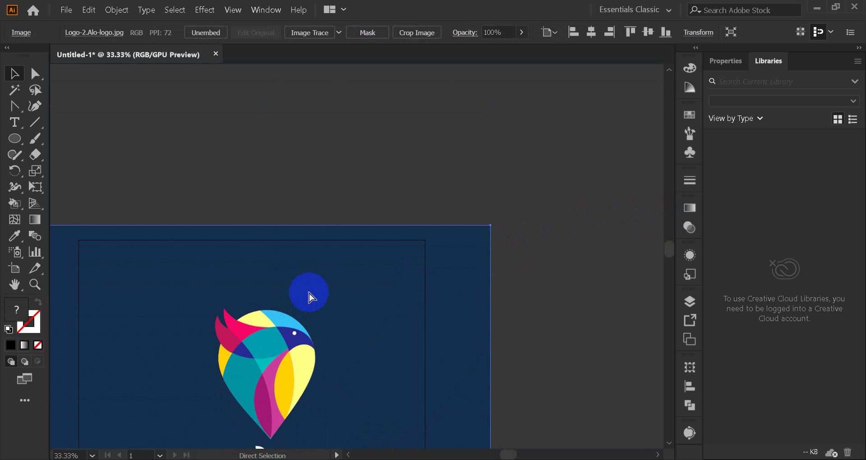
left_click(276, 256)
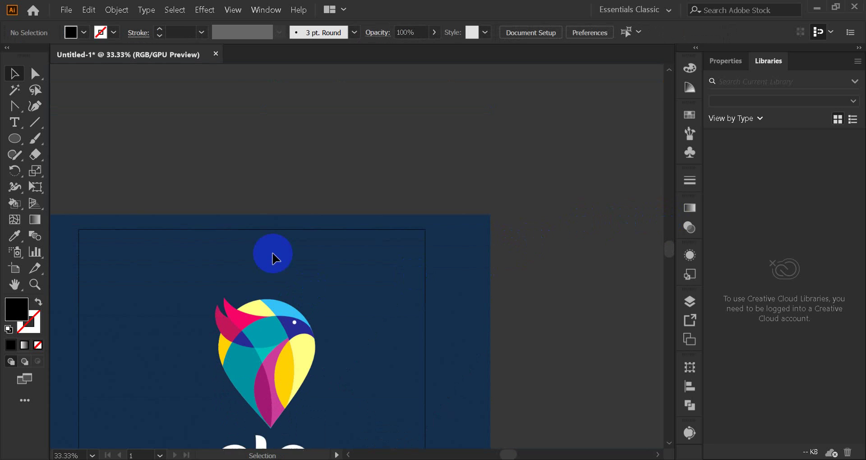
Step: Draw a black circle outward from the centre of the bird's head with the Ellipse tool, matching the head's round outline
scroll(273, 246, "down", 4)
scroll(264, 232, "up", 3)
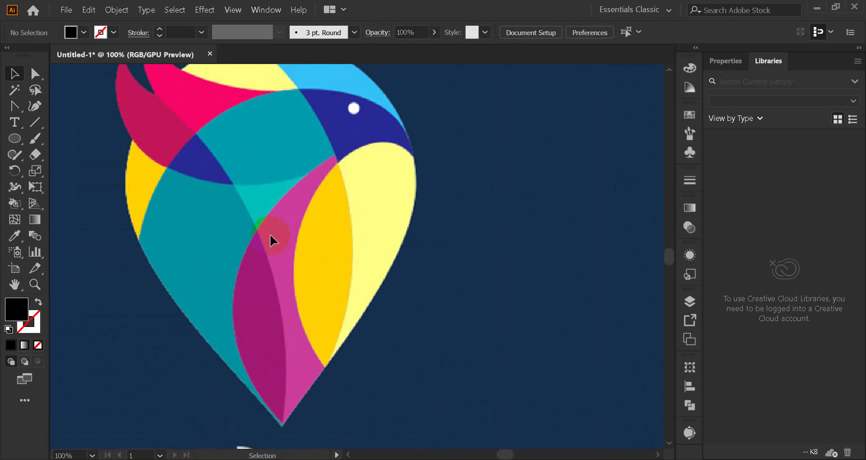
left_click(6, 141)
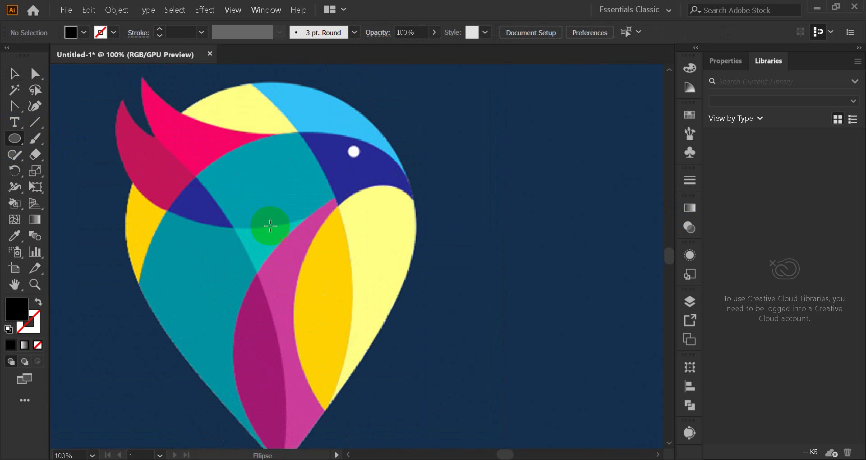
left_click_drag(267, 229, 410, 367)
Step: Nudge the new black circle sideways and up until its edge lines up with the bird's head outline
key("Right")
key("Right")
key("Right")
key("Right")
key("Right")
key("Right")
key("Right")
key("Right")
key("Right")
key("Right")
key("Right")
key("Right")
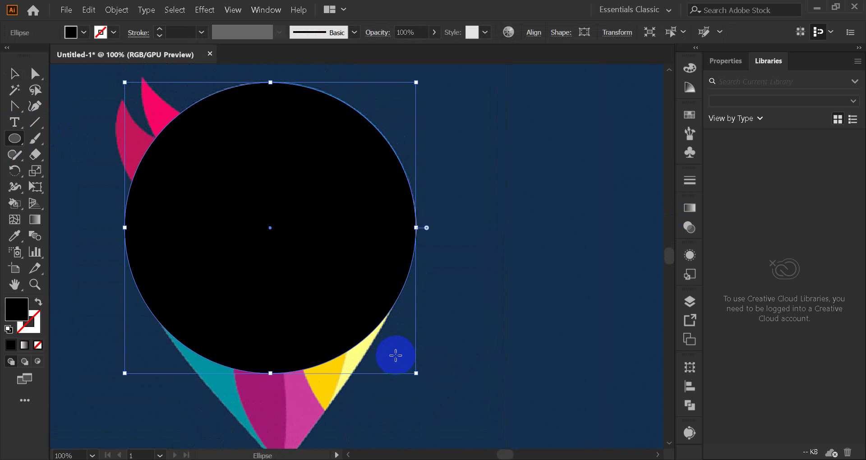
key("Left")
key("Left")
key("Left")
key("Up")
key("Up")
key("Up")
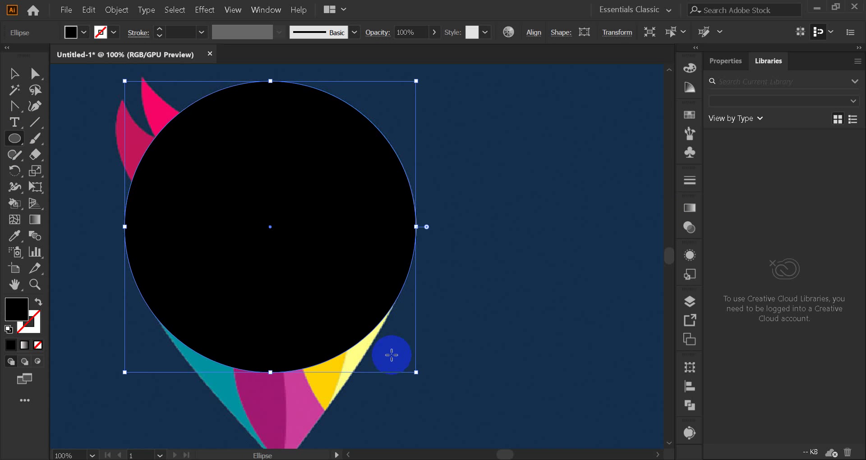
Step: Convert the circle's bottom anchor point to a sharp corner with the Anchor Point tool
left_click(14, 73)
scroll(375, 293, "down", 3)
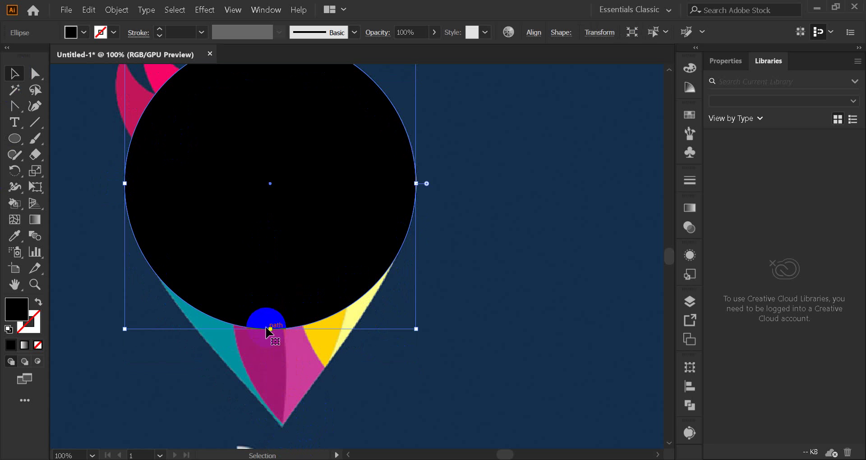
left_click(3, 135)
left_click(13, 111)
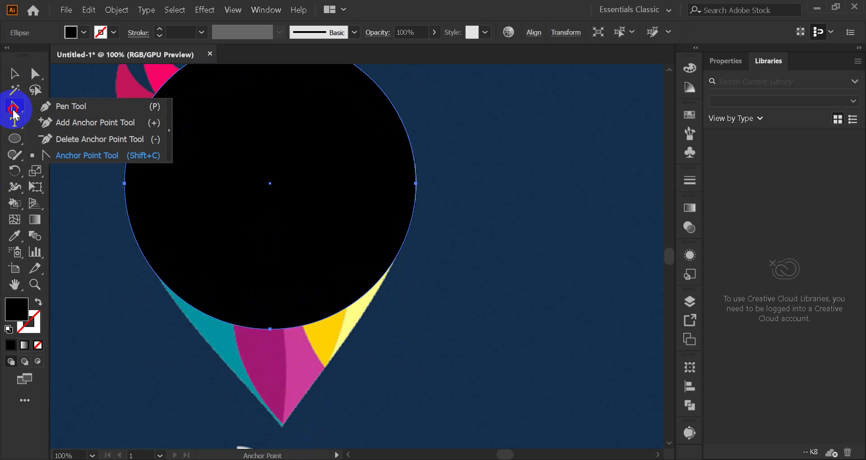
left_click(288, 331)
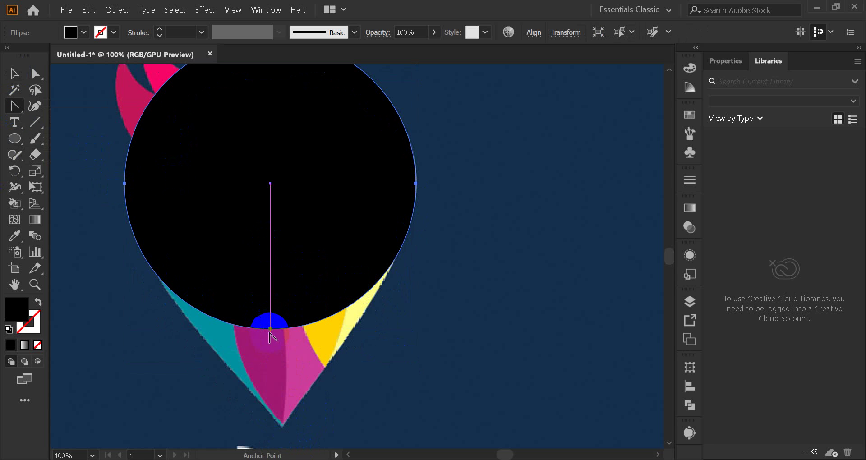
left_click(270, 330)
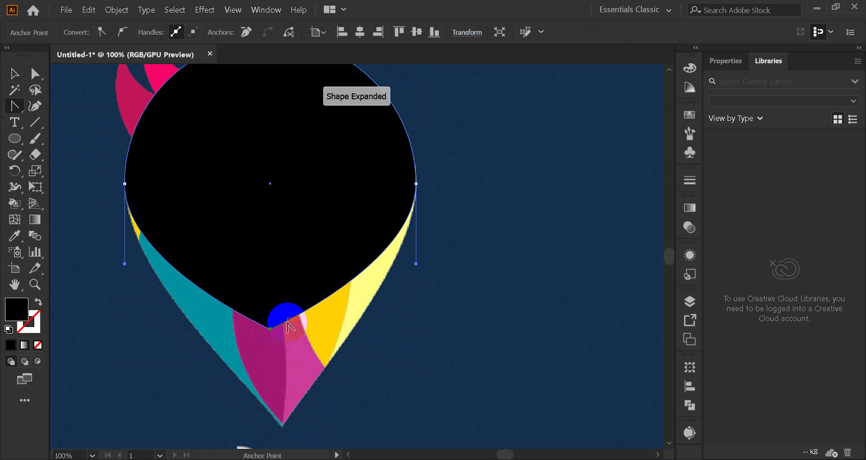
Step: Move the shape's bottom corner point down and slightly right to the logo's pointed tip, forming a teardrop
left_click(35, 73)
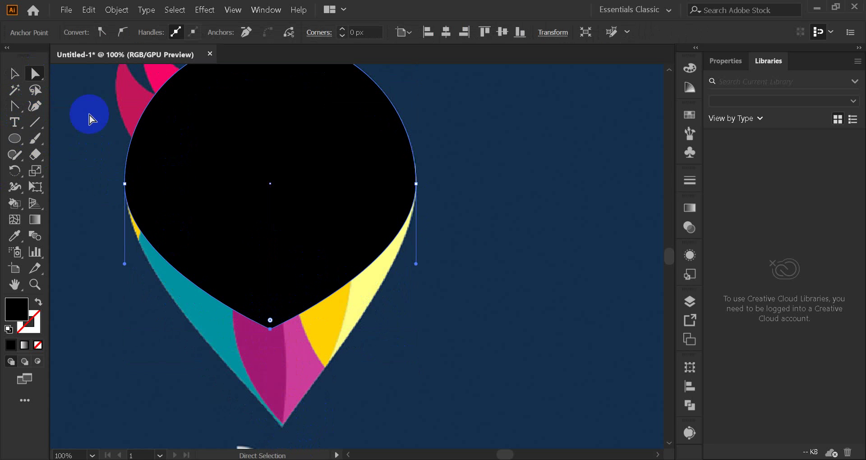
left_click(270, 329)
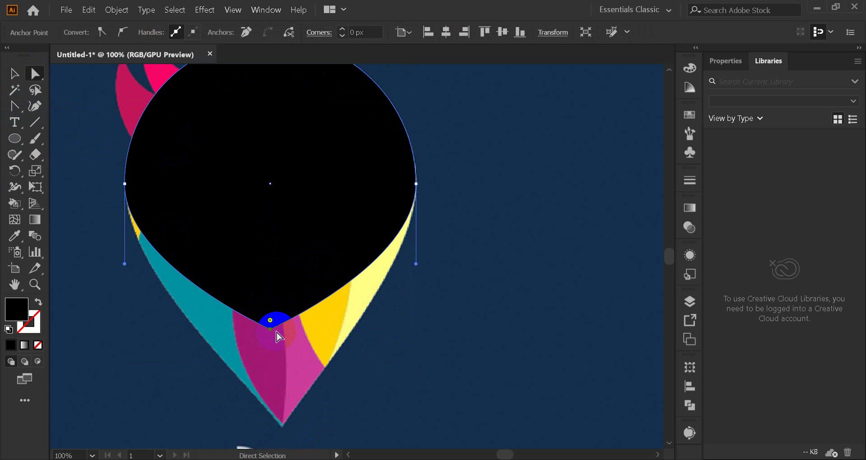
key("shift+Down")
key("shift+Down")
key("shift+Down")
key("shift+Down")
key("shift+Down")
key("shift+Down")
key("shift+Down")
key("shift+Down")
key("shift+Down")
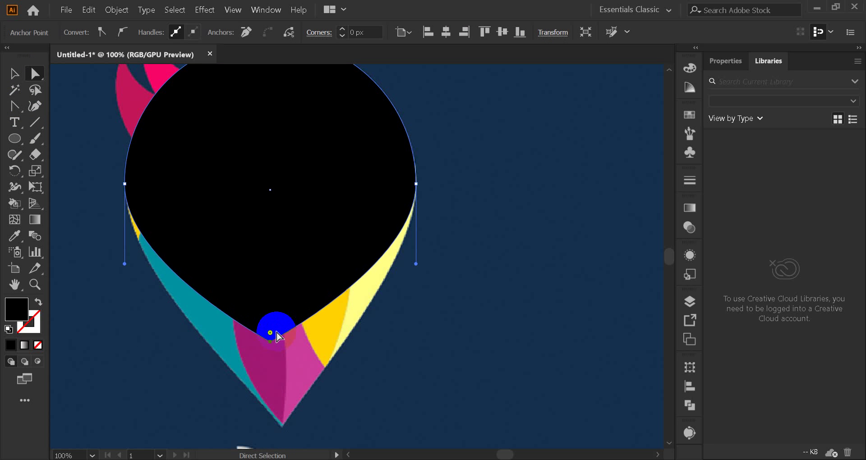
key("shift+Down")
key("shift+Down")
key("shift+Down")
key("shift+Down")
key("shift+Down")
key("shift+Down")
key("shift+Down")
key("shift+Down")
key("shift+Down")
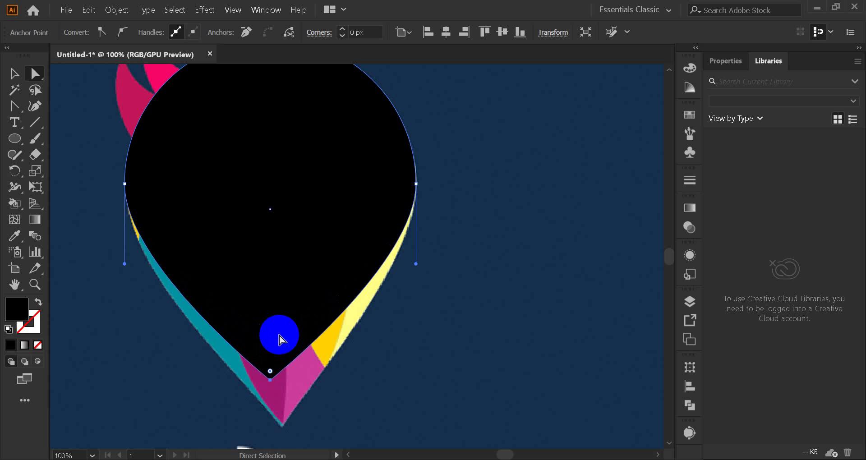
key("shift+Down")
key("shift+Down")
key("shift+Down")
key("shift+Down")
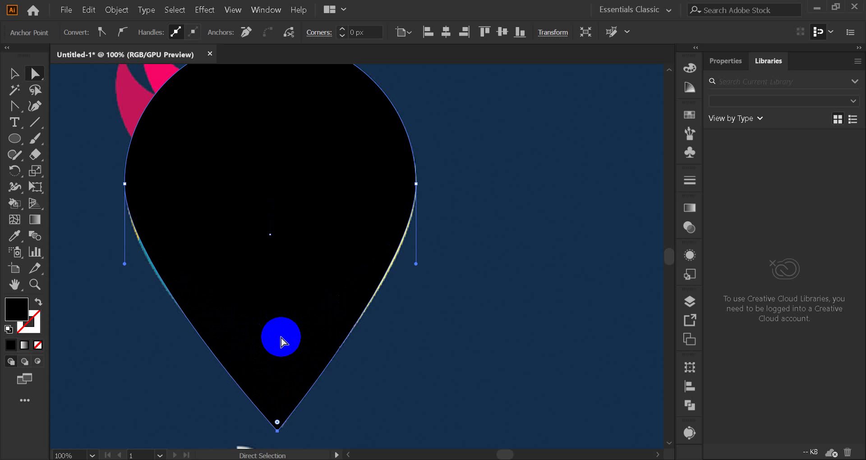
key("ctrl")
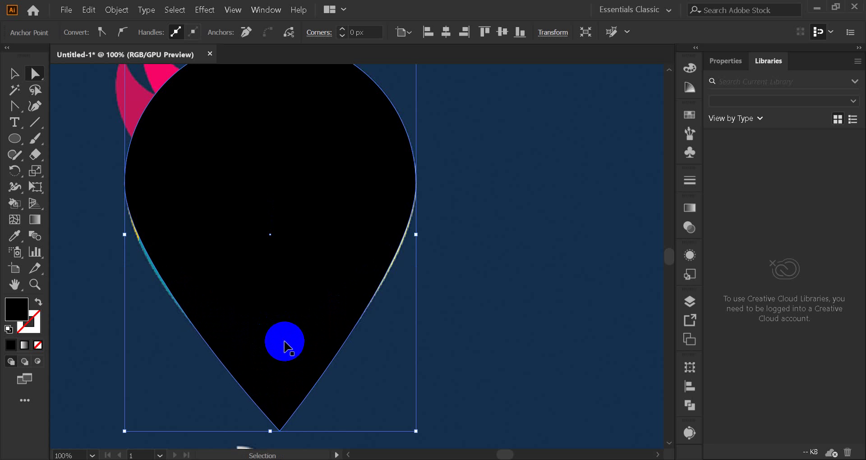
left_click_drag(284, 347, 285, 349)
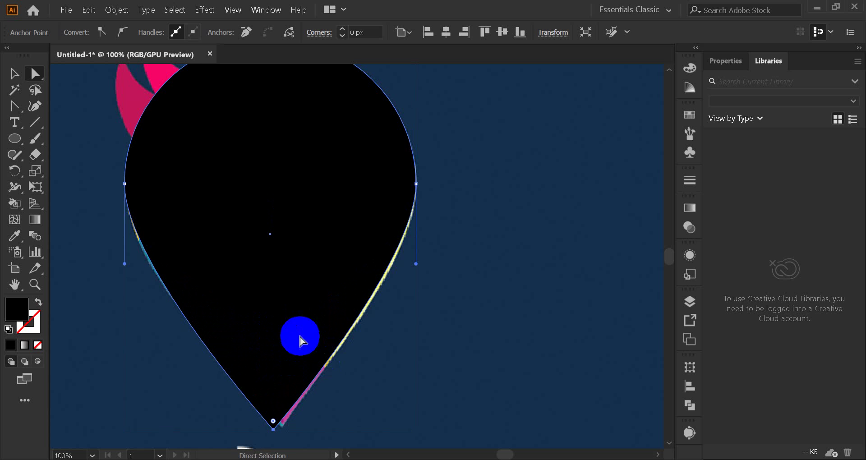
scroll(217, 246, "up", 1)
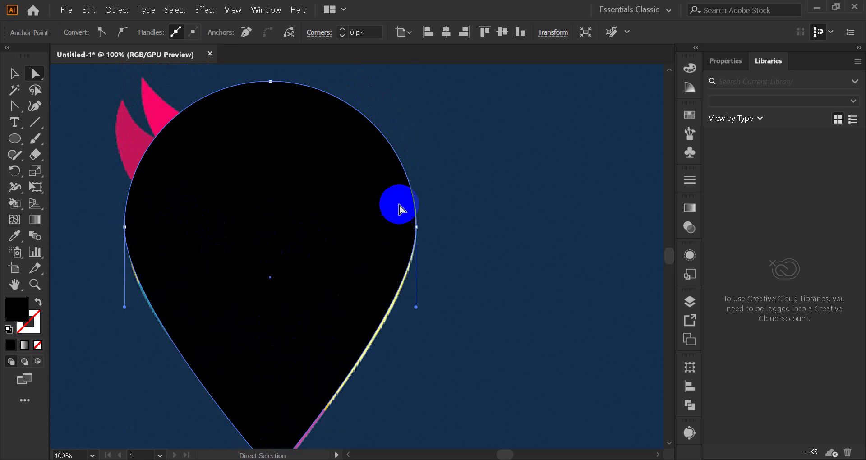
scroll(197, 277, "down", 1)
scroll(253, 267, "down", 1)
scroll(273, 357, "up", 1)
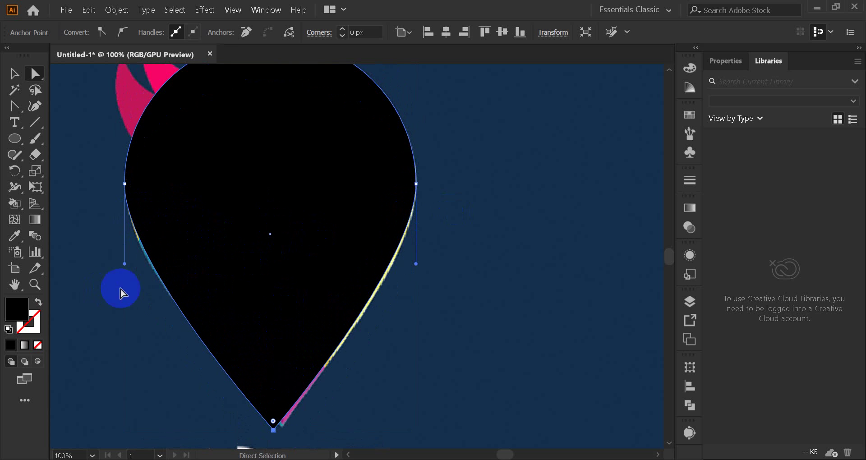
Step: Select the teardrop's left and right anchor points together and nudge them straight down
left_click(89, 168)
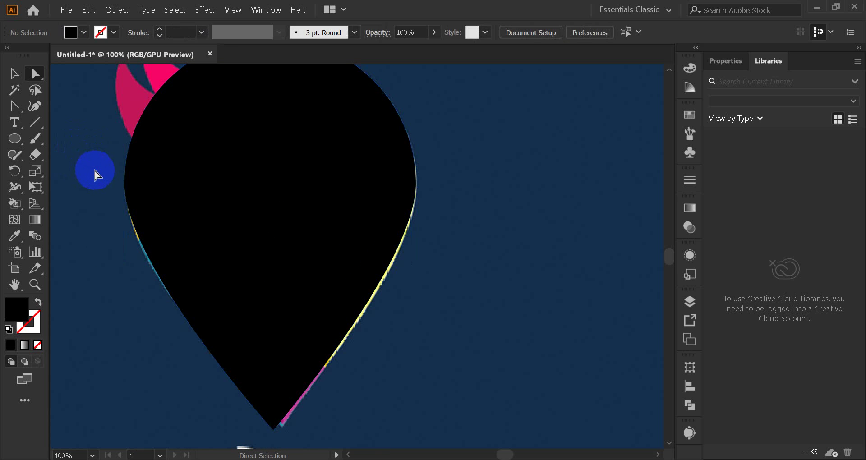
left_click_drag(92, 169, 435, 199)
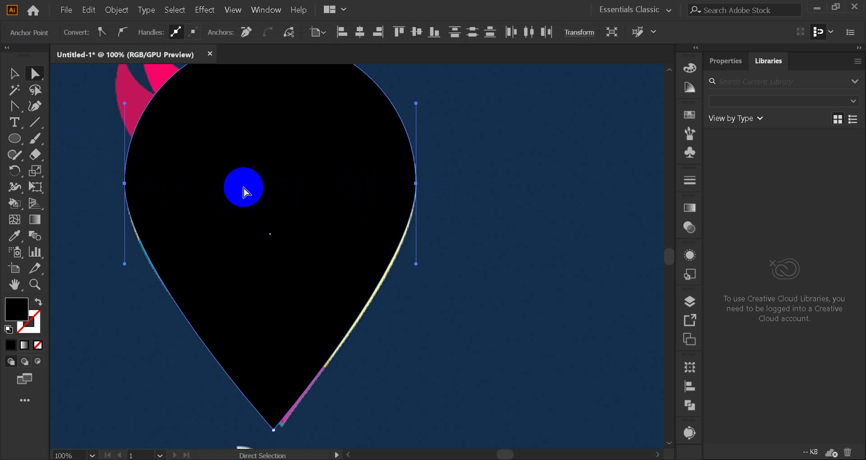
left_click_drag(81, 166, 443, 199)
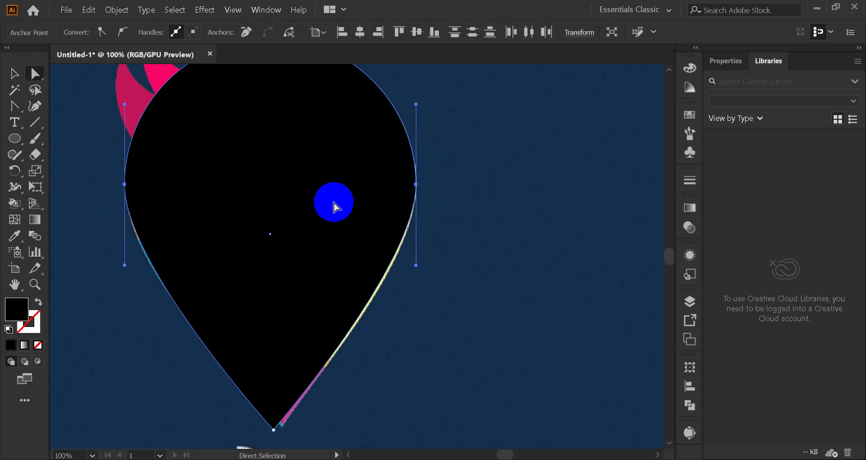
key("shift+Down")
key("shift+Down")
key("shift+Down")
key("shift+Down")
key("shift+Down")
key("shift+Down")
key("shift+Down")
key("shift+Down")
key("shift+Down")
key("shift+Down")
key("shift+Down")
key("shift+Down")
key("shift+Down")
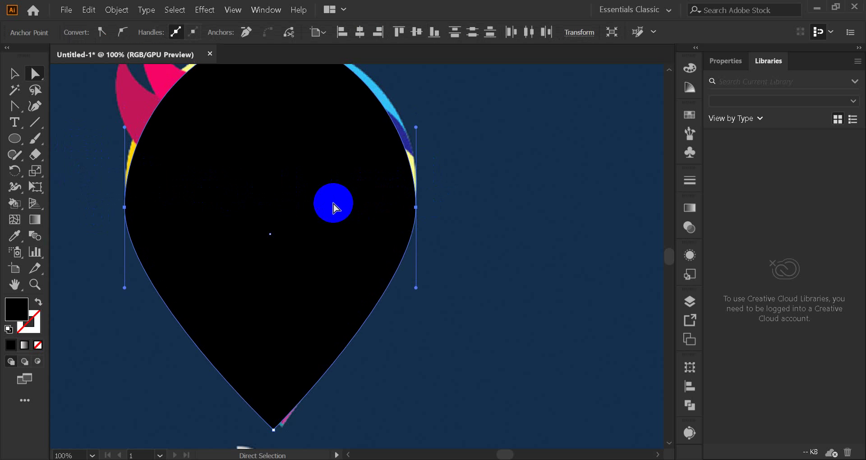
Step: Nudge the two side anchor points back up until the teardrop's curves match the bird's head and body outline
scroll(342, 293, "up", 3)
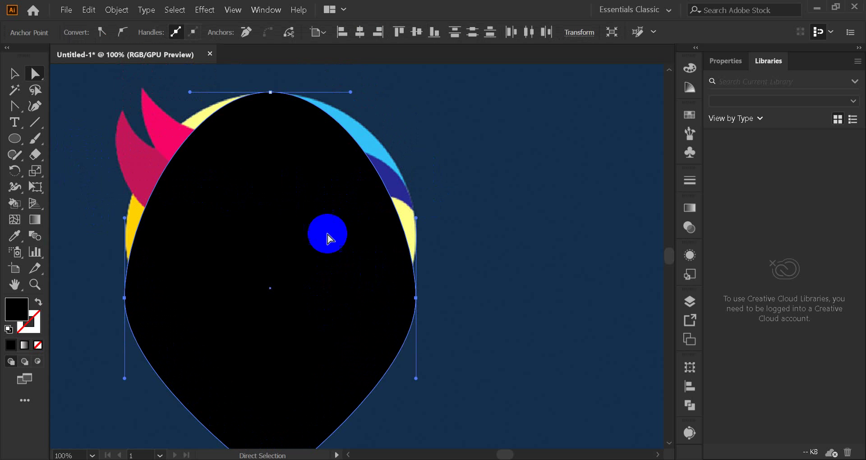
key("shift+Up")
key("shift+Up")
key("shift+Up")
key("shift+Up")
key("shift+Up")
key("shift+Up")
key("shift+Up")
key("shift+Up")
key("shift+Up")
key("shift+Up")
key("shift+Up")
key("shift+Up")
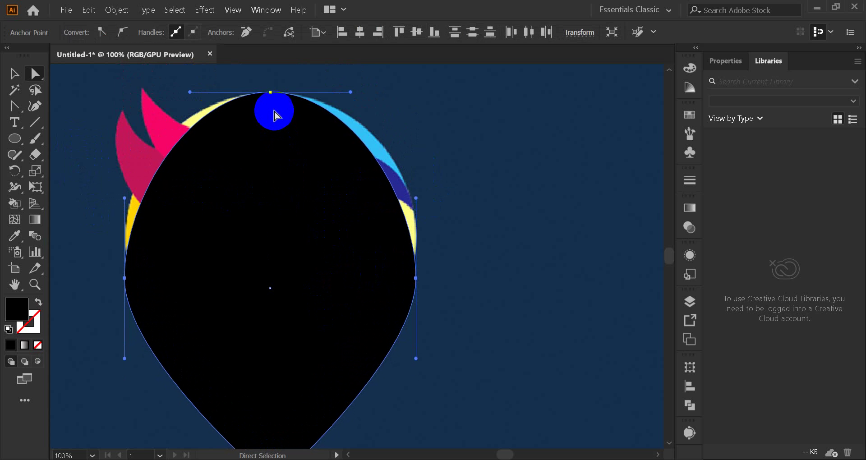
key("shift+Up")
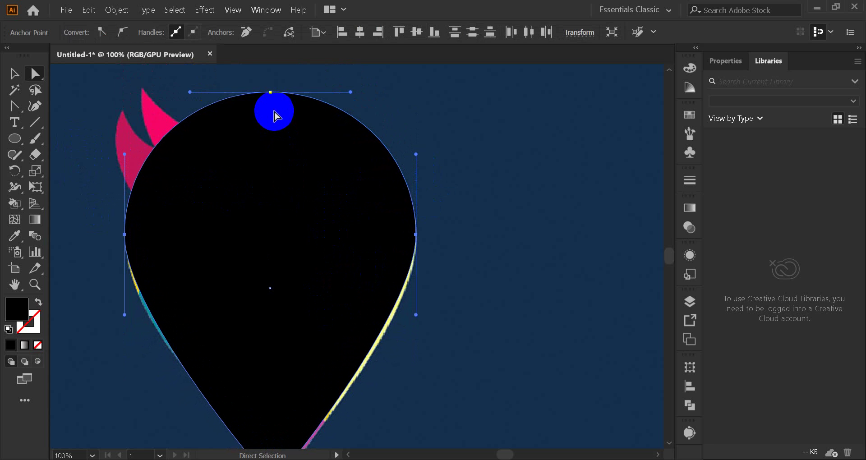
key("shift+Down")
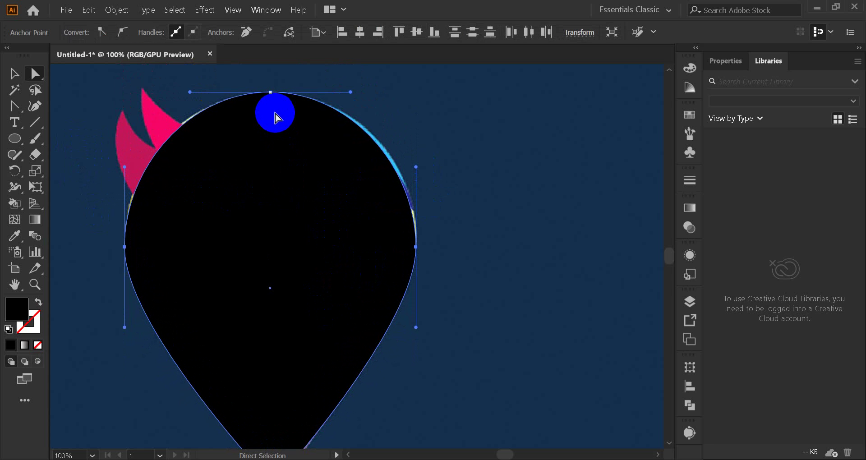
key("shift+Up")
key("Up")
key("Up")
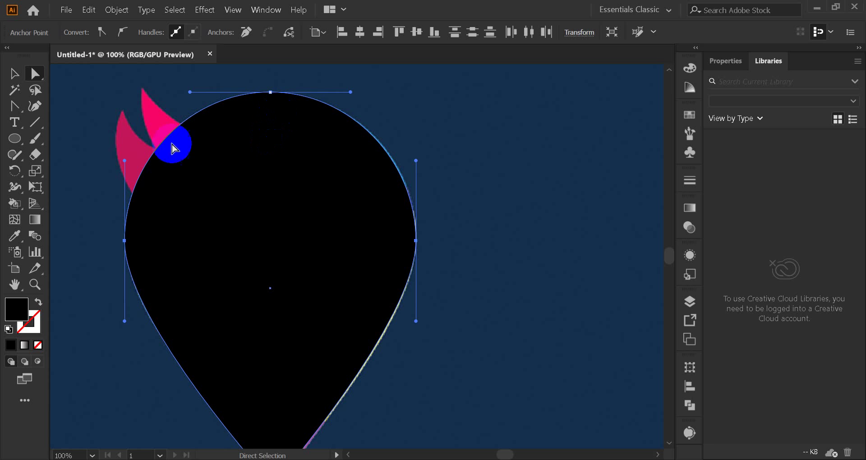
Step: Try to shift the teardrop's right side anchor slightly outward to cover the exposed edge of the logo
left_click(387, 301)
left_click_drag(387, 301, 382, 302)
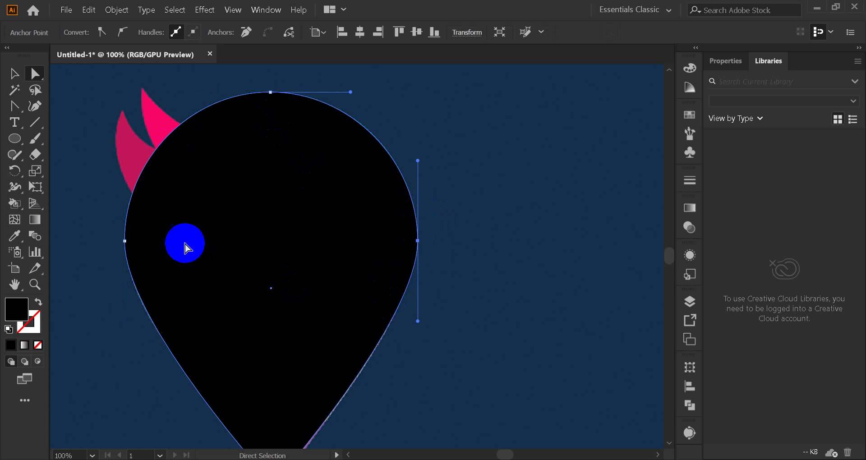
left_click(136, 265)
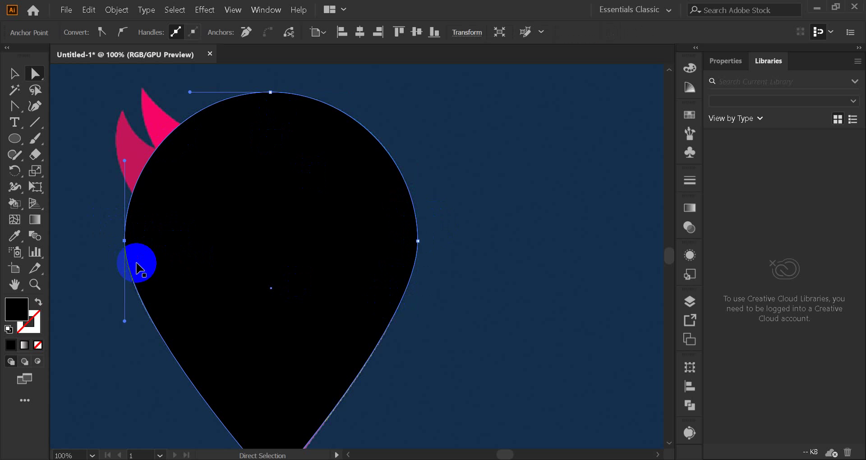
left_click(416, 212)
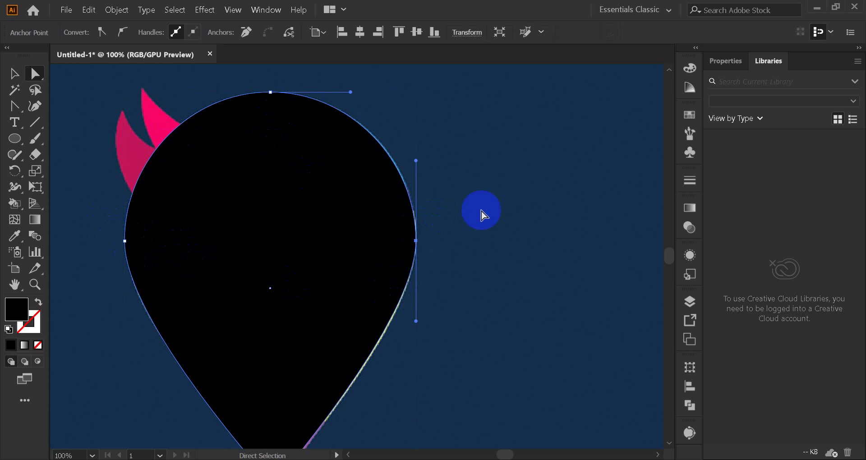
left_click(455, 215)
scroll(178, 251, "down", 3)
scroll(178, 251, "up", 2)
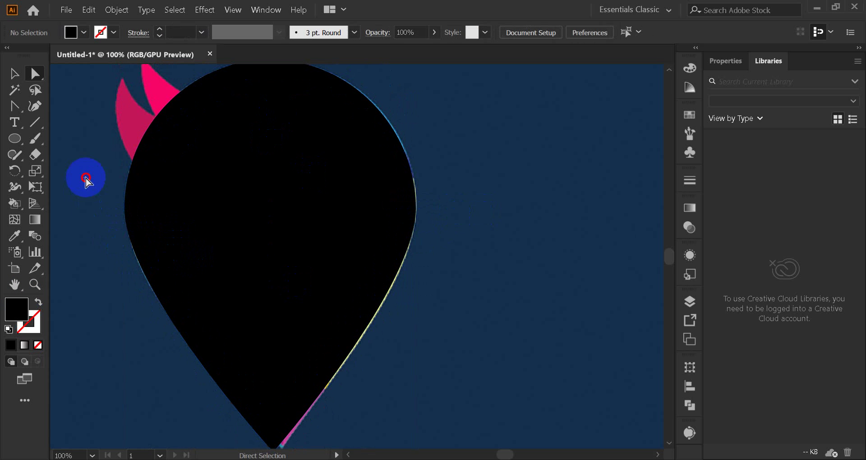
left_click_drag(86, 180, 487, 249)
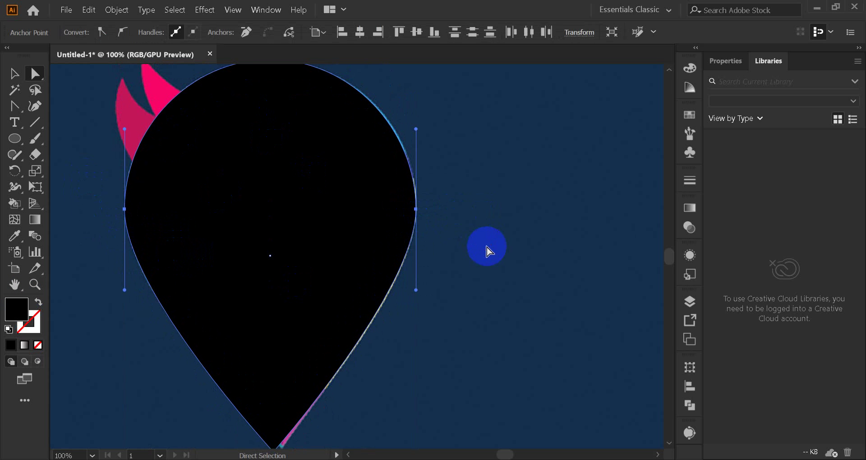
left_click(84, 216)
scroll(84, 217, "down", 3)
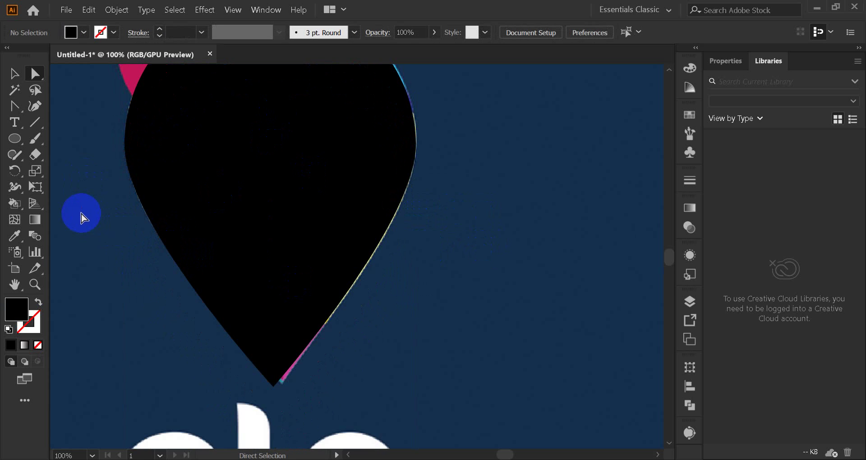
scroll(84, 217, "up", 2)
scroll(85, 215, "down", 1)
left_click(265, 306)
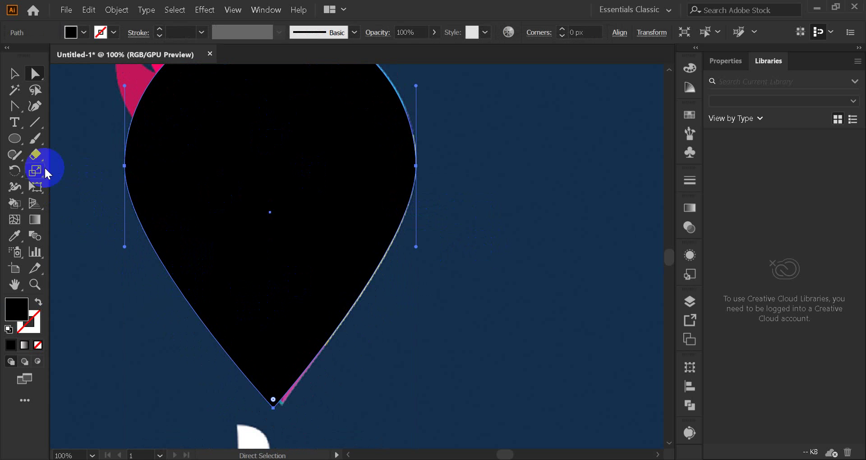
left_click(15, 106)
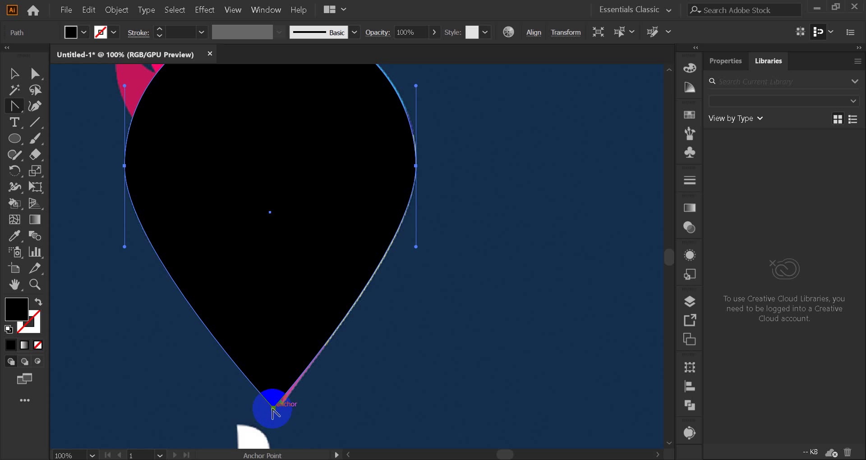
left_click(35, 73)
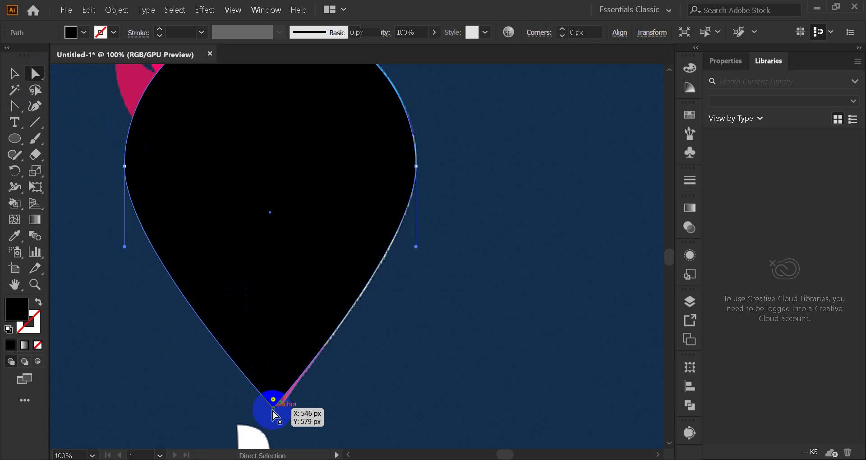
left_click(273, 411)
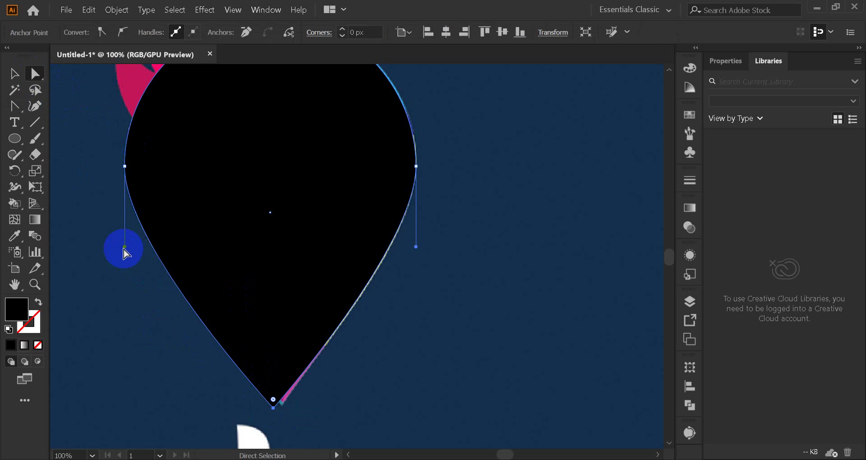
left_click(136, 253)
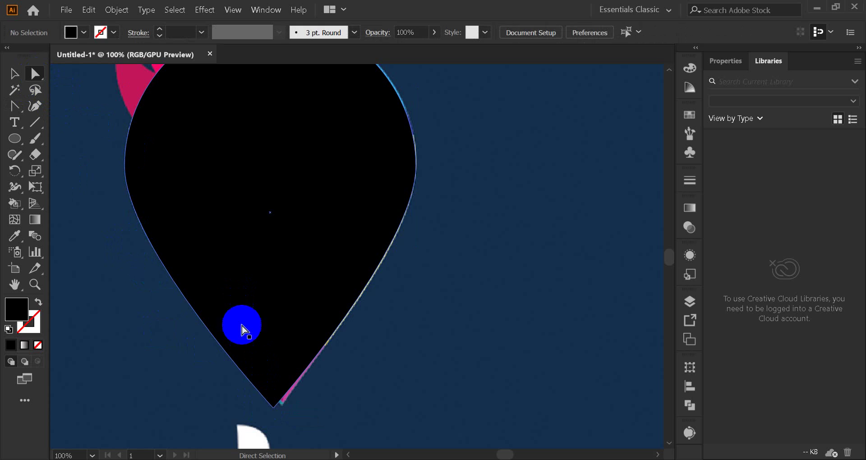
Step: Try to adjust the left anchor's lower handle and move that anchor outward, and undo the move
left_click(273, 400)
left_click(273, 407)
left_click(140, 254)
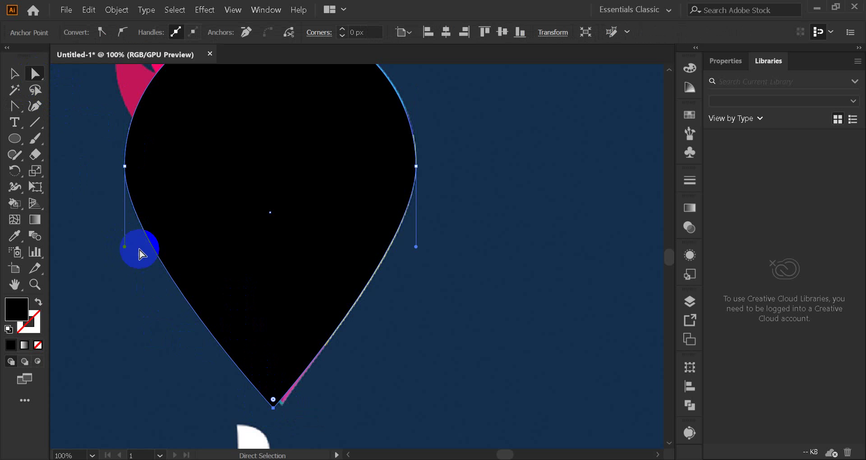
mouse_move(124, 249)
left_mouse_down()
mouse_move(151, 248)
mouse_move(124, 246)
left_mouse_up()
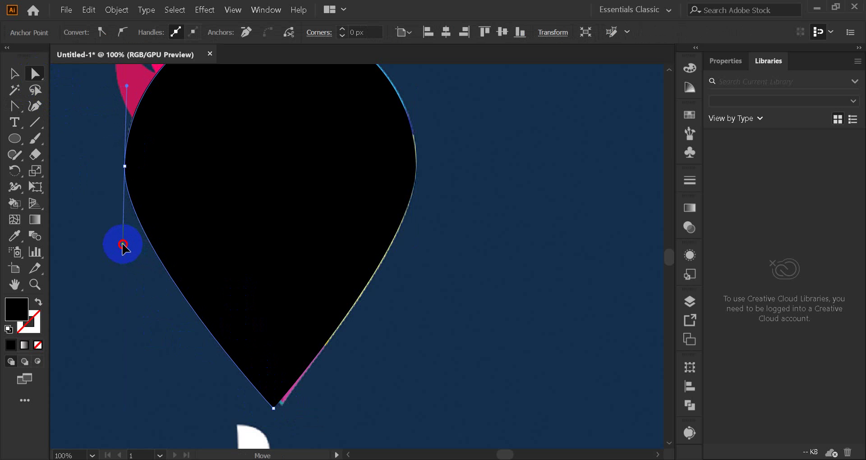
left_click(127, 182)
left_click_drag(123, 166, 115, 167)
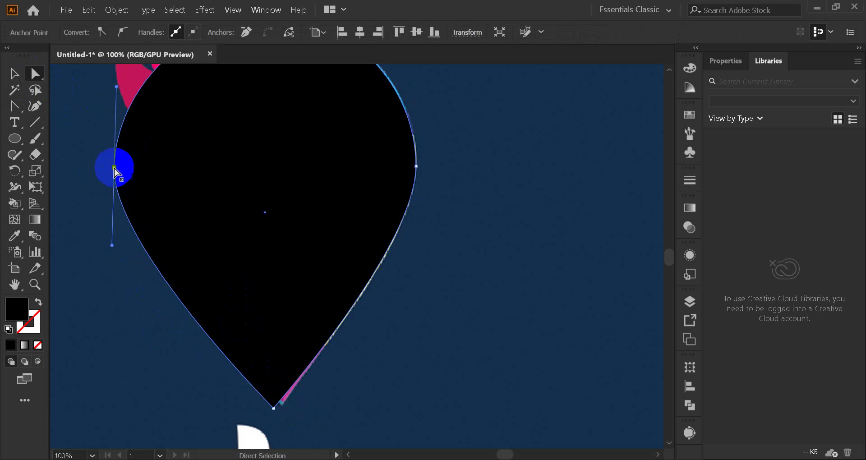
key("ctrl+z")
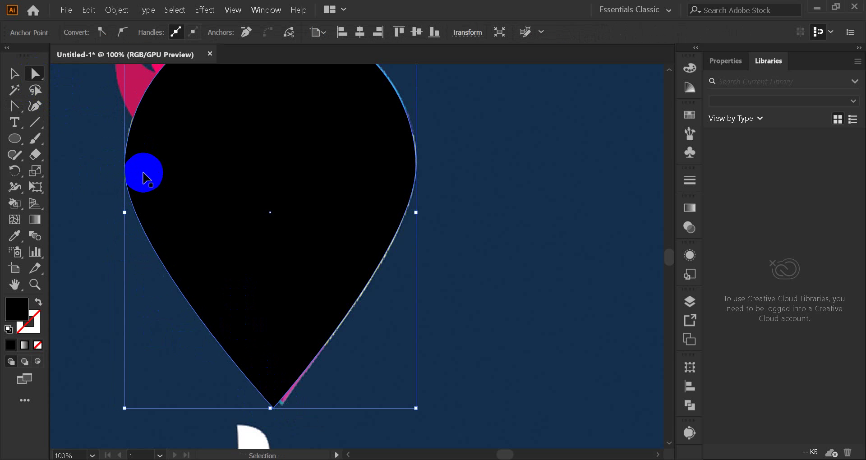
Step: Move the whole teardrop aside to reveal the logo and return it over the bird, aligned with the head outline
left_click(14, 74)
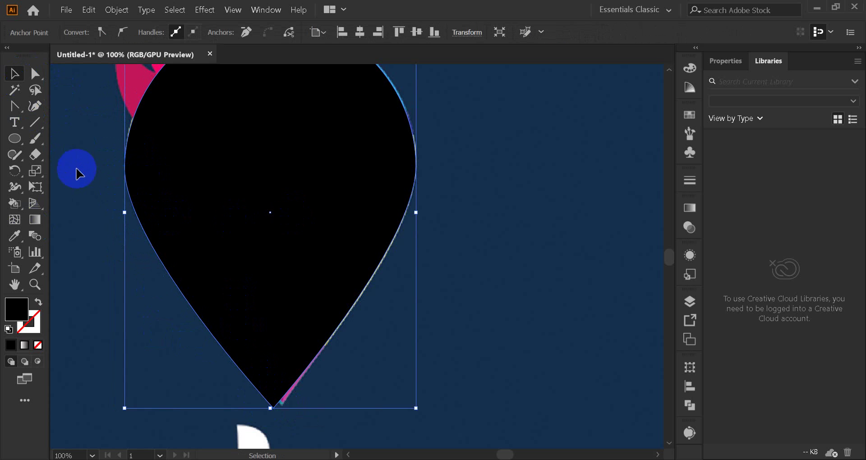
left_click(77, 172)
left_click_drag(186, 213, 518, 258)
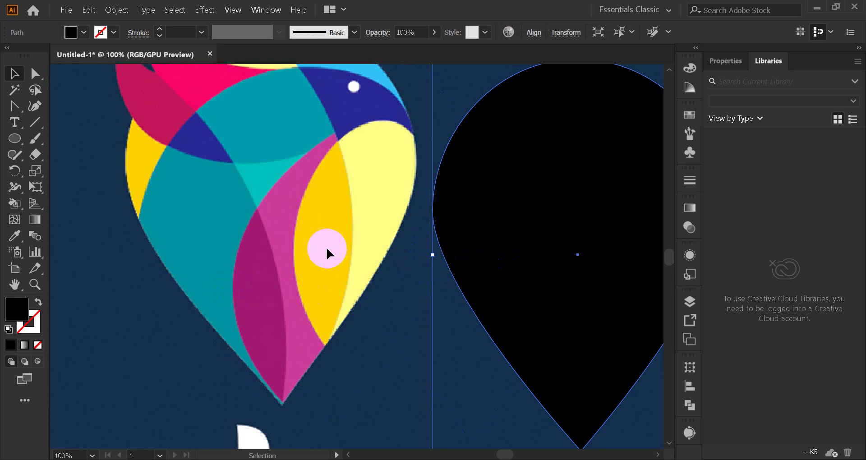
left_click_drag(432, 275, 432, 276)
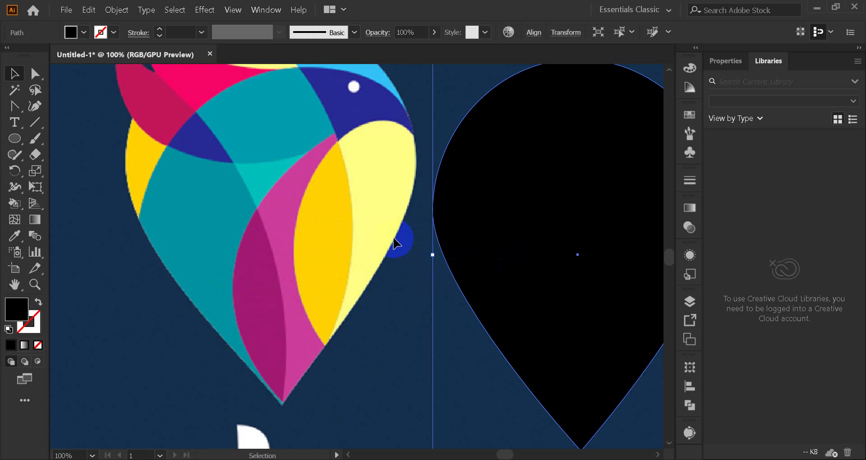
left_click_drag(518, 276, 217, 232)
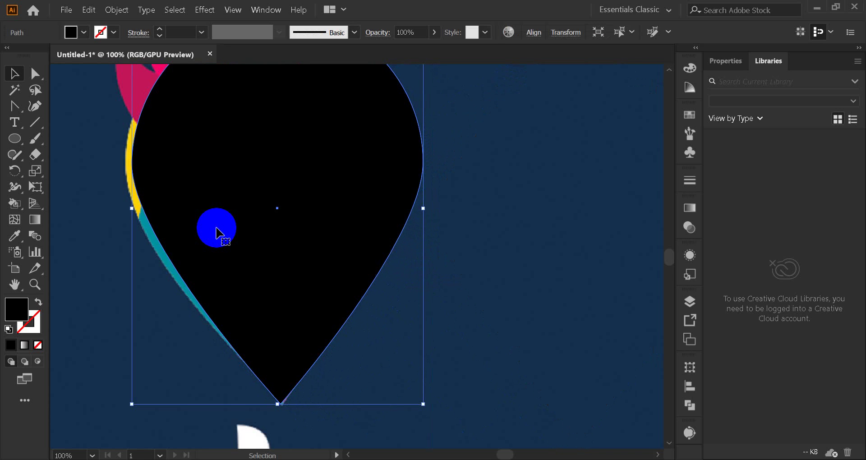
mouse_move(228, 226)
left_mouse_down()
mouse_move(219, 224)
mouse_move(225, 230)
left_mouse_up()
left_click(460, 276)
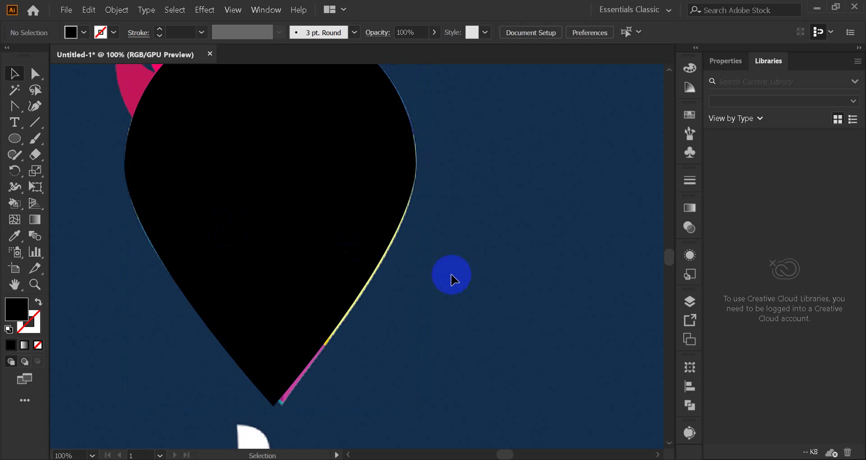
Step: Swap the teardrop's fill and stroke so it has no fill and a black 1 pt outline, and compare it with the logo
left_click(278, 279)
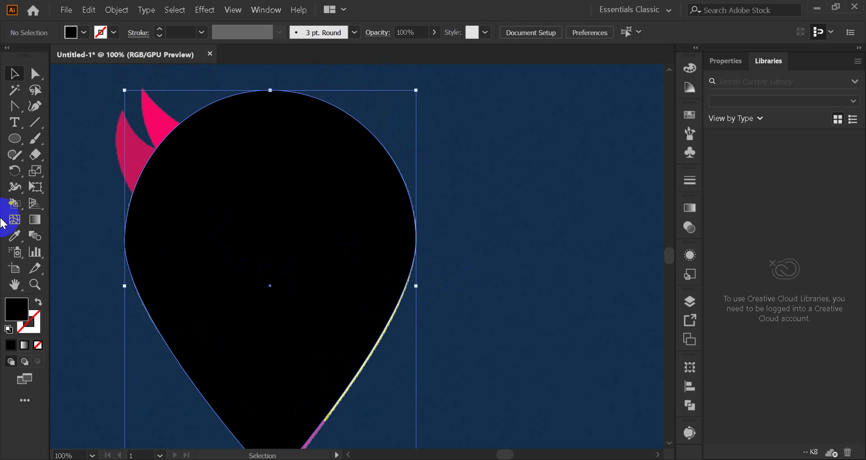
left_click(40, 303)
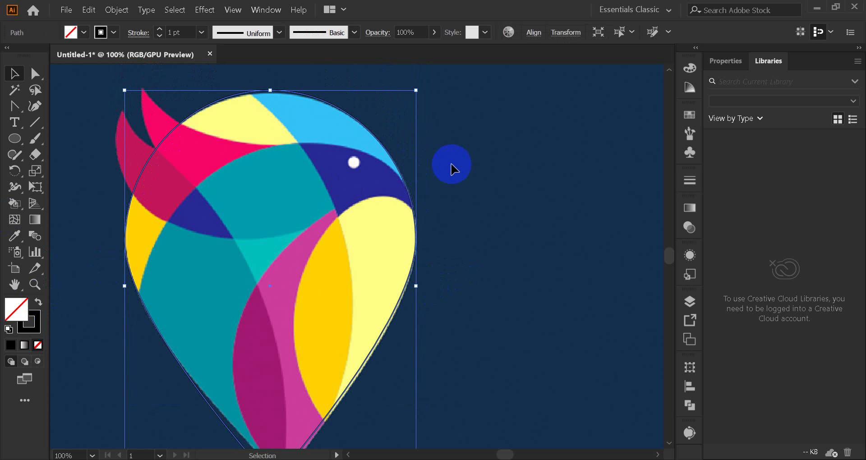
left_click(478, 259)
scroll(348, 360, "down", 4)
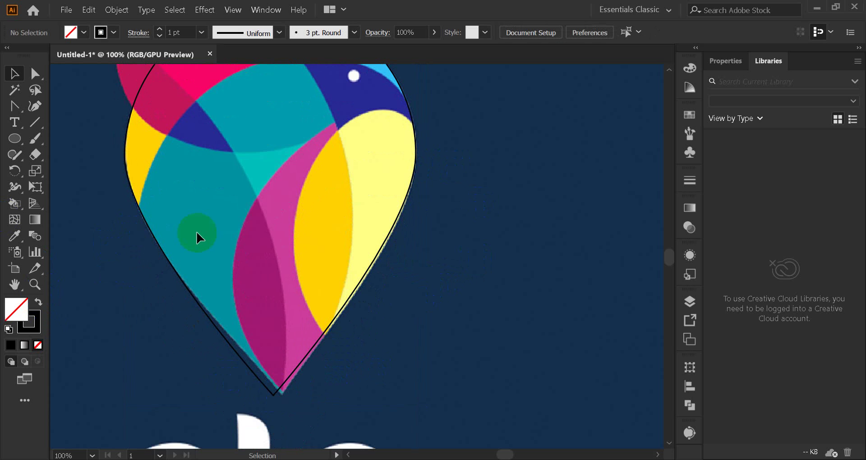
scroll(199, 237, "up", 3)
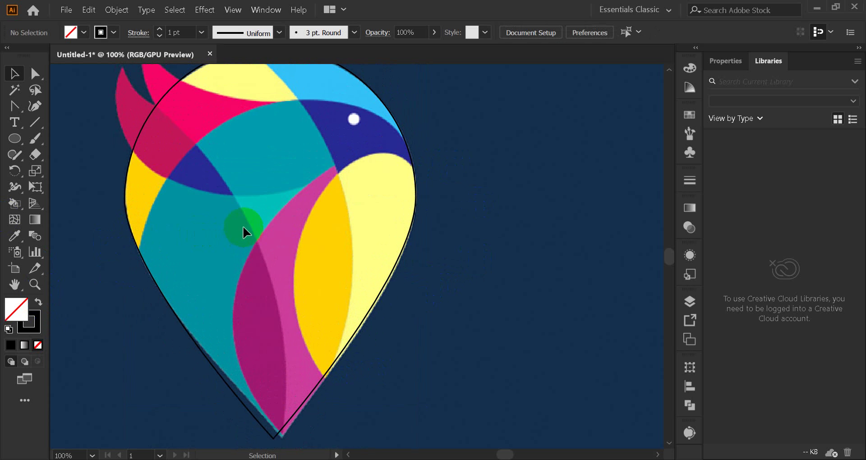
scroll(240, 228, "up", 3)
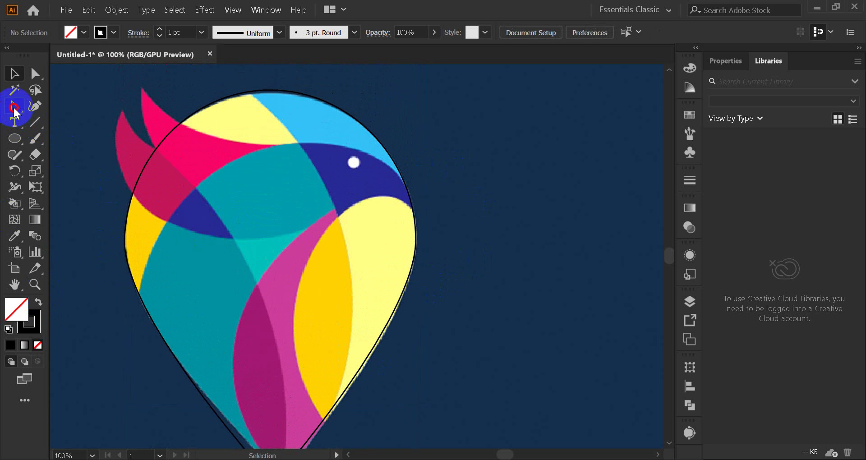
Step: Trace the first curve with the Pen tool from the teardrop's bottom tip up to the crest notch on the left outline, and deselect it
left_click_drag(14, 112, 69, 106)
scroll(286, 294, "down", 7)
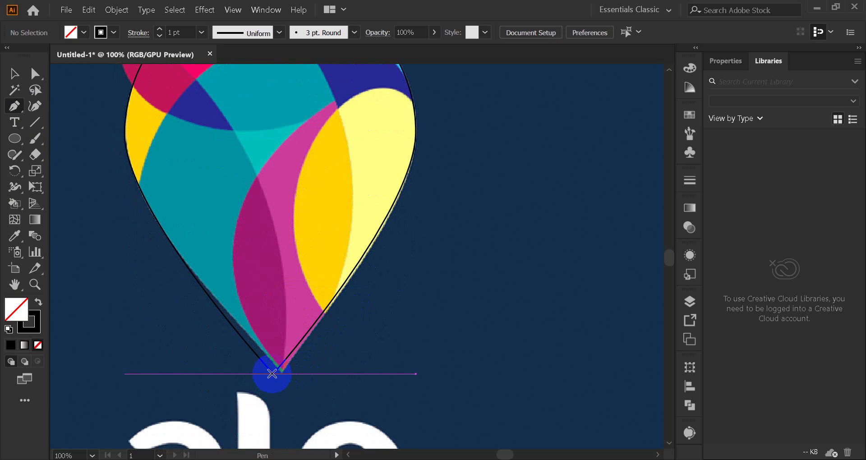
scroll(341, 281, "up", 2)
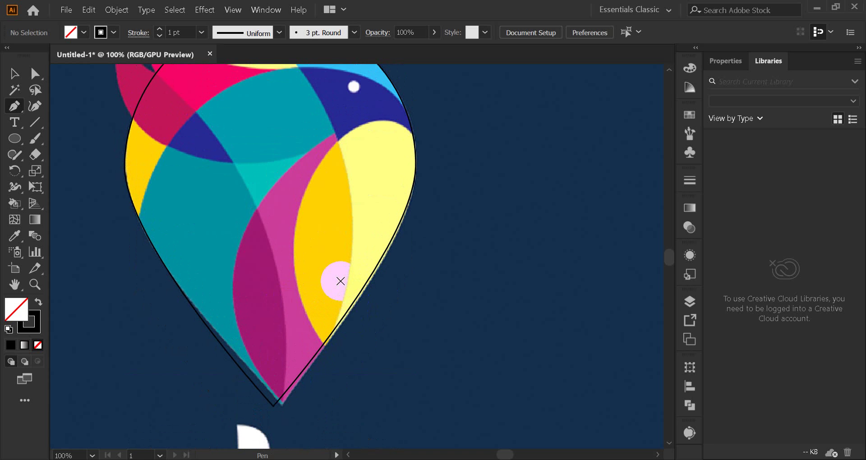
left_click_drag(288, 398, 275, 404)
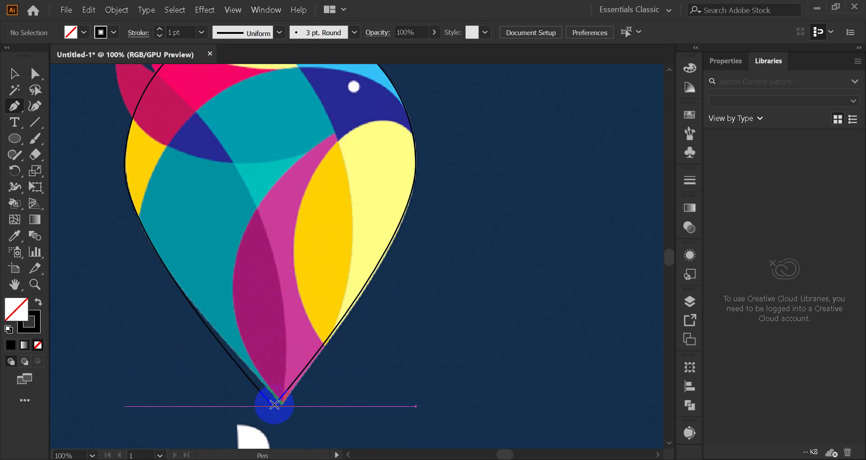
left_click_drag(273, 405, 83, 127)
scroll(236, 271, "up", 3)
scroll(274, 162, "down", 5)
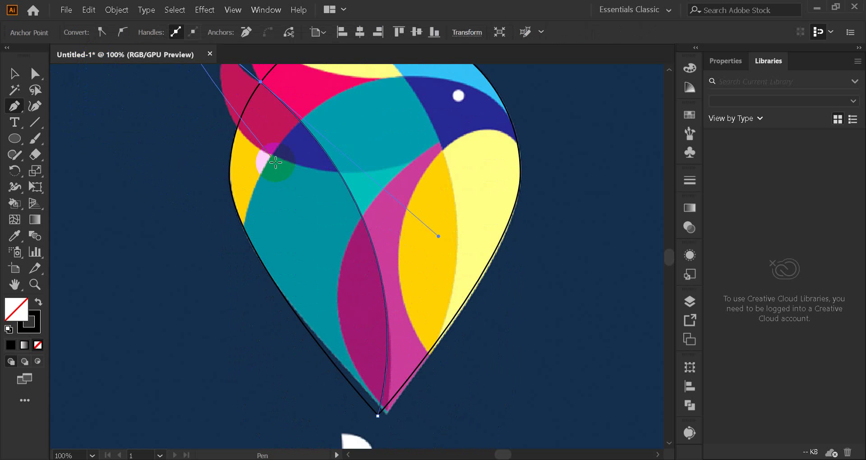
scroll(276, 163, "up", 1)
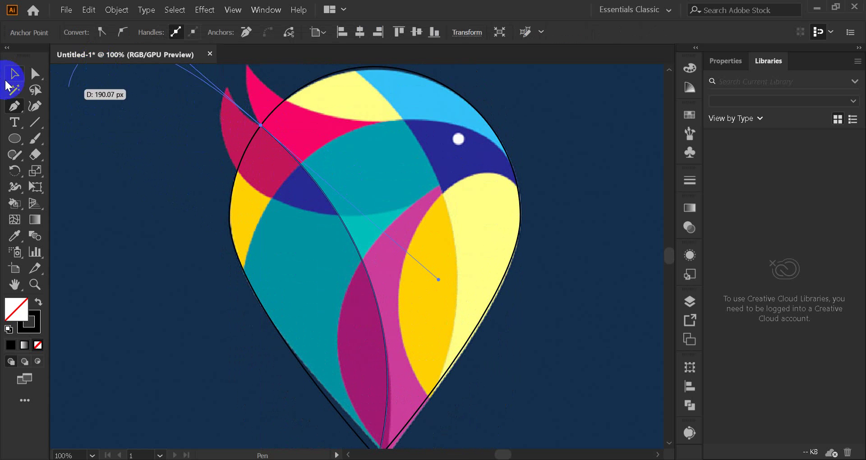
left_click(15, 76)
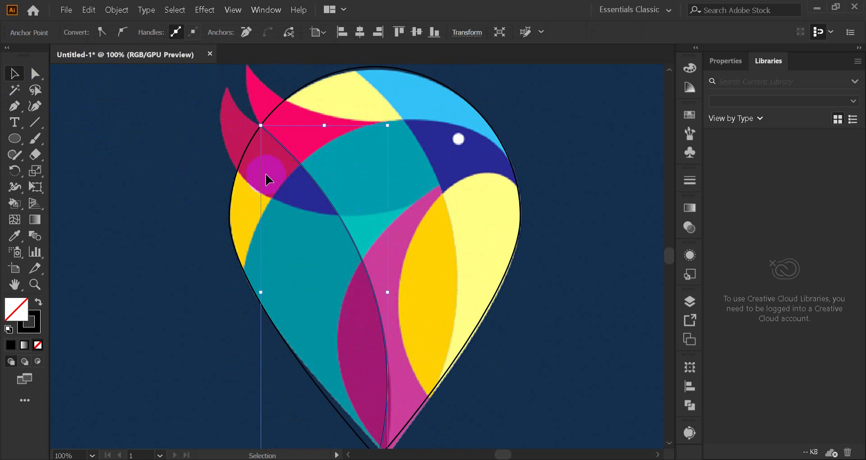
left_click(172, 236)
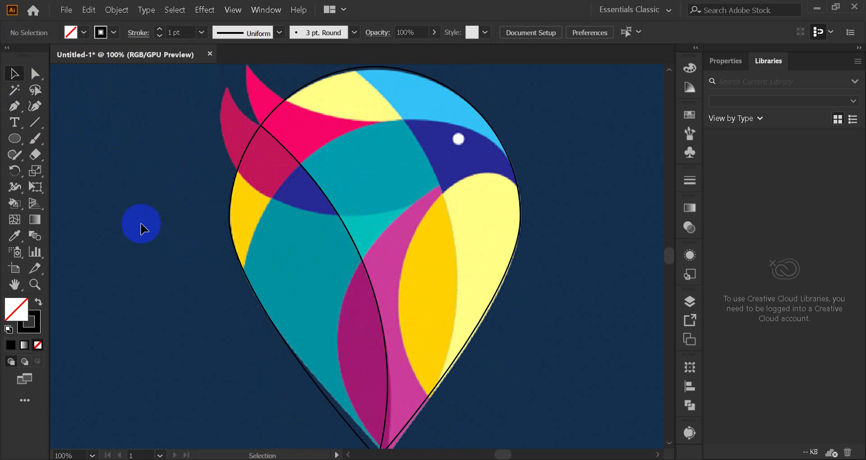
Step: Trace a second Pen curve from the teardrop's bottom tip along the magenta feather's left edge to the feather's upper tip, and deselect it
left_click(15, 108)
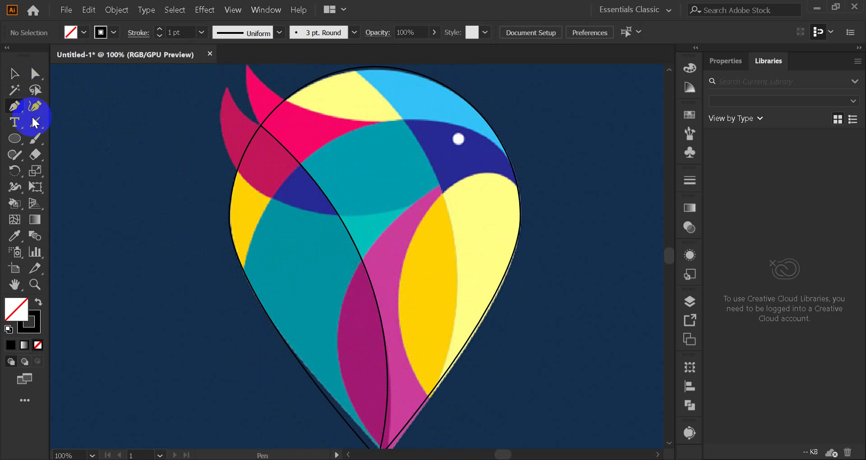
scroll(408, 319, "down", 3)
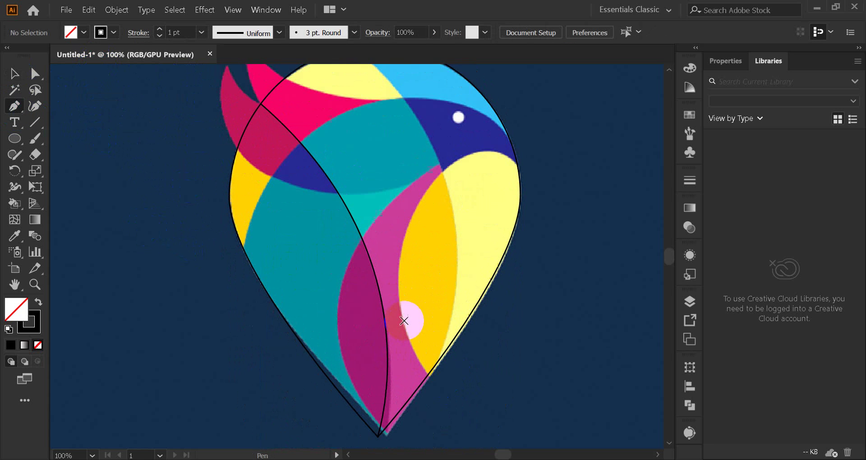
left_click(389, 411)
left_click(379, 405)
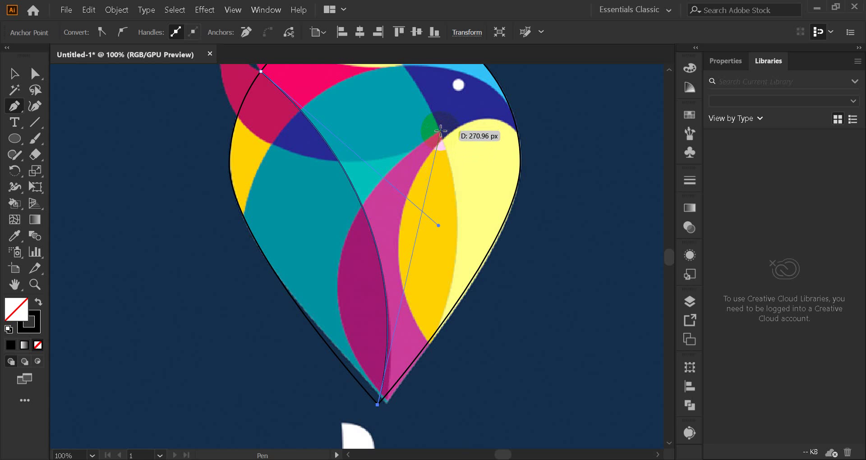
left_click_drag(441, 131, 625, 112)
scroll(606, 120, "down", 5)
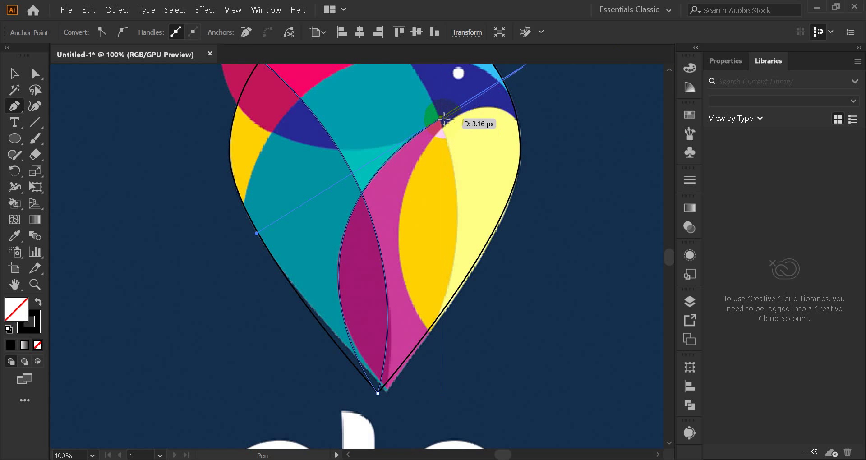
left_click(14, 74)
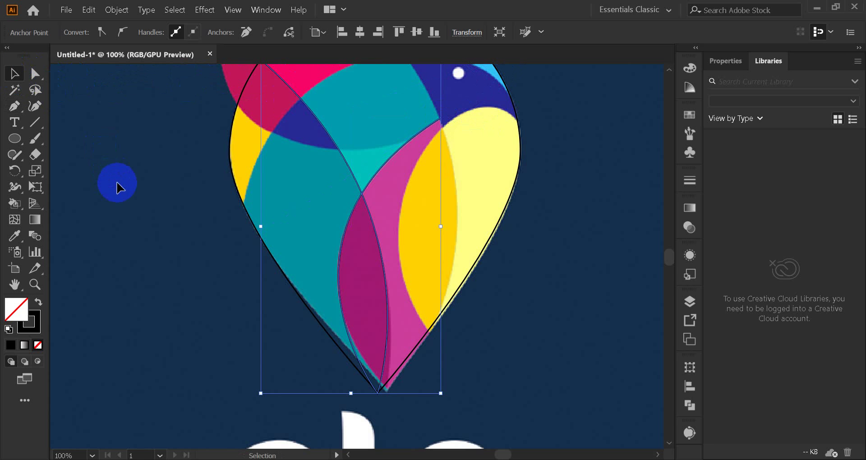
left_click(452, 301)
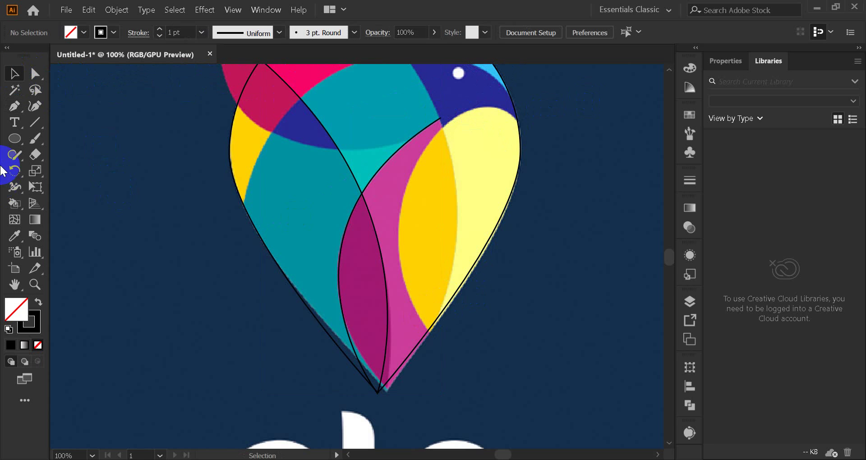
Step: Trace a Pen curve from the yellow feather's lower tip along its right edge to the head outline between the cream and light blue areas
left_click(14, 107)
scroll(454, 279, "up", 4)
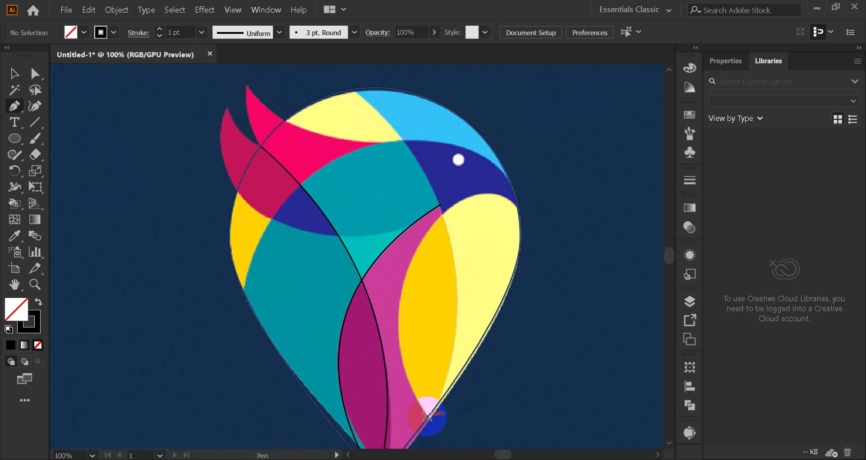
left_click_drag(428, 416, 184, 180)
scroll(422, 338, "up", 3)
scroll(279, 187, "down", 5)
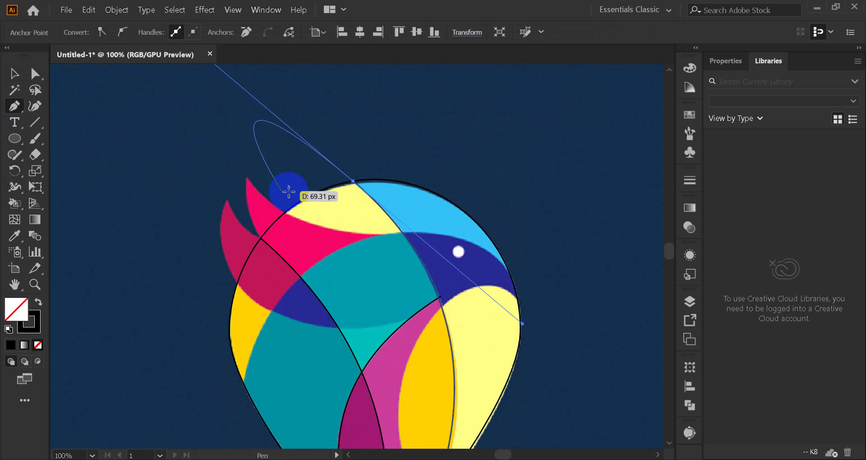
scroll(289, 192, "down", 5)
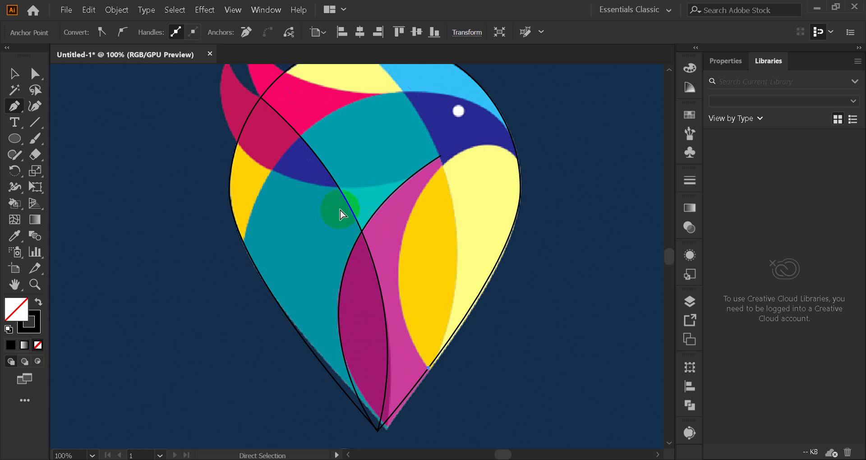
left_click(361, 223)
scroll(368, 233, "up", 1)
scroll(372, 238, "down", 2)
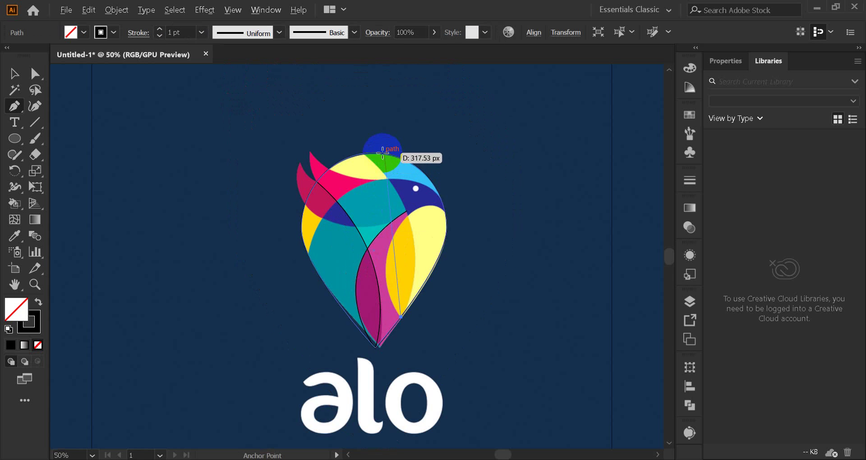
left_click_drag(364, 153, 277, 81)
left_click(15, 73)
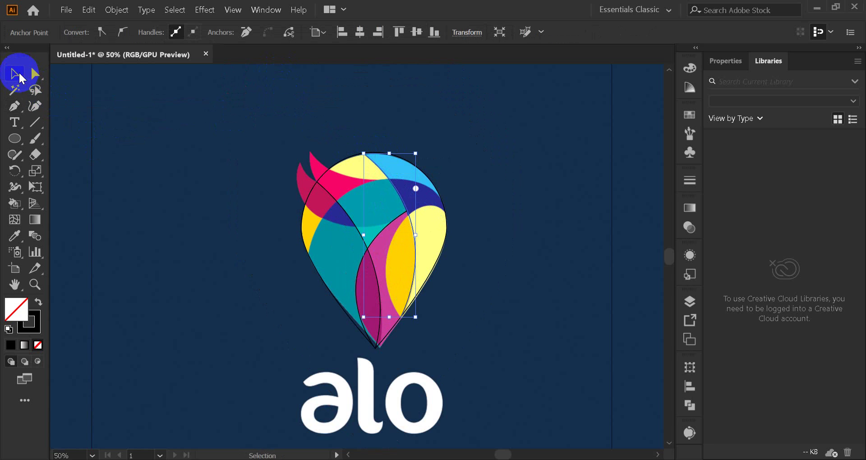
left_click(238, 180)
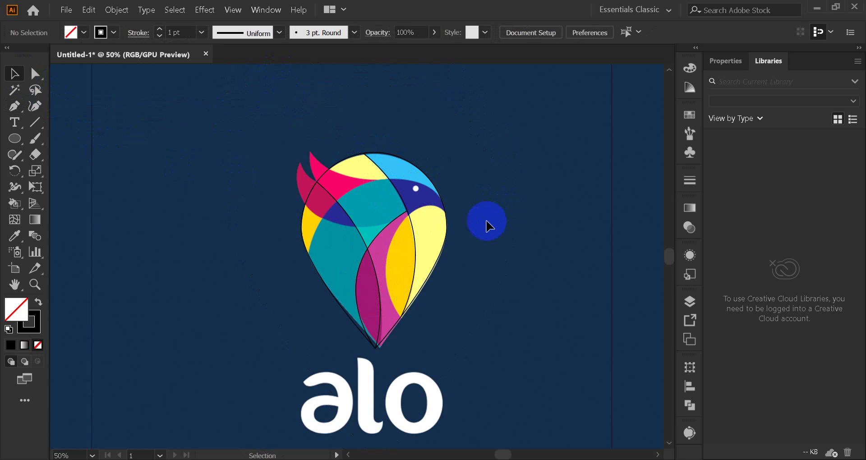
left_click_drag(479, 243, 358, 238)
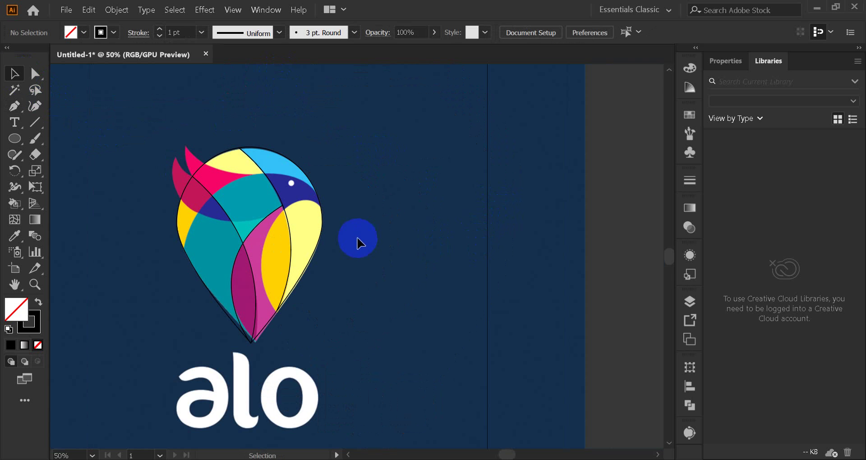
scroll(341, 242, "up", 2)
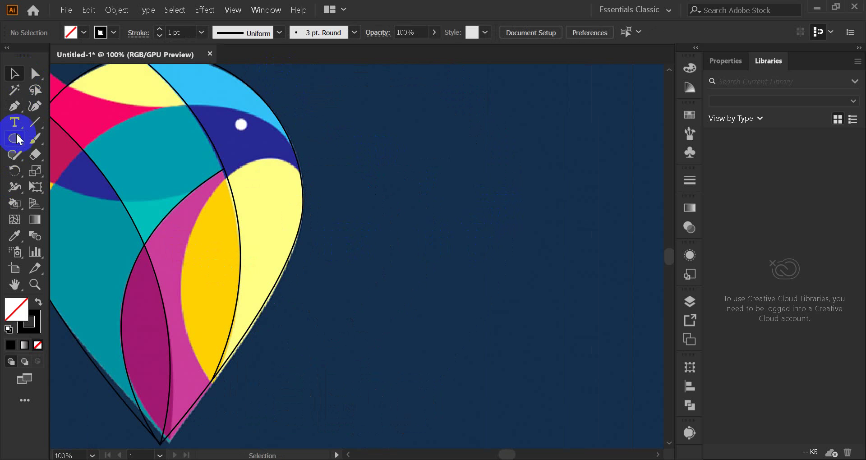
left_click(14, 107)
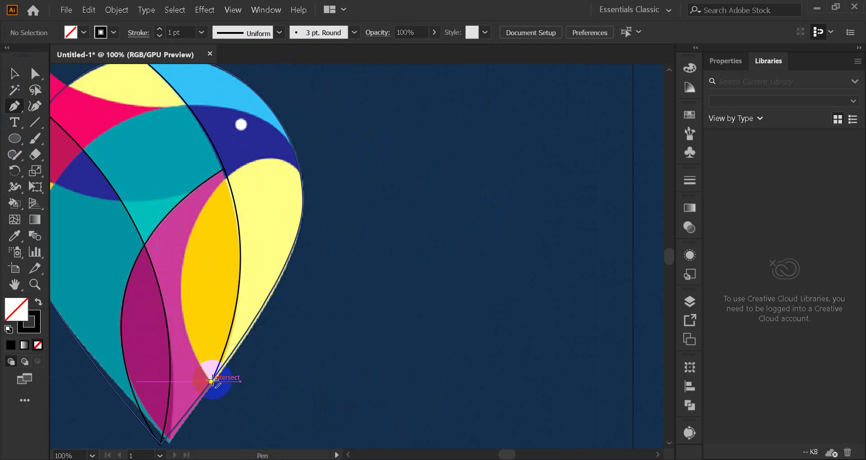
left_click_drag(211, 381, 272, 212)
key("ctrl")
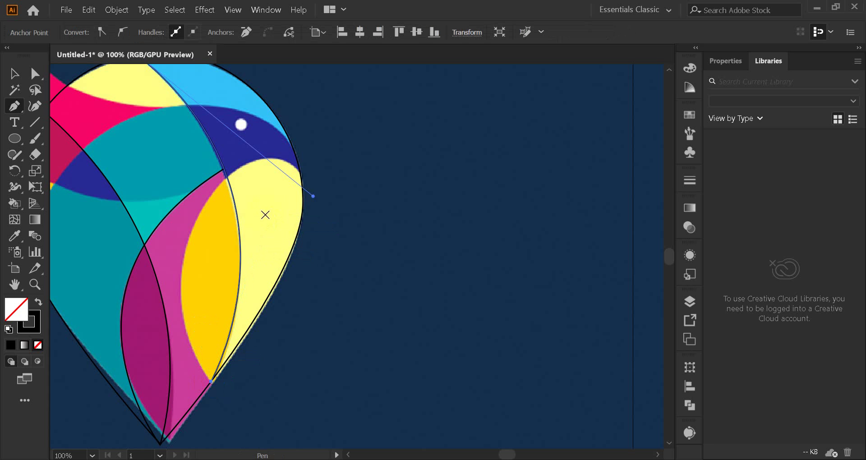
left_click(19, 74)
left_click(330, 232)
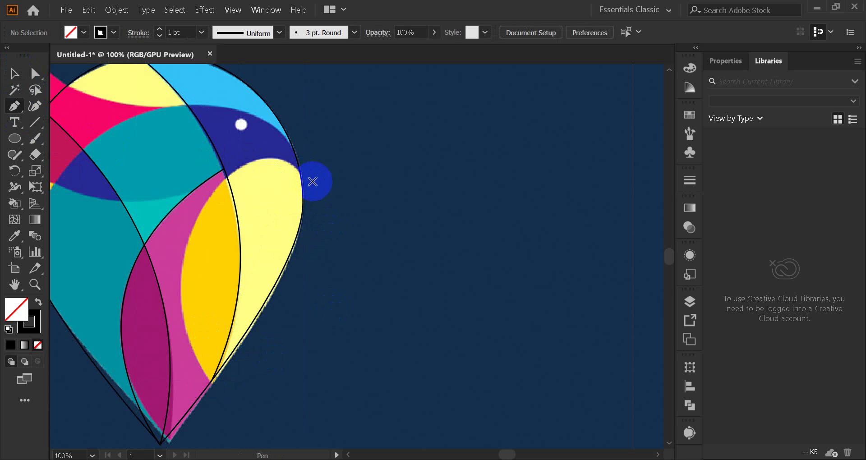
Step: Trace the upper edge of the cream breast from the outline below the beak to the yellow feather's top, removing the last anchor's outgoing handle
left_click(301, 174)
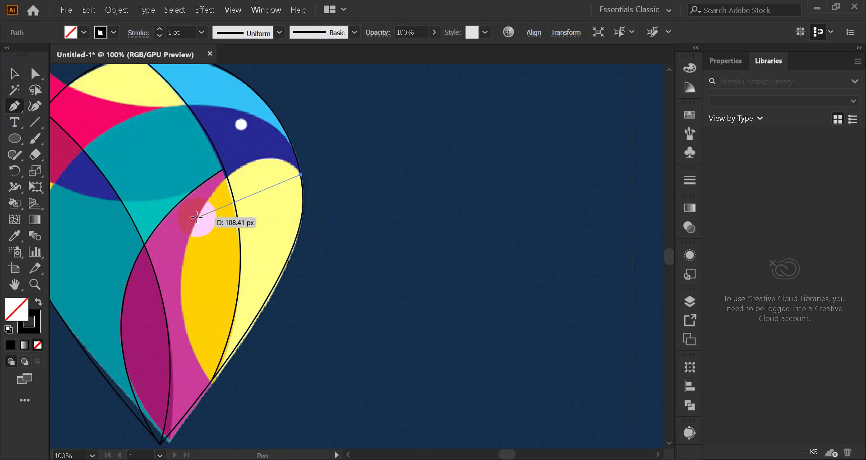
left_click_drag(169, 273, 145, 321)
scroll(192, 243, "up", 4)
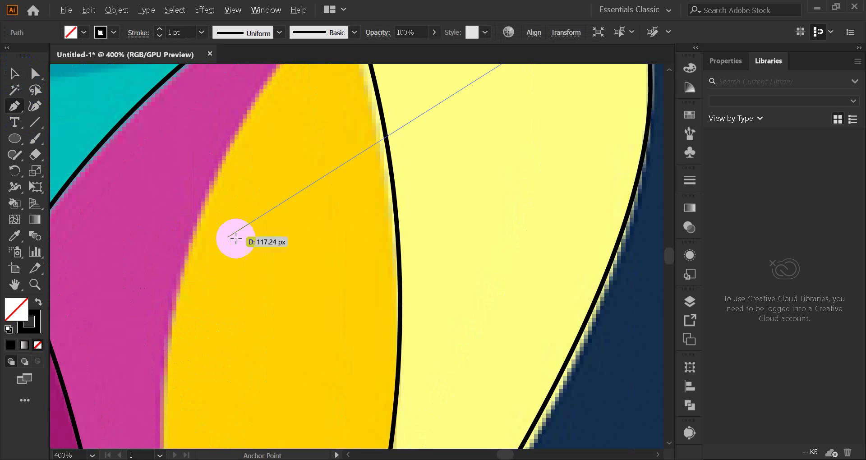
scroll(293, 247, "down", 2)
scroll(317, 202, "up", 1)
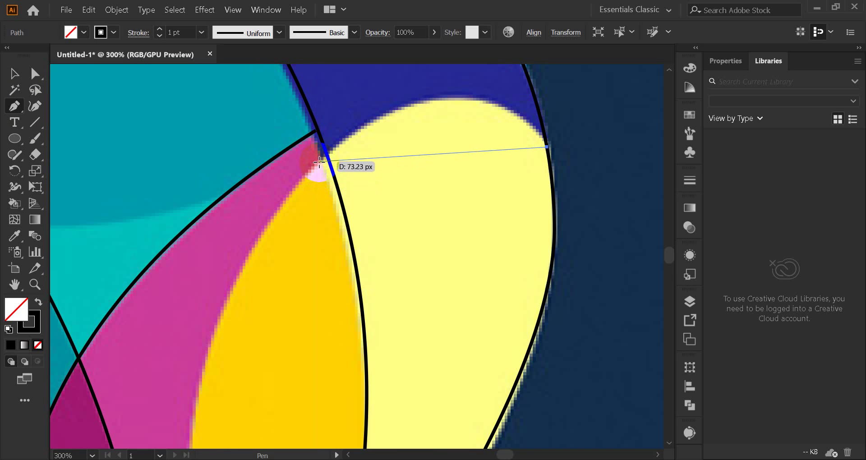
left_click_drag(319, 161, 165, 298)
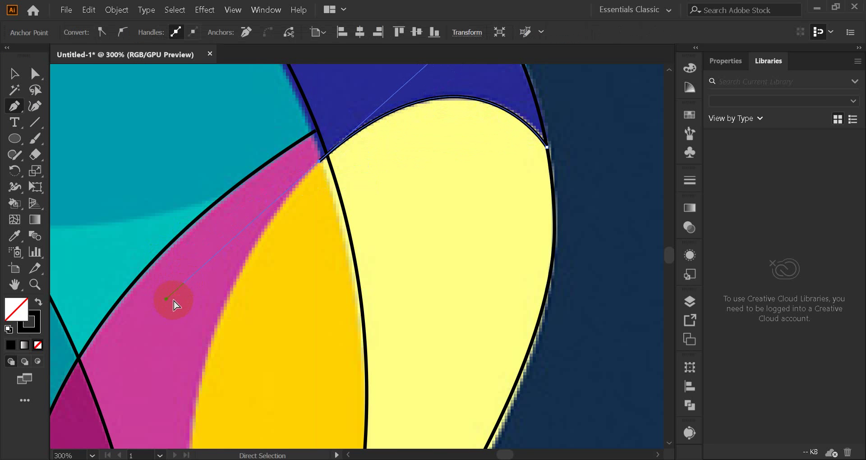
left_click(319, 163)
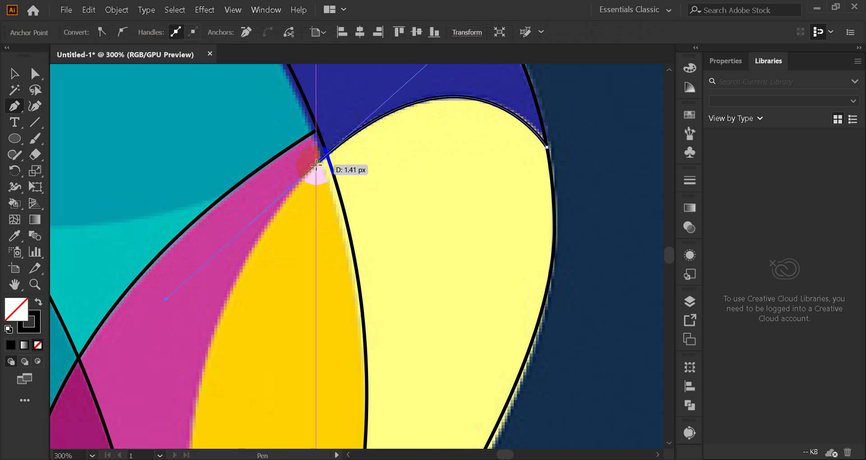
Step: Continue the path down the yellow feather's left edge to its lower tip on the body outline, and deselect it
scroll(318, 178, "down", 3)
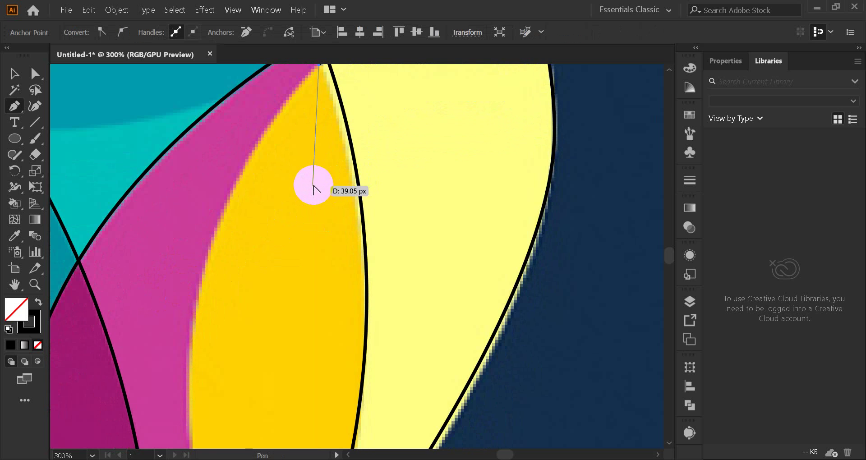
scroll(315, 184, "down", 3)
scroll(310, 185, "down", 1)
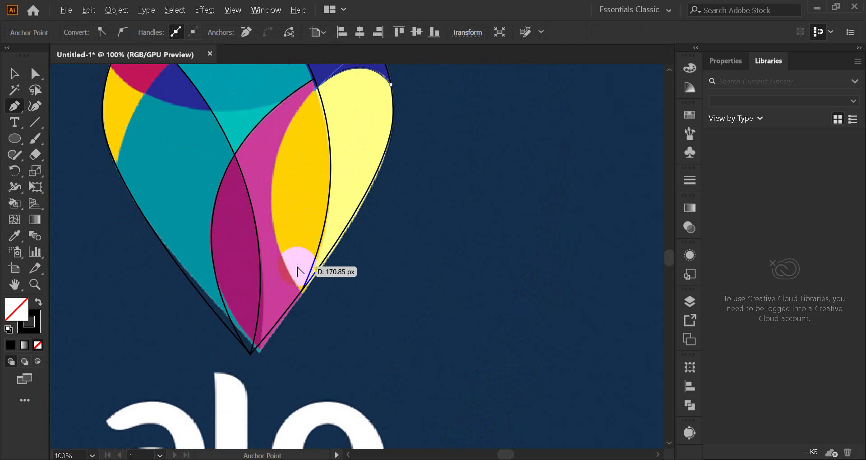
left_click(300, 288)
left_click_drag(301, 291, 377, 397)
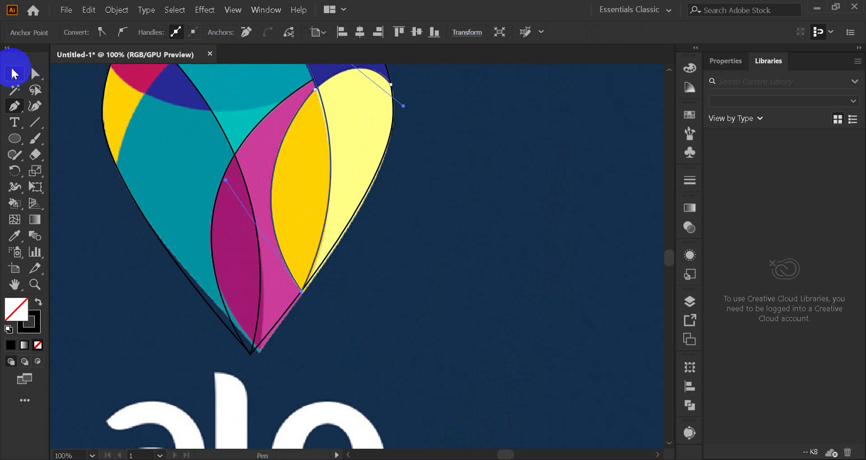
left_click(14, 73)
left_click(428, 239)
Step: Trace a Pen curve from the left yellow area's lower tip along the teal area's upper edge to the top of the dark blue head
scroll(420, 246, "up", 3)
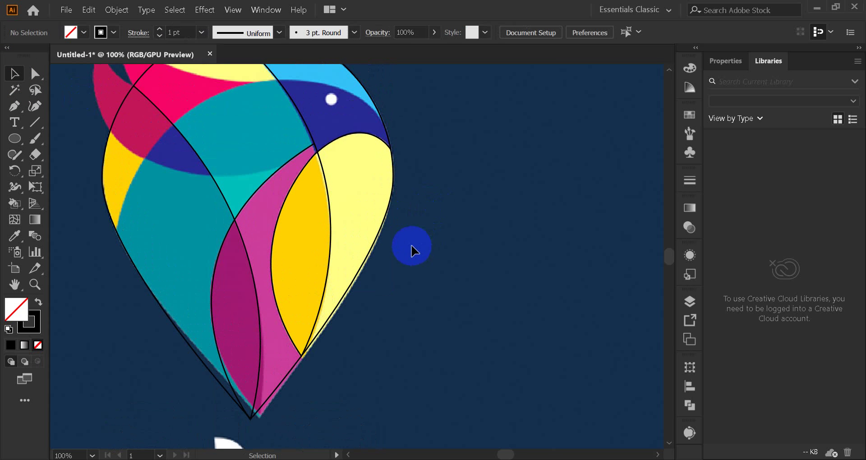
scroll(412, 250, "up", 2)
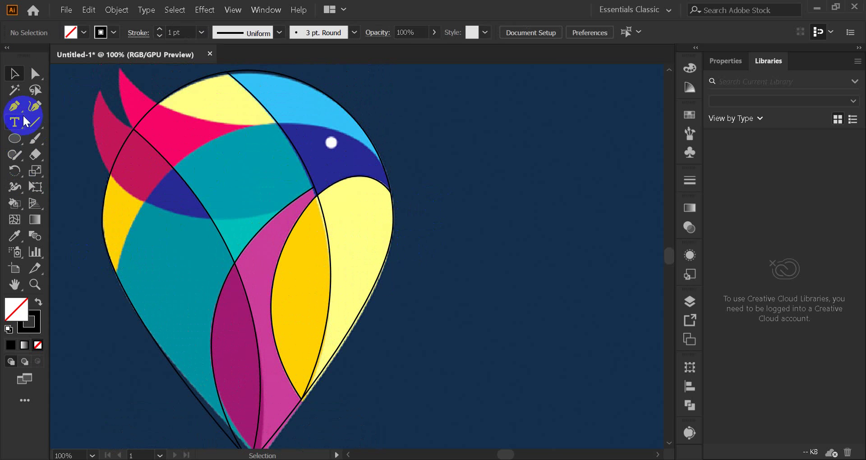
left_click(116, 275)
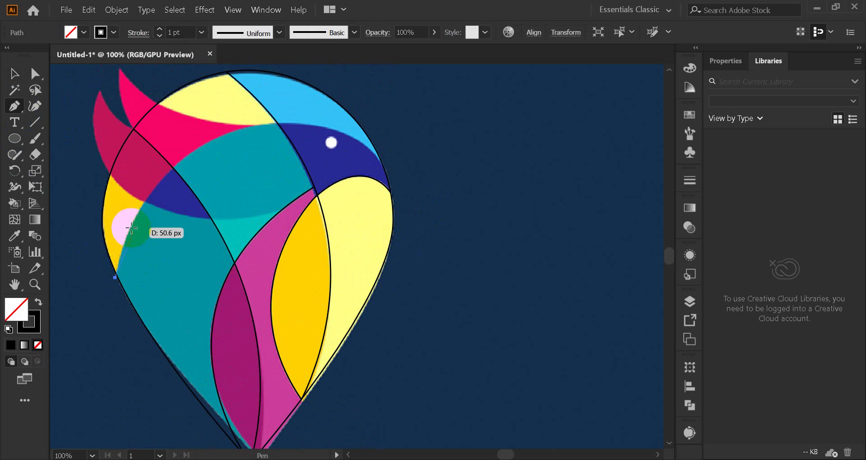
scroll(343, 194, "up", 3)
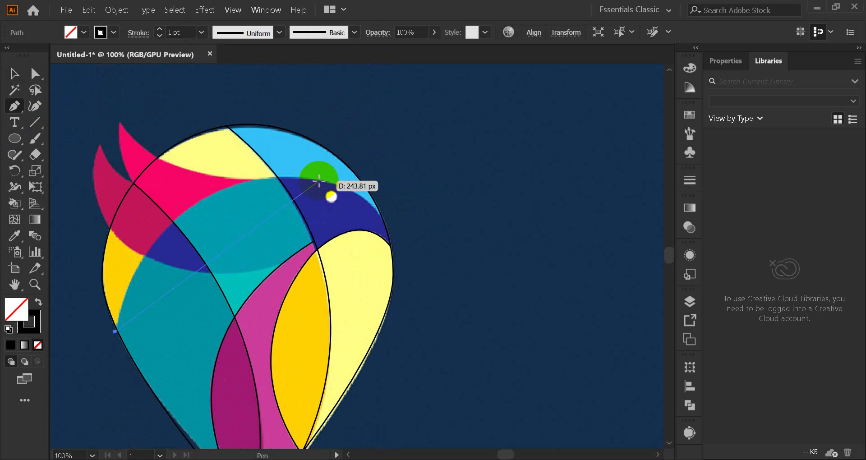
left_click_drag(314, 180, 439, 175)
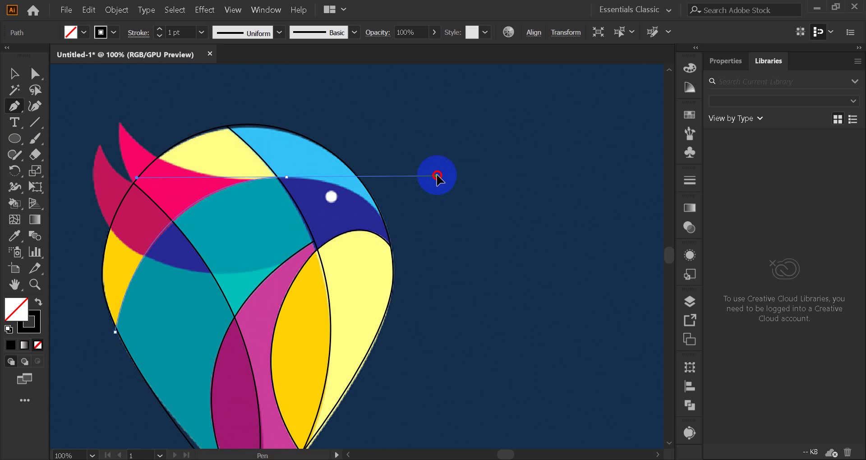
Step: Continue the curve between the light blue and dark blue areas to the head outline above the cream breast, and deselect it
left_click_drag(439, 171, 419, 353)
scroll(402, 199, "down", 2)
scroll(400, 188, "up", 1)
scroll(383, 197, "up", 1)
scroll(367, 209, "left", 1)
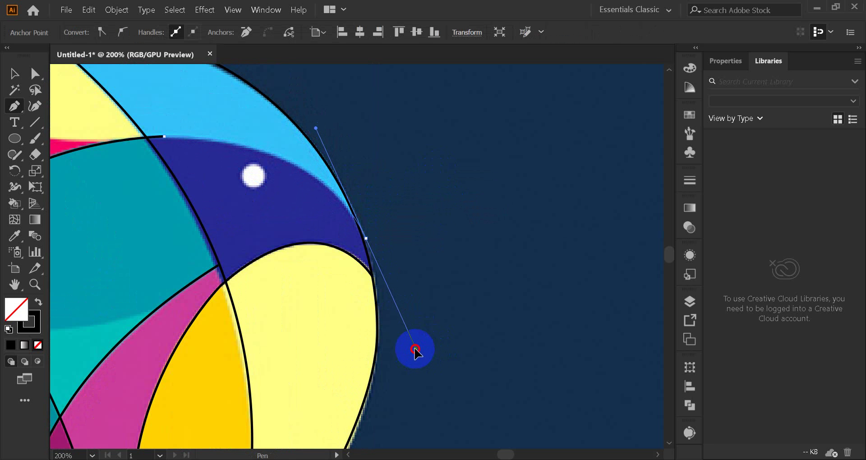
left_click_drag(415, 349, 415, 348)
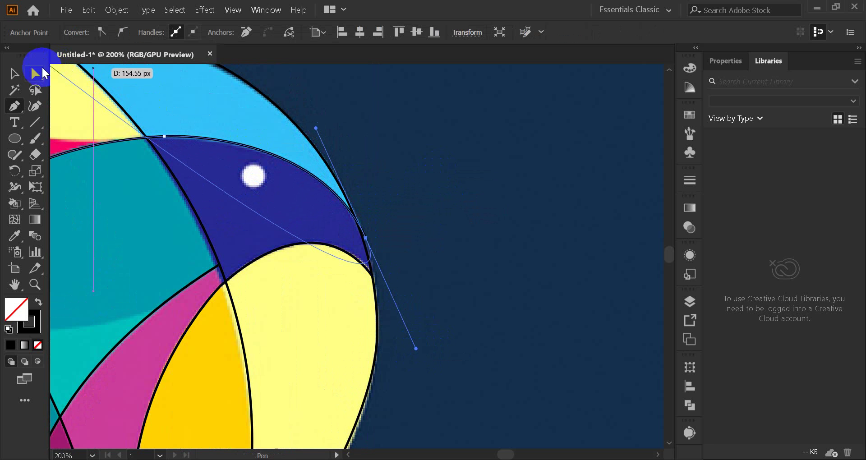
left_click_drag(358, 239, 164, 135)
left_click(15, 73)
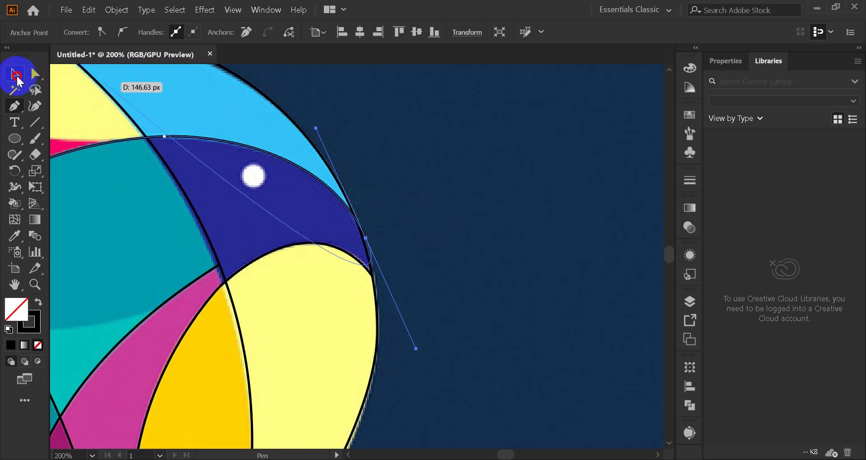
left_click(431, 196)
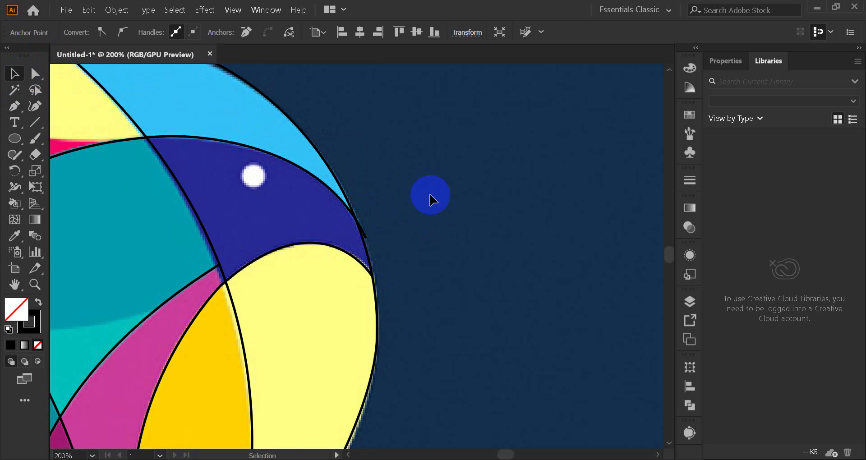
left_click(15, 105)
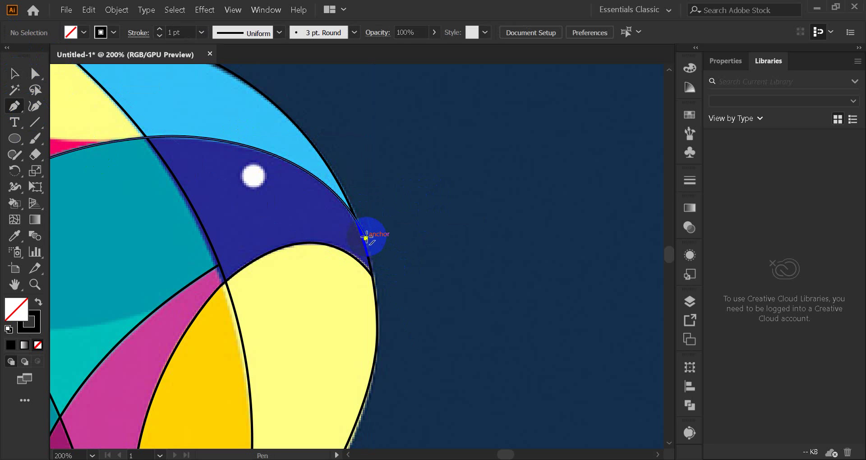
left_click_drag(366, 238, 420, 142)
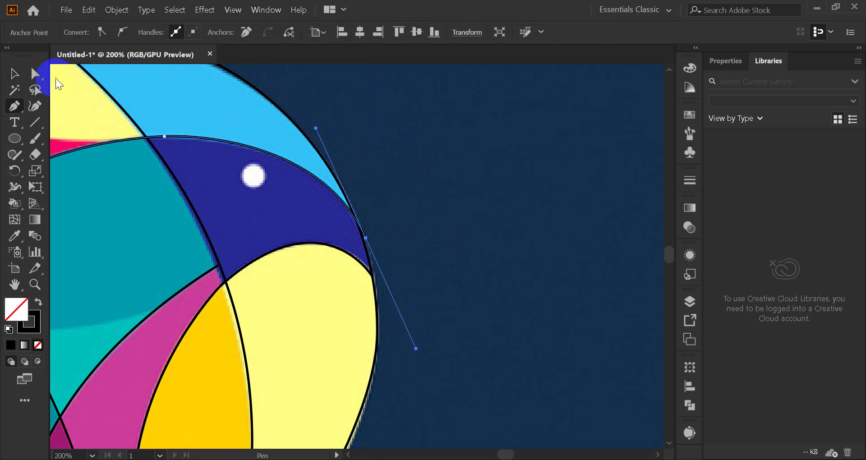
left_click(15, 73)
left_click(449, 199)
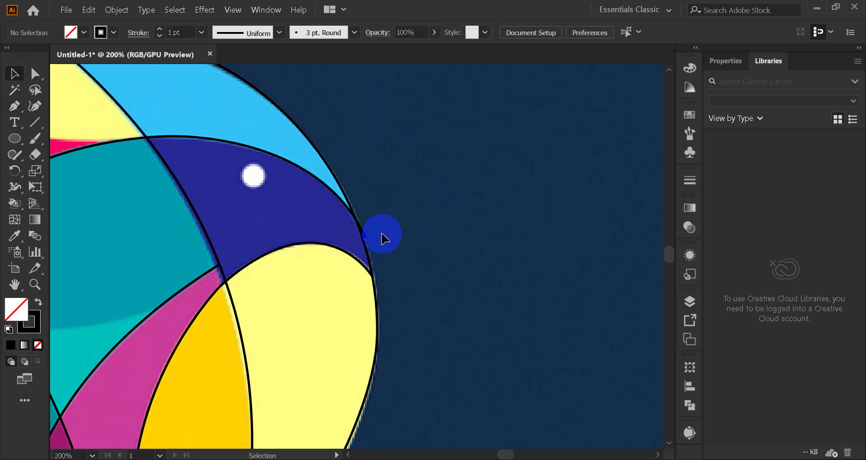
Step: Trace a Pen curve from the pink crest's tip along its upper edge to its point on the teal area, removing the outgoing handle
key("space")
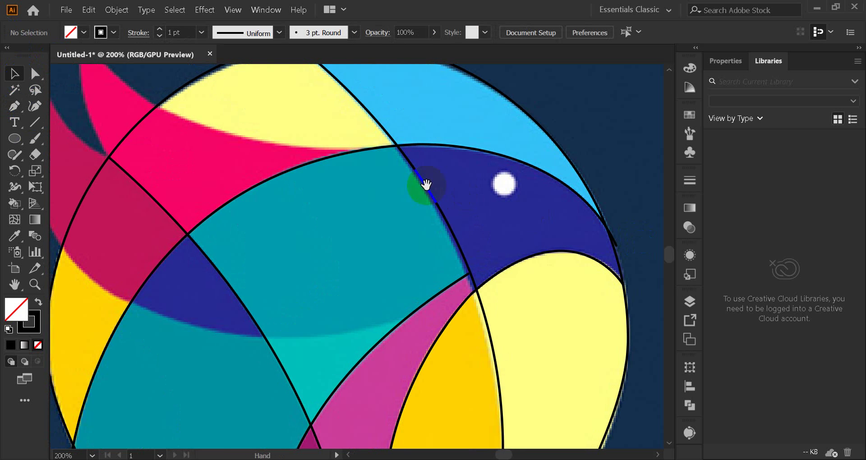
left_click_drag(306, 191, 424, 288)
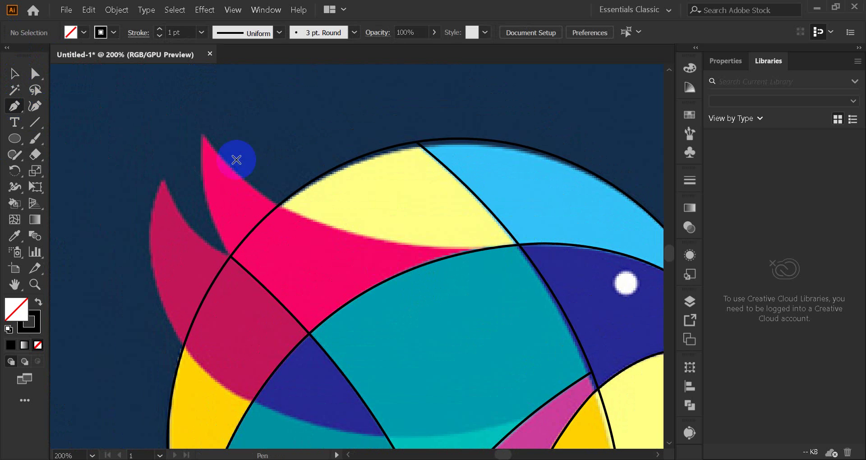
left_click(203, 133)
mouse_move(485, 249)
left_mouse_down()
mouse_move(693, 253)
mouse_move(591, 240)
mouse_move(633, 254)
left_mouse_up()
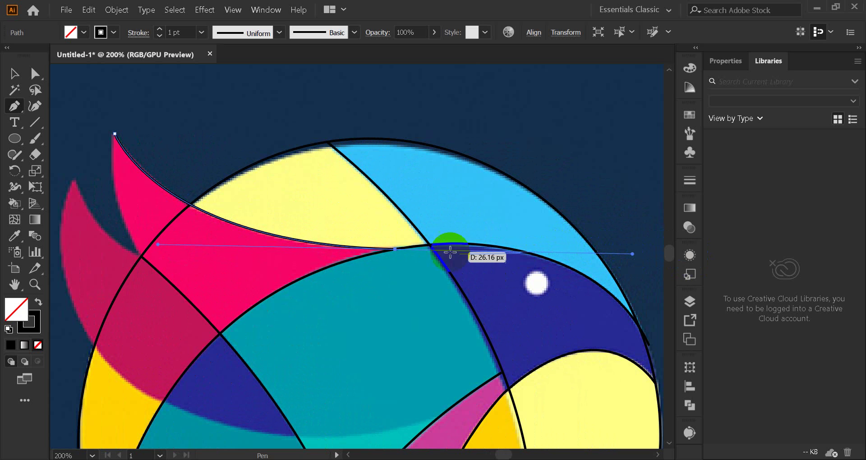
left_click(396, 250)
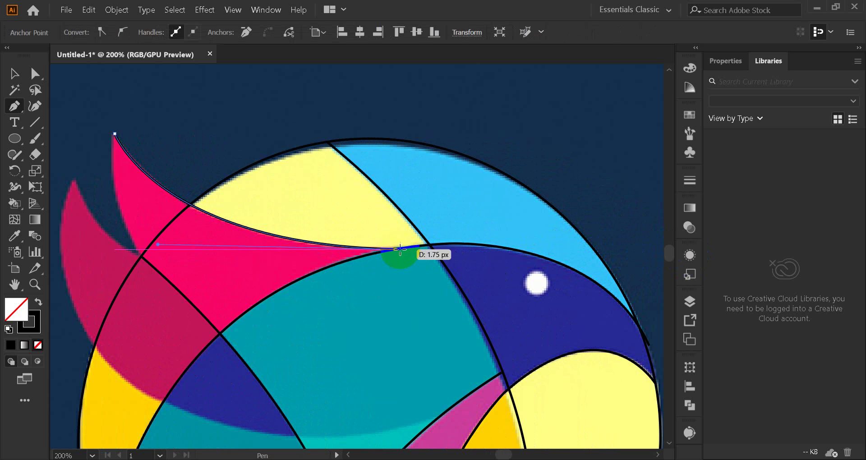
Step: Continue the path loosely through the crossing of the pink, crimson, blue and teal areas and back to the notch between the crest feathers
left_click(222, 335)
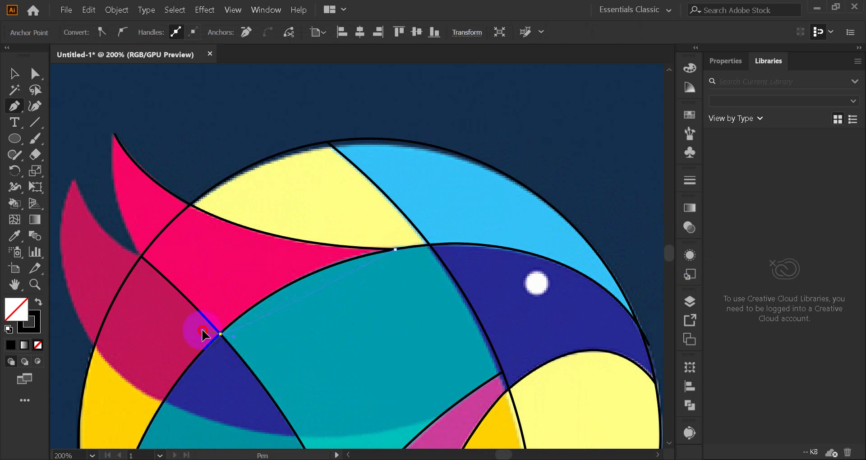
left_click_drag(155, 324, 155, 324)
left_click(221, 334)
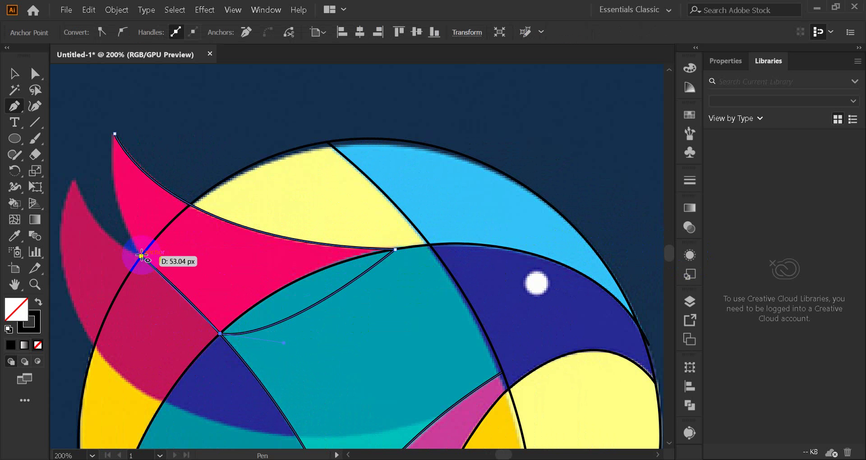
left_click_drag(141, 256, 146, 222)
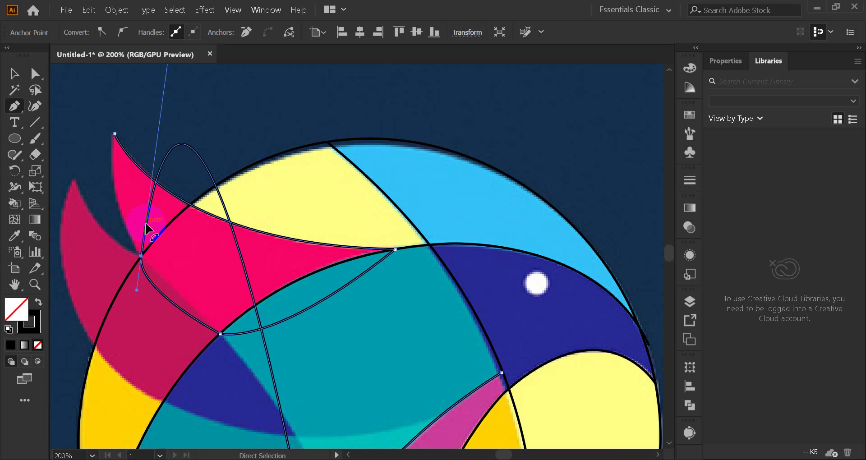
key("ctrl+z")
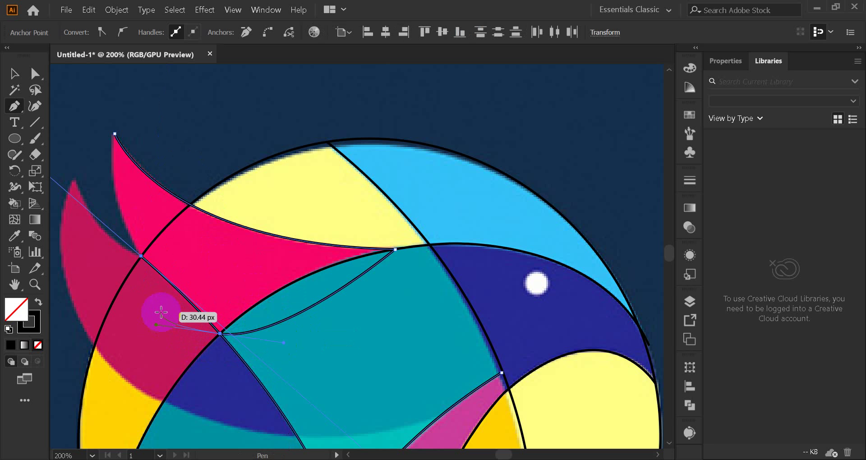
left_click_drag(161, 312, 143, 264)
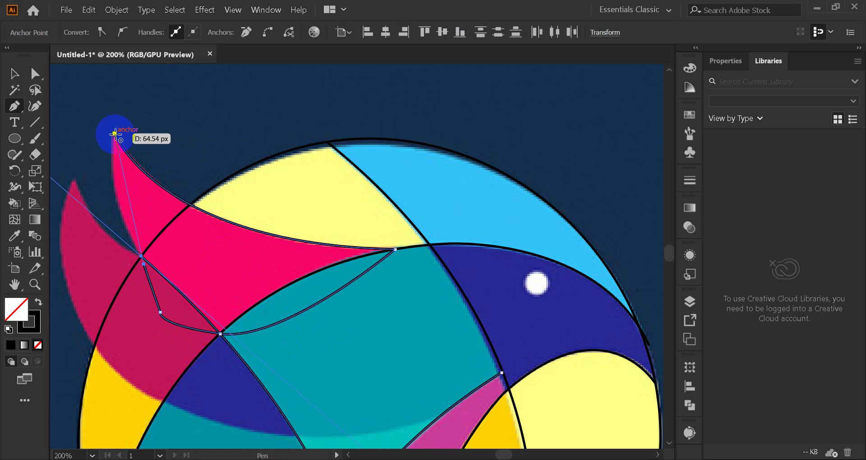
Step: Close the path at the pink crest's tip with a curve following the feather's outer left edge
left_click_drag(115, 134, 132, 71)
scroll(132, 72, "up", 2)
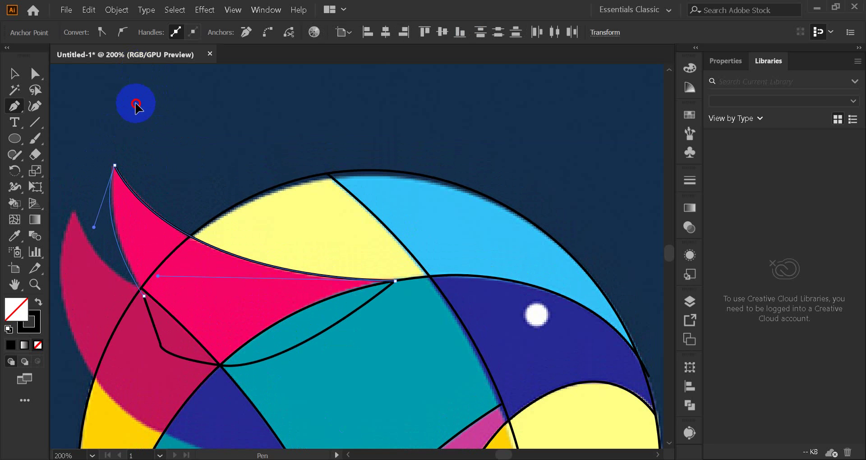
left_click_drag(136, 104, 133, 111)
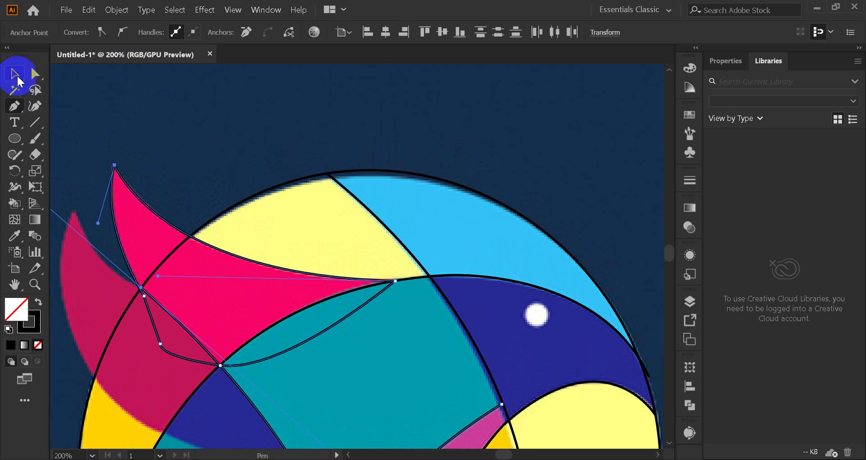
left_click(14, 73)
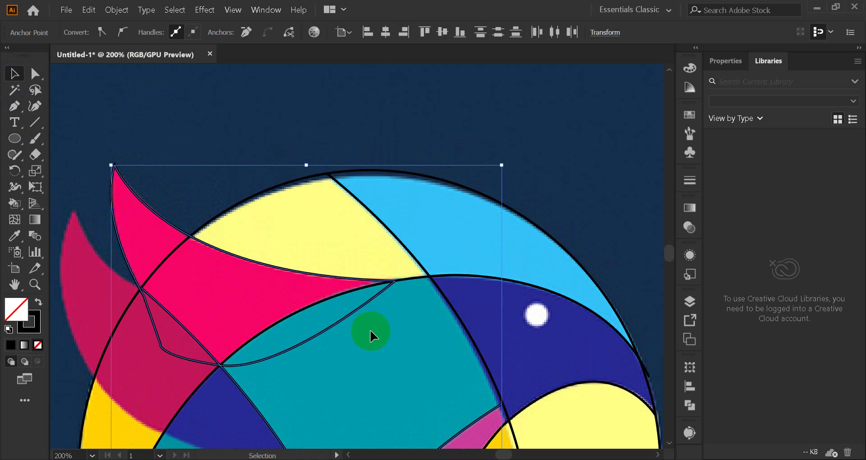
Step: Trace a Pen curve from the crimson crest's tip along its upper edge to just past the notch inside the head outline
left_click_drag(370, 332, 364, 284)
left_click_drag(184, 329, 425, 286)
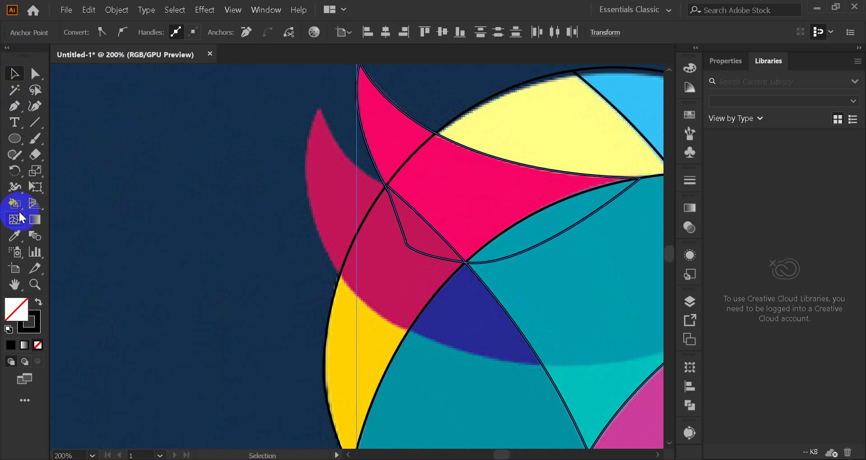
left_click(15, 106)
left_click(319, 110)
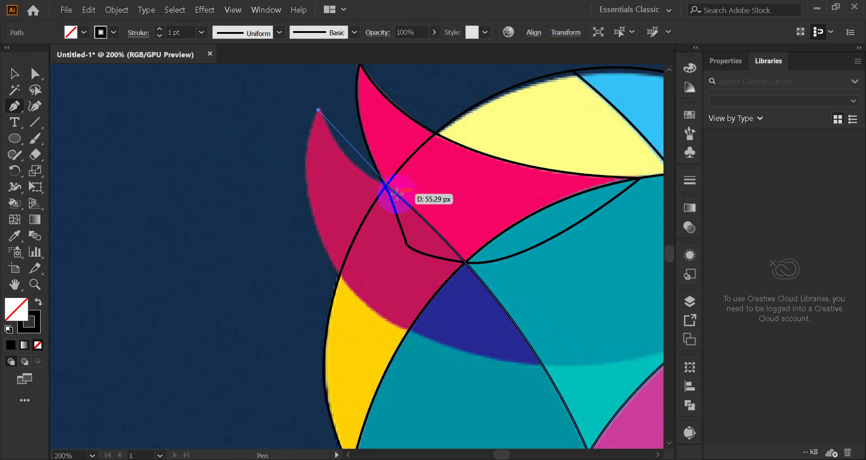
left_click_drag(494, 191, 476, 198)
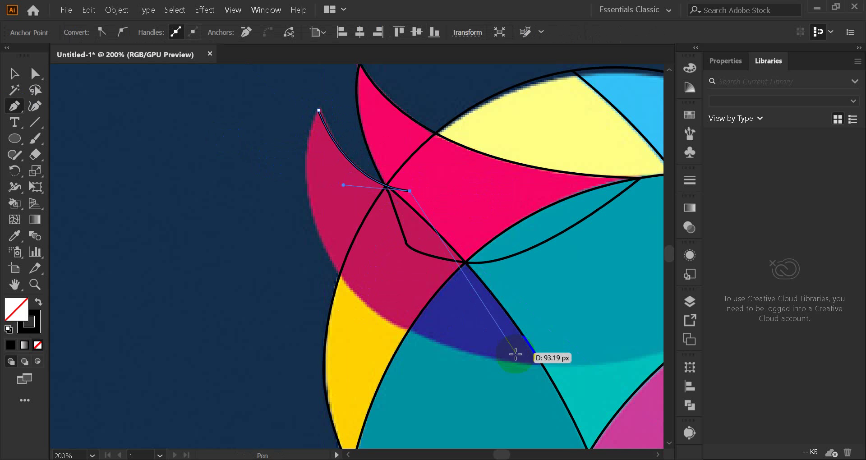
Step: Continue to the crimson crest's crossing with the head outline, close the path at its tip along the outer edge, and deselect it
left_click_drag(561, 359, 403, 328)
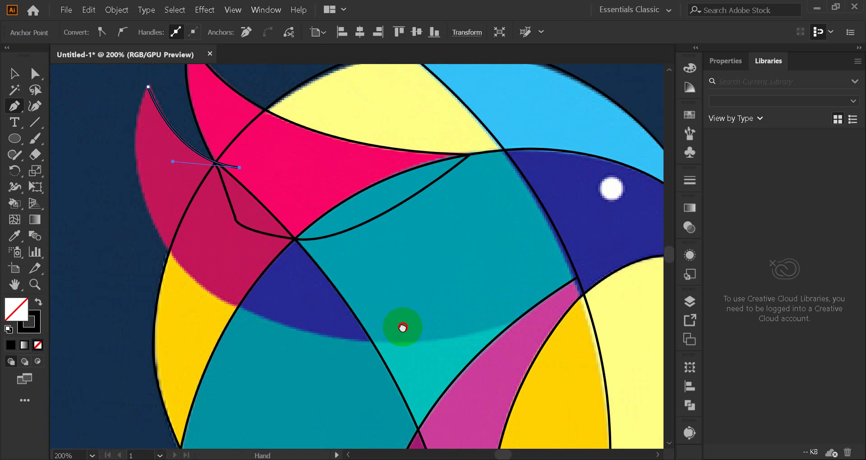
left_click(169, 252)
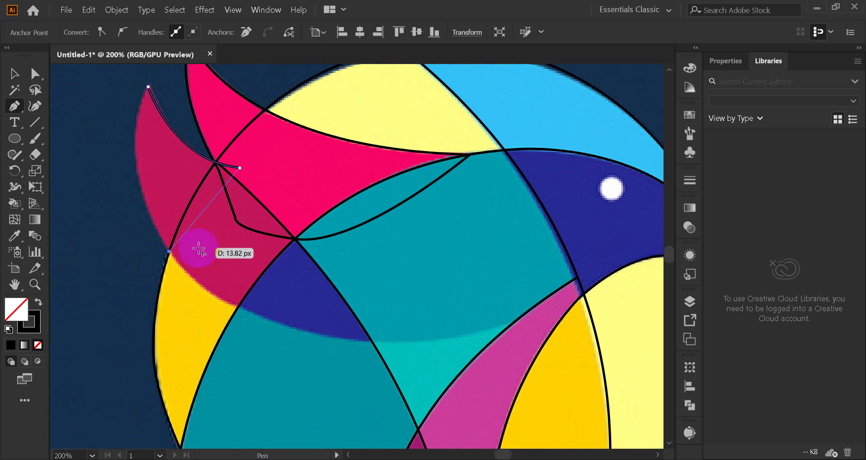
scroll(203, 248, "up", 2)
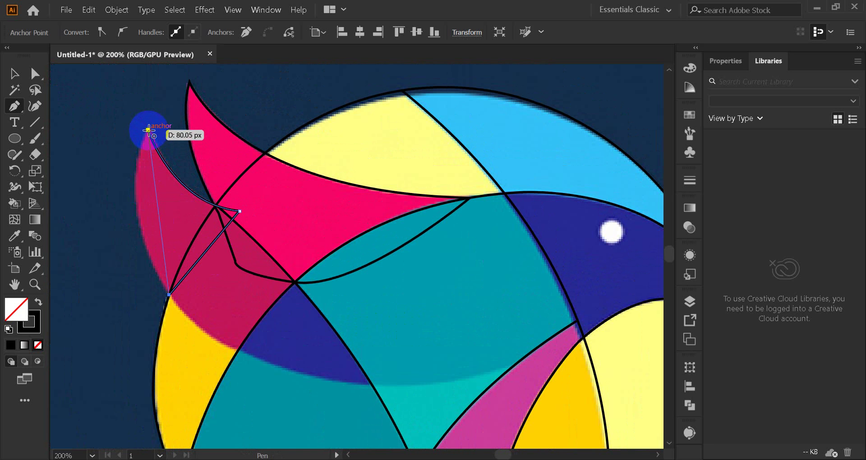
left_click_drag(147, 133, 185, 122)
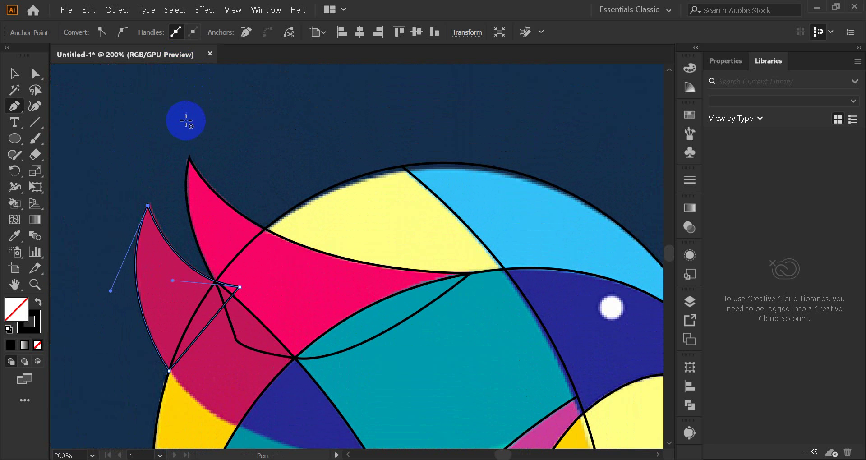
left_click(14, 73)
scroll(85, 157, "down", 2)
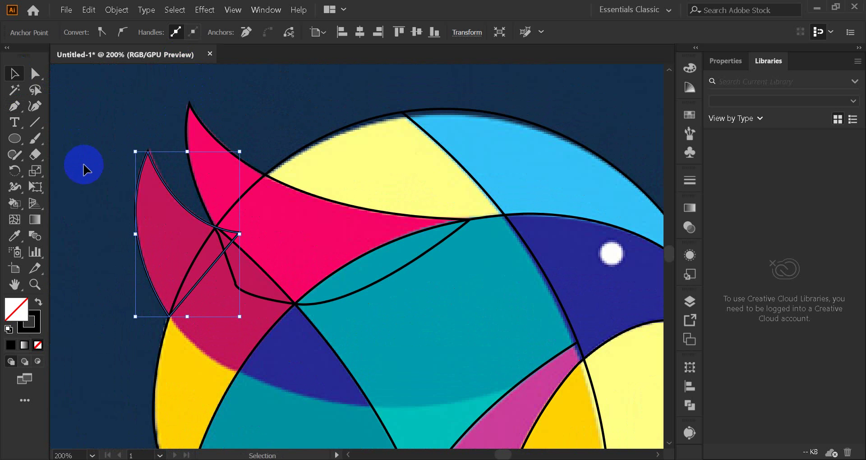
scroll(85, 170, "down", 2)
left_click(412, 176)
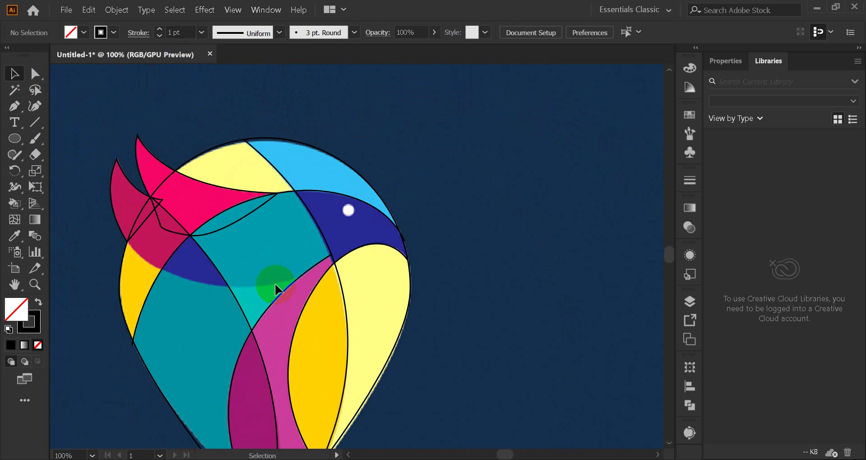
Step: Start a Pen path on the magenta feather's upper edge, where the teal area's lower boundary meets it
left_click_drag(264, 285, 403, 186)
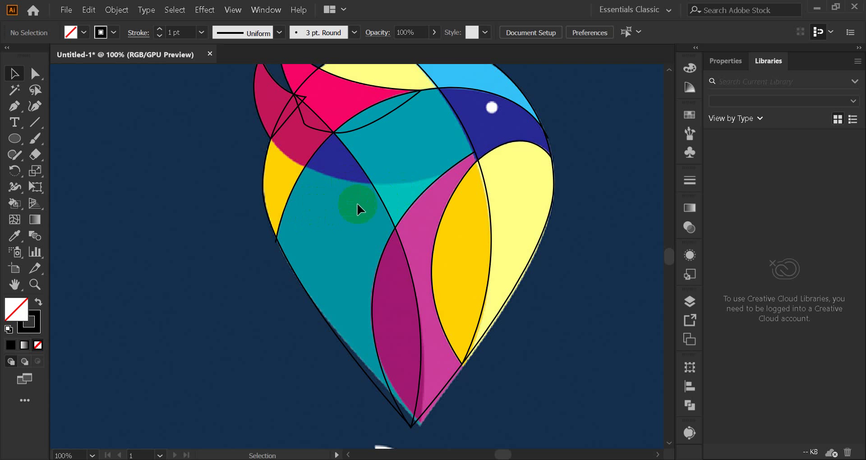
scroll(359, 207, "up", 1)
scroll(373, 224, "up", 2)
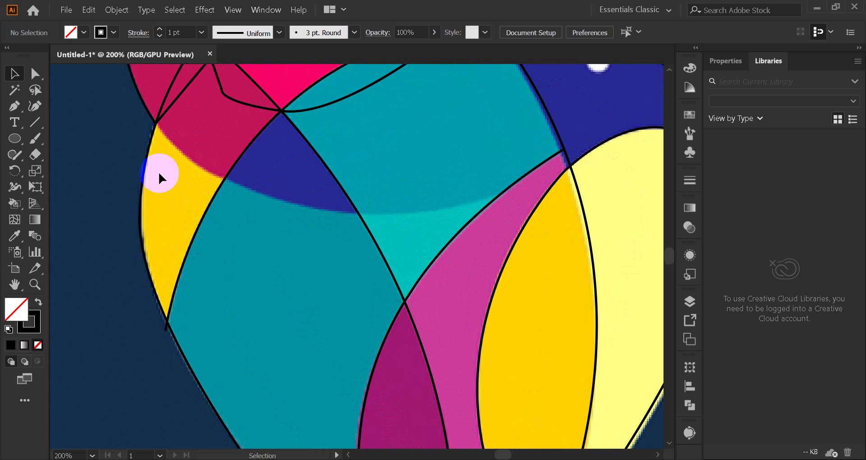
left_click(15, 106)
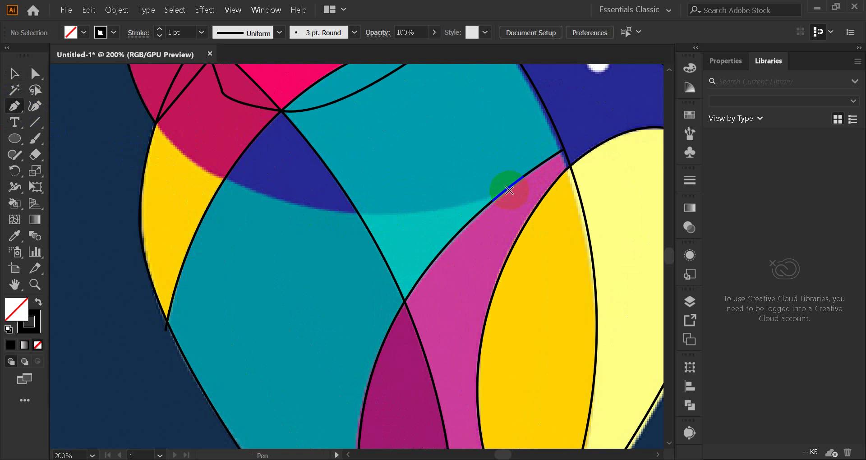
left_click(508, 190)
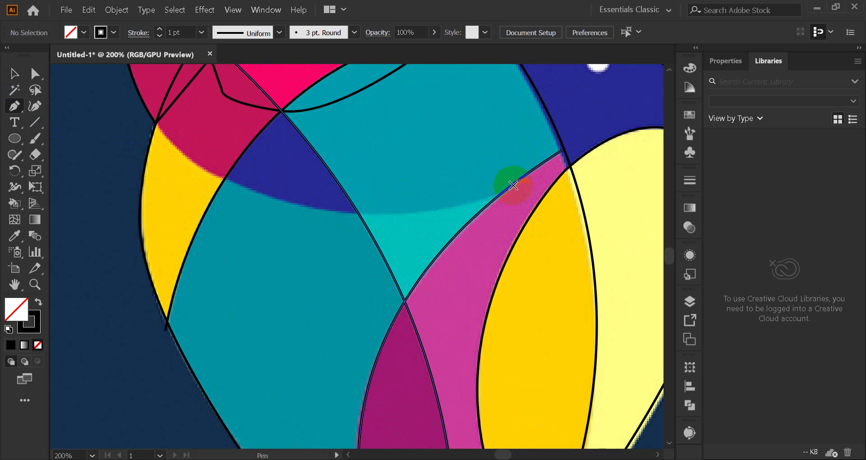
scroll(155, 252, "up", 2)
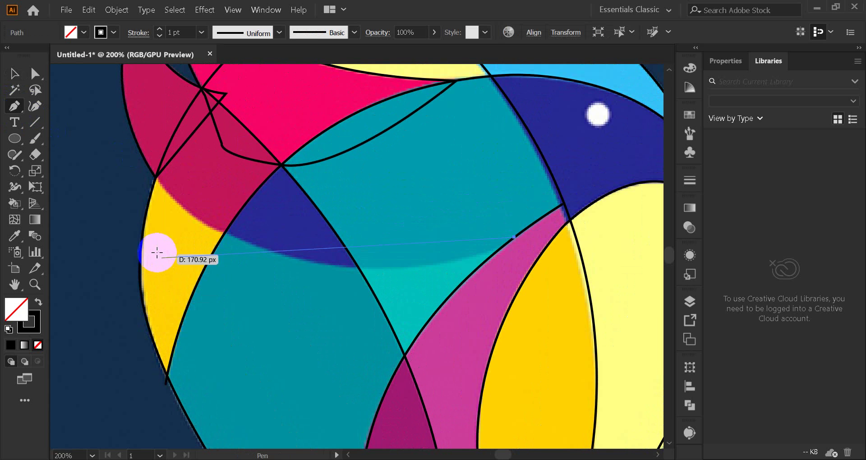
scroll(149, 234, "down", 1)
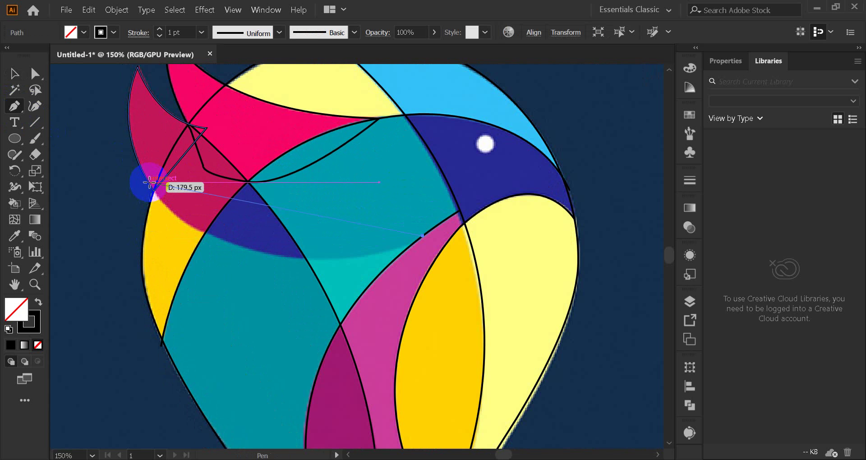
left_click_drag(148, 182, 139, 116)
left_click_drag(129, 83, 246, 190)
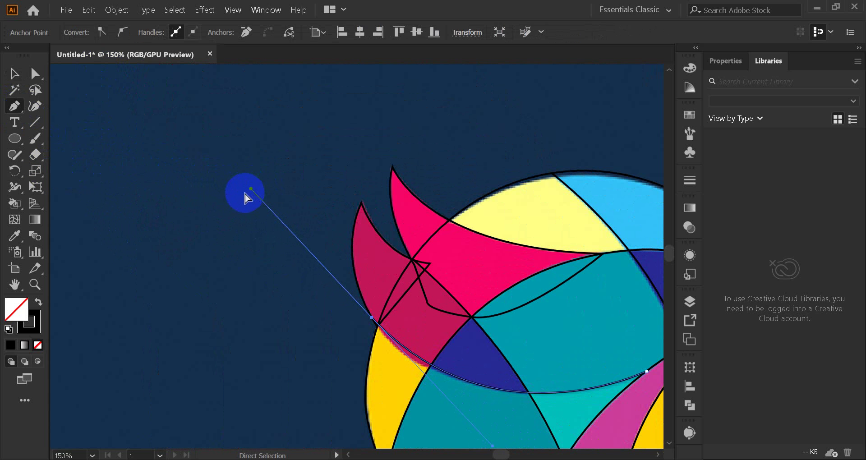
key("ctrl+z")
Step: Trace Pen curves along the lower boundary of the teal, blue and crimson areas to the crimson crest's outer edge, and deselect the path
left_click_drag(455, 285, 214, 237)
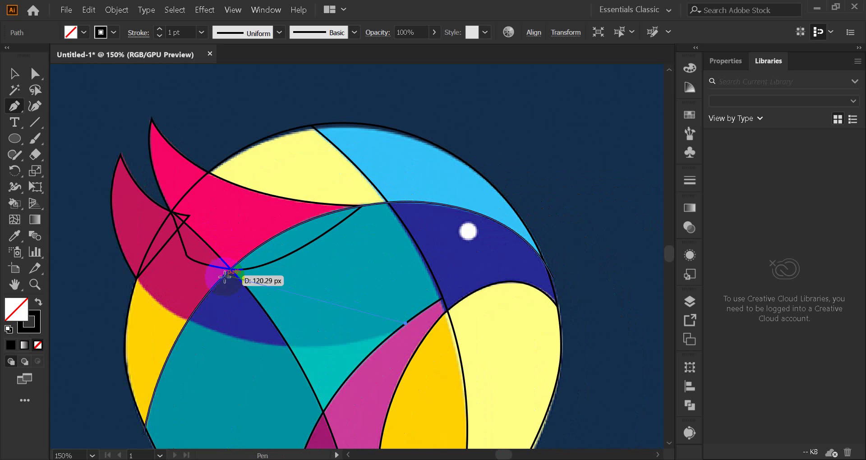
scroll(194, 310, "up", 1)
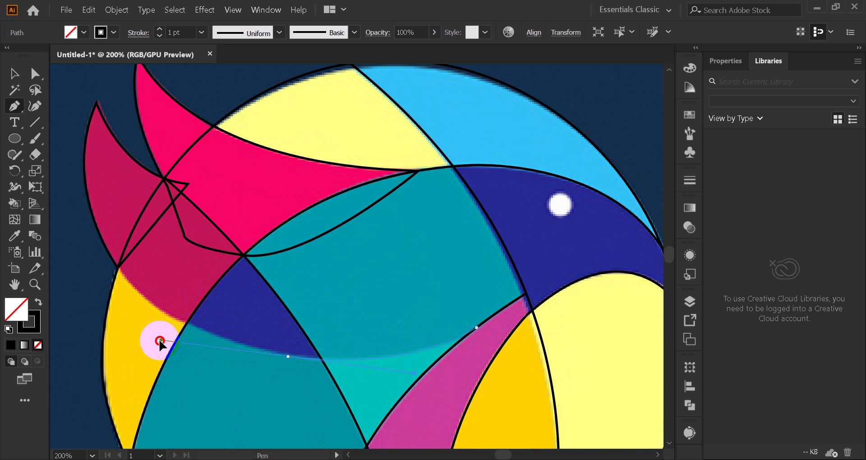
left_click_drag(287, 368, 287, 376)
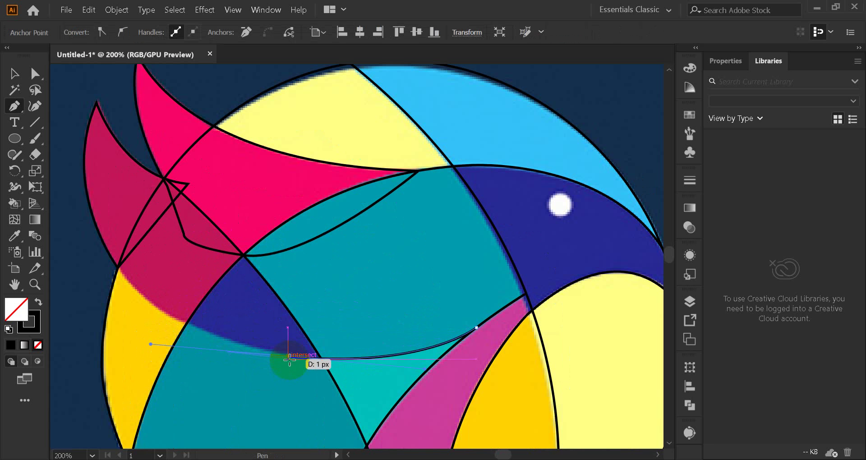
left_click_drag(217, 305, 380, 358)
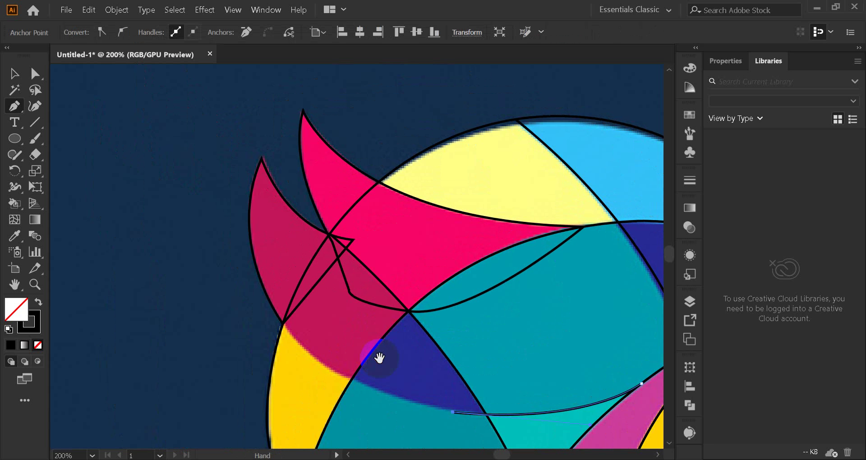
left_click_drag(282, 324, 83, 159)
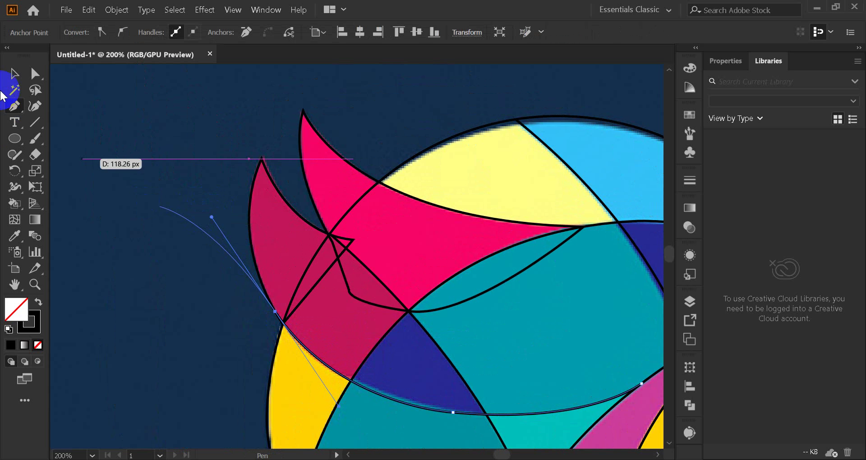
left_click(13, 72)
left_click(137, 171)
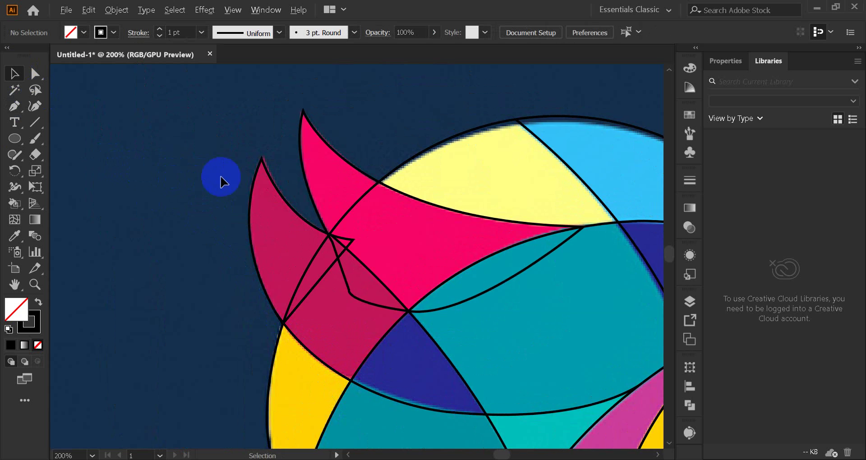
Step: Draw a circle exactly over the bird's white eye and deselect it
scroll(221, 179, "down", 3)
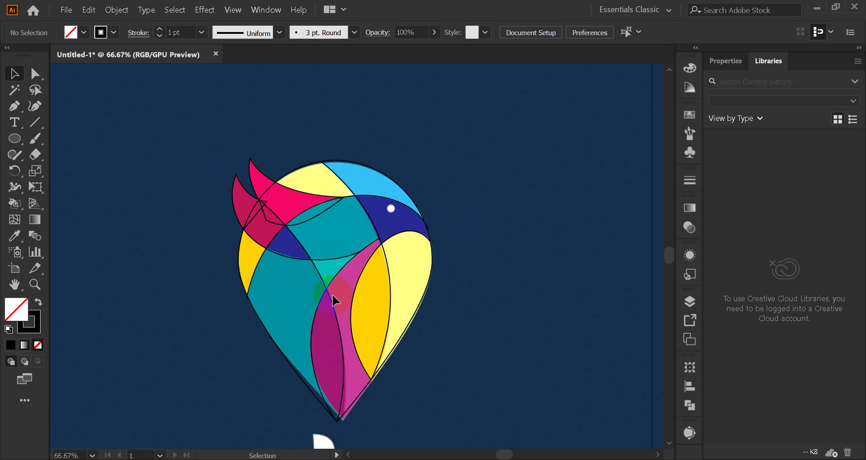
scroll(411, 221, "up", 4)
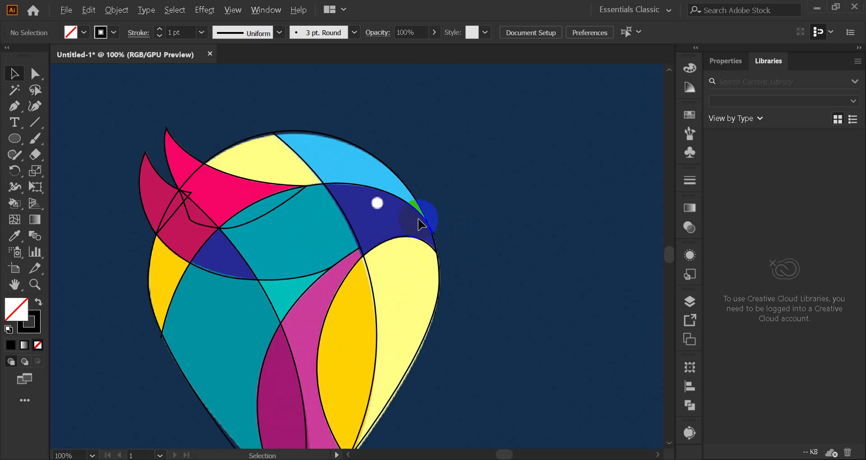
left_click(20, 141)
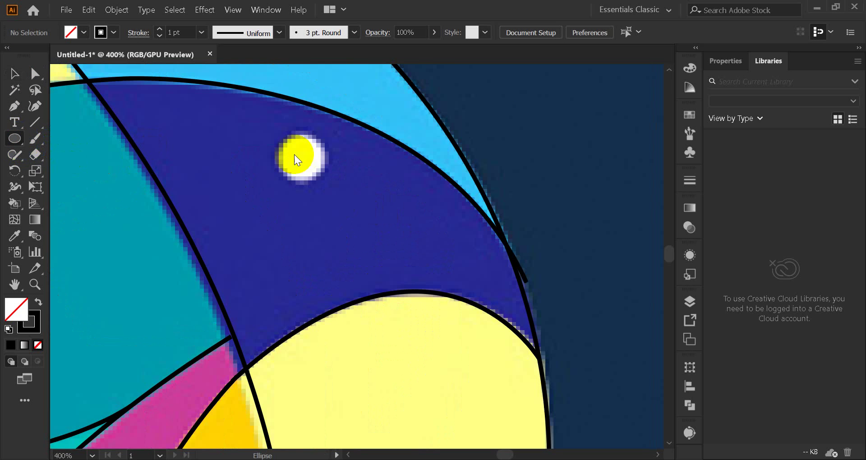
left_click_drag(302, 157, 325, 184)
left_click(14, 73)
left_click(587, 143)
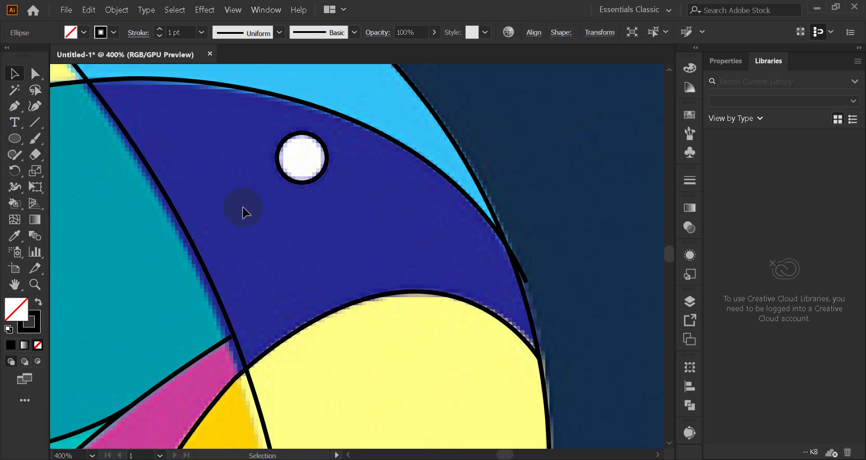
Step: Move the reference image to the right, clear of the traced outlines
scroll(242, 208, "down", 6)
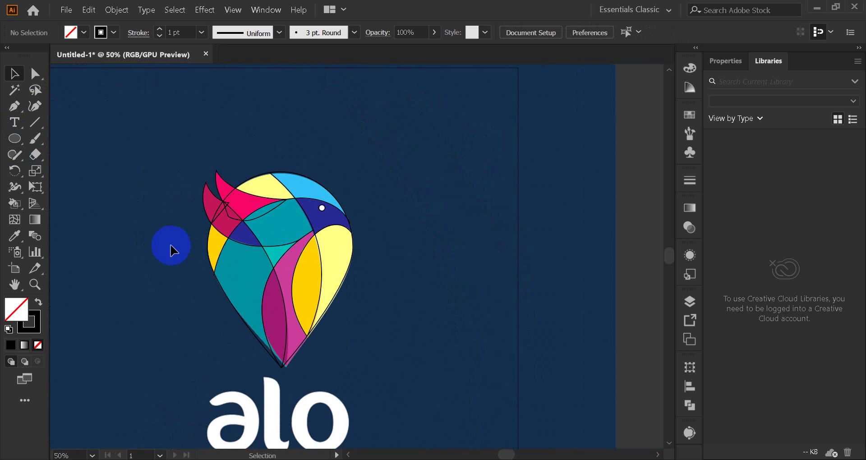
scroll(171, 249, "down", 1)
scroll(175, 251, "left", 2)
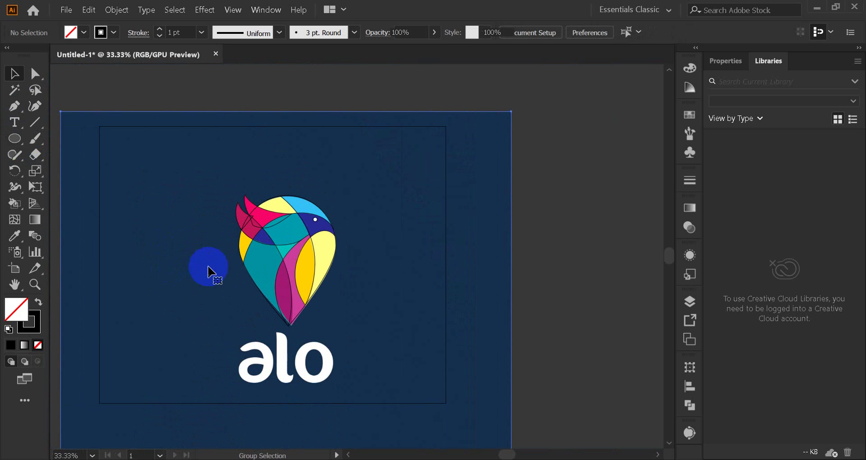
mouse_move(208, 270)
left_mouse_down()
mouse_move(151, 277)
mouse_move(455, 283)
mouse_move(407, 279)
left_mouse_up()
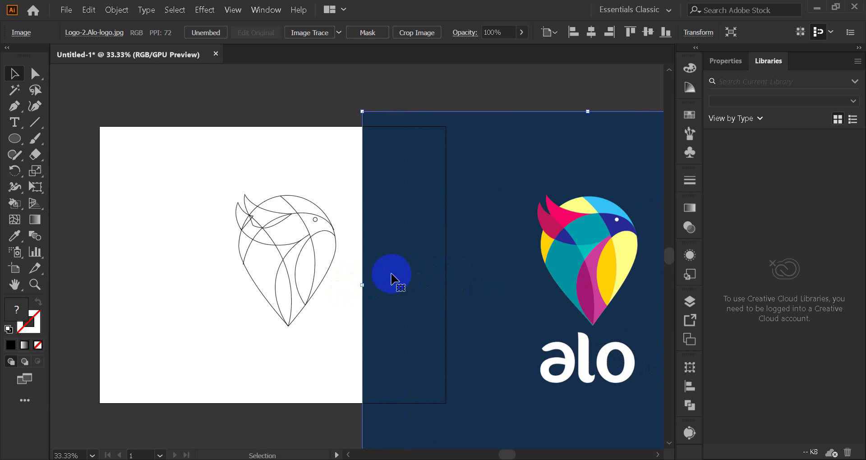
Step: Shift the reference image back left so its background lies behind the traced outlines with its colored logo beside them, and deselect it
left_click_drag(207, 163, 341, 354)
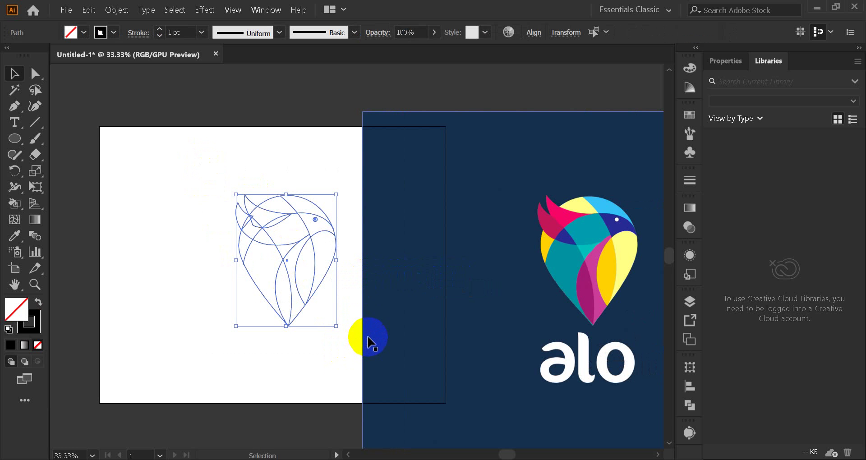
scroll(309, 267, "up", 3)
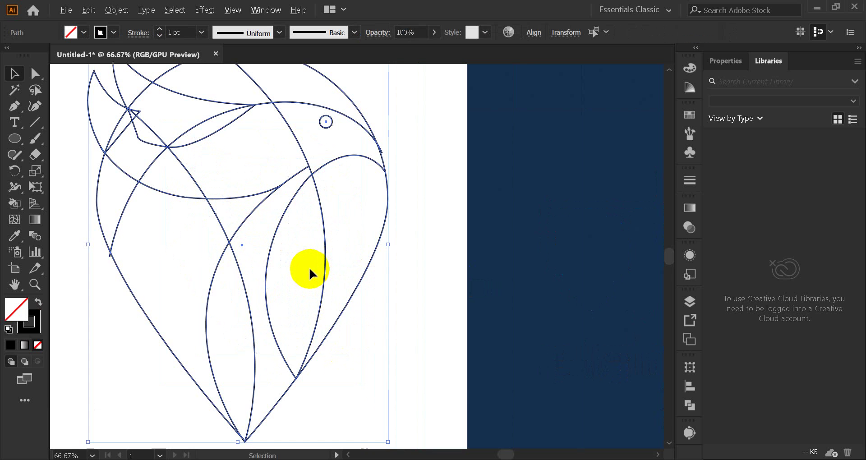
scroll(309, 268, "down", 2)
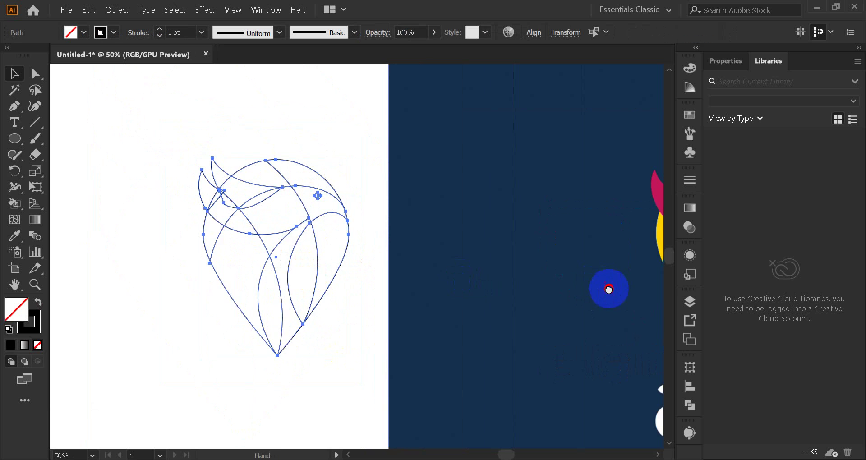
left_click_drag(608, 289, 396, 266)
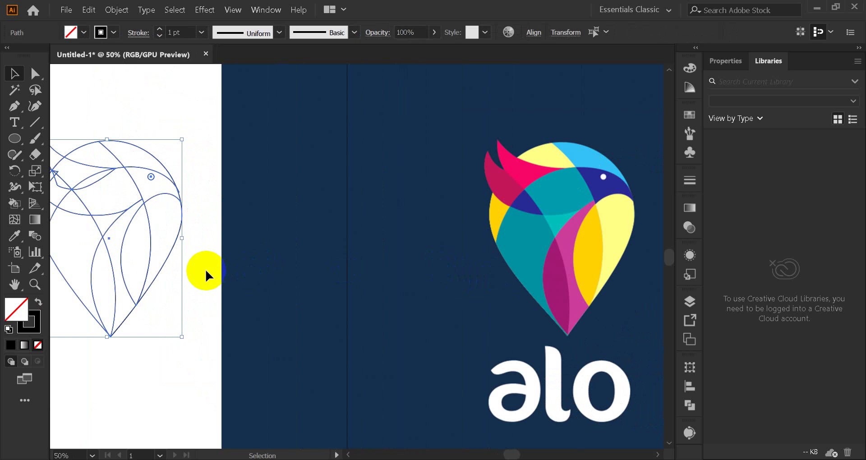
left_click(261, 280)
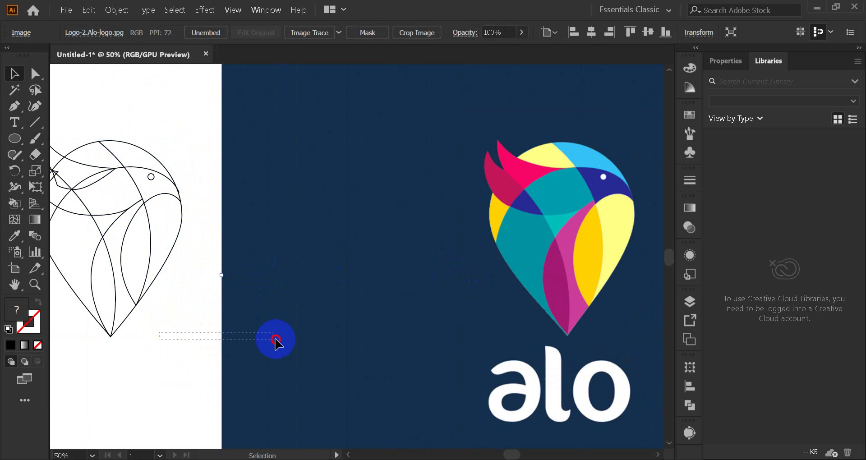
left_click_drag(276, 342, 306, 309)
scroll(283, 308, "left", 10)
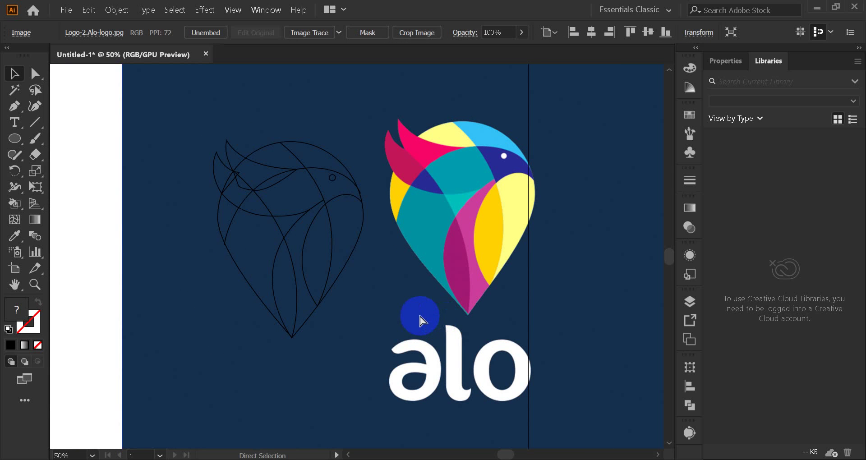
key("ctrl+shift+a")
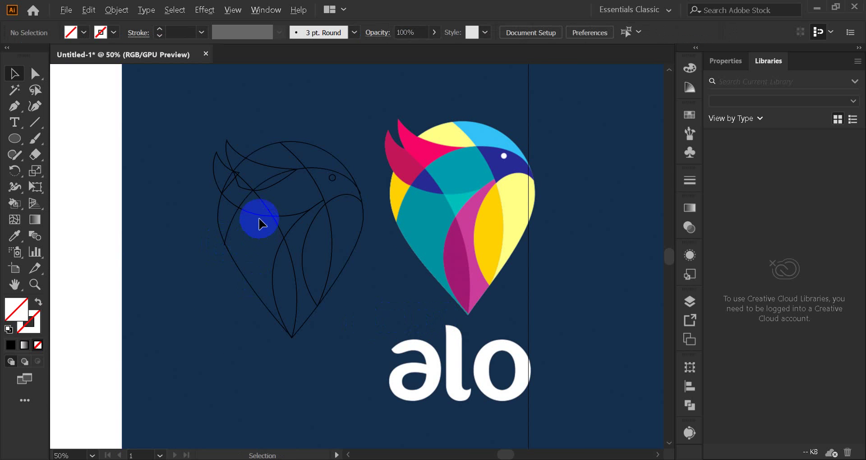
Step: Select all the traced outlines and use Shape Builder to delete the stray curve end overhanging the head outline near the beak
scroll(260, 223, "up", 2)
scroll(300, 234, "down", 1)
key("space")
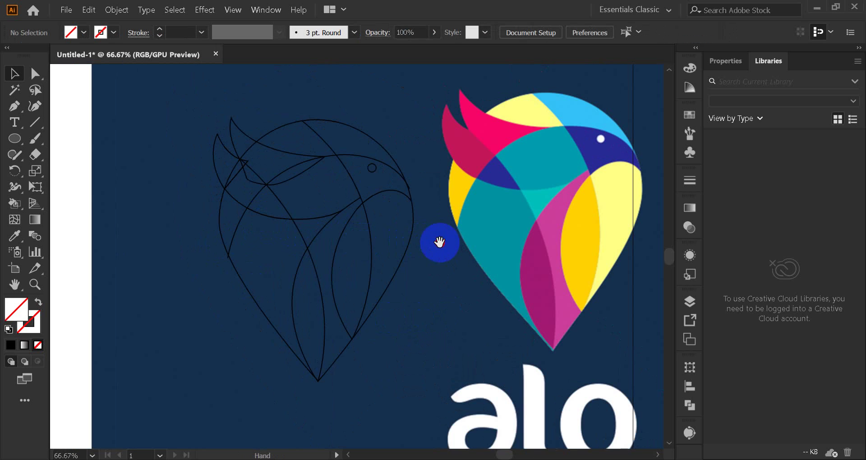
left_click_drag(440, 242, 417, 248)
left_click_drag(141, 116, 391, 418)
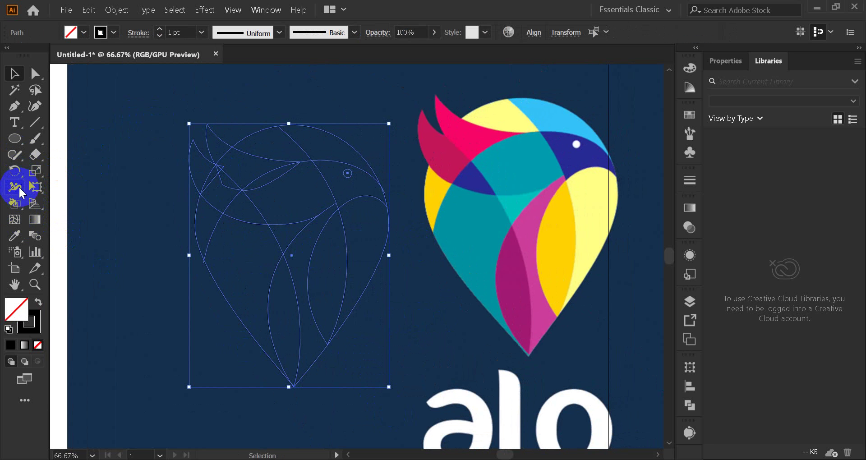
left_click(15, 203)
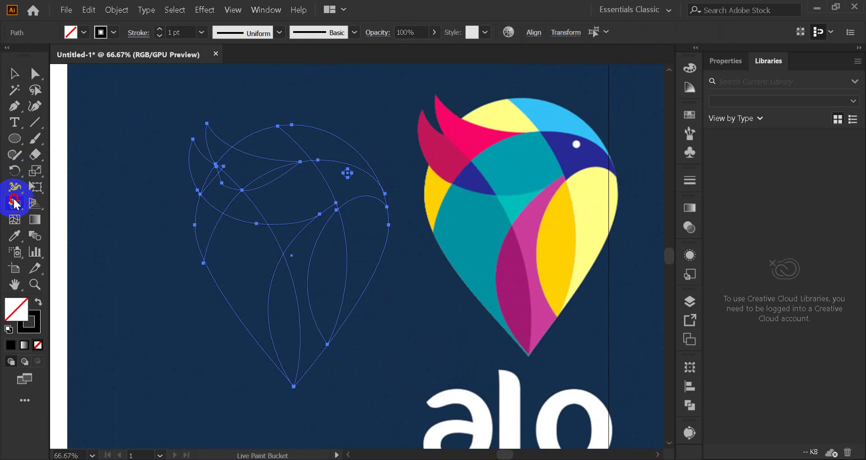
left_click_drag(15, 203, 53, 202)
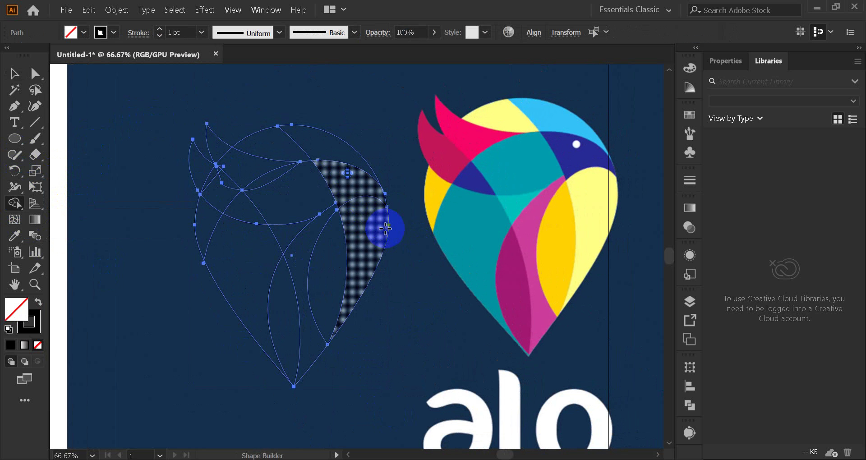
scroll(385, 230, "up", 3)
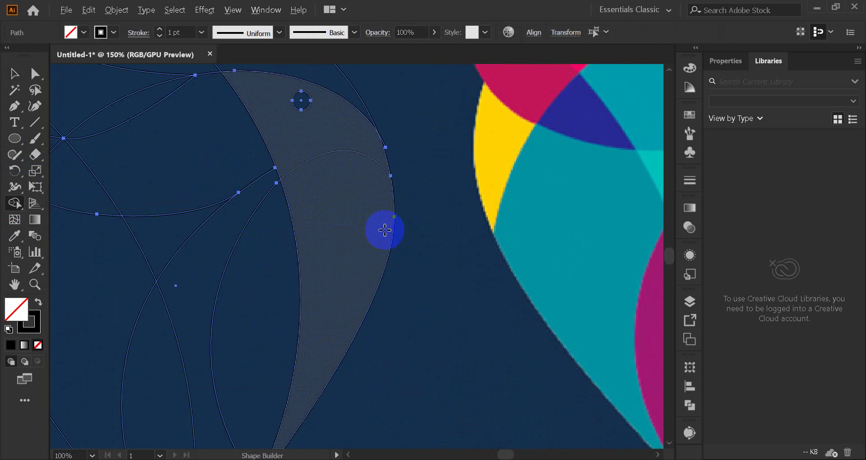
scroll(387, 117, "up", 8)
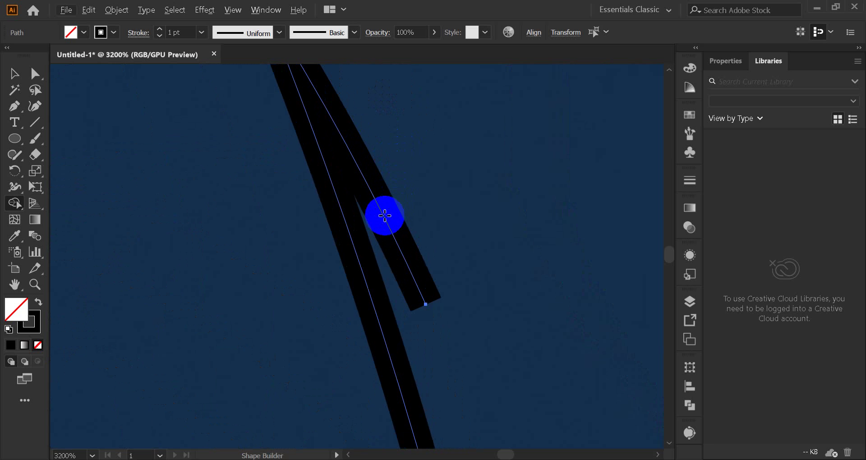
scroll(381, 207, "down", 2)
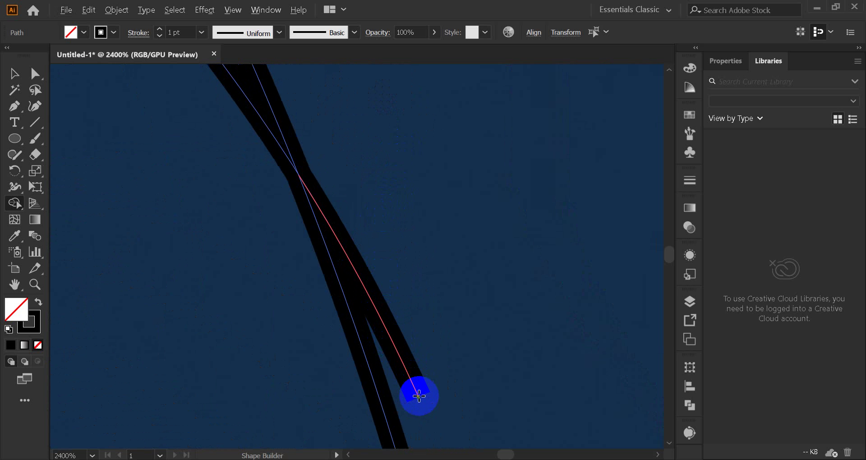
left_click_drag(418, 396, 414, 391)
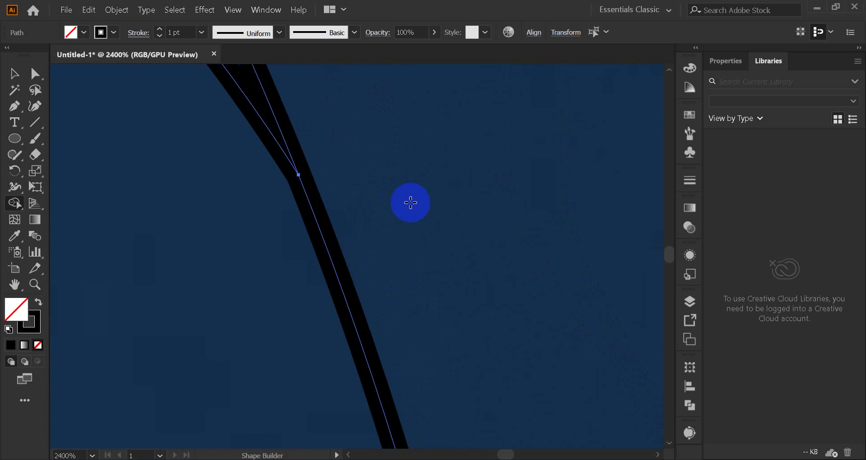
Step: Use Shape Builder to merge the pieces of the bird's upper crest feather into a single shape
scroll(403, 205, "down", 5)
scroll(402, 205, "down", 8)
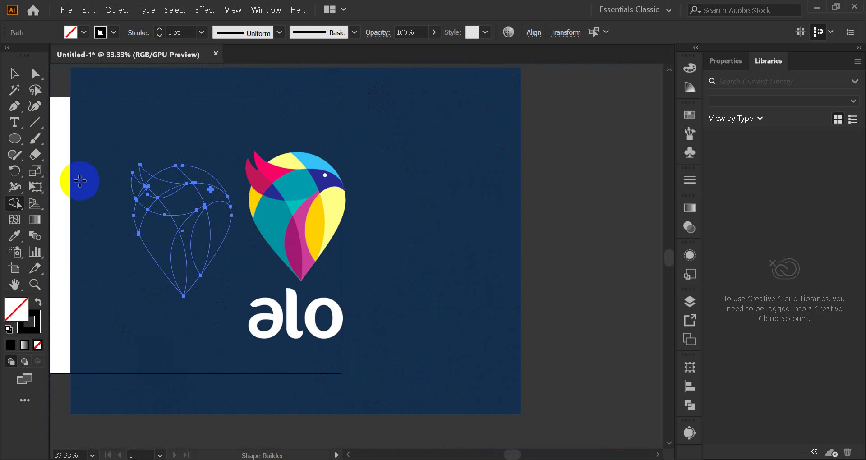
scroll(168, 182, "up", 5)
scroll(169, 183, "up", 8)
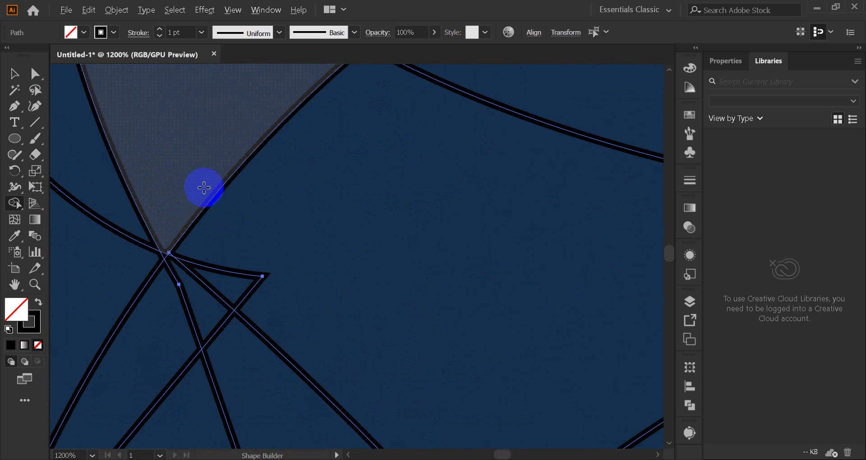
scroll(271, 233, "down", 5)
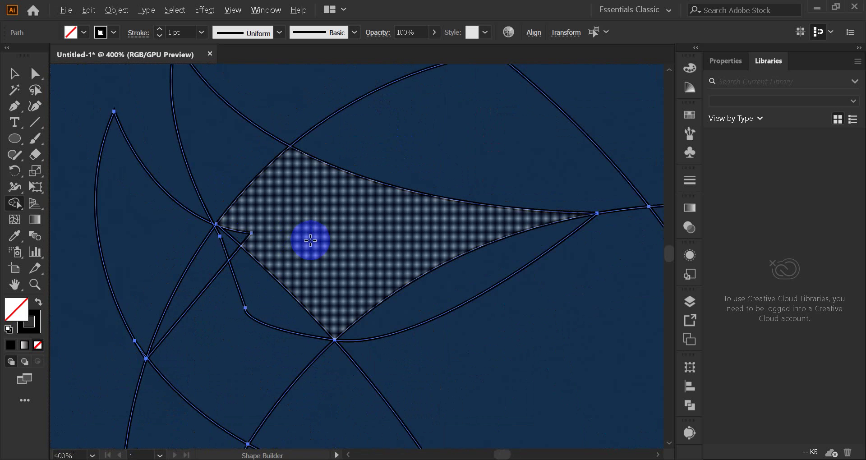
left_click_drag(534, 265, 524, 266)
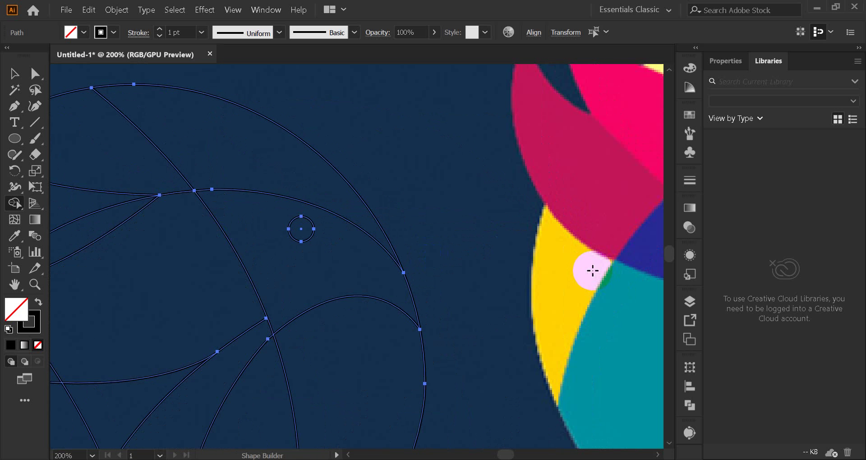
scroll(526, 256, "down", 1)
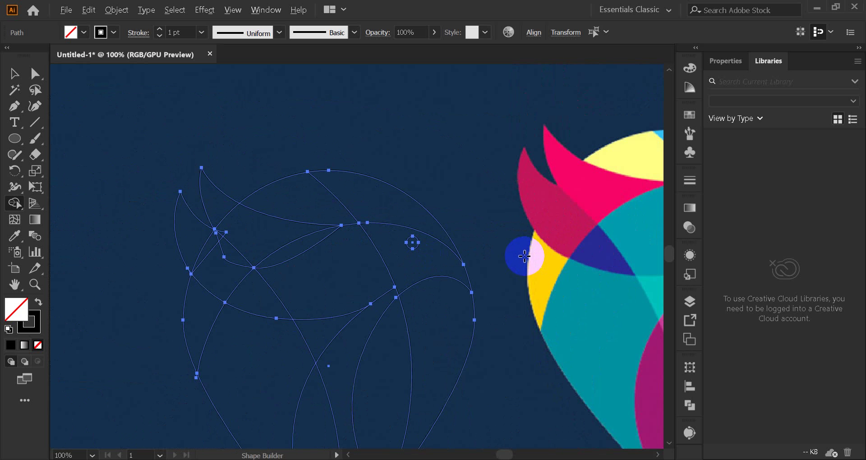
left_click(234, 223)
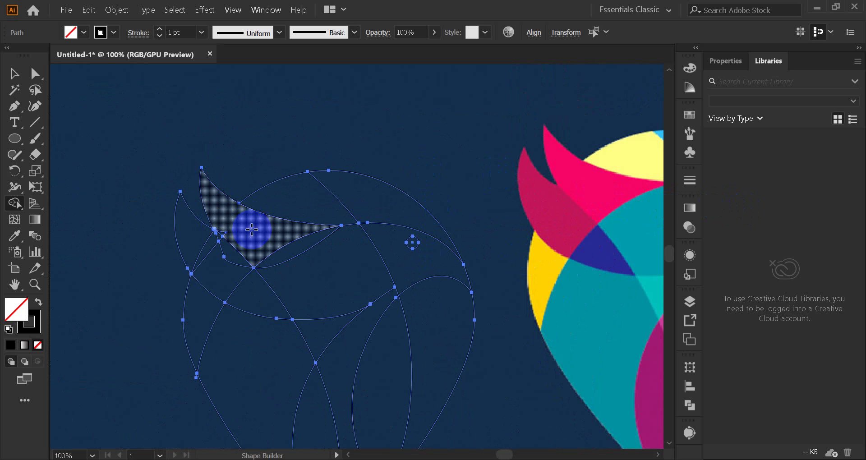
Step: Remove the stray pointed tip that overhangs into the base of the upper crest feather with Shape Builder
scroll(221, 238, "up", 7)
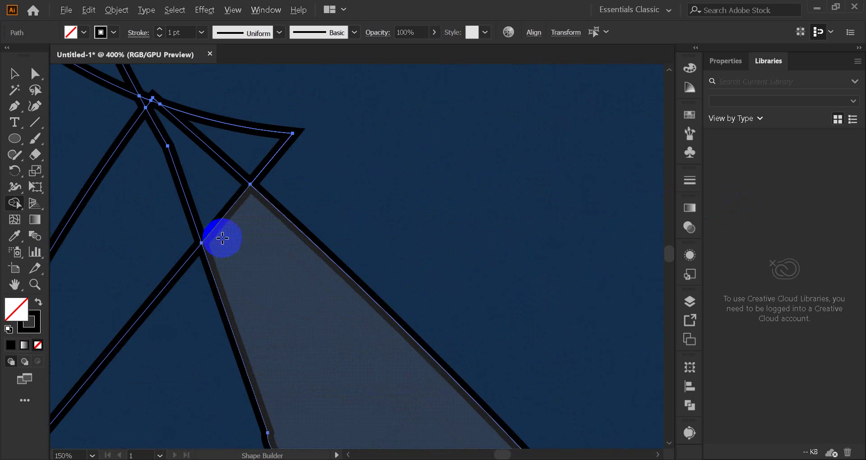
scroll(264, 143, "up", 2)
mouse_move(266, 172)
left_mouse_down()
mouse_move(261, 188)
mouse_move(304, 158)
left_mouse_up()
scroll(277, 170, "down", 7)
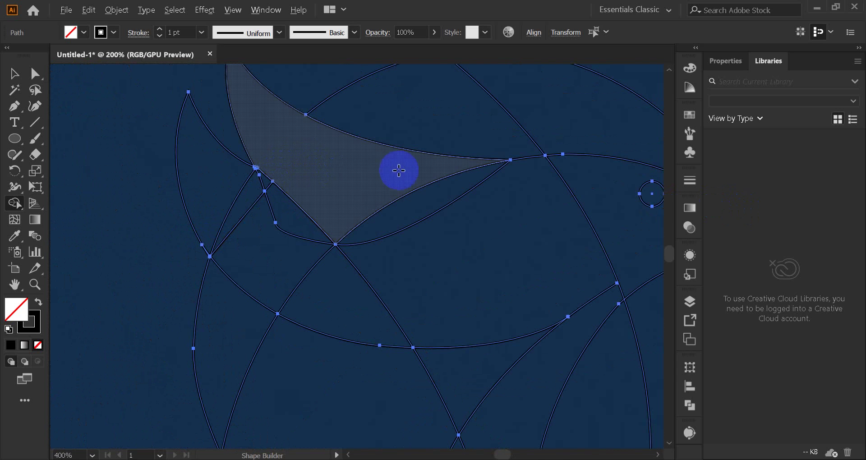
Step: Merge the pieces of the lower crest feather, including the small slivers along its inner edge, into one shape
left_click_drag(525, 212, 403, 212)
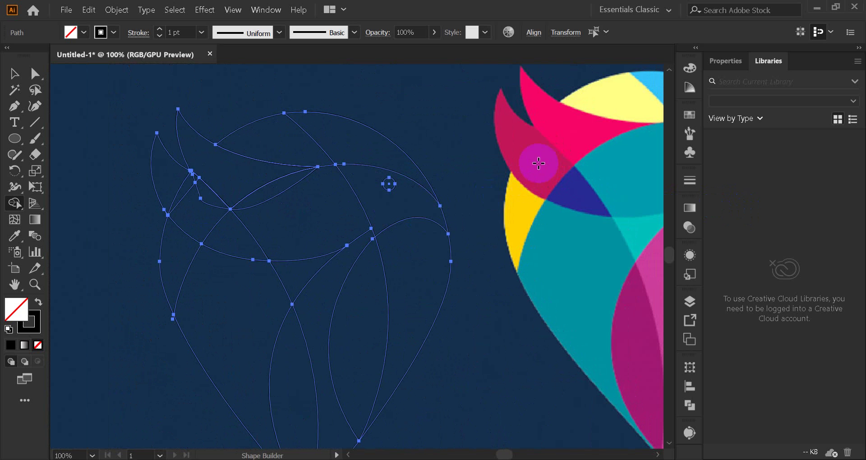
left_click_drag(171, 182, 196, 204)
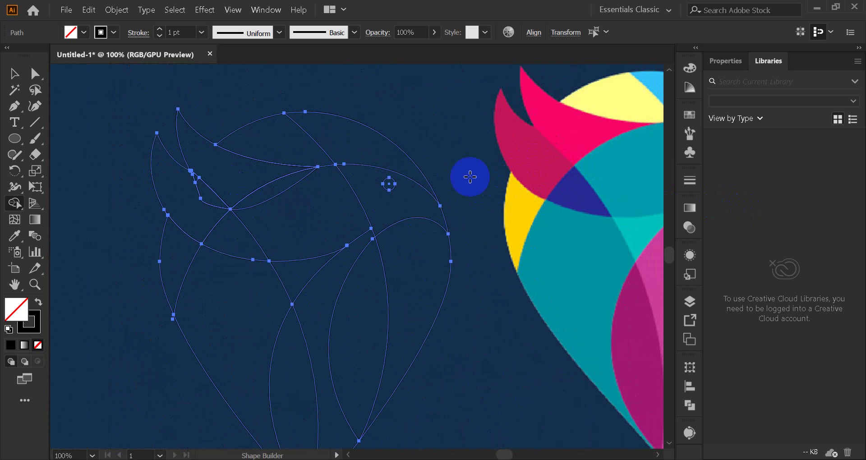
scroll(201, 203, "up", 3)
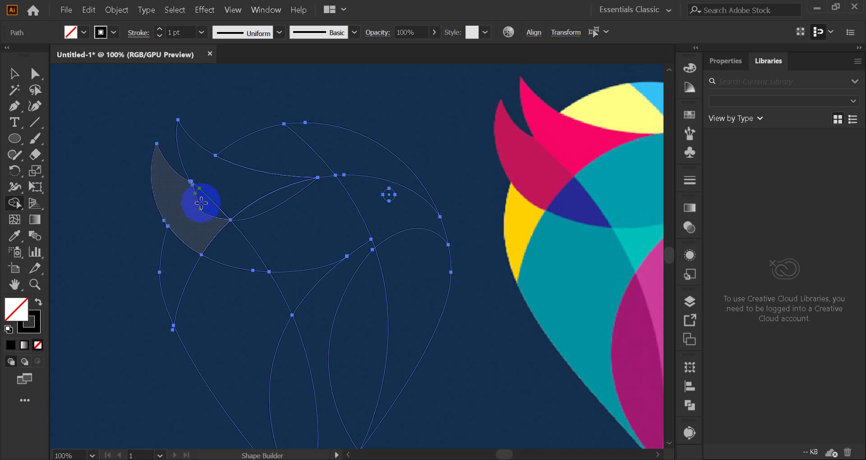
scroll(193, 231, "up", 2)
scroll(194, 231, "up", 2)
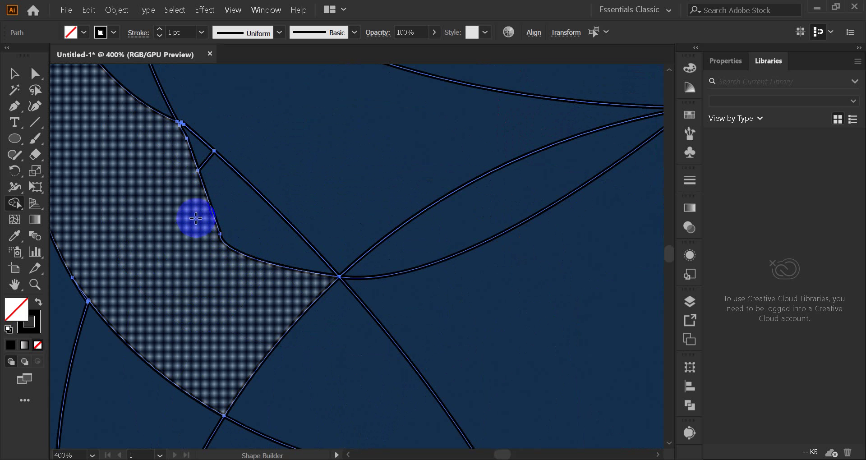
left_click_drag(193, 219, 226, 218)
left_click_drag(212, 172, 159, 156)
scroll(175, 191, "down", 5)
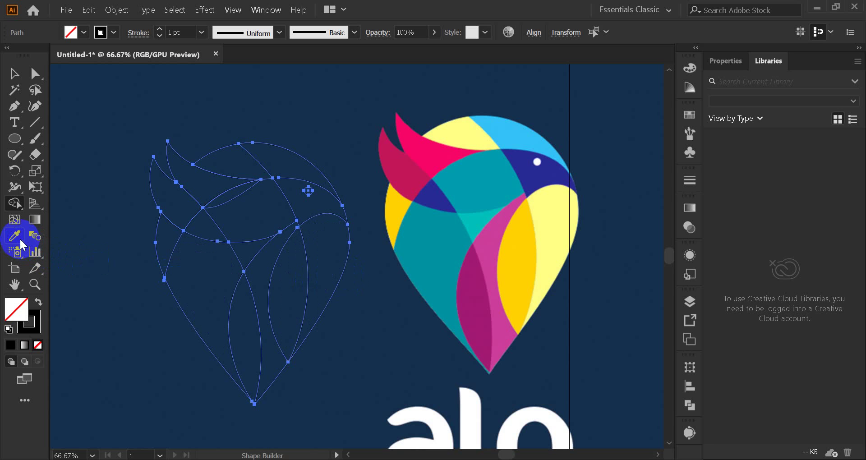
left_click(536, 236)
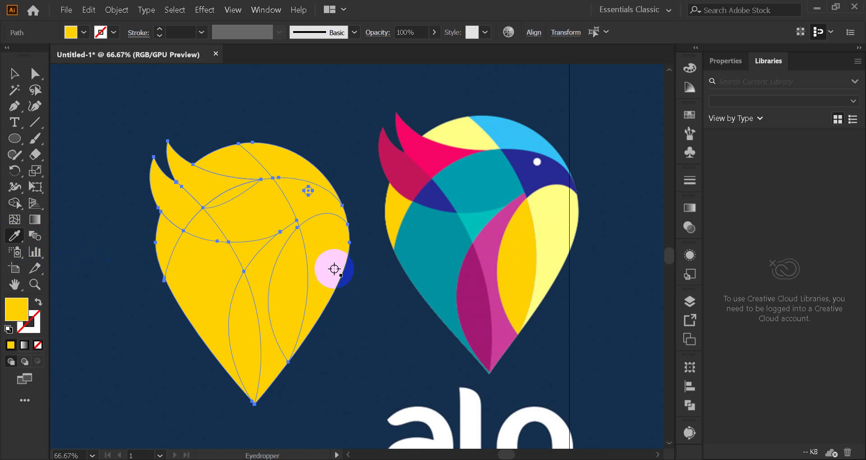
key("ctrl+z")
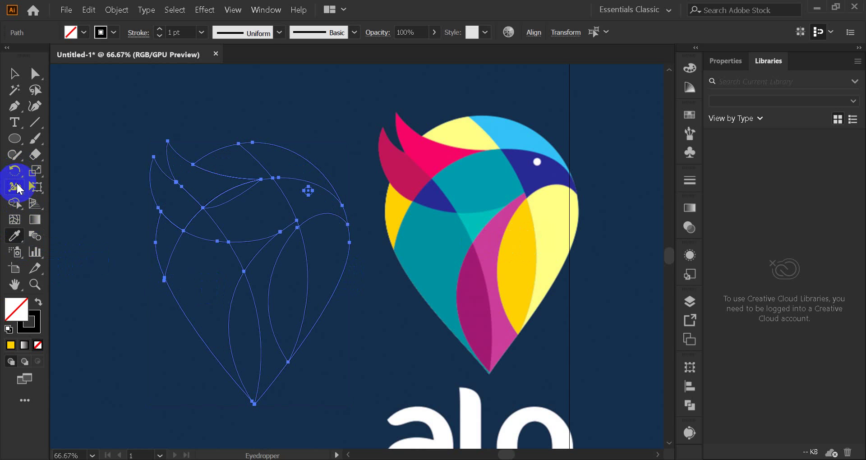
left_click(20, 202)
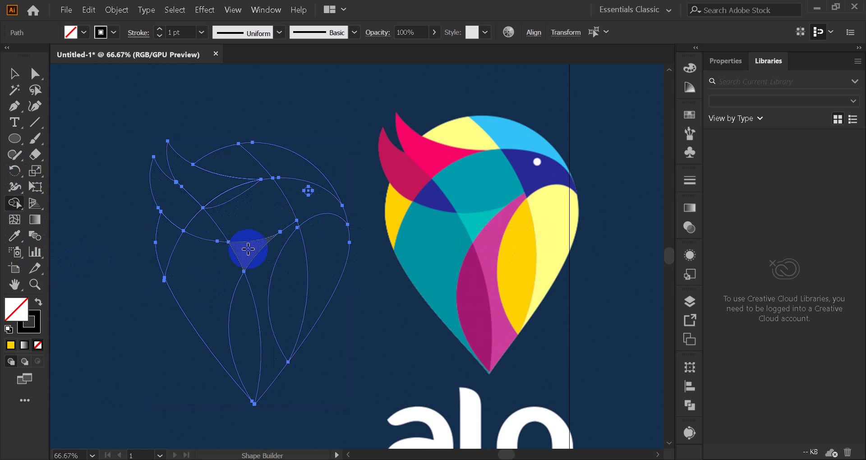
Step: Use Shape Builder to merge the thin sliver below the upper crest feather into the teal head area
mouse_move(248, 249)
left_mouse_down()
mouse_move(244, 226)
mouse_move(210, 225)
left_mouse_up()
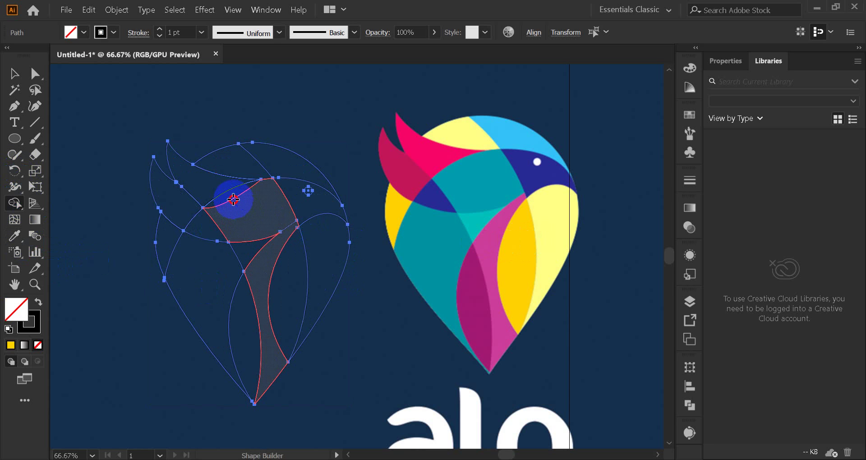
left_click(238, 198)
left_click_drag(236, 194, 244, 205)
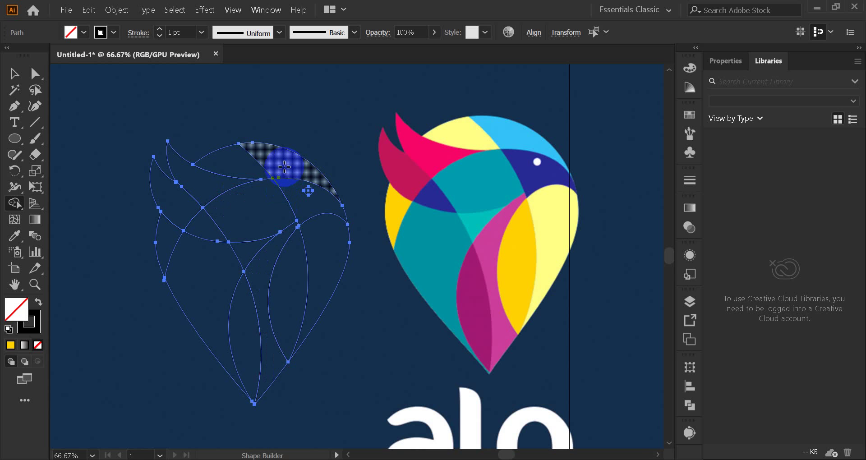
left_click_drag(294, 245, 287, 236)
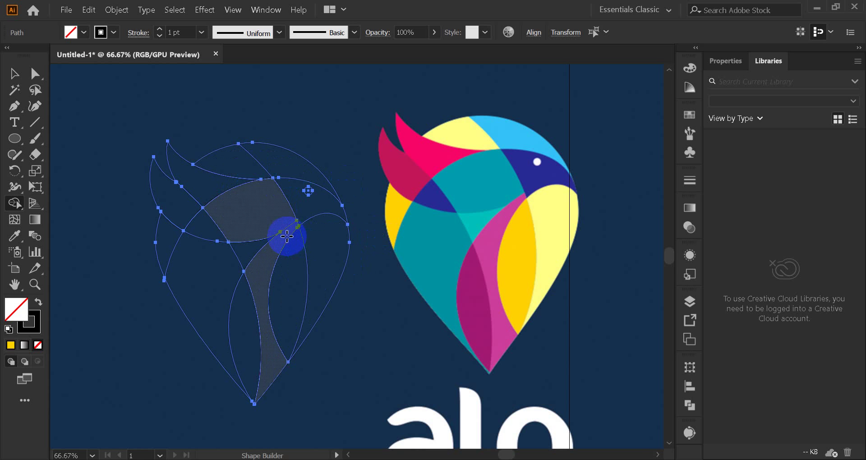
Step: Draw a Pen curve about 64 px long extending the head area's lower arc to the crossing near the beak, and deselect it
scroll(287, 236, "up", 4)
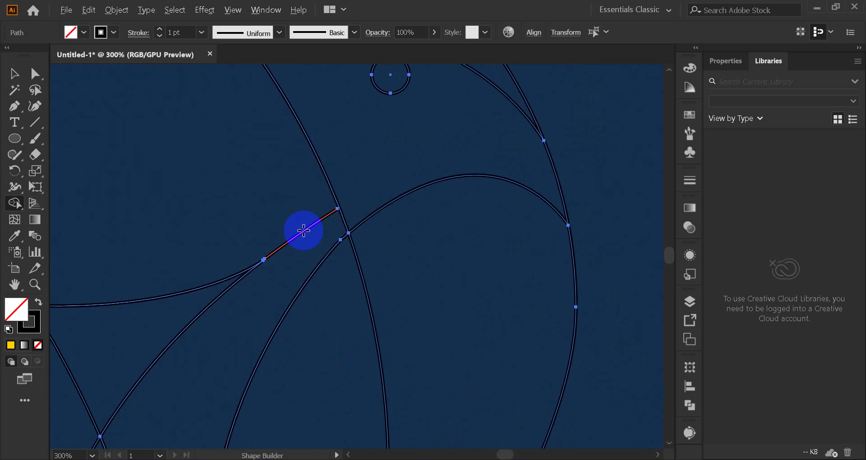
scroll(304, 230, "down", 3)
scroll(429, 254, "down", 1)
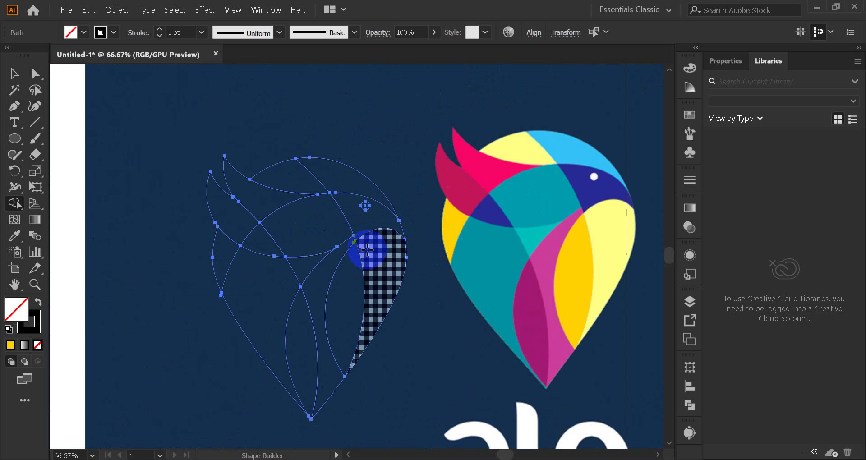
scroll(366, 255, "up", 5)
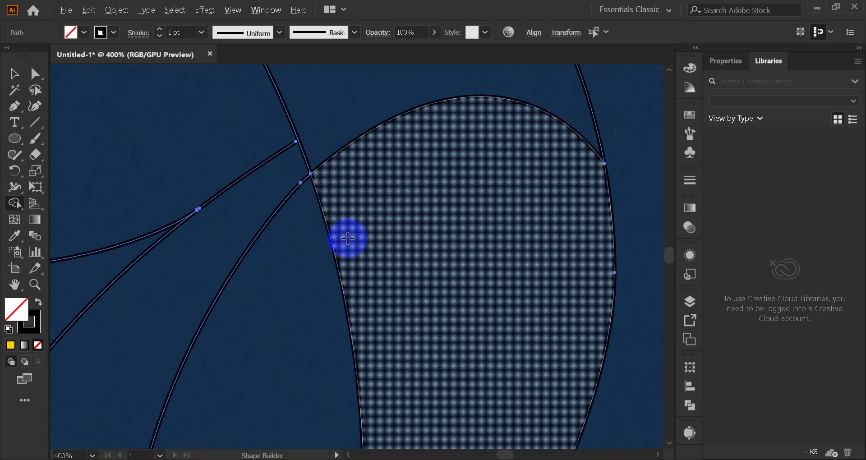
left_click(14, 73)
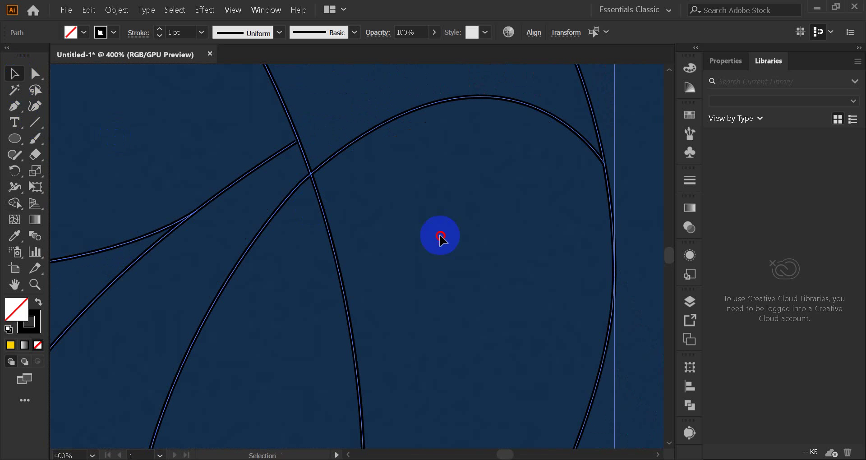
left_click(441, 237)
left_click(12, 106)
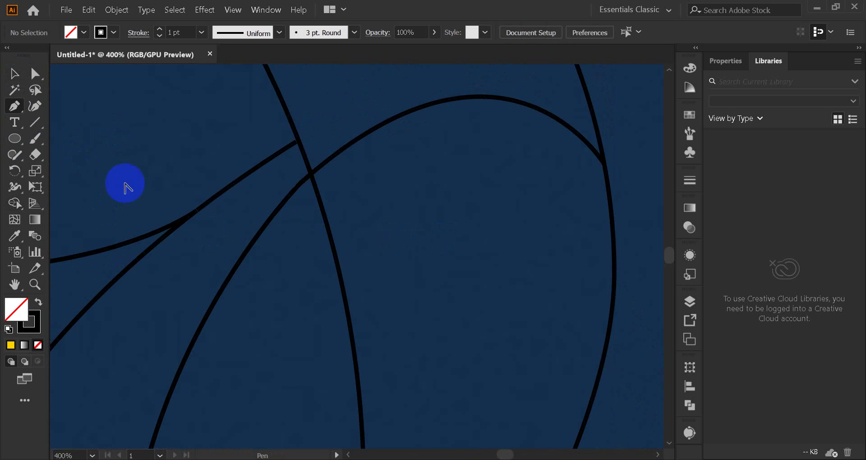
scroll(122, 184, "down", 4)
left_click_drag(155, 201, 251, 238)
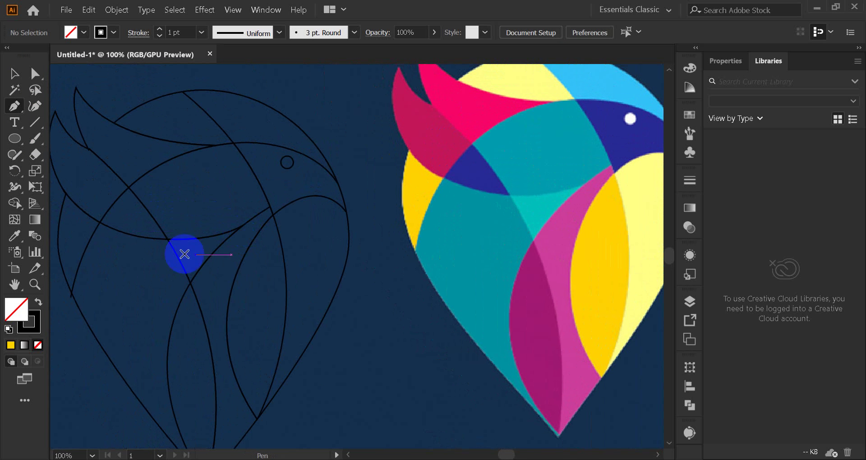
scroll(215, 240, "up", 3)
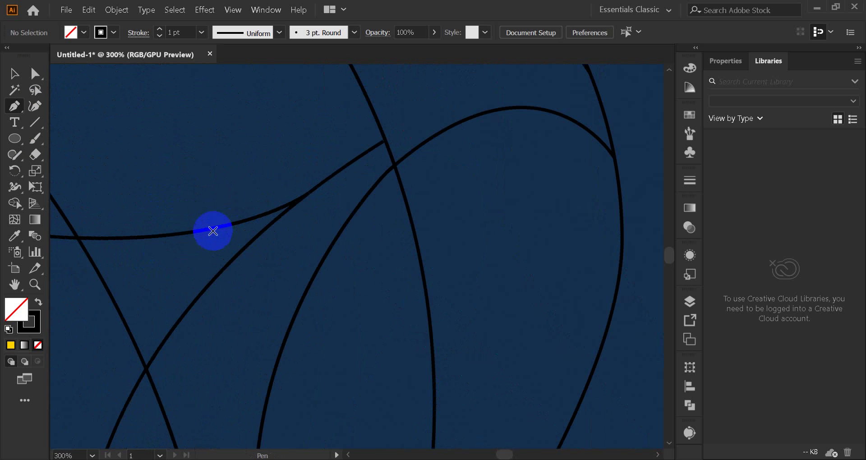
left_click(209, 230)
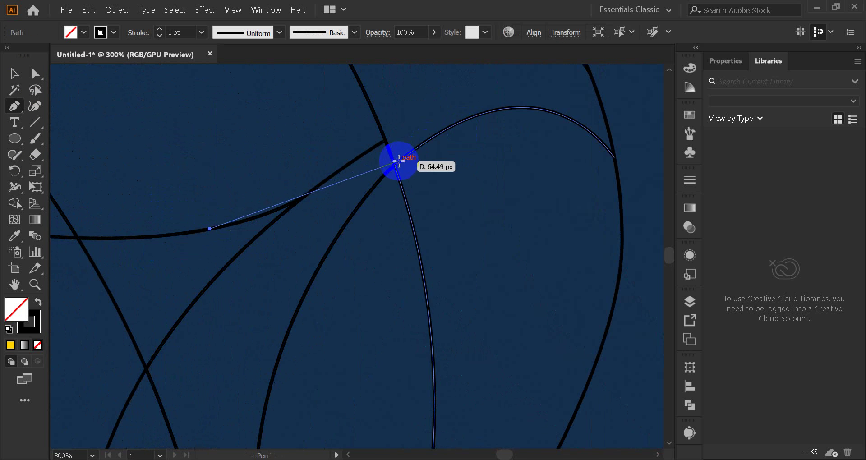
left_click_drag(396, 166, 493, 122)
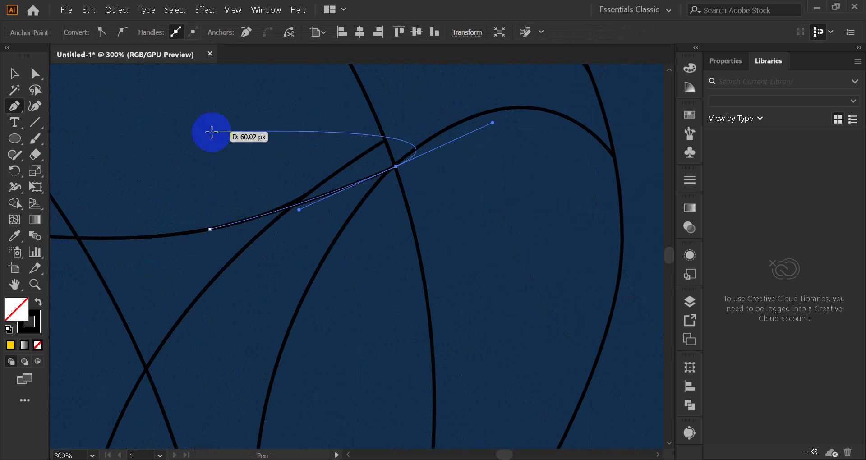
left_click(14, 73)
left_click(509, 227)
Step: Try to merge the small triangular piece beside the beak crossing into the adjoining band with Shape Builder, and deselect the paths
scroll(442, 215, "down", 5)
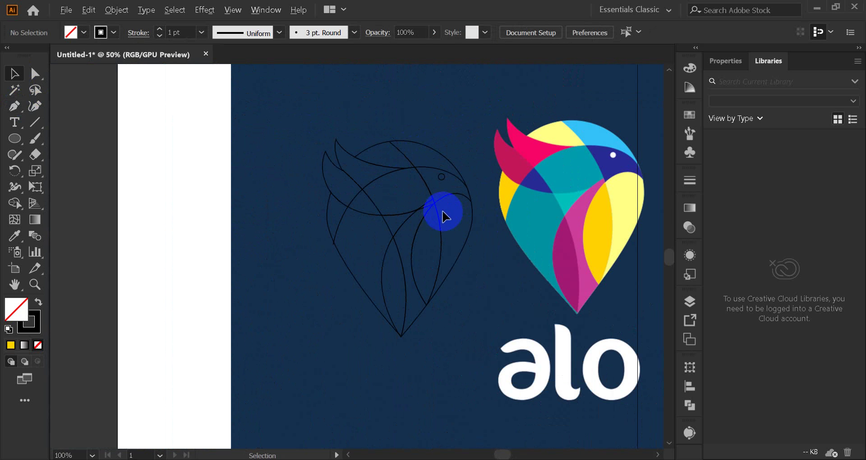
mouse_move(322, 149)
left_mouse_down()
mouse_move(477, 269)
mouse_move(470, 278)
left_mouse_up()
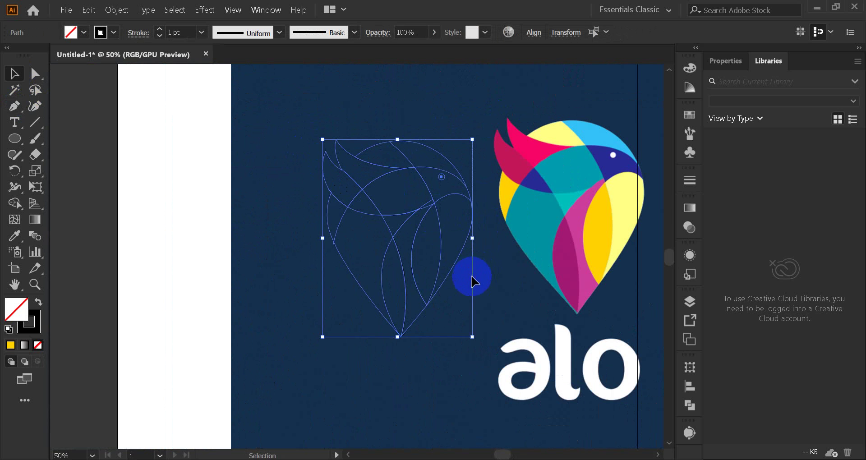
scroll(450, 211, "up", 4)
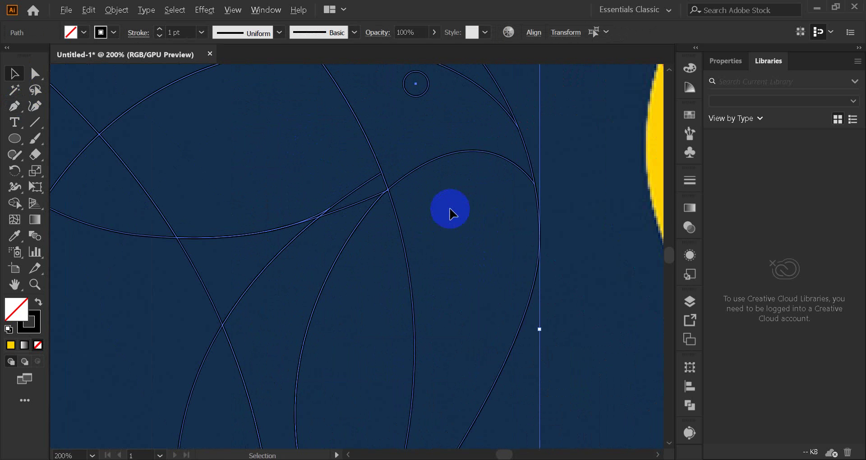
left_click(16, 203)
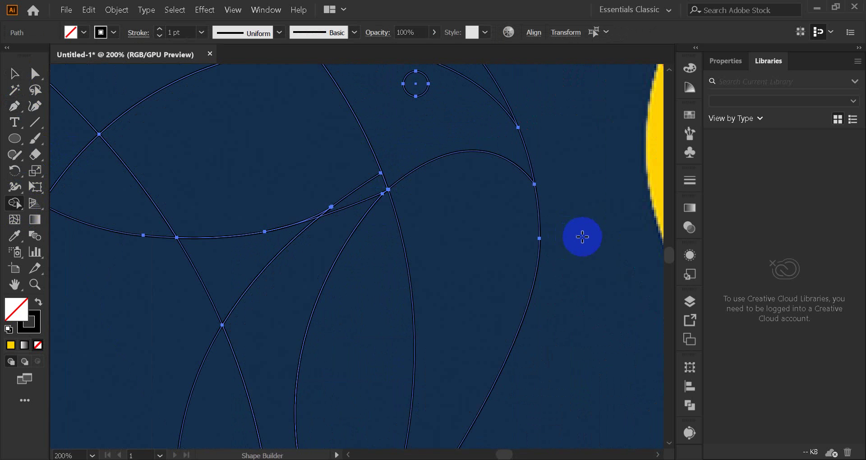
scroll(582, 236, "down", 3)
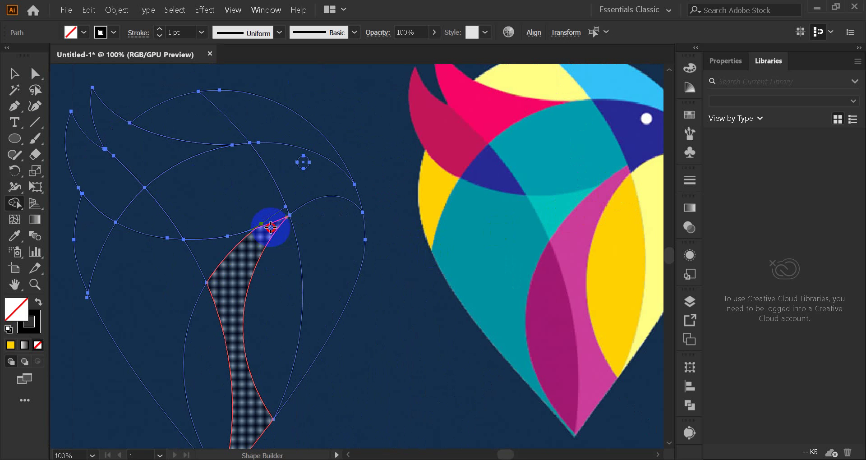
left_click_drag(271, 227, 278, 217)
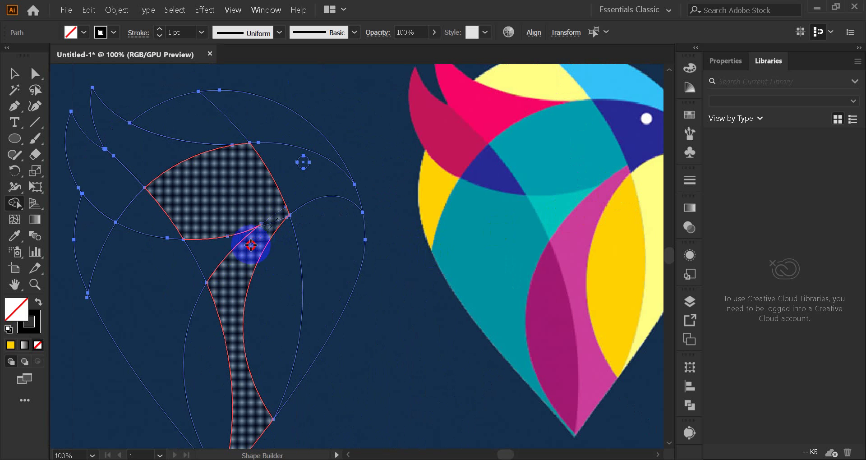
left_click_drag(251, 245, 251, 247)
key("ctrl")
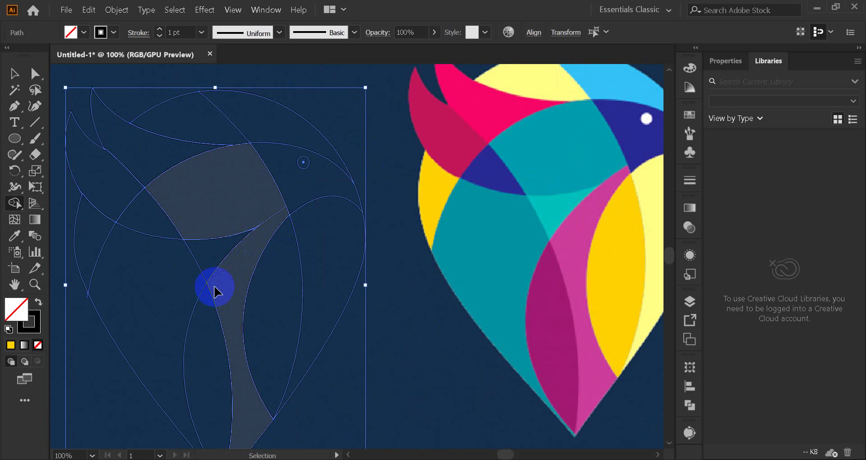
left_click(12, 73)
left_click(375, 274)
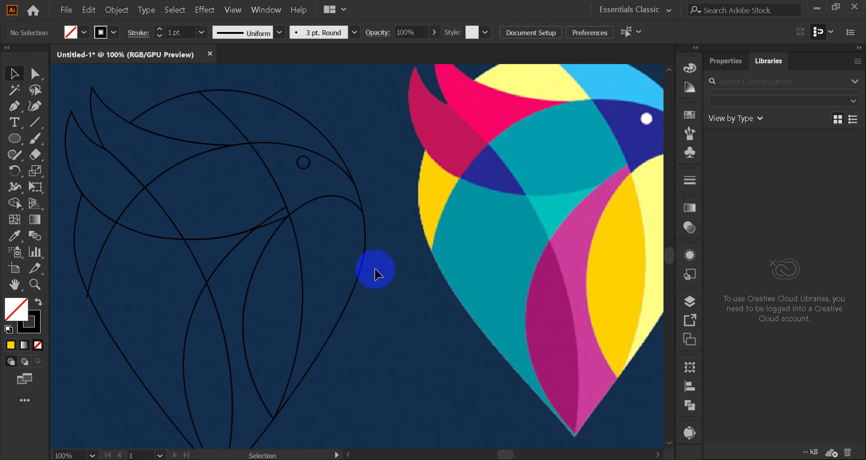
Step: Delete the lower of the two short curves that run toward the crossing near the beak
scroll(272, 207, "up", 4)
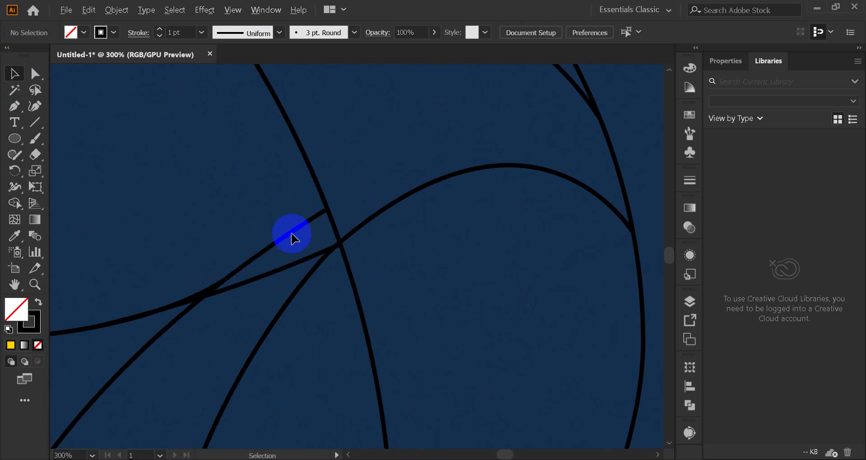
left_click(273, 276)
key("Delete")
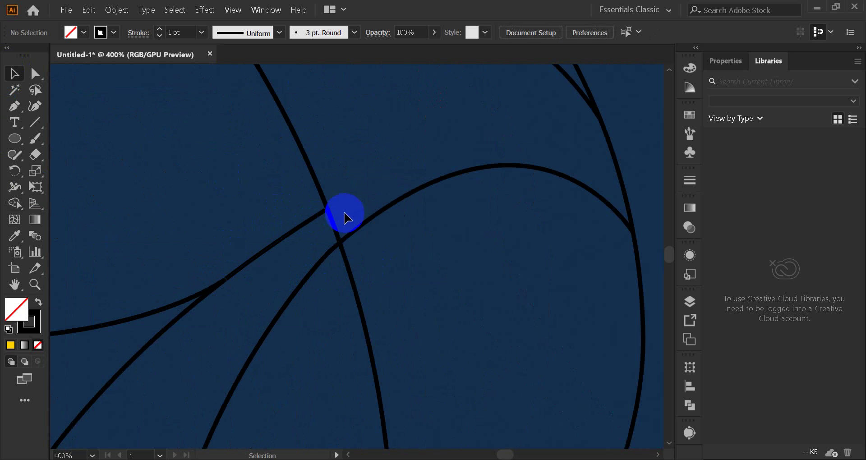
Step: Examine closely whether the remaining short curve's upper end touches the long curve crossing the head
scroll(336, 207, "up", 2)
scroll(337, 207, "up", 5)
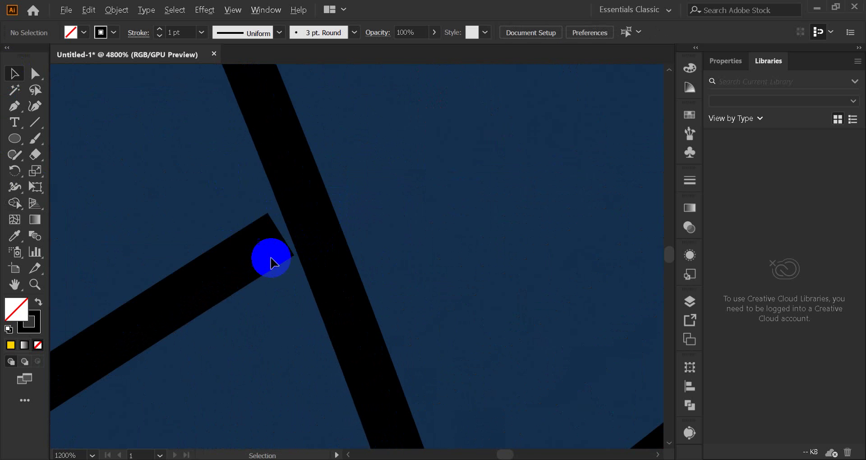
left_click(250, 259)
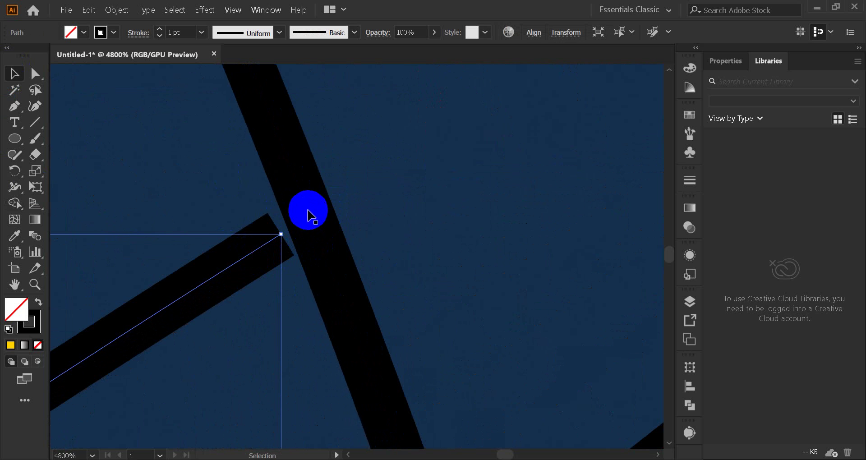
scroll(154, 190, "down", 5)
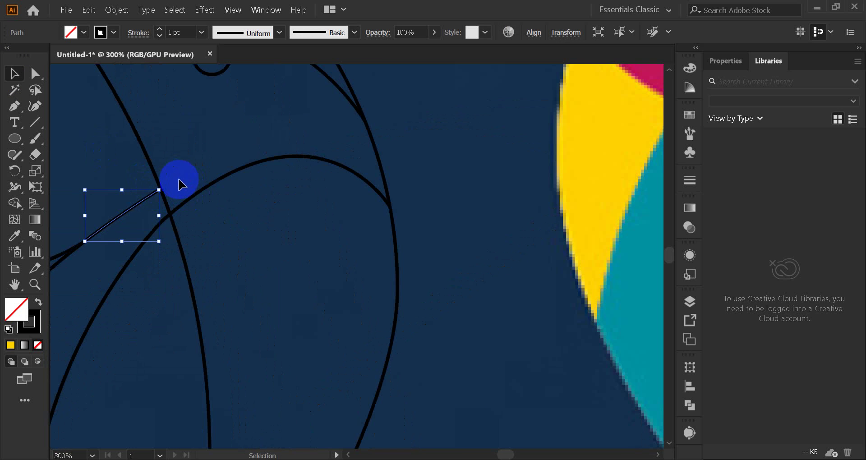
scroll(179, 184, "up", 4)
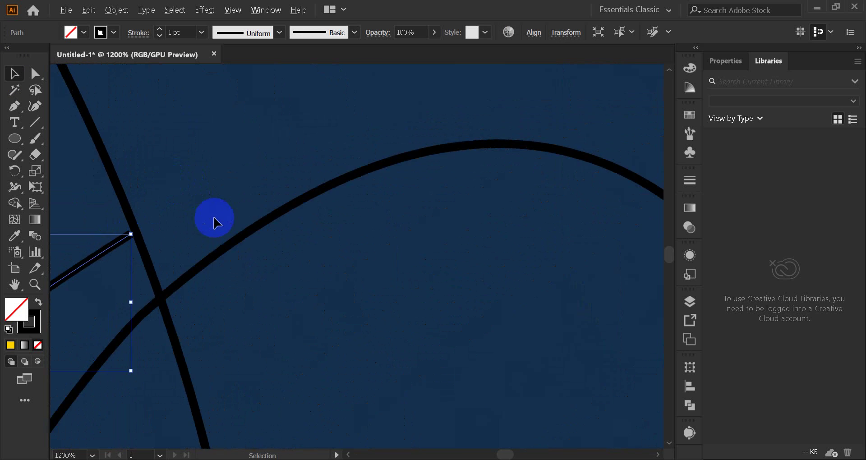
scroll(214, 221, "down", 5)
left_click_drag(213, 227, 298, 233)
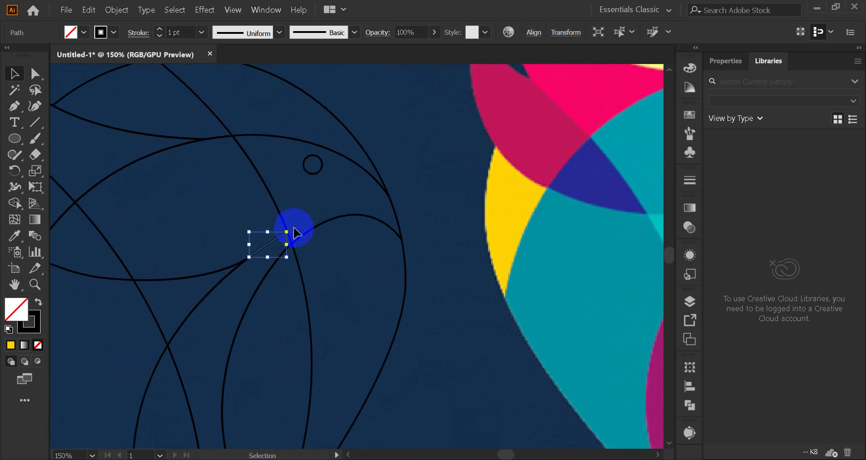
scroll(294, 230, "up", 3)
left_click(226, 285)
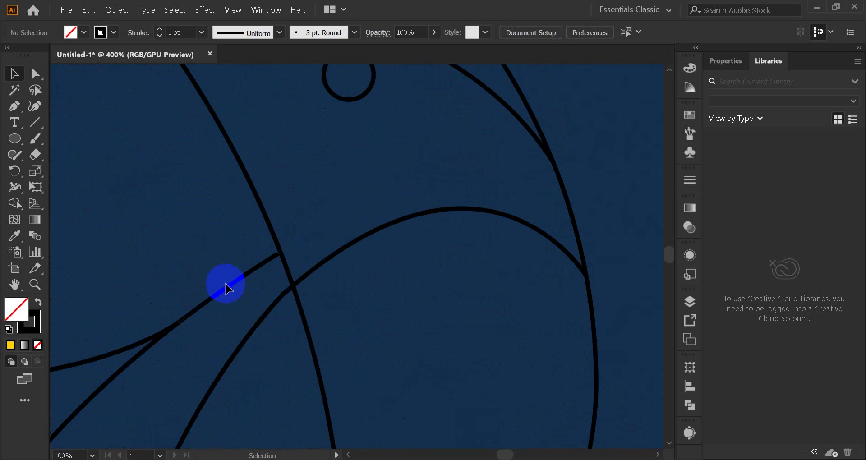
double_click(227, 289)
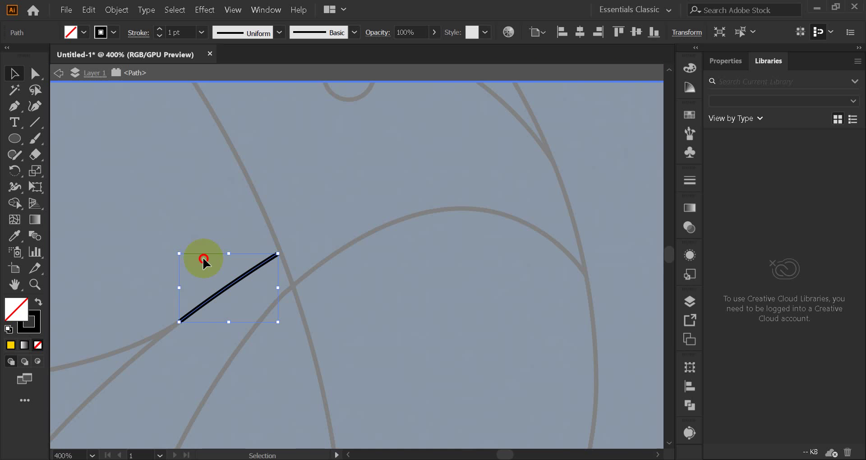
left_click(301, 207)
double_click(300, 206)
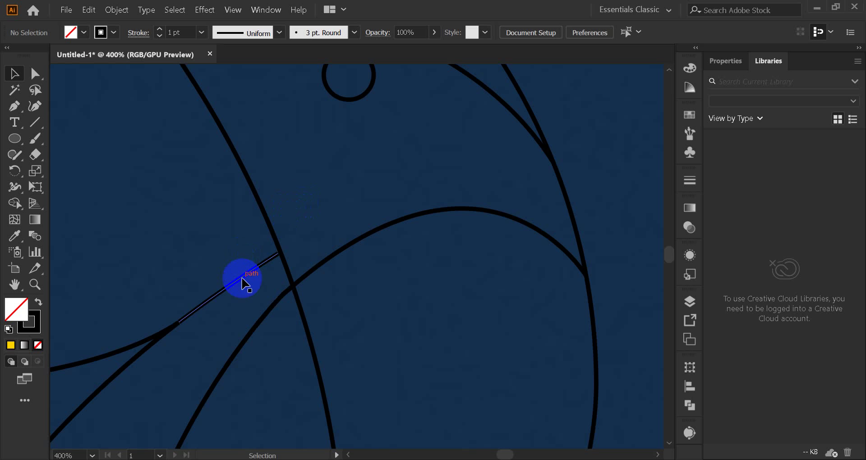
left_click_drag(229, 290, 199, 260)
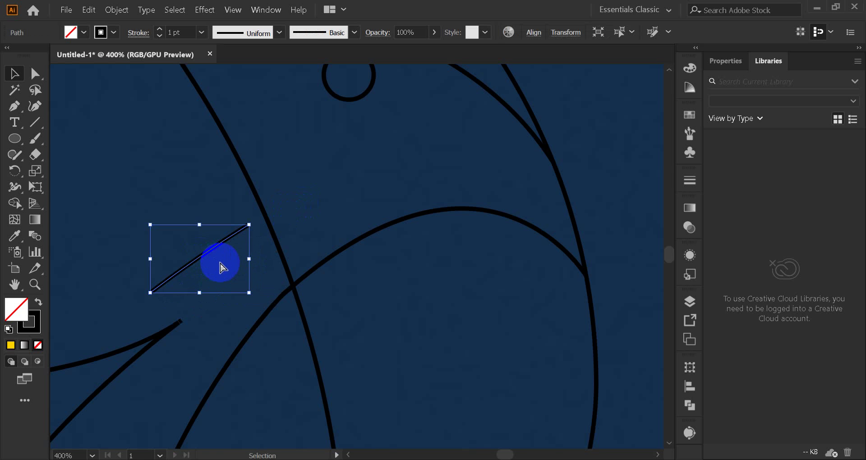
key("ctrl+z")
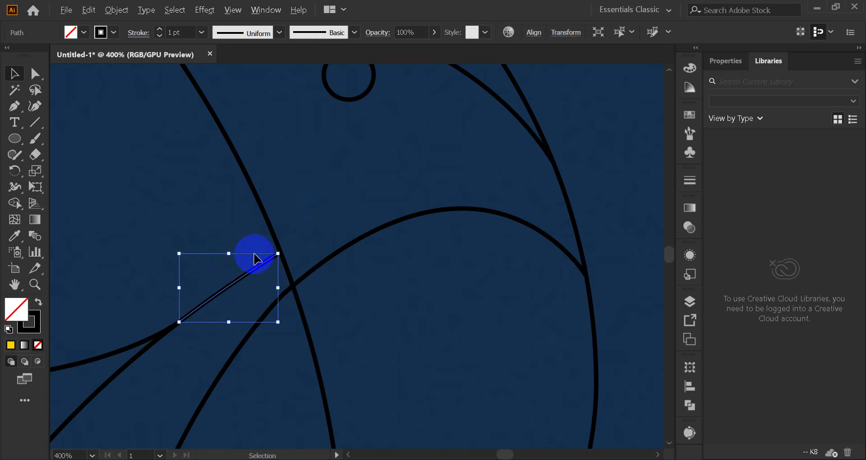
Step: Nudge the short curve up slightly so its upper end meets the long curve crossing the head, and deselect it
scroll(258, 255, "up", 4)
left_click_drag(356, 274, 364, 266)
scroll(410, 247, "down", 5)
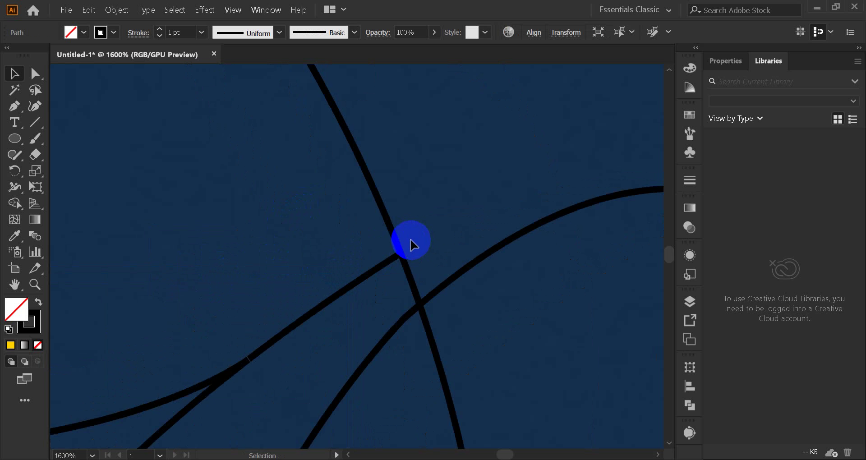
key("ctrl+shift+a")
scroll(388, 255, "down", 3)
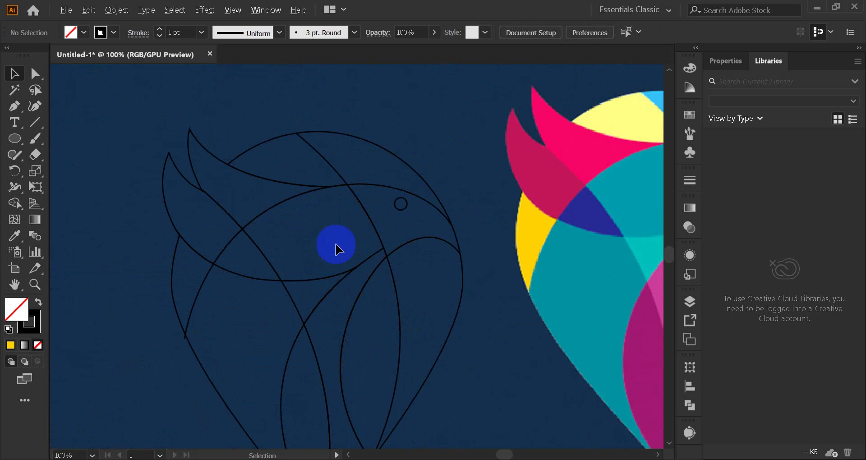
Step: Select the bird's paths and check with Shape Builder whether the head area and the band below are separate regions
left_click(424, 344)
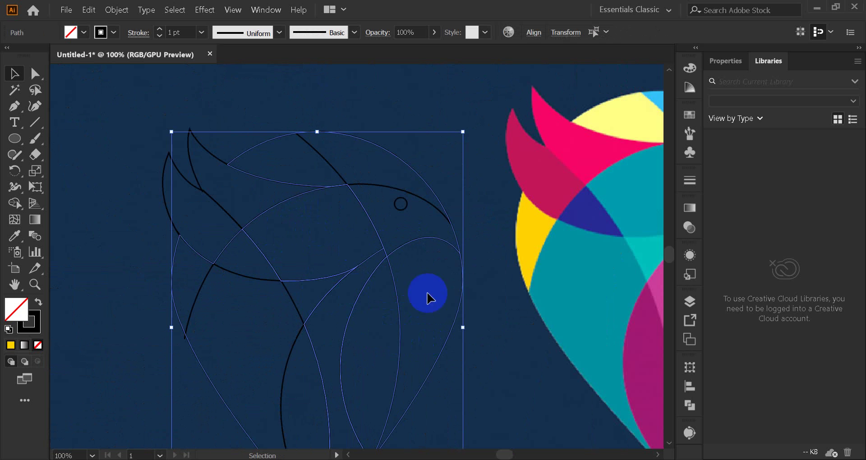
key("ctrl+shift+a")
scroll(501, 305, "down", 3)
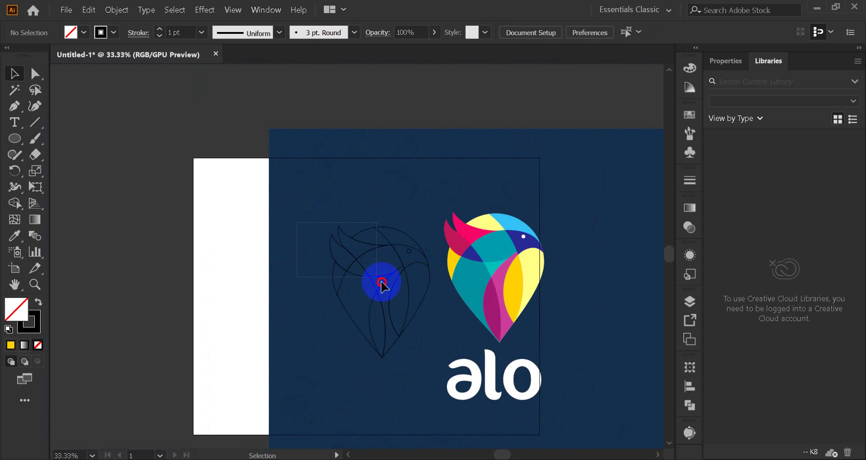
left_click(423, 324)
scroll(402, 286, "up", 4)
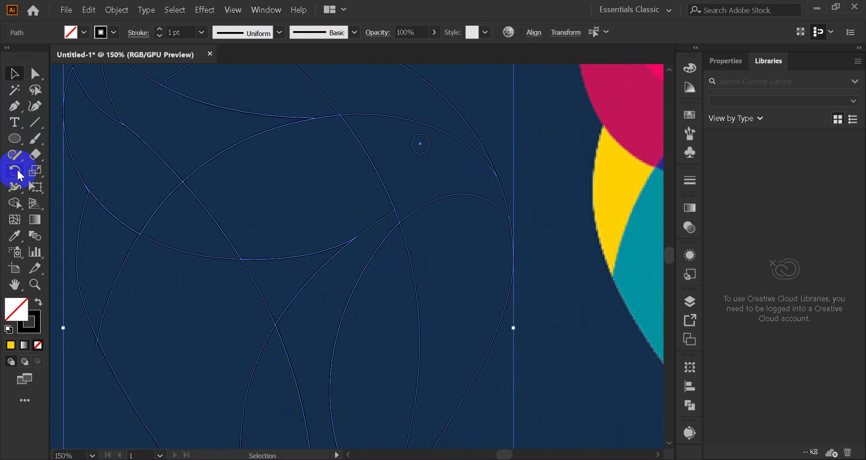
left_click(15, 206)
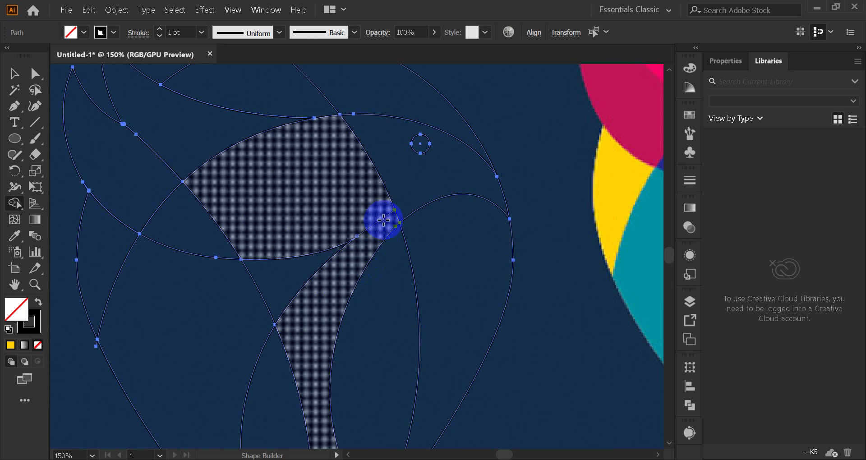
left_click(14, 73)
left_click(489, 266)
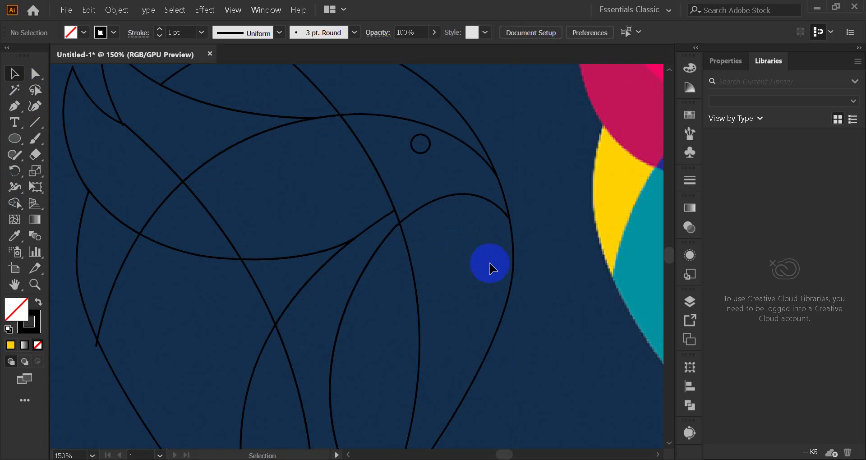
Step: Examine the junction near the beak and the extent of the short curve there for remaining gaps
left_click_drag(586, 304, 402, 310)
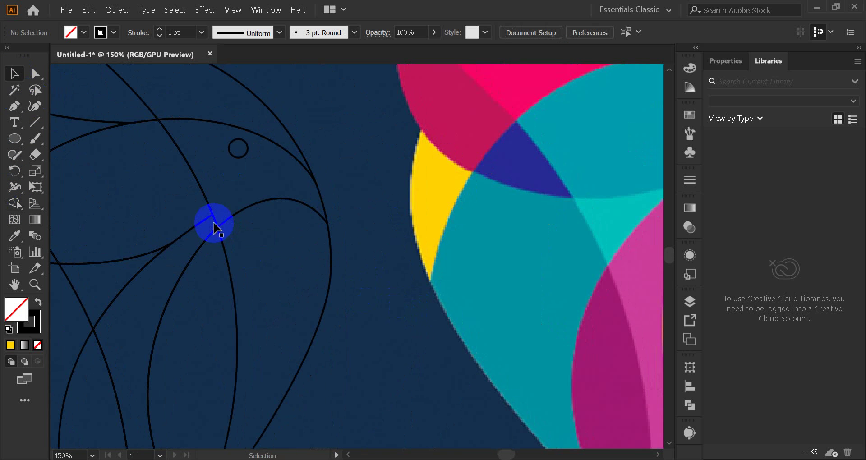
scroll(210, 216, "up", 4)
scroll(232, 238, "down", 5)
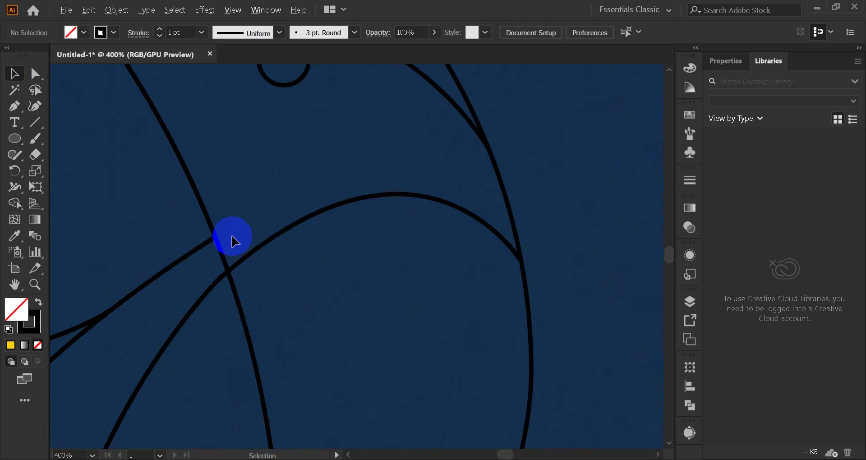
scroll(234, 243, "down", 6)
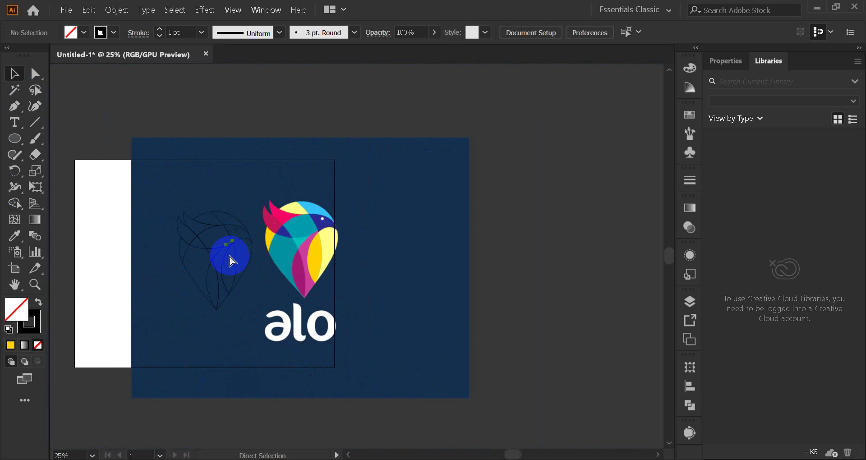
left_click(230, 256)
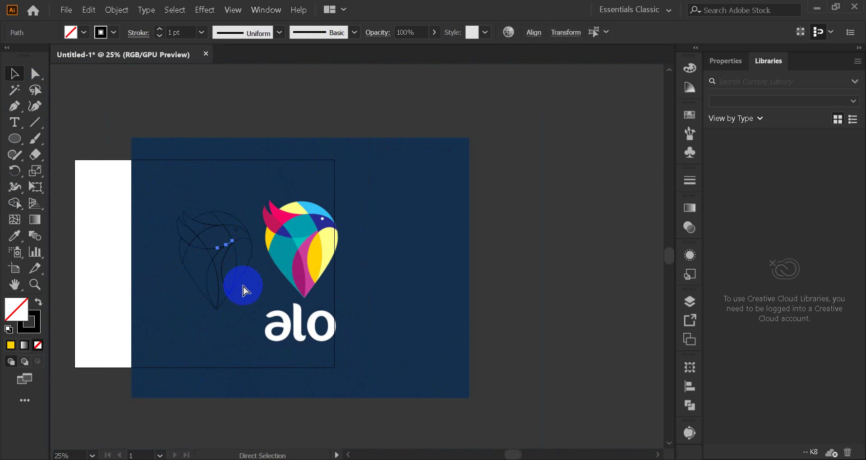
key("v")
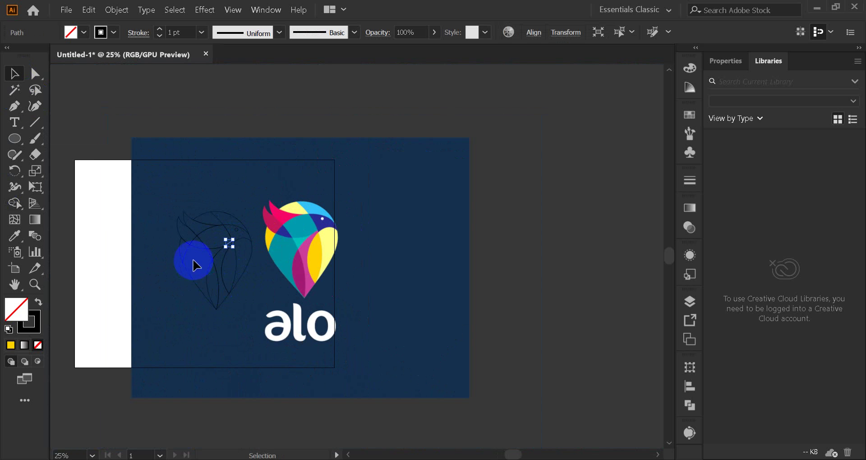
scroll(229, 243, "up", 4)
scroll(234, 247, "up", 4)
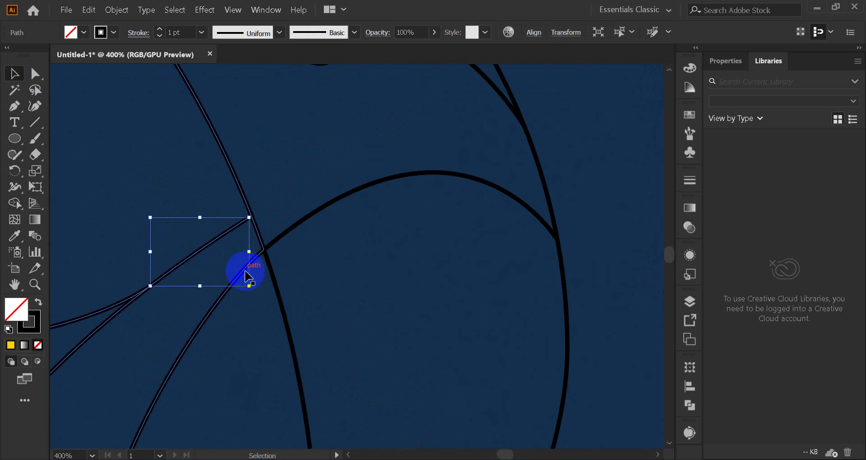
left_click(337, 302)
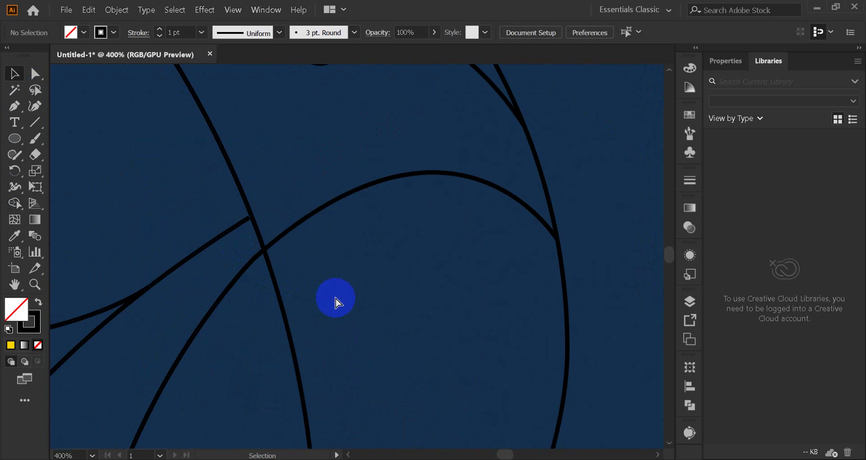
Step: Select the bird's paths, check with Shape Builder whether the head area still merges with the band below, and inspect their junction near the beak
key("ctrl+a")
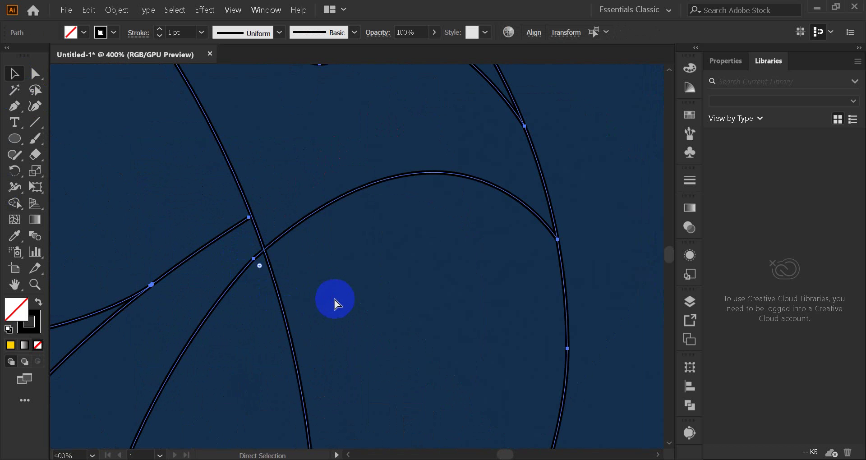
scroll(336, 303, "down", 6)
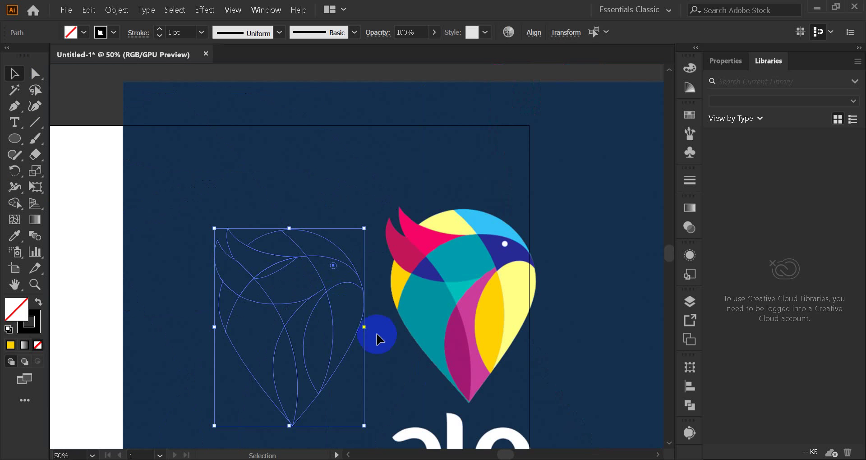
left_click(408, 367)
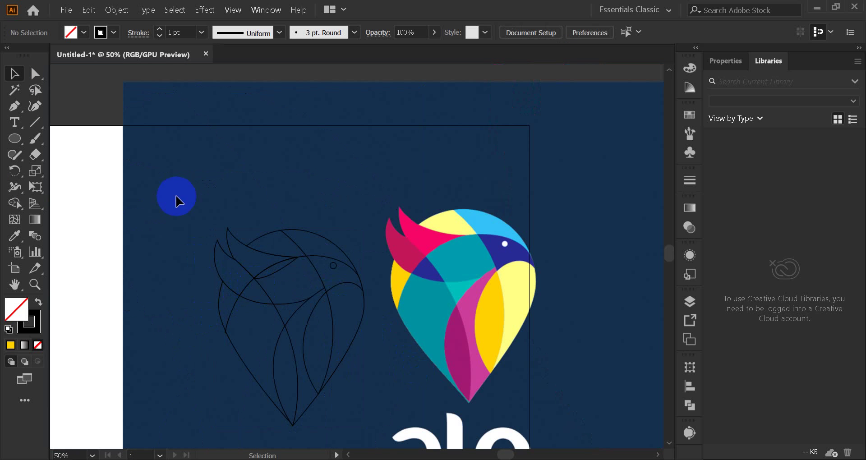
left_click_drag(177, 190, 355, 397)
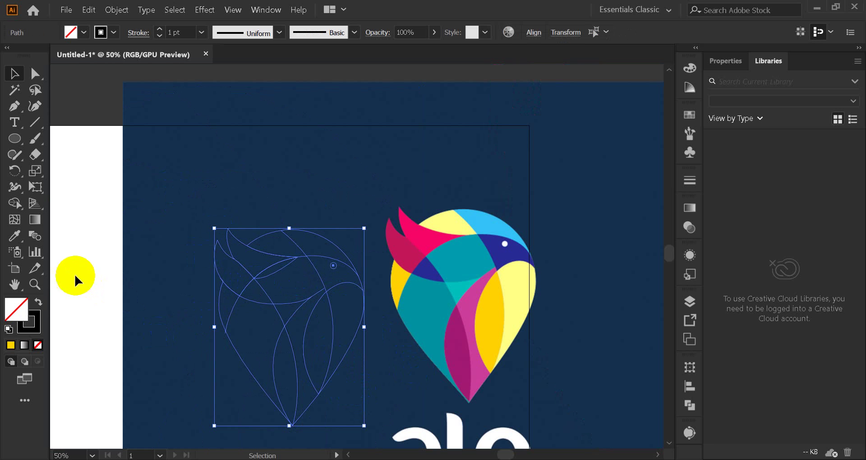
left_click(23, 183)
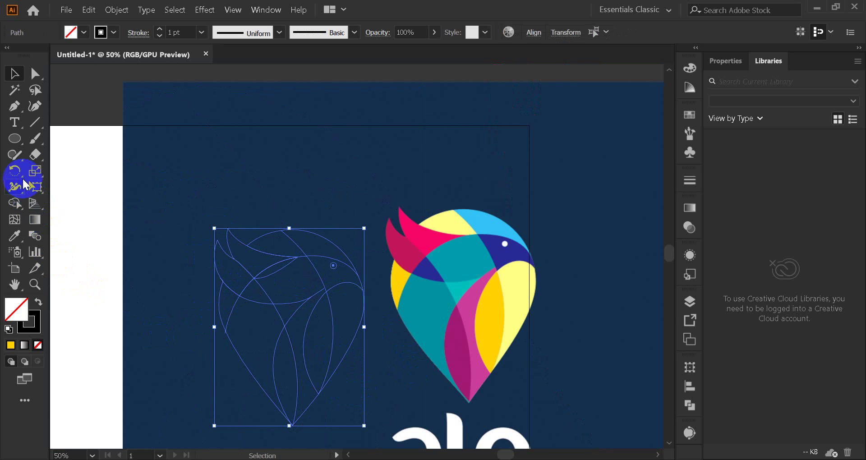
left_click(15, 204)
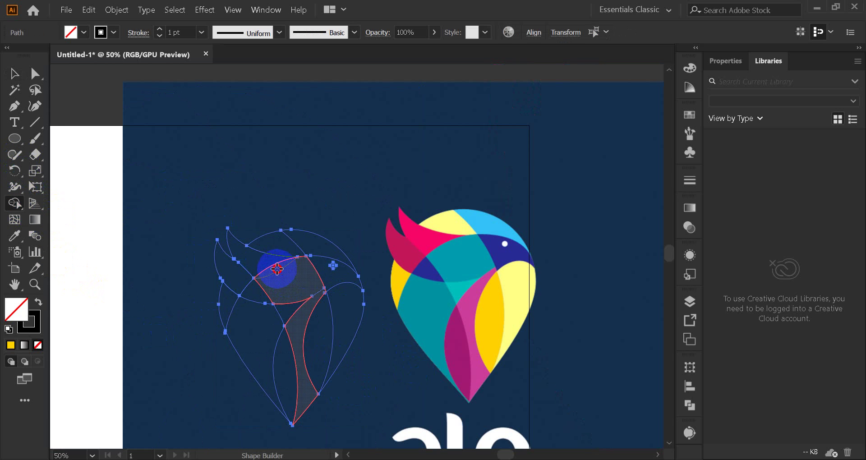
scroll(300, 306, "down", 1)
scroll(294, 291, "up", 2)
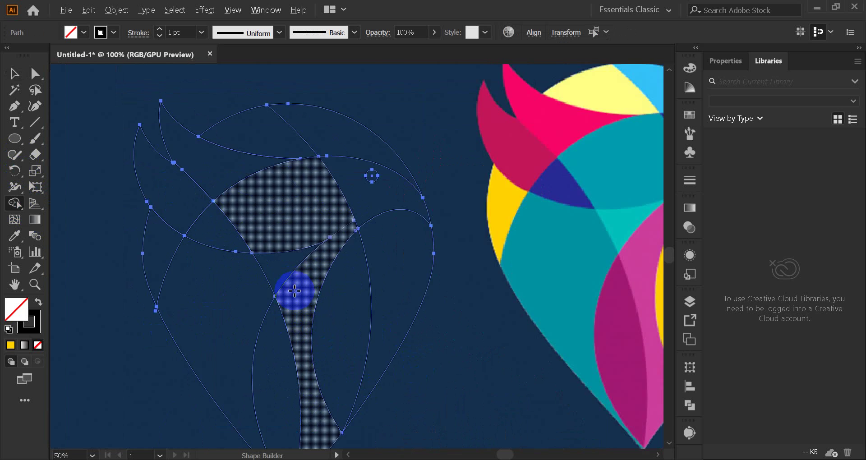
scroll(295, 291, "up", 2)
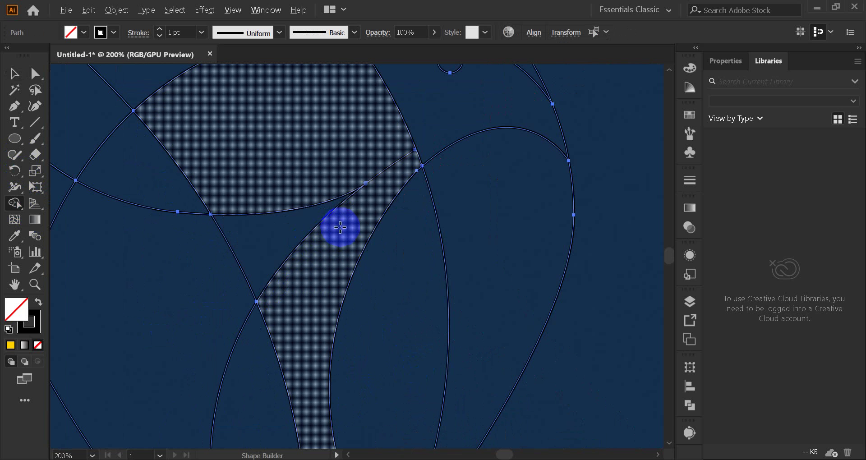
scroll(340, 227, "up", 6)
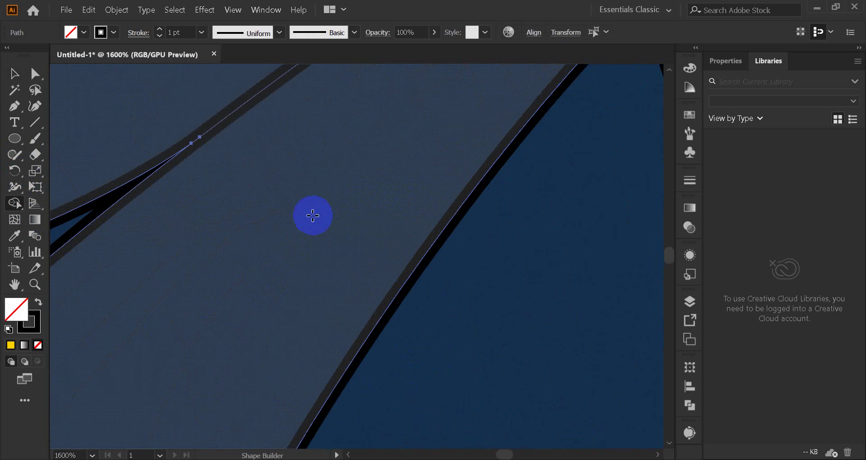
scroll(313, 215, "up", 5)
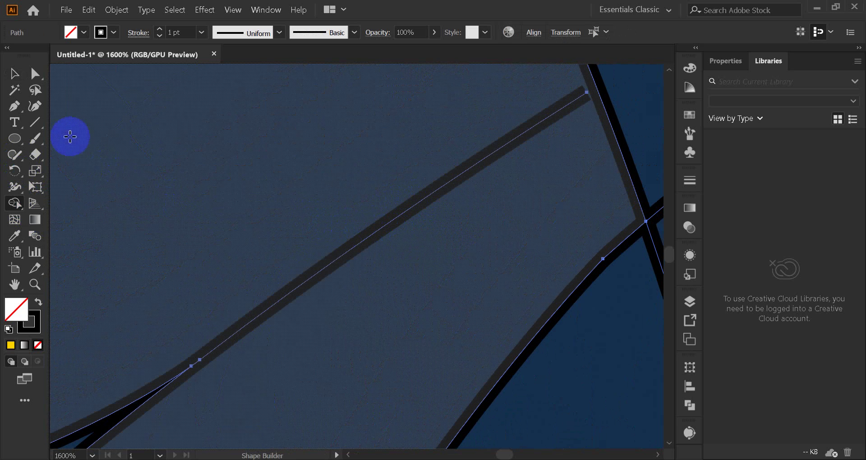
Step: Move the short curve's upper anchor point sideways onto the long curve crossing the head, undoing the first upward move, and deselect it
left_click(35, 73)
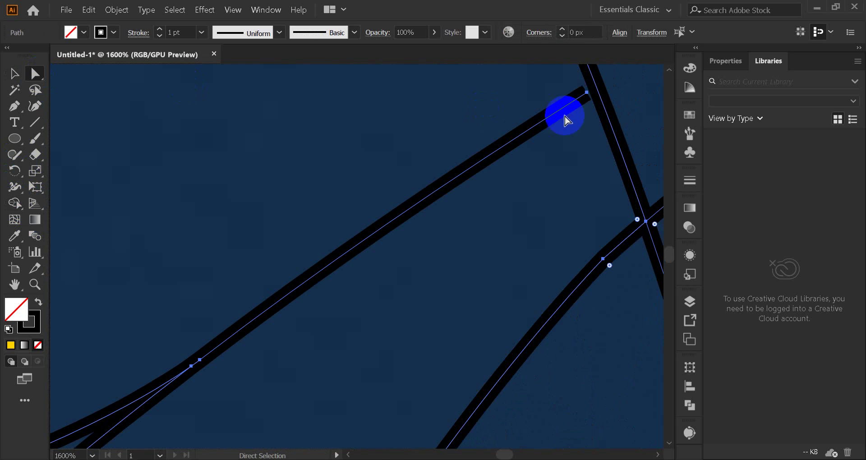
left_click(588, 92)
left_click_drag(588, 93, 597, 86)
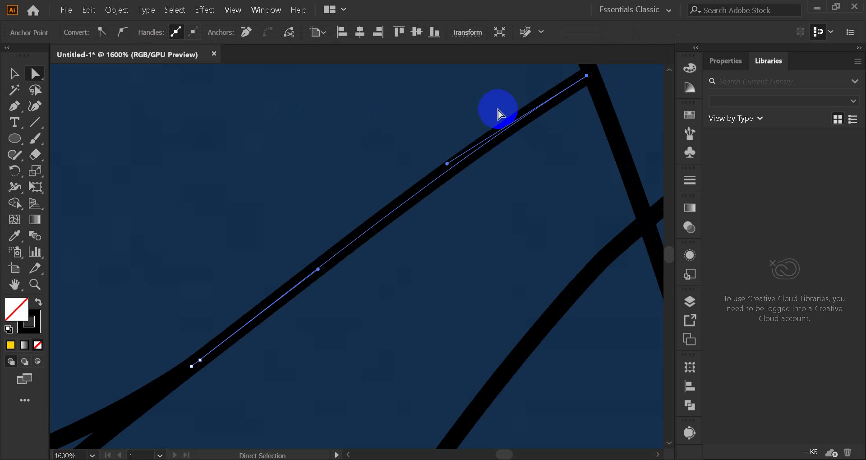
scroll(549, 131, "up", 2)
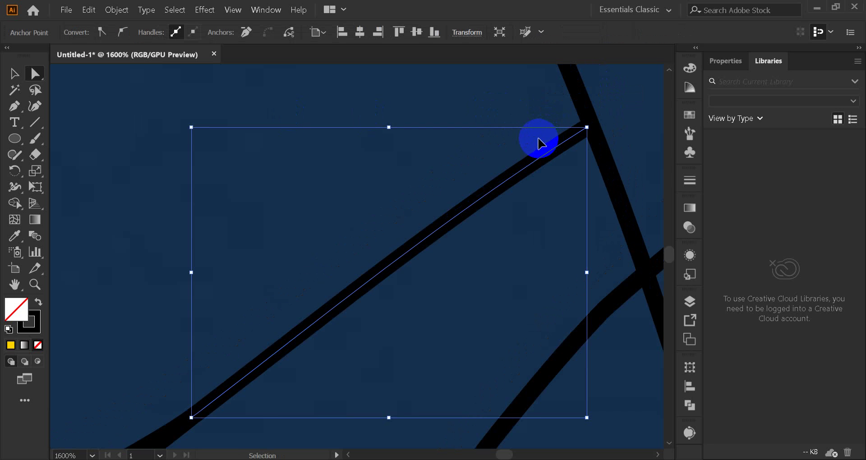
key("ctrl+z")
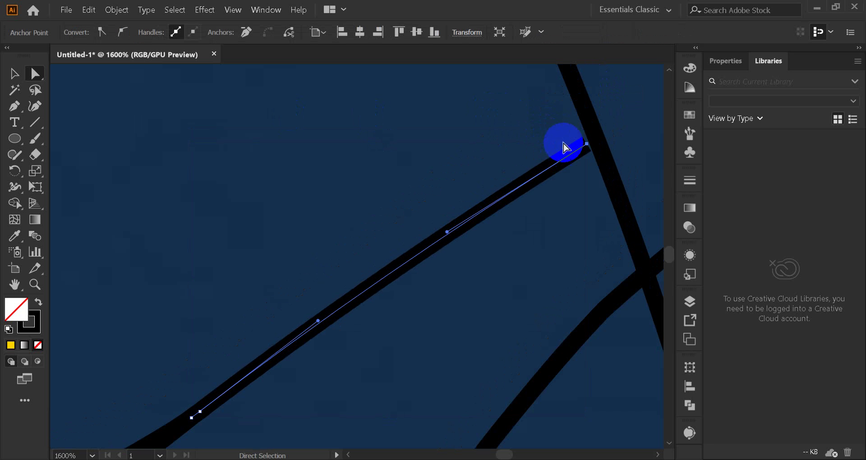
left_click_drag(592, 141, 598, 137)
left_click(599, 140)
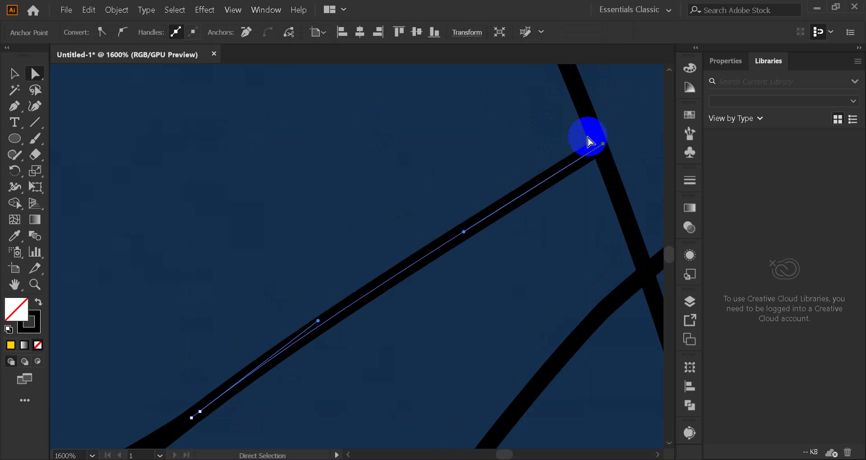
left_click(17, 78)
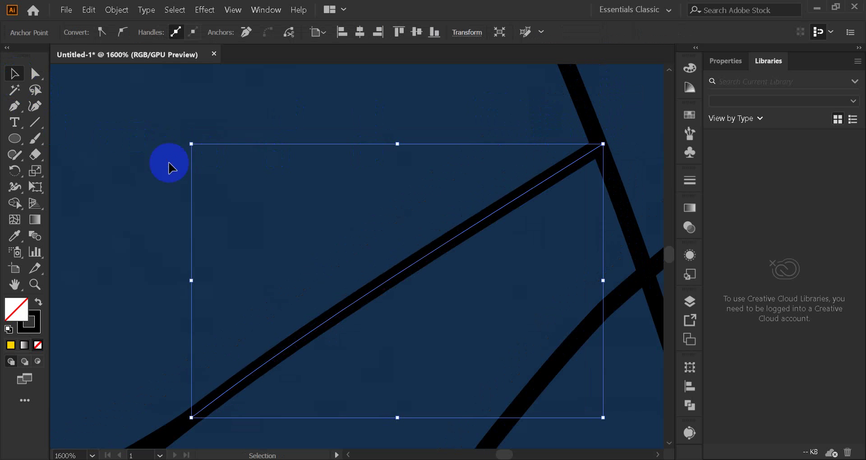
left_click(153, 157)
scroll(150, 145, "down", 2)
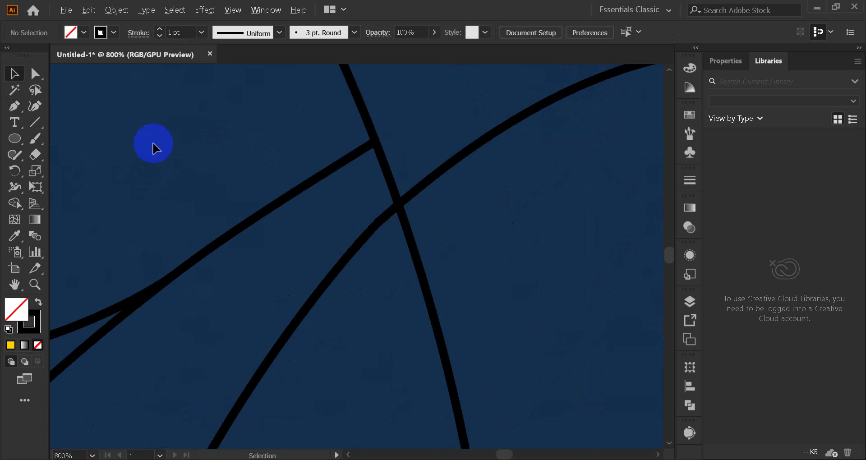
Step: Select all the bird's paths again and test with Shape Builder whether the repaired junction now separates the head area from the band
key("ctrl+a")
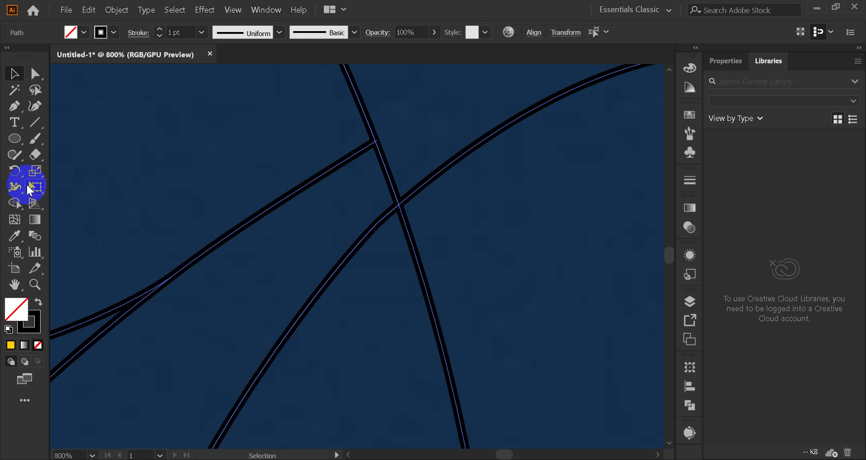
left_click(17, 201)
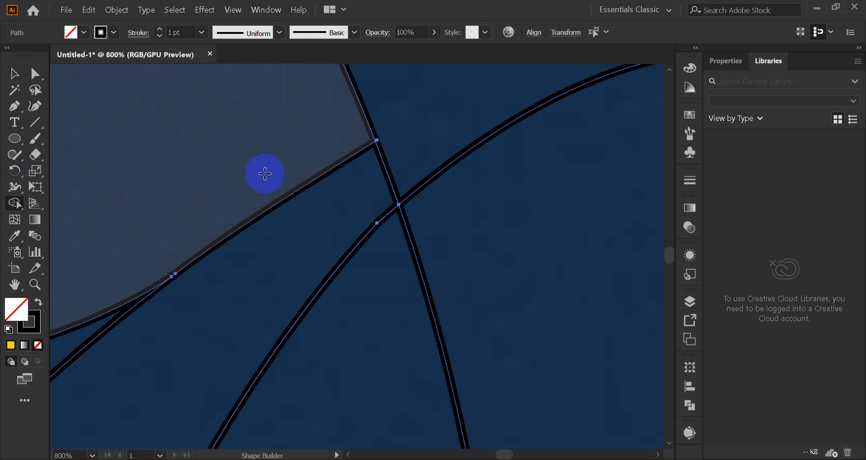
scroll(281, 242, "down", 7)
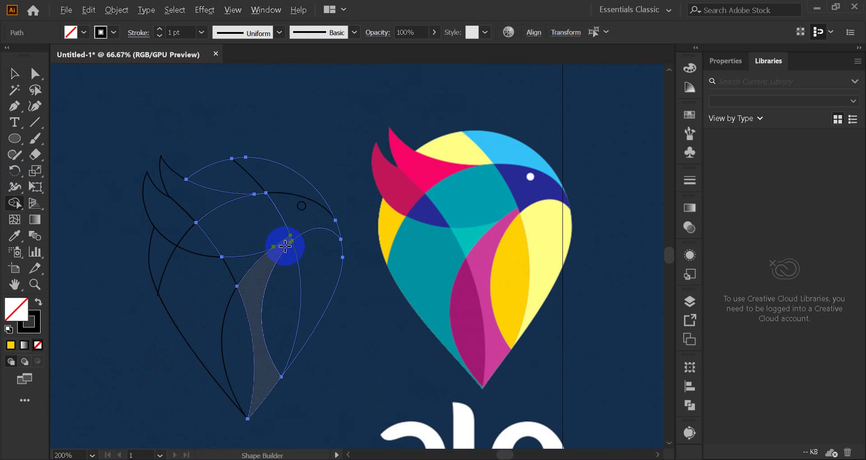
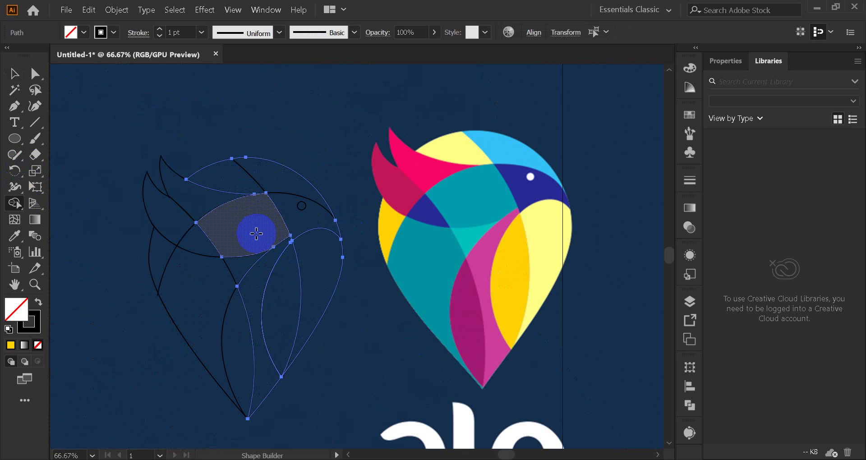
Step: Swap fill and stroke on all the bird's paths to give them a black fill and no stroke, and deselect them
left_click(14, 73)
left_click(112, 136)
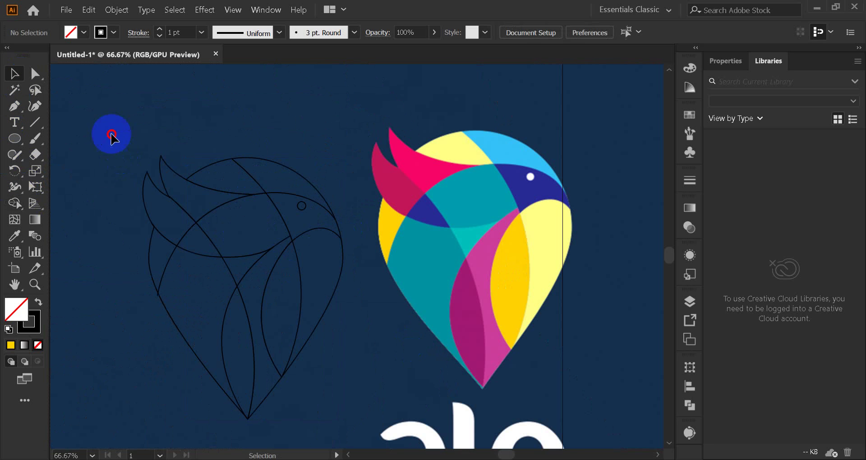
left_click(302, 366)
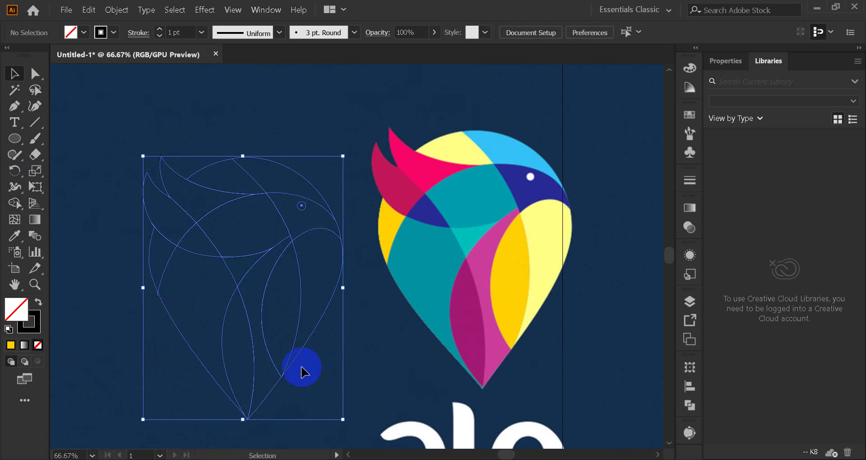
left_click(39, 298)
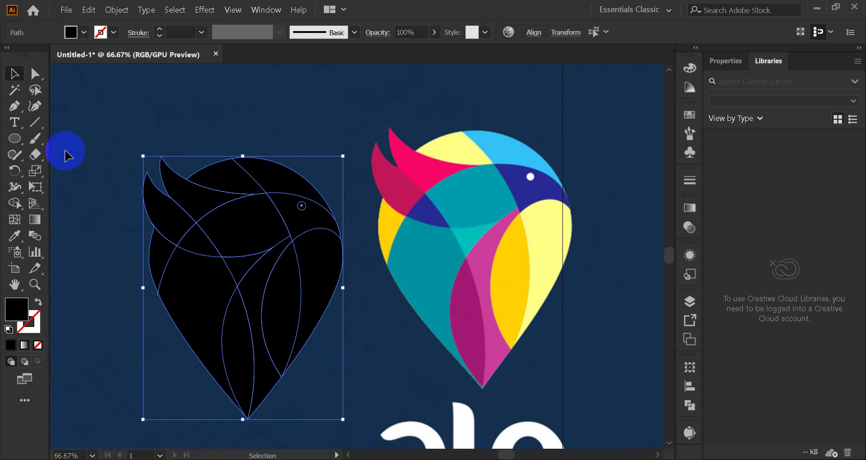
left_click(106, 159)
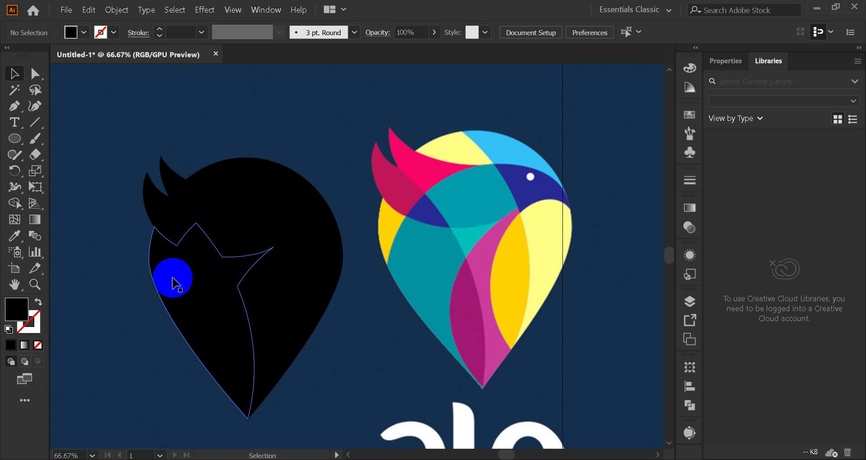
Step: Fill the lower crest feather with crimson and the upper one with bright pink, sampling both colors from the reference logo with the Eyedropper
left_click(176, 226)
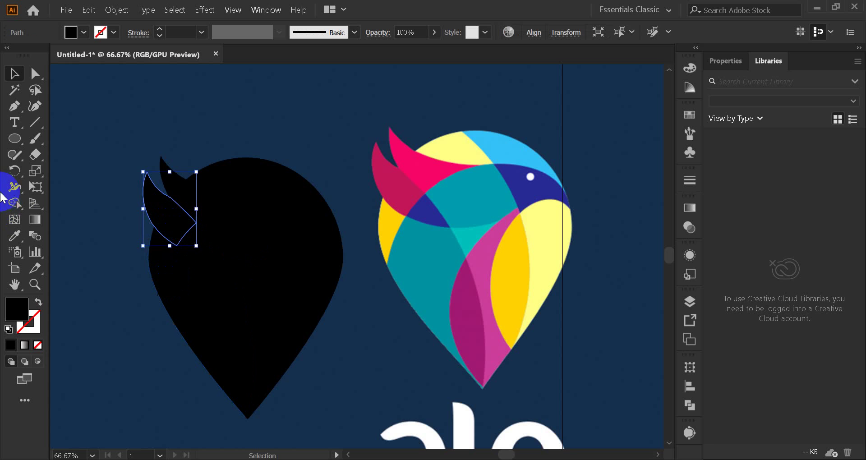
left_click(15, 236)
left_click(400, 186)
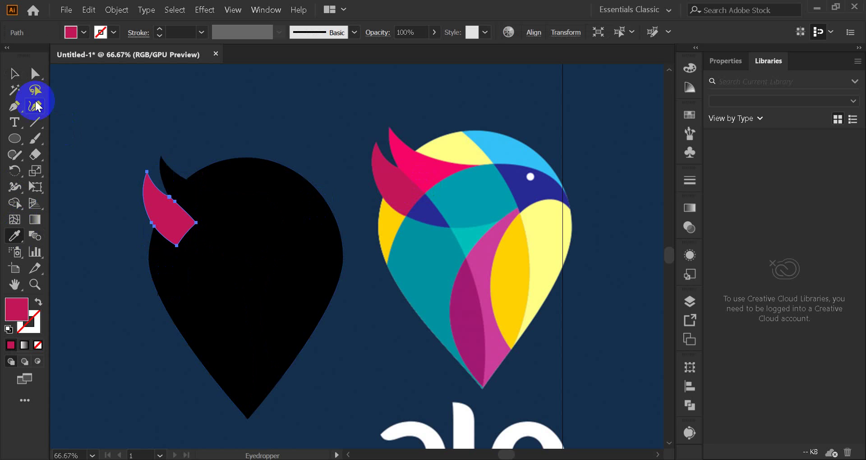
left_click(15, 74)
left_click(150, 115)
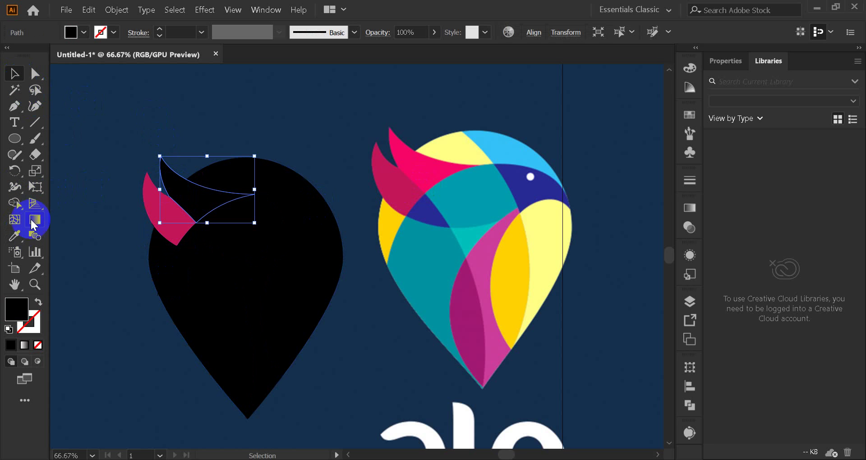
left_click(15, 236)
left_click(404, 163)
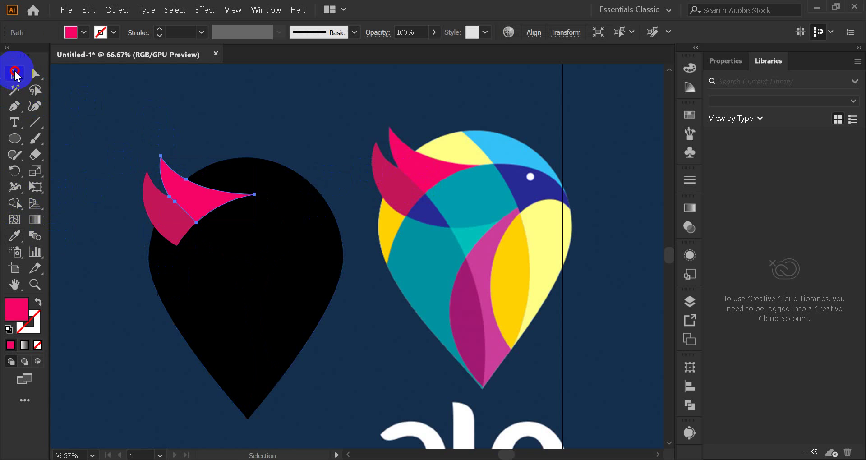
Step: Fill the shape covering the head area and the band below with the teal sampled from the reference bird's head
left_click(208, 165)
left_click(217, 177)
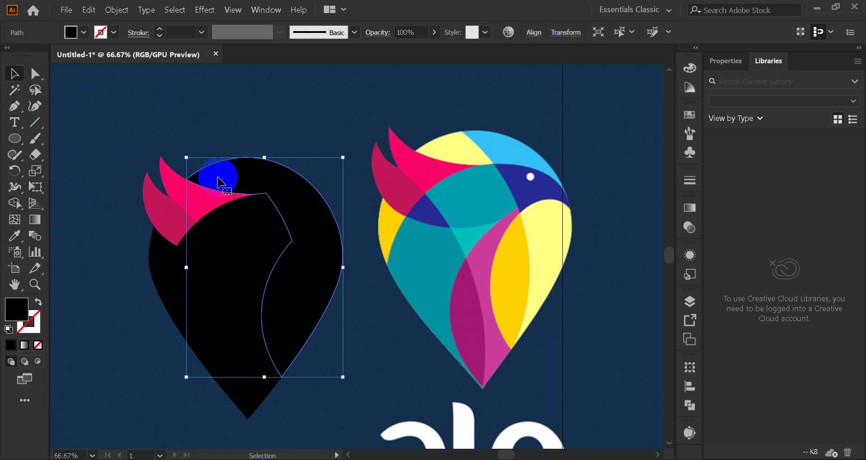
left_click(246, 235)
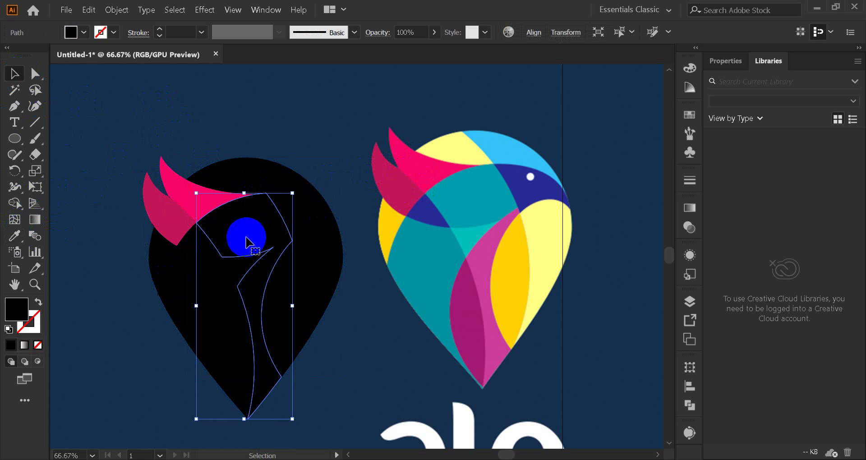
left_click(16, 236)
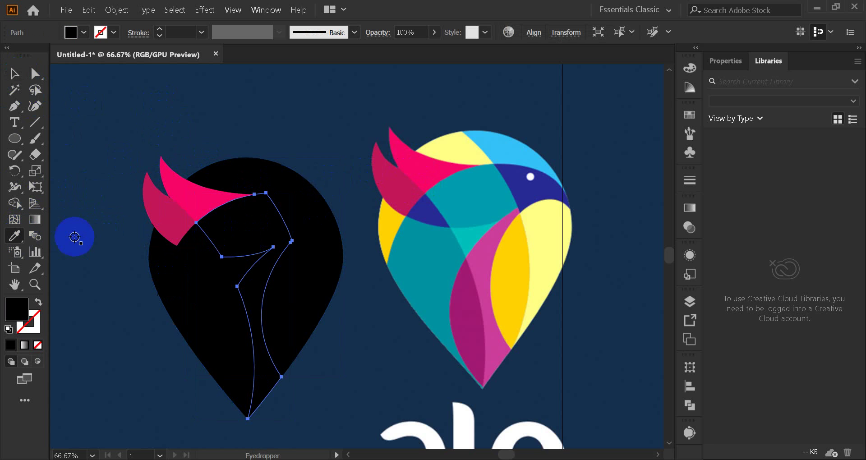
left_click(474, 204)
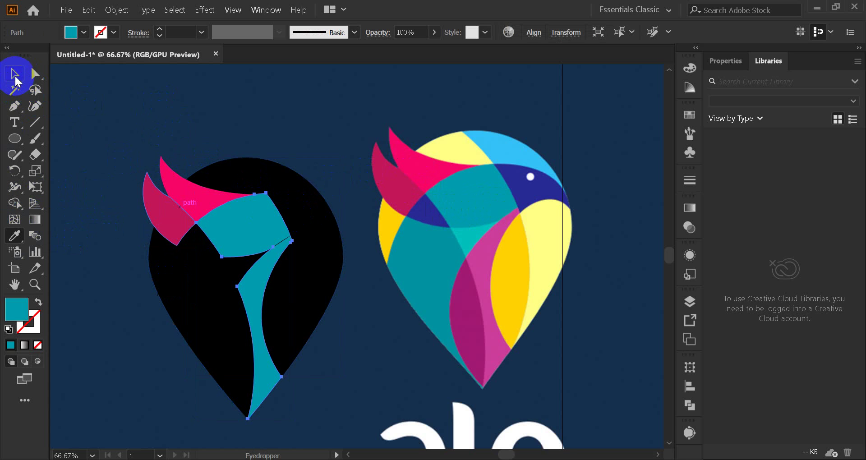
Step: Fill the large outer shape spanning the crown and throat with the light blue sampled from the reference bird's crown
left_click(15, 81)
left_click(184, 126)
left_click(285, 180)
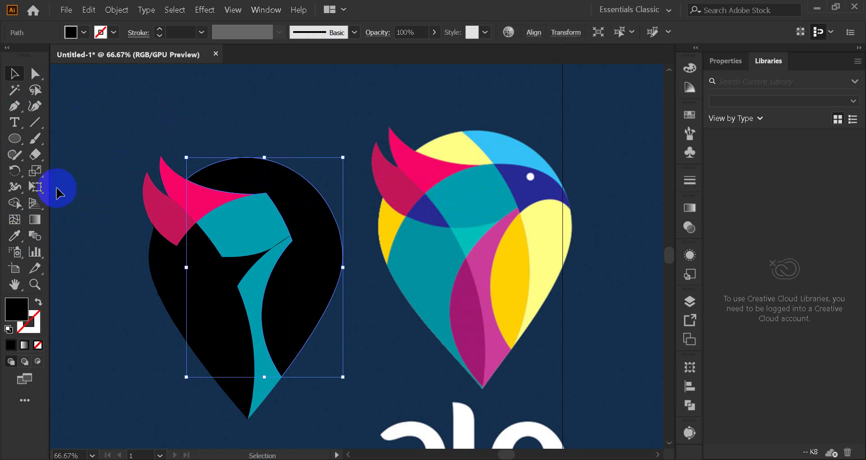
left_click(16, 235)
left_click(511, 147)
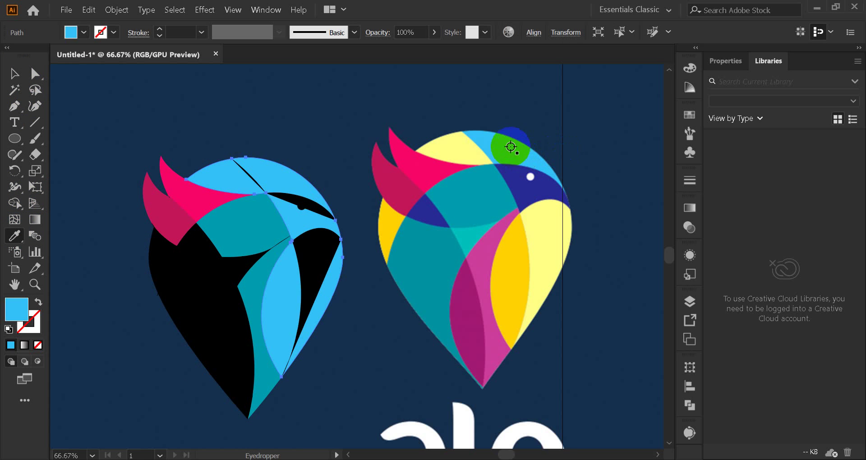
Step: Select the light blue and black shapes around the throat in turn to examine which regions each one covers
left_click(14, 73)
left_click(249, 110)
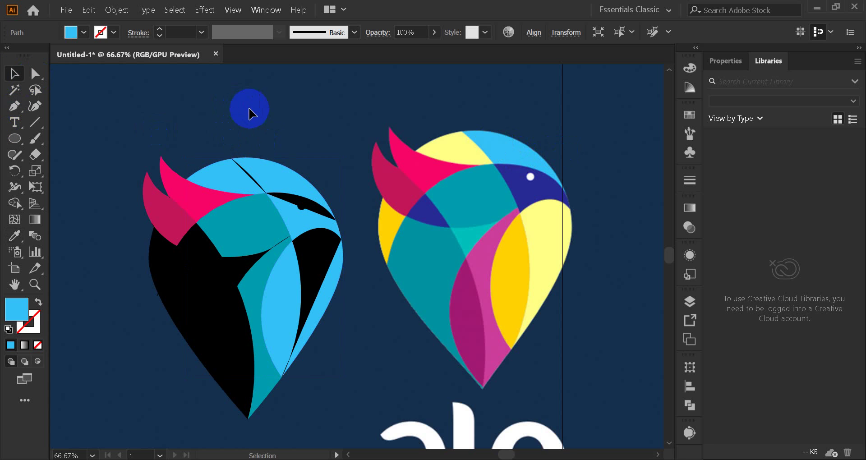
left_click(326, 291)
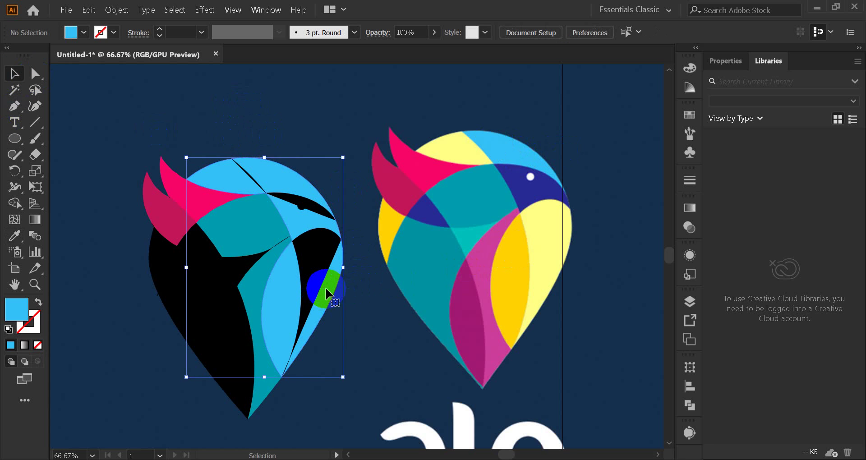
left_click(314, 251)
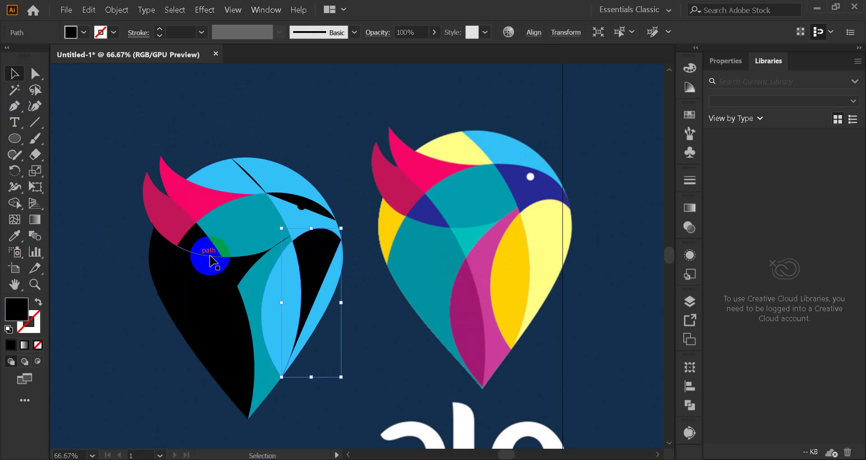
left_click(348, 304)
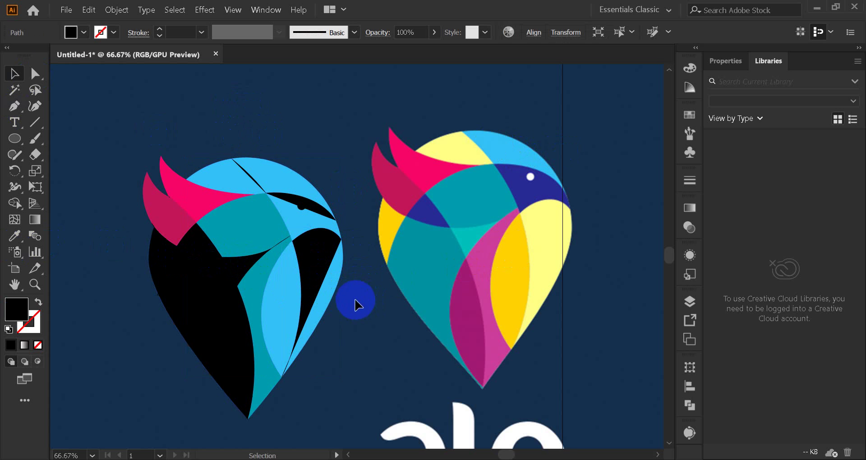
Step: Try to merge regions across the light blue outer shape's throat area with the Shape Builder tool
left_click(298, 276)
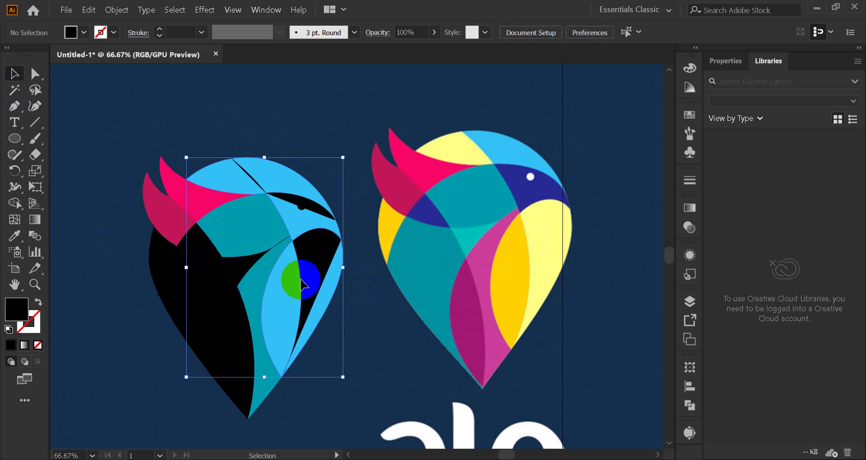
left_click(15, 202)
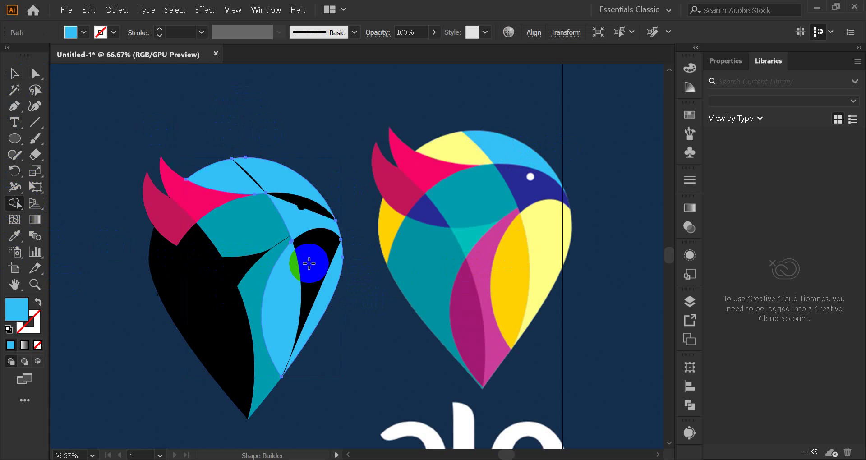
mouse_move(271, 267)
left_mouse_down()
mouse_move(319, 290)
mouse_move(322, 300)
left_mouse_up()
Step: Move the black throat shape off the bird to see what lies beneath, and undo the move
left_click(16, 76)
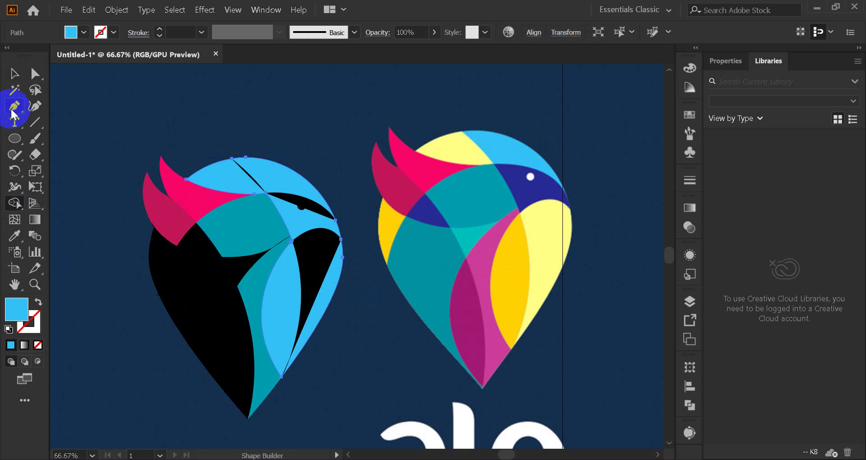
left_click(307, 255)
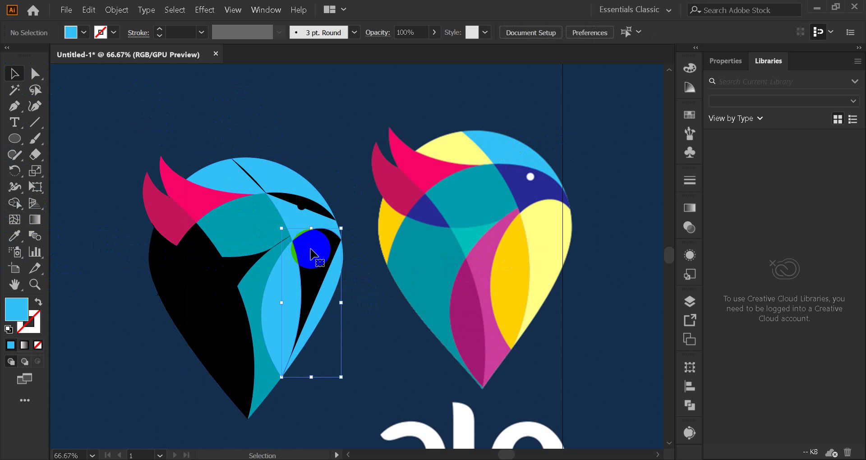
left_click_drag(312, 255, 387, 234)
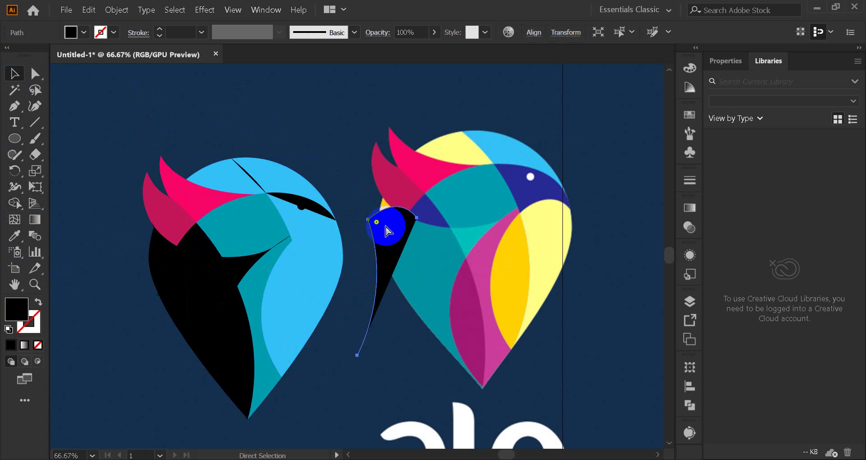
key("ctrl+z")
left_click(385, 339)
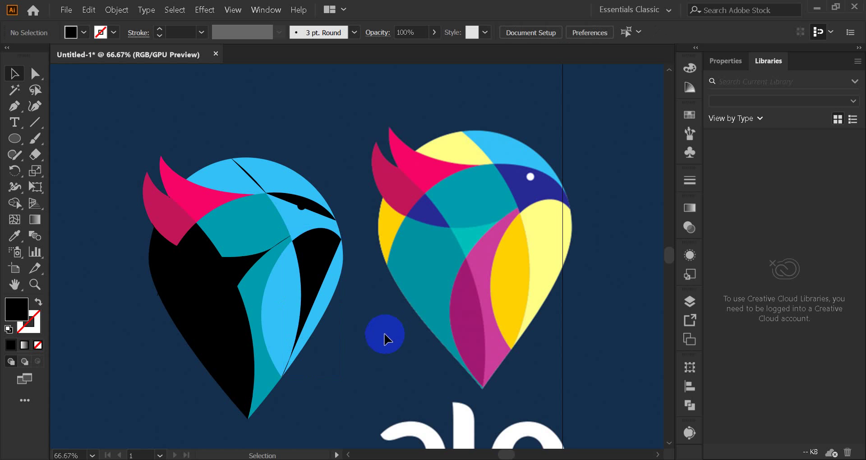
Step: Move the large light blue shape off the bird to inspect its outline, and undo the move
left_click(282, 310)
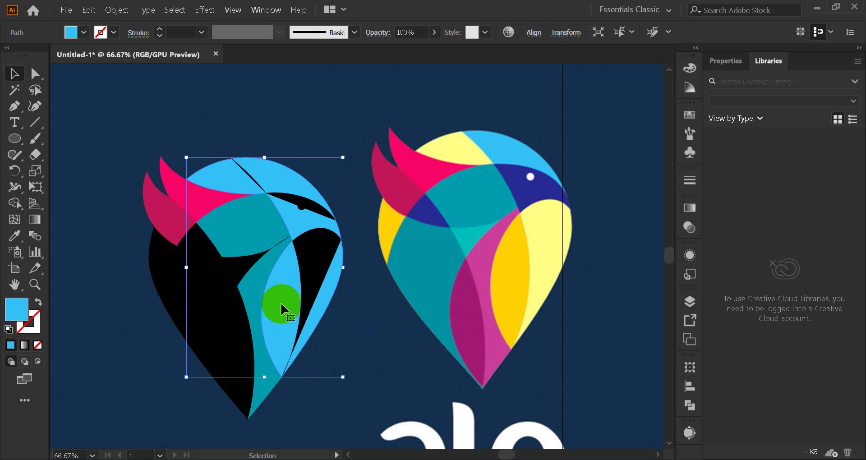
left_click(344, 344)
left_click_drag(281, 314, 142, 212)
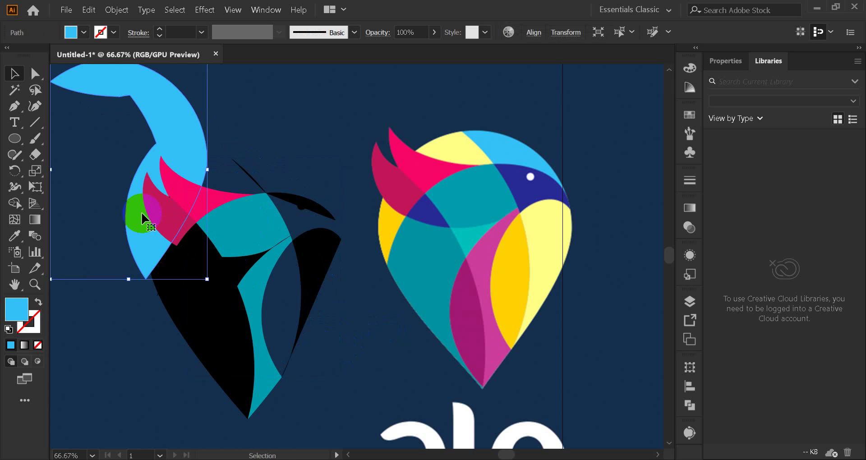
key("a")
key("ctrl+z")
Step: Undo the bird's color fills and the fill and stroke swap, back to black outlines with no fill
key("ctrl+z")
key("ctrl+z")
key("ctrl+z")
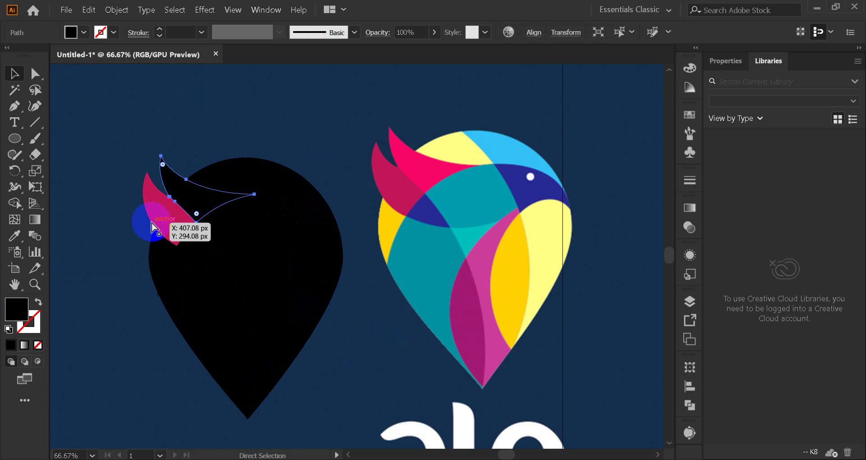
key("ctrl+z")
left_click(35, 187)
left_click(14, 74)
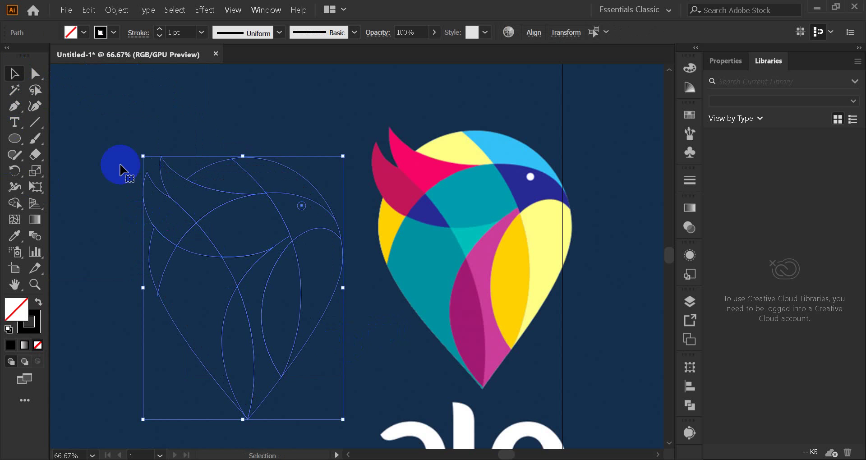
Step: With all the bird's paths selected, fill the pointed inner throat region with the yellow swatch using the Shape Builder
scroll(300, 257, "up", 3)
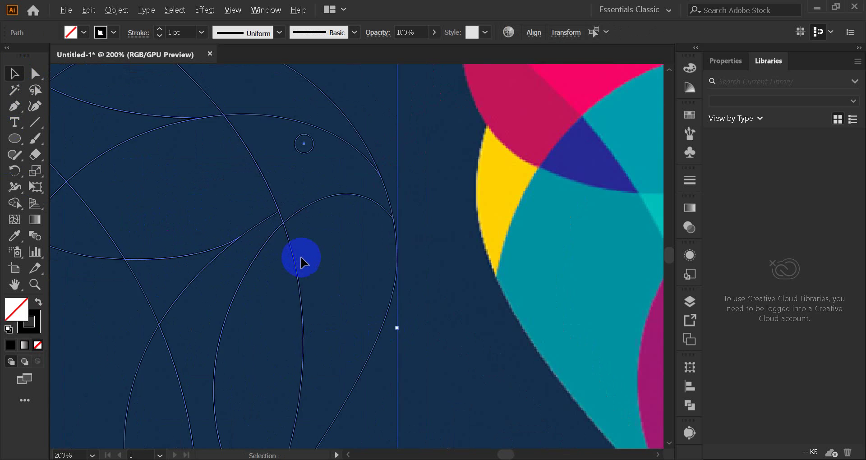
scroll(301, 259, "down", 3)
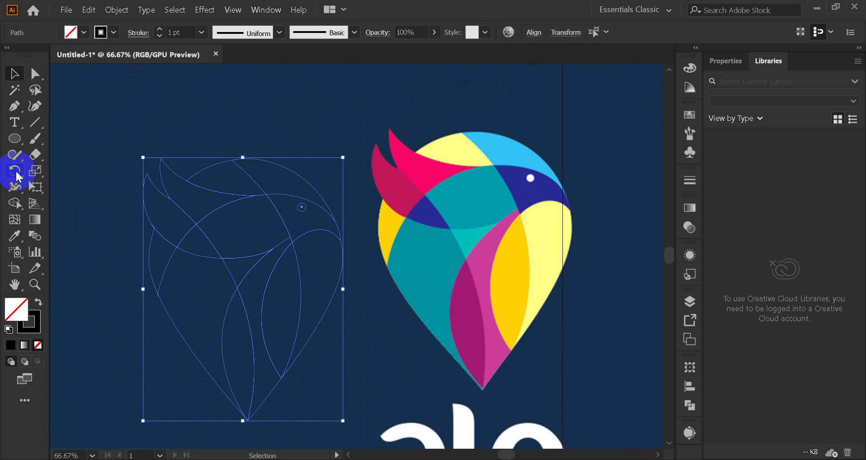
left_click(14, 204)
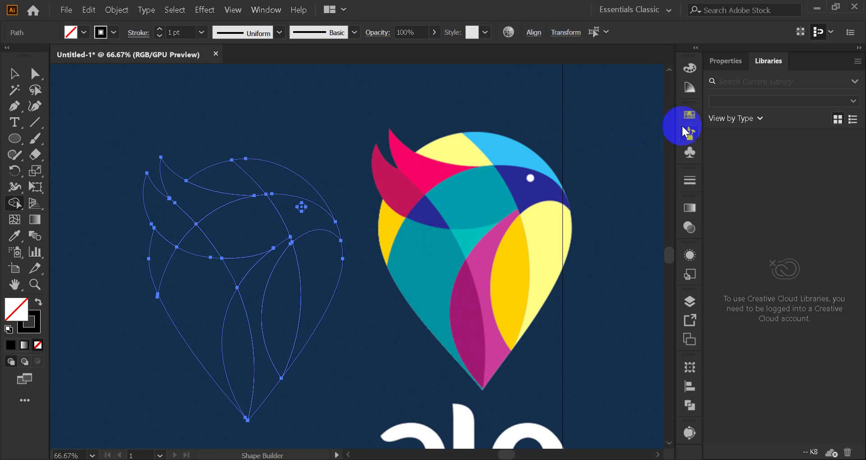
left_click(690, 115)
left_click(560, 151)
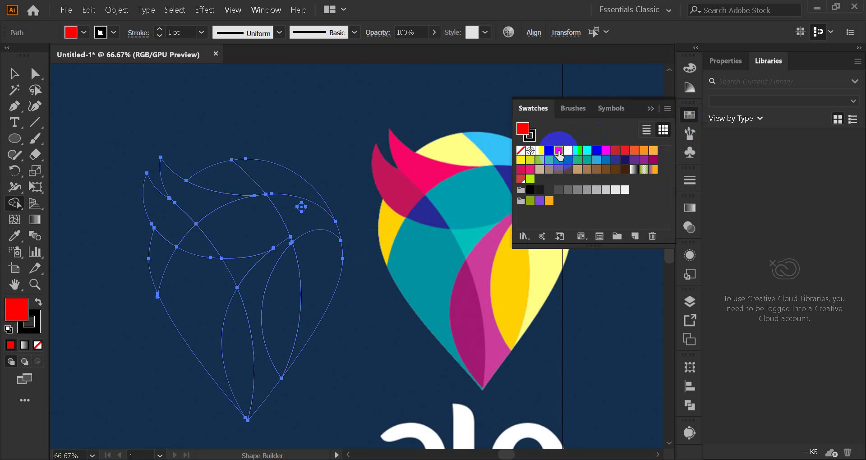
left_click_drag(307, 285, 291, 303)
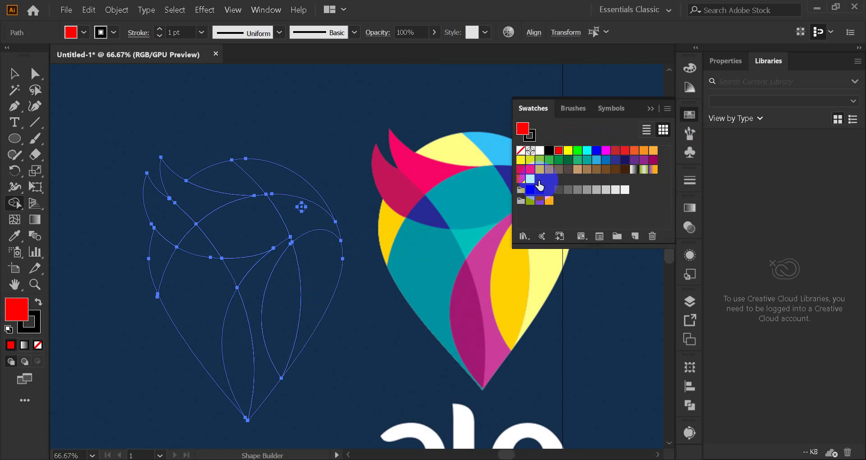
left_click(569, 151)
left_click(279, 305)
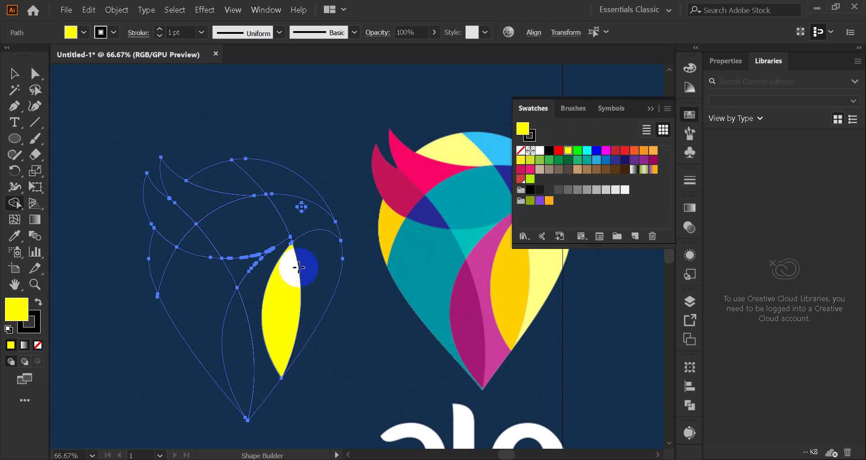
Step: Set the fill color to olive yellow BFBB1D and fill the outer throat region with the Shape Builder
left_click(327, 270)
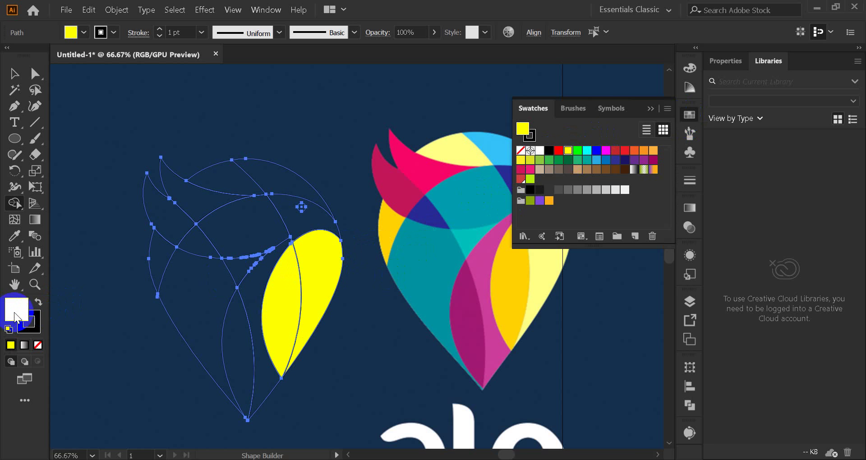
double_click(16, 313)
left_click(472, 275)
left_click(636, 242)
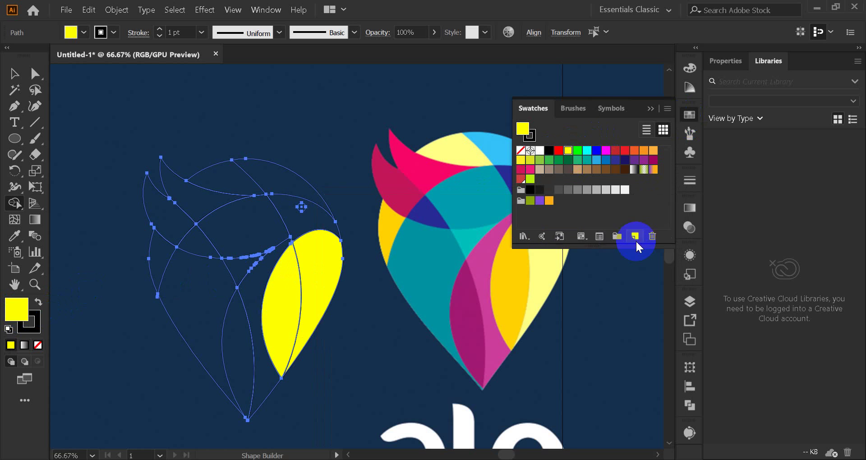
left_click(318, 270)
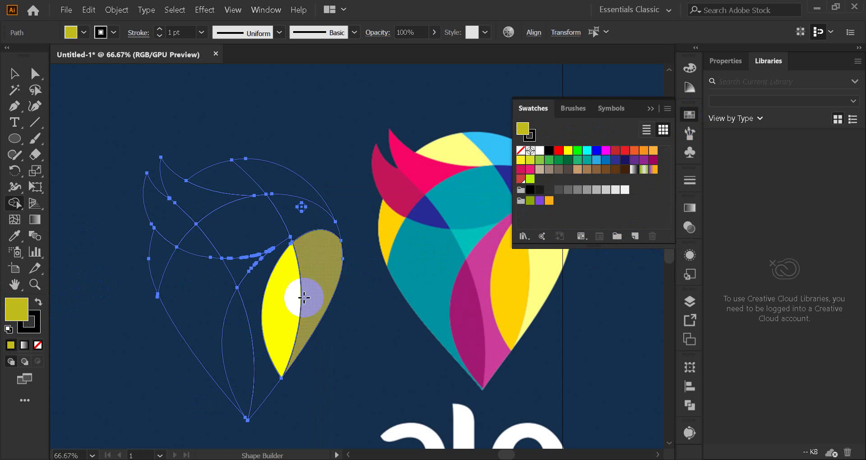
Step: Set the fill color to pink E2398E and fill the band beside the yellow throat region with the Shape Builder
left_click(249, 278)
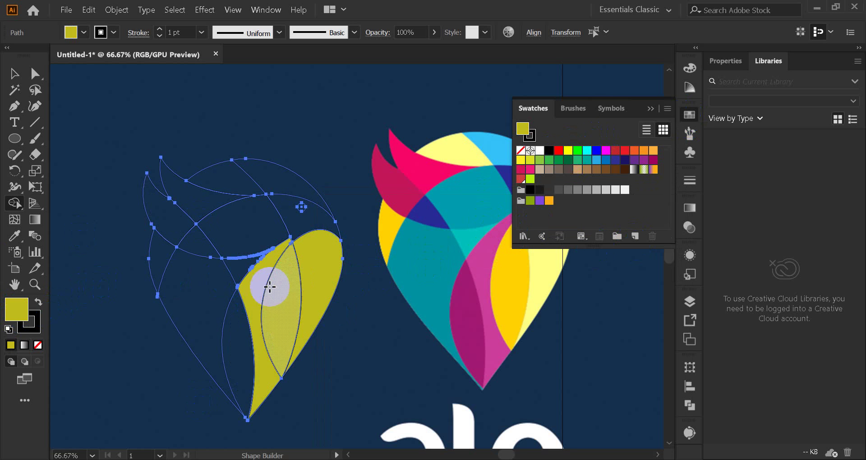
double_click(19, 311)
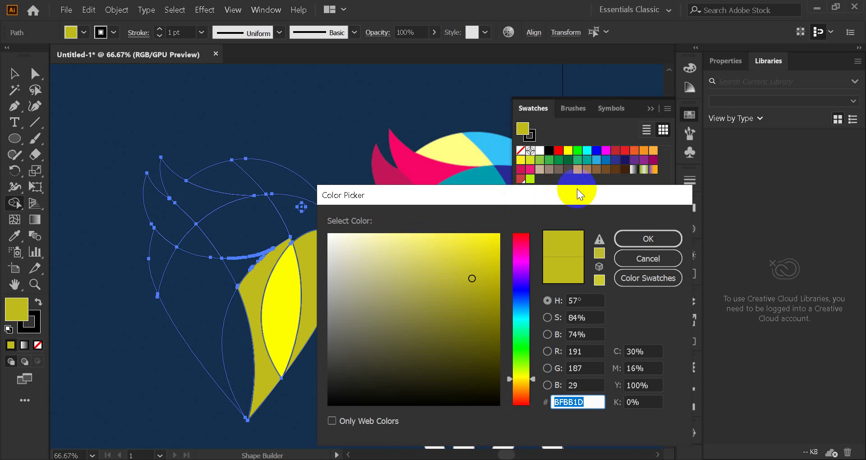
left_click(527, 244)
left_click(456, 251)
left_click(638, 238)
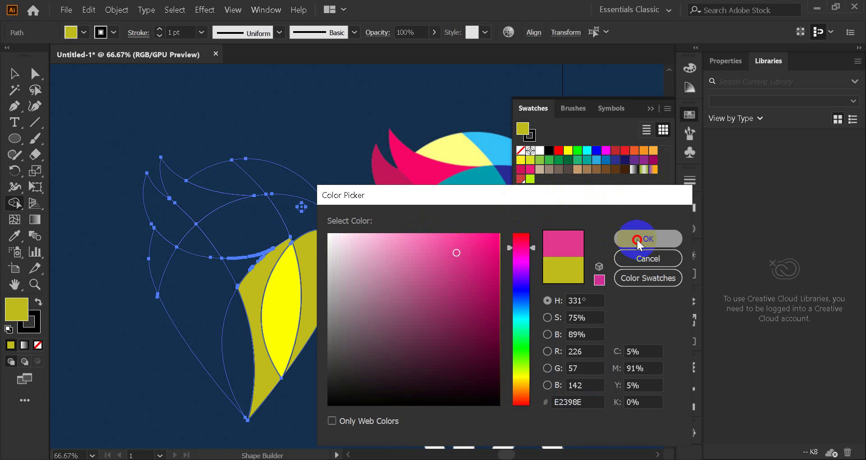
left_click(252, 299)
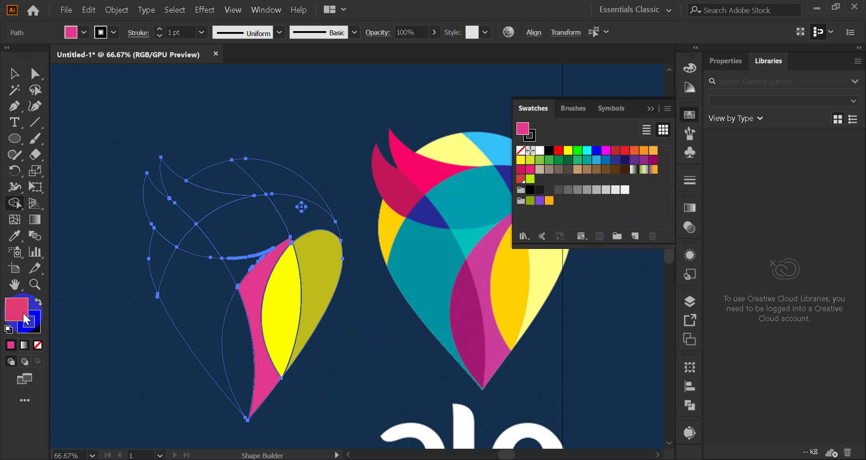
Step: Set the fill color to plum 8E2860 and fill the leaf-shaped region at the bird's lower tip
double_click(19, 314)
left_click(451, 309)
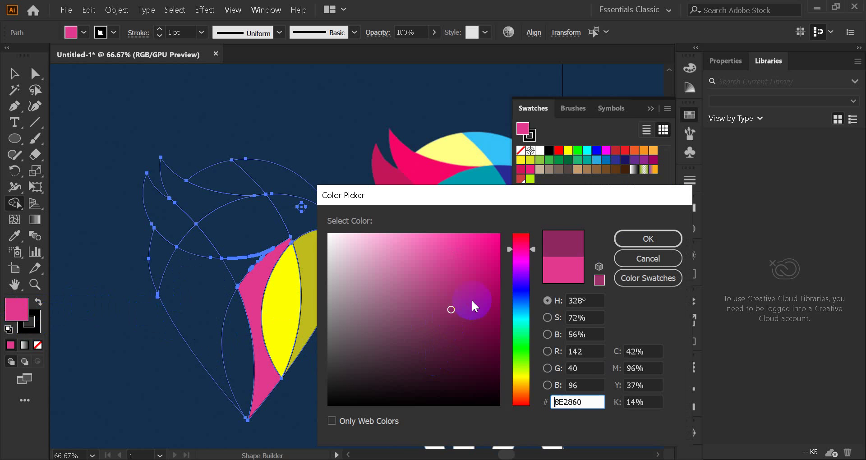
left_click(632, 242)
left_click(232, 355)
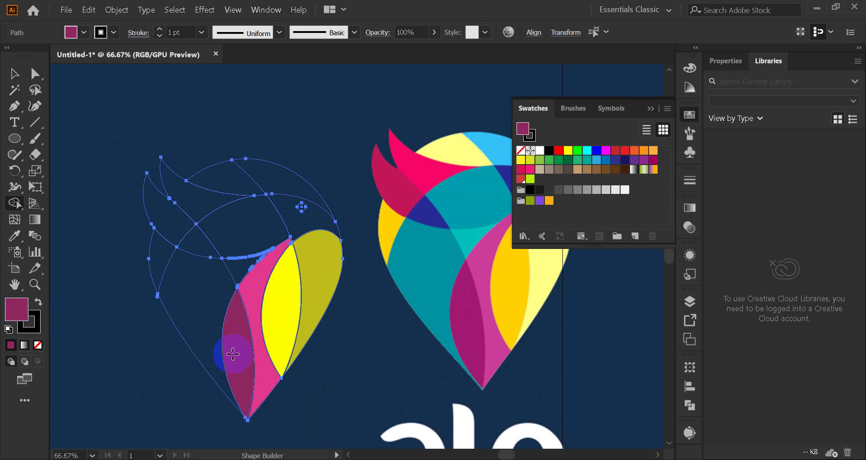
Step: Set the fill color to turquoise 28B8BF and fill the large back region and the small region above the plum leaf
left_click(187, 295)
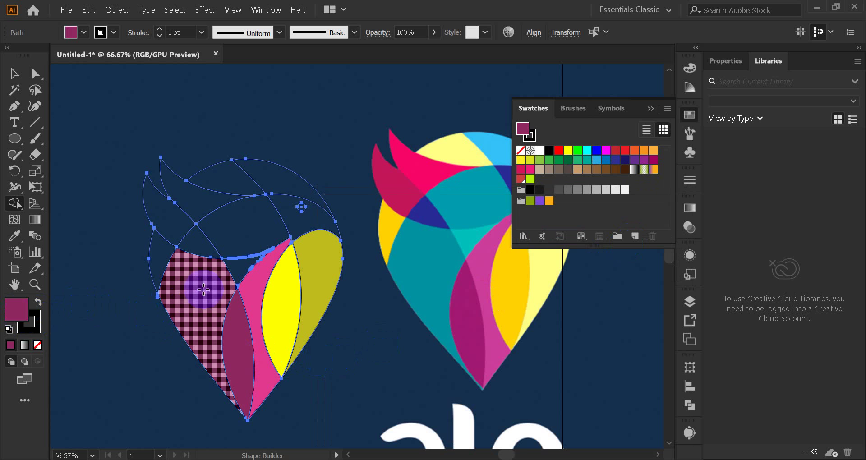
double_click(19, 316)
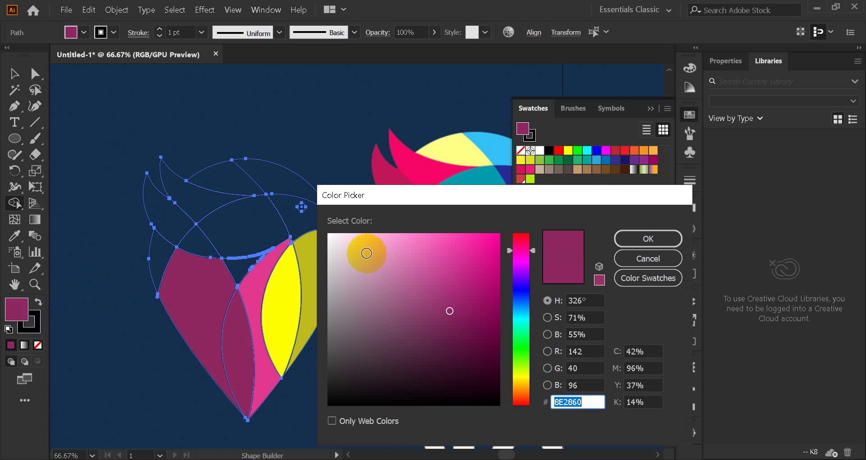
left_click(515, 309)
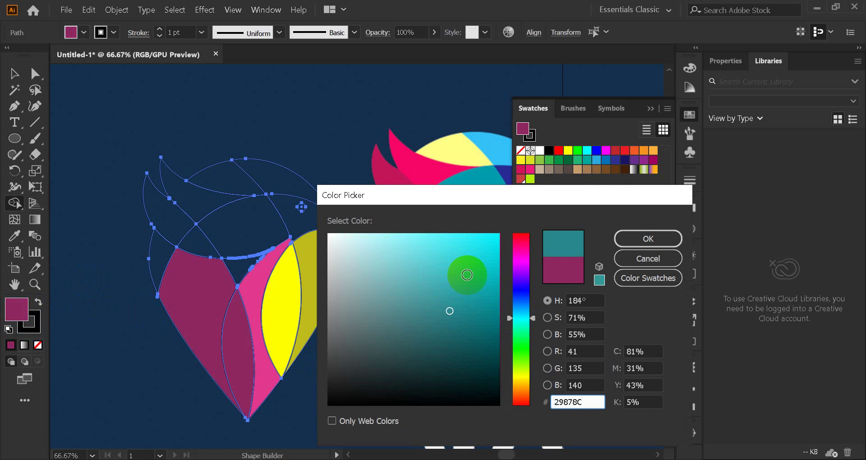
left_click(464, 277)
left_click(638, 238)
left_click(211, 299)
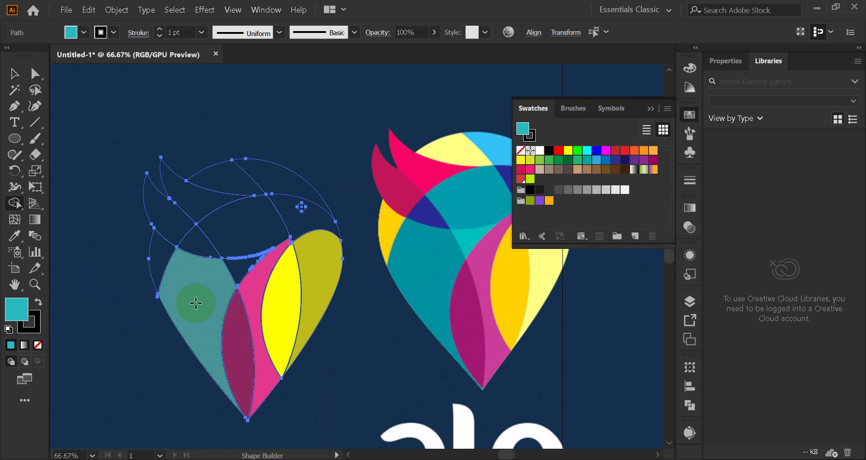
left_click(239, 267)
Step: Pick a darker teal fill color and fill the narrow region at the bird's outer back edge with the Shape Builder
double_click(16, 309)
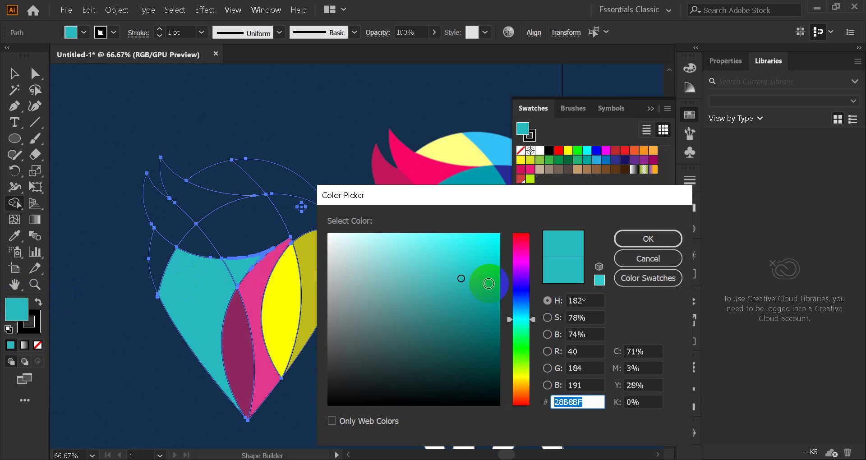
left_click(488, 293)
left_click(639, 238)
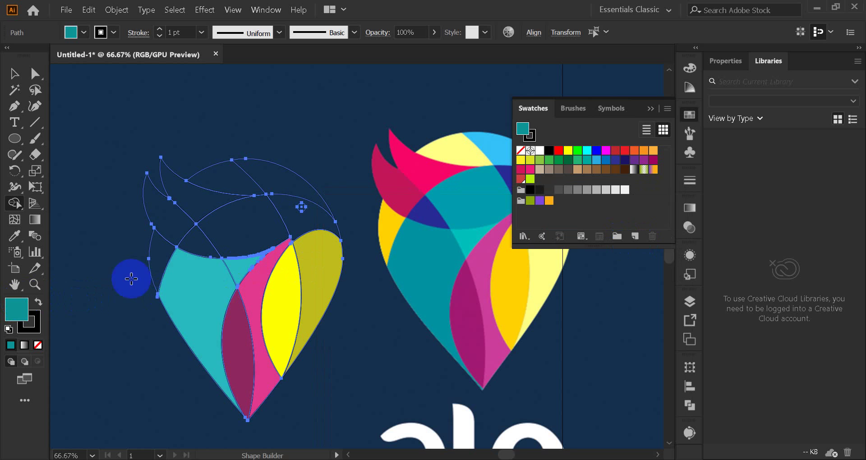
left_click(162, 260)
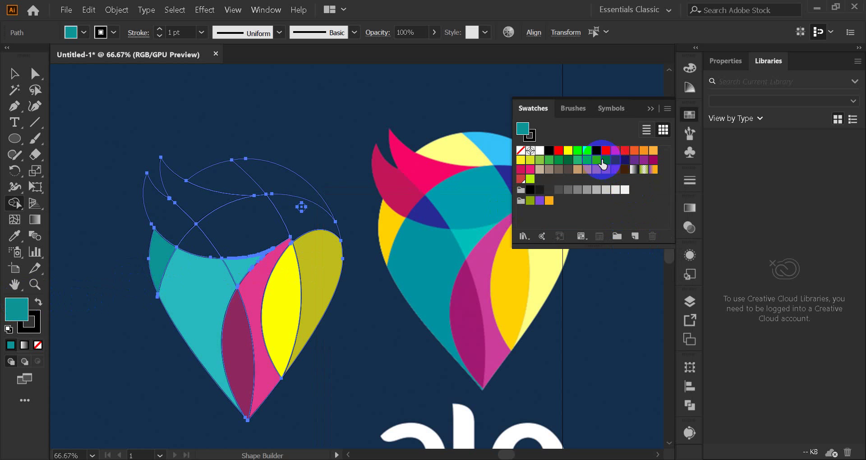
Step: Fill the narrow outer back region with the bright blue swatch and the lower crest feather with the dark purple swatch
left_click(597, 151)
left_click(164, 261)
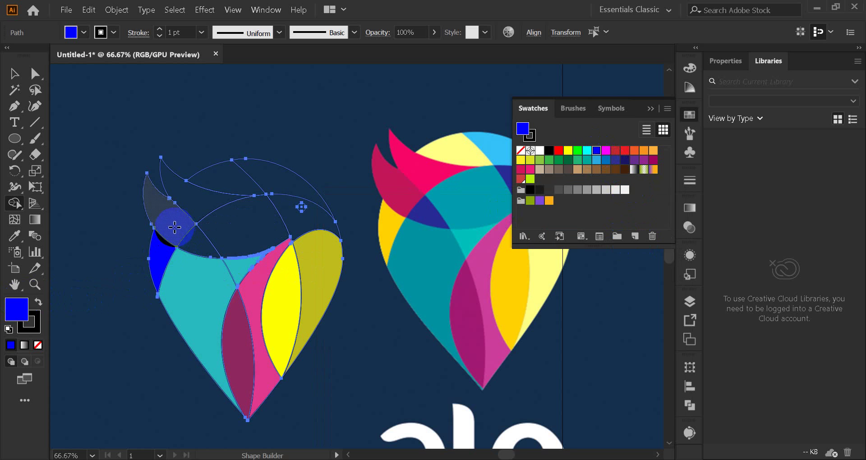
left_click(175, 227)
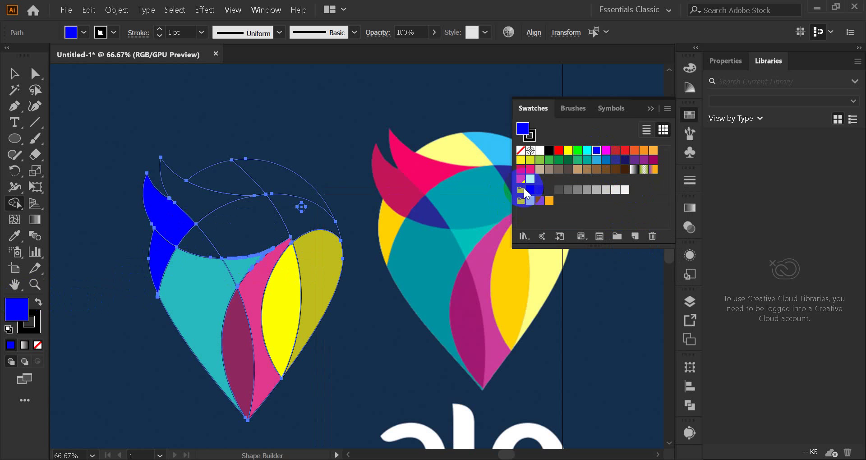
left_click(634, 161)
left_click(174, 213)
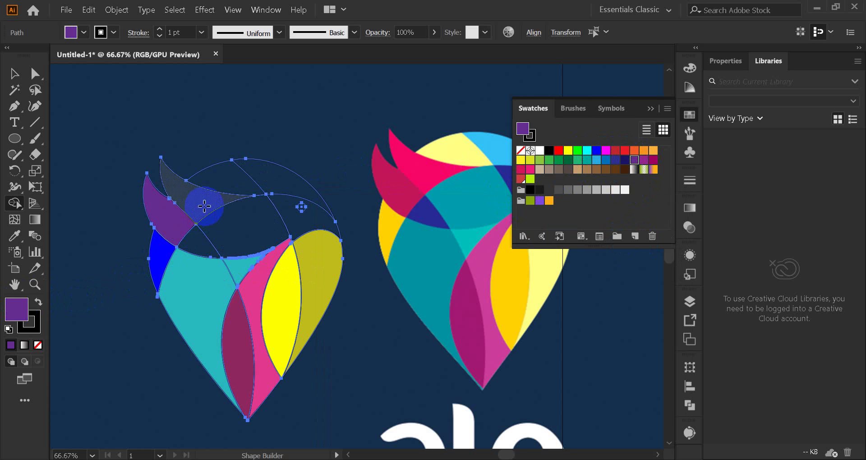
Step: Fill the upper crest feather with the lighter magenta-purple swatch using the Shape Builder
left_click(212, 189)
left_click(649, 162)
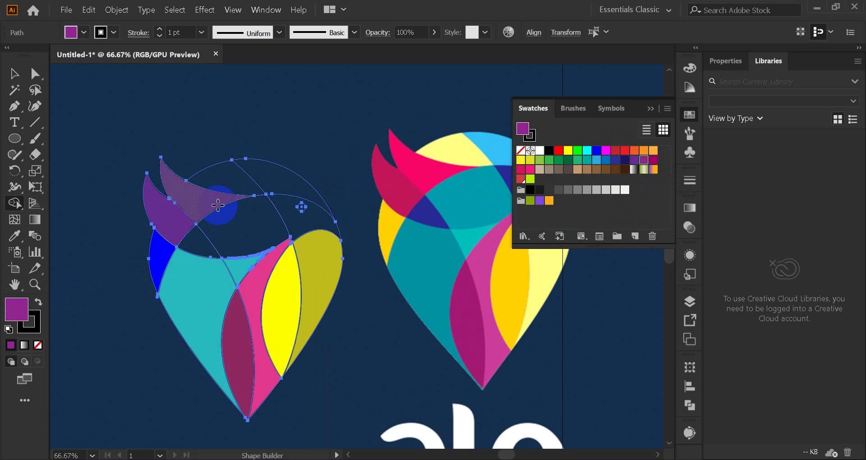
left_click(212, 187)
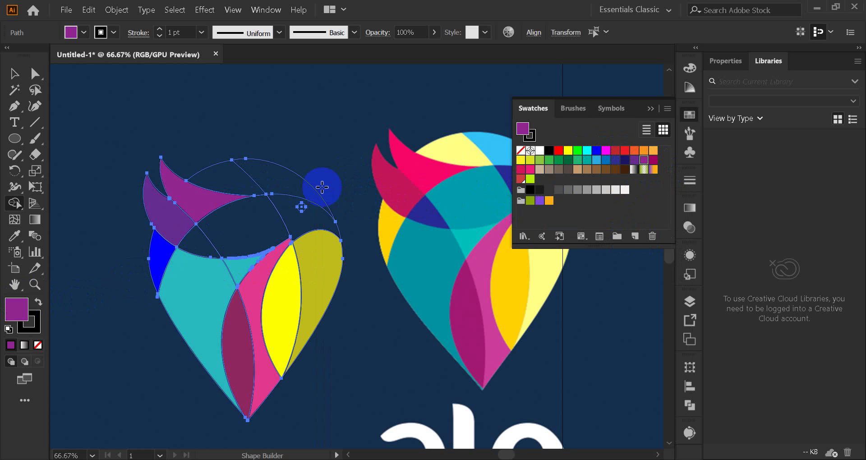
Step: Fill the crown region above the upper crest feather with bright yellow and the adjoining crescent above the beak with cyan
left_click(227, 173)
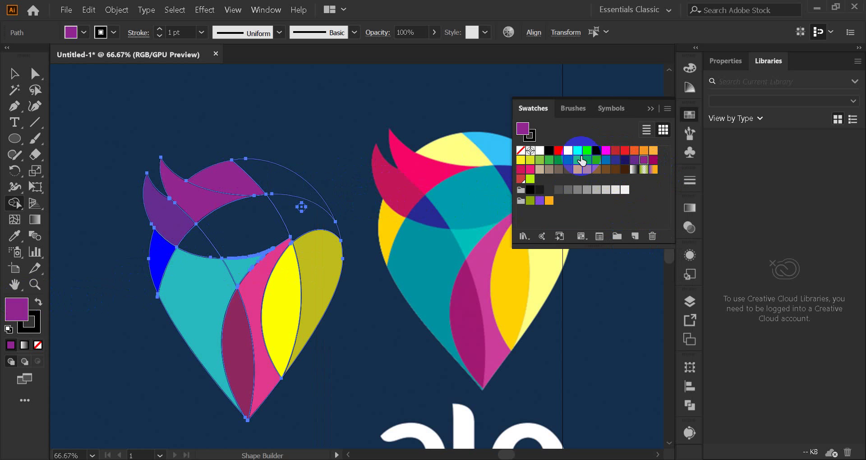
left_click(225, 178)
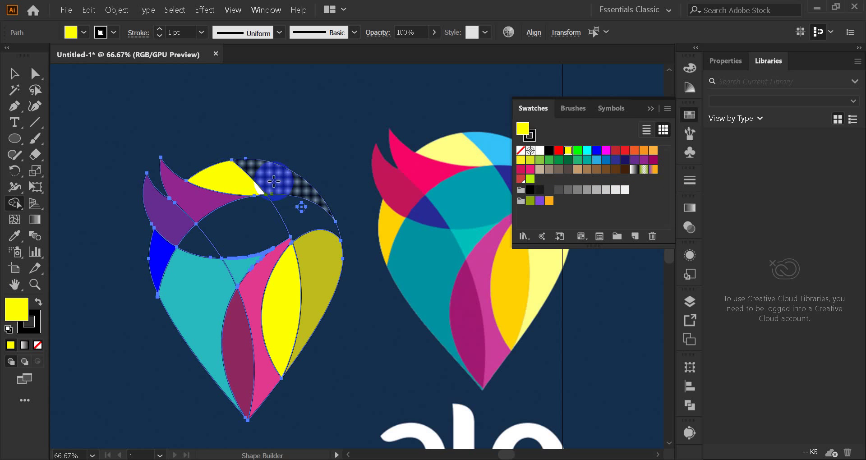
left_click(278, 182)
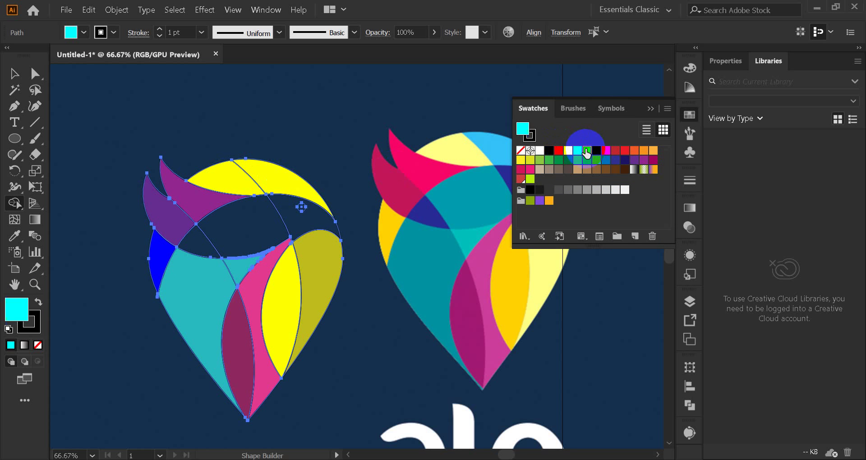
left_click(282, 177)
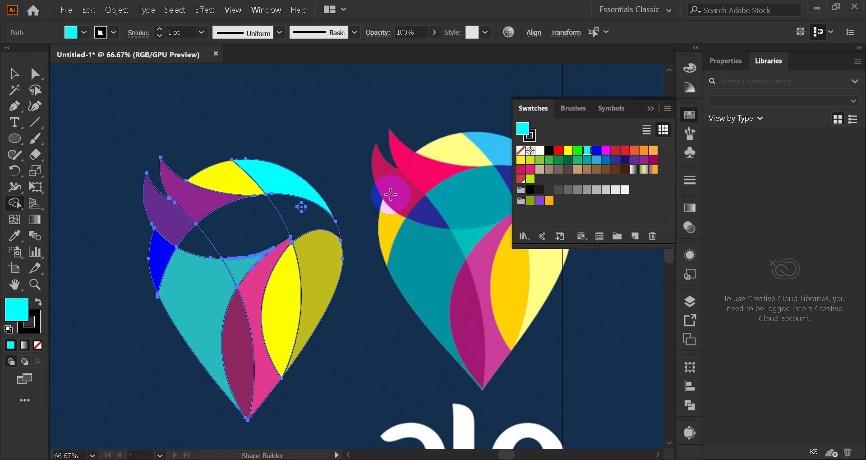
Step: Fill the large central head region between the crest and the beak with the medium blue swatch
left_click_drag(445, 245, 297, 275)
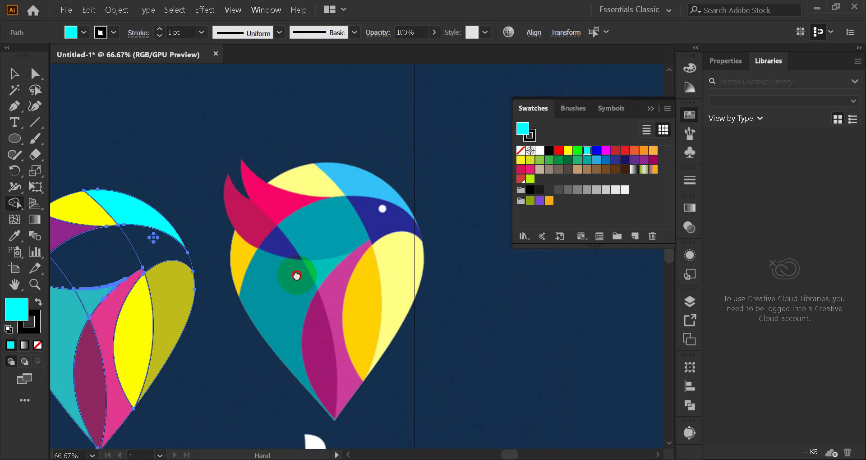
left_click(100, 256)
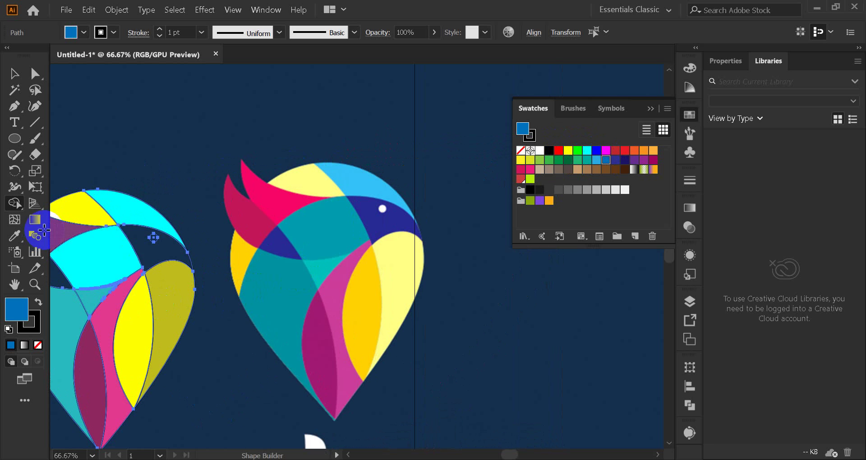
left_click(81, 257)
left_click(173, 267)
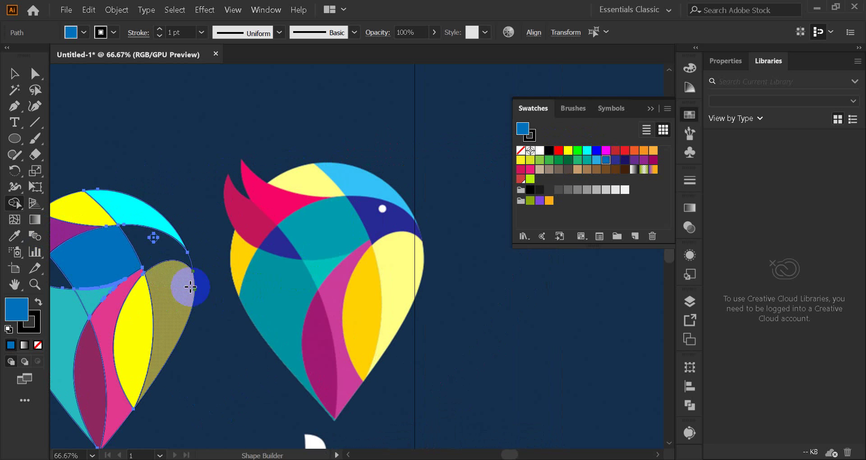
left_click_drag(194, 296, 363, 265)
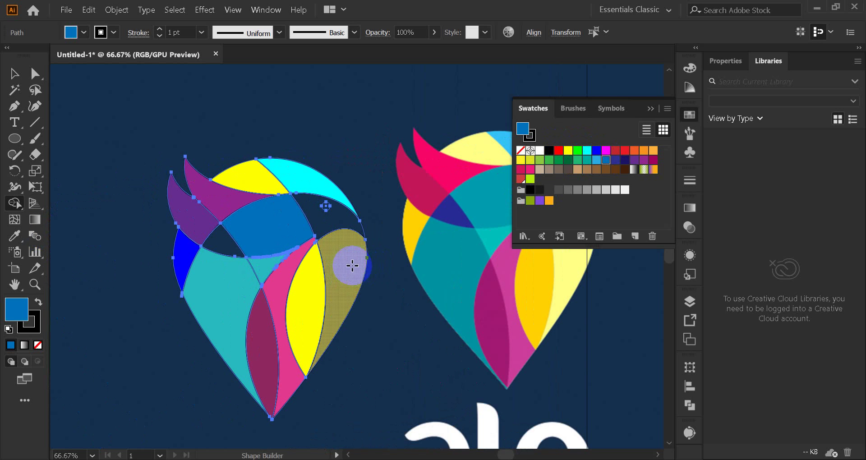
Step: Fill the small overlap region below the lower crest feather with dark navy and the beak region around the eye with dark purple
left_click(223, 243)
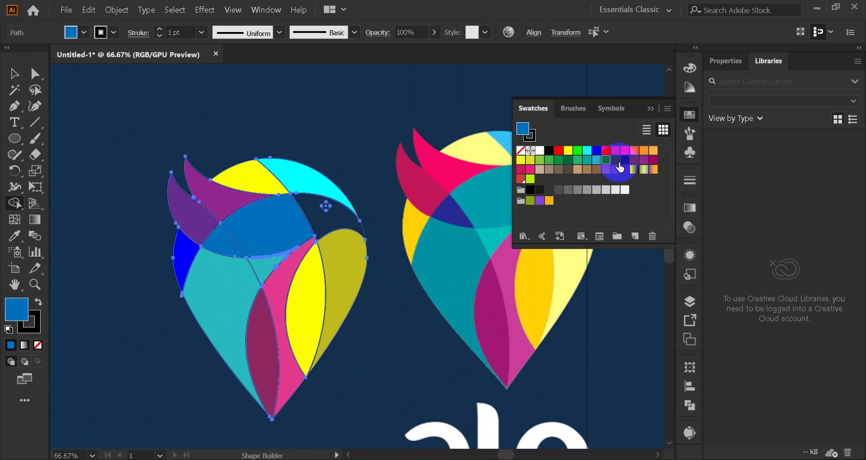
left_click(616, 161)
left_click(224, 243)
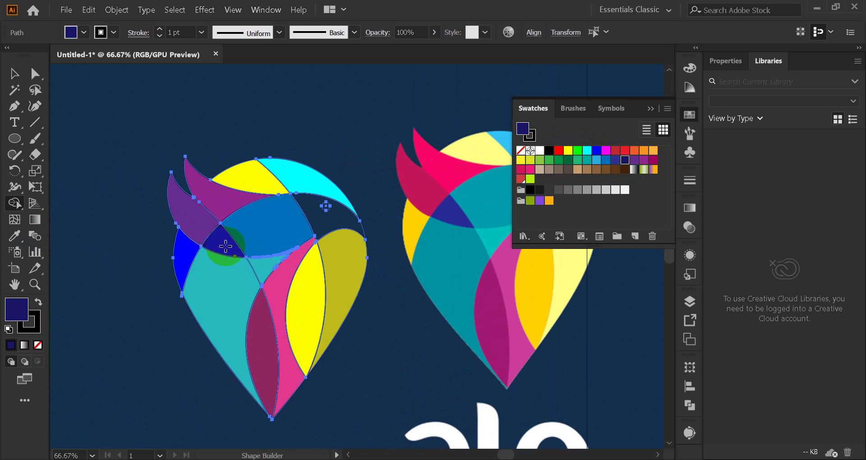
left_click(333, 214)
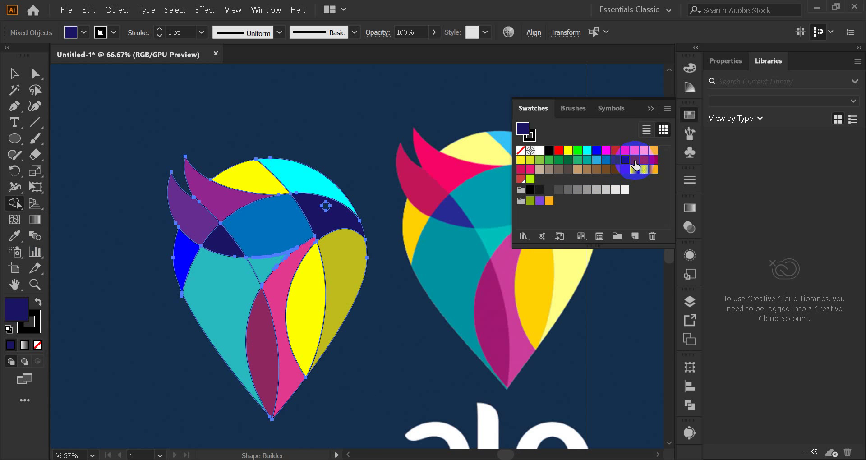
left_click(331, 215)
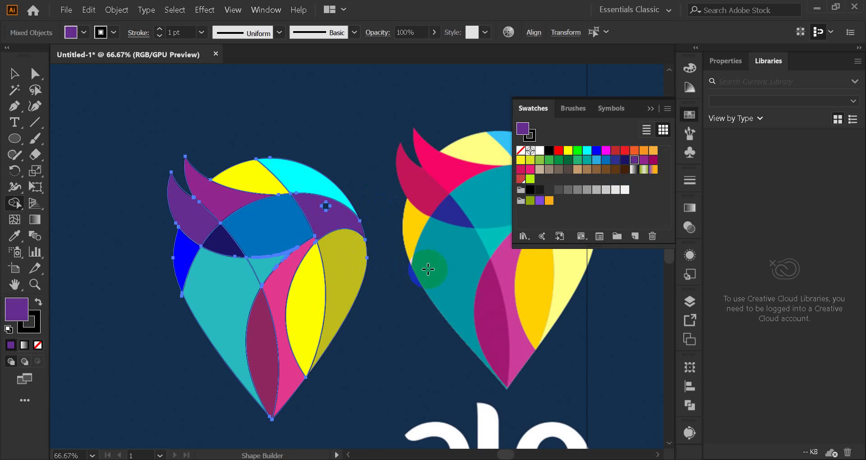
Step: Remove the stroke from all shapes of the traced bird logo, keeping their fills
left_click_drag(414, 270, 355, 272)
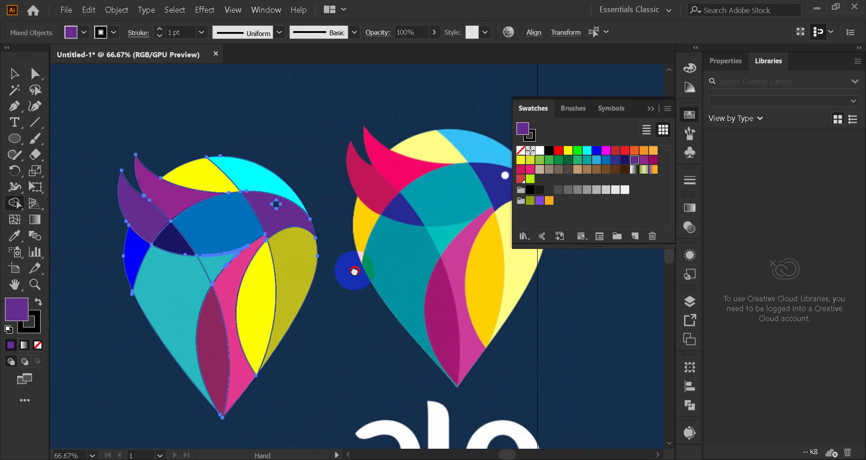
left_click_drag(404, 237, 356, 242)
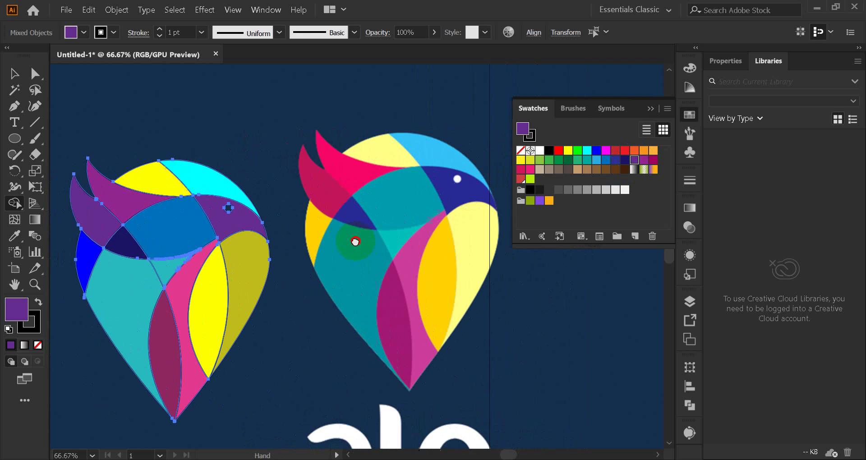
left_click(15, 75)
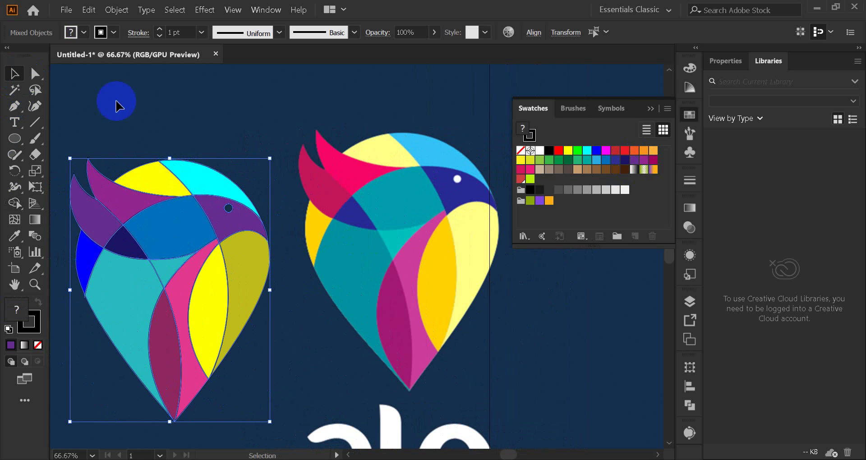
left_click(252, 132)
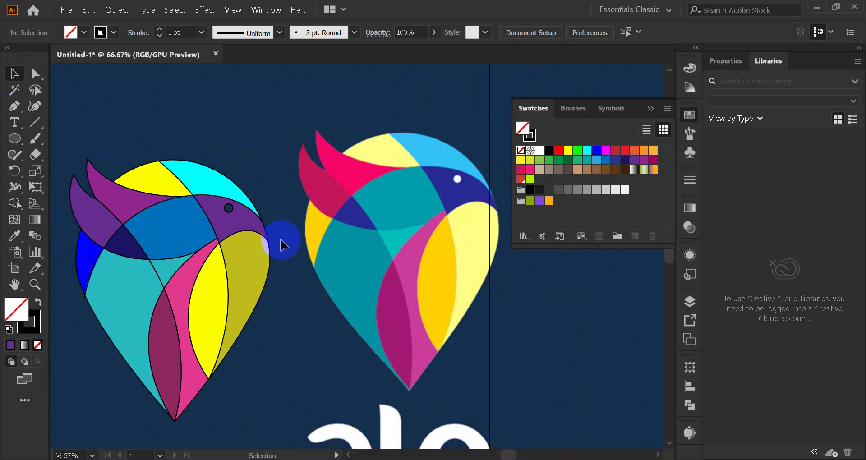
left_click_drag(280, 241, 355, 260)
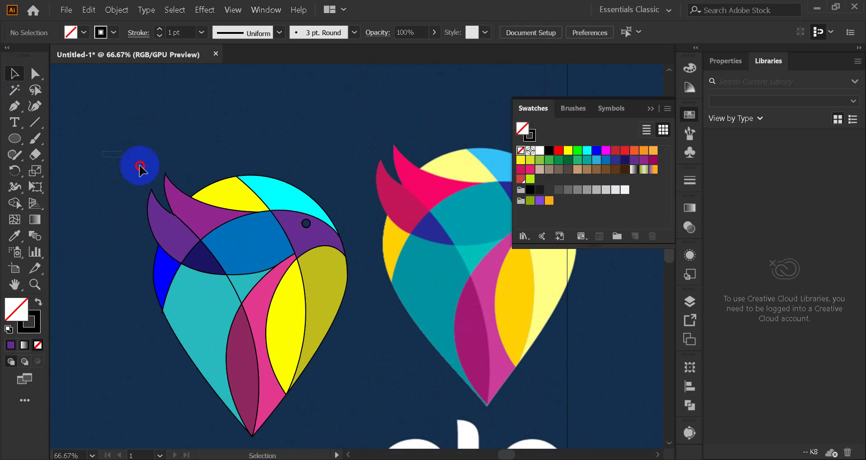
left_click_drag(140, 164, 347, 423)
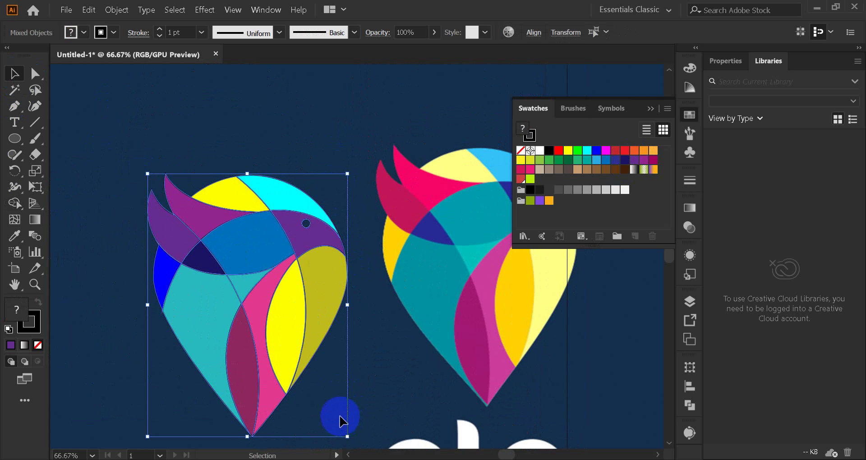
scroll(267, 332, "up", 3)
scroll(267, 324, "down", 2)
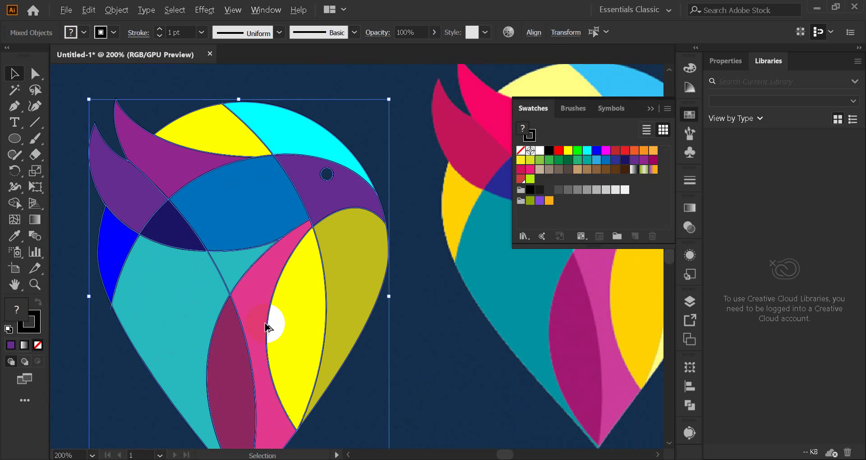
left_click(34, 329)
left_click(39, 344)
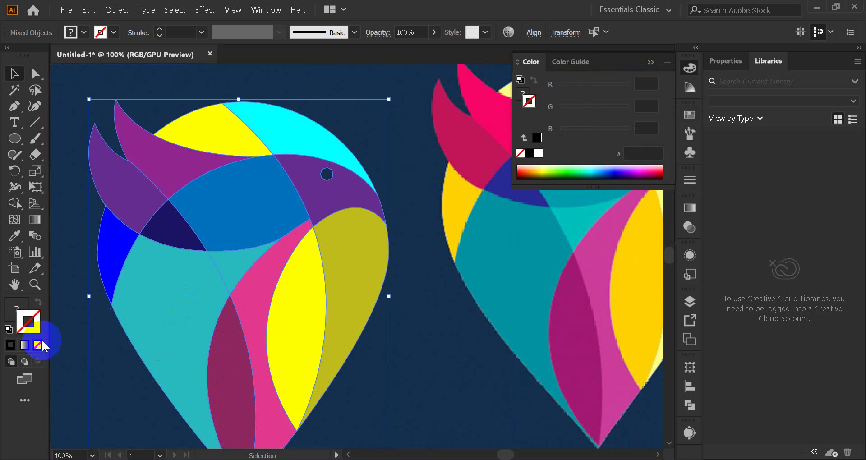
left_click(14, 309)
left_click(540, 318)
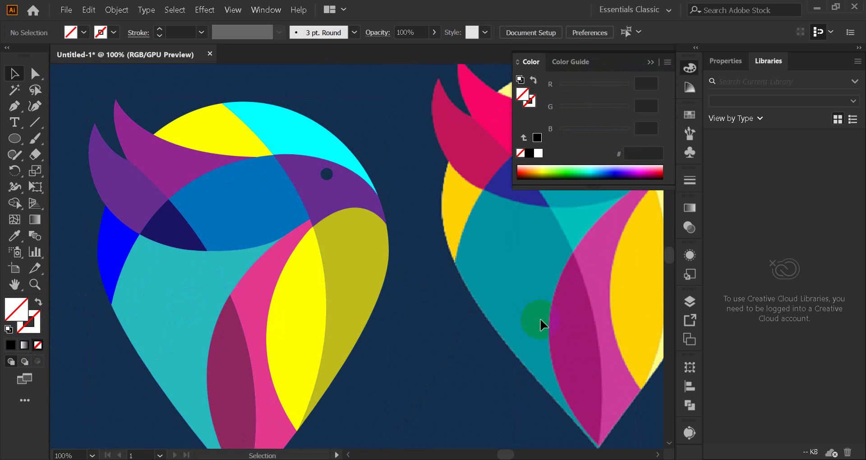
left_click(229, 260)
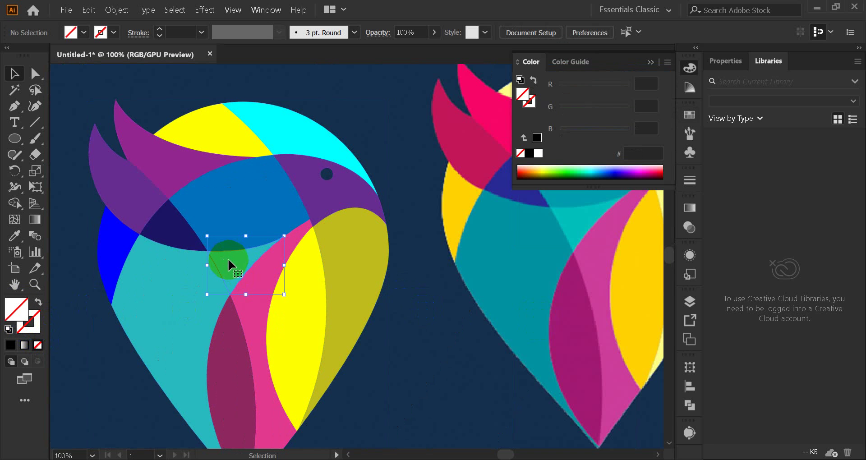
left_click_drag(233, 269, 278, 332)
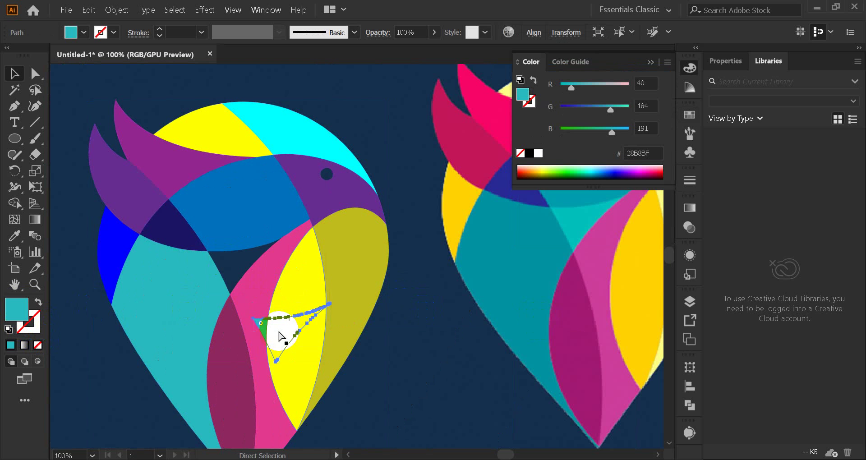
key("ctrl+z")
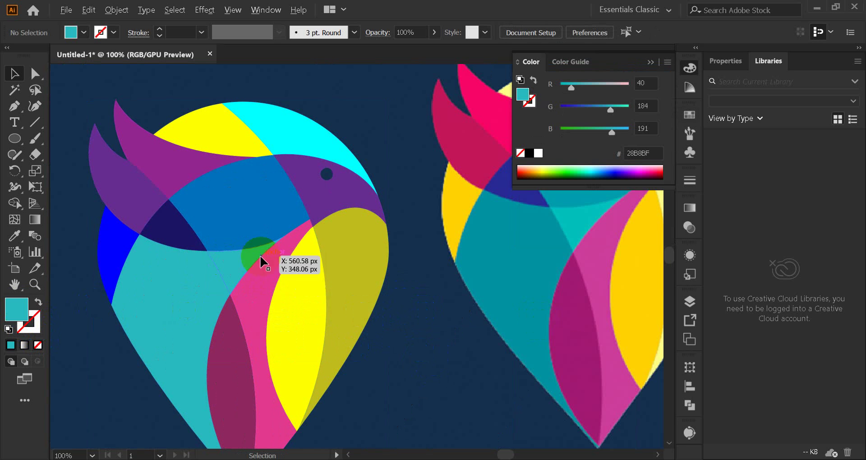
Step: Recolor the traced bird's upper crest feather with the bright pink (#F60566) sampled from the reference logo
scroll(253, 255, "down", 4)
scroll(225, 248, "up", 3)
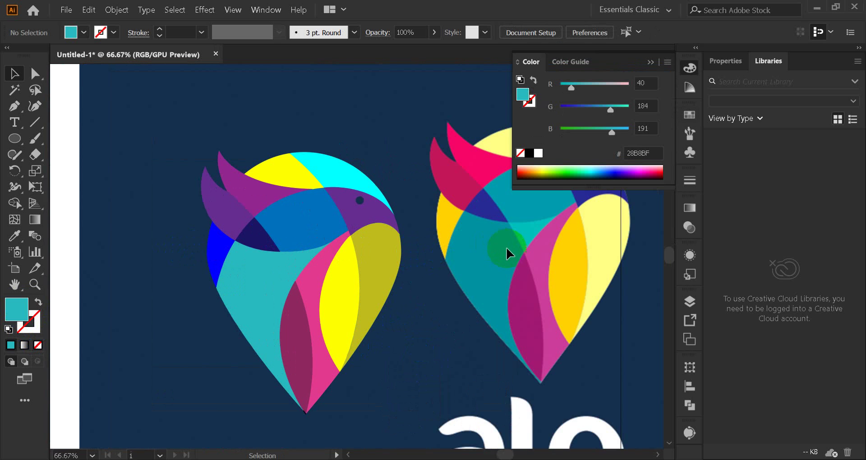
left_click_drag(507, 251, 395, 277)
left_click(151, 219)
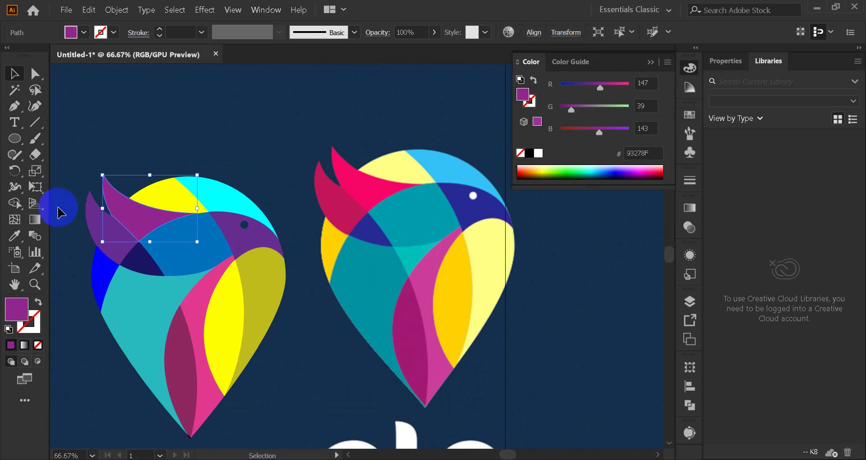
left_click(15, 236)
left_click(378, 188)
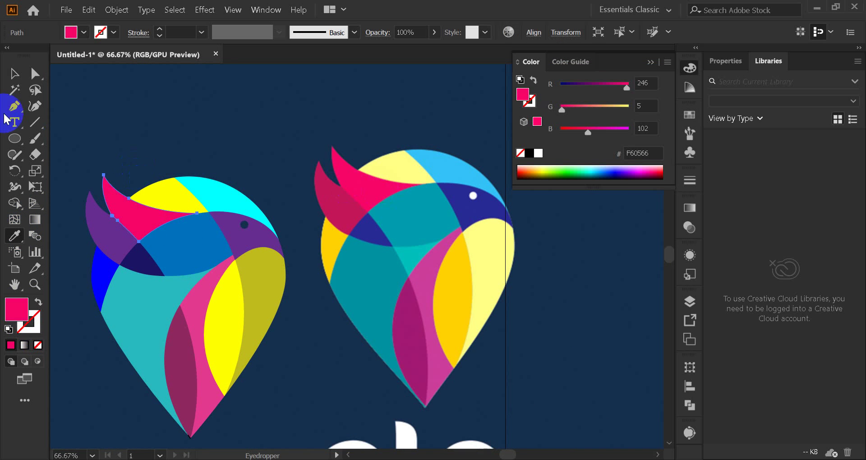
Step: Recolor the lower crest feather with the crimson (#C31658) sampled from the matching feather of the reference logo
left_click(15, 73)
left_click(116, 237)
left_click(15, 235)
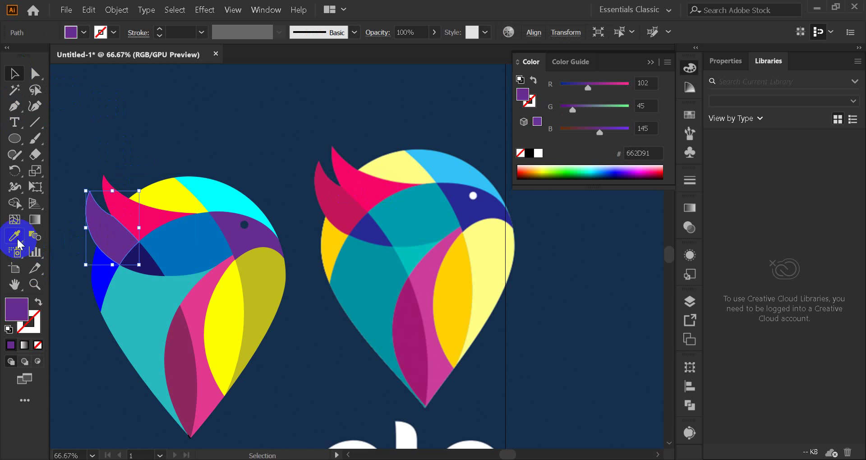
left_click(333, 201)
left_click(15, 73)
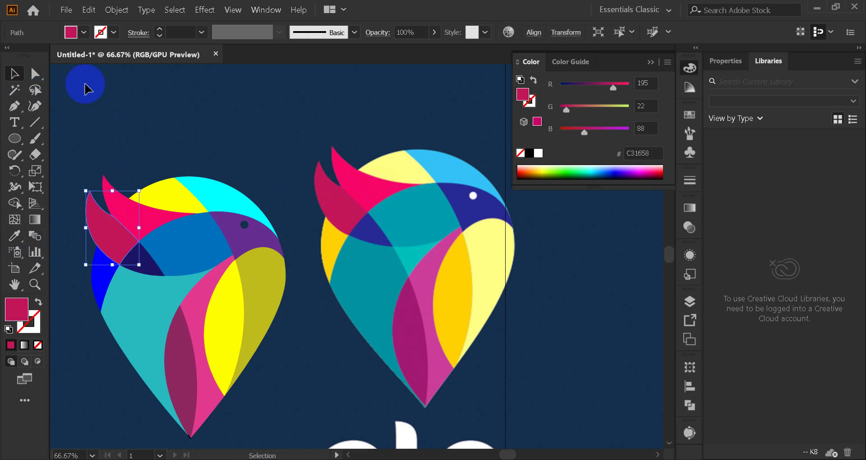
Step: Recolor the yellow section on top of the head with the reference logo's pale yellow (#FFFF85)
left_click(126, 97)
left_click(170, 185)
left_click(15, 236)
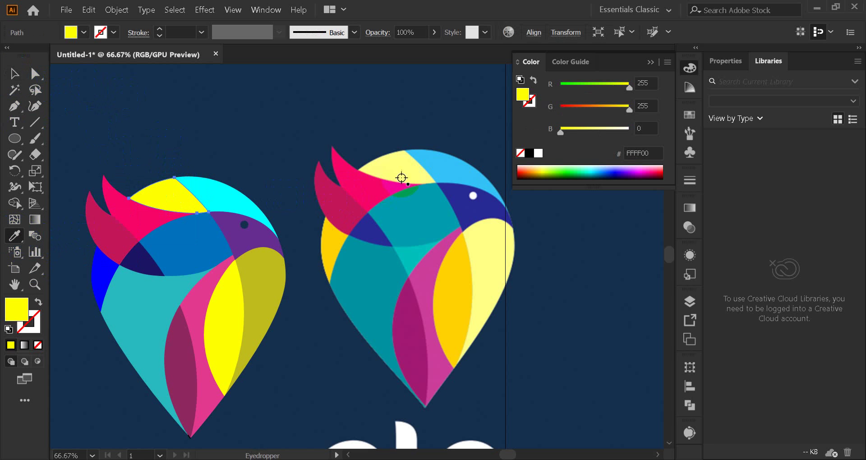
left_click(397, 169)
left_click(15, 74)
left_click(202, 155)
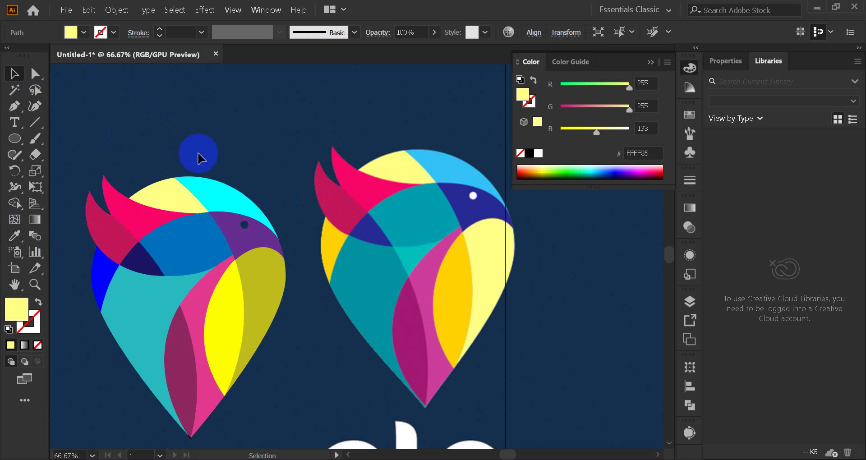
Step: Recolor the cyan section on top of the head with the reference logo's sky blue (#34C1F7)
left_click(215, 183)
left_click(15, 235)
left_click(259, 186)
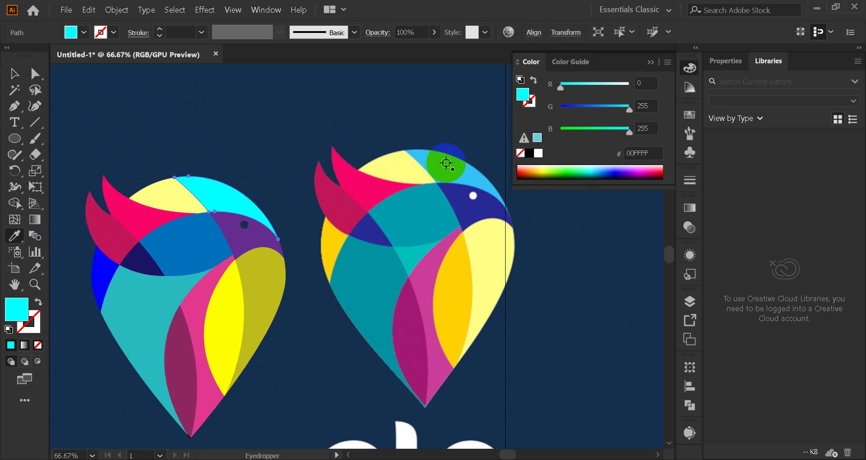
left_click(444, 163)
left_click(14, 73)
left_click(183, 119)
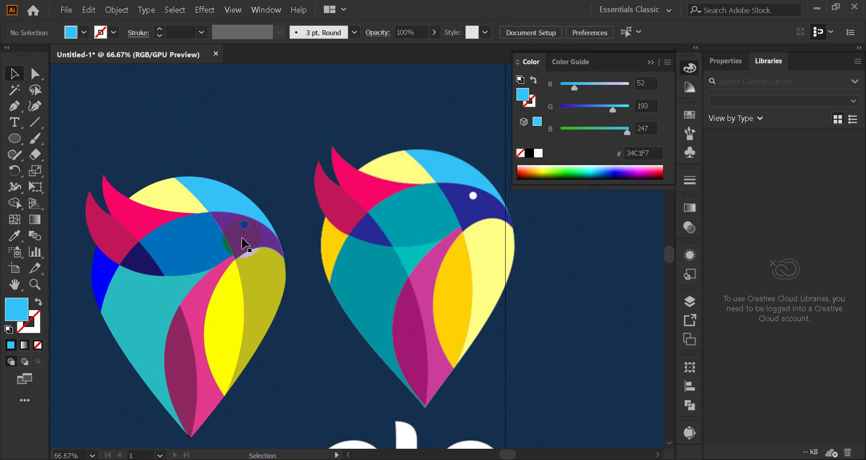
Step: Recolor the purple face shape around the eye with the reference logo's indigo (#272A95)
left_click(244, 242)
left_click(15, 235)
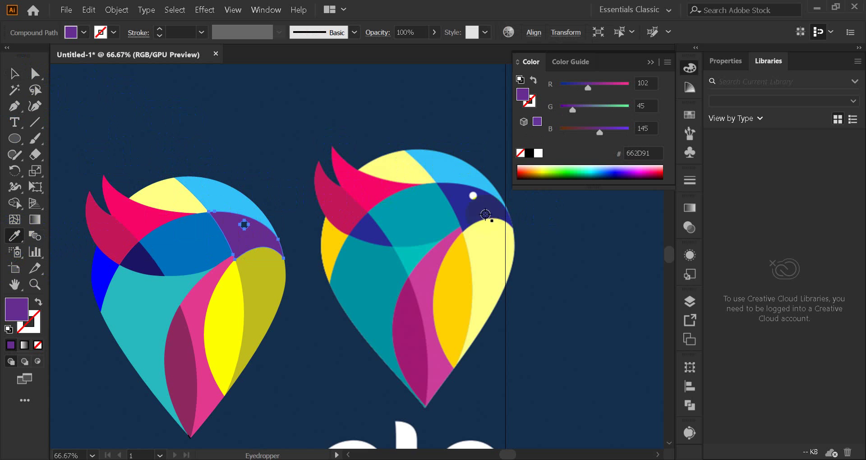
left_click(469, 213)
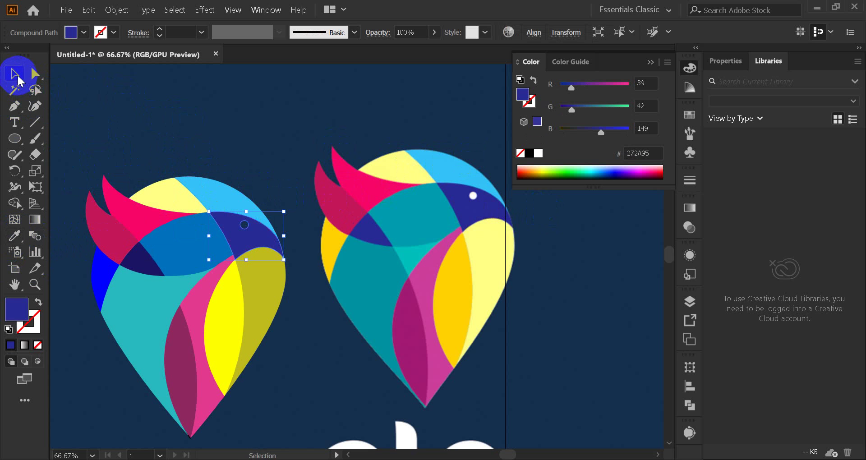
scroll(245, 222, "up", 4)
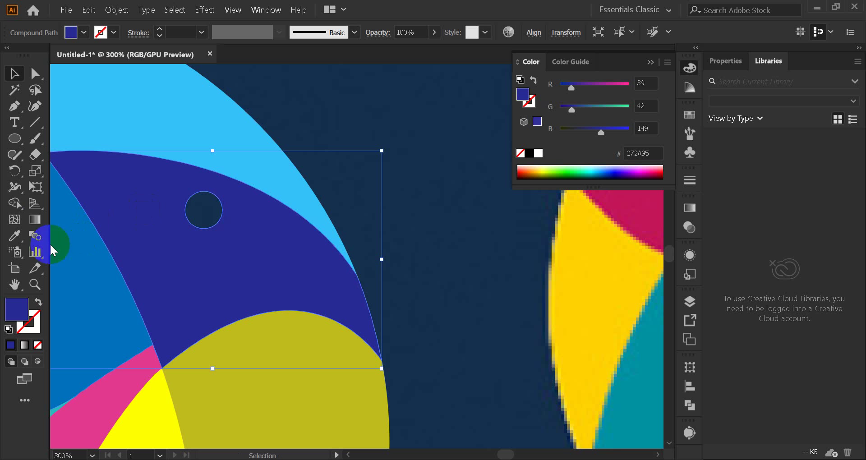
left_click(14, 203)
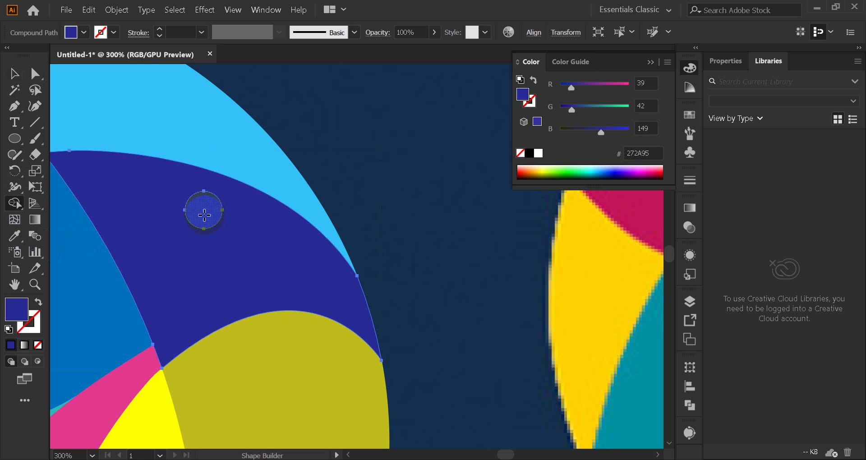
left_click(14, 74)
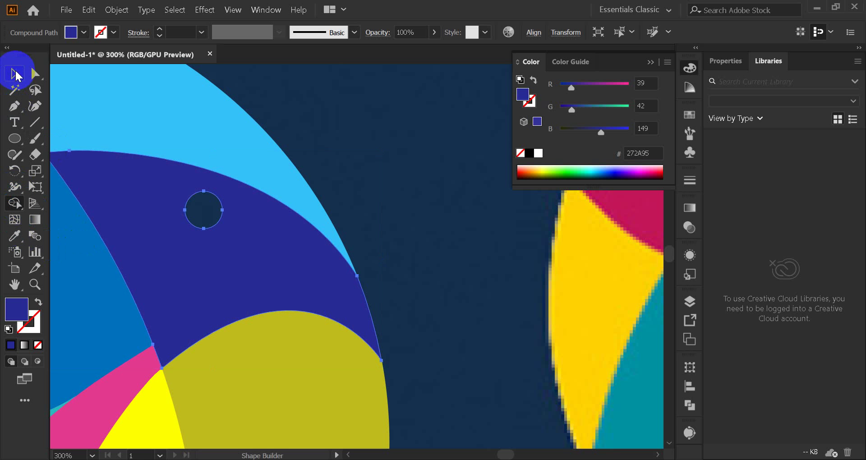
left_click(421, 151)
Step: Recolor the large blue shape behind the face with the reference logo's teal (#009DAE)
key("ctrl+1")
left_click(140, 230)
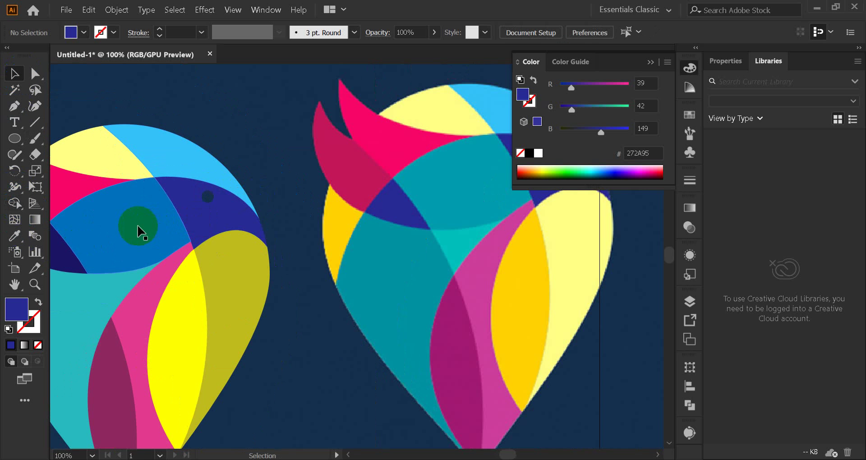
left_click(14, 236)
left_click(467, 185)
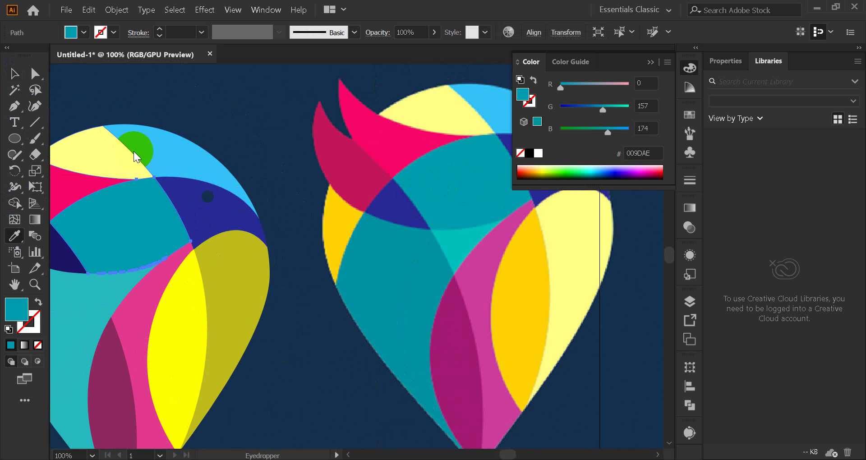
left_click(14, 73)
left_click(117, 95)
Step: Recolor the dark navy overlap shape below the crest feathers with a sampled indigo (#272A95)
left_click(70, 251)
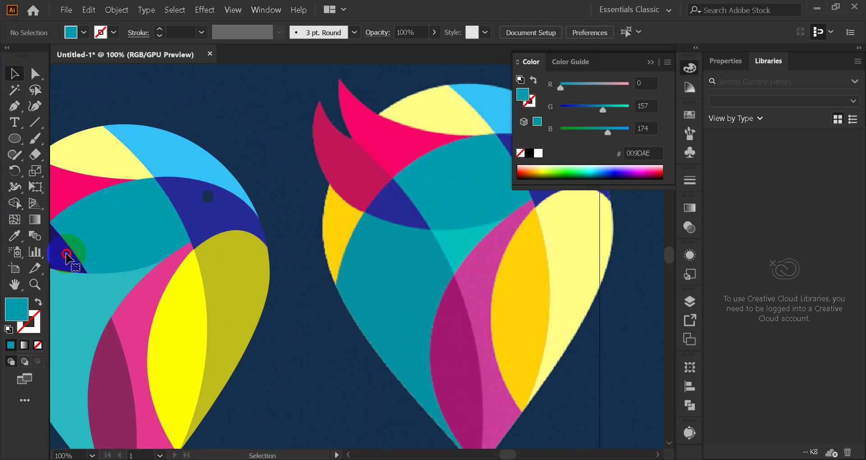
left_click(6, 237)
left_click(158, 168)
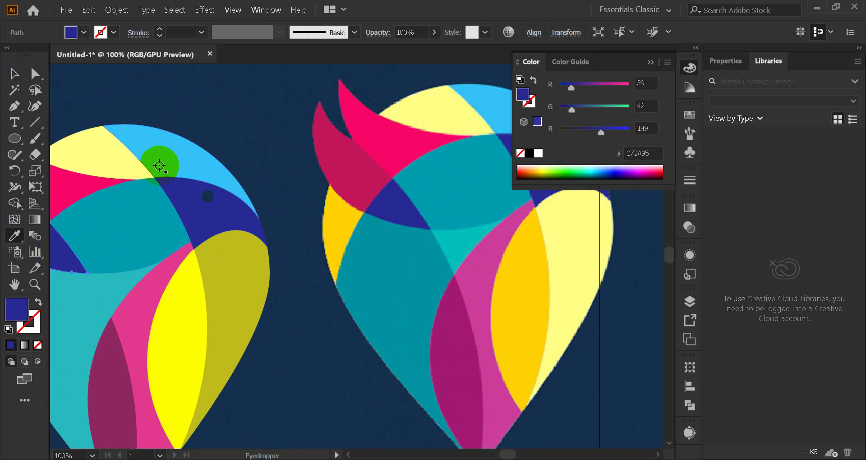
left_click(14, 74)
left_click(192, 115)
Step: Recolor the pink wing section with the orchid pink (#CC3D9A) sampled from the reference logo
scroll(228, 201, "down", 3)
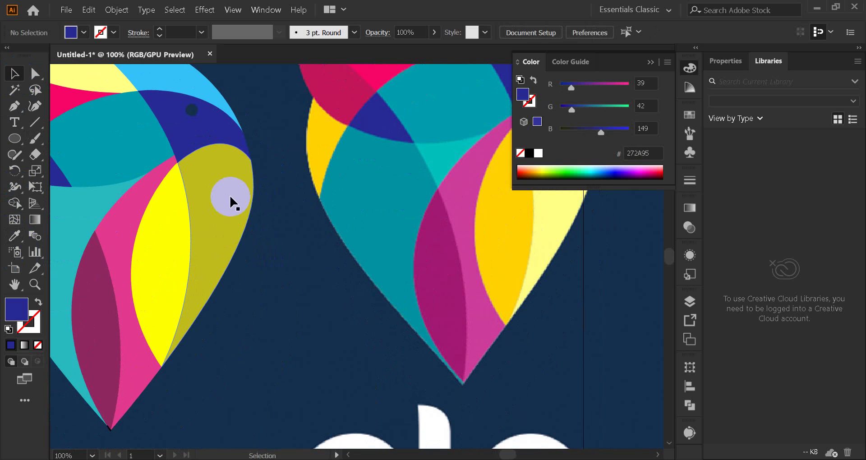
left_click(122, 236)
left_click(14, 235)
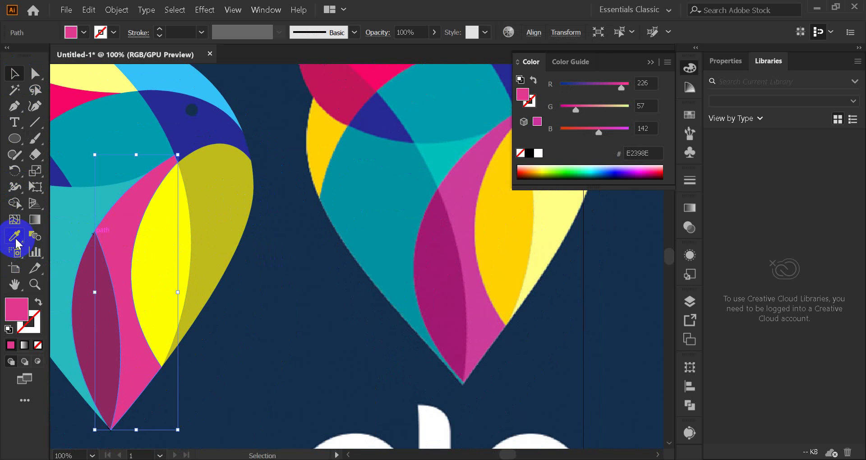
left_click(14, 73)
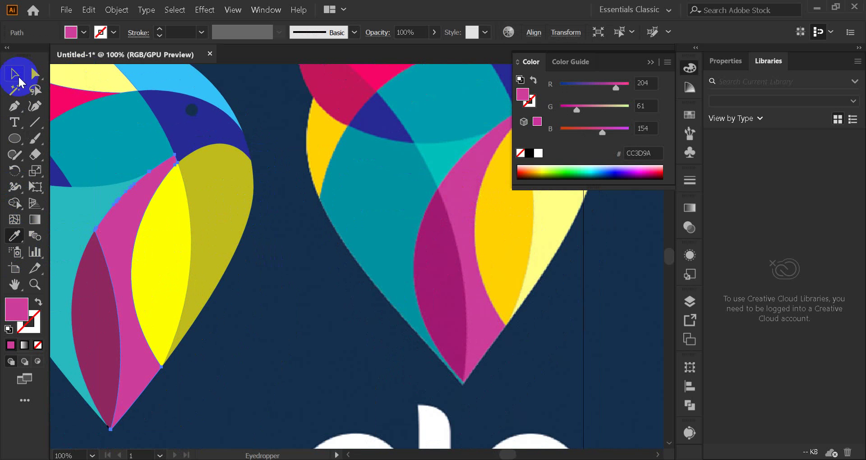
left_click(232, 178)
Step: Recolor the dark maroon sliver beside the pink wing section with the reference logo's deep magenta (#A21A72)
left_click(84, 310)
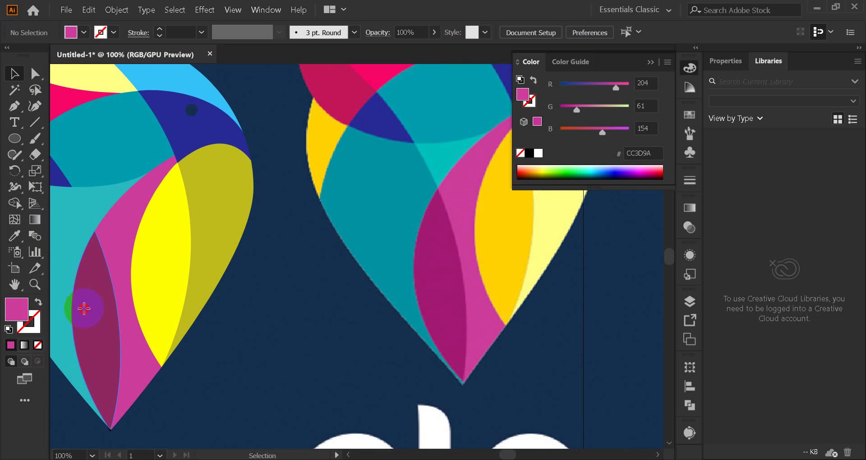
left_click(15, 235)
left_click(415, 251)
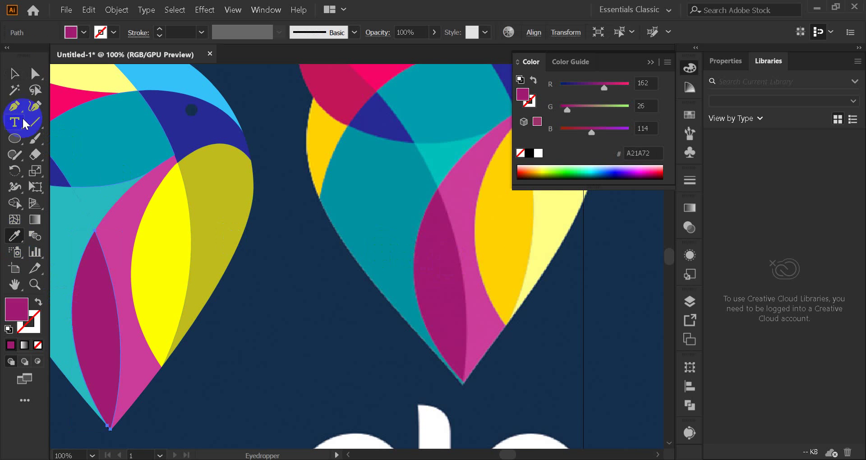
Step: Recolor the light turquoise piece above the magenta sliver with the turquoise (#01C0BB) sampled from the reference logo
left_click(14, 75)
left_click(275, 107)
left_click(95, 201)
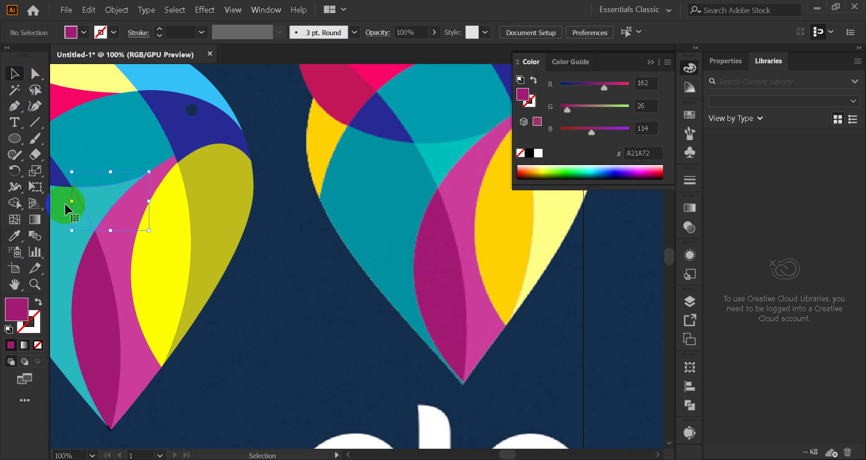
left_click(15, 236)
left_click(442, 158)
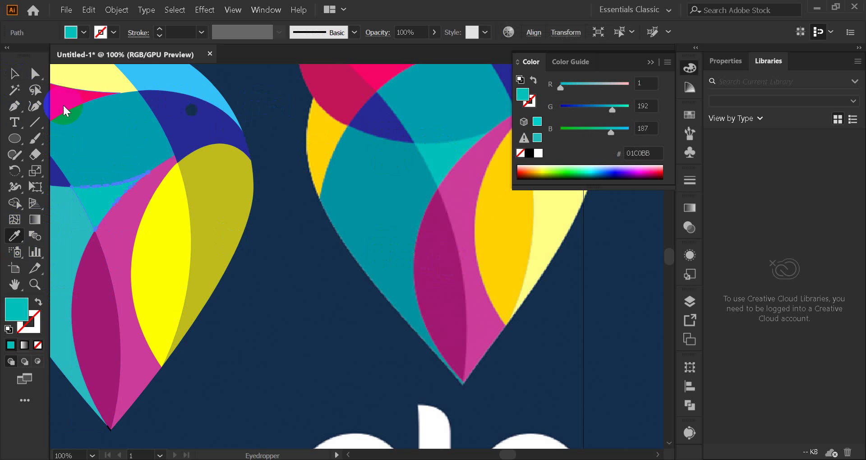
left_click(14, 73)
left_click(266, 106)
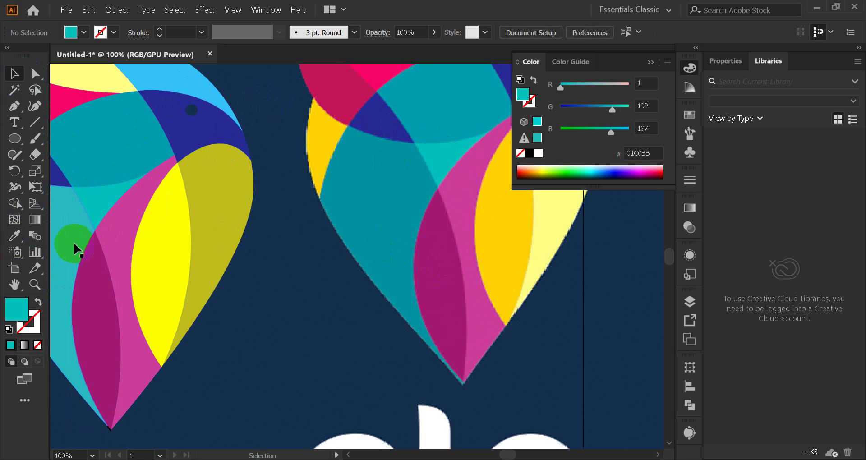
Step: Recolor the large light-teal body shape beside the magenta sliver with the reference logo's darker teal (#0092A1)
left_click(66, 243)
left_click(14, 236)
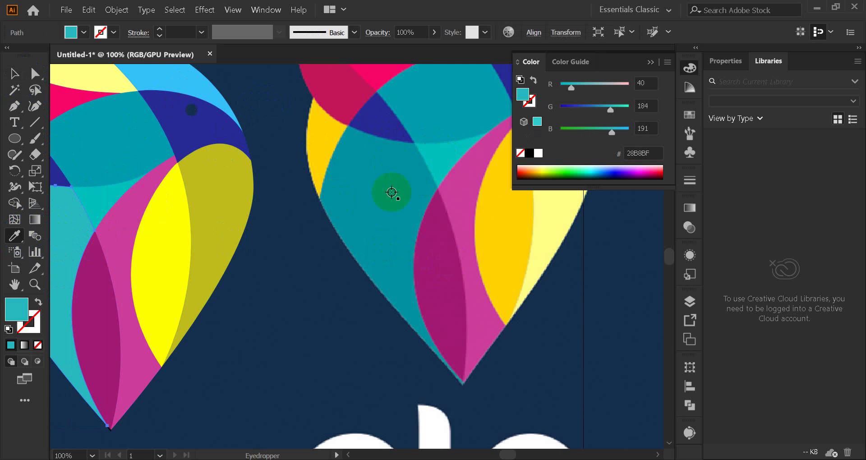
left_click(388, 194)
left_click(14, 74)
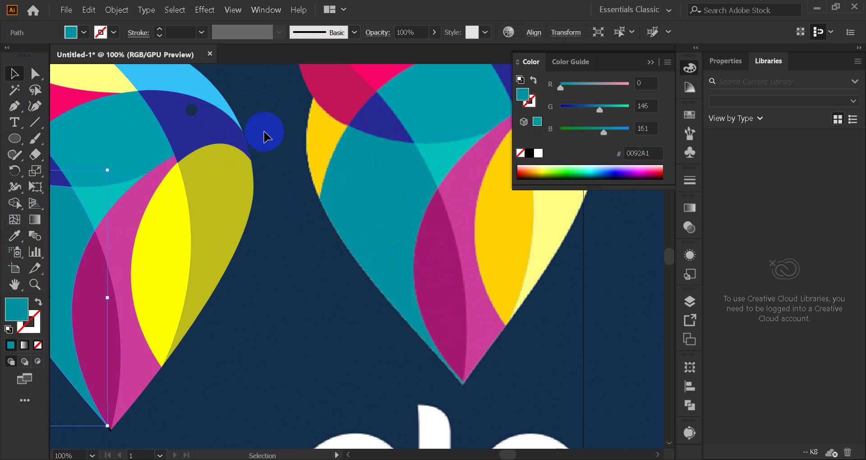
left_click(291, 118)
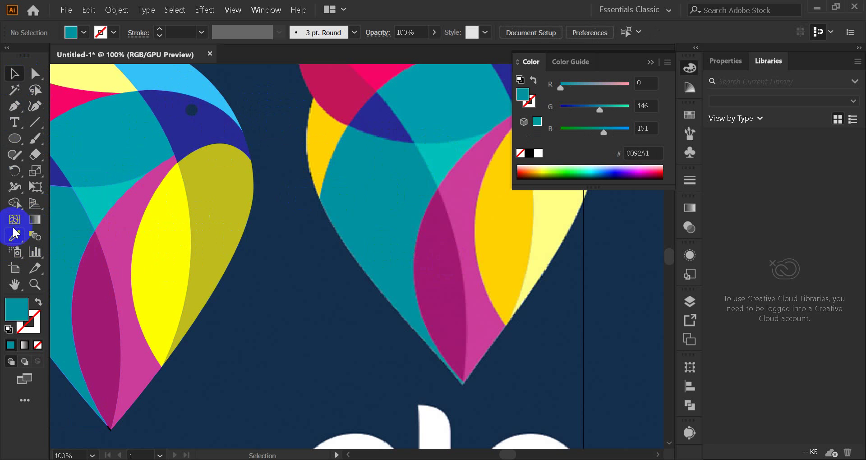
Step: Recolor the olive chest shape under the beak with the reference logo's pale yellow (#FFFF85)
left_click(207, 219)
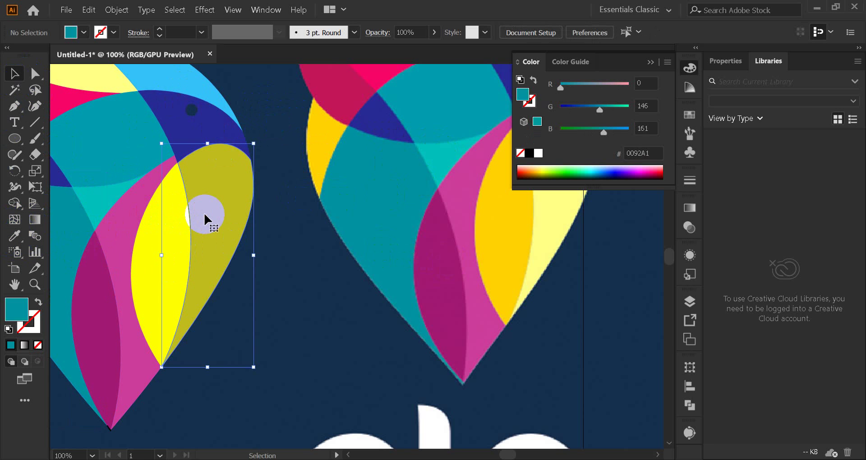
left_click(15, 236)
left_click(576, 232)
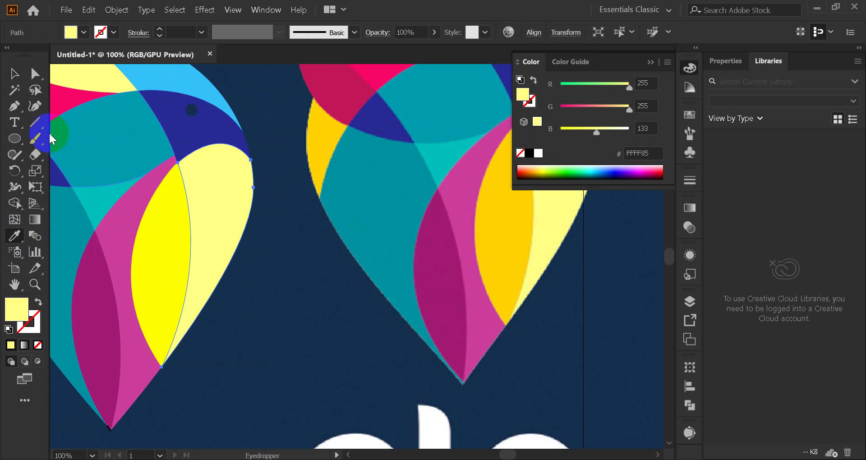
left_click(18, 77)
left_click(263, 102)
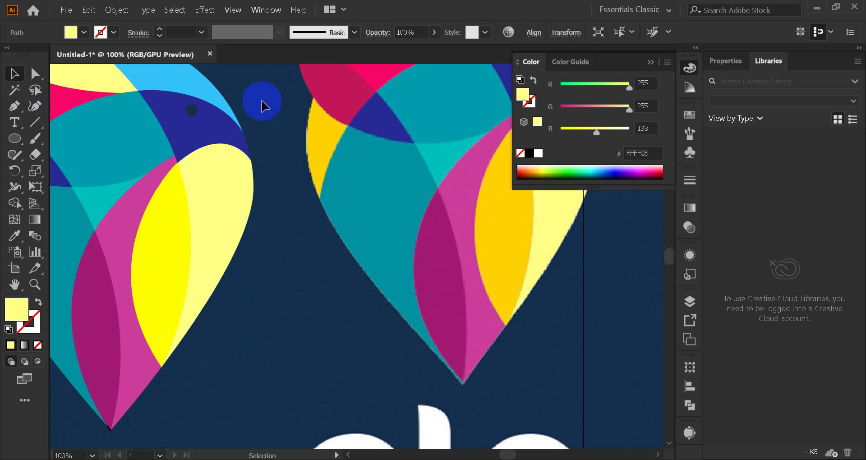
Step: Recolor the bright yellow chest section beside the pink wing with the reference logo's golden yellow (#FFD101)
left_click(175, 247)
left_click(15, 235)
left_click(513, 223)
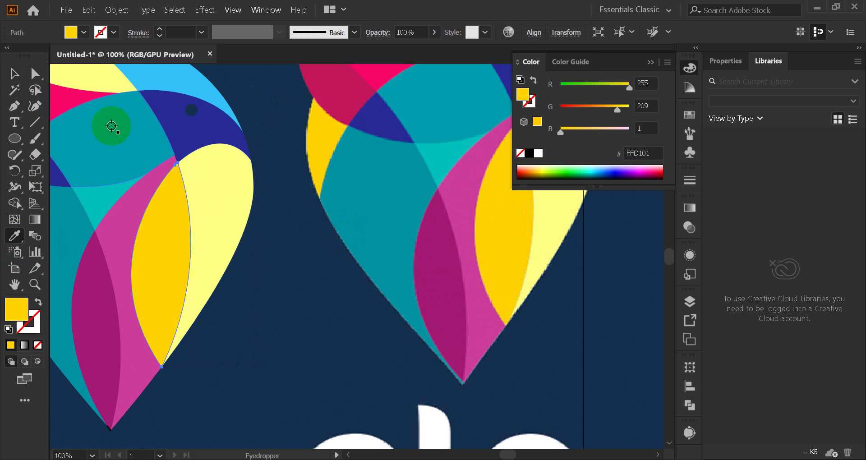
left_click(272, 119)
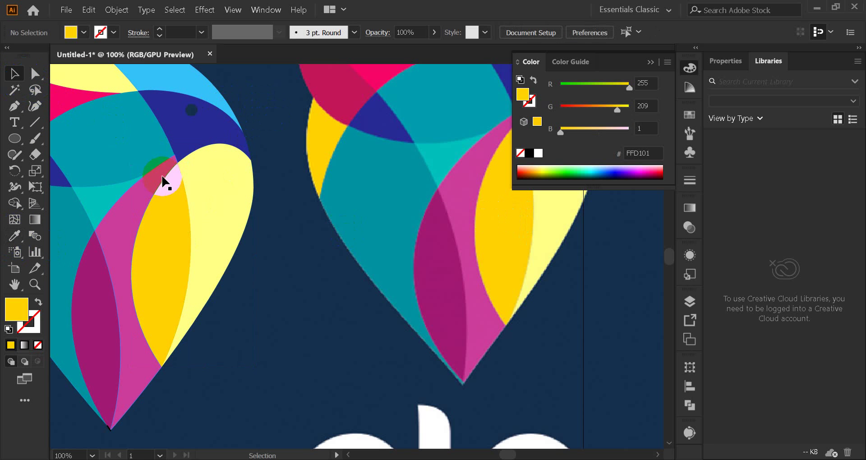
Step: Move the reference logo image off the artboard to its right side, leaving the traced bird alone on the white artboard
scroll(174, 185, "down", 4)
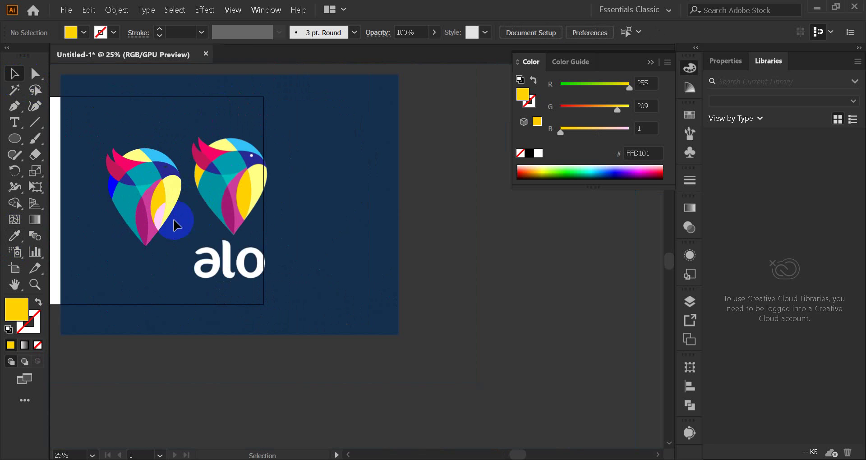
scroll(135, 185, "up", 2)
scroll(156, 185, "down", 2)
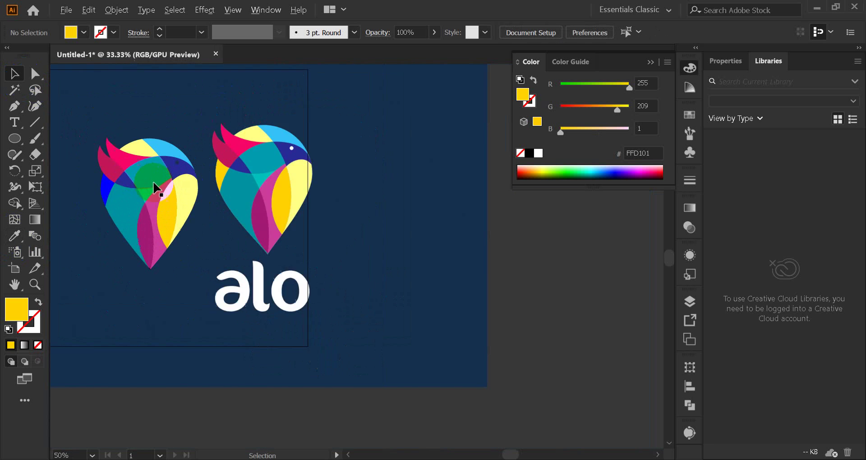
left_click_drag(159, 224, 107, 255)
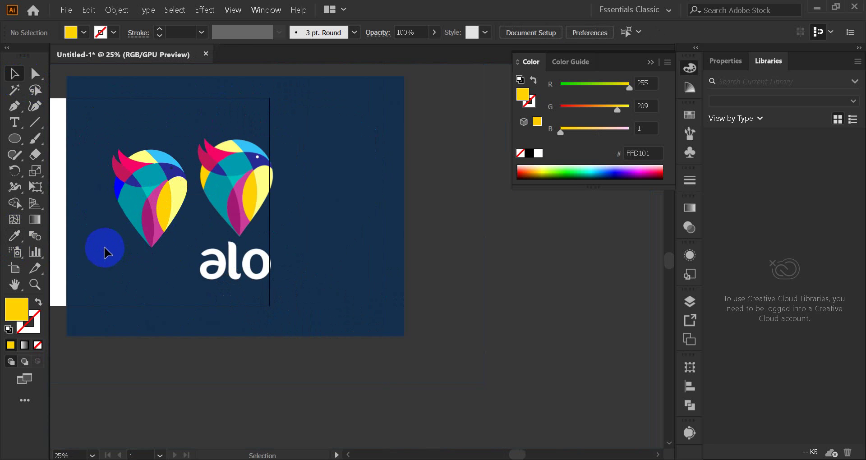
scroll(188, 167, "up", 6)
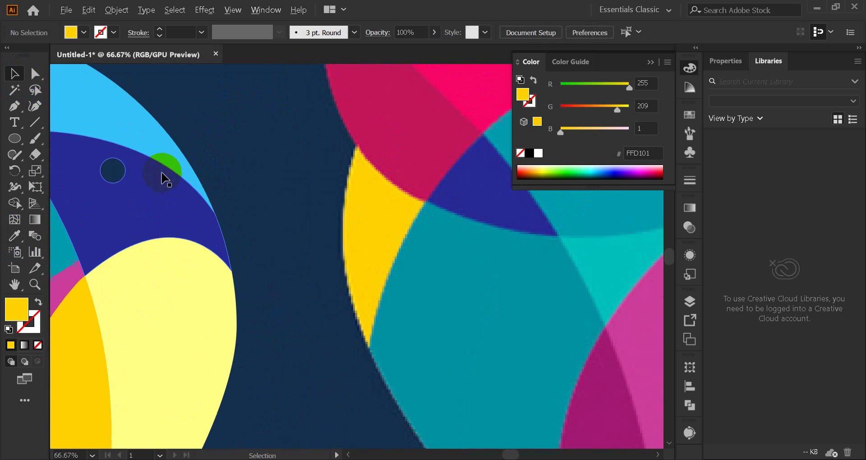
scroll(96, 175, "up", 2)
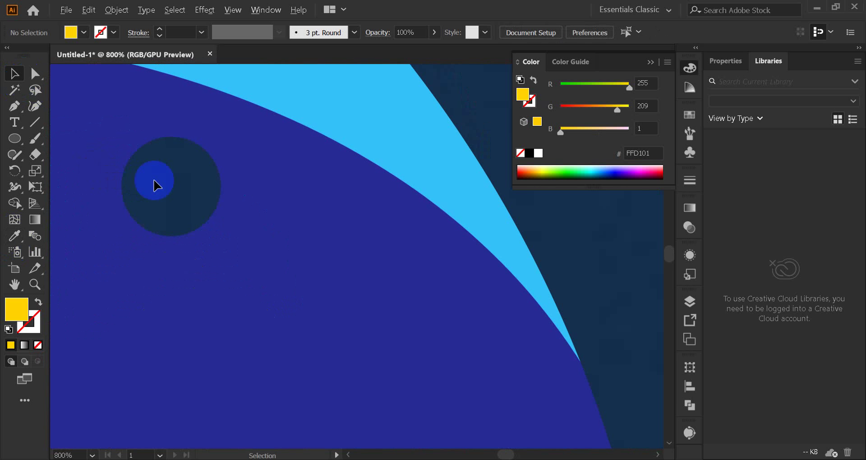
scroll(178, 197, "down", 8)
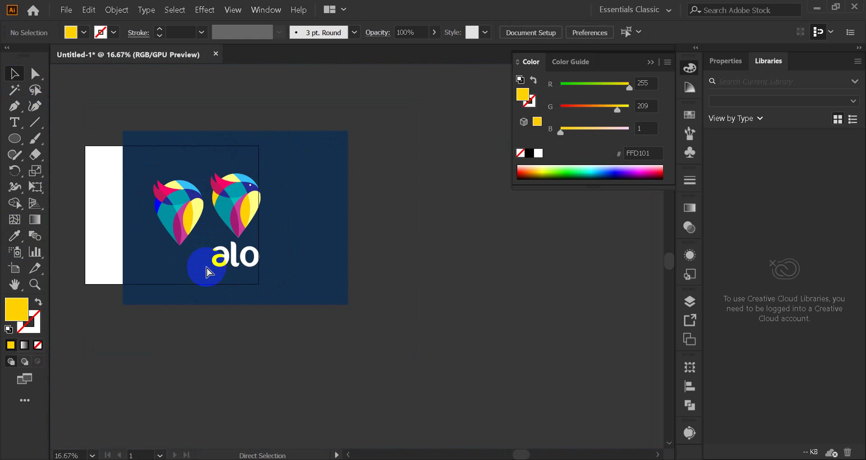
left_click(206, 273)
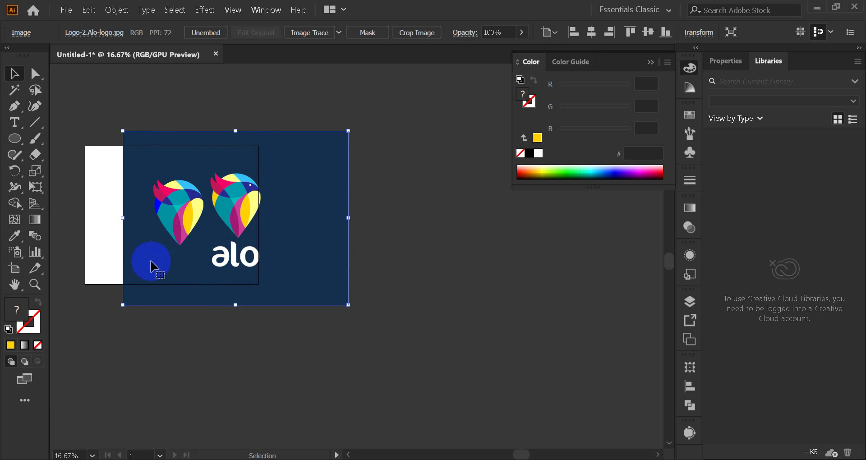
left_click_drag(151, 265, 287, 263)
scroll(189, 198, "up", 3)
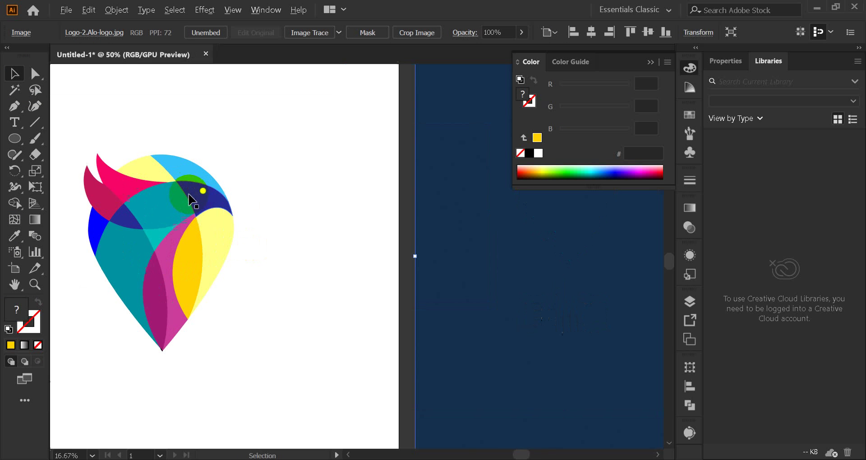
scroll(170, 206, "down", 2)
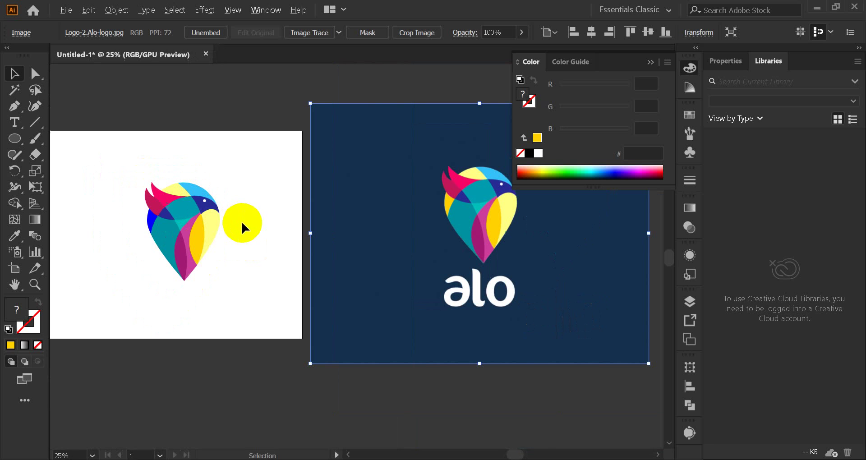
Step: Recolor the bright blue sliver at the back of the bird's head with the golden yellow (#FED000) sampled from the reference logo
left_click_drag(239, 226, 151, 220)
left_click(15, 235)
left_click(450, 198)
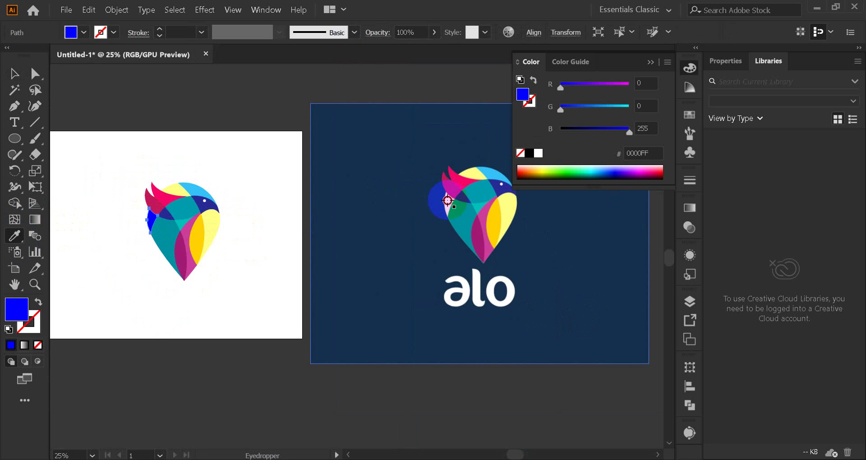
left_click(448, 200)
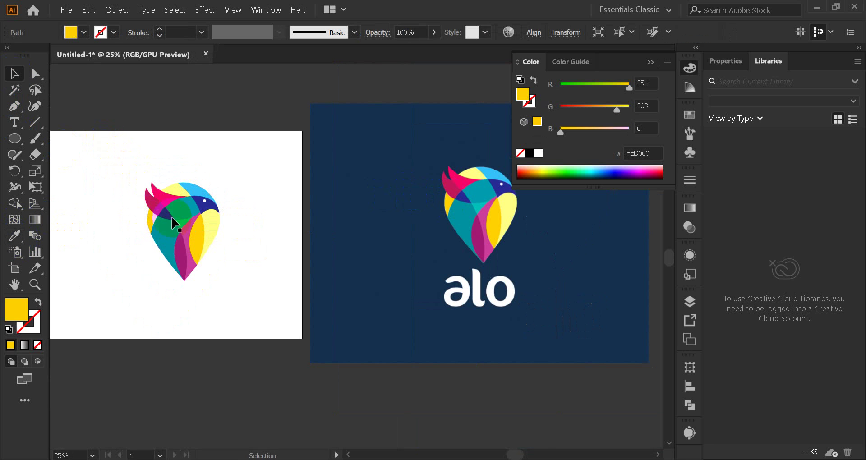
left_click(191, 274)
Step: Delete the stray black-stroked path at the pointed lower tip of the bird
scroll(147, 297, "up", 4)
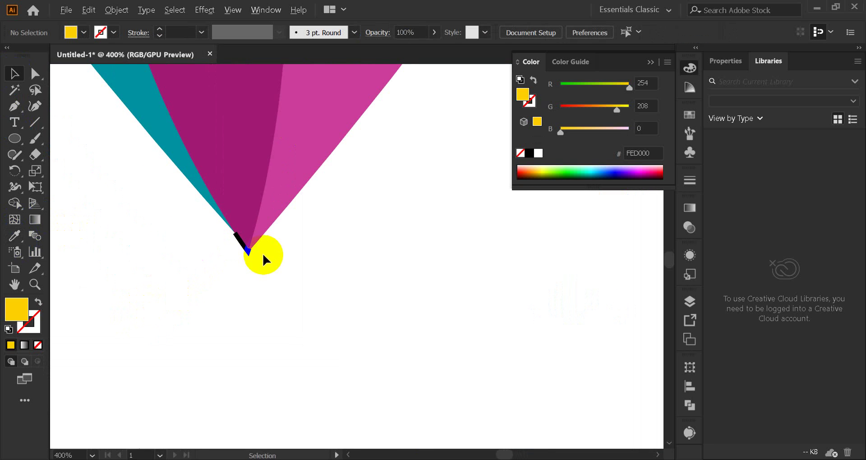
scroll(263, 254, "up", 5)
scroll(150, 223, "up", 2)
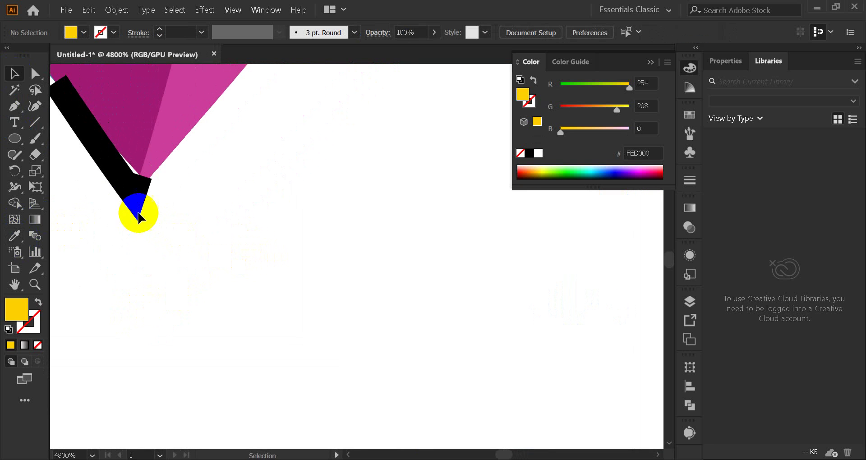
scroll(139, 218, "down", 2)
left_click(129, 194)
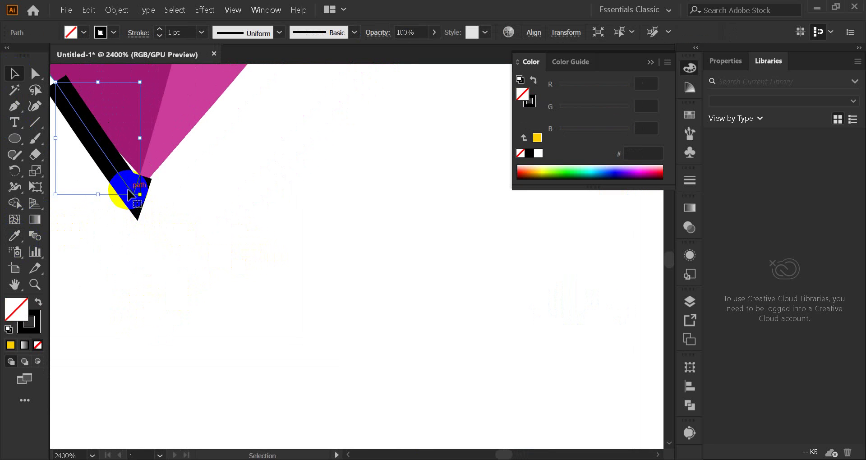
key("Delete")
scroll(164, 193, "down", 8)
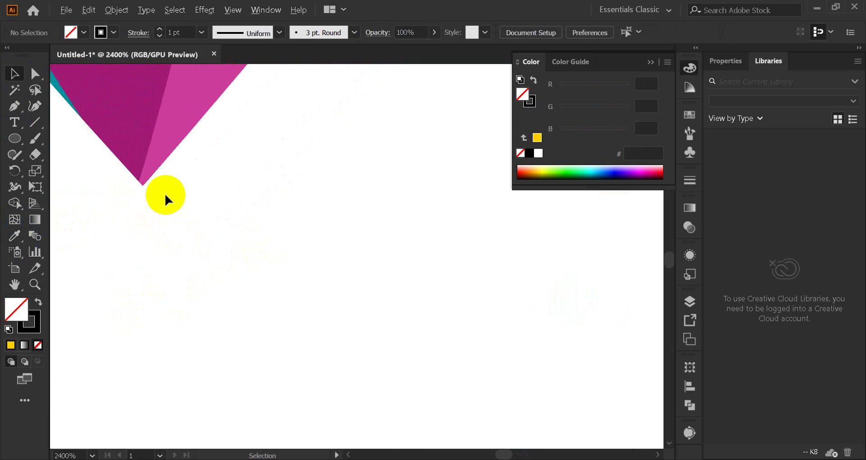
scroll(167, 204, "down", 2)
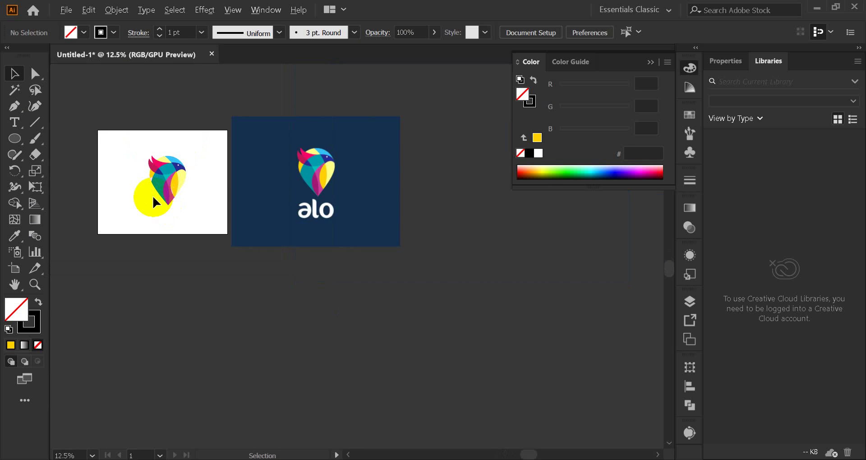
Step: Inspect the recolored bird's shapes and edges up close, then the whole logo beside the reference
scroll(153, 196, "up", 8)
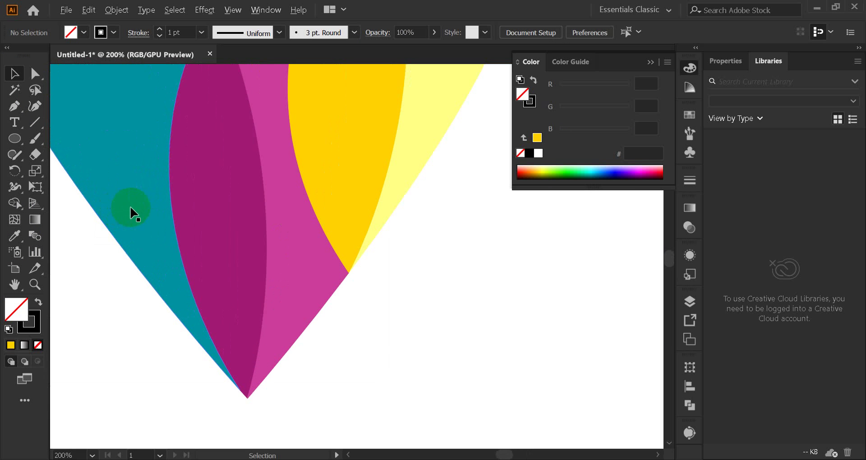
scroll(179, 207, "down", 3)
scroll(158, 189, "up", 2)
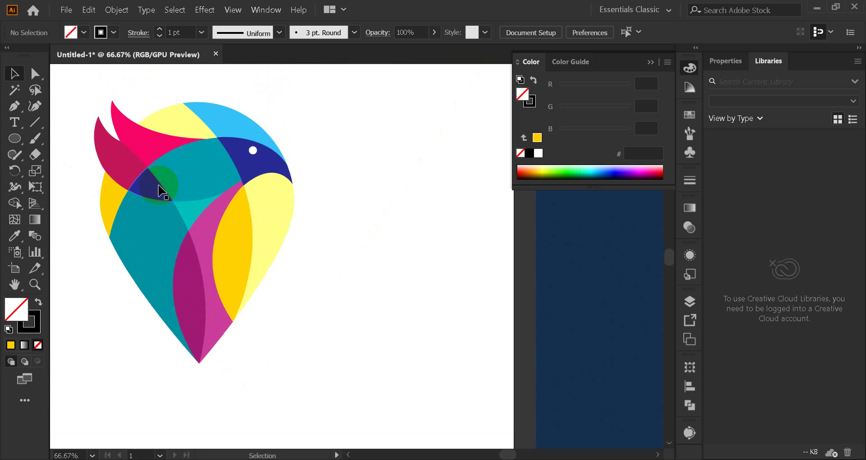
scroll(187, 183, "up", 3)
scroll(187, 183, "down", 7)
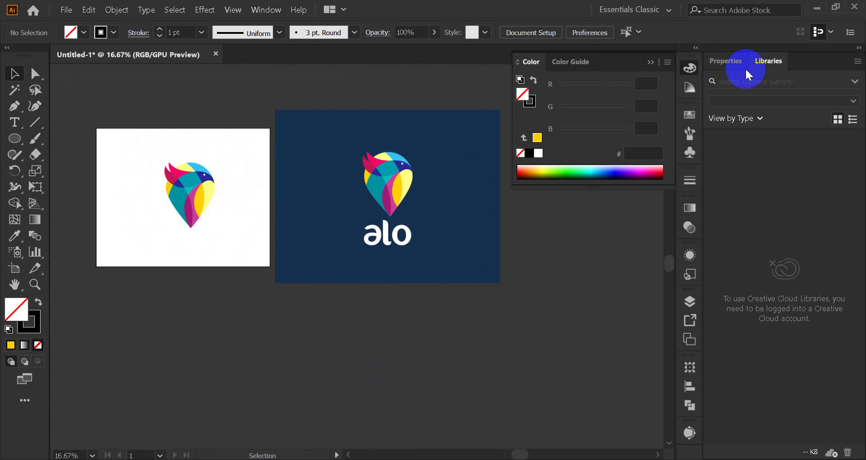
Step: Show the document properties, collapse the floating color controls, and bring the bird and the reference logo into view together
left_click(725, 60)
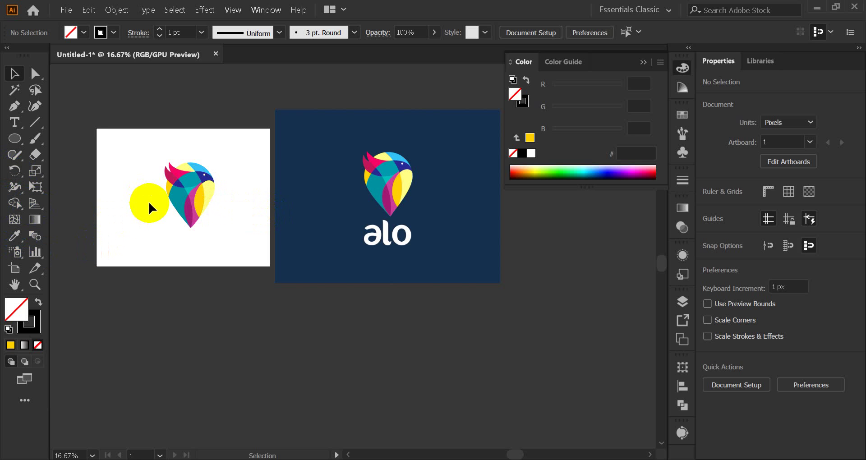
scroll(152, 189, "up", 4)
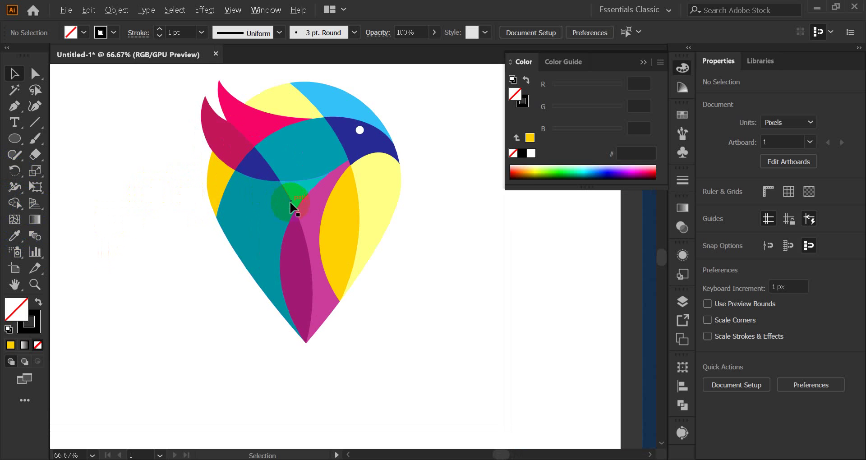
left_click(642, 68)
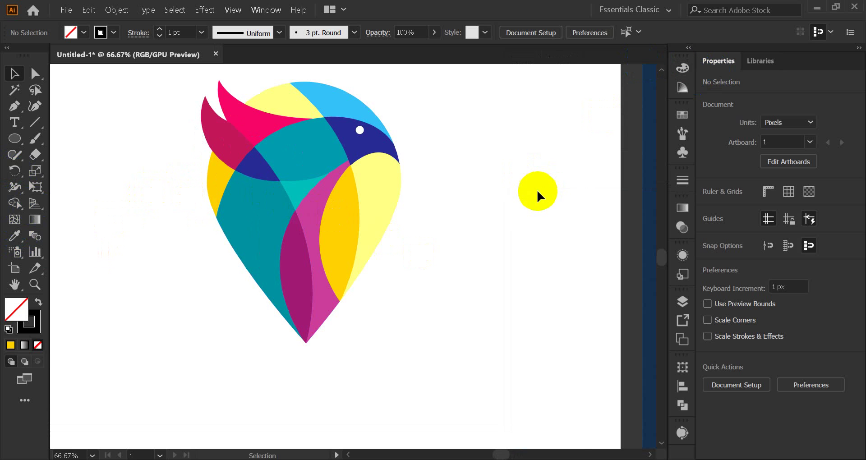
scroll(433, 242, "right", 5)
scroll(361, 271, "down", 2)
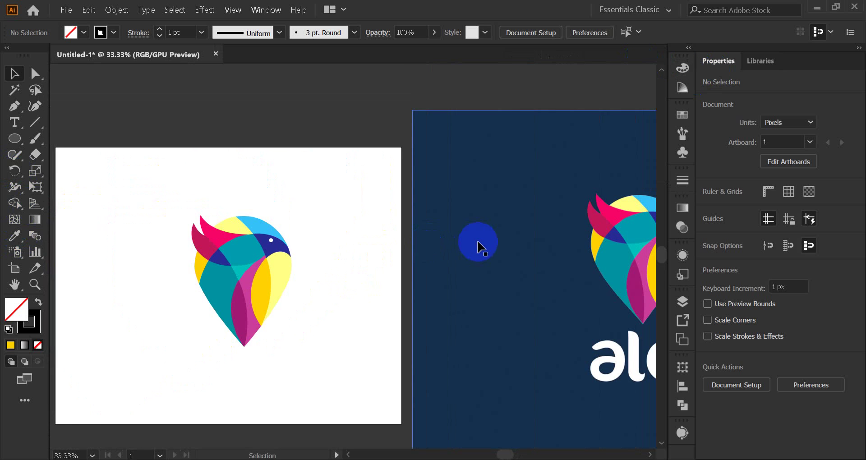
scroll(469, 244, "right", 3)
scroll(469, 244, "down", 1)
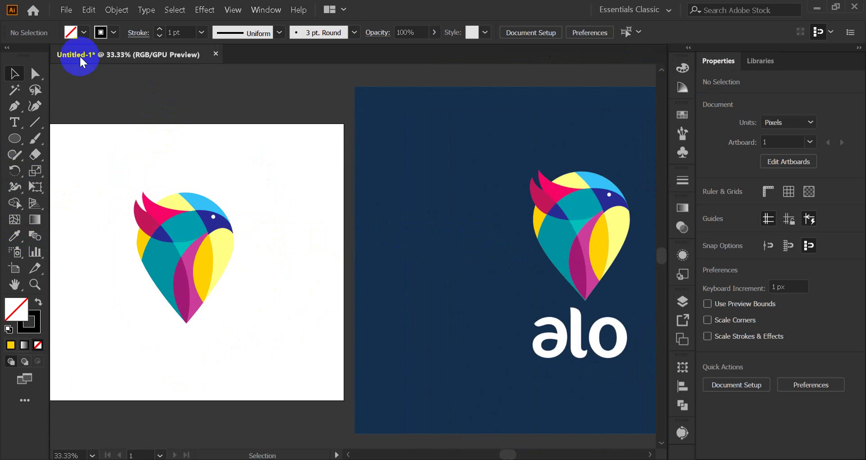
Step: Create a new landscape document of 1000 x 800 px with one artboard
left_click(66, 10)
left_click(82, 38)
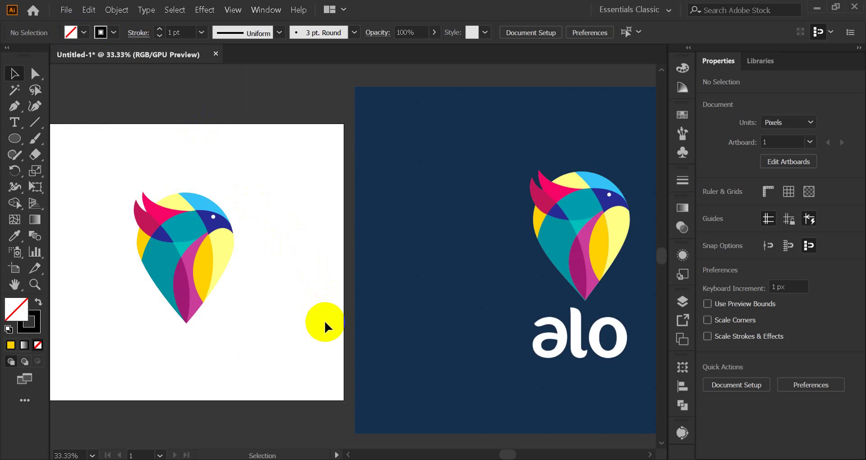
key("ctrl+n")
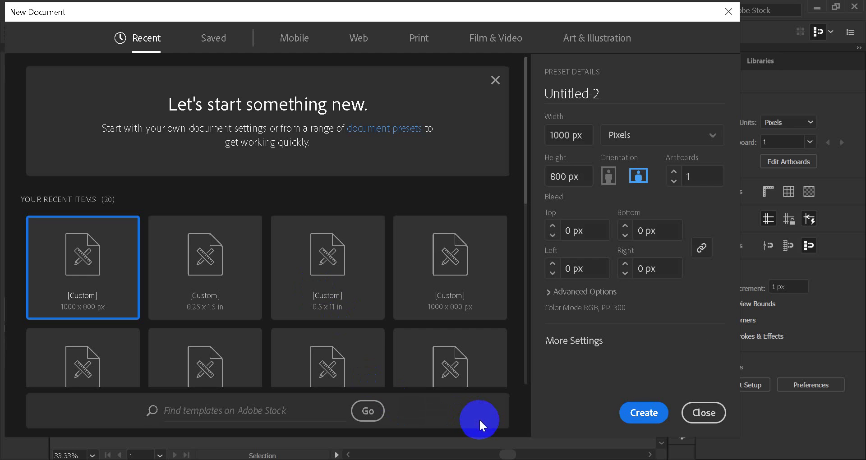
left_click(645, 412)
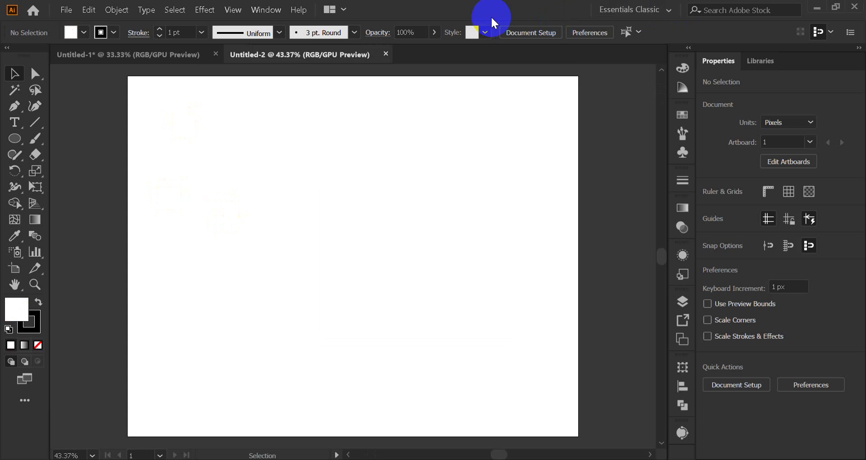
Step: Switch to File Explorer and open the HW-29 folder inside Adobe illustrator on the FREELANCE (G:) drive
left_click_drag(494, 23, 502, 158)
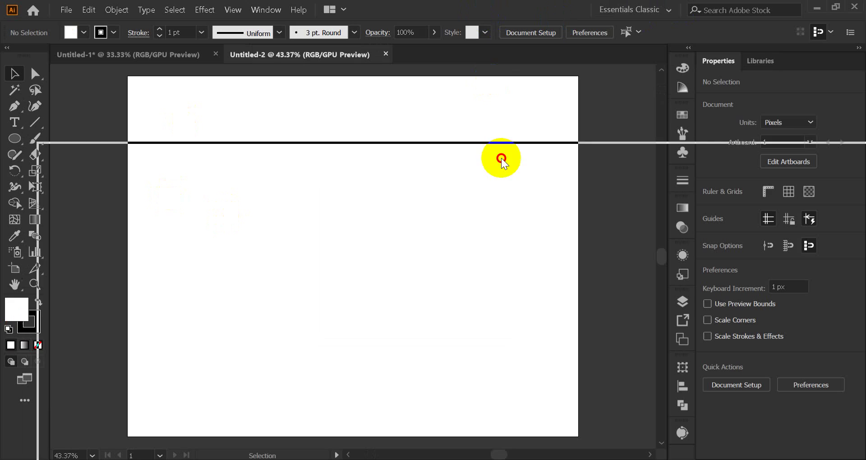
left_click(27, 22)
double_click(28, 22)
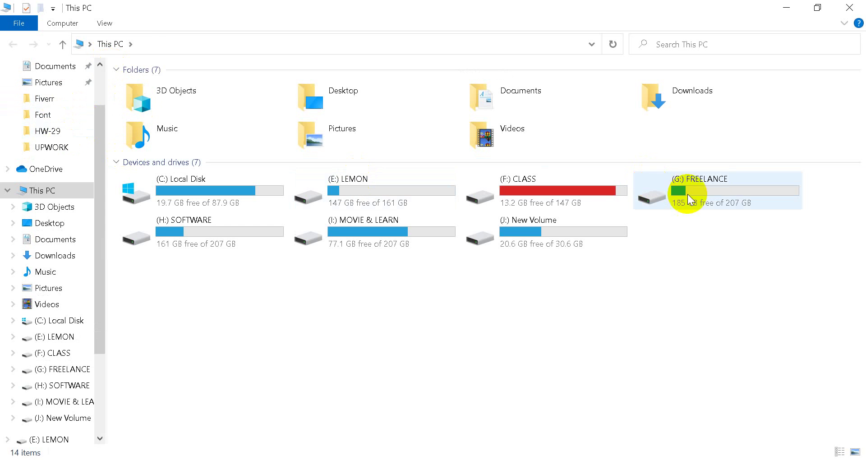
double_click(717, 194)
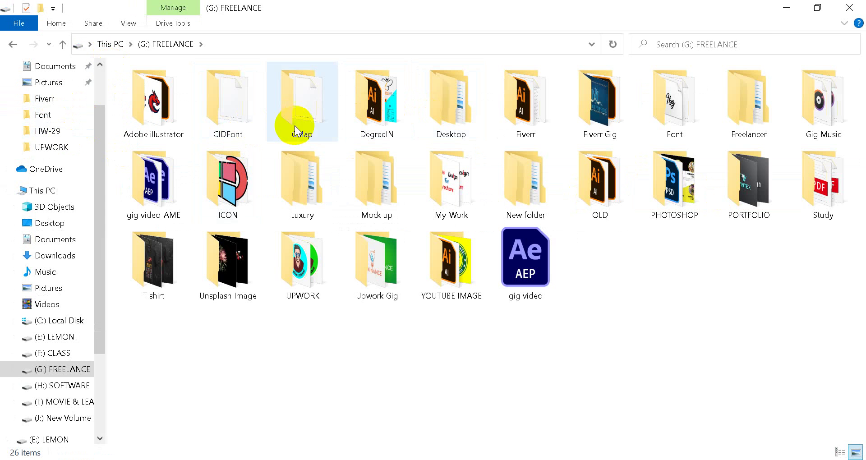
double_click(158, 108)
double_click(454, 102)
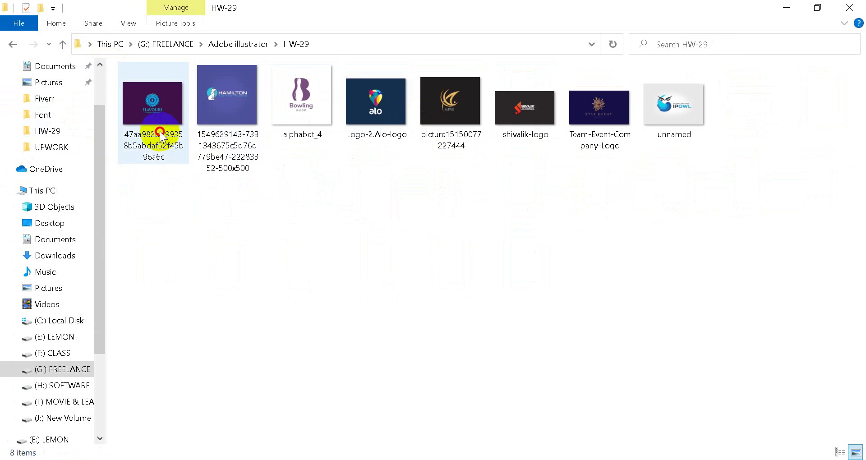
Step: Place the purple Flavours logo image from the HW-29 folder in the new Illustrator document and maximize the window
left_click_drag(155, 100, 420, 345)
left_click(426, 180)
double_click(426, 181)
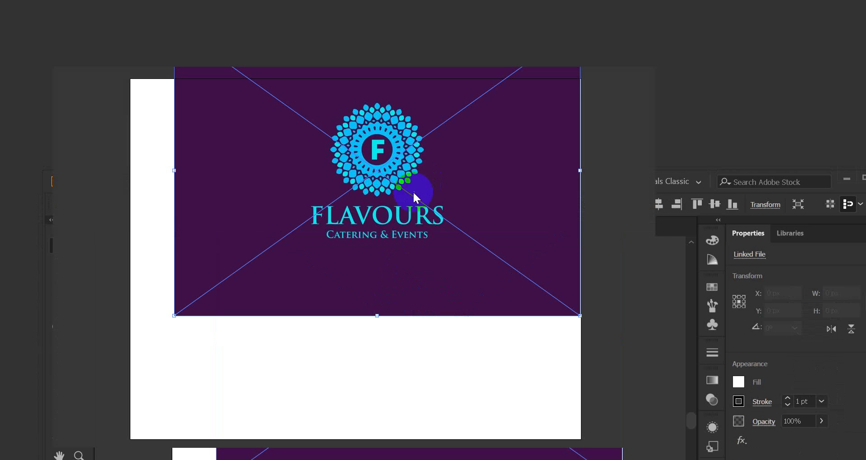
Step: Move the Flavours logo image down over the artboard and embed it in the document
left_click_drag(373, 145, 371, 270)
scroll(371, 270, "up", 4)
left_click(230, 34)
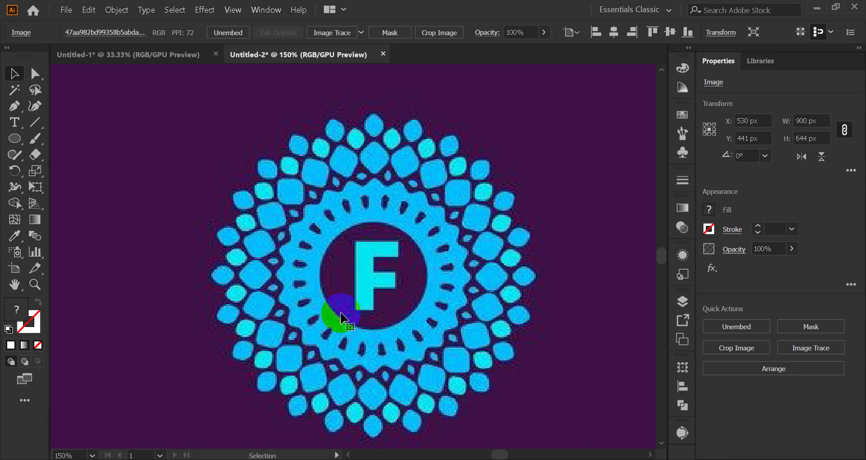
Step: Draw a circle about 68 px in diameter from the emblem's centre, covering the dark disc behind the letter F
left_click(14, 138)
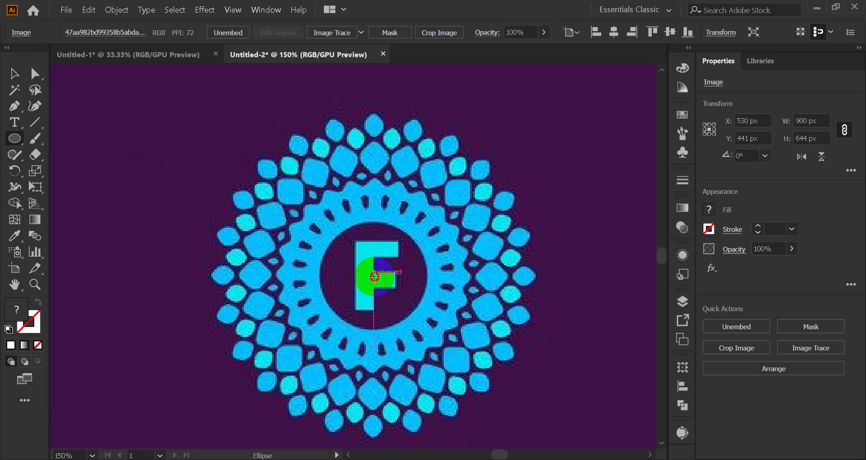
left_click_drag(374, 277, 423, 330)
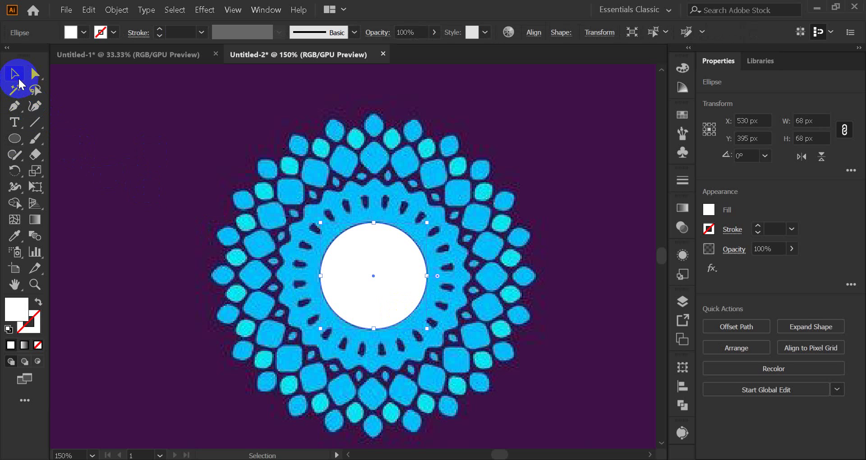
left_click(189, 131)
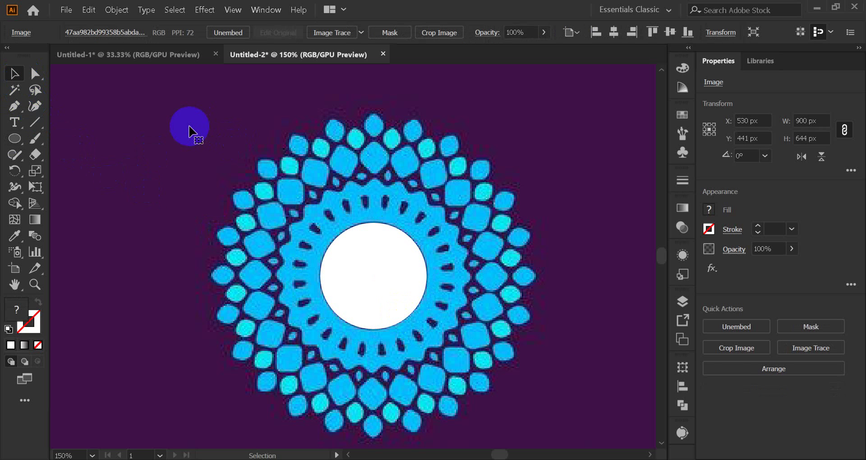
left_click(304, 159)
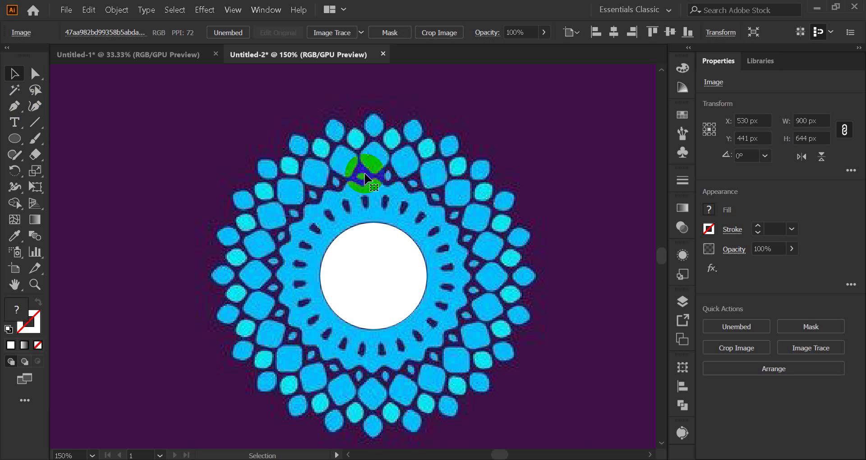
scroll(404, 181, "up", 3)
scroll(250, 195, "down", 2)
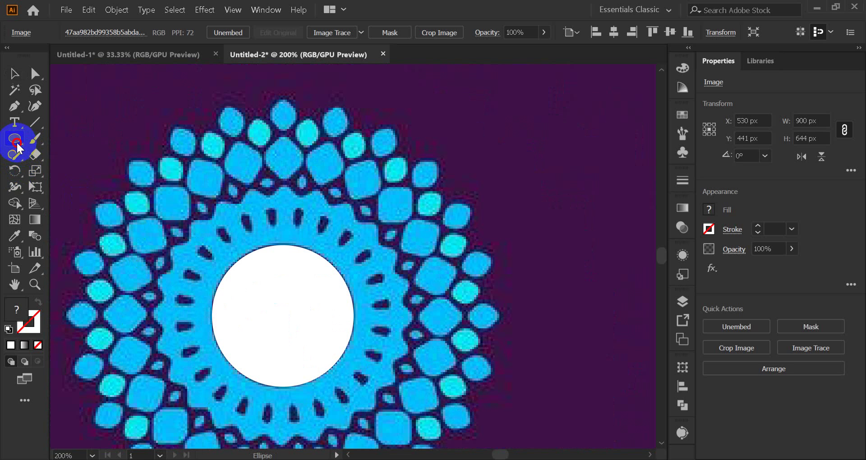
left_click_drag(18, 147, 60, 141)
left_click(189, 174)
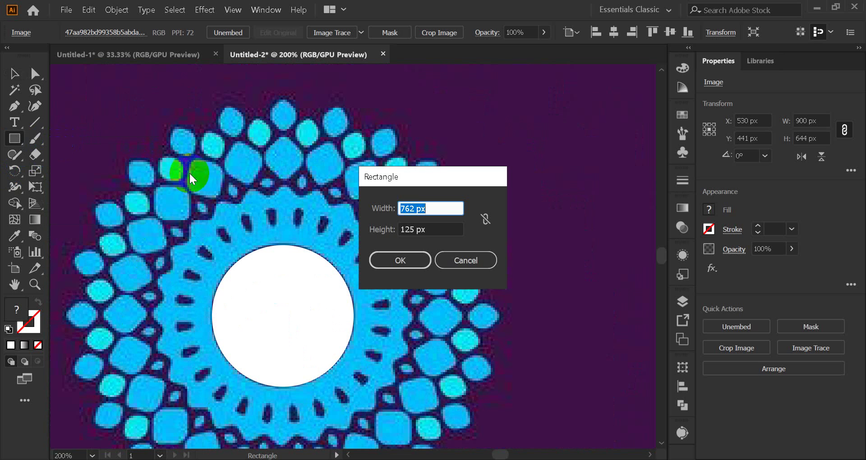
left_click(463, 271)
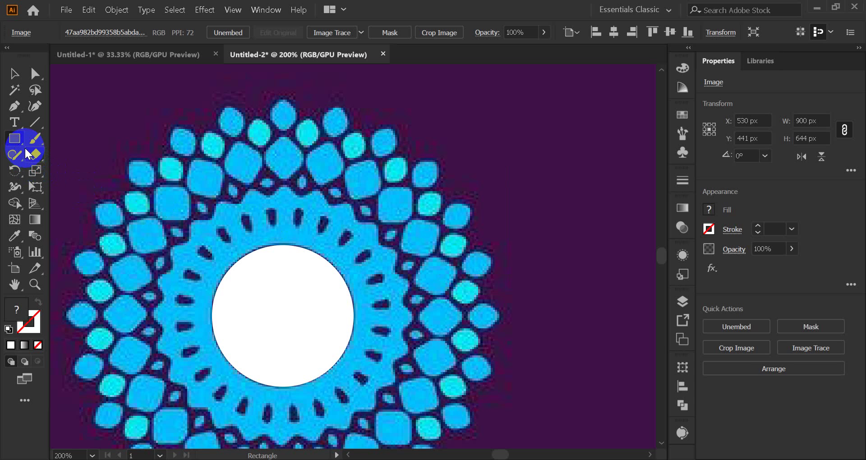
scroll(90, 147, "down", 2)
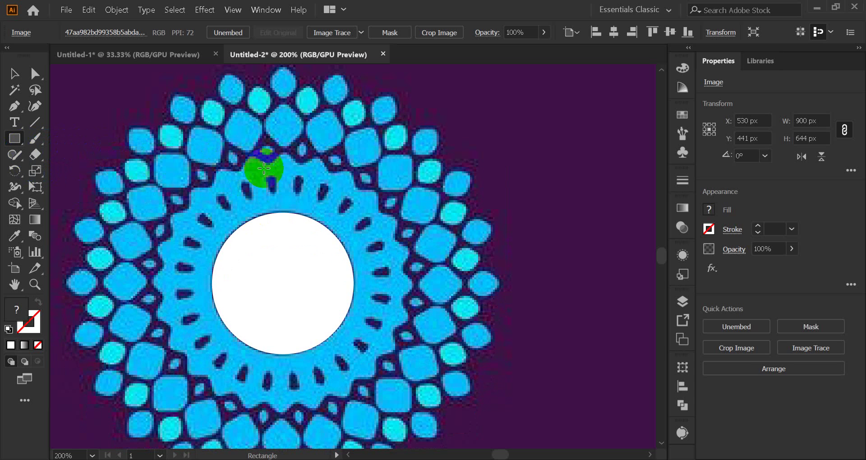
Step: Show the rulers and add a vertical guide through the white circle's centre
left_click(14, 79)
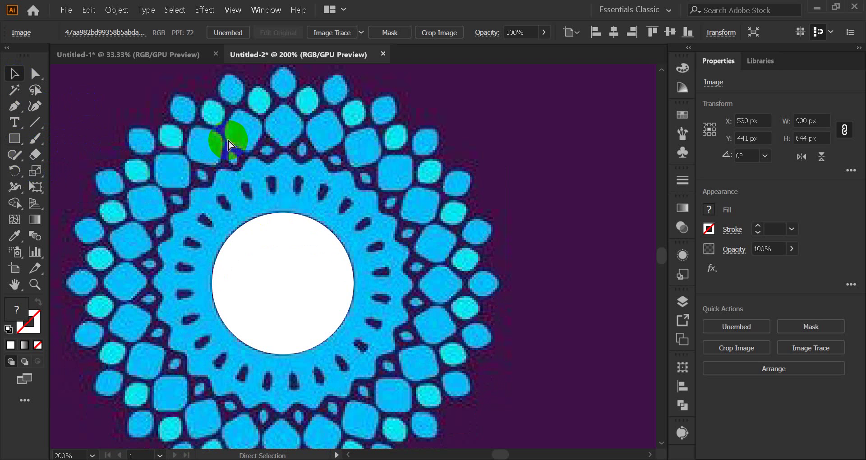
key("ctrl+r")
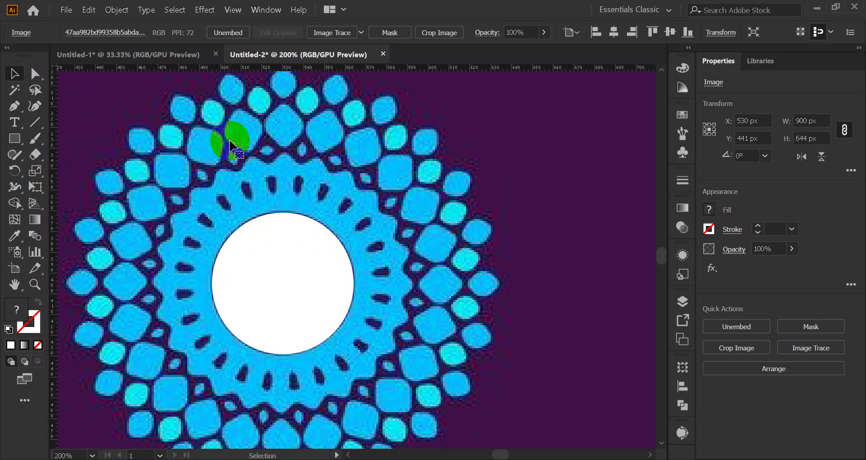
left_click(269, 259)
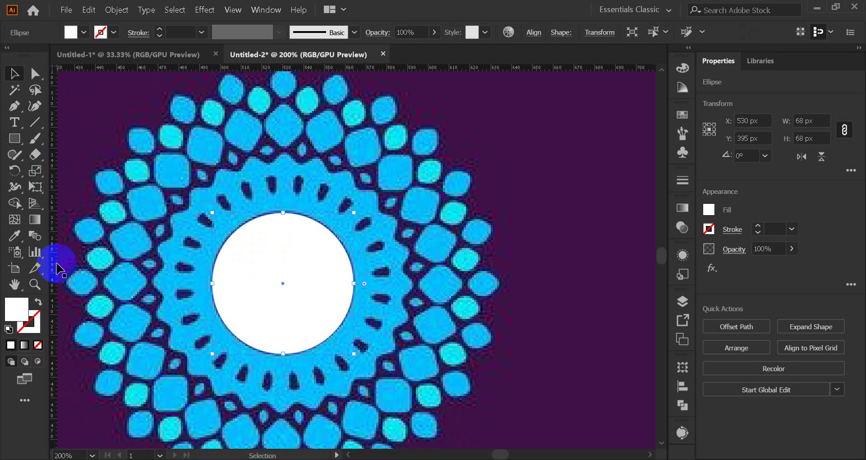
left_click_drag(57, 264, 283, 265)
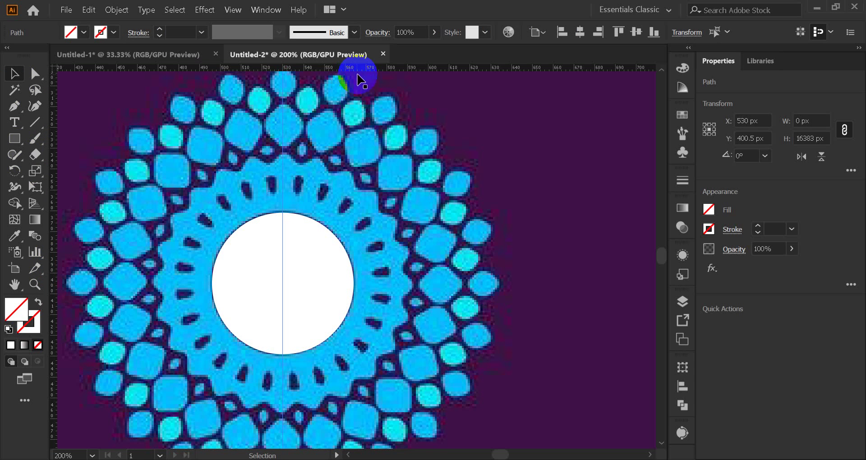
Step: Add a horizontal guide through the white circle's centre and clear the guide selection
left_click(306, 267)
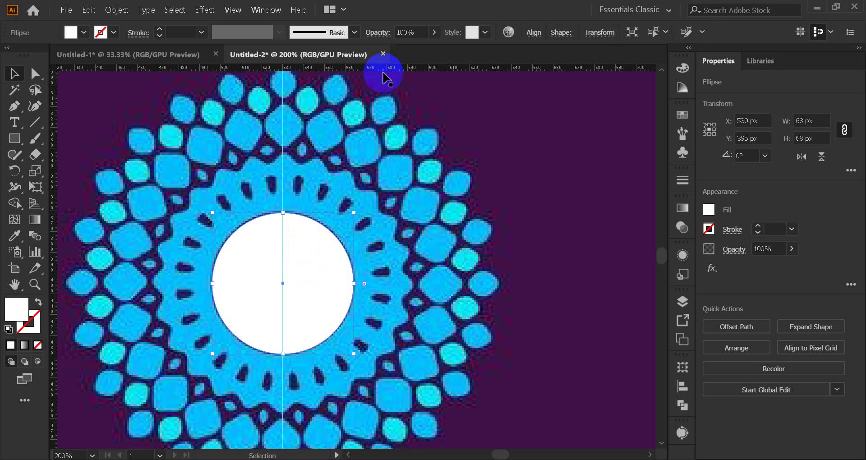
left_click_drag(384, 69, 374, 284)
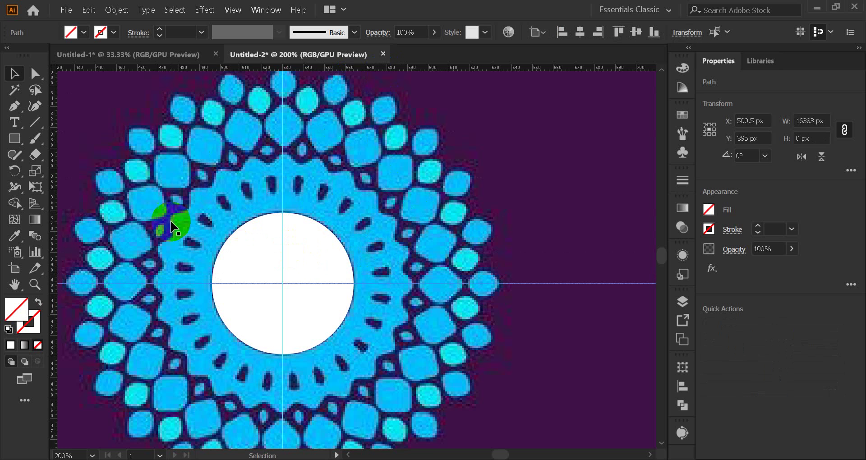
scroll(153, 208, "up", 1)
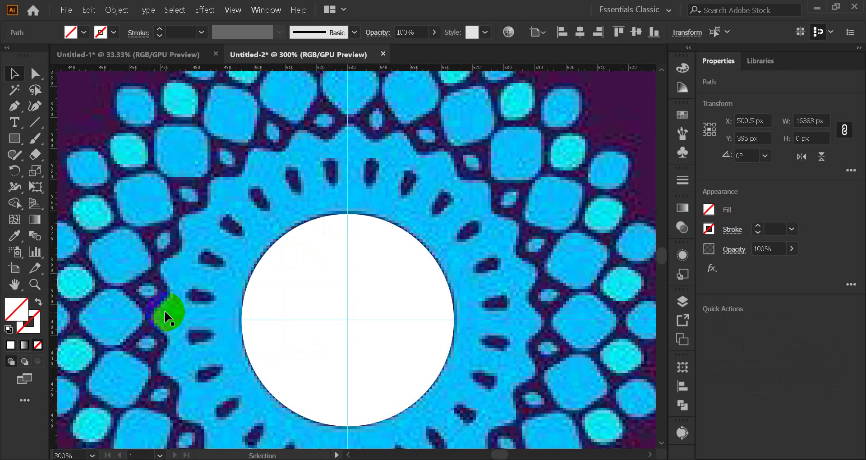
left_click(174, 281)
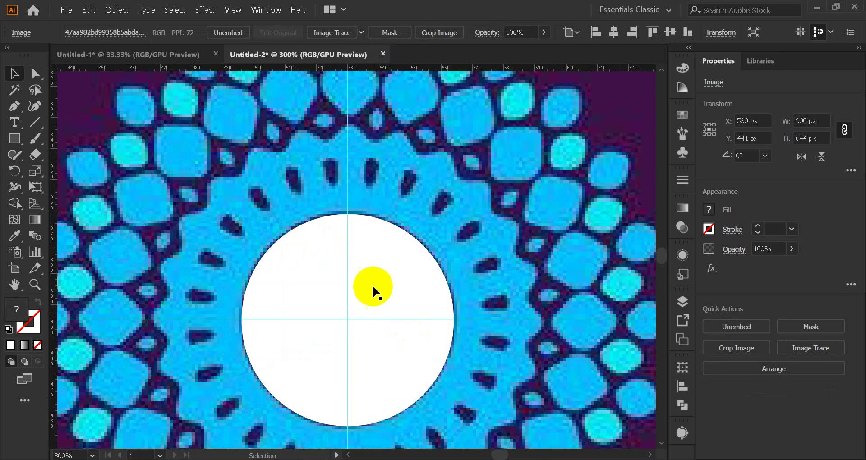
Step: Create a 24-point star with radii of 62.6639 px and 79.8741 px over the white circle
scroll(373, 290, "down", 2)
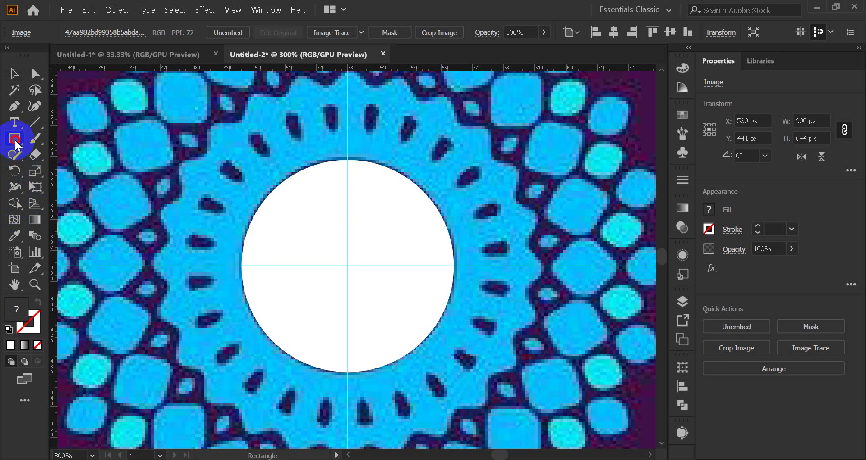
left_click_drag(15, 144, 64, 199)
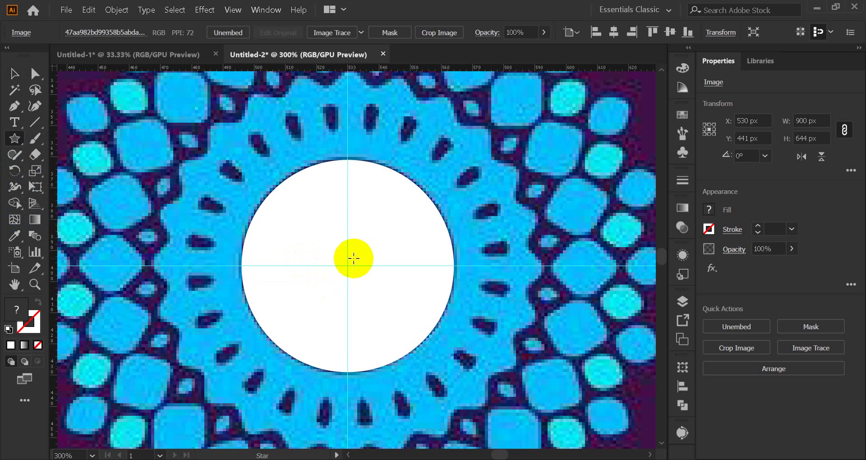
left_click(354, 259)
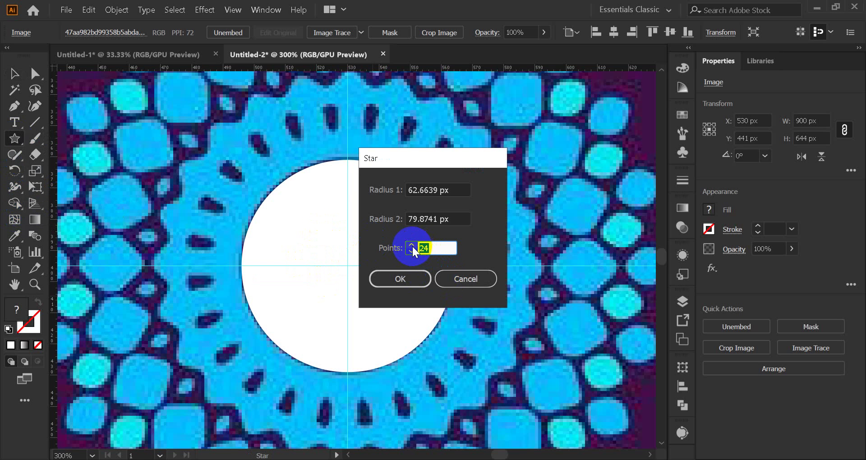
left_click(413, 248)
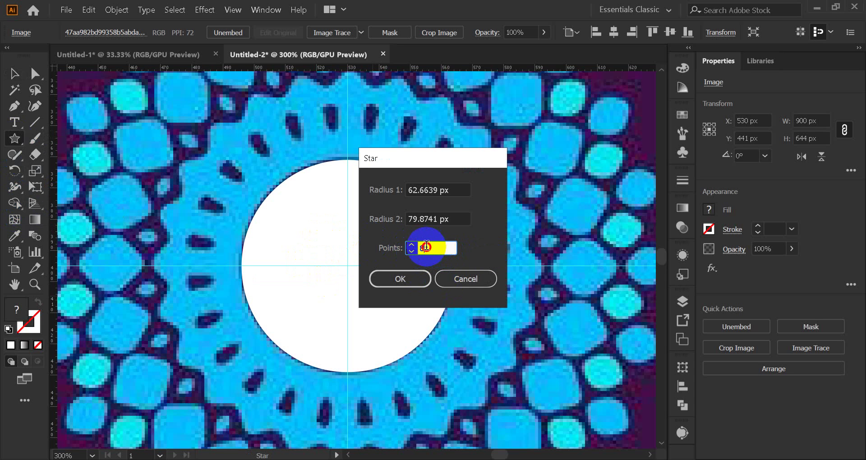
double_click(426, 247)
type("2")
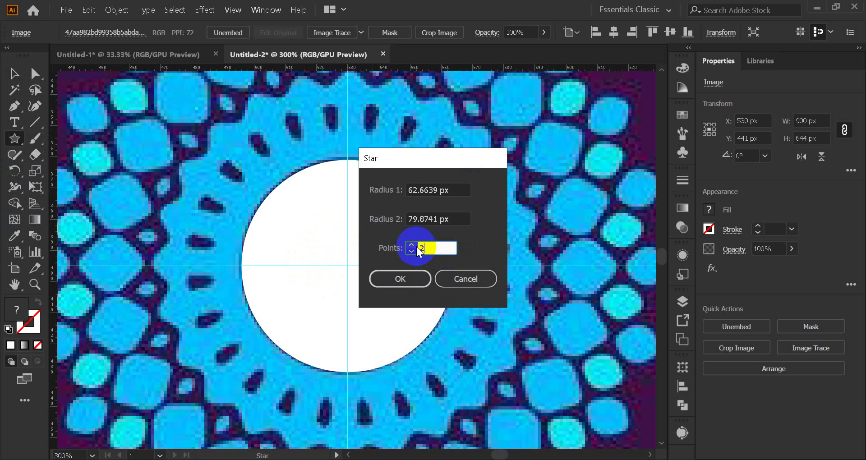
type("4")
left_click(418, 277)
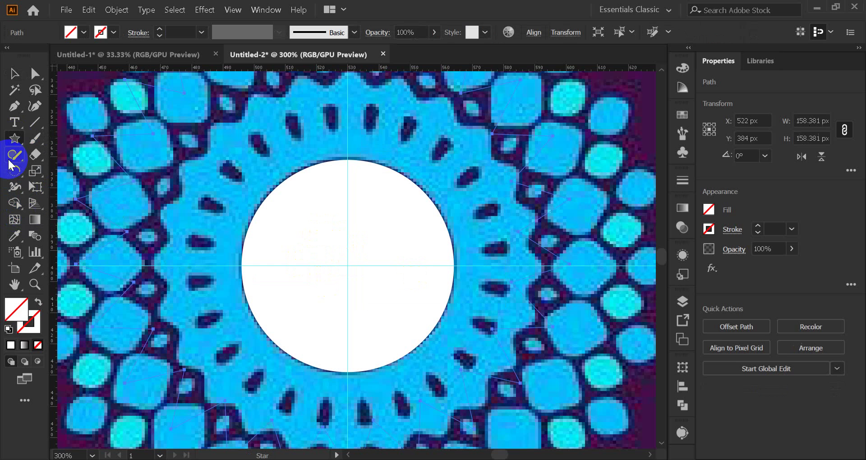
Step: Fill the new star with the black swatch and collapse the swatches
left_click(13, 75)
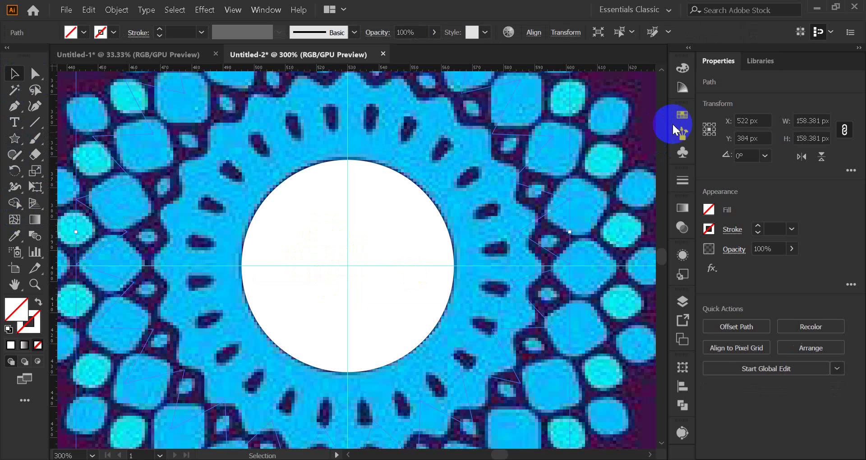
left_click(682, 115)
left_click(542, 150)
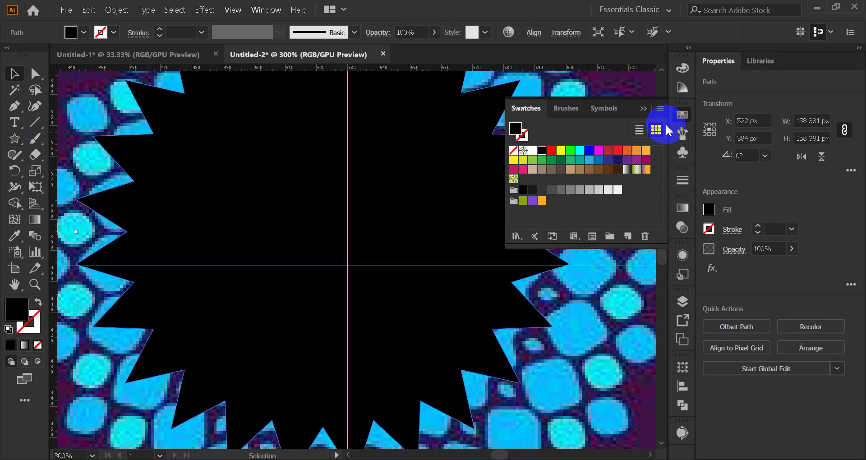
left_click(646, 110)
left_click(560, 252)
Step: Remove the black star from over the emblem, leaving the white circle and its guides
left_click(434, 324)
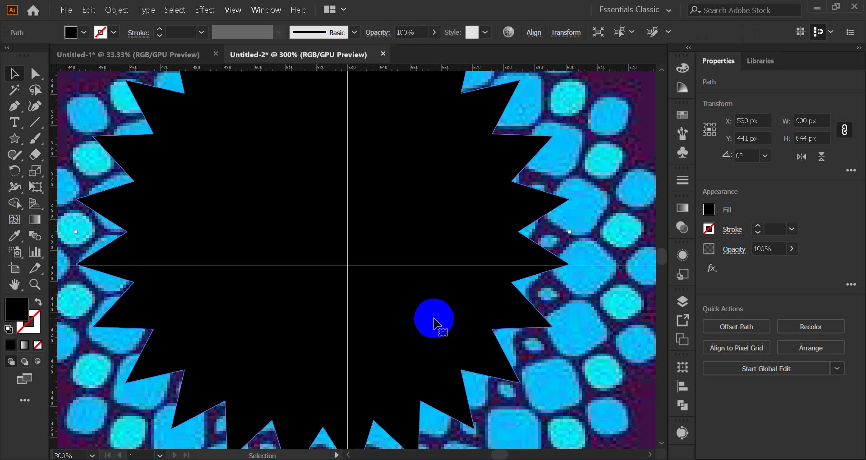
key("ctrl+z")
left_click(327, 266)
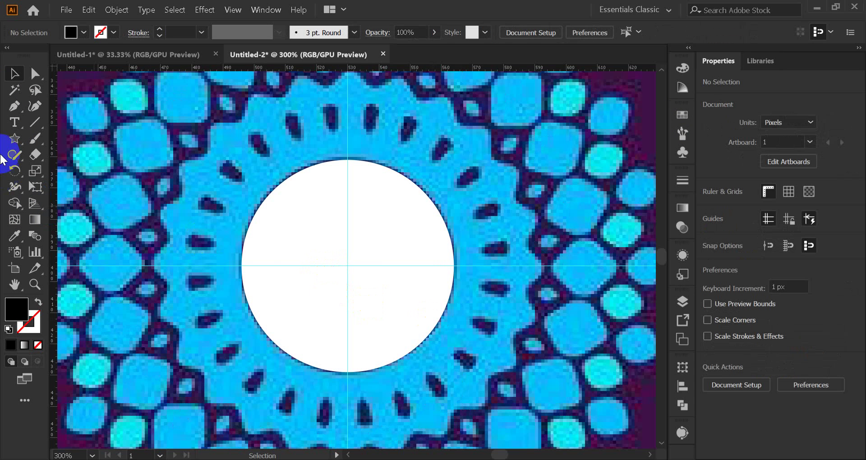
Step: Try a star about 114 px wide centred on the guide intersection, and delete it
left_click(16, 142)
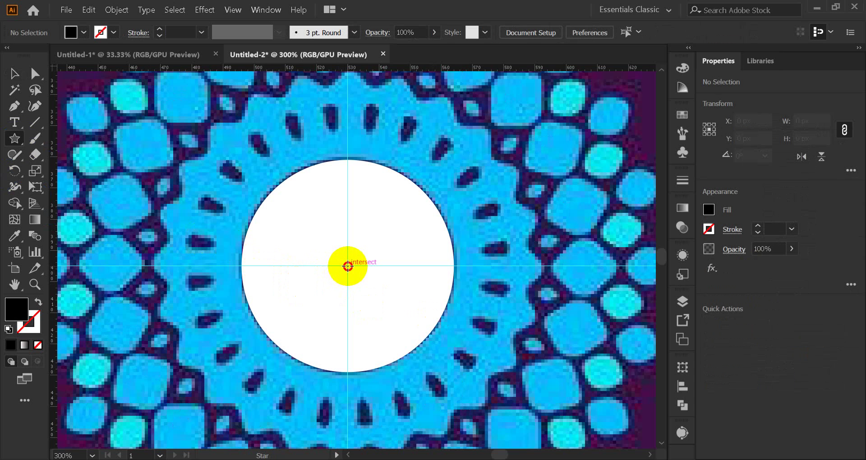
left_click_drag(349, 267, 464, 400)
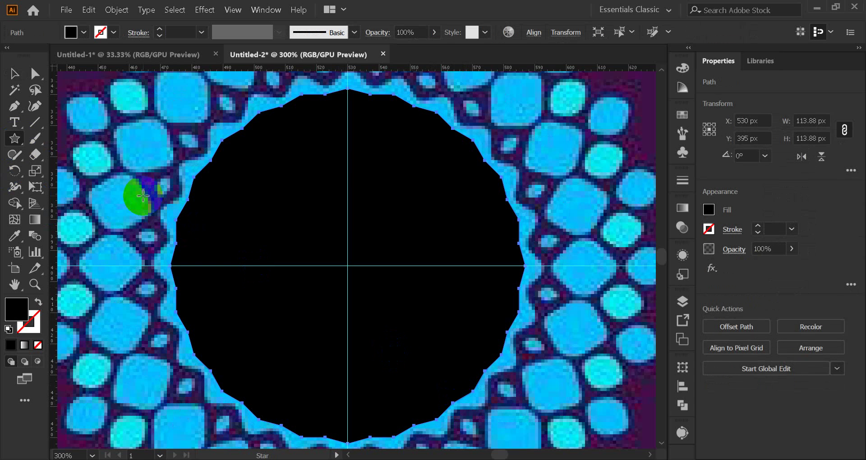
left_click(19, 89)
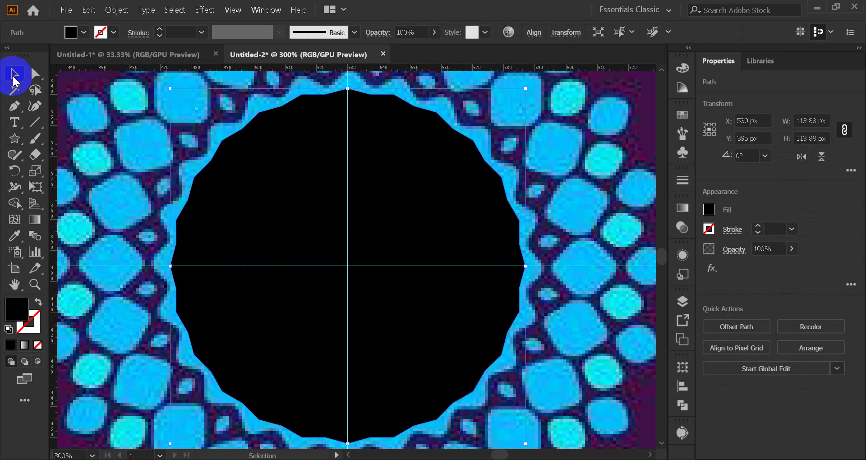
scroll(474, 345, "down", 3)
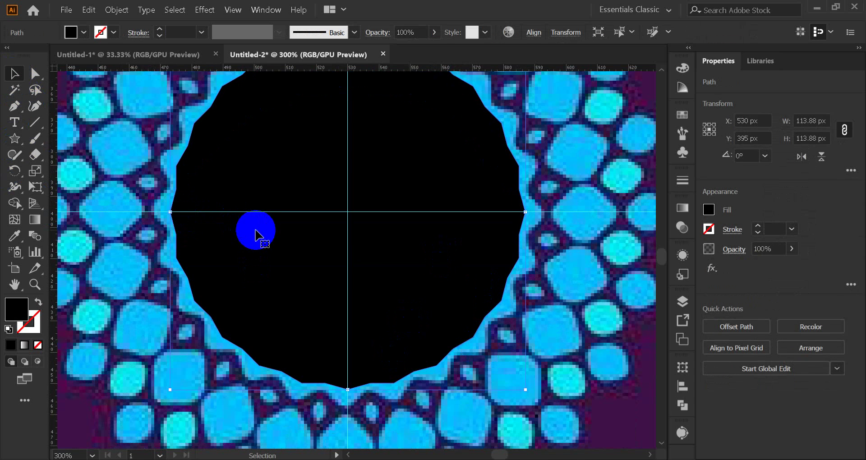
key("Delete")
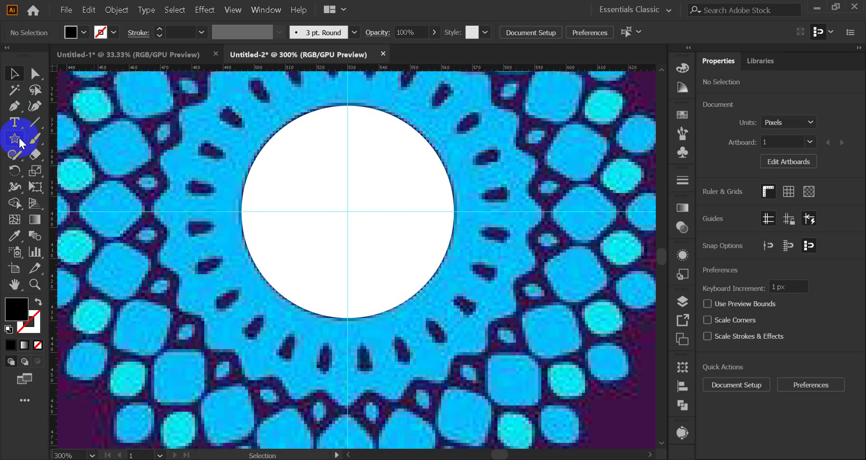
left_click(370, 221)
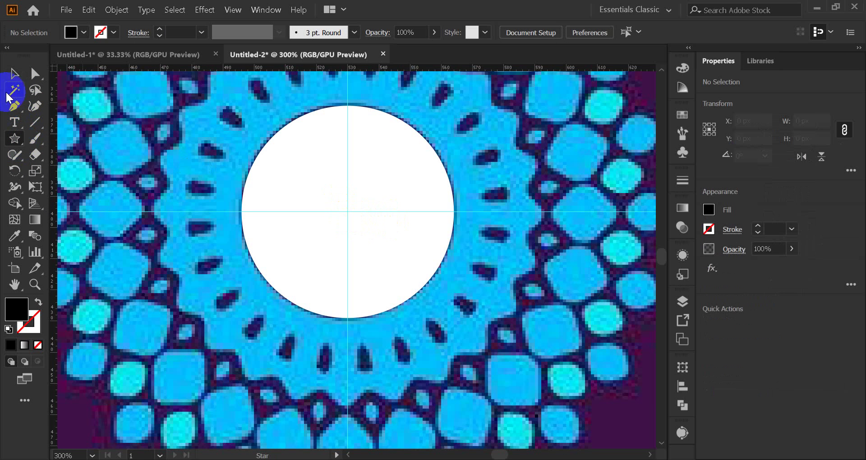
left_click(14, 73)
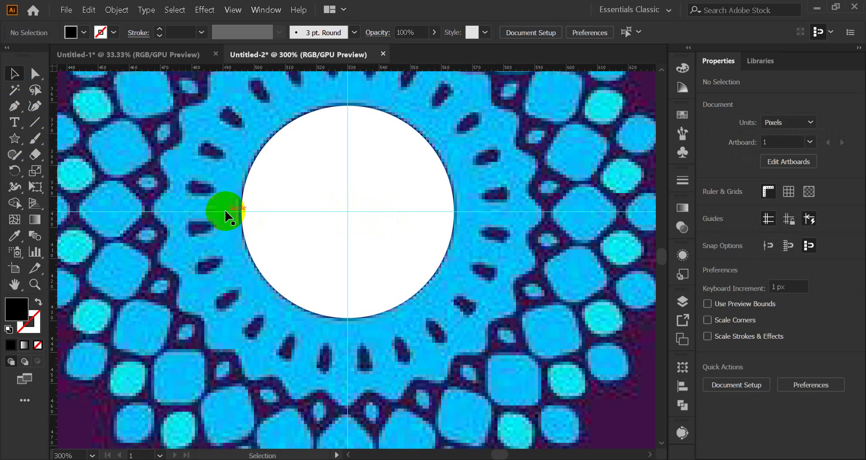
Step: Select the horizontal guide through the white circle's centre and collapse the docked properties to widen the canvas
left_click(225, 215)
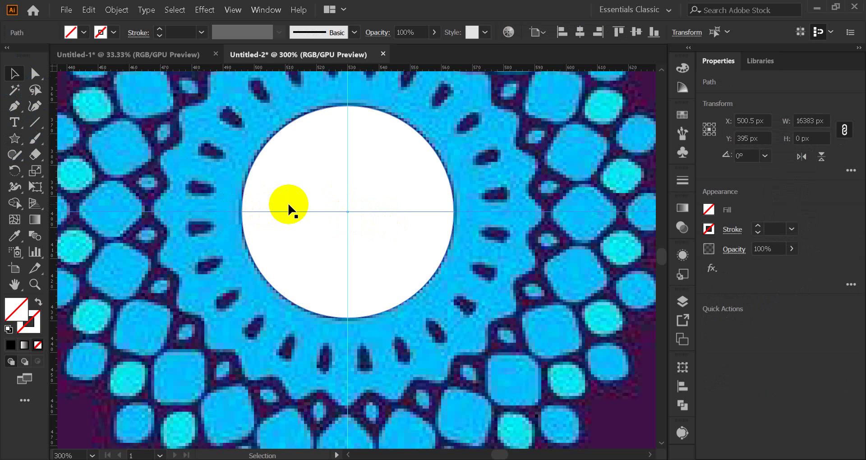
left_click(770, 124)
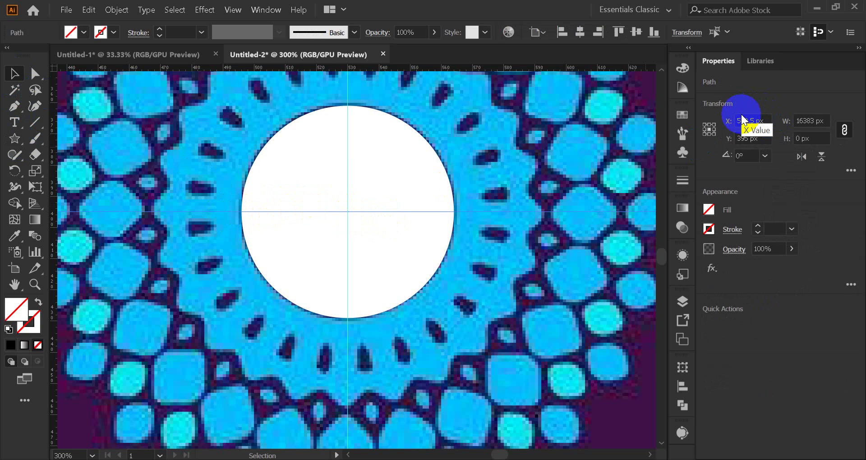
left_click(860, 50)
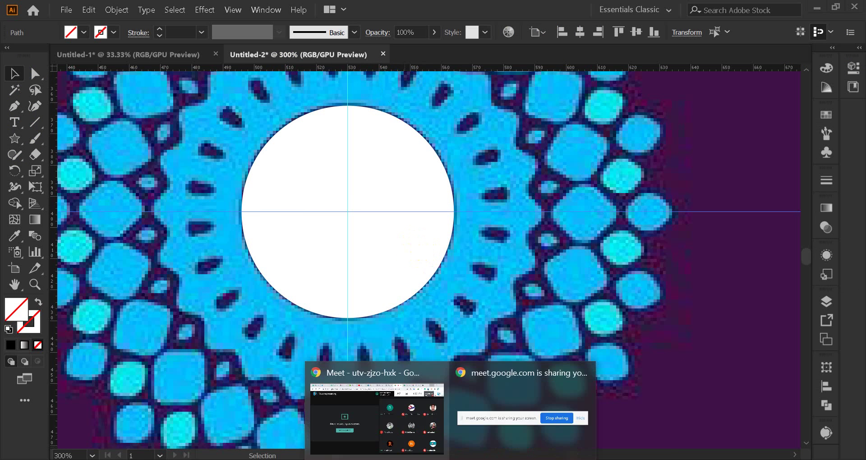
Step: Switch to the Google Meet window, view the list of meeting participants and close it
left_click(377, 406)
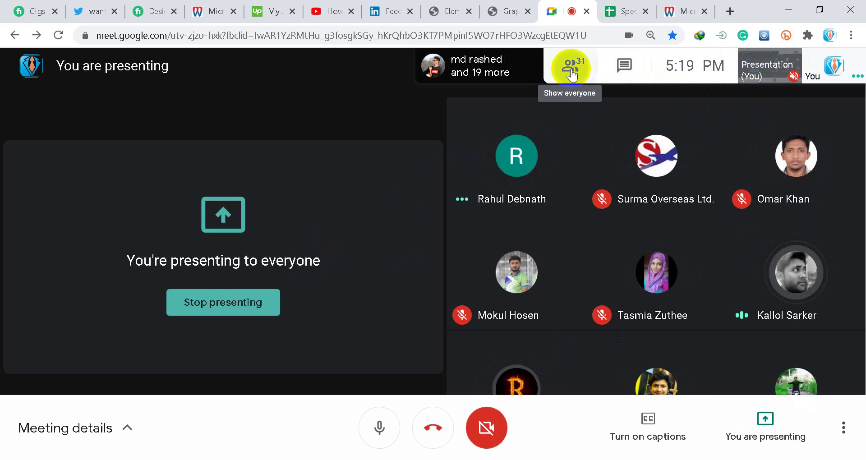
left_click(572, 75)
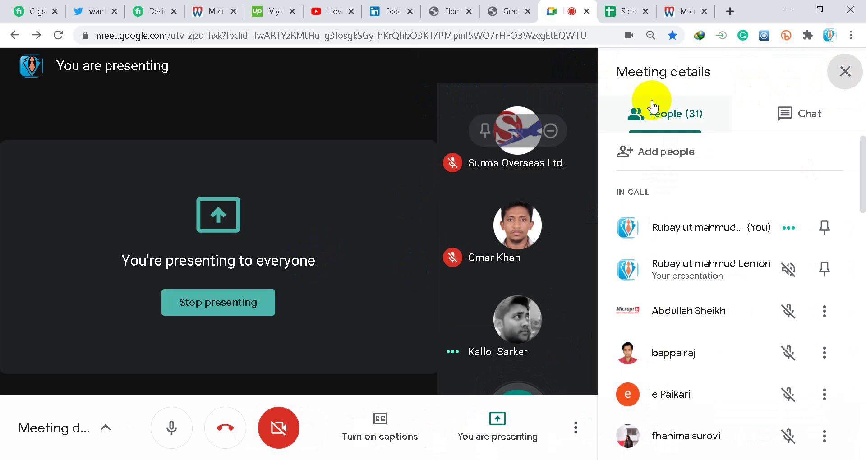
left_click(845, 72)
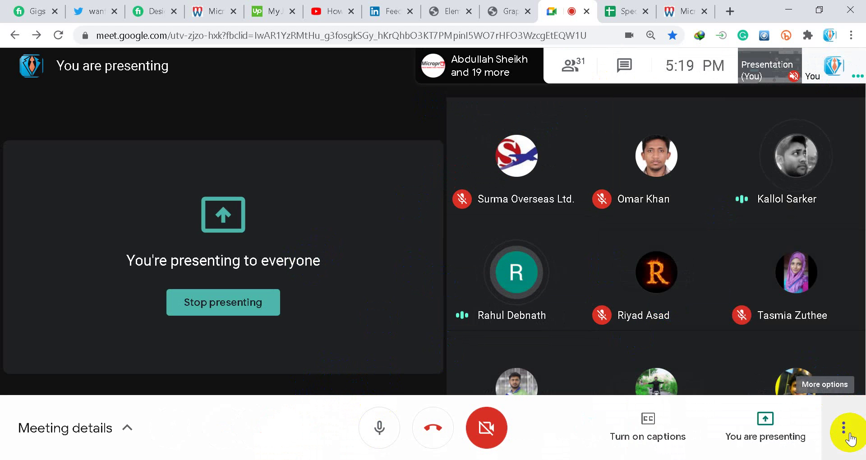
Step: Try the meeting's full-screen view, exit it, and switch back to Illustrator
left_click(844, 431)
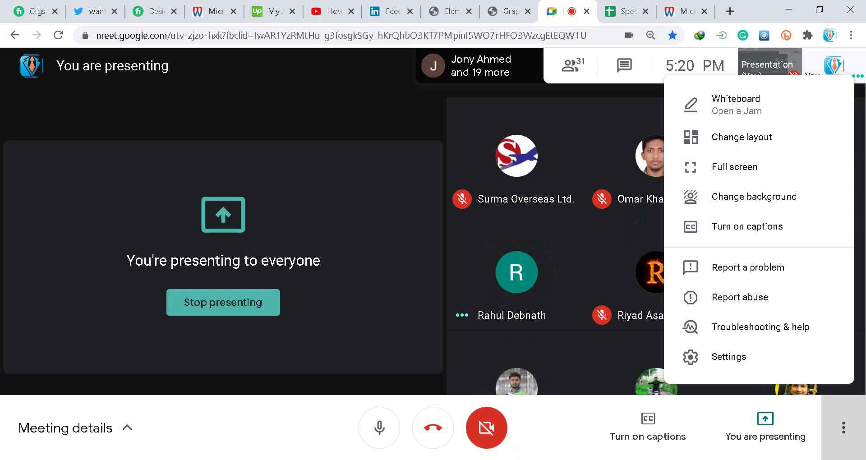
mouse_move(518, 459)
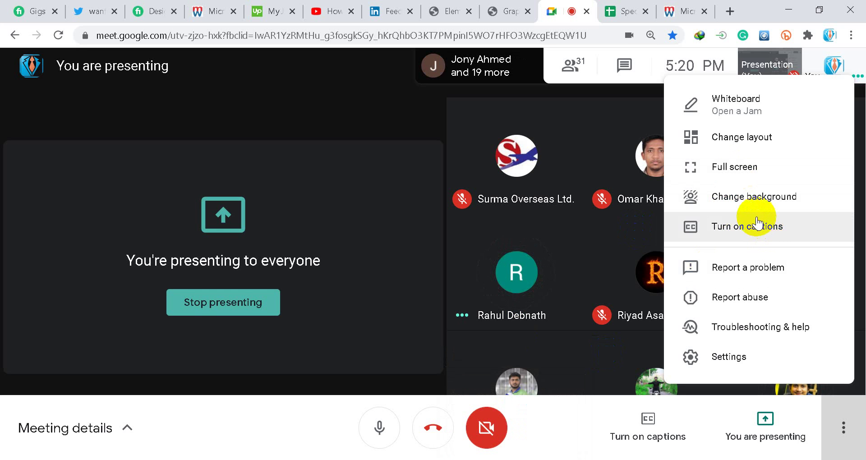
left_click(733, 174)
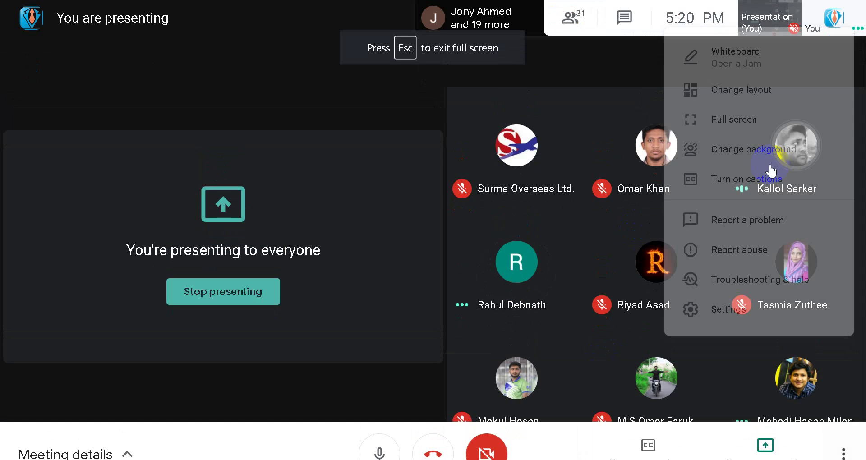
mouse_move(763, 166)
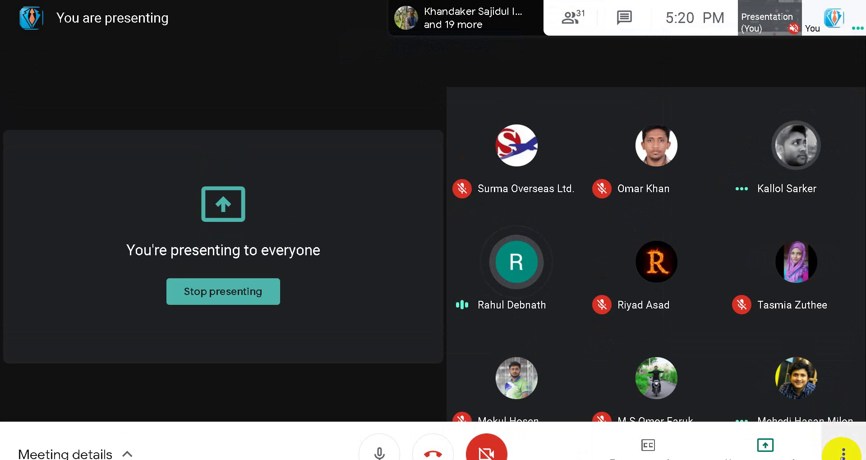
left_click(842, 452)
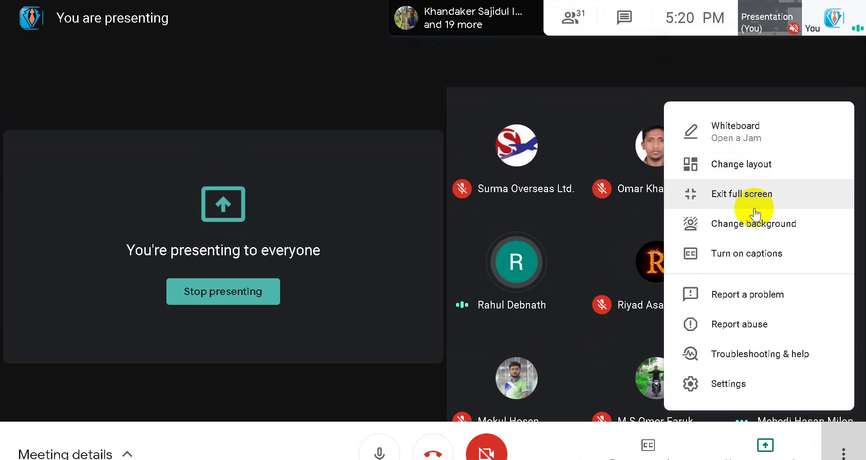
left_click(748, 194)
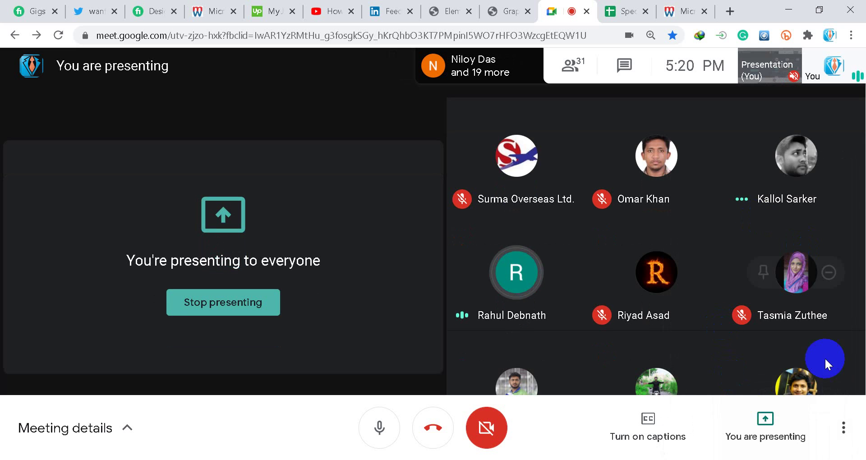
left_click(832, 416)
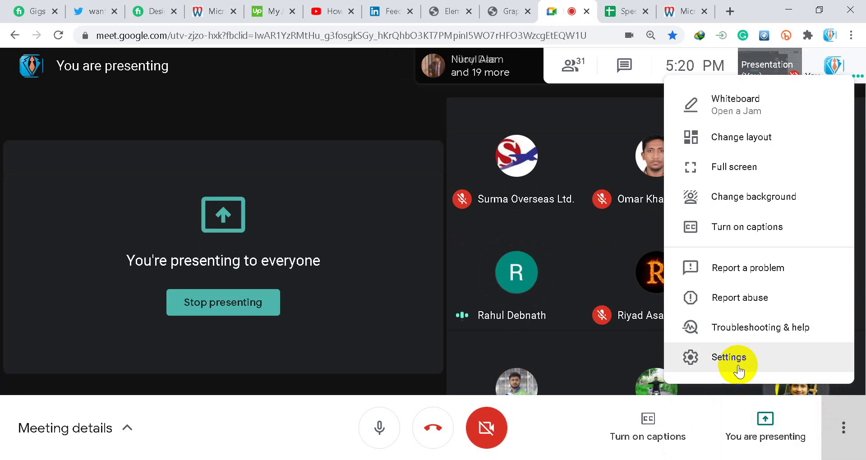
left_click(415, 117)
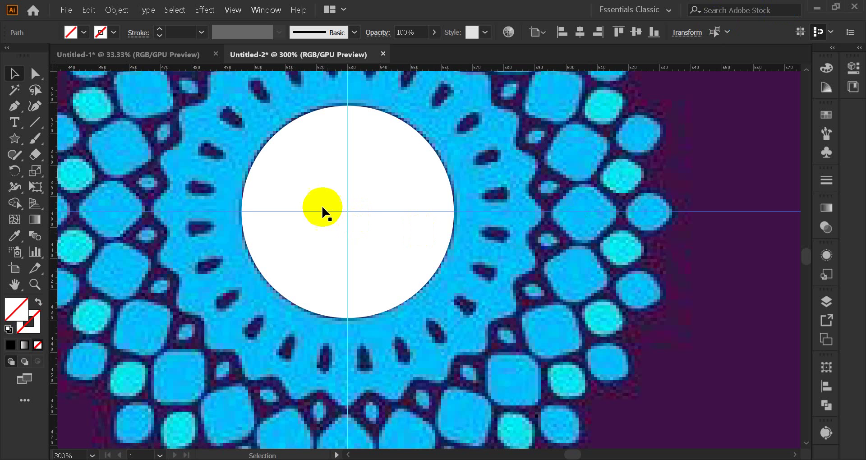
Step: Select both the horizontal and vertical guides crossing at the white circle's centre
left_click(320, 207)
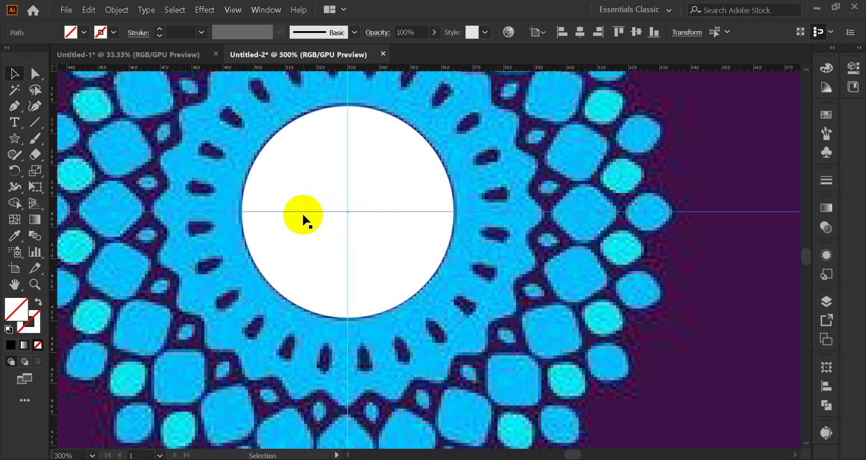
scroll(306, 220, "up", 2)
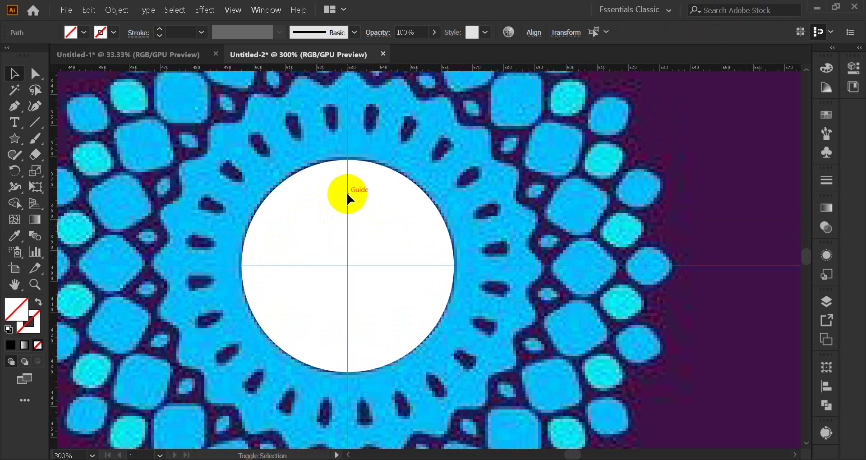
left_click(362, 148)
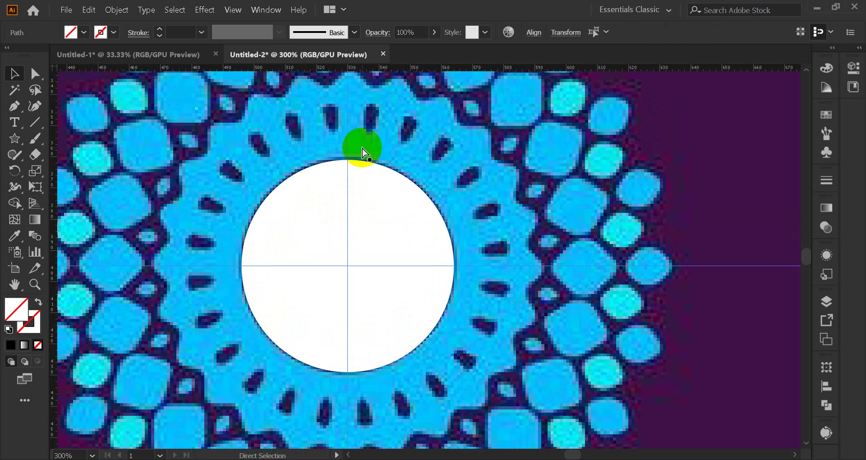
Step: Try moving the reference image beneath the white circle, undo the move and clear the selection
left_click_drag(293, 132, 413, 338)
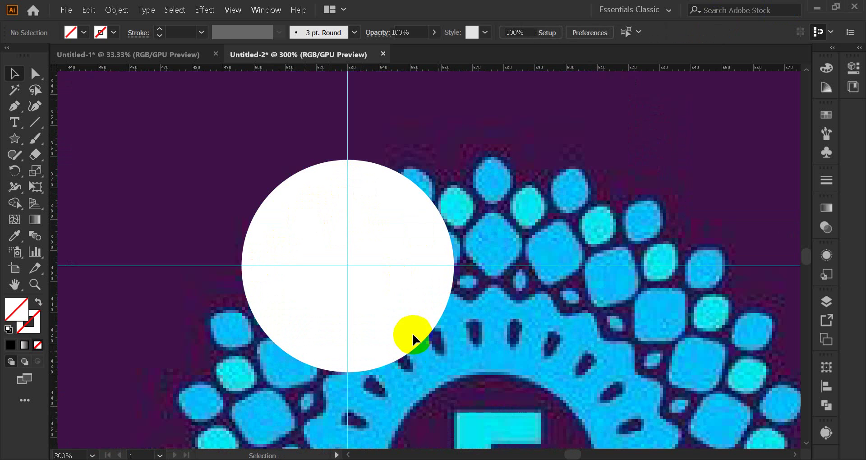
left_click(351, 261)
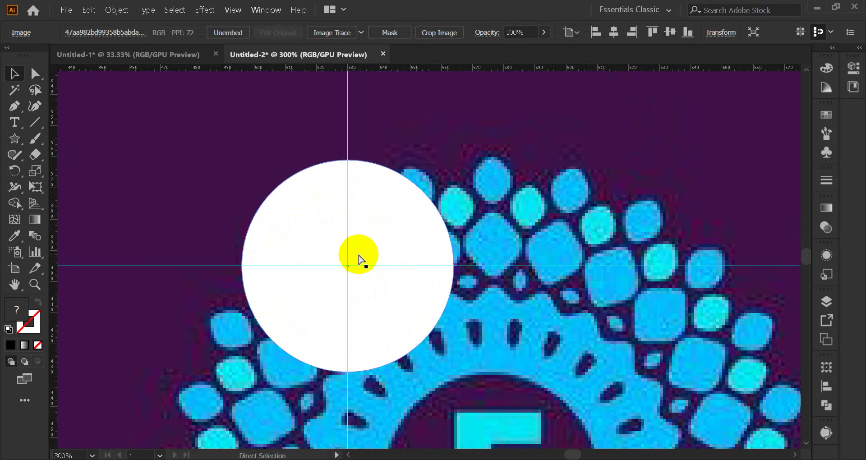
key("ctrl+z")
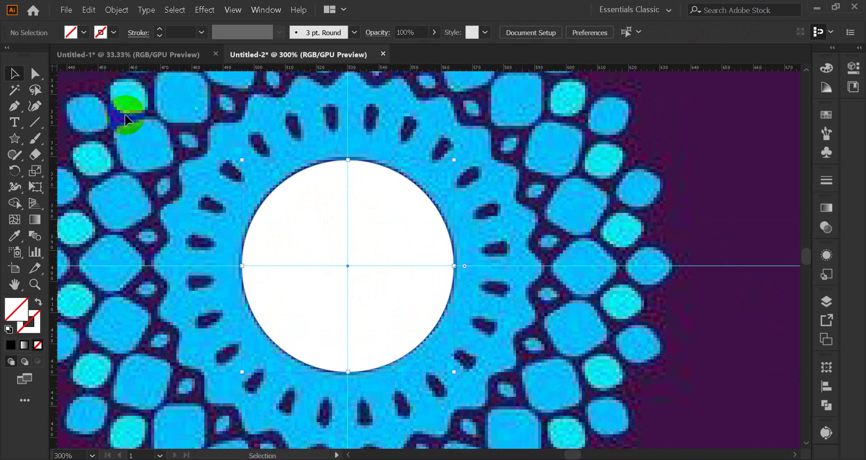
left_click(448, 317)
left_click(301, 212)
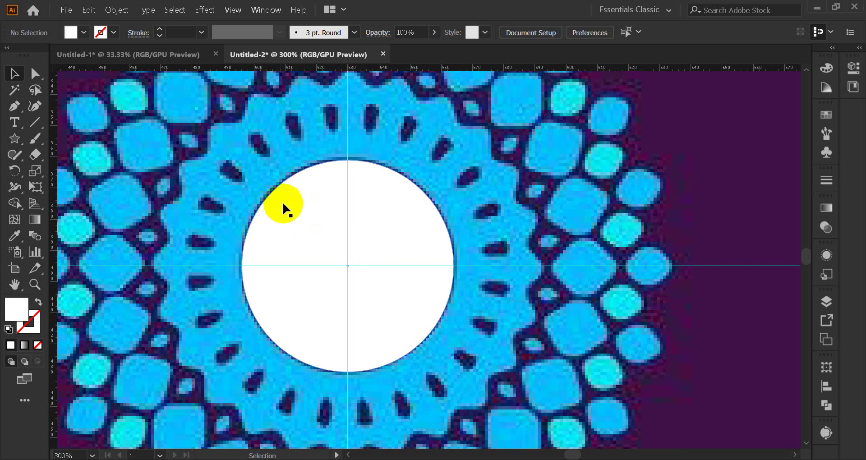
Step: Draw a white many-pointed star about 150 px wide from the circle's centre, adjusting its points to the emblem's ring of blue tiles
left_click(14, 139)
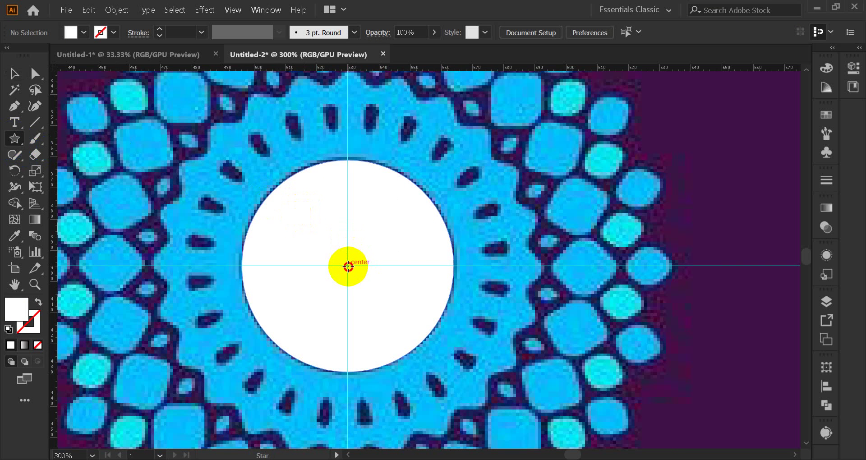
left_click_drag(348, 267, 485, 389)
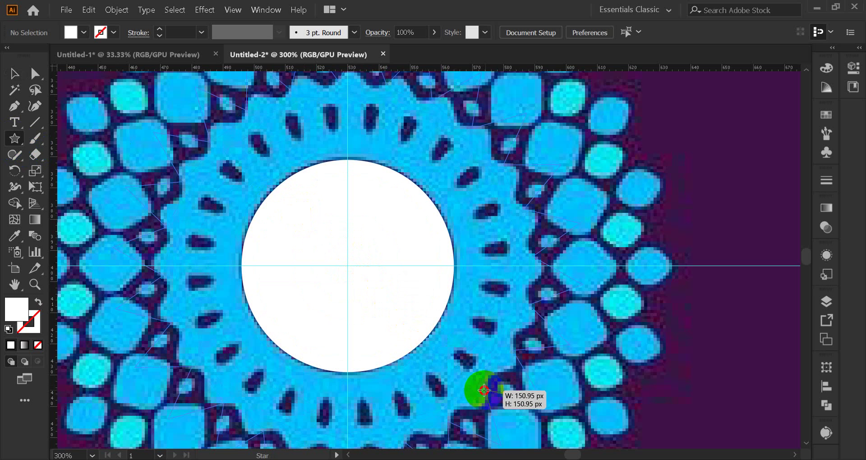
mouse_move(484, 390)
left_mouse_down()
mouse_move(364, 278)
mouse_move(478, 324)
mouse_move(511, 359)
mouse_move(536, 367)
left_mouse_up()
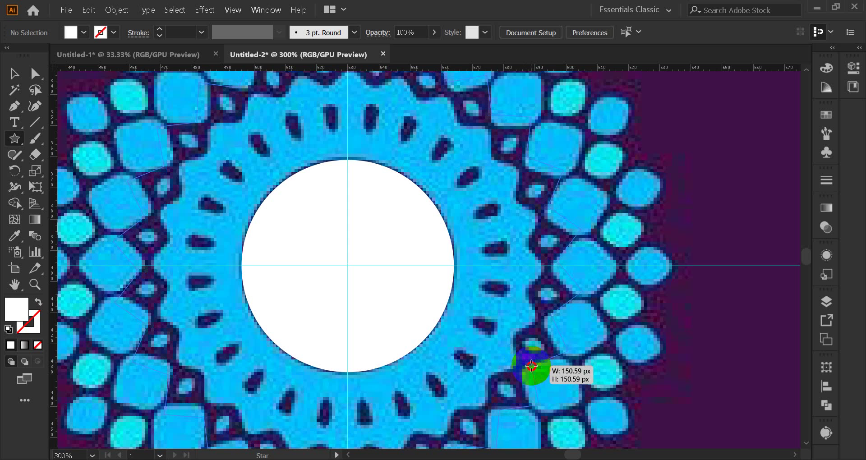
left_click_drag(531, 366, 523, 362)
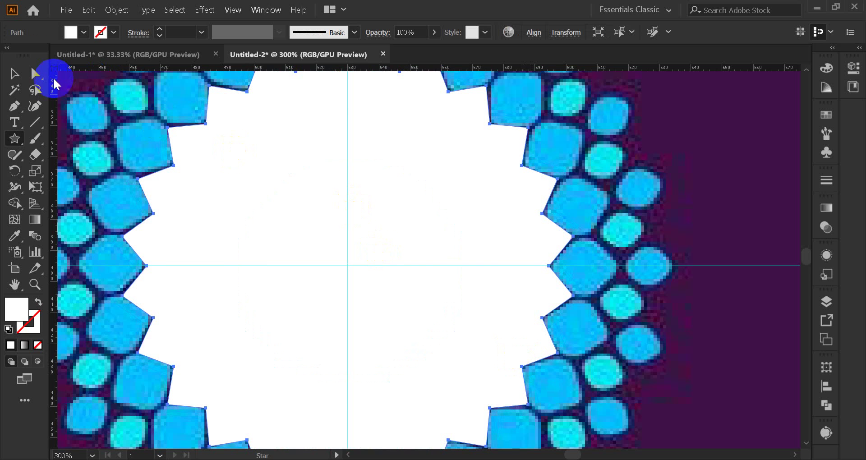
Step: Scale the white star down proportionally about its centre to approach the scalloped edge of the blue ring
left_click(15, 74)
scroll(442, 226, "up", 1)
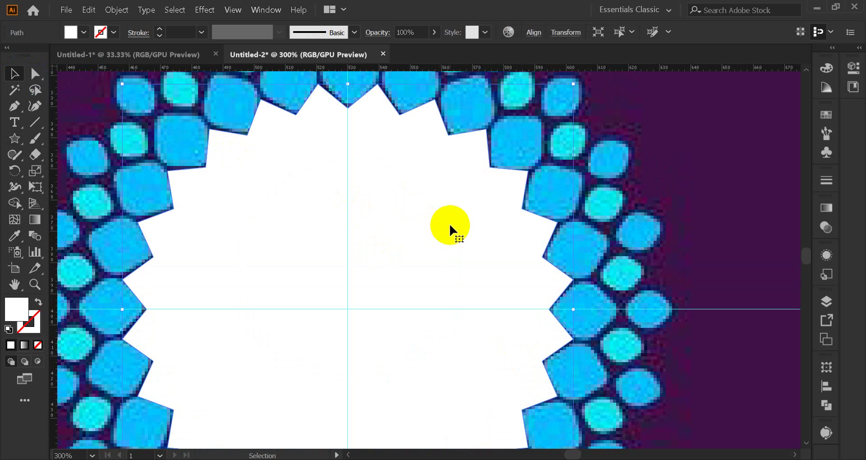
scroll(454, 230, "down", 1)
scroll(462, 237, "down", 1)
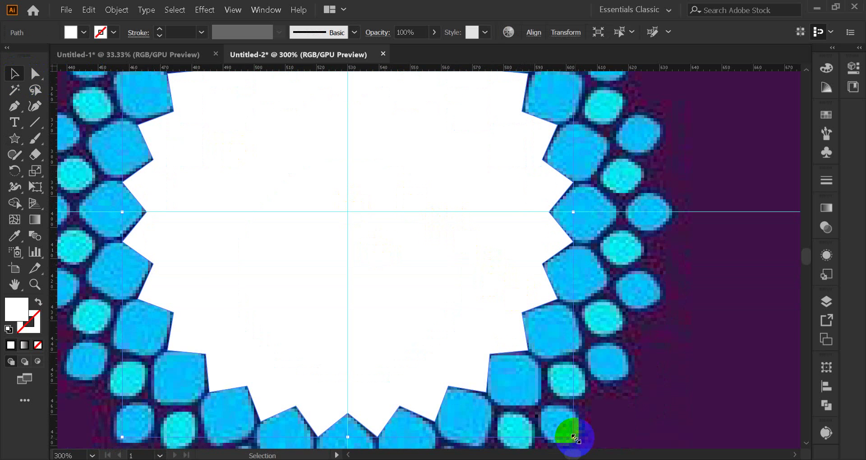
left_click_drag(574, 437, 538, 406)
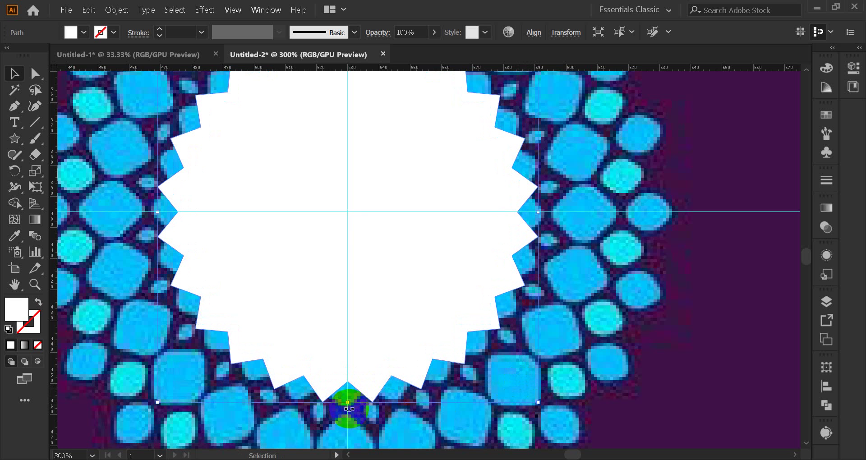
Step: Rotate the white star to line its points up with the scalloped ring and enlarge it slightly about its centre
left_click_drag(348, 408, 372, 414)
left_click_drag(560, 377, 567, 384)
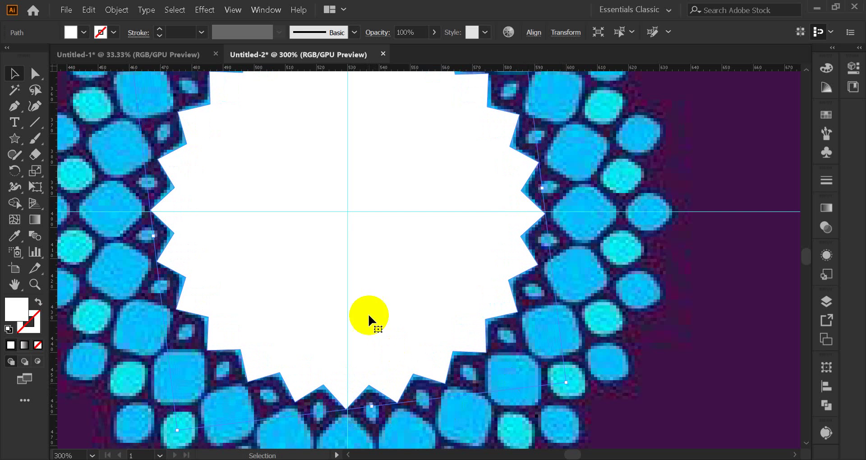
scroll(509, 280, "up", 5)
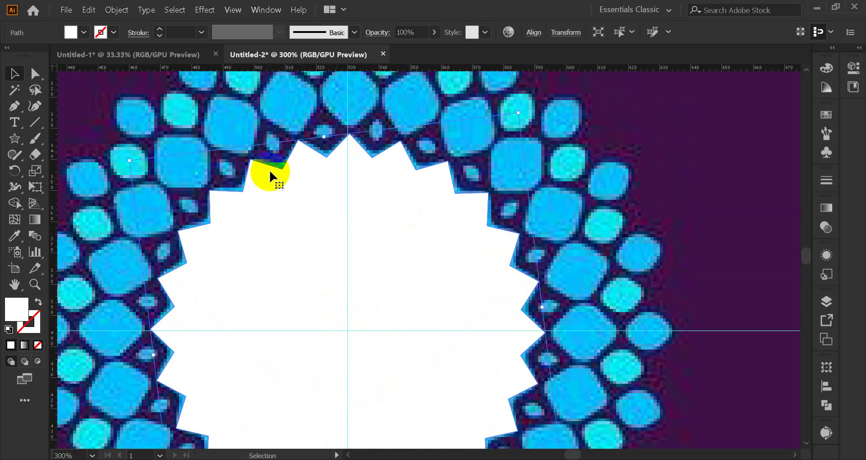
Step: Switch to the Google Meet call, mute the unmuted participant for everyone, and return to the Illustrator document
left_click(247, 166)
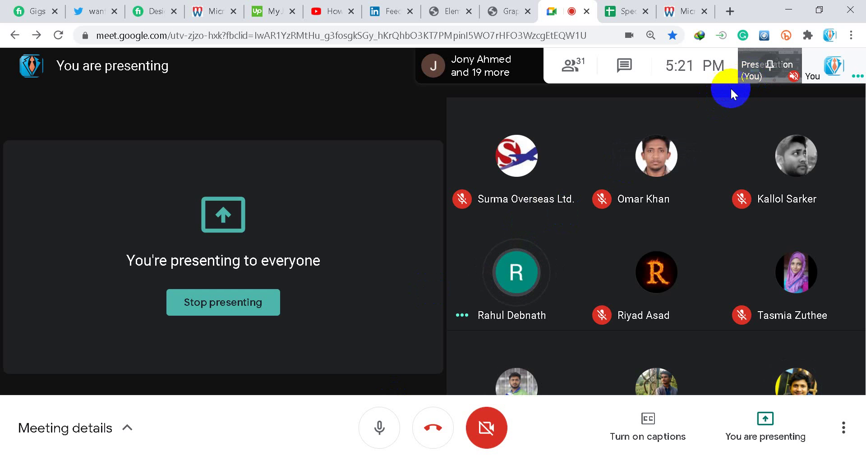
left_click(517, 272)
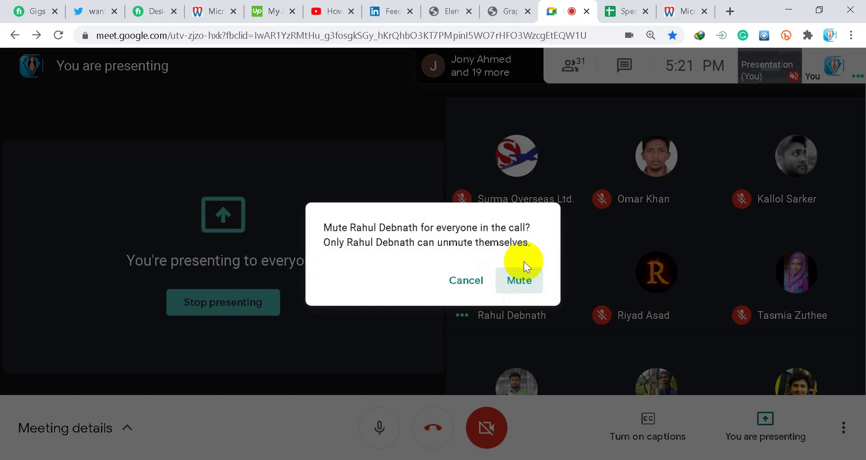
left_click(521, 280)
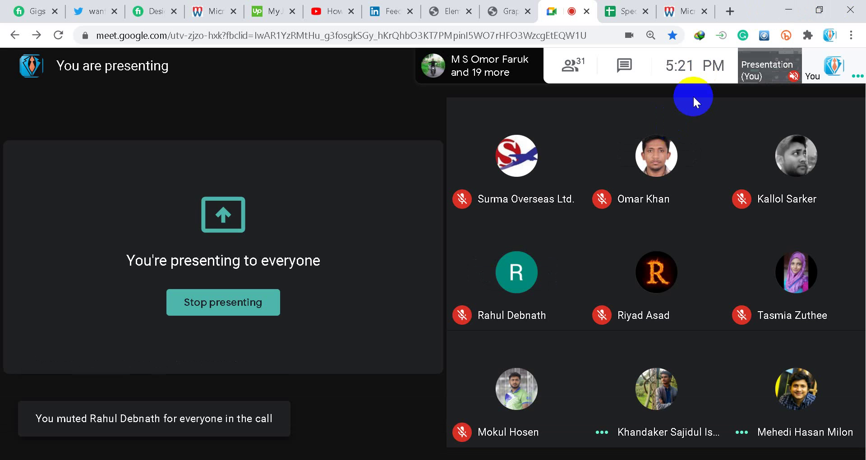
left_click(788, 9)
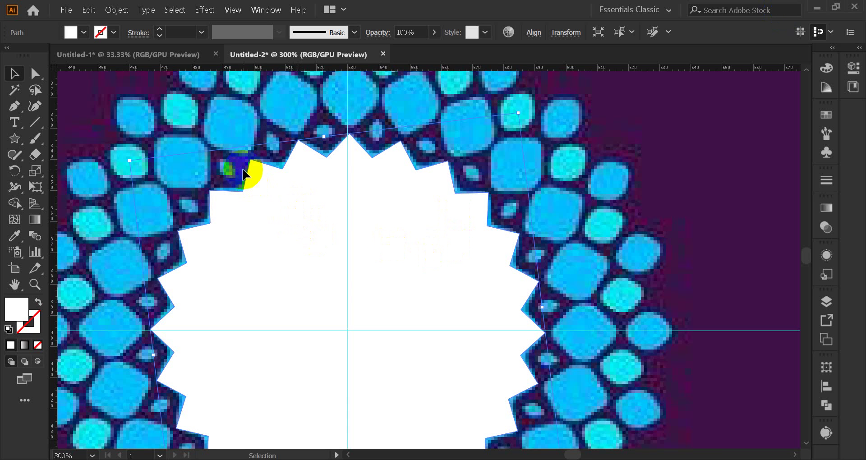
Step: Round all corners of the white star to 3.5 px so its outline follows the blue ring's scalloped edge
left_click(174, 128)
left_click(534, 252)
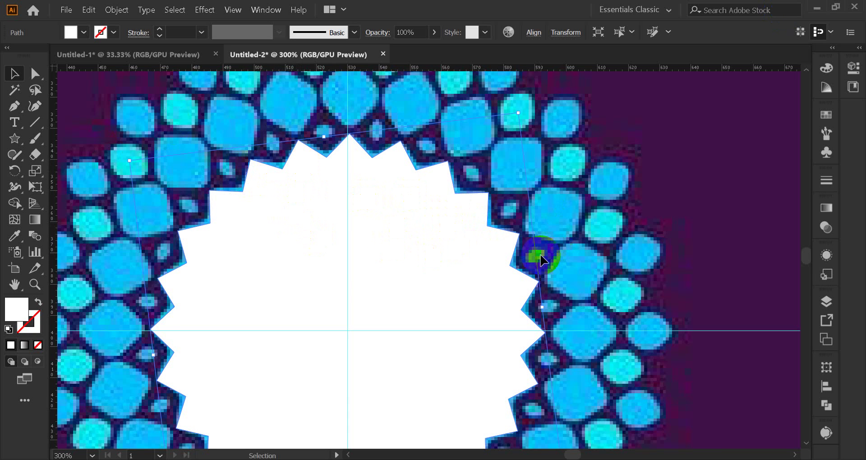
left_click(199, 161)
left_click(36, 77)
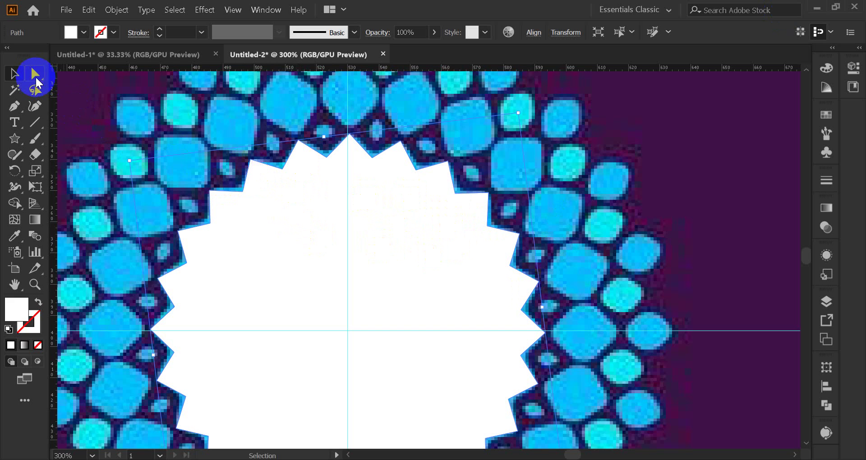
left_click(311, 131)
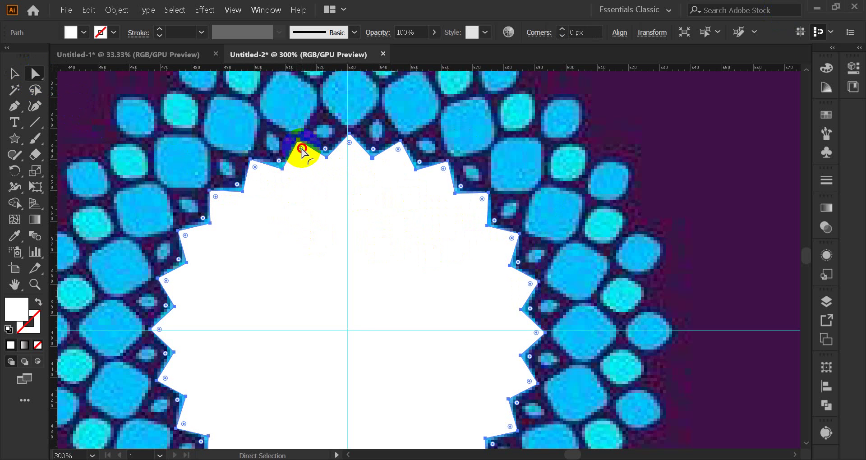
left_click_drag(302, 149, 216, 202)
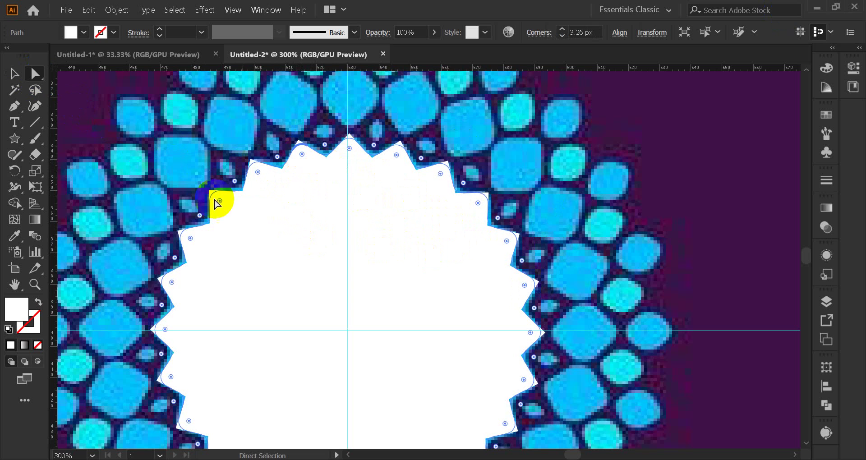
mouse_move(301, 158)
left_mouse_down()
mouse_move(304, 170)
mouse_move(304, 158)
mouse_move(318, 156)
left_mouse_up()
left_click(14, 73)
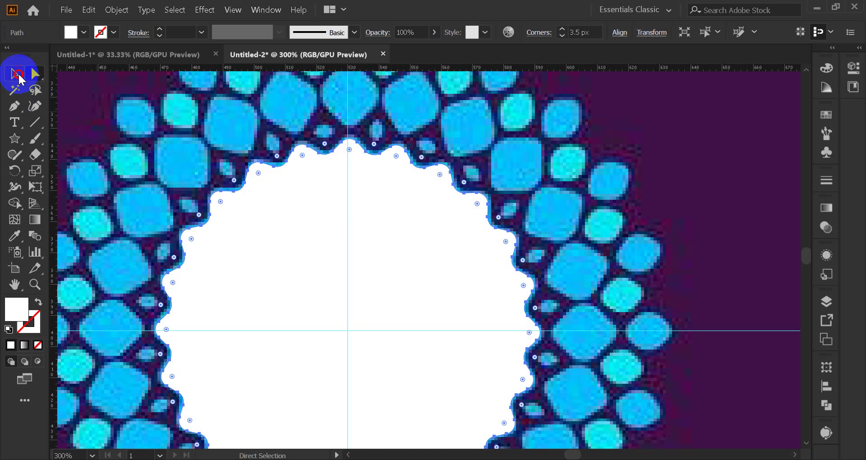
Step: Fill the rounded star with RGB Yellow and scale it up slightly about its centre
scroll(570, 151, "down", 3)
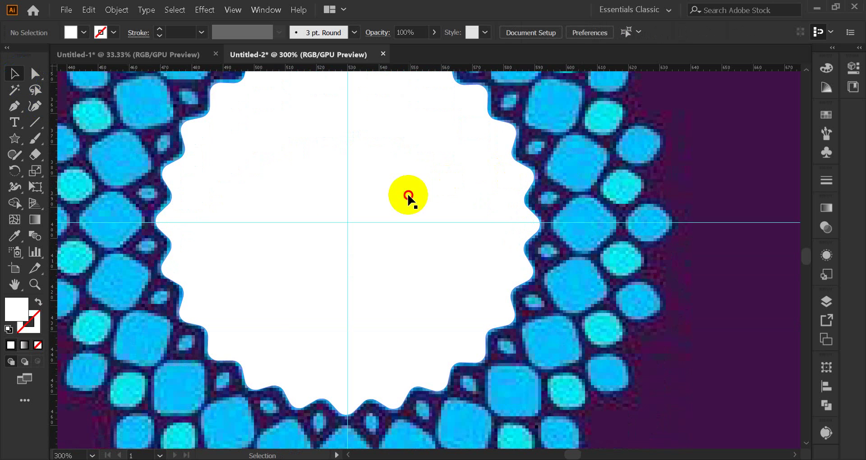
left_click(812, 120)
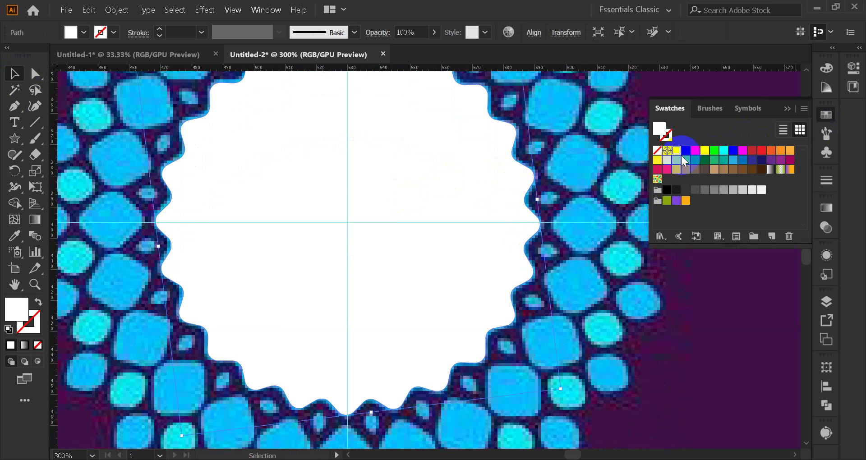
left_click(704, 151)
left_click(705, 151)
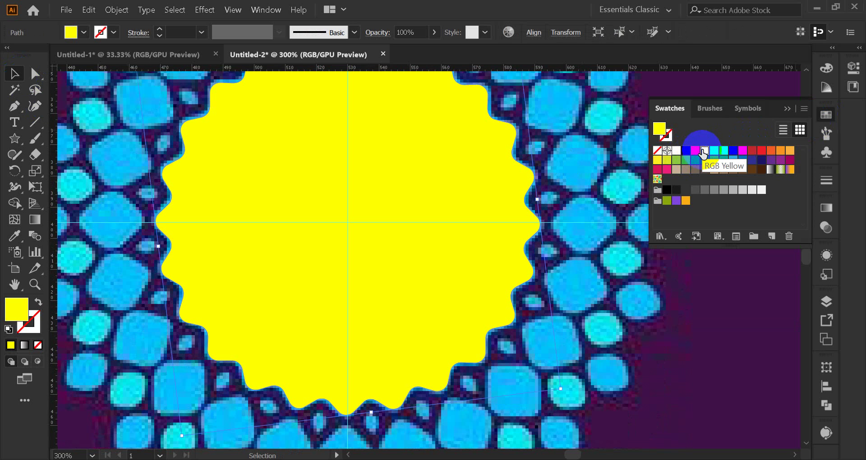
left_click(787, 108)
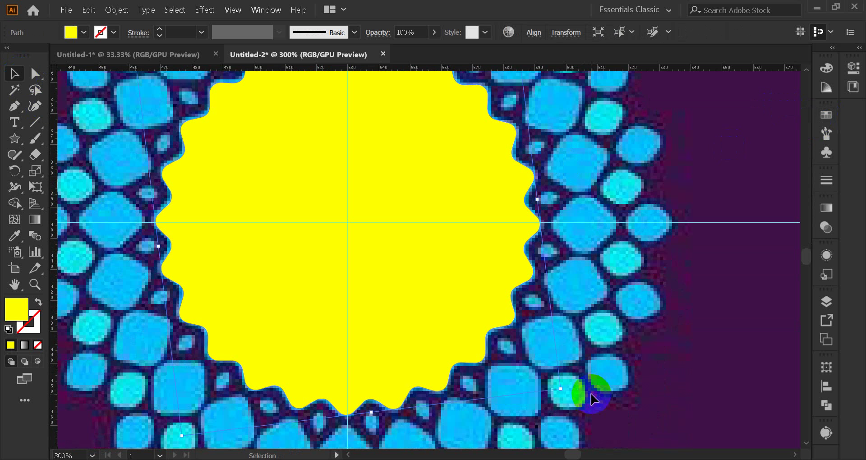
left_click_drag(563, 389, 568, 392)
Step: Try to send the yellow scalloped star backward behind the white circle
right_click(424, 306)
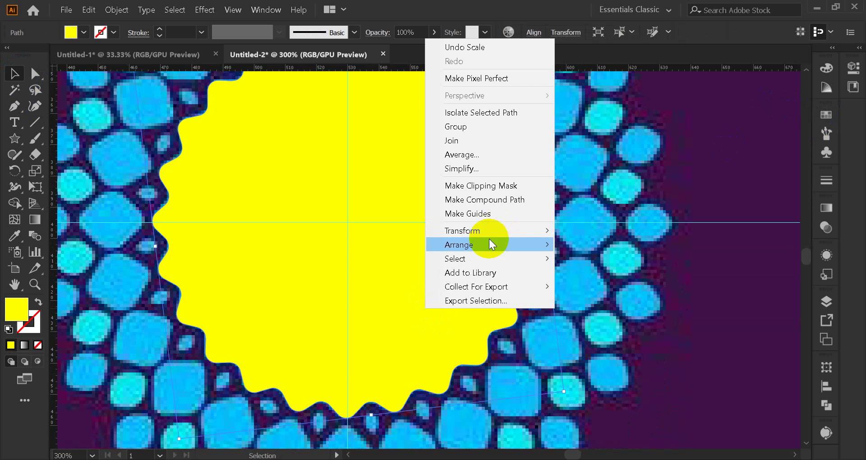
mouse_move(513, 247)
left_click(616, 287)
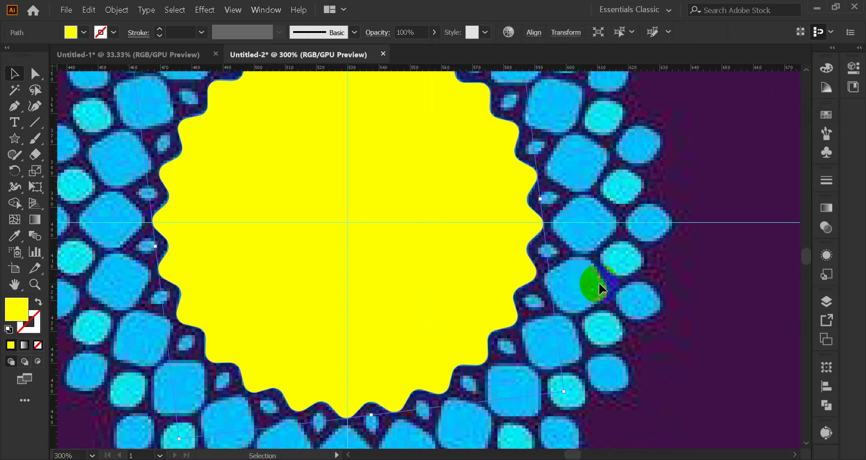
left_click(421, 248)
left_click(355, 244)
scroll(370, 243, "up", 3)
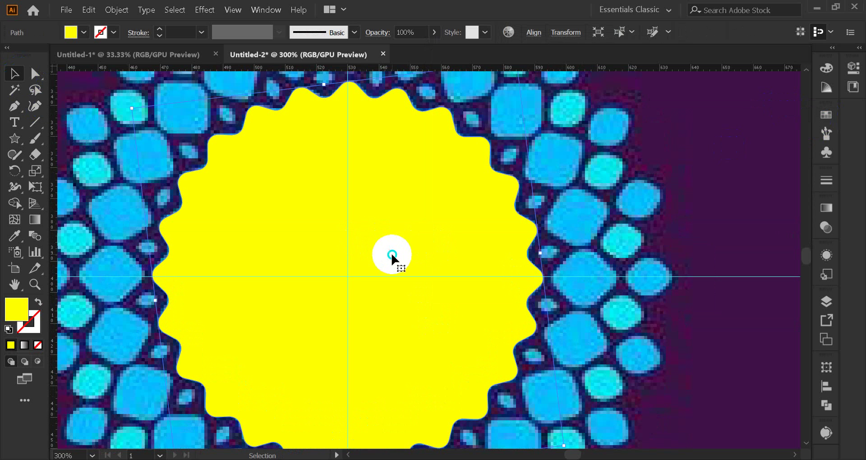
right_click(392, 254)
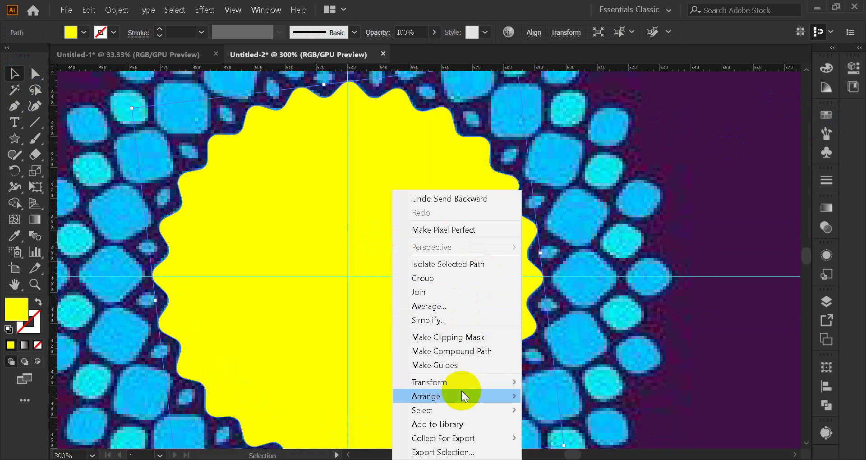
mouse_move(495, 395)
left_click(587, 423)
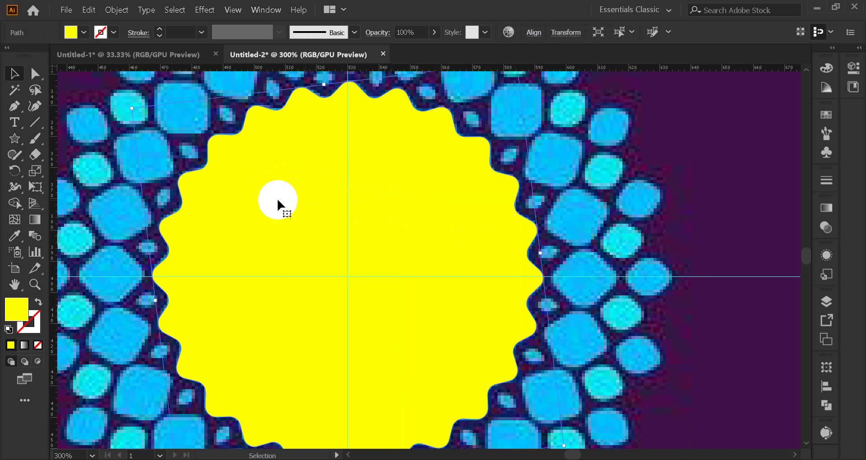
Step: Move the yellow scalloped star off the white circle and delete it
left_click_drag(282, 206, 461, 198)
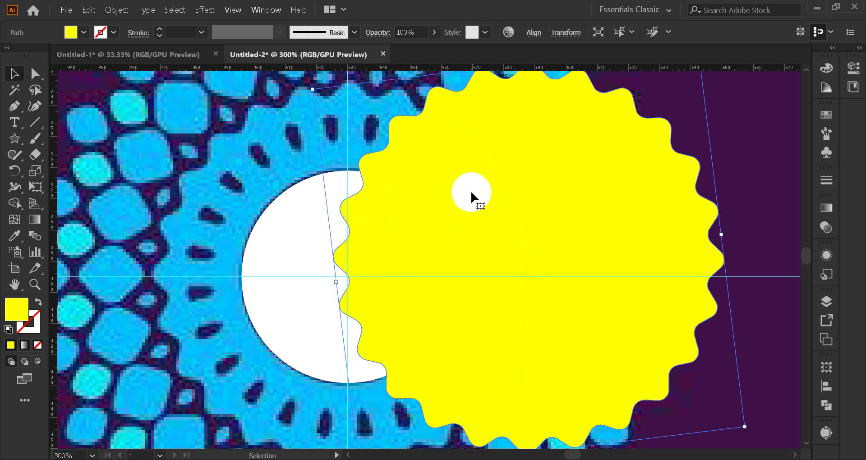
key("Delete")
left_click(24, 156)
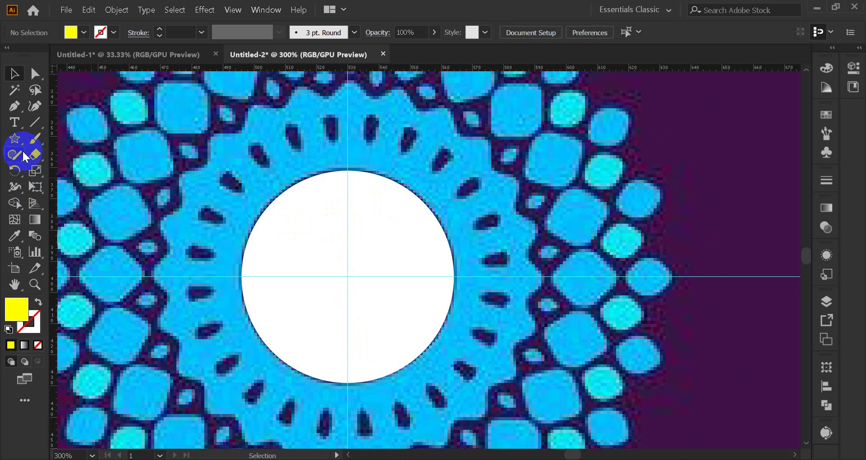
left_click(14, 140)
left_click(404, 246)
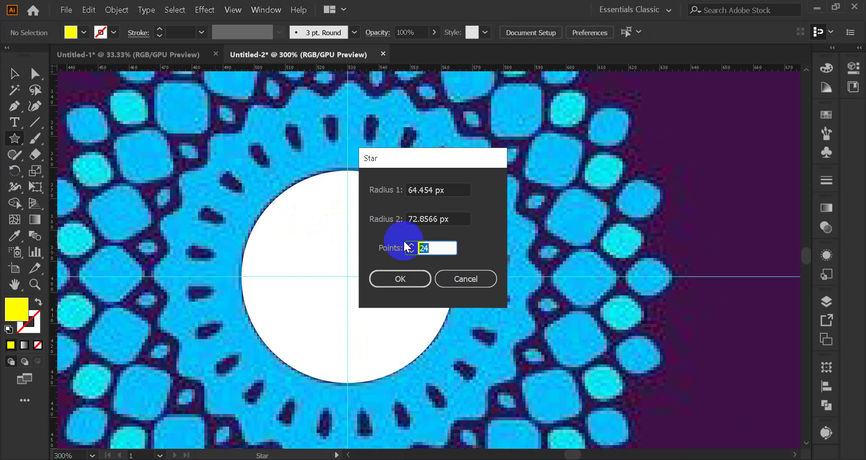
left_click(402, 279)
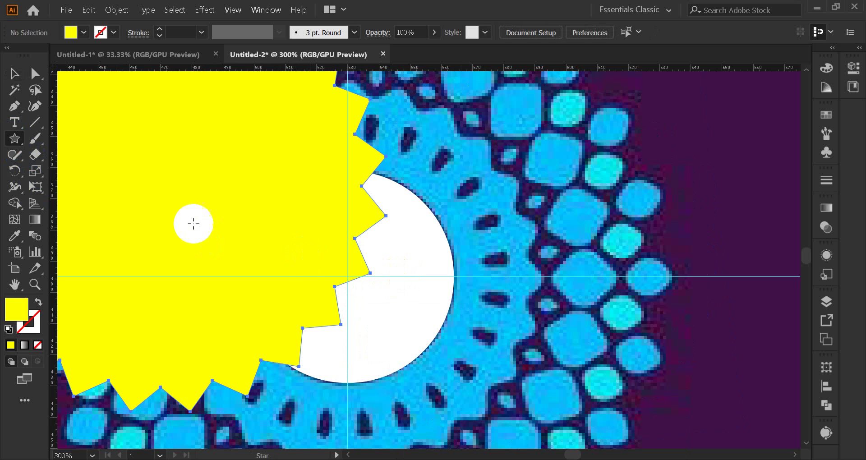
left_click(15, 73)
left_click(225, 182)
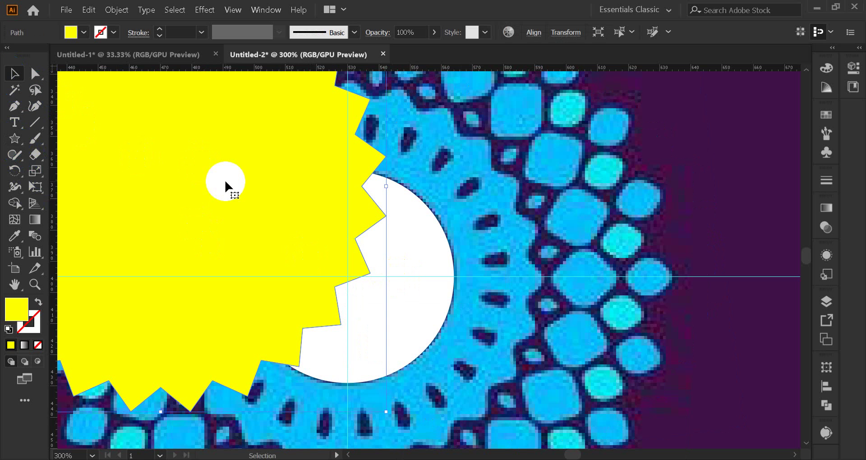
key("Delete")
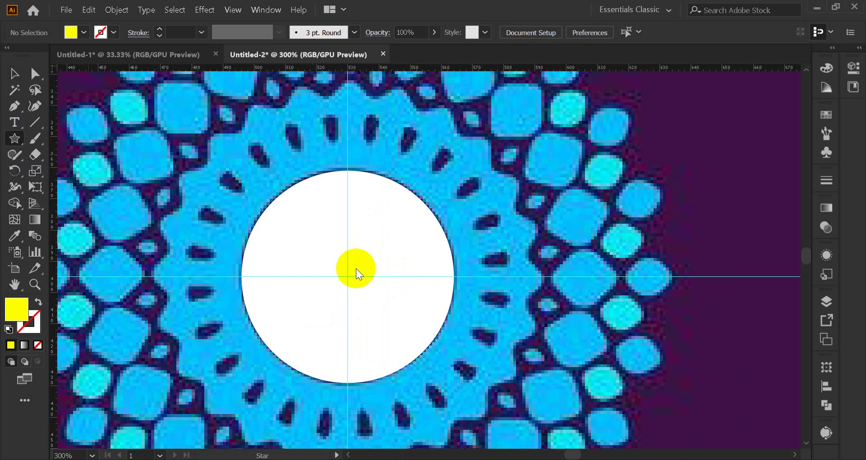
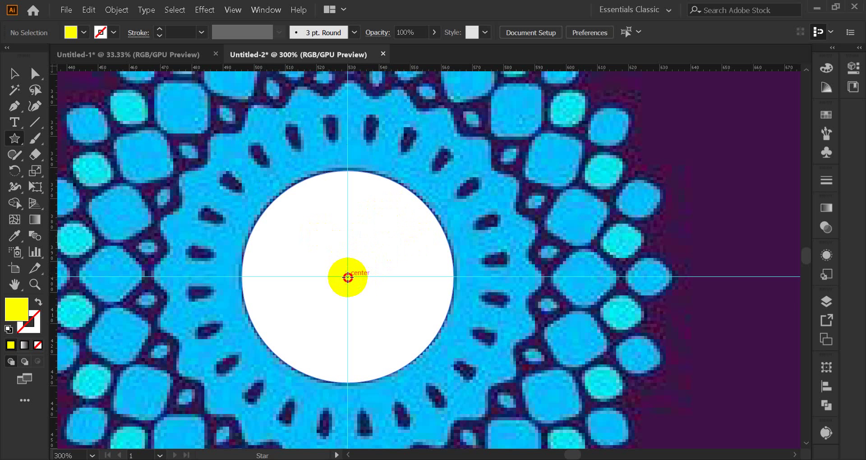
Step: Draw a yellow many-pointed star about 128 px wide from the white circle's centre, aligning its points with the scalloped blue ring
left_click_drag(348, 277, 461, 418)
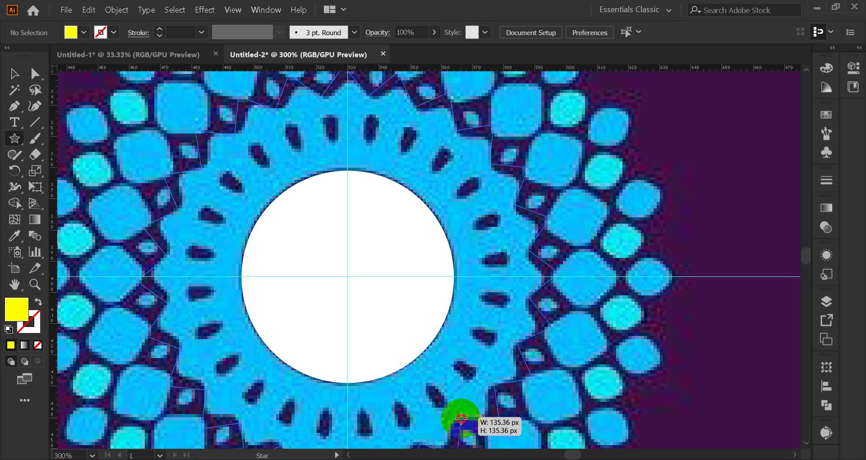
left_click_drag(460, 418, 447, 336)
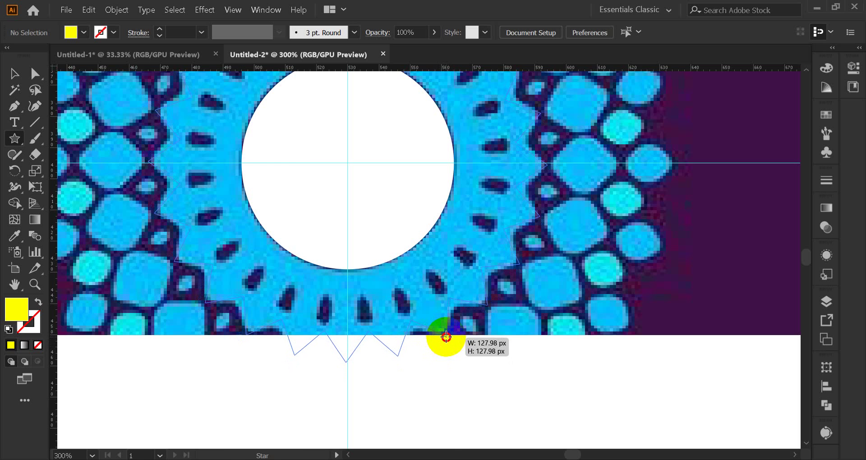
left_click_drag(446, 336, 449, 349)
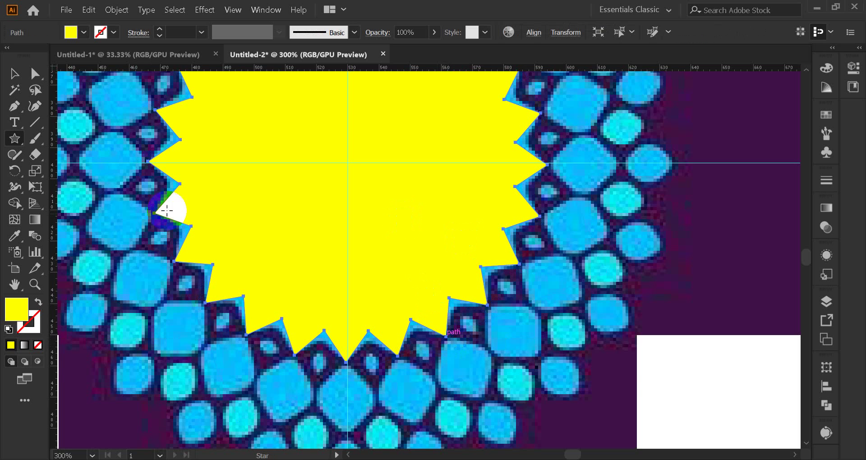
Step: Scale the yellow star down slightly about its centre to fit the edge of the scalloped blue ring
scroll(115, 188, "up", 2)
left_click(14, 74)
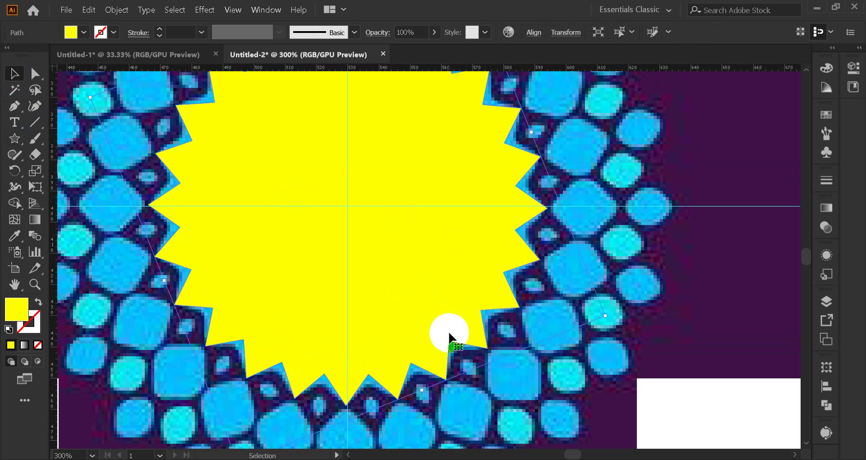
left_click(567, 357)
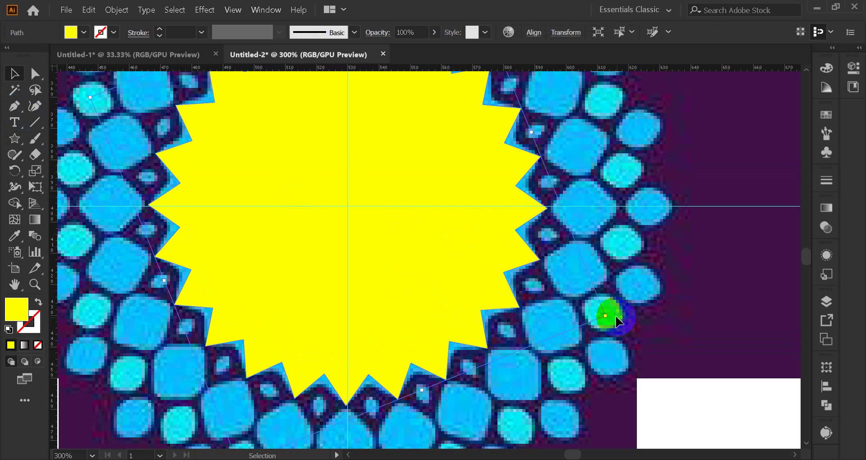
left_click_drag(607, 315, 605, 339)
scroll(499, 333, "up", 6)
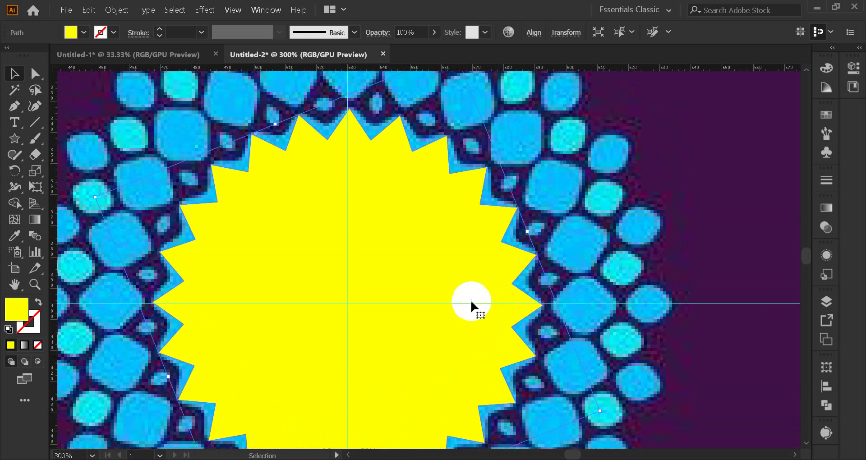
Step: Round all corners of the yellow star with a radius of 2.5 px
left_click(35, 73)
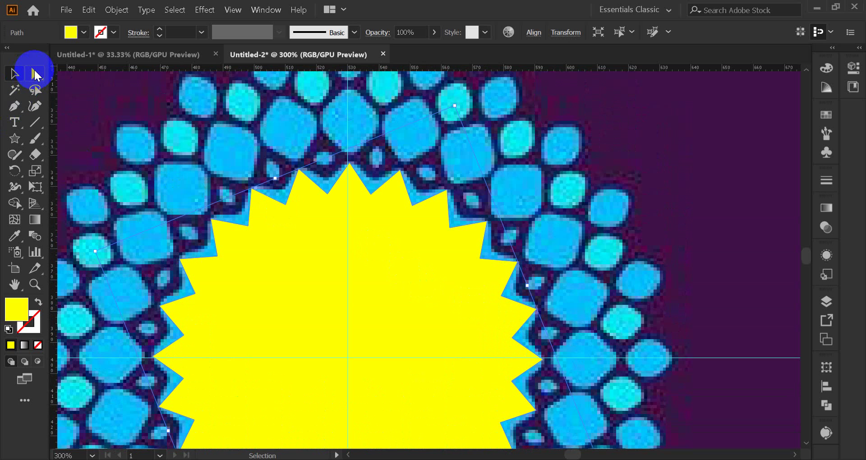
left_click(131, 136)
left_click(349, 172)
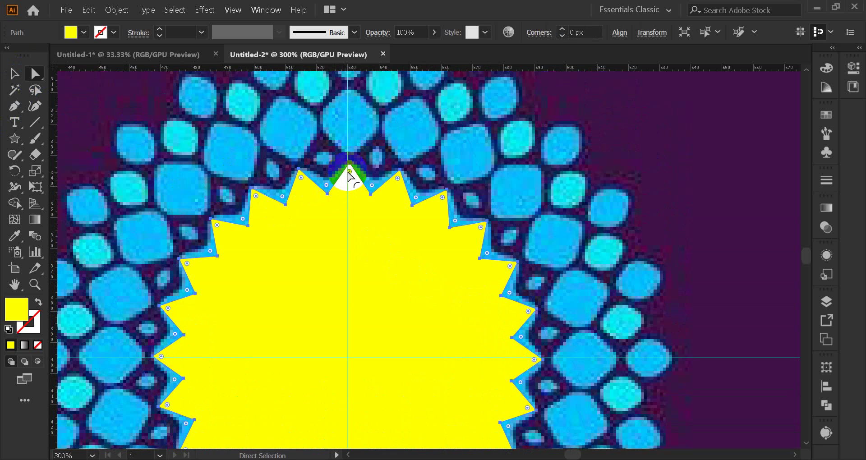
left_click_drag(350, 172, 350, 180)
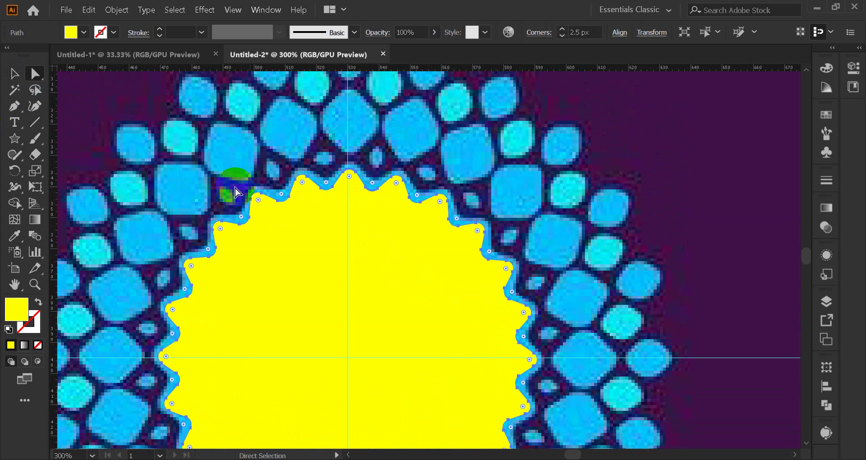
left_click(14, 74)
left_click(400, 136)
Step: Scale the rounded yellow star up slightly about its centre to cover the edge of the blue scalloped ring
scroll(422, 164, "down", 3)
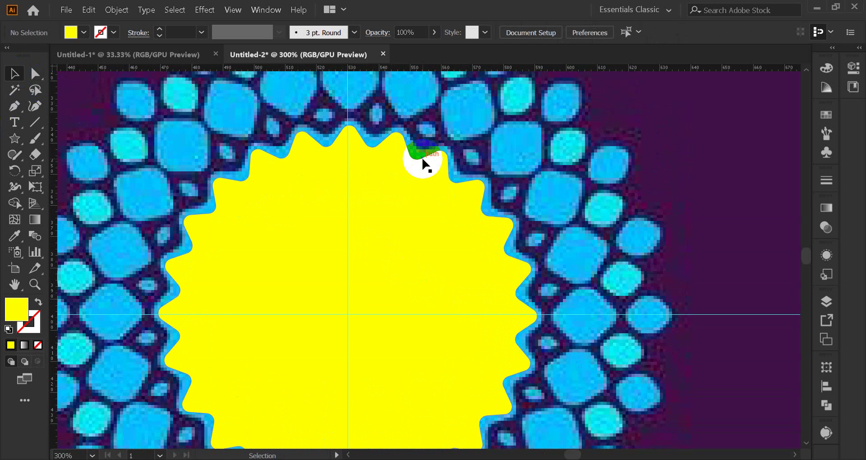
left_click(588, 383)
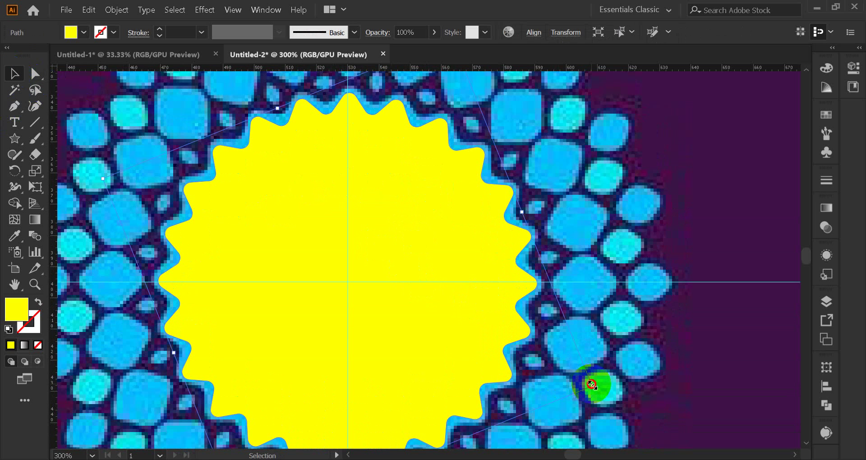
left_click_drag(592, 384, 604, 393)
left_click(619, 199)
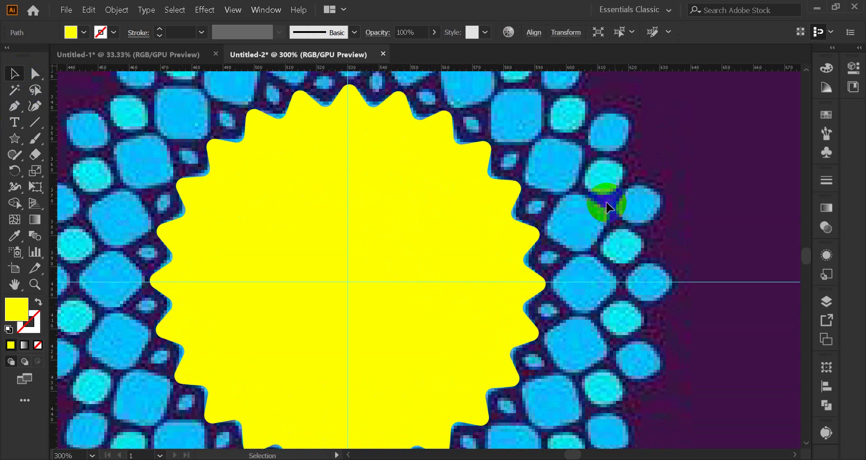
Step: Draw a narrow yellow ellipse about 3 px wide and 8 px tall over the small blue shape beside the star's topmost point
scroll(326, 208, "up", 5)
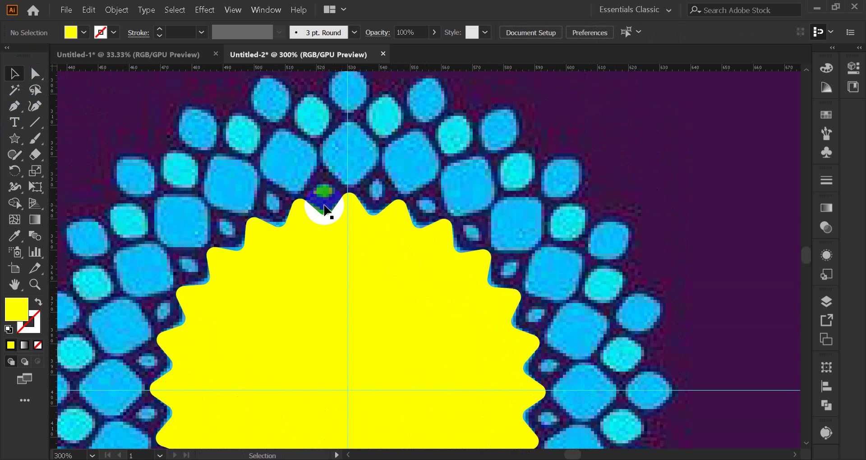
scroll(325, 206, "up", 1)
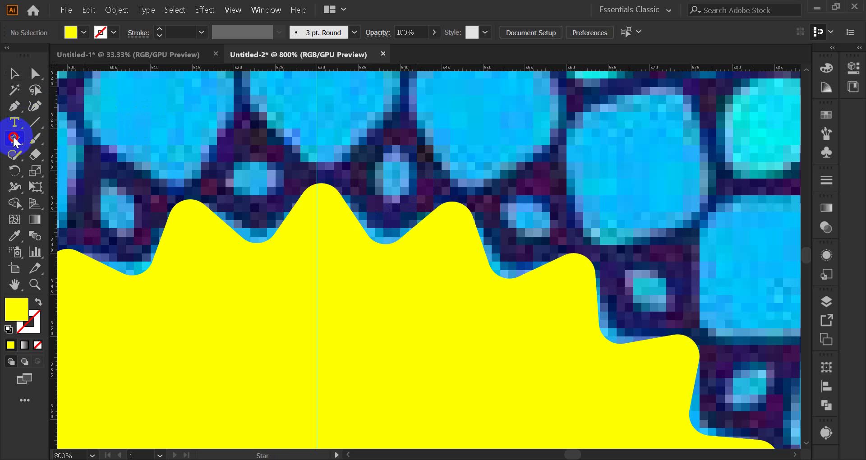
left_click_drag(14, 141, 76, 172)
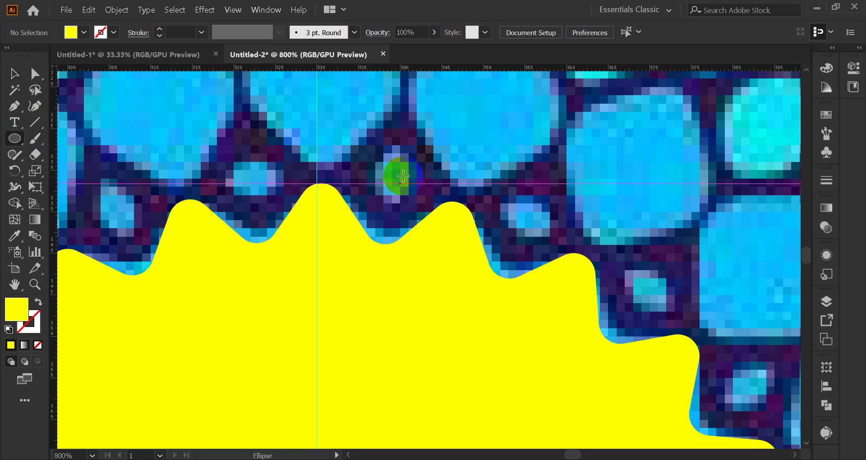
left_click_drag(386, 165, 409, 212)
left_click(14, 74)
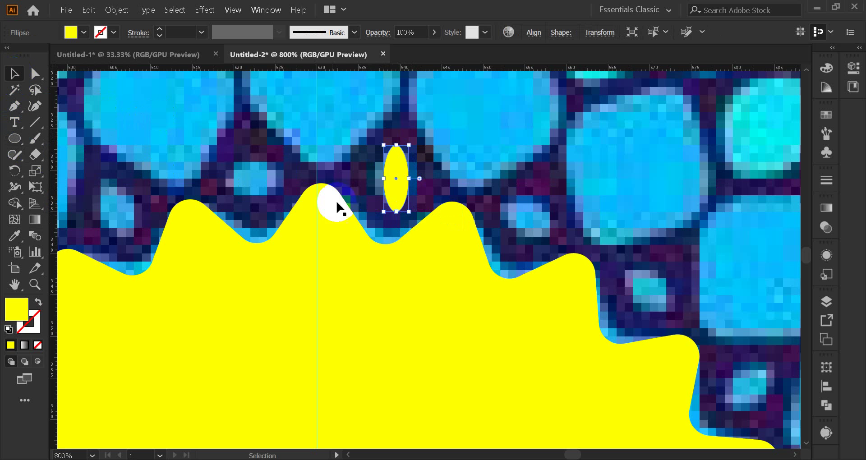
Step: Turn off Snap to Pixel and widen the small yellow ellipse slightly to about 3.8 px
left_click(233, 10)
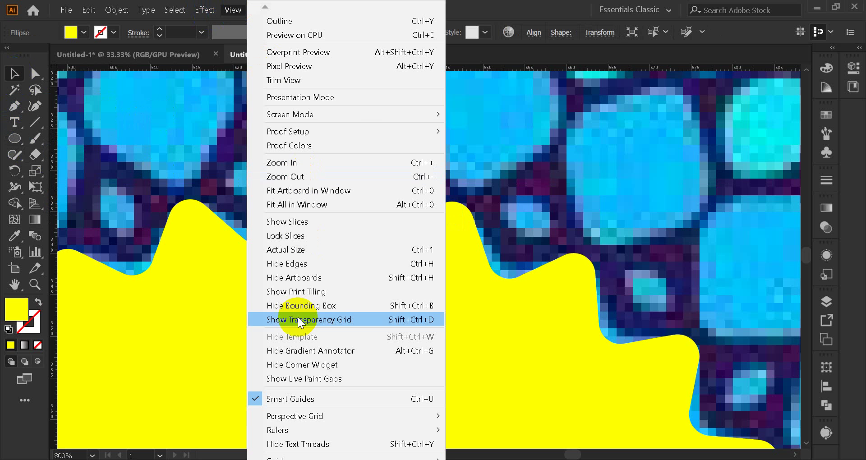
scroll(298, 318, "down", 2)
scroll(298, 379, "down", 2)
left_click(286, 379)
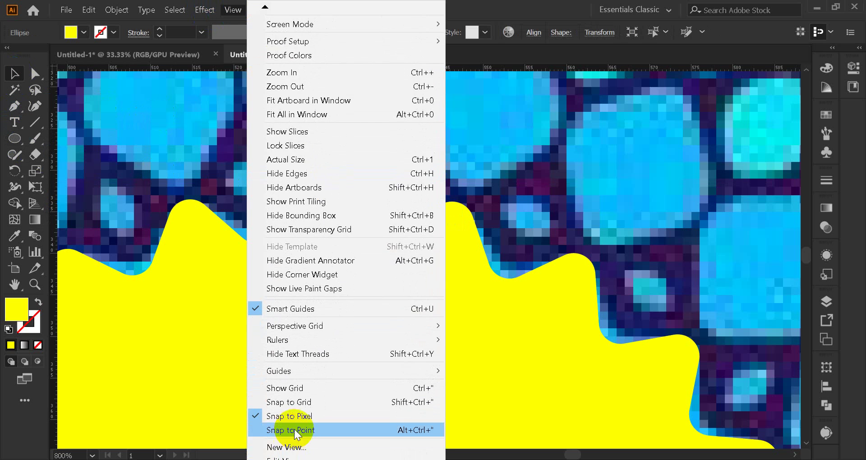
left_click_drag(415, 193, 416, 179)
Step: Convert the small ellipse's lowest anchor point to a corner so the shape ends in a sharp tip
left_click(8, 108)
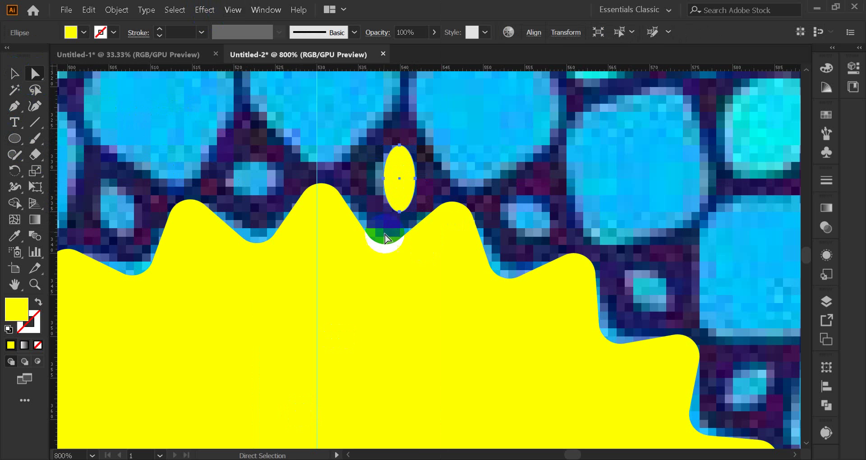
left_click(400, 211)
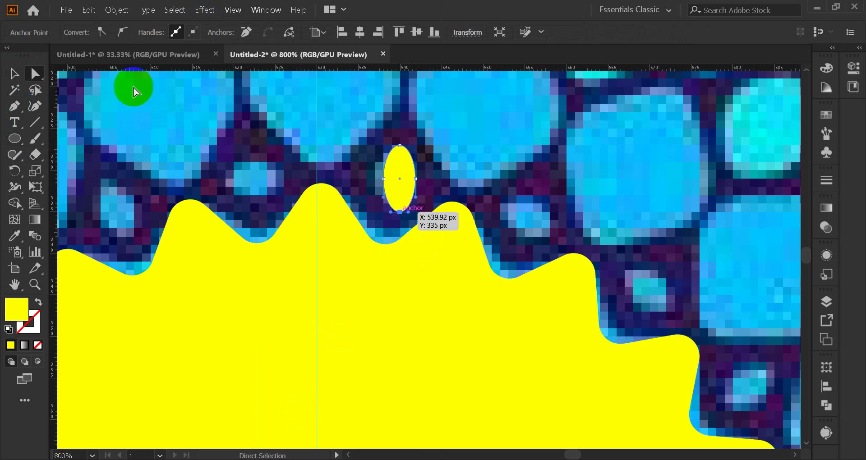
left_click(102, 31)
left_click(18, 71)
left_click(280, 151)
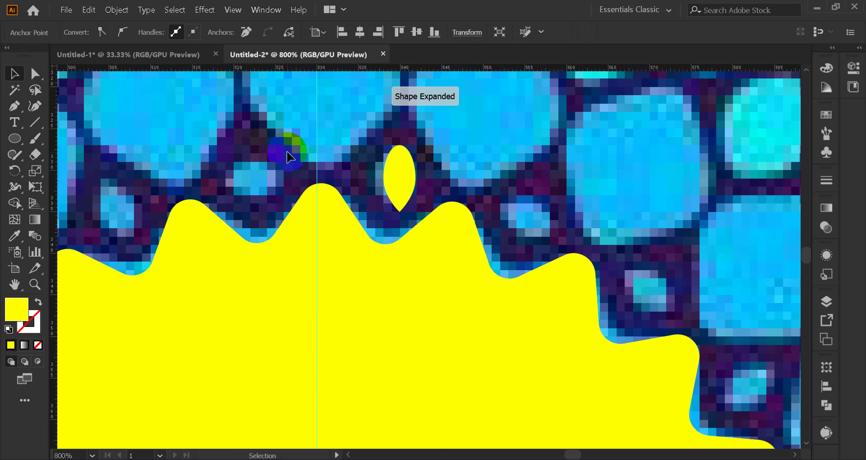
Step: Raise the two side anchor points of the pointed ellipse by 1 px to form a teardrop
left_click(402, 177)
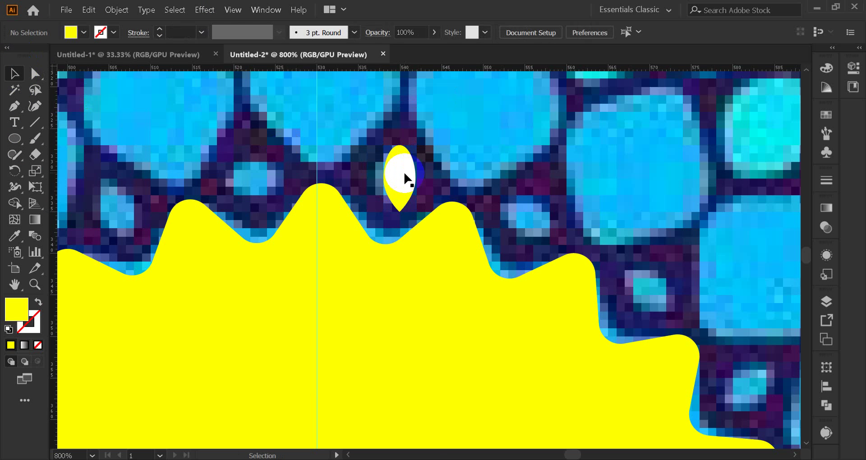
left_click(36, 78)
scroll(439, 186, "up", 4)
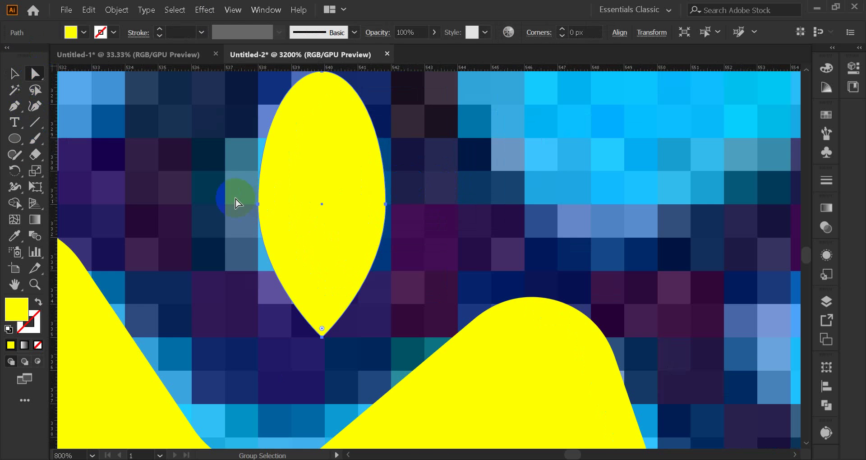
left_click_drag(236, 203, 410, 236)
key("Up")
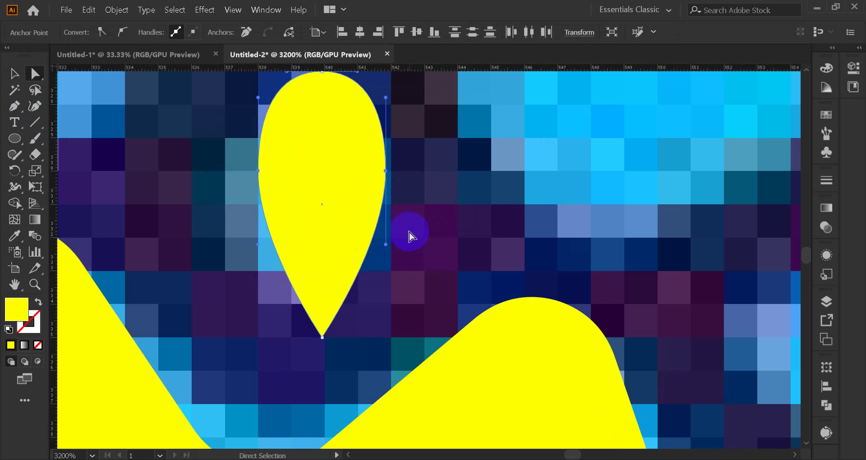
left_click(14, 73)
left_click(259, 254)
Step: Widen the yellow teardrop to about 4 px and rotate it slightly clockwise
scroll(392, 267, "up", 3)
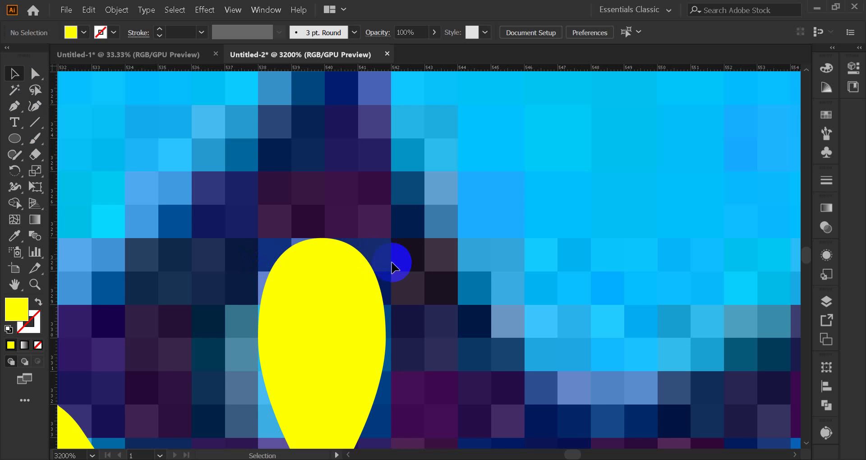
scroll(392, 267, "down", 3)
left_click(329, 246)
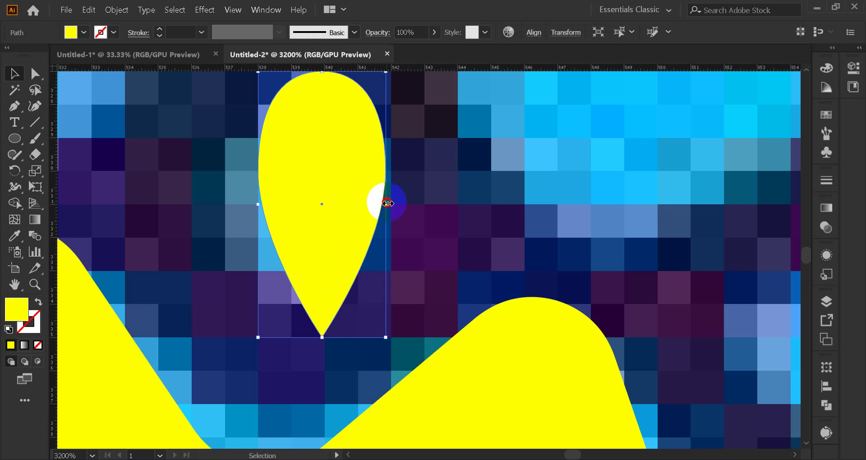
left_click_drag(388, 203, 392, 203)
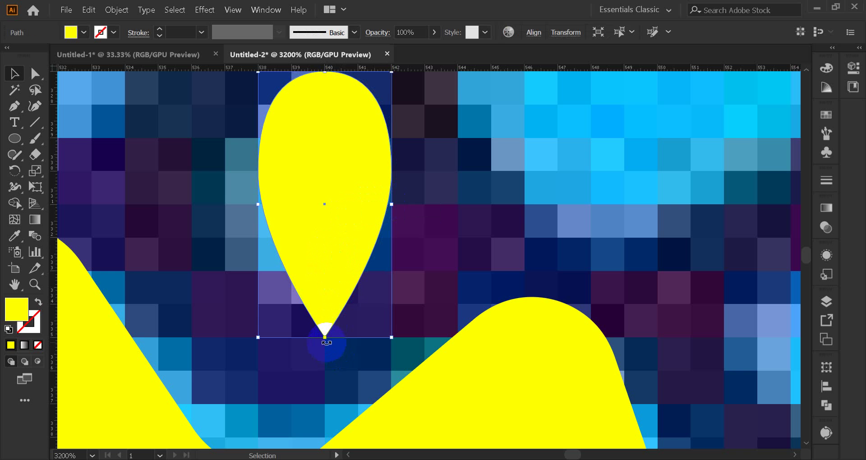
left_click_drag(326, 342, 302, 350)
left_click(410, 300)
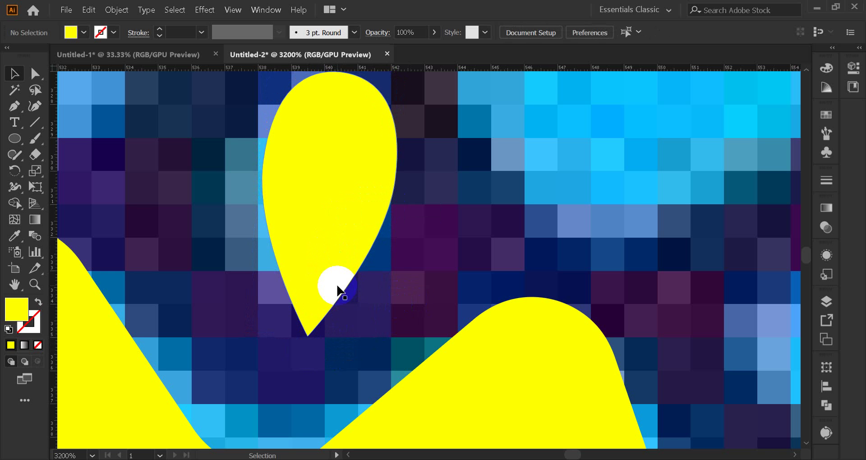
Step: Shift the tilted teardrop slightly to the left to centre it over the small blue shape
scroll(336, 288, "down", 2)
left_click(339, 270)
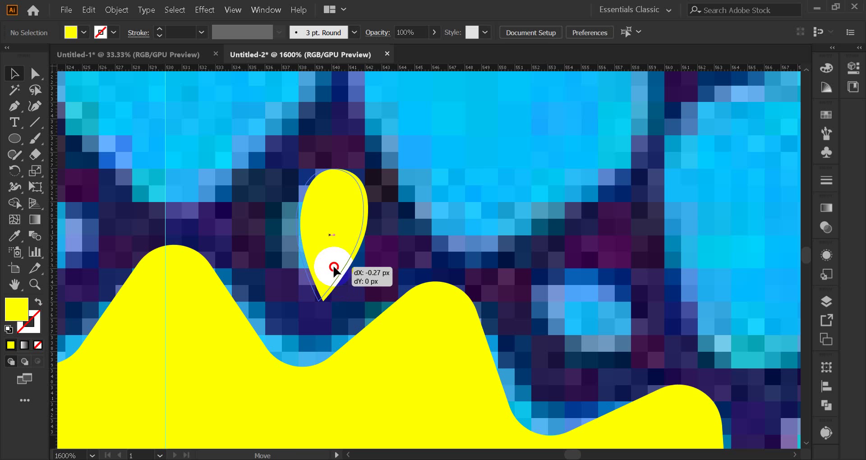
key("ctrl+shift+a")
scroll(348, 236, "down", 1)
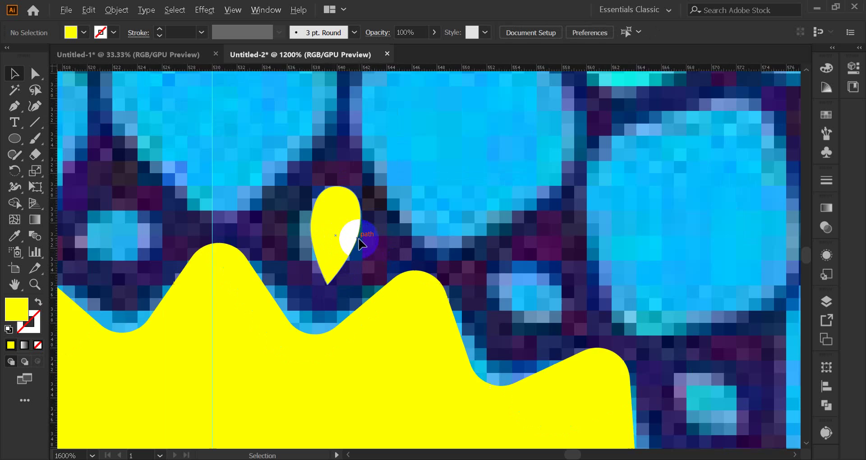
left_click_drag(355, 243, 347, 247)
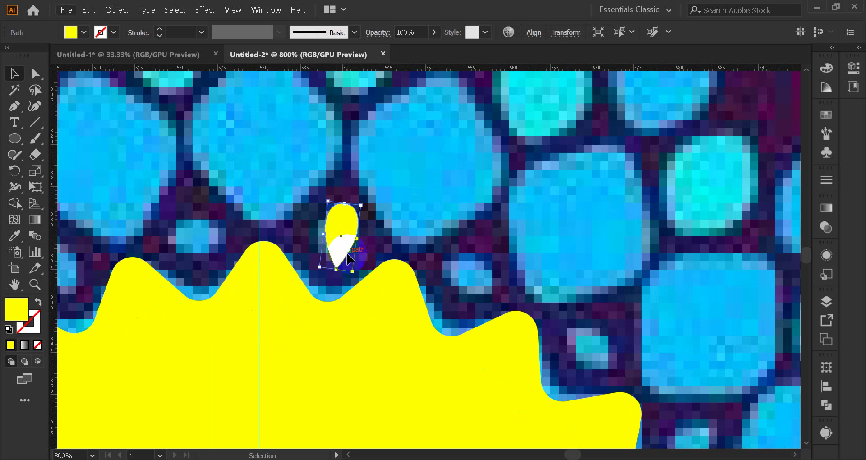
Step: Rotate the teardrop a little further clockwise so its tip points into the valley between the star's points
scroll(352, 259, "up", 3)
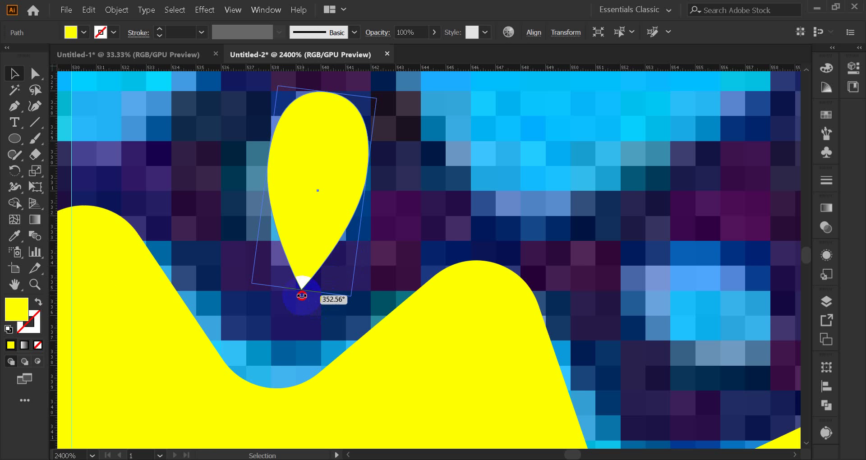
left_click_drag(302, 295, 326, 207)
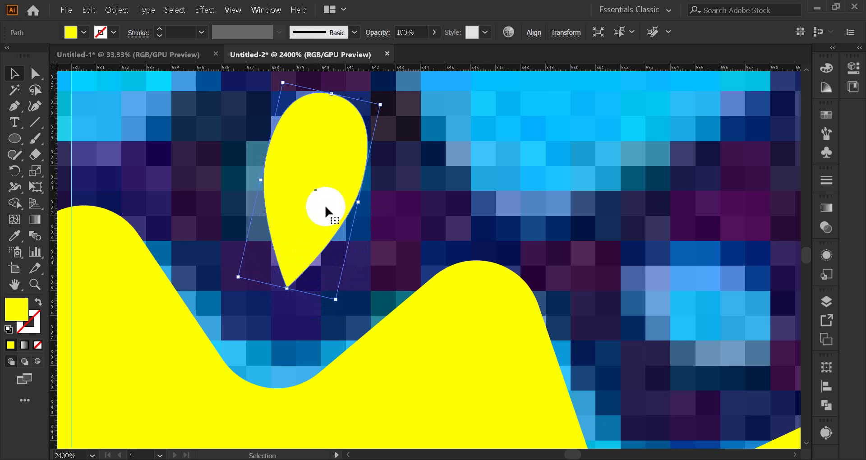
scroll(279, 345, "down", 3)
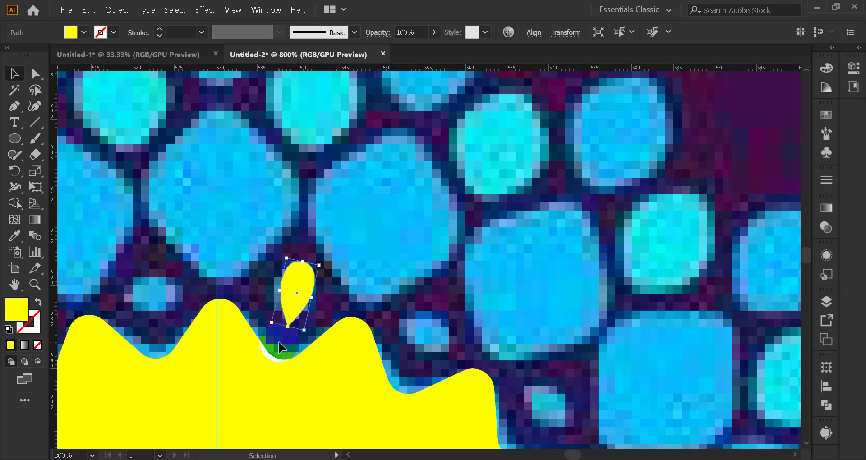
left_click(367, 255)
scroll(299, 287, "down", 5)
scroll(309, 319, "up", 6)
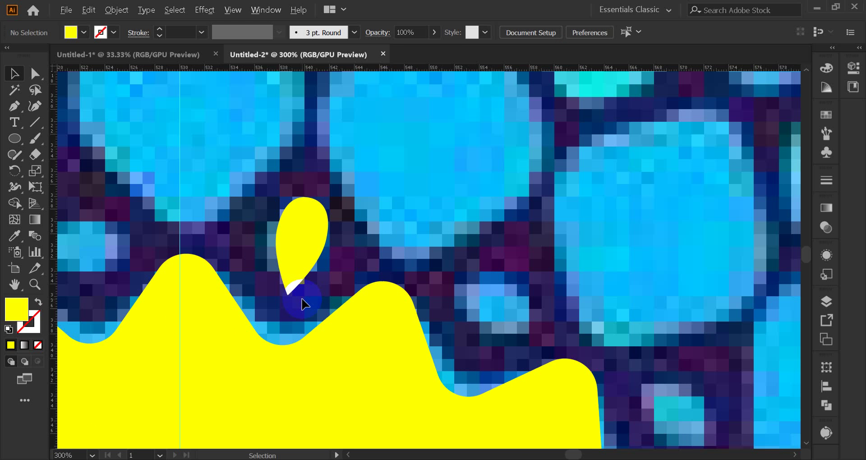
Step: Start rotating the yellow teardrop about a pivot at the intersection of the two guides in the star's centre
left_click(310, 251)
scroll(298, 253, "down", 2)
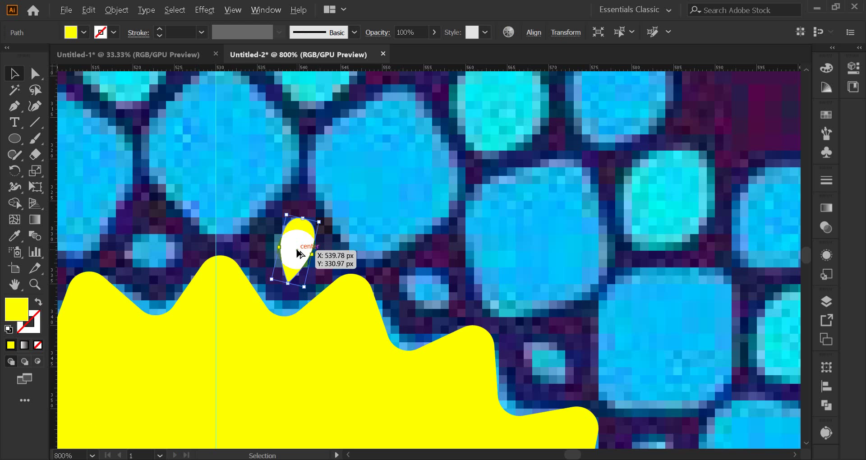
scroll(298, 253, "down", 2)
left_click(38, 170)
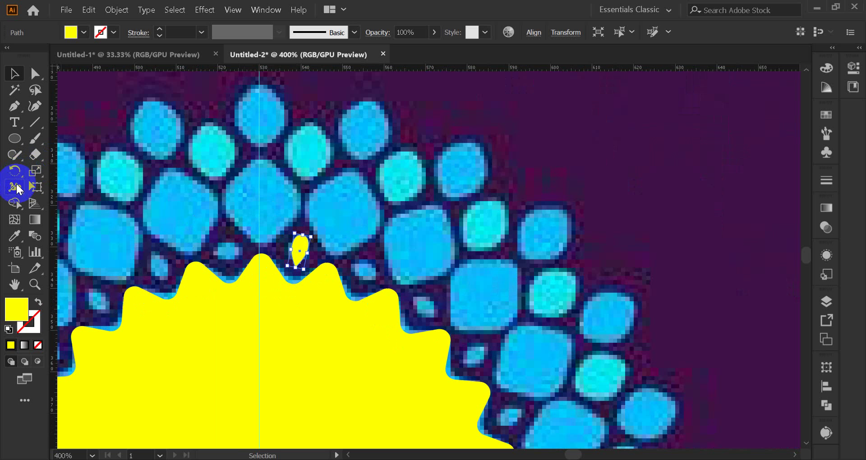
left_click(15, 174)
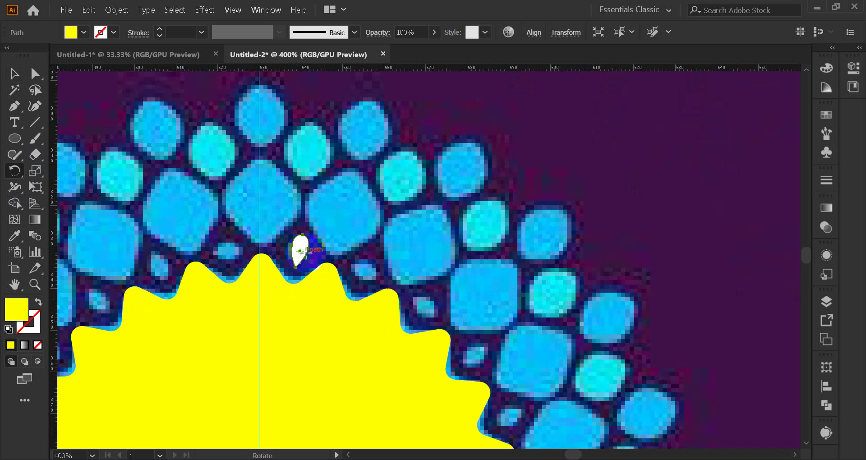
scroll(296, 251, "down", 2)
scroll(296, 251, "down", 4)
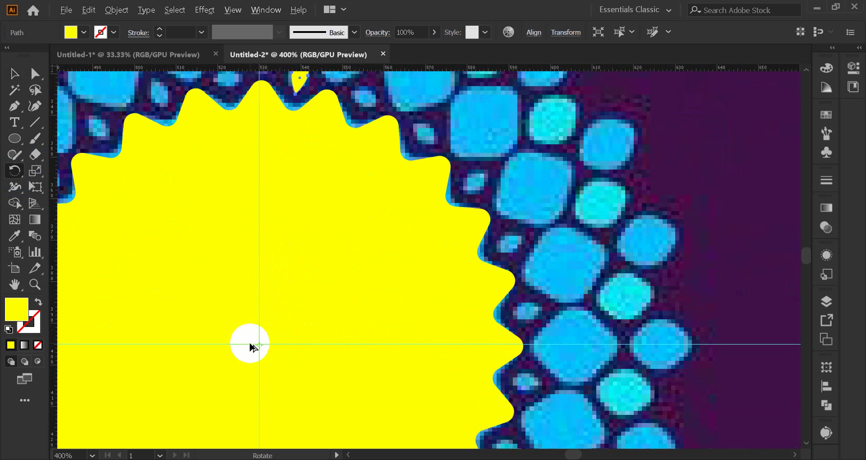
scroll(253, 345, "up", 5)
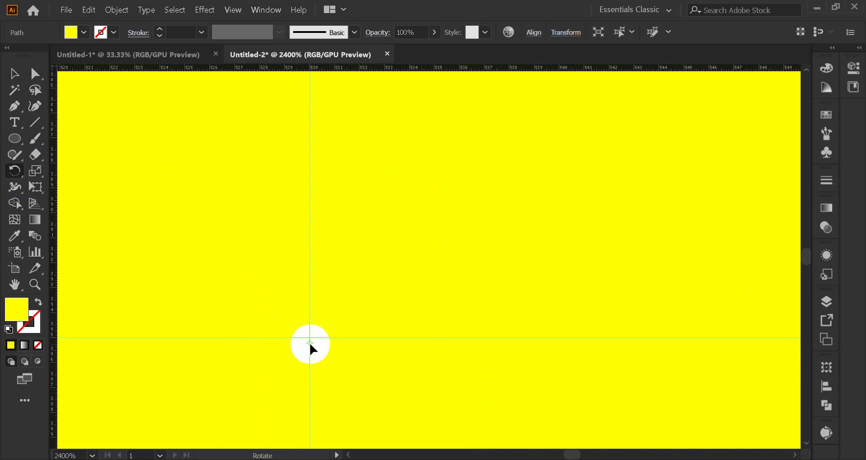
left_click_drag(312, 344, 316, 355)
scroll(309, 338, "up", 3)
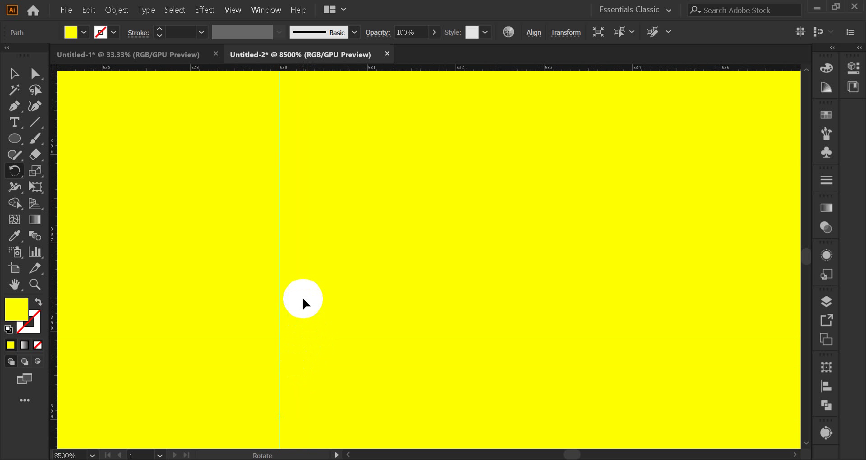
scroll(302, 298, "down", 3)
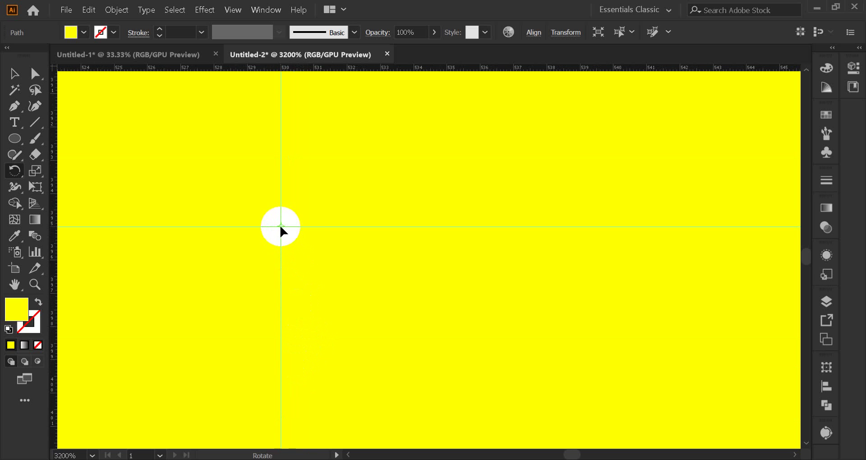
left_click_drag(281, 226, 282, 226)
left_click(282, 226, "alt")
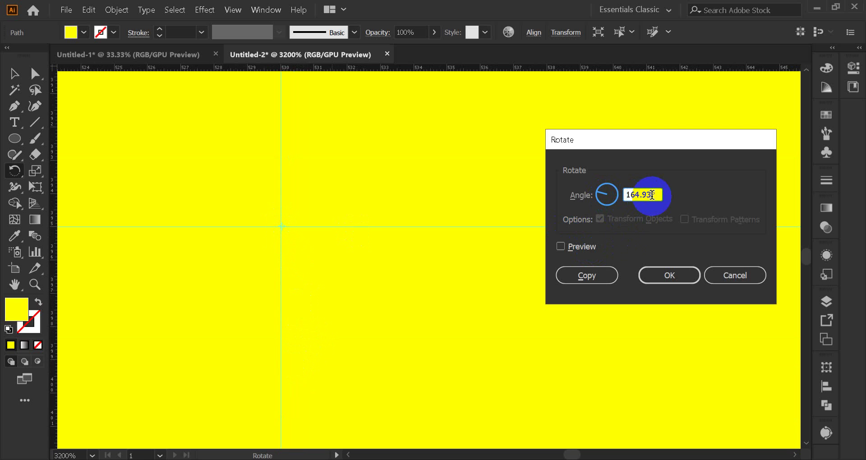
Step: Create a copy of the teardrop rotated by 360/24 degrees about the star's centre
left_click_drag(652, 195, 614, 197)
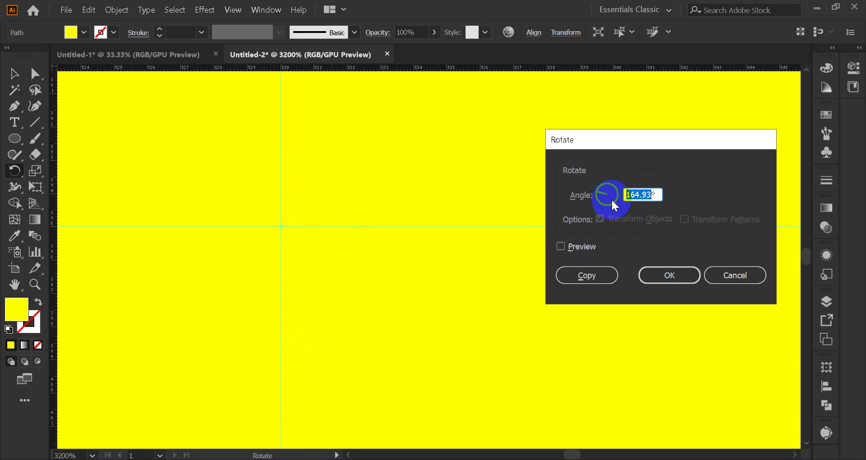
type("360/")
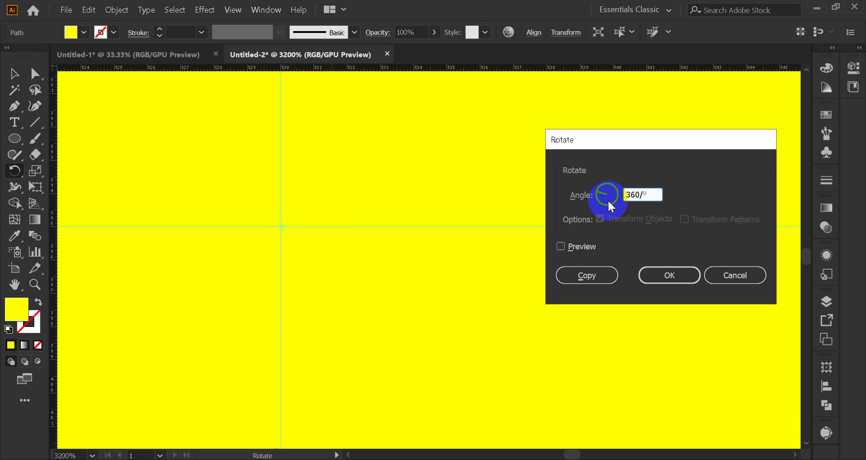
type("24")
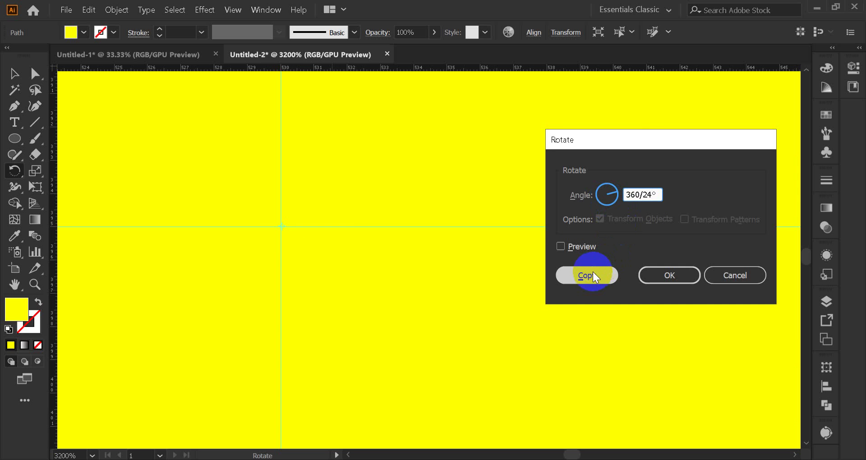
left_click(587, 276)
scroll(443, 225, "down", 4)
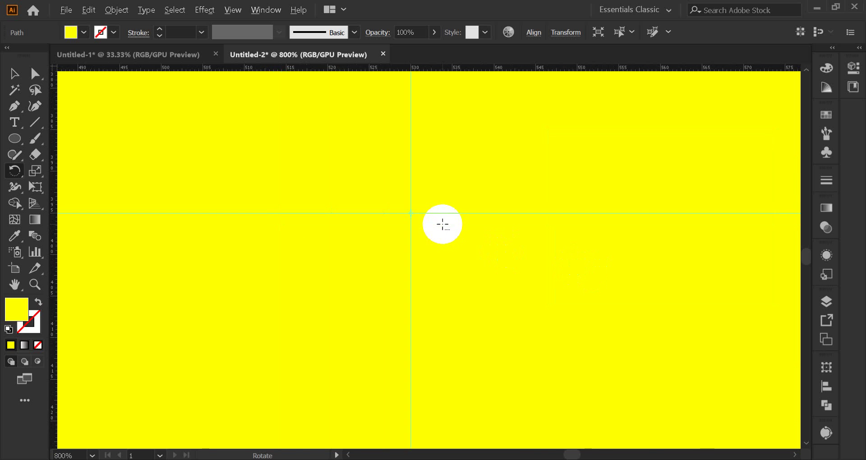
scroll(443, 224, "down", 4)
scroll(489, 215, "up", 2)
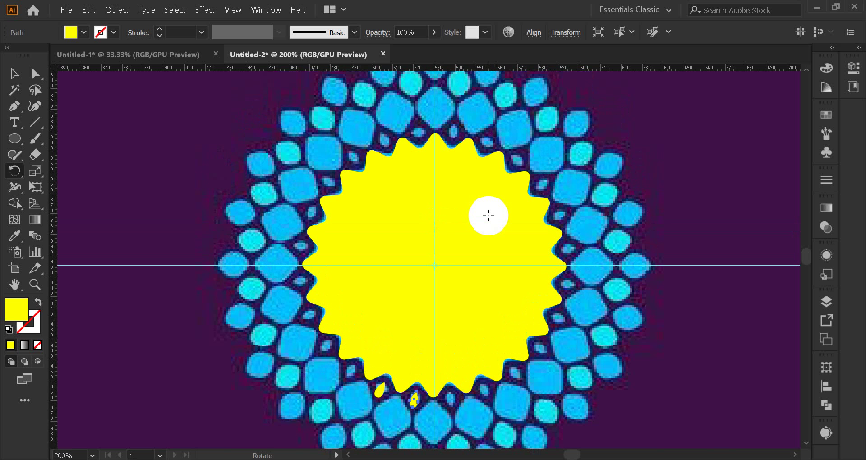
Step: Repeat the rotated copy until teardrops sit in every valley around the star, then deselect the artwork
left_click(414, 399, "ctrl")
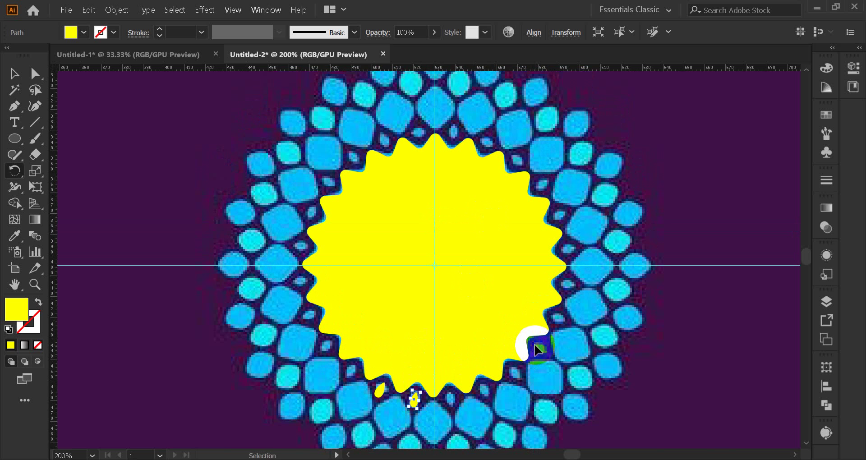
key("ctrl+d")
key("ctrl+d")
key("ctrl+d")
key("ctrl+d")
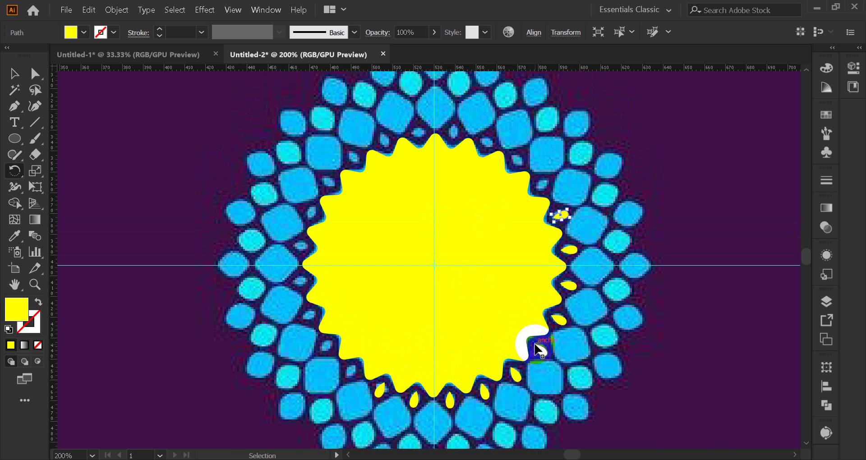
key("ctrl+d")
key("ctrl+d")
key("ctrl+d")
key("ctrl+d")
key("ctrl+d")
key("ctrl+d")
key("ctrl+d")
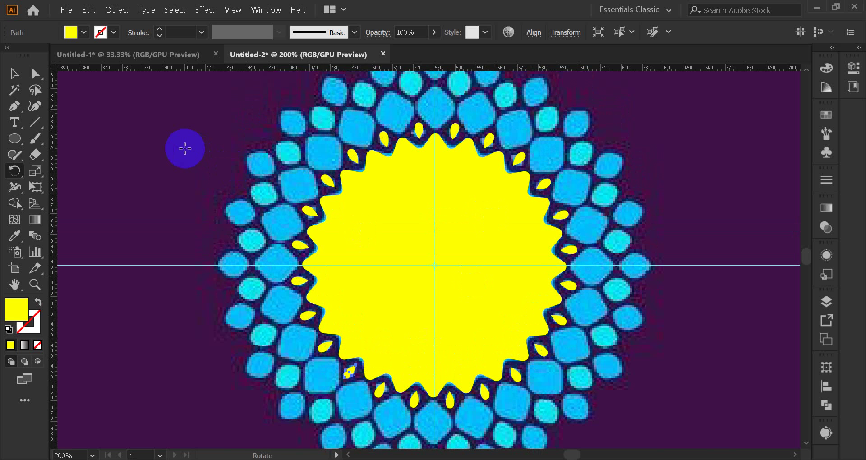
left_click(131, 126)
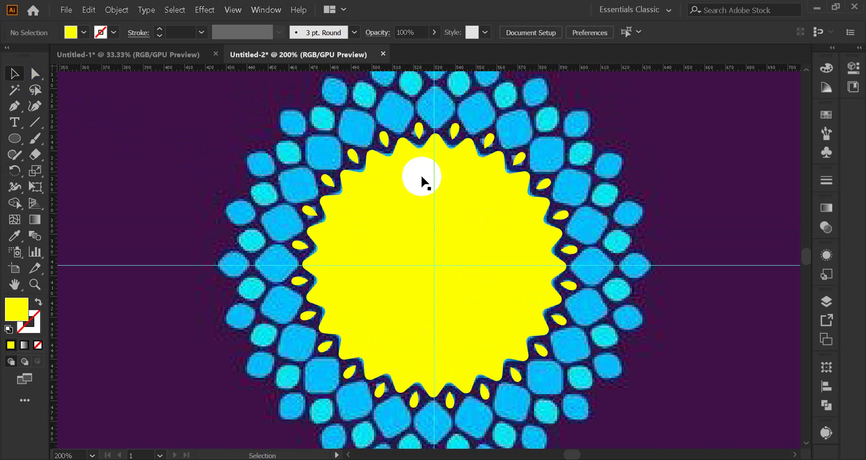
Step: Draw a yellow rounded rectangle over the blue shape above the star's top point and reduce its corner radius to about 4.45 px
scroll(436, 190, "up", 4)
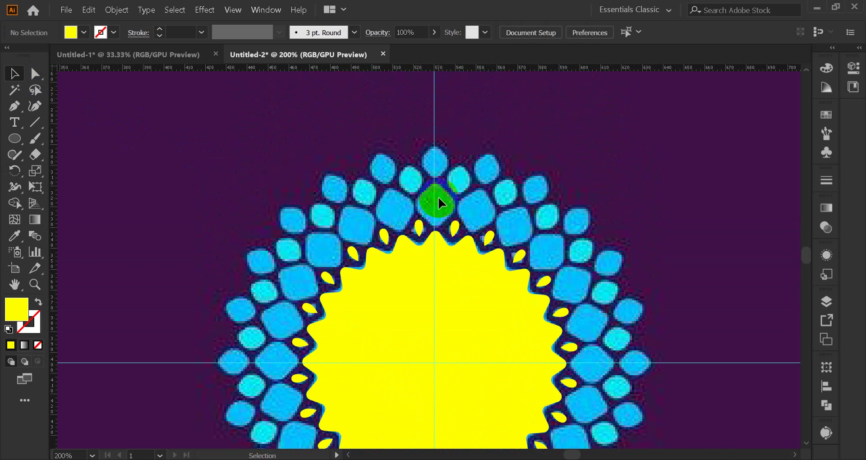
scroll(438, 197, "up", 3)
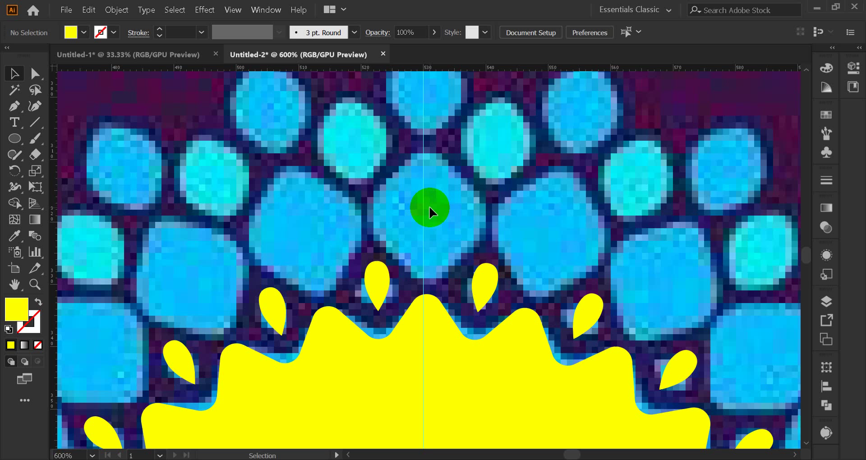
left_click_drag(14, 139, 49, 155)
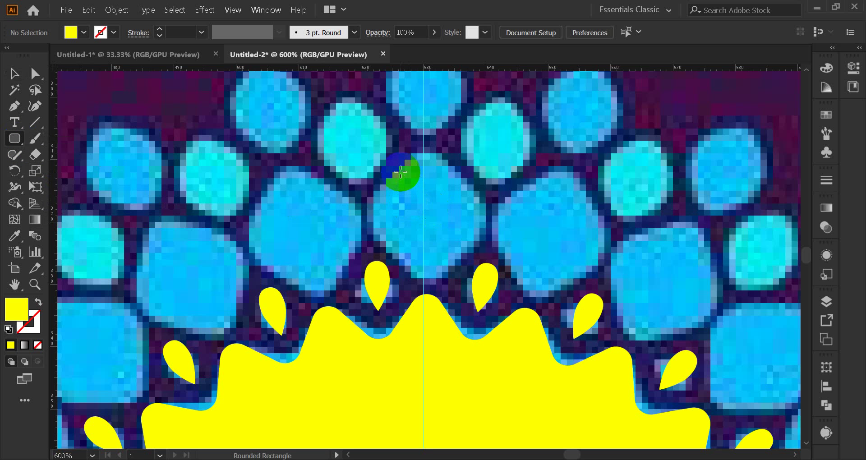
left_click_drag(395, 172, 485, 280)
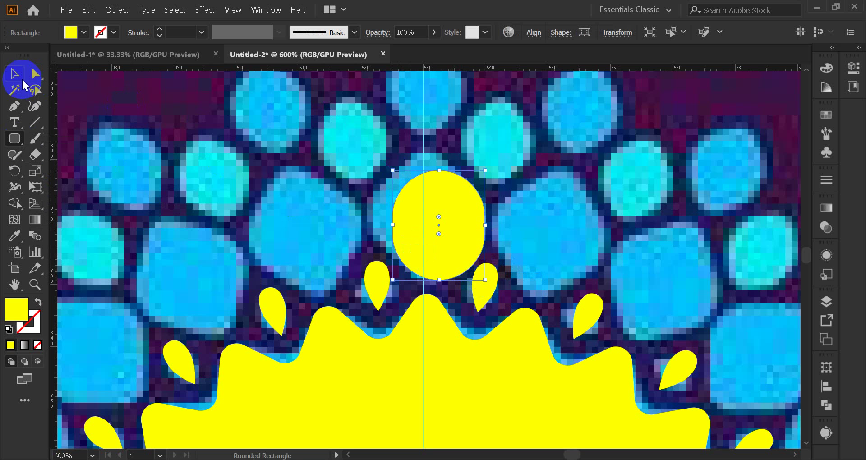
left_click(42, 81)
left_click(400, 218)
left_click_drag(438, 217, 421, 166)
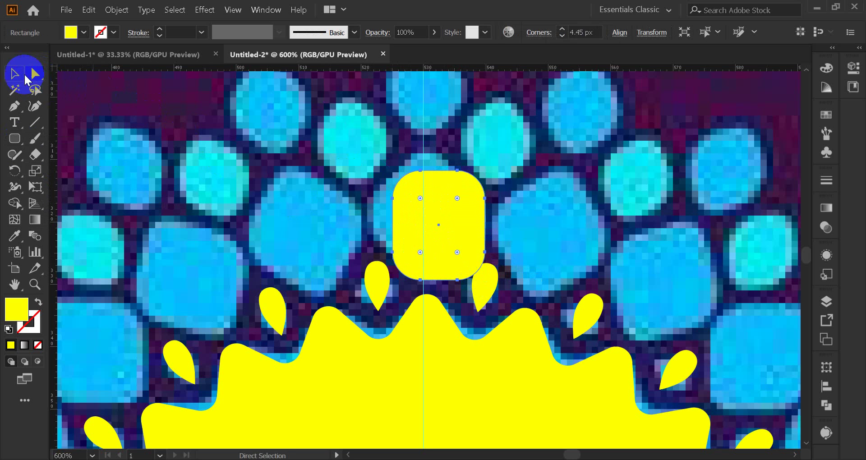
Step: Rotate the rounded rectangle about 45 degrees into a diamond and move and resize it to cover the blue shape above the star
left_click(13, 73)
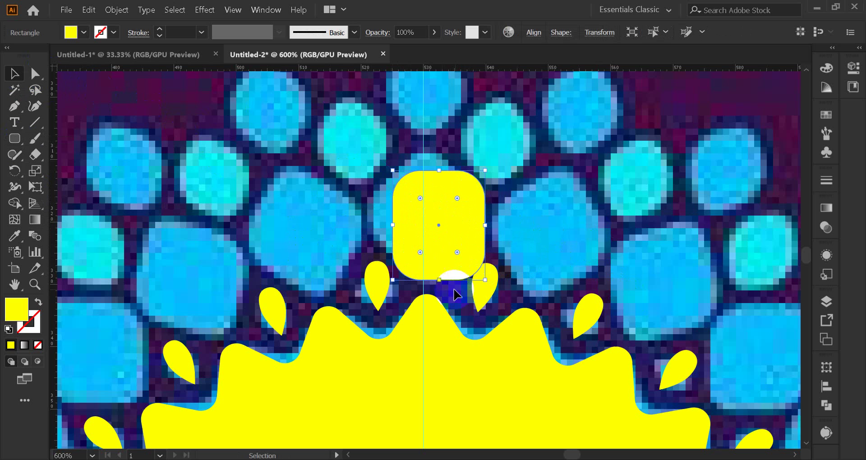
left_click_drag(439, 280, 424, 227)
left_click_drag(478, 213, 469, 258)
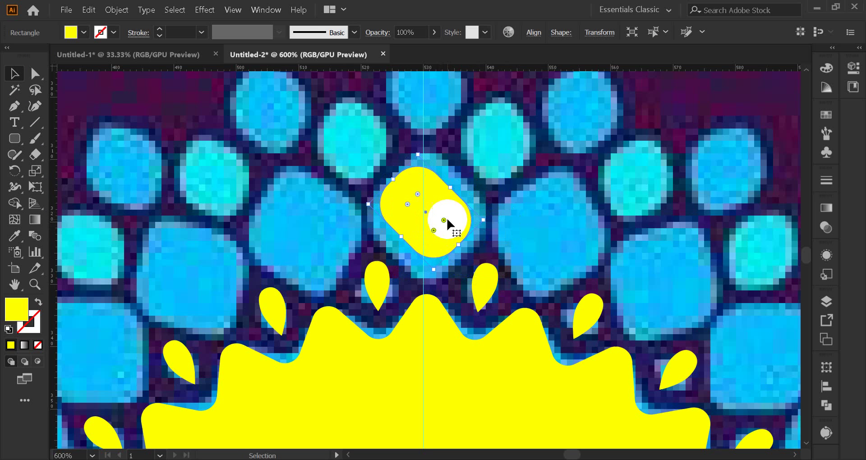
left_click_drag(445, 224, 467, 191)
left_click_drag(402, 184, 393, 175)
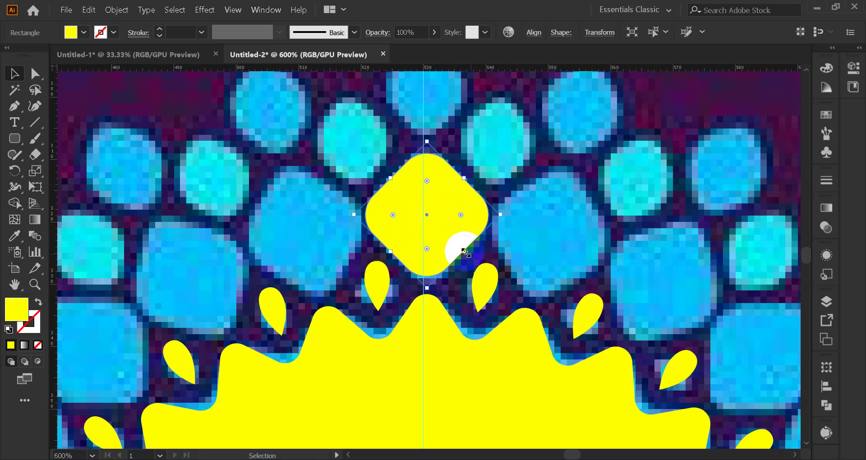
left_click_drag(464, 251, 467, 248)
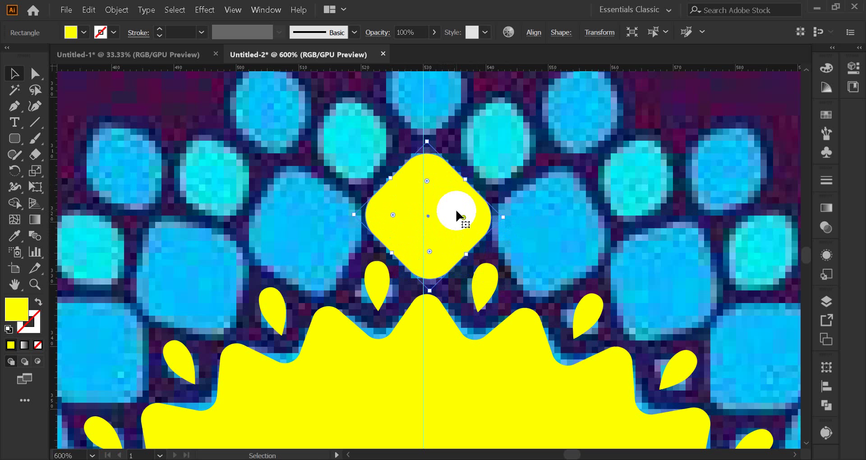
left_click(546, 209)
left_click(460, 217)
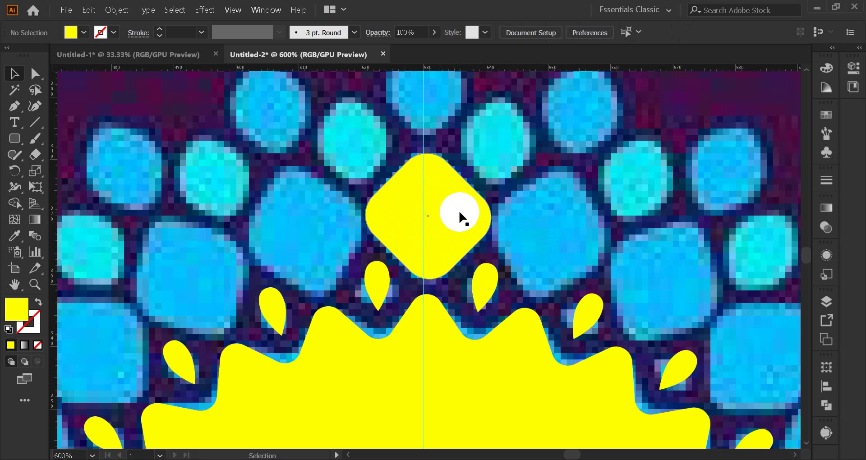
Step: Round all four corners of the yellow diamond slightly more to match the blue reference shape
left_click(35, 75)
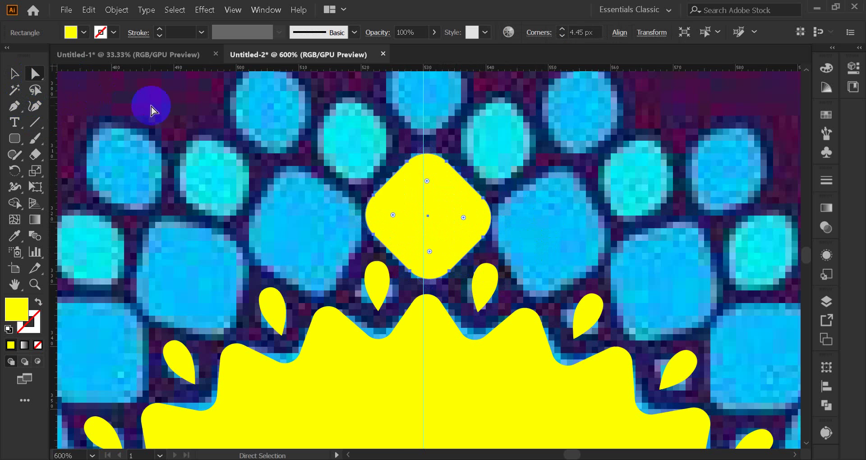
scroll(439, 185, "up", 3, "alt")
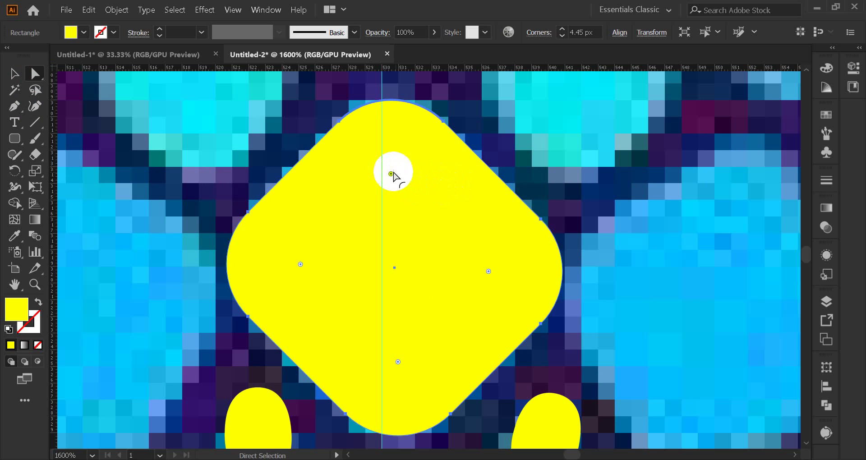
left_click_drag(391, 174, 391, 195)
left_click(13, 73)
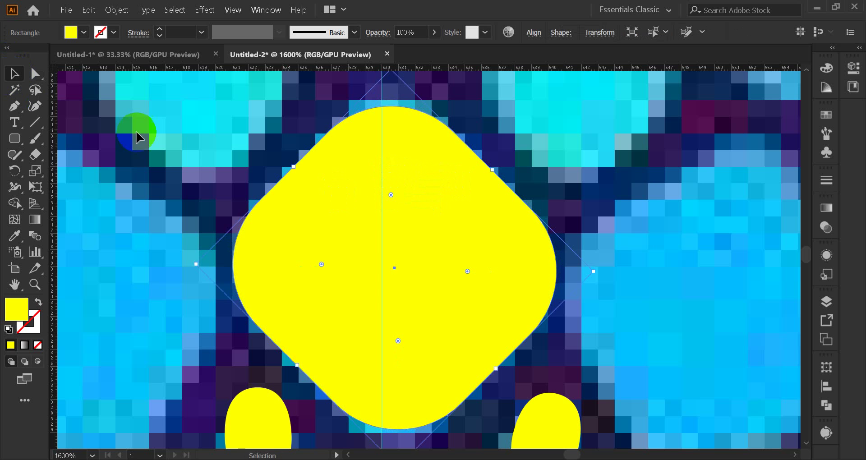
scroll(342, 205, "down", 2)
left_click(411, 233)
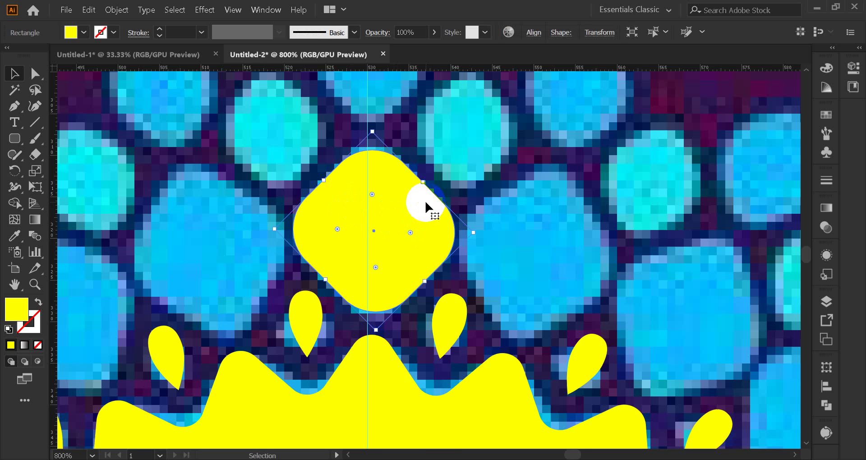
Step: Fill the rounded diamond with the blue sampled from the neighbouring shape in the reference image
scroll(424, 205, "down", 5)
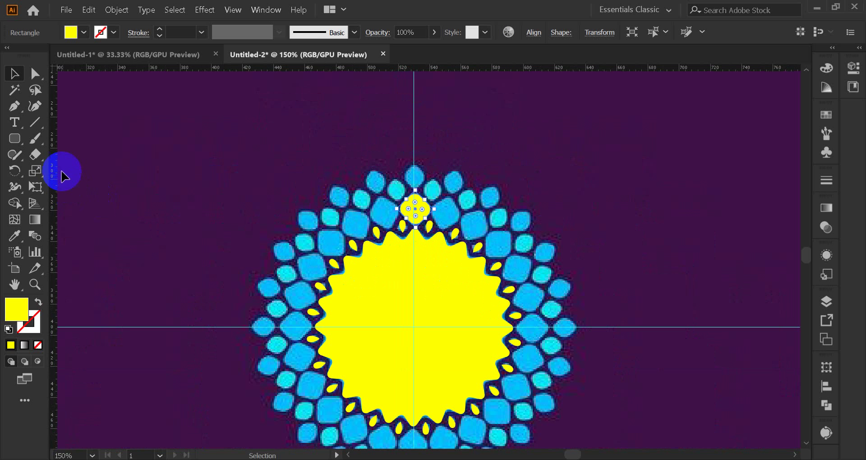
left_click(826, 116)
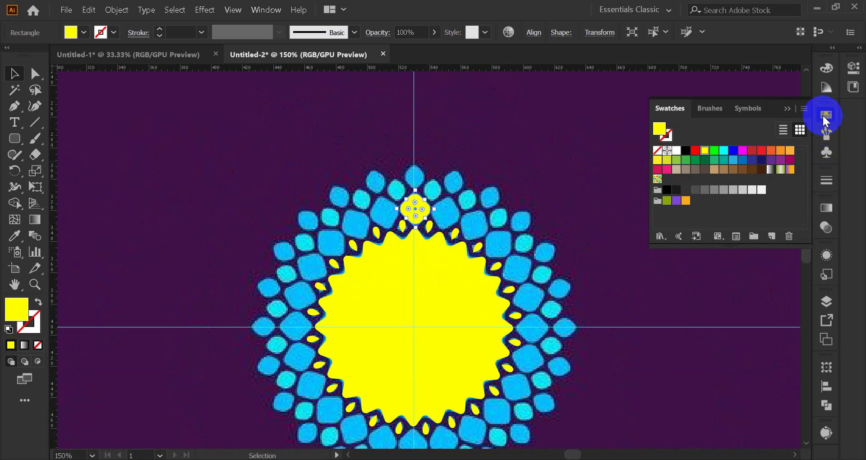
left_click(787, 109)
left_click(14, 235)
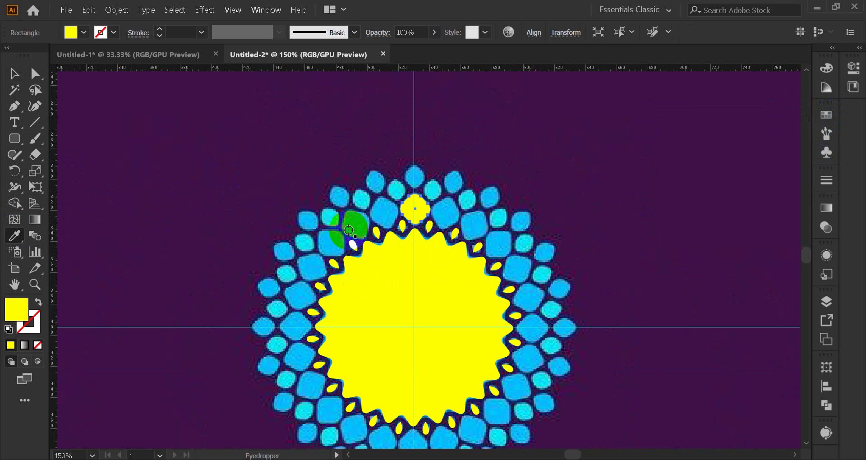
left_click(383, 213)
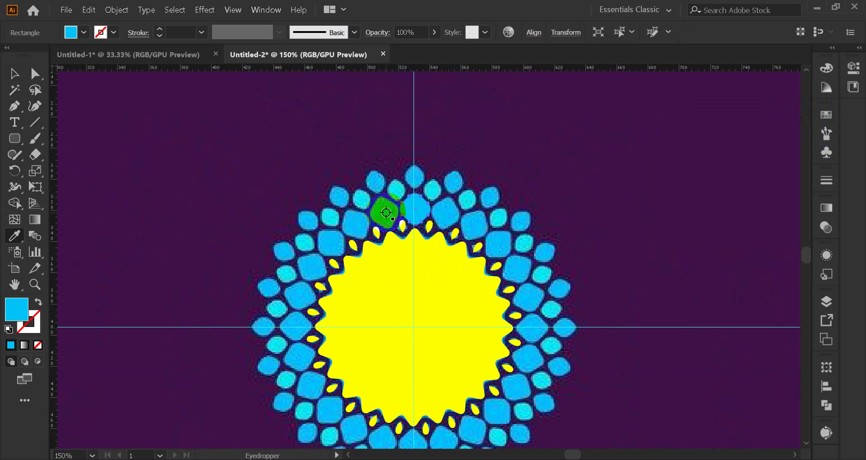
Step: Recolour the rounded diamond above the star's top point with the red swatch, setting it apart from the blue reference
left_click(15, 74)
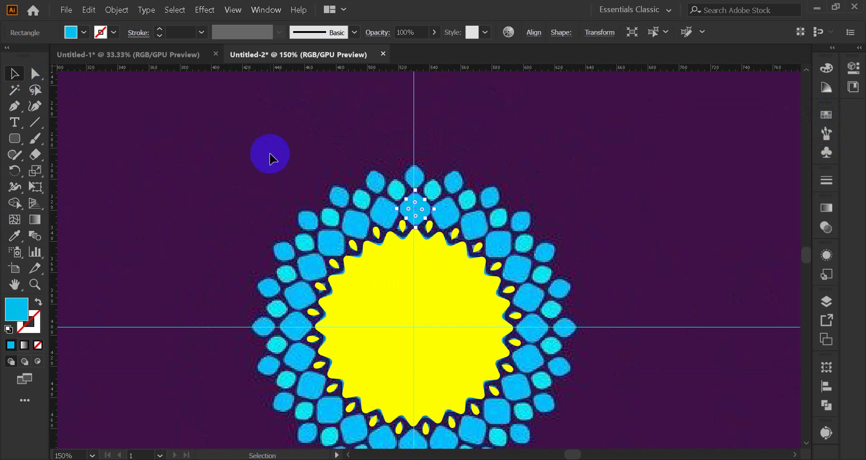
left_click(423, 216)
left_click(415, 208)
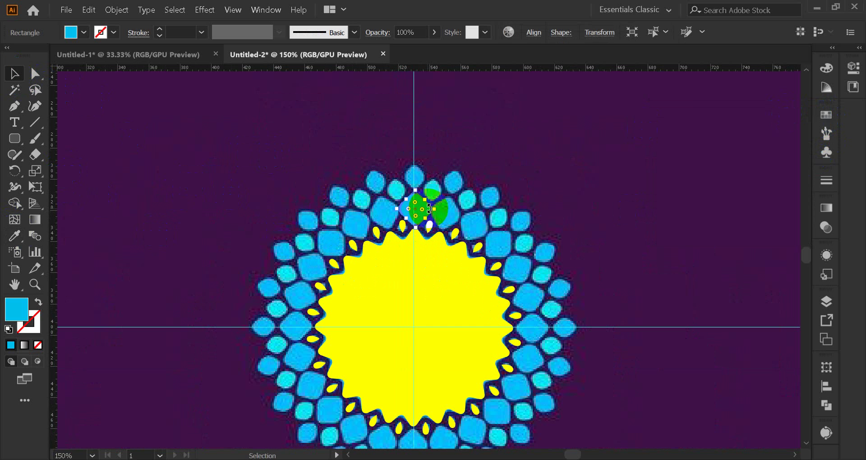
left_click(827, 115)
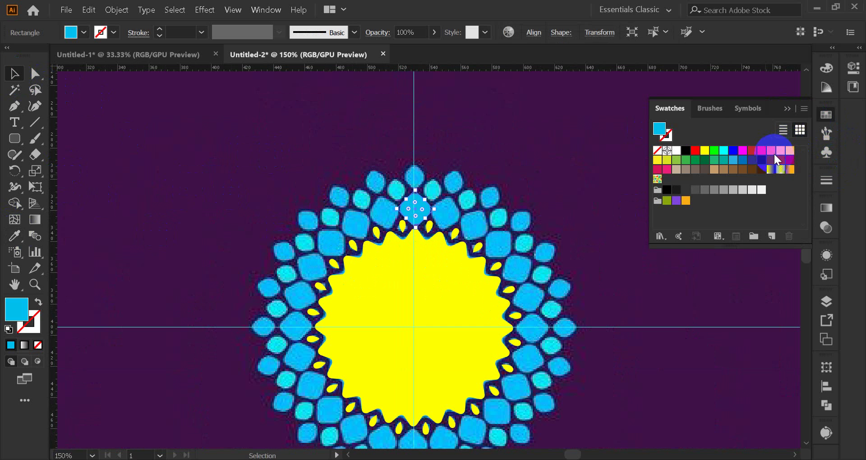
left_click(723, 150)
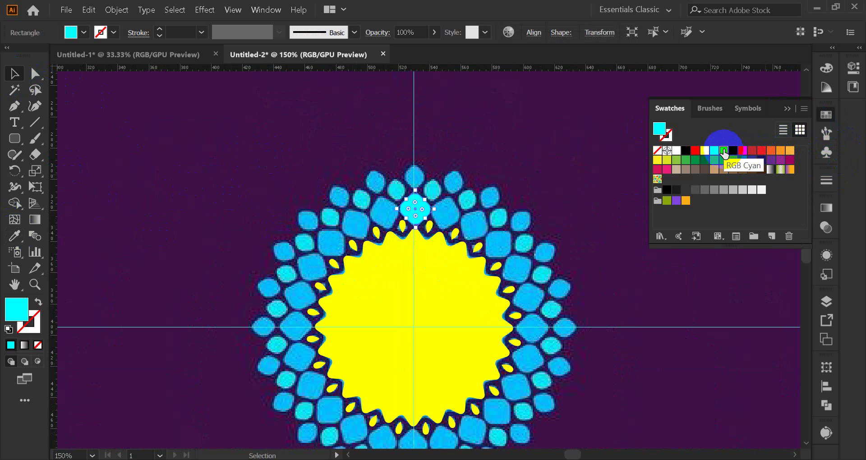
left_click(696, 150)
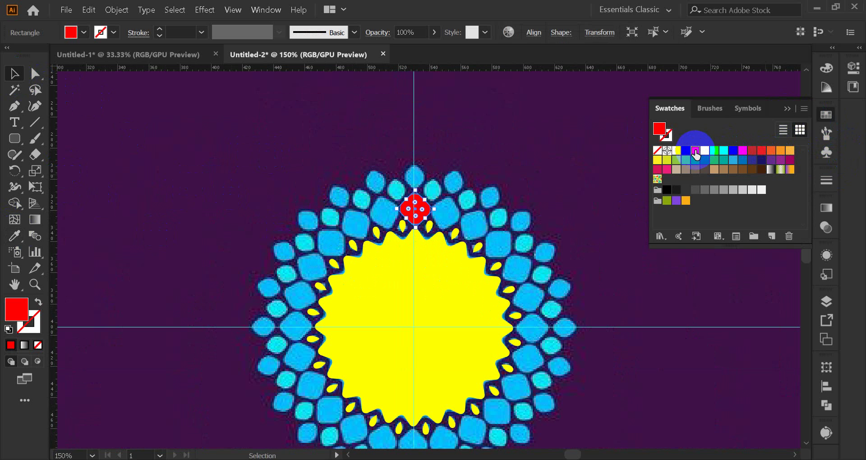
left_click(785, 109)
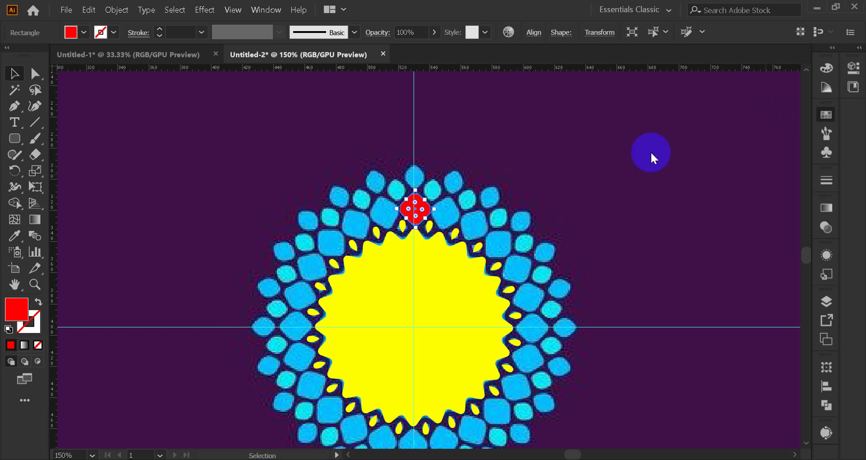
Step: Create a copy of the red rounded diamond rotated by 360/24 degrees around the emblem's guide intersection
left_click(527, 181)
left_click(424, 212)
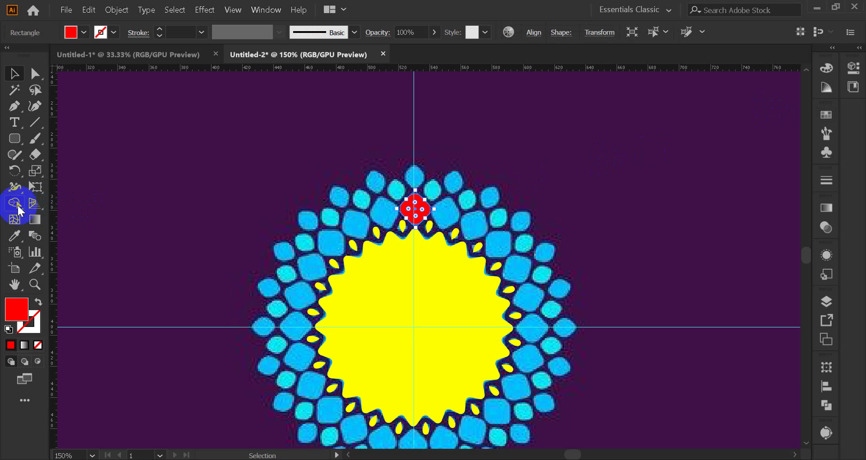
left_click(15, 174)
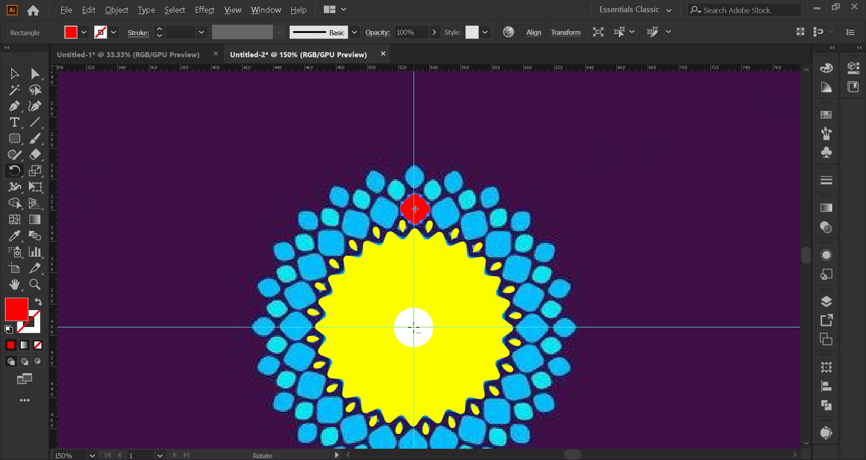
scroll(414, 328, "up", 3)
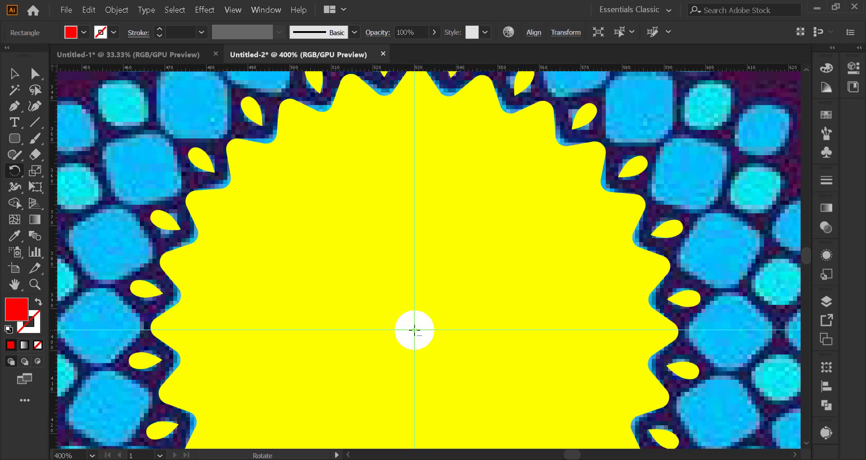
left_click(414, 330, "alt")
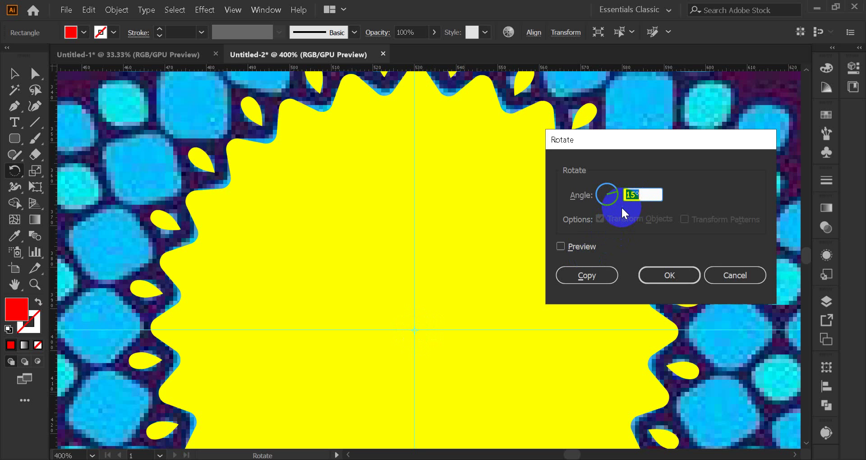
double_click(632, 195)
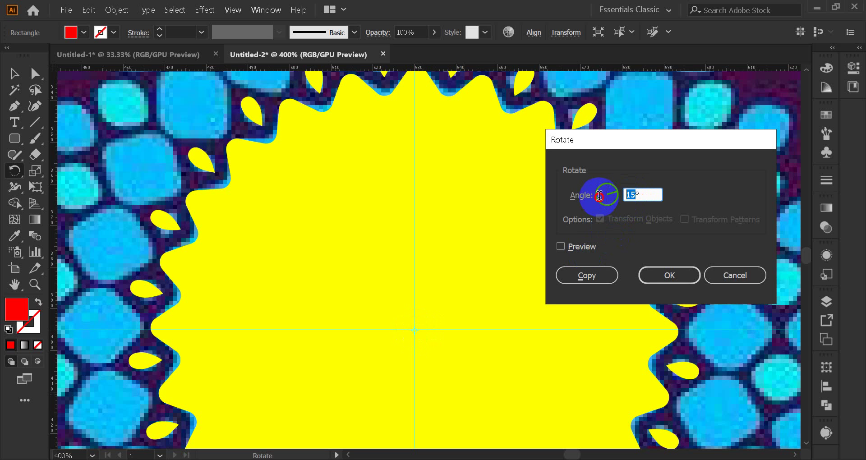
type("360/24")
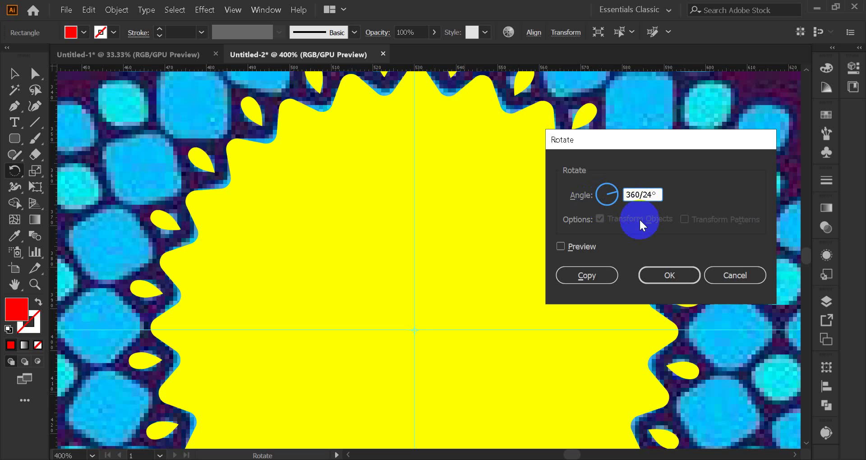
left_click(587, 277)
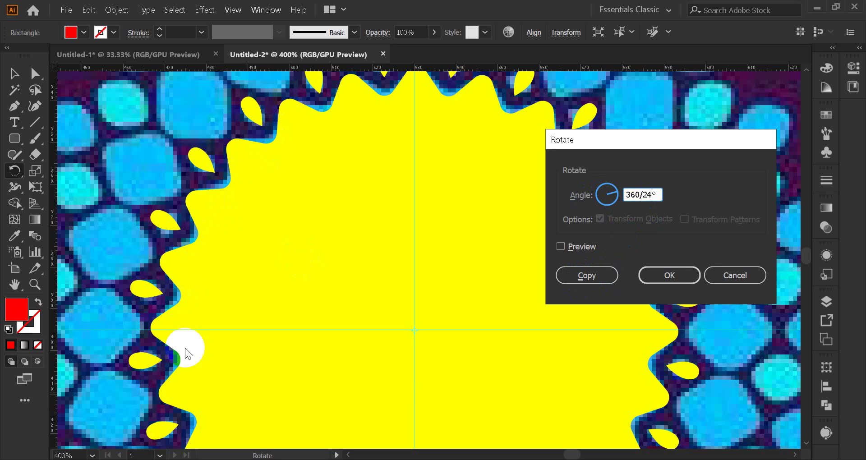
left_click(595, 276)
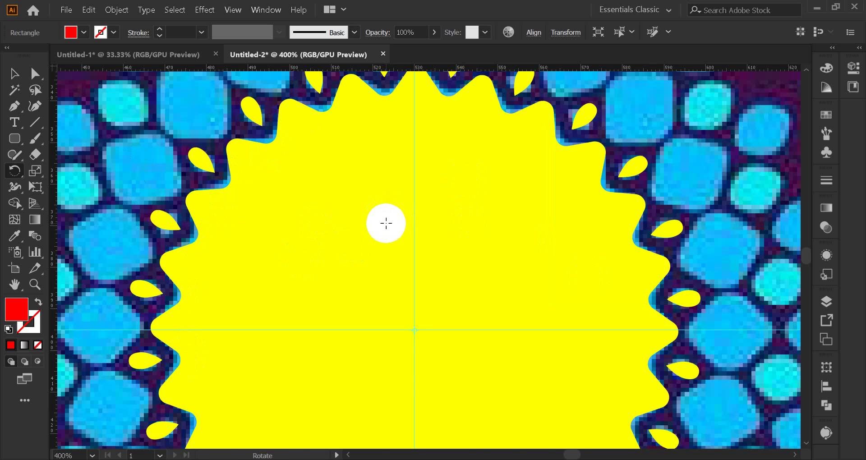
Step: Repeat the rotated copy until red rounded diamonds complete the ring around the yellow star, then deselect
scroll(383, 221, "down", 3)
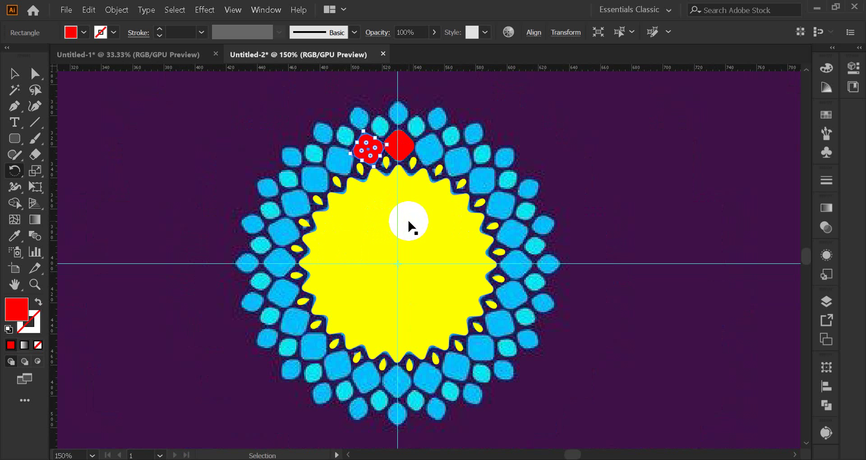
key("ctrl+d")
key("ctrl+d")
key("ctrl+d")
key("ctrl+d")
key("ctrl+d")
key("ctrl+d")
key("ctrl+d")
key("ctrl+d")
key("ctrl+d")
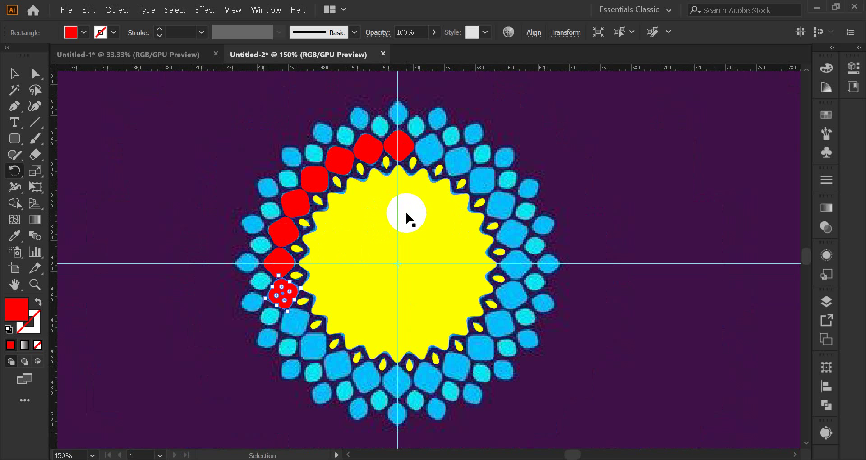
key("ctrl+d")
key("ctrl+d")
key("ctrl+d")
key("ctrl+d")
key("ctrl+d")
key("ctrl+d")
key("ctrl+d")
key("ctrl+d")
key("ctrl+d")
key("ctrl+d")
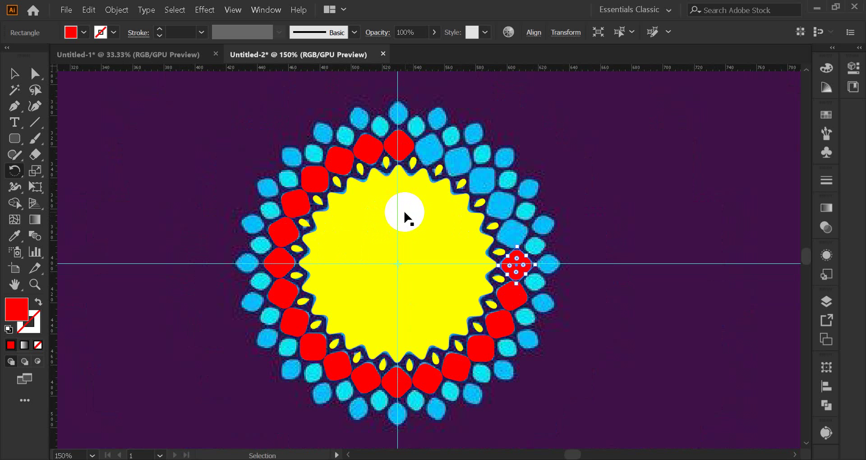
key("ctrl+d")
key("ctrl+d")
key("ctrl+d")
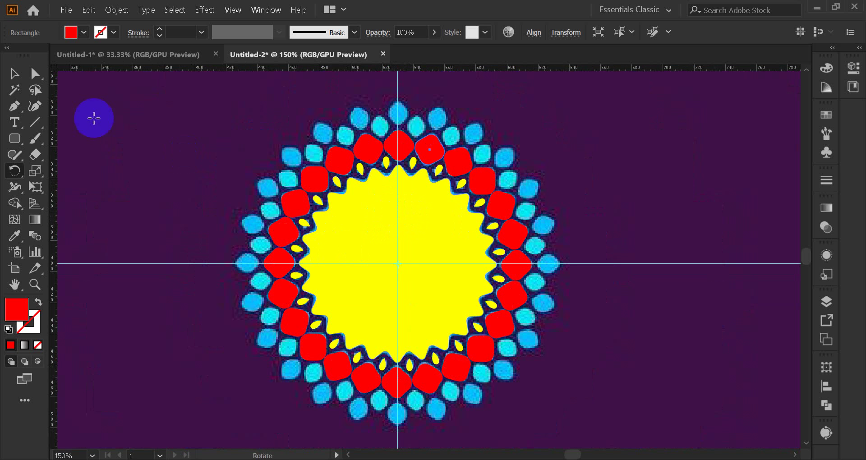
left_click(15, 76)
left_click(123, 146)
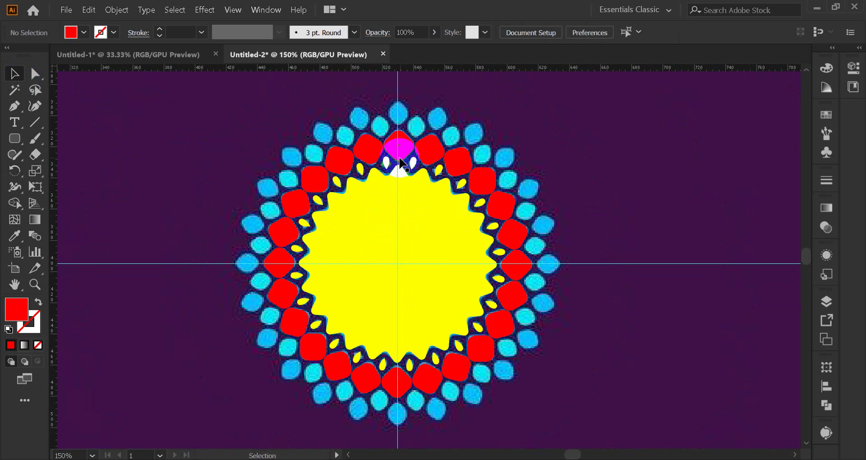
Step: Duplicate the top red rounded diamond and scale the copy down over the cyan shape at its upper left
scroll(398, 158, "up", 1)
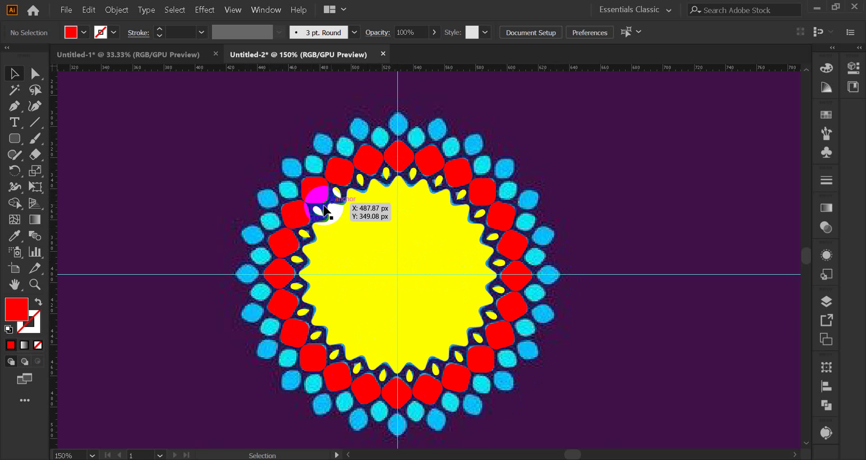
scroll(396, 133, "up", 3, "alt")
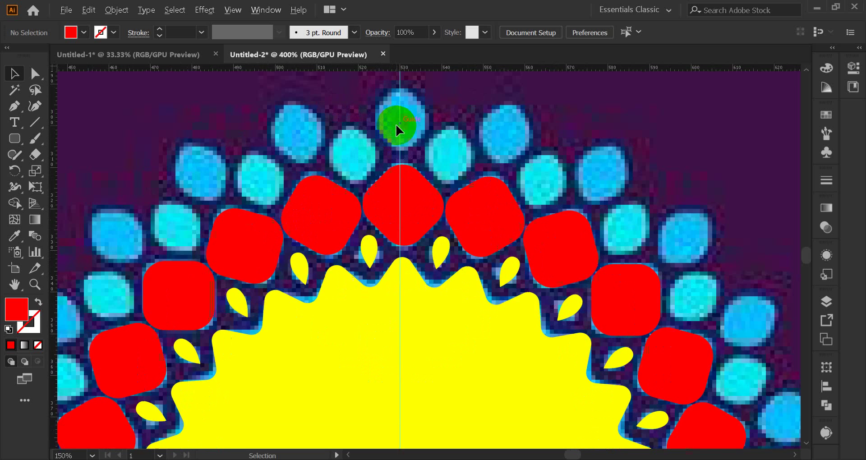
scroll(396, 125, "up", 1, "alt")
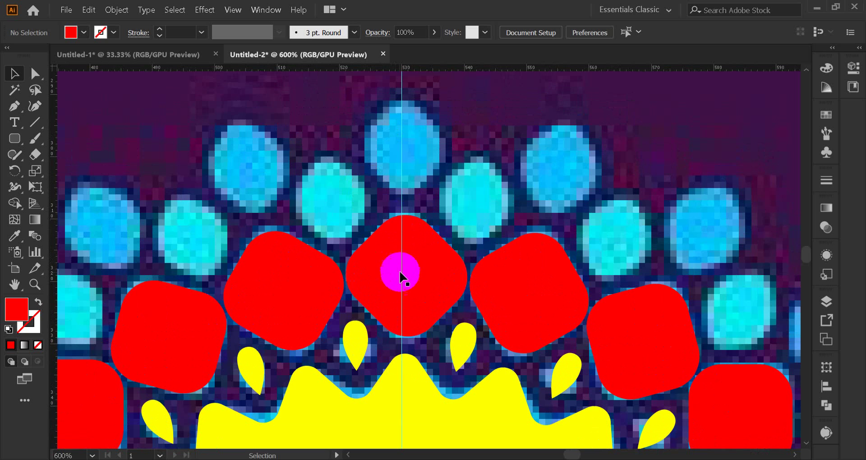
left_click(400, 276)
left_click_drag(394, 276, 326, 179)
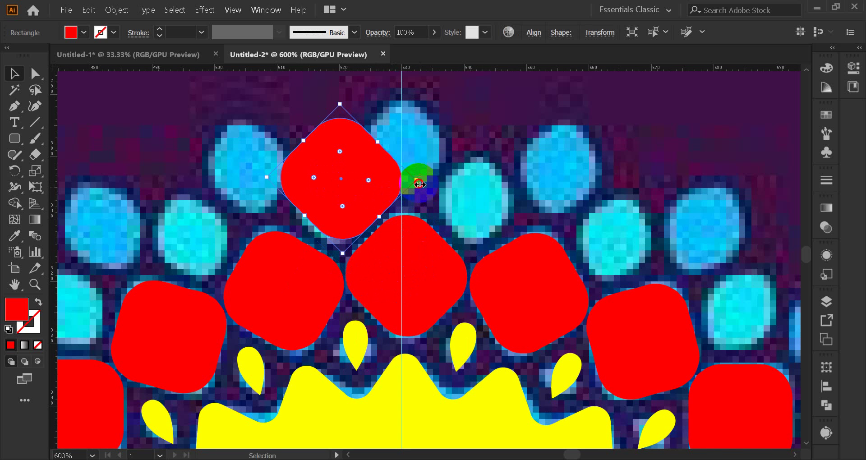
left_click_drag(419, 184, 327, 180)
left_click(35, 73)
left_click(335, 199)
left_click(13, 73)
left_click(203, 135)
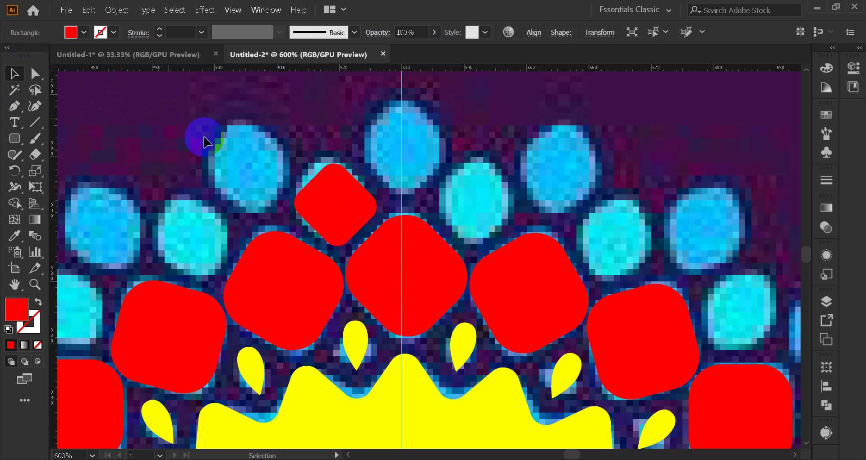
Step: Test the small diamond over the topmost blue shape, then place it back on the cyan shape and rotate it slightly
left_click(340, 212)
left_click_drag(341, 212, 404, 160)
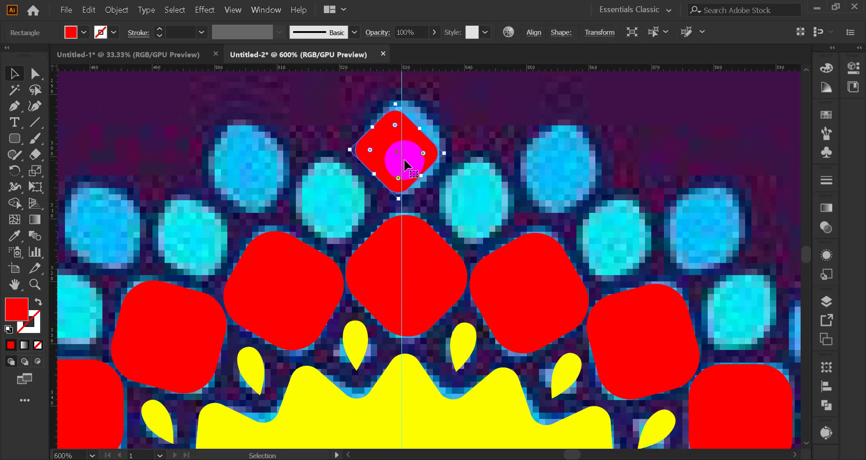
left_click_drag(368, 189, 366, 227)
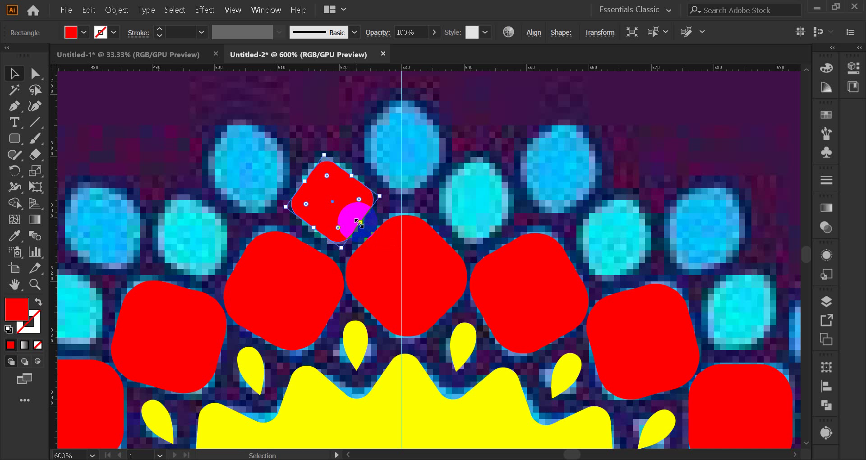
left_click_drag(353, 177, 301, 179)
key("ctrl+shift+a")
Step: Readjust the small red diamond's angle and fit over the cyan shape left of the vertical guide
scroll(327, 186, "up", 3)
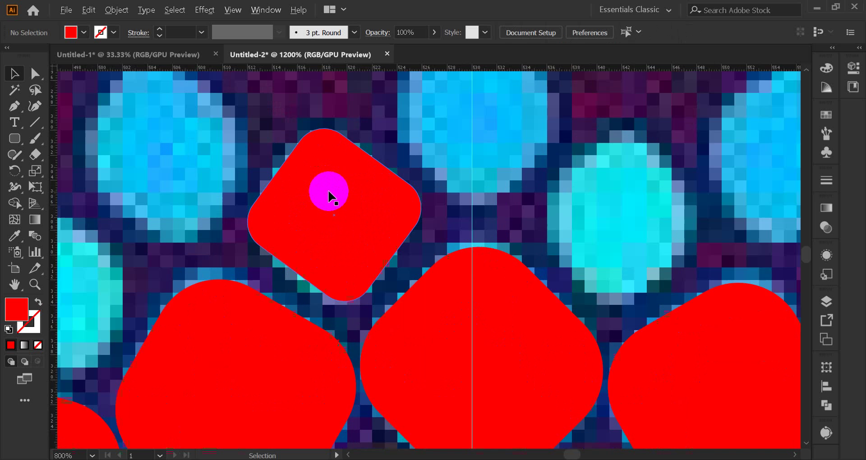
left_click(357, 208)
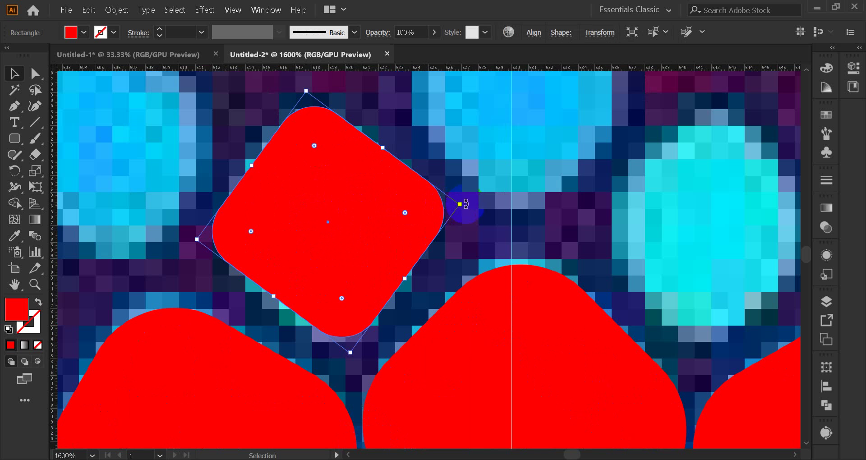
left_click_drag(410, 278, 404, 288)
left_click(466, 275)
scroll(351, 213, "down", 3)
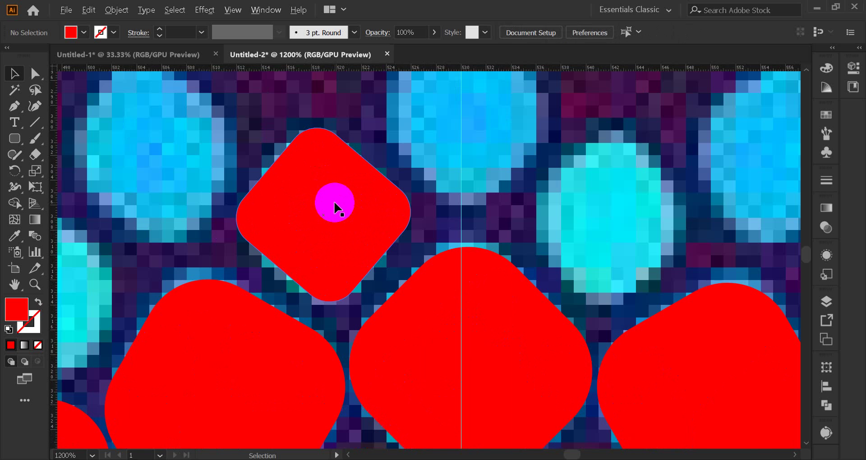
scroll(334, 208, "down", 3)
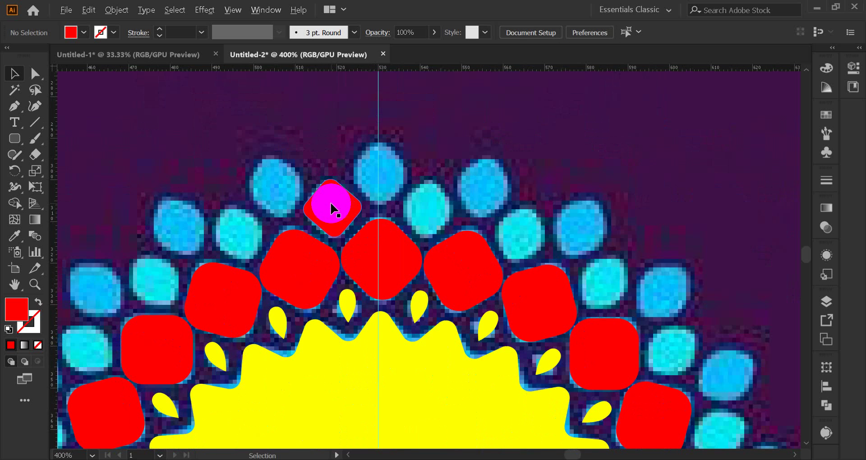
Step: Move the small red diamond onto the topmost blue shape on the vertical guide
scroll(333, 209, "up", 3)
scroll(335, 205, "down", 2)
left_click_drag(334, 205, 452, 162)
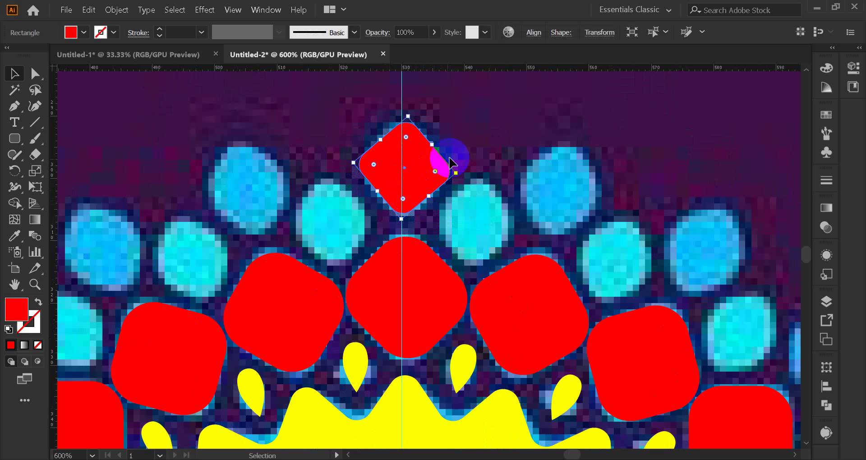
left_click(457, 150)
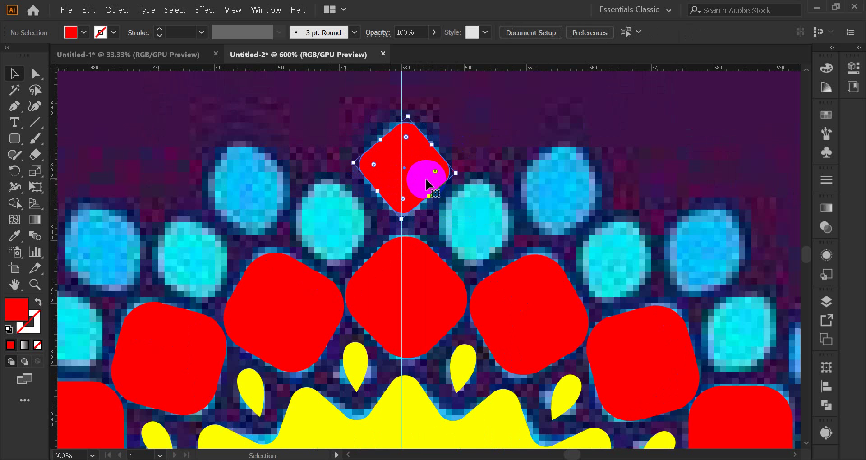
key("ctrl+h")
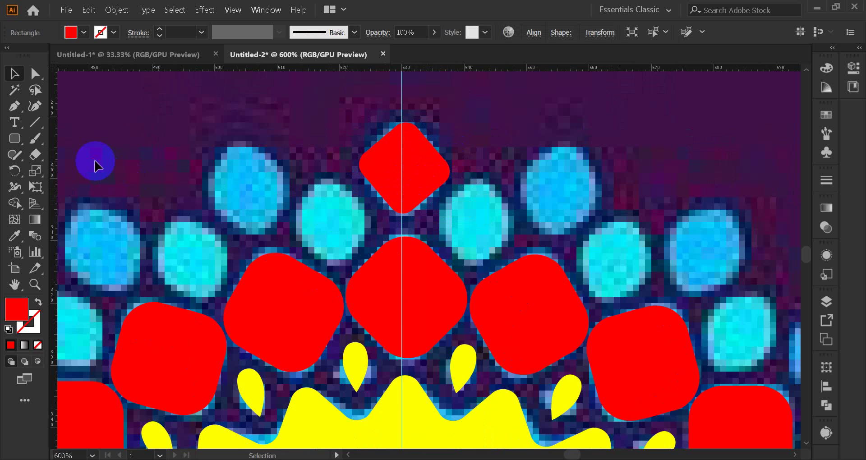
Step: Draw a red circle with the Ellipse tool over the cyan shape left of the small top diamond
left_click(95, 167)
left_click_drag(23, 144, 86, 170)
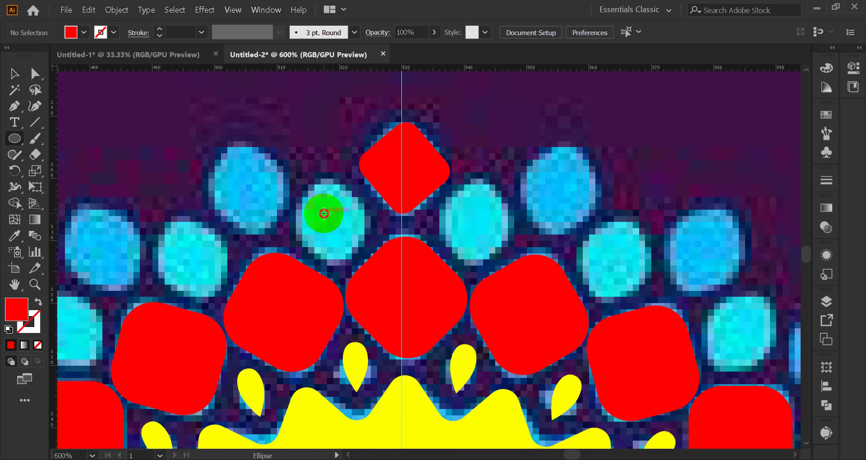
left_click_drag(324, 214, 369, 257)
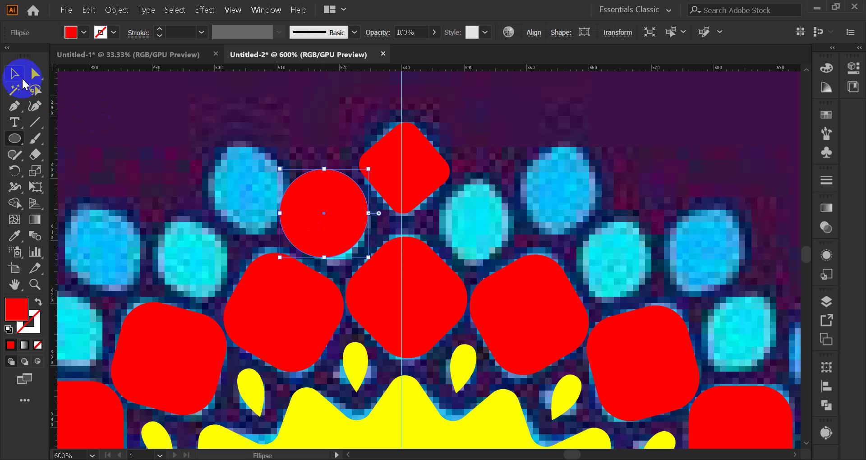
Step: Shrink the red circle to the cyan shape's width and lower its bottom anchor point to form an egg shape
left_click(23, 79)
left_click_drag(280, 213, 298, 220)
left_click_drag(332, 170, 333, 176)
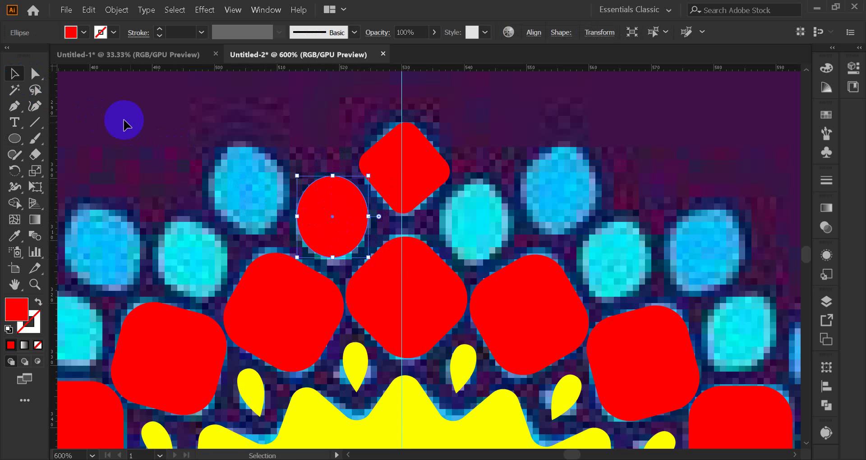
left_click(35, 74)
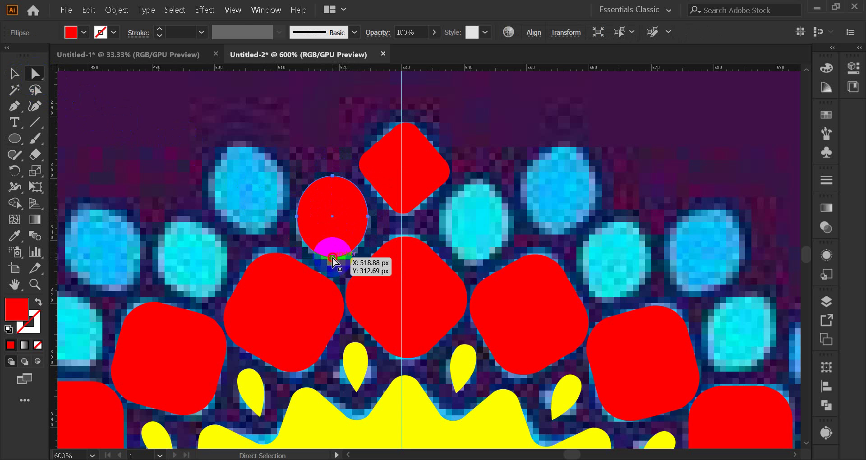
left_click(333, 257)
key("Down")
key("Down")
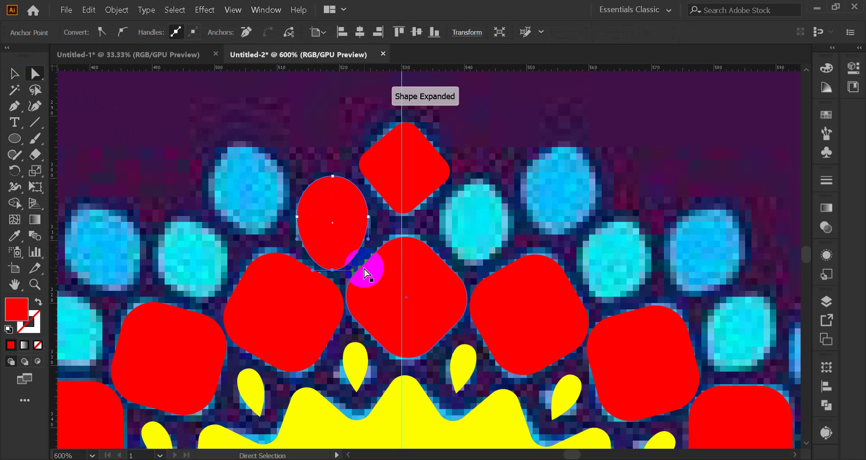
left_click(14, 73)
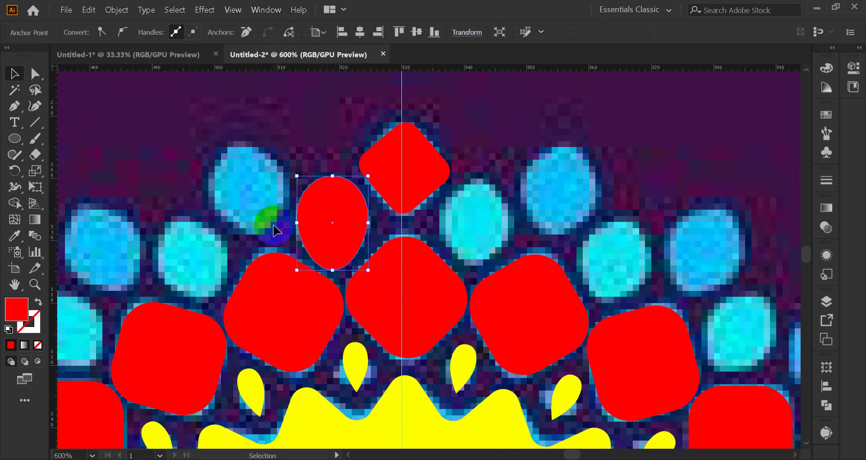
Step: Scale, tilt and widen the red egg shape to fit the cyan shape beneath it
scroll(302, 219, "up", 2)
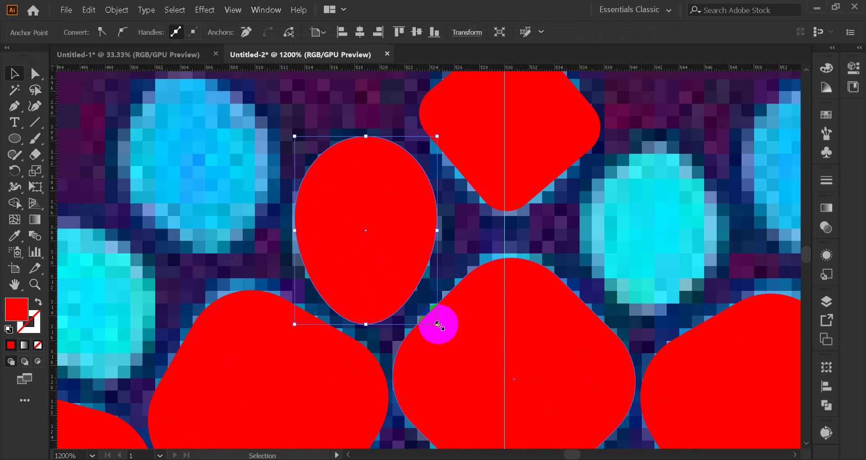
mouse_move(437, 324)
left_mouse_down()
mouse_move(429, 329)
mouse_move(424, 316)
left_mouse_up()
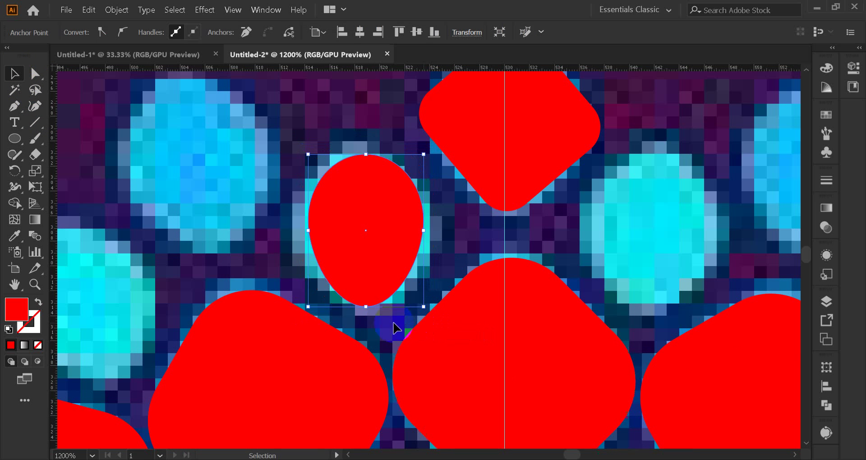
left_click_drag(367, 311, 378, 267)
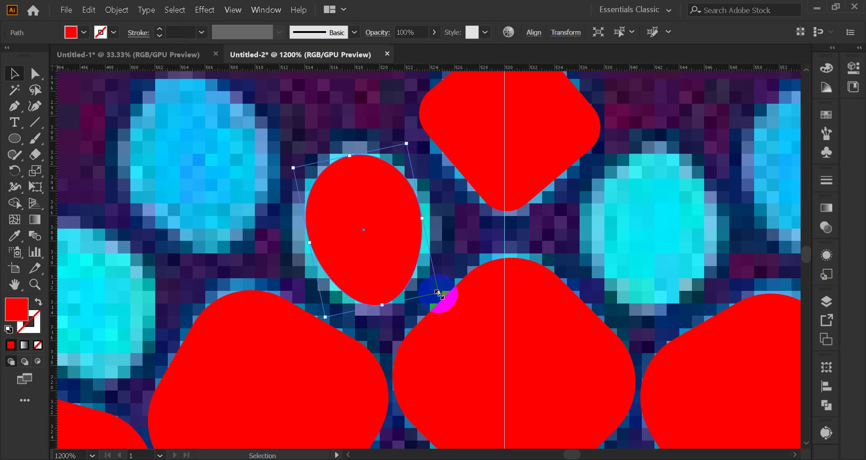
left_click_drag(442, 295, 444, 297)
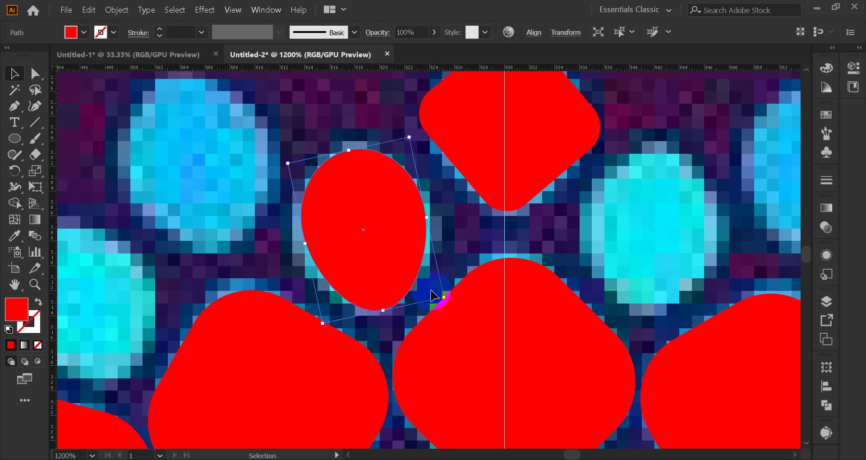
left_click_drag(427, 218, 432, 215)
left_click_drag(308, 243, 302, 242)
left_click(451, 247)
Step: Fill the red egg shape with the light green swatch
scroll(409, 240, "down", 1)
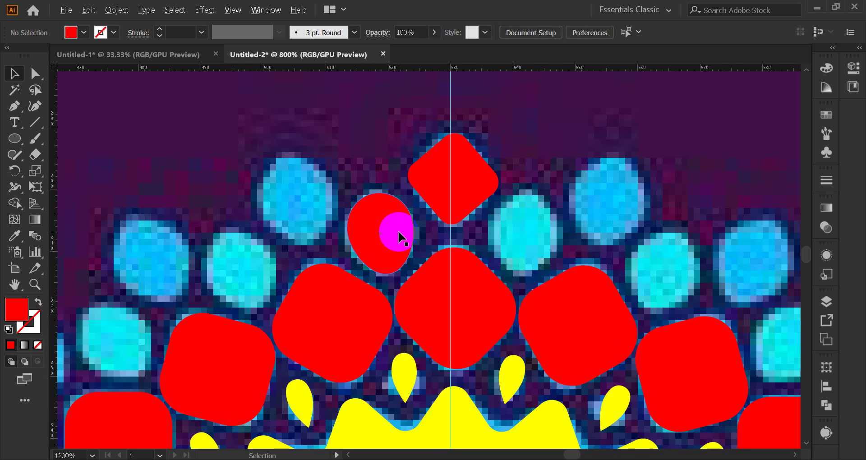
scroll(399, 236, "down", 2)
scroll(393, 223, "down", 1)
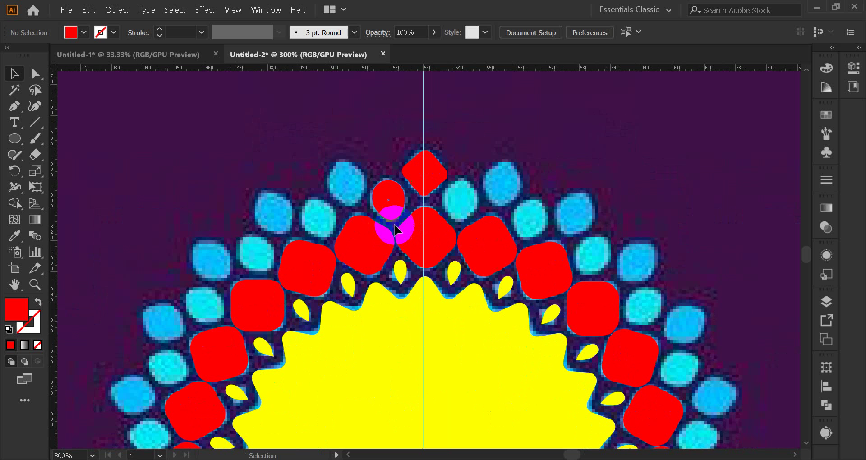
left_click(389, 197)
left_click(827, 114)
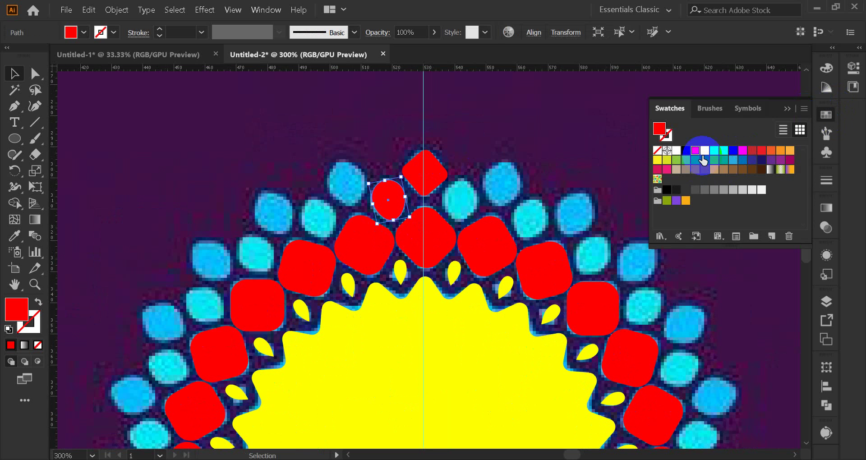
left_click(706, 155)
left_click(743, 156)
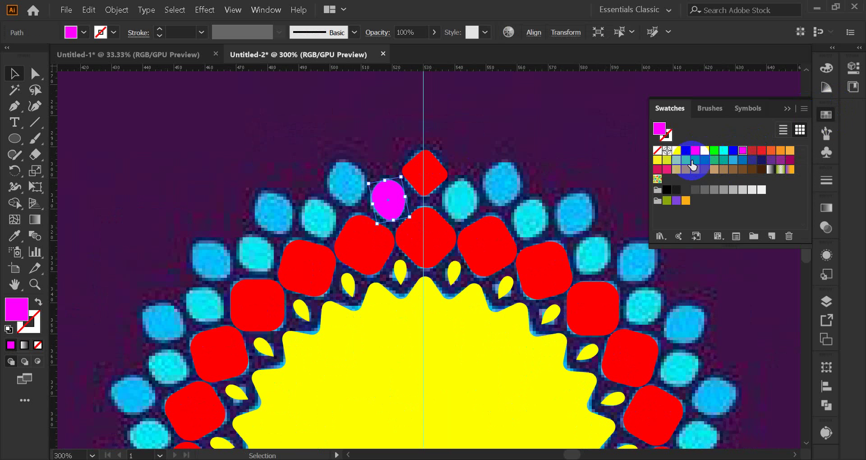
left_click(676, 160)
left_click(788, 109)
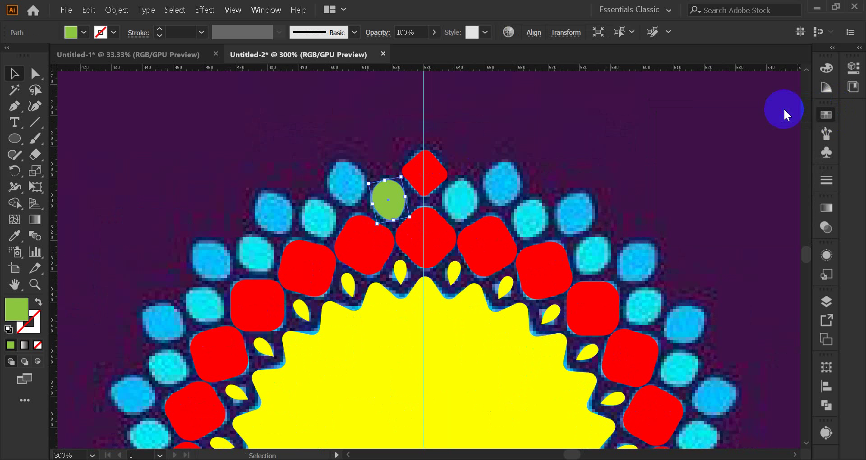
Step: Fill the small red diamond at the top of the emblem with the blue swatch
left_click(432, 178)
left_click(433, 178)
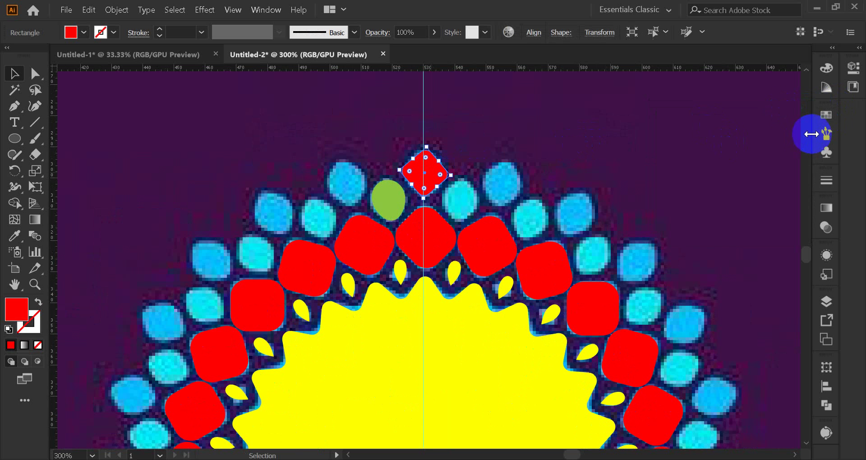
left_click(827, 115)
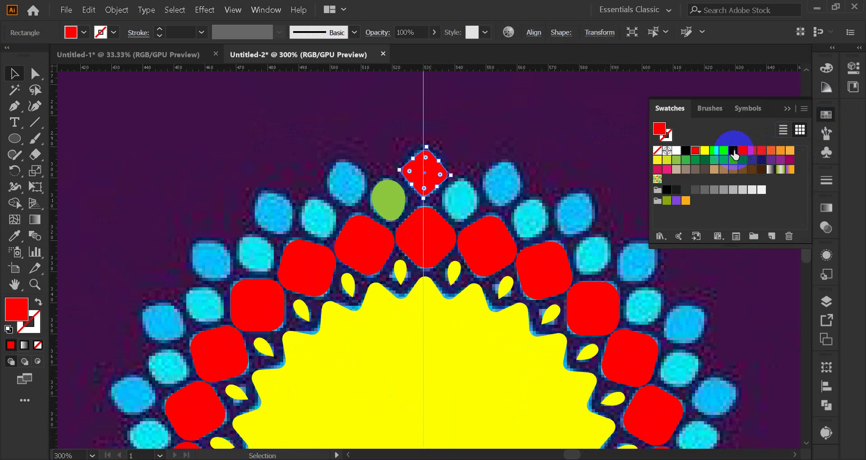
left_click(734, 152)
left_click(787, 108)
left_click(414, 182)
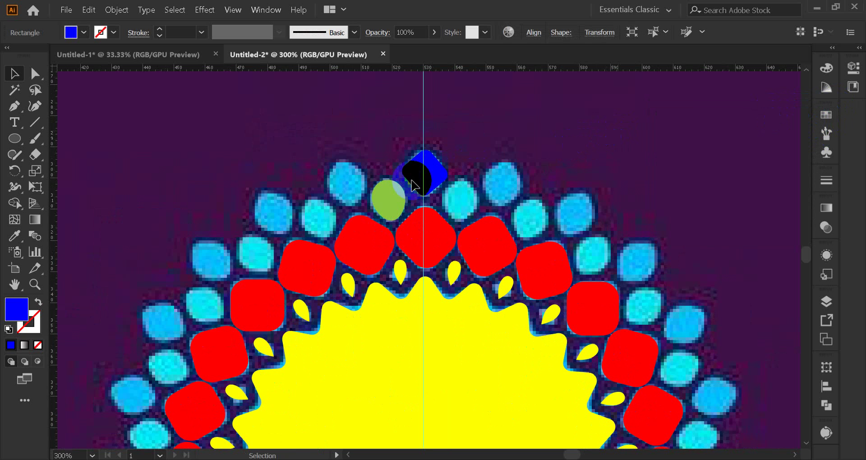
Step: Create a copy of the green egg shape rotated 15° around the intersection of the guides
left_click(389, 195)
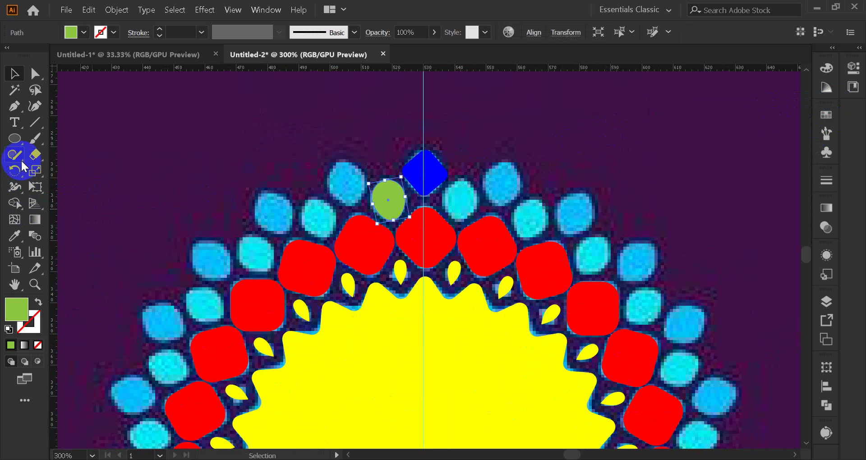
scroll(460, 260, "down", 5)
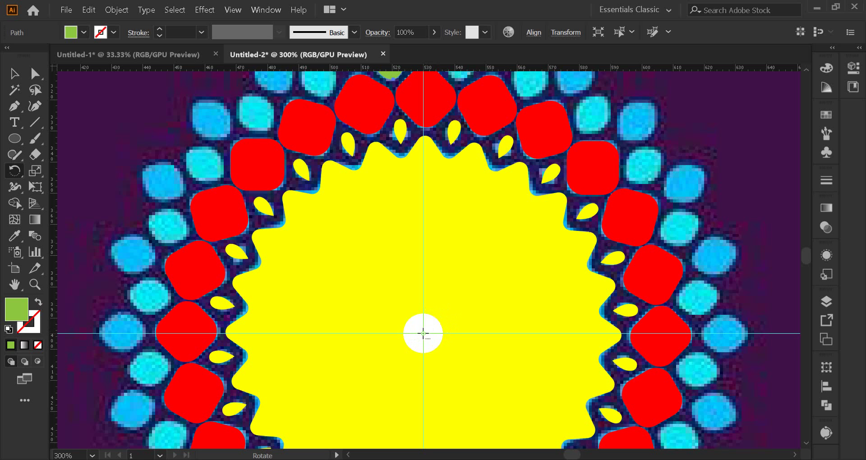
left_click(423, 334, "alt")
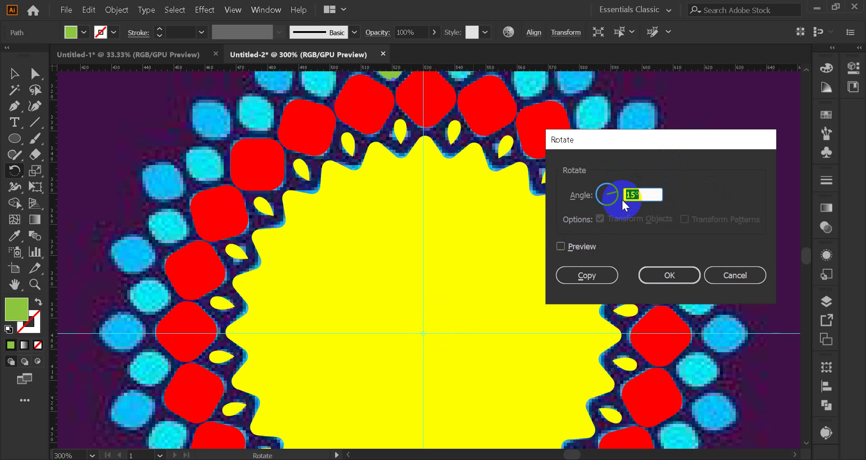
left_click(587, 275)
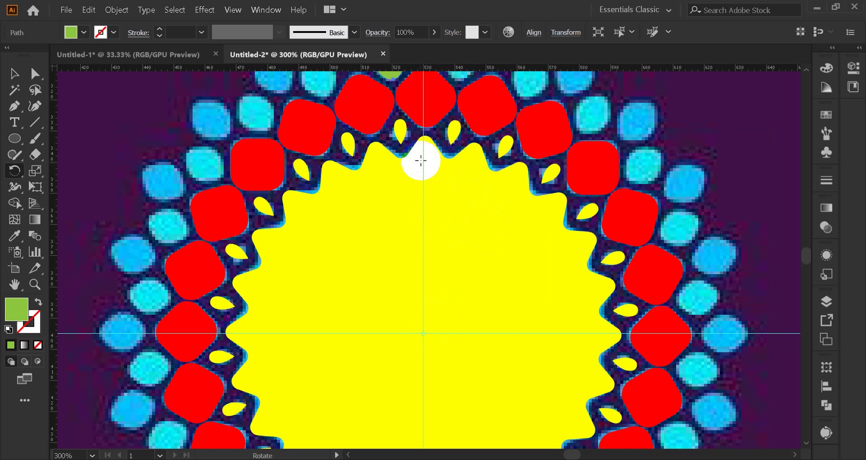
Step: Repeat the rotated copy of the green shape until it covers every cyan shape around the emblem
scroll(424, 153, "up", 1)
left_click_drag(435, 127, 321, 113)
key("ctrl+d")
key("ctrl+d")
key("ctrl+d")
key("ctrl+d")
key("ctrl+d")
key("ctrl+d")
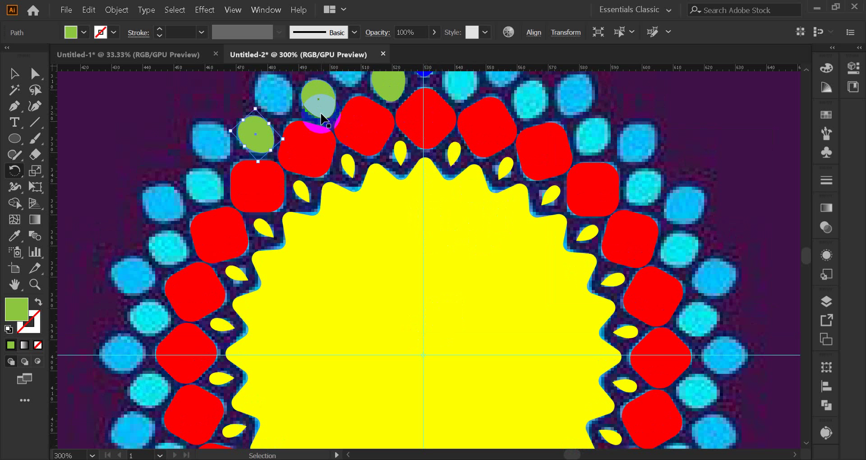
key("ctrl+d")
key("ctrl+d")
key("ctrl+d")
key("ctrl+d")
key("ctrl+d")
key("ctrl+d")
key("ctrl+d")
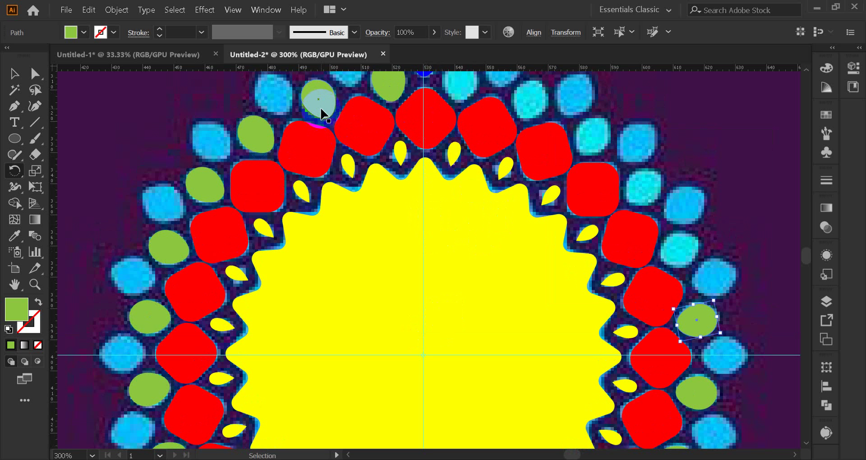
scroll(321, 115, "up", 2)
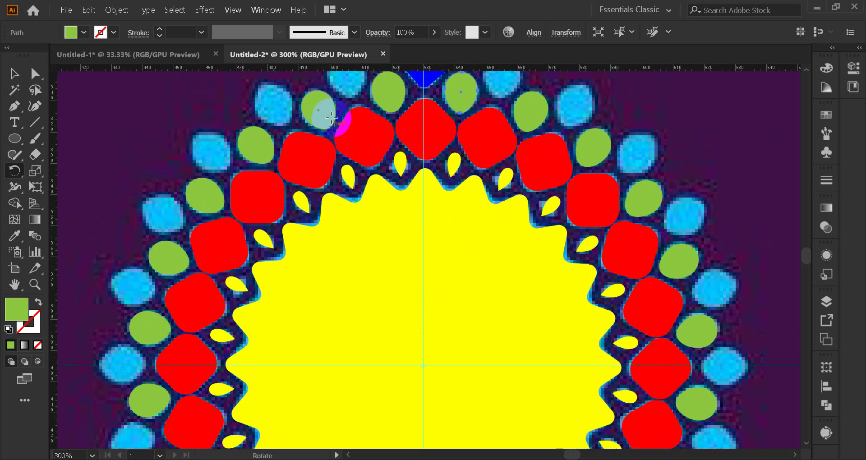
left_click_drag(338, 119, 453, 97)
scroll(304, 108, "up", 2)
left_click(15, 72)
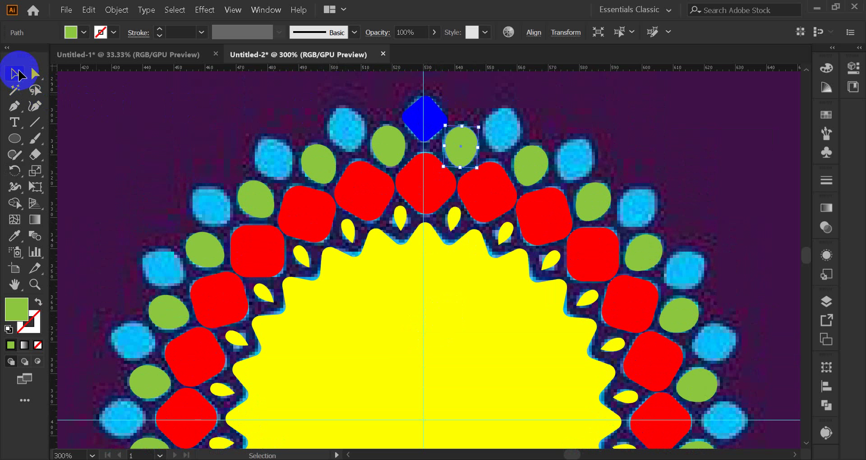
Step: Create a copy of the blue diamond rotated 15° around the intersection of the guides
left_click(424, 119)
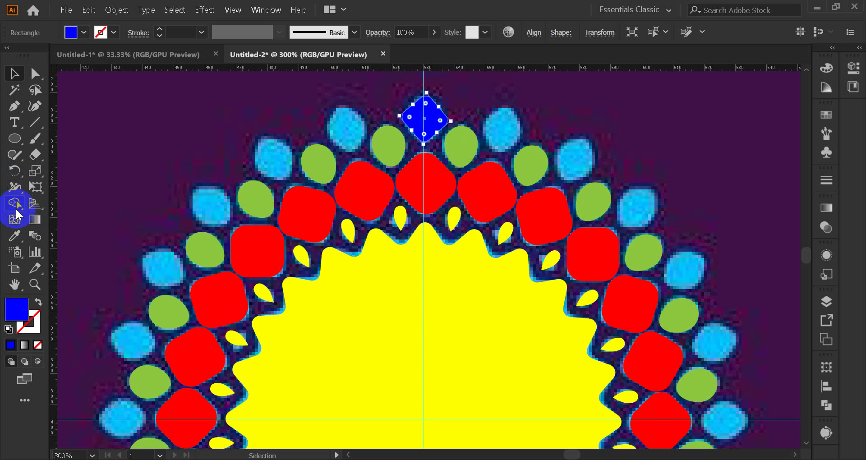
left_click(14, 171)
scroll(407, 216, "down", 3)
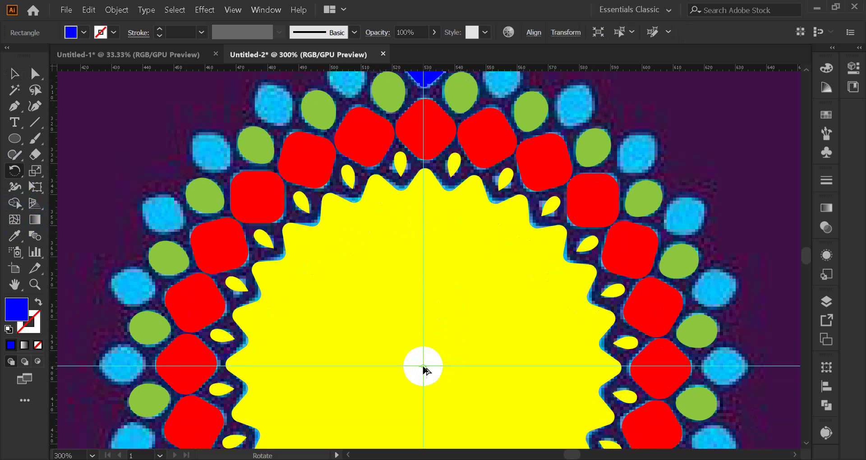
left_click(423, 366, "alt")
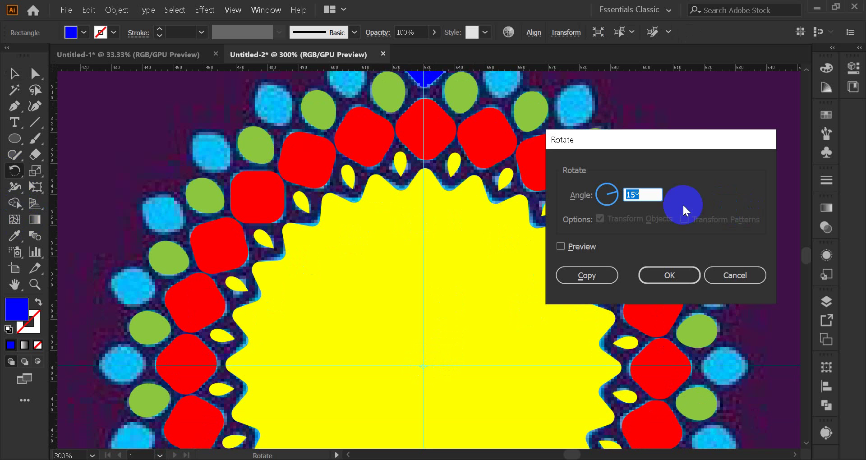
scroll(434, 230, "up", 2)
Step: Repeat the rotated copy of the blue diamond until the emblem's outermost ring is complete
key("ctrl+d")
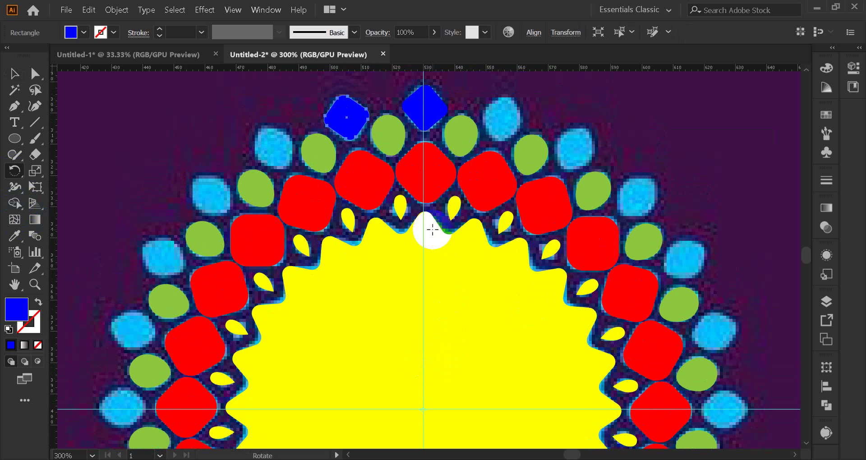
key("ctrl+d")
key("ctrl+d")
key("ctrl+d")
key("ctrl+d")
key("ctrl+d")
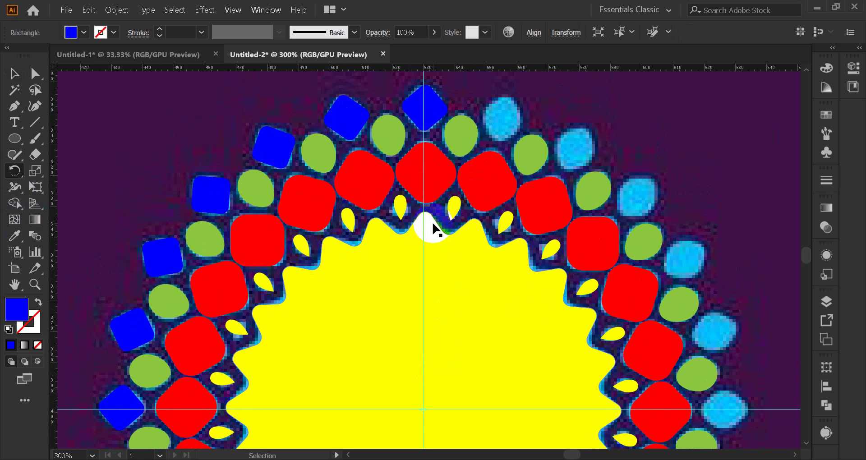
key("ctrl+d")
key("ctrl+d")
key("ctrl+d")
key("ctrl+d")
key("ctrl+d")
key("ctrl+d")
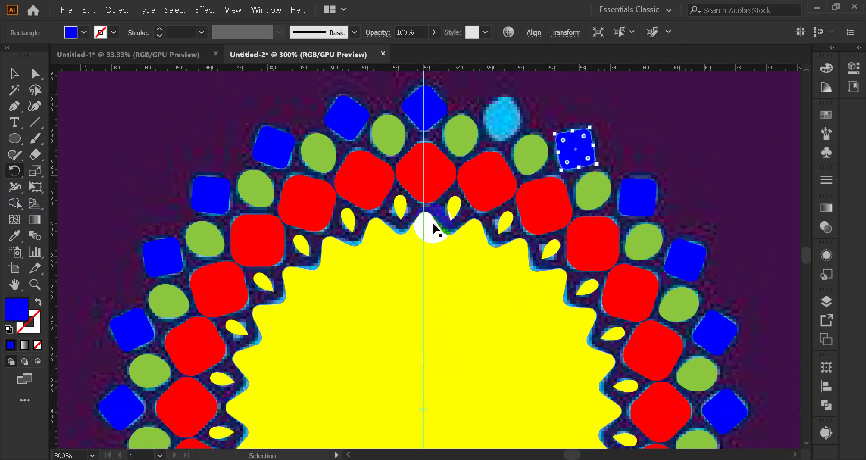
left_click(40, 75)
left_click(15, 77)
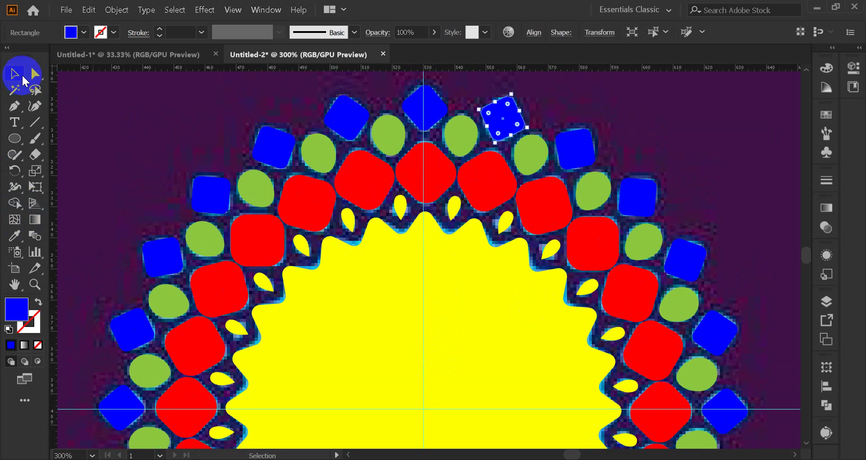
Step: Unlock all locked objects and bring the reference logo image and guides in front of the coloured emblem shapes
left_click(175, 159)
key("ctrl+minus")
key("ctrl+minus")
key("ctrl+minus")
key("ctrl+minus")
left_click_drag(258, 220, 204, 283)
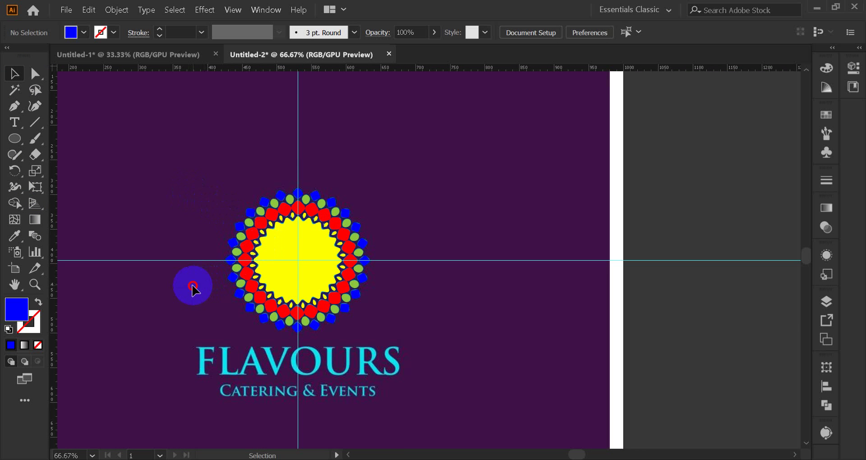
right_click(192, 286)
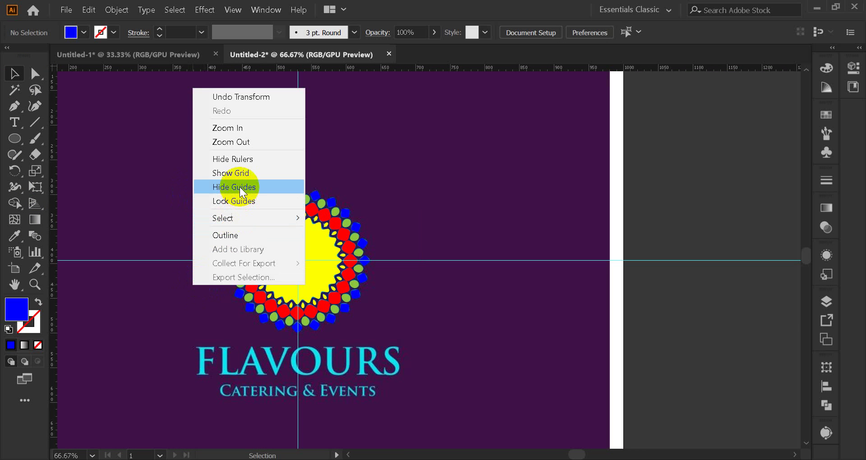
left_click(152, 214)
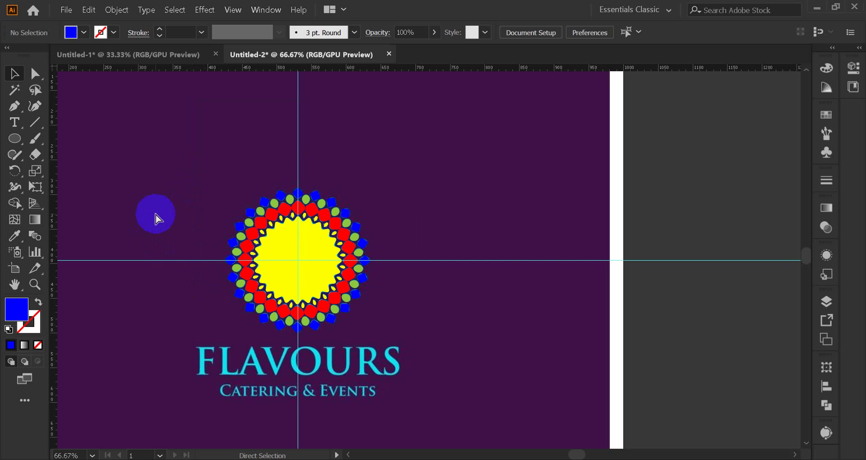
key("ctrl+a")
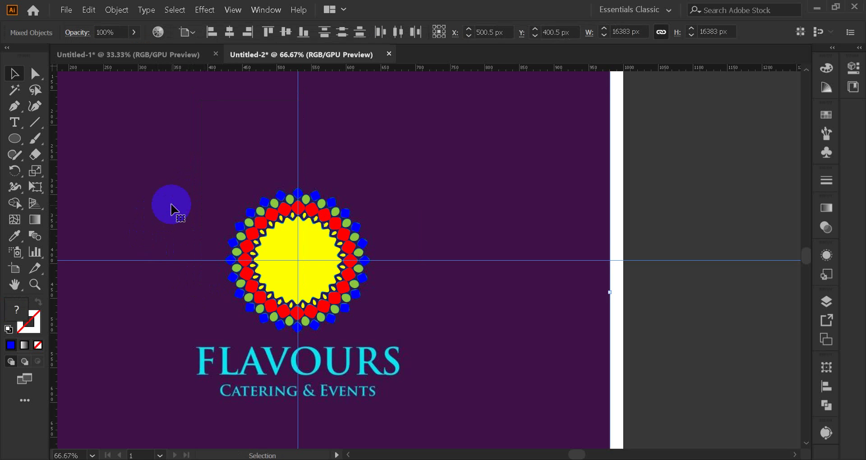
right_click(172, 199)
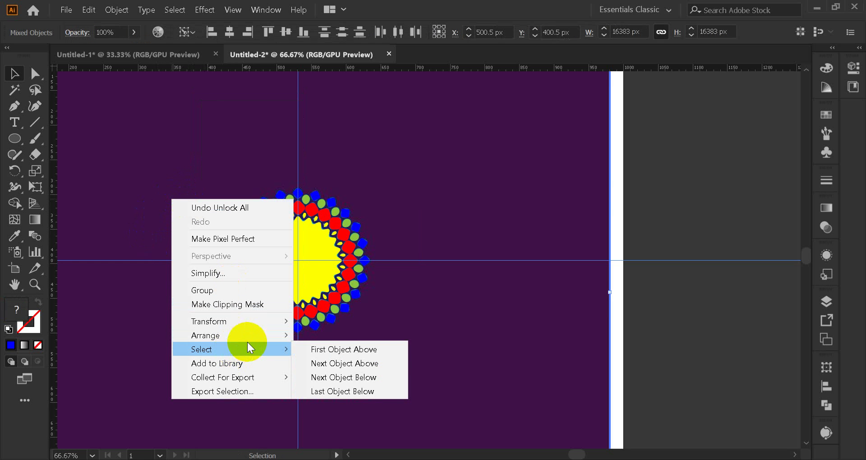
mouse_move(255, 340)
left_click(312, 340)
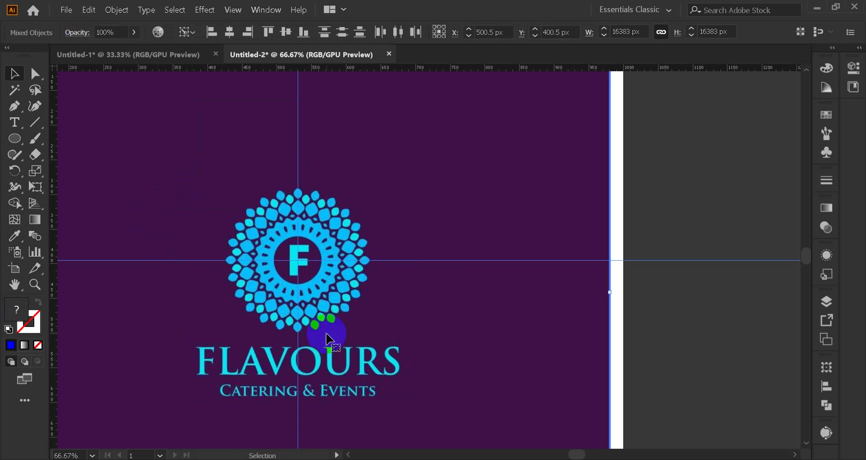
Step: Draw a narrow upright blue ellipse over the dark slot just left of the vertical guide in the emblem's inner ring
scroll(295, 287, "up", 4)
scroll(385, 244, "up", 2)
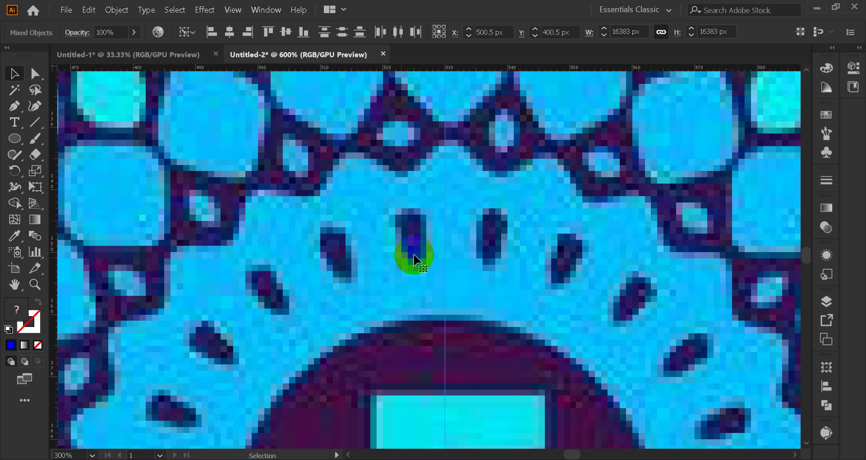
left_click(21, 138)
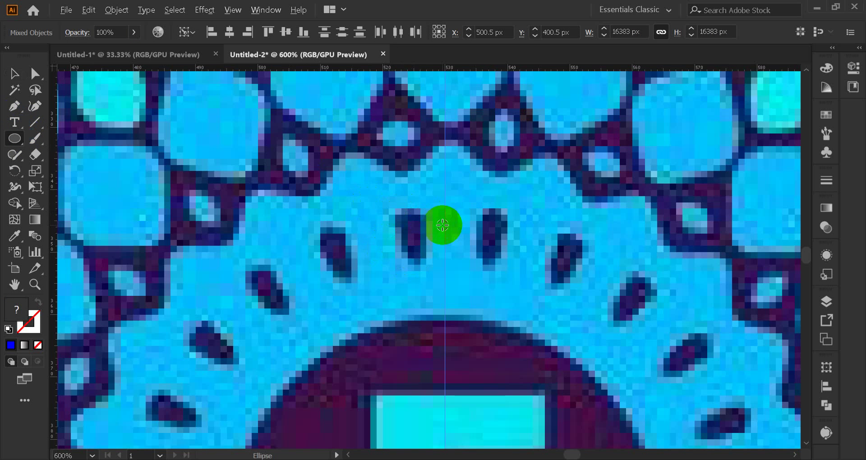
scroll(441, 223, "up", 2)
left_click_drag(375, 218, 399, 331)
Step: Shape the ellipse into a teardrop by converting its bottom anchor to a corner and raising both side anchors
left_click(35, 73)
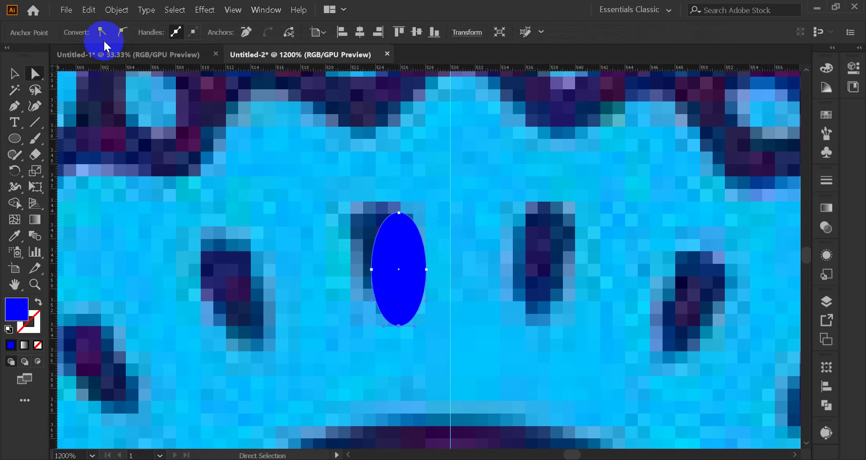
left_click(102, 33)
left_click(372, 270)
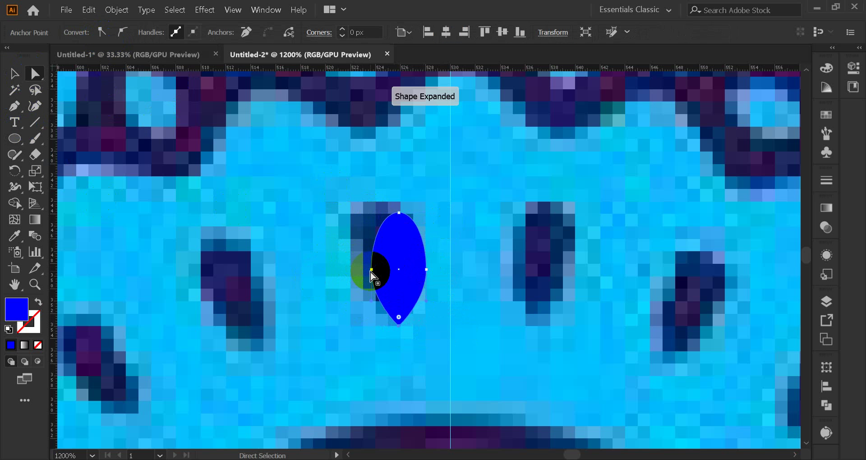
left_click(427, 270, "shift")
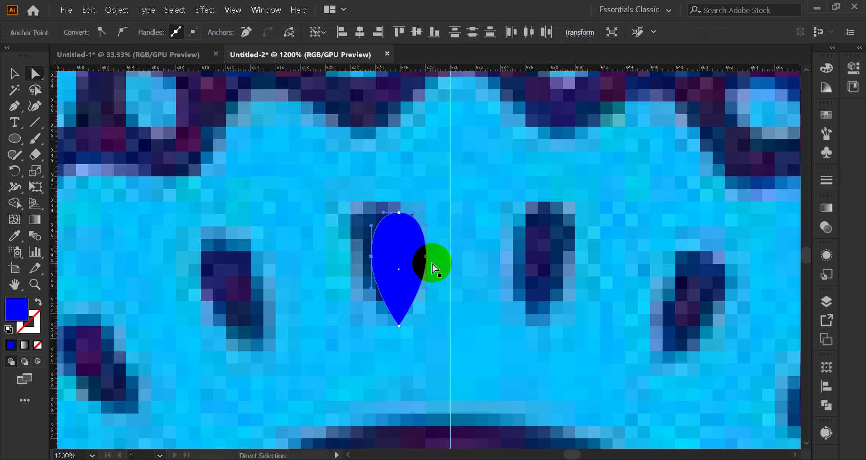
Step: Widen the blue teardrop slightly, tilt it, and position it over the dark slot left of the vertical guide
left_click(13, 75)
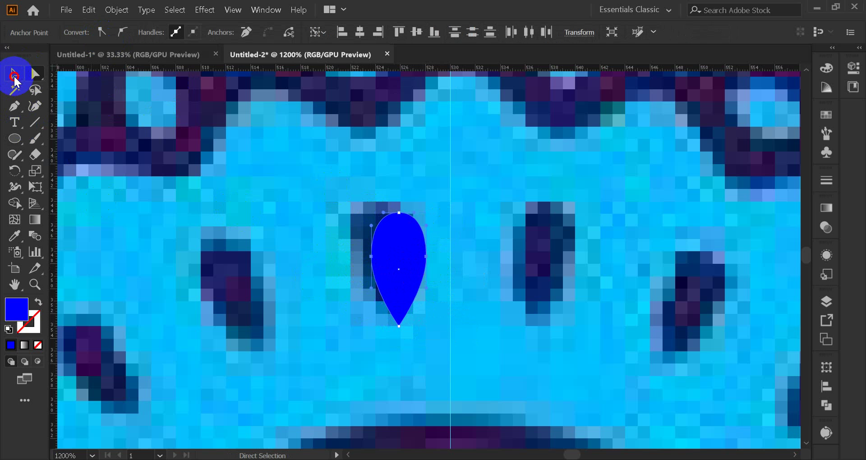
left_click_drag(374, 268, 365, 269)
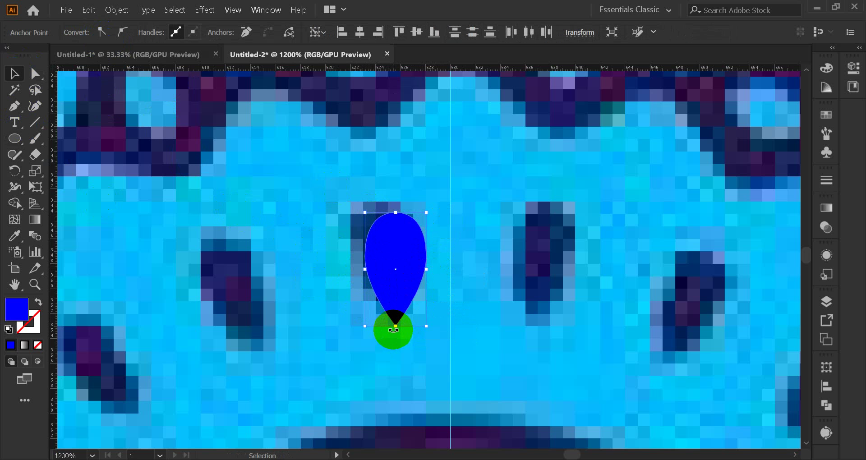
left_click_drag(393, 331, 401, 333)
left_click_drag(403, 300, 394, 295)
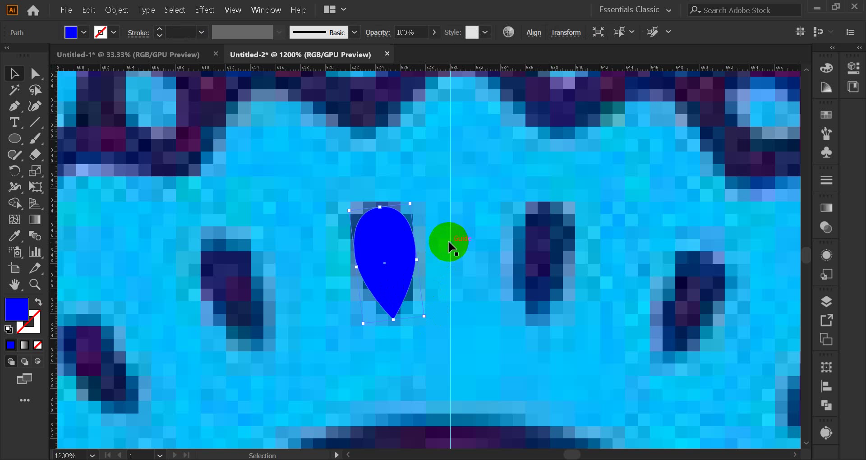
scroll(319, 212, "down", 2)
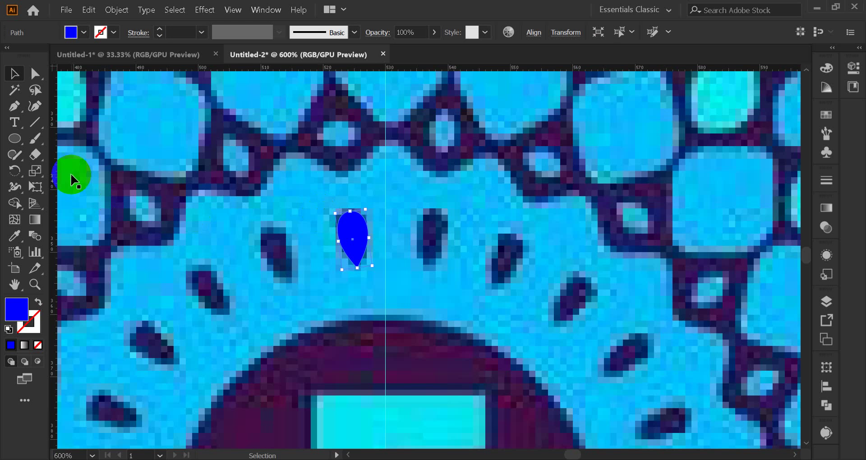
Step: Try to make rotated copies of the blue drop, and undo the resulting copies
left_click(17, 174)
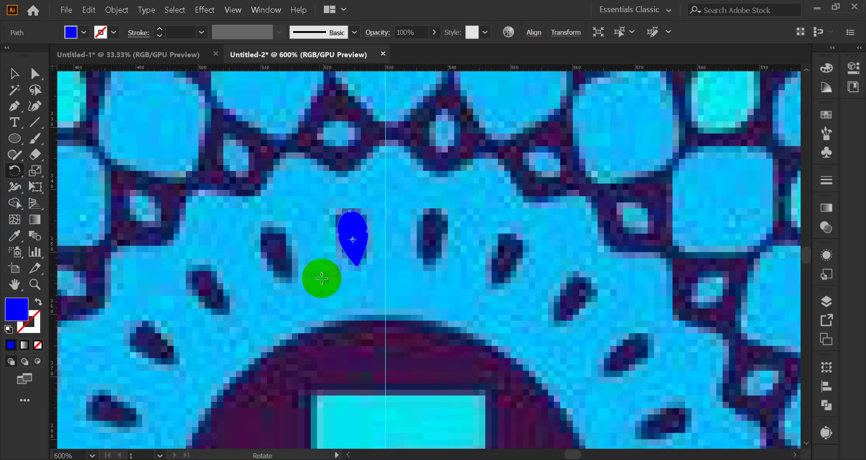
scroll(319, 276, "down", 5)
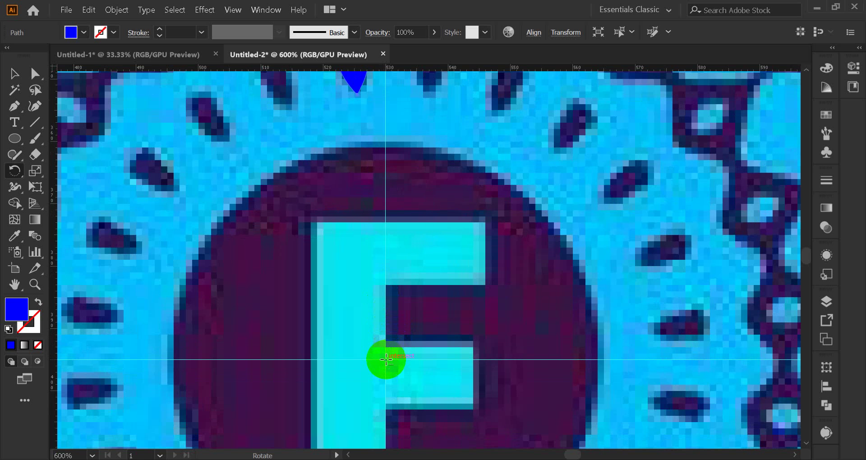
left_click(386, 358, "alt")
left_click(599, 271)
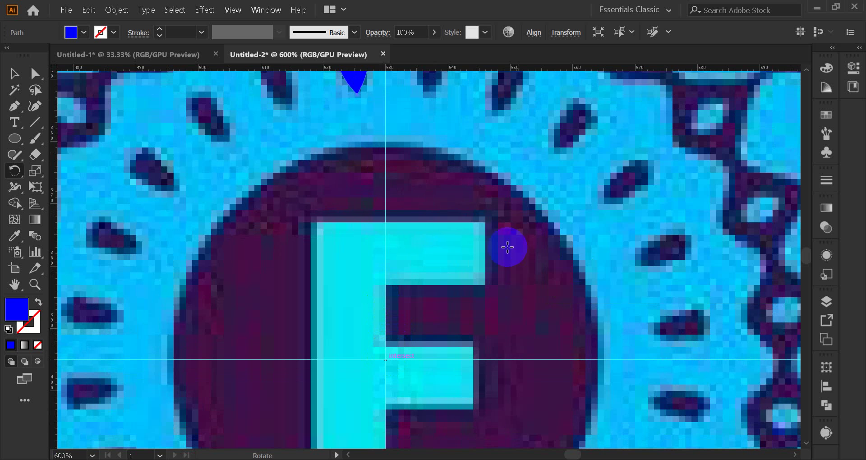
scroll(413, 216, "up", 1)
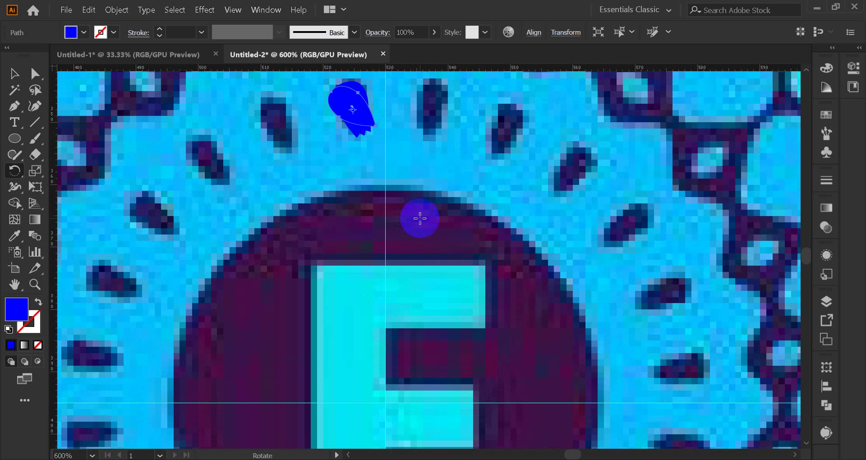
key("ctrl+shift+a")
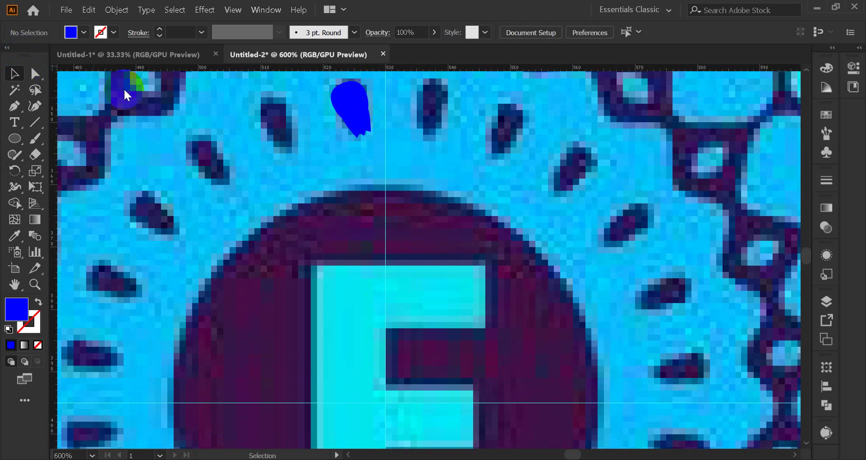
key("ctrl+z")
key("ctrl+z")
key("ctrl+z")
key("ctrl+z")
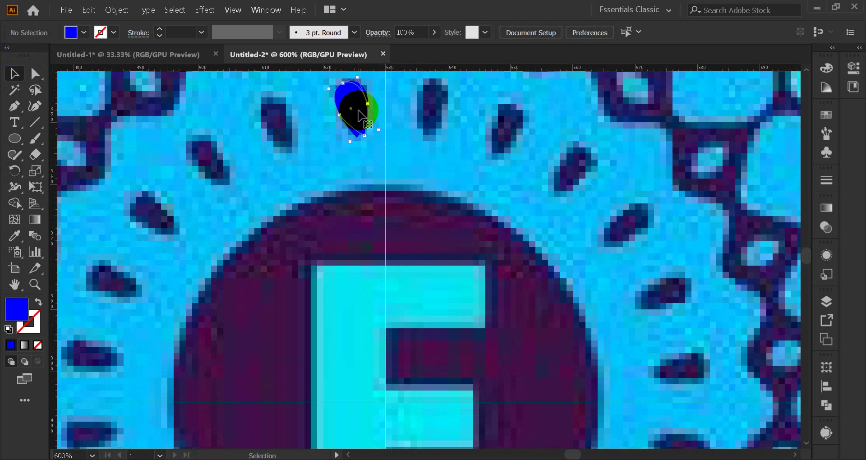
Step: Make a copy of the blue drop rotated 15° about the intersection of the two guides
left_click(358, 117)
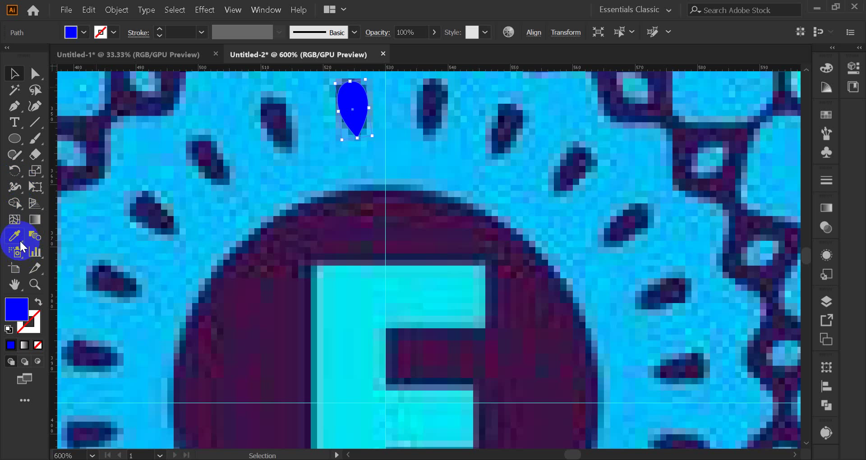
scroll(377, 274, "down", 2)
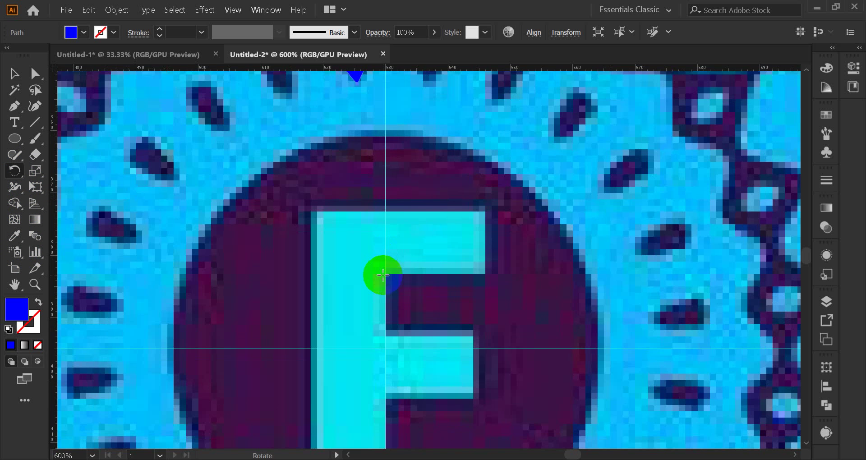
left_click(386, 347)
left_click(386, 349, "alt")
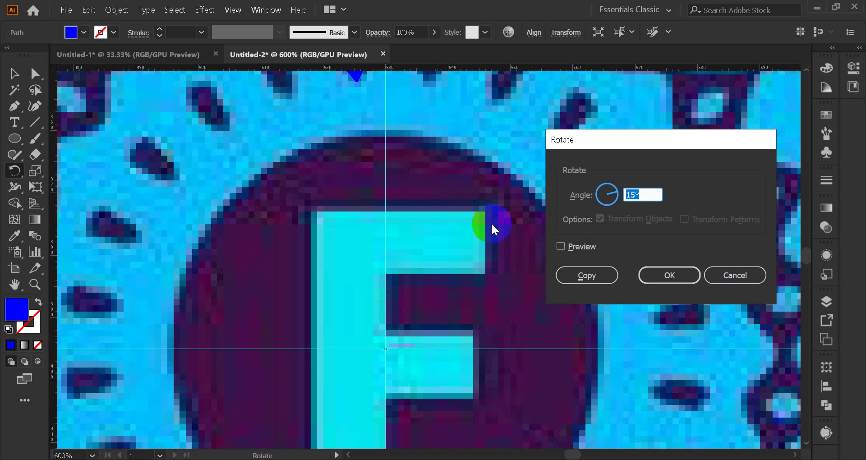
left_click(595, 276)
Step: Repeat the rotated copy until the blue drops form a full ring around the central circle
key("ctrl+d")
scroll(463, 234, "up", 2)
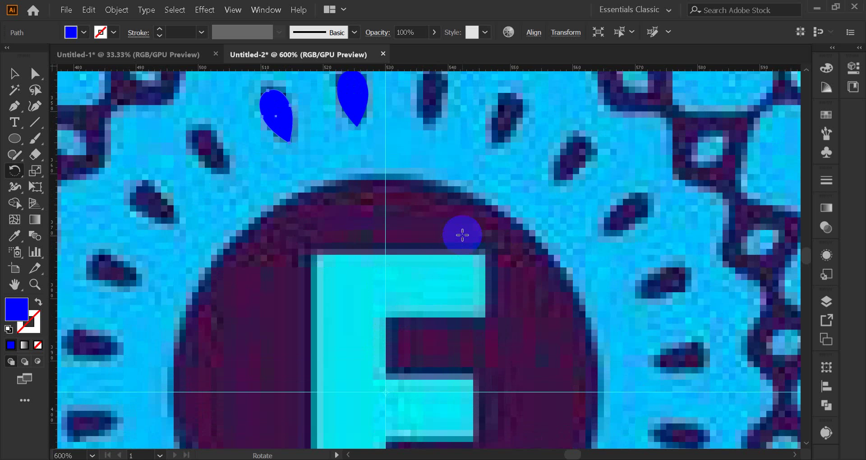
key("ctrl+d")
key("ctrl+d")
key("ctrl+d")
key("ctrl+d")
key("ctrl+d")
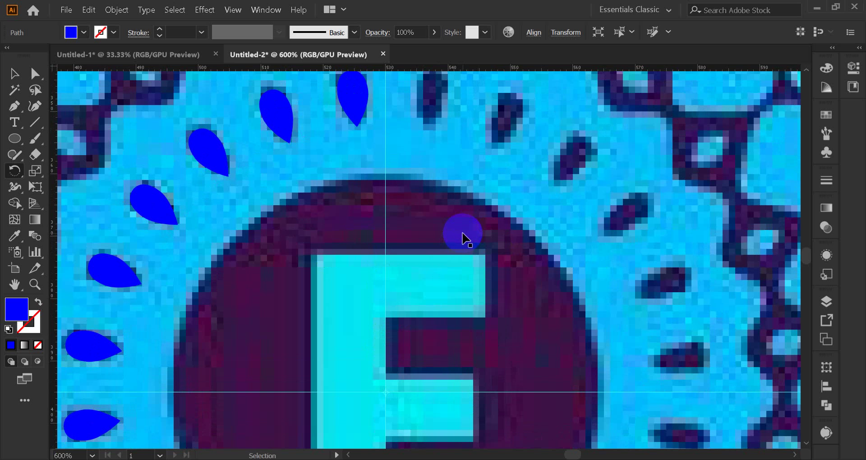
key("ctrl+d")
key("ctrl+d")
key("ctrl+d")
key("ctrl+d")
key("ctrl+d")
key("ctrl+d")
key("ctrl+d")
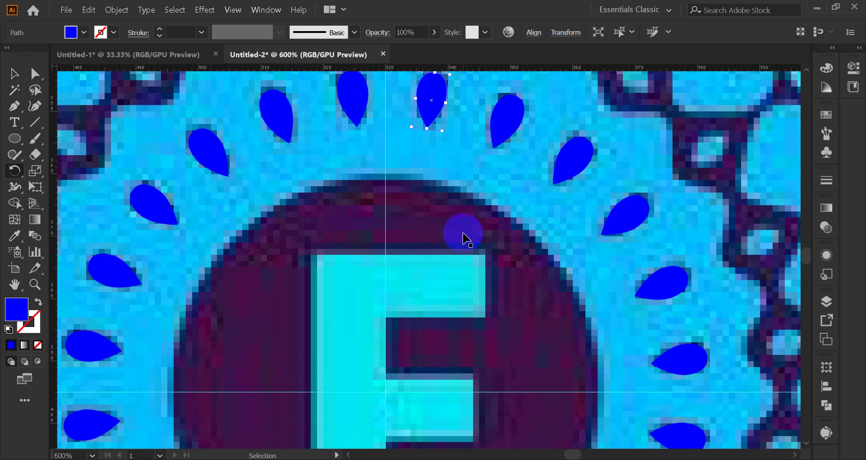
Step: Move the purple Flavours reference image off the traced mandala, partly beyond the artboard
left_click(23, 78)
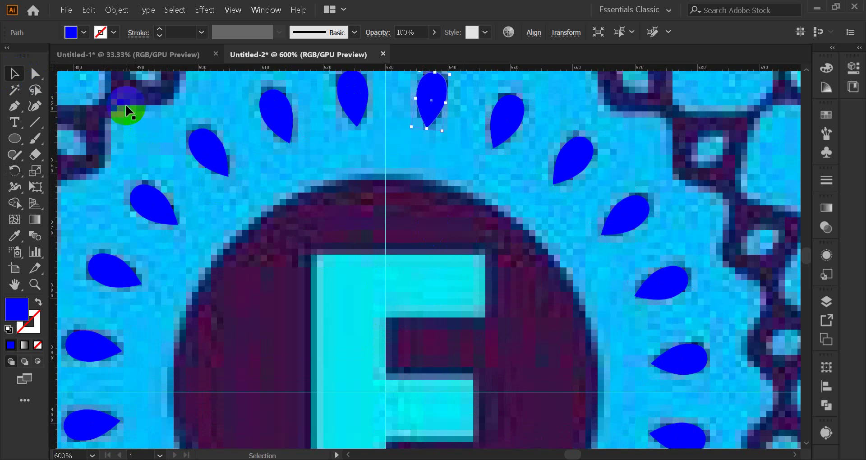
scroll(281, 171, "down", 3)
left_click_drag(283, 176, 203, 203)
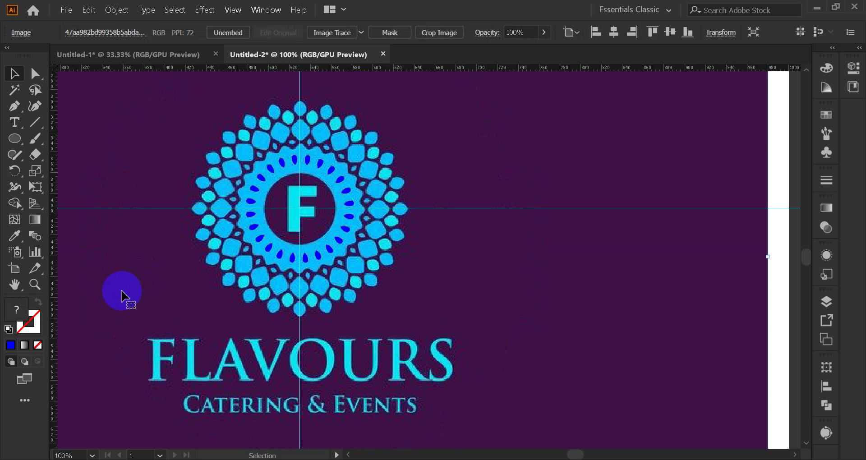
scroll(122, 295, "down", 3)
left_click_drag(100, 294, 355, 282)
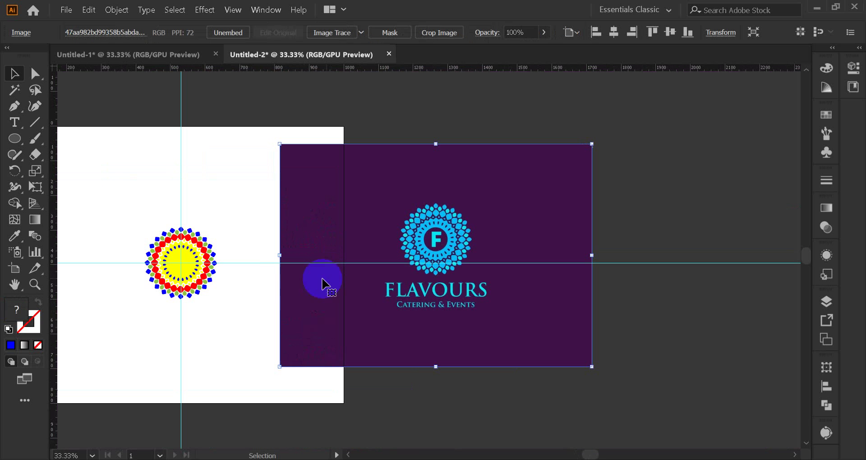
Step: Delete the vertical and horizontal guides crossing the mandala
left_click(171, 144)
key("Delete")
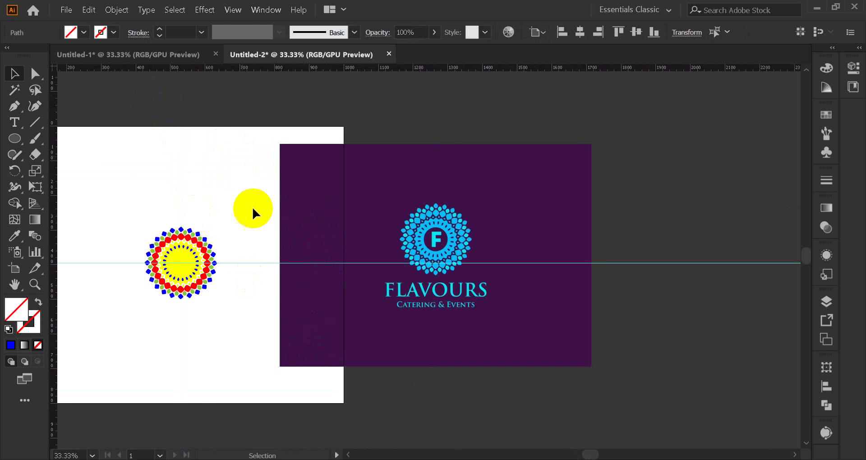
left_click_drag(251, 231, 262, 298)
Step: Select the whole mandala and subtract its central circle from the yellow shape with the Shape Builder tool
left_click_drag(124, 199, 217, 338)
scroll(178, 279, "up", 5)
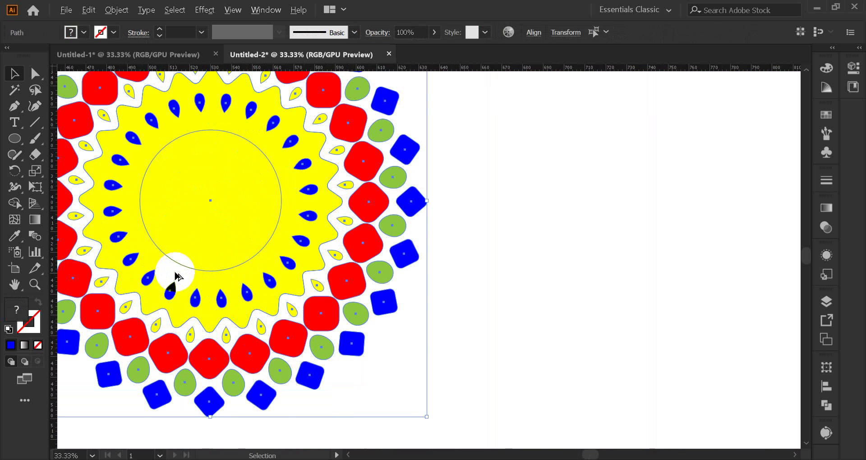
left_click_drag(184, 252, 265, 297)
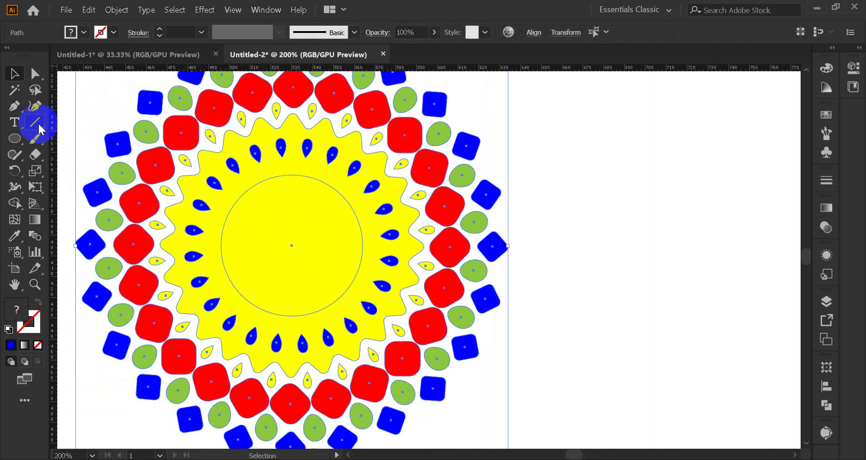
left_click(15, 203)
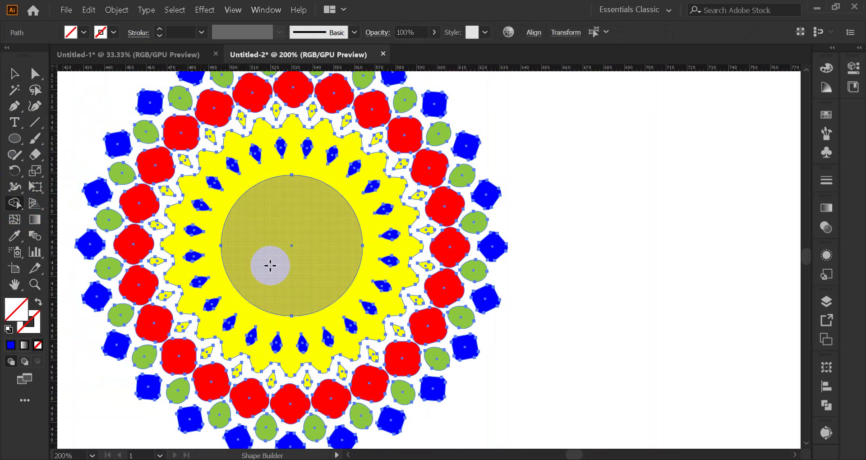
scroll(300, 260, "up", 1)
left_click(278, 253)
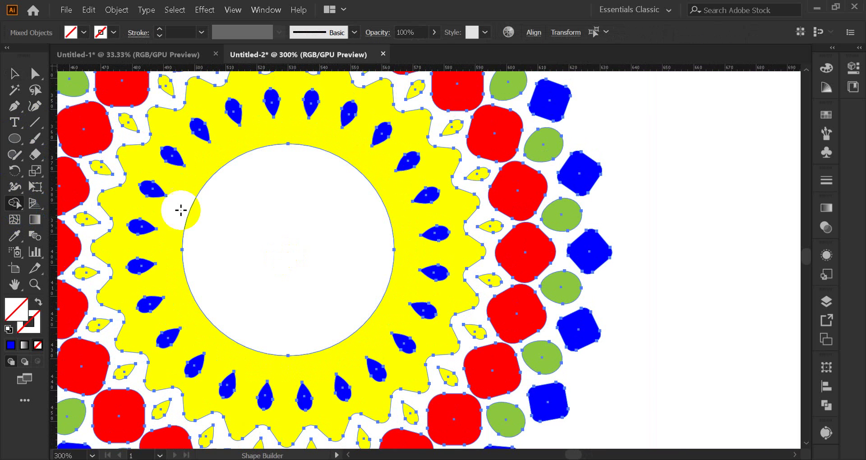
Step: Cut the five blue drops along the upper-left and top of the ring out of the yellow shape
scroll(158, 173, "up", 1)
left_click(176, 152)
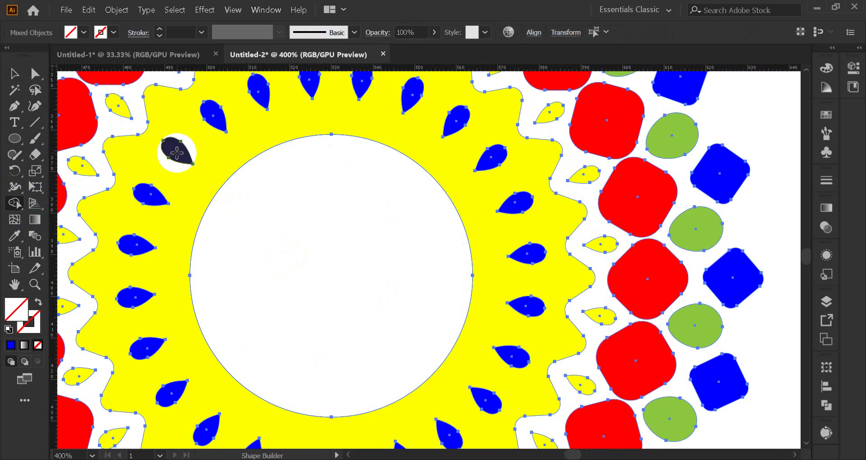
left_click(218, 117)
left_click(311, 86)
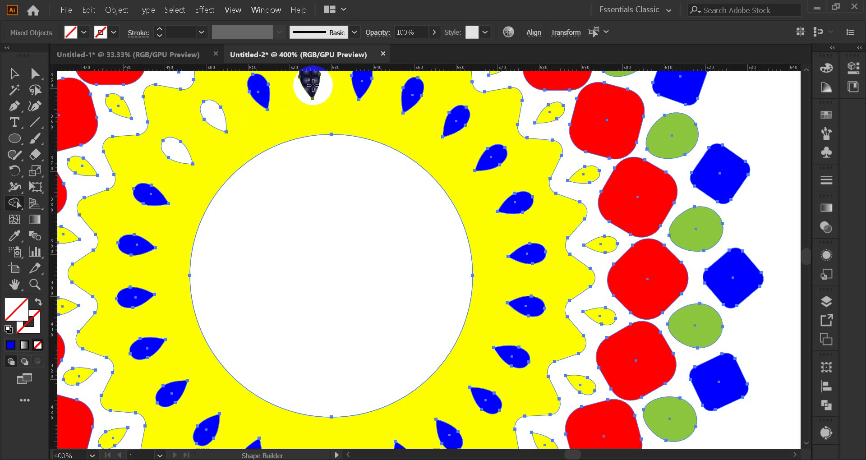
left_click(266, 95)
left_click(361, 86)
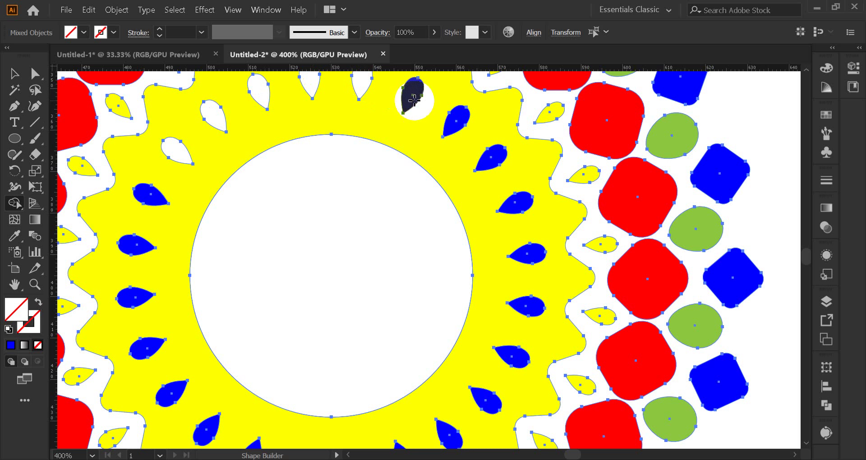
Step: Cut the six blue drops along the upper-right and right side of the ring out of the yellow shape
left_click(412, 95)
left_click(456, 126)
left_click(493, 160)
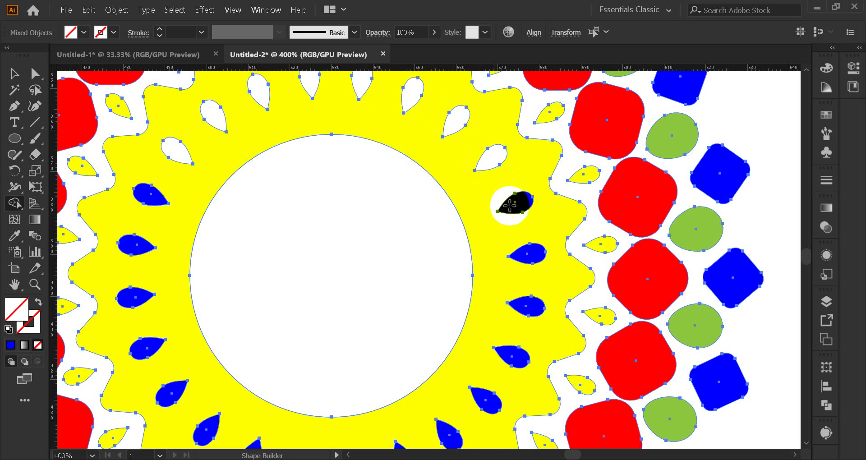
left_click(517, 202)
left_click(527, 255)
left_click(535, 304)
Step: Cut the five blue drops along the lower-right part of the ring out of the yellow shape
scroll(459, 257, "down", 4)
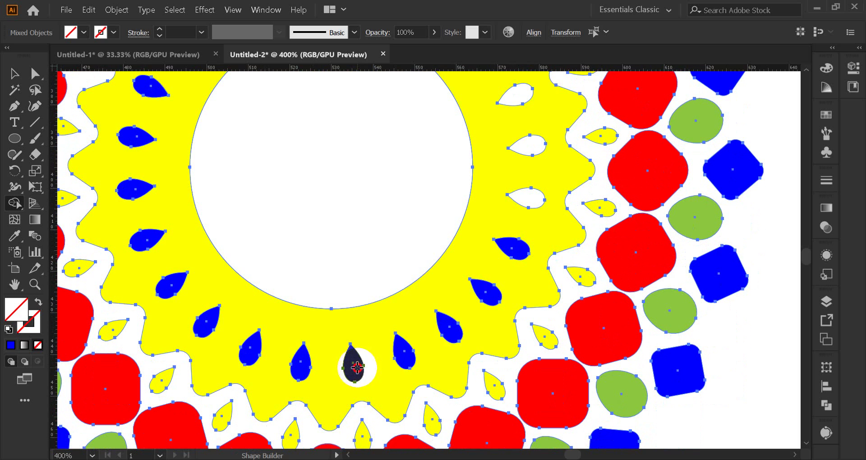
left_click(357, 367)
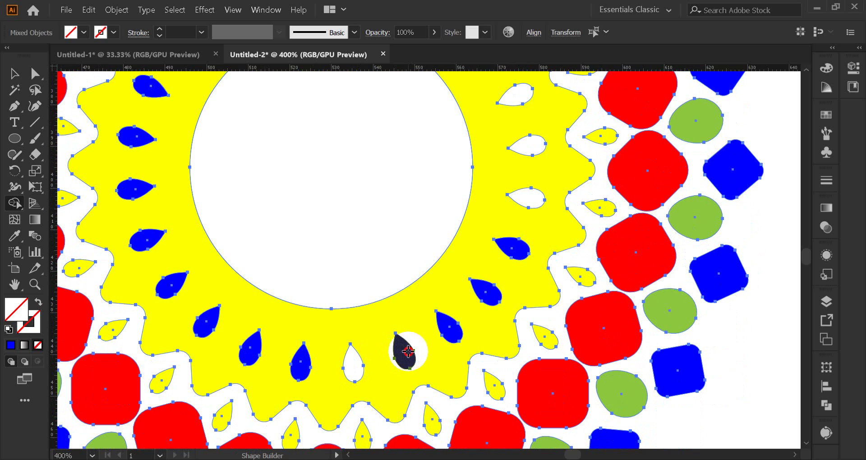
left_click(405, 351)
left_click(450, 325)
left_click(482, 291)
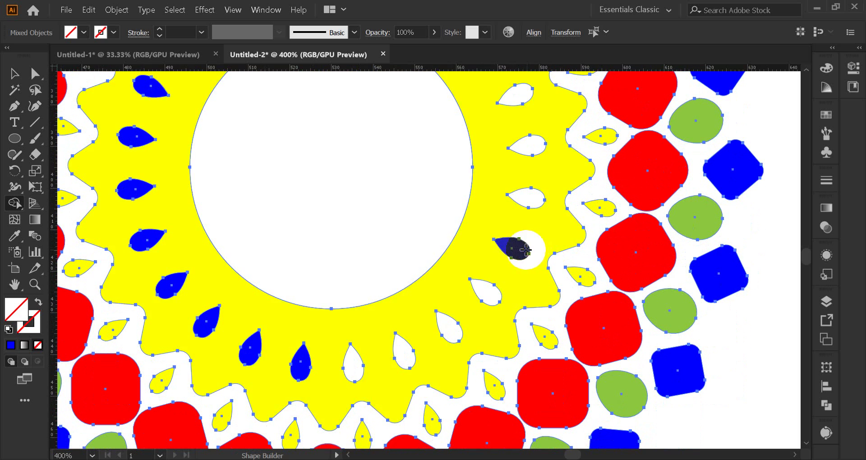
left_click(512, 247)
Step: Cut the remaining eight blue drops along the lower-left and left side of the ring out of the yellow shape
left_click(300, 359)
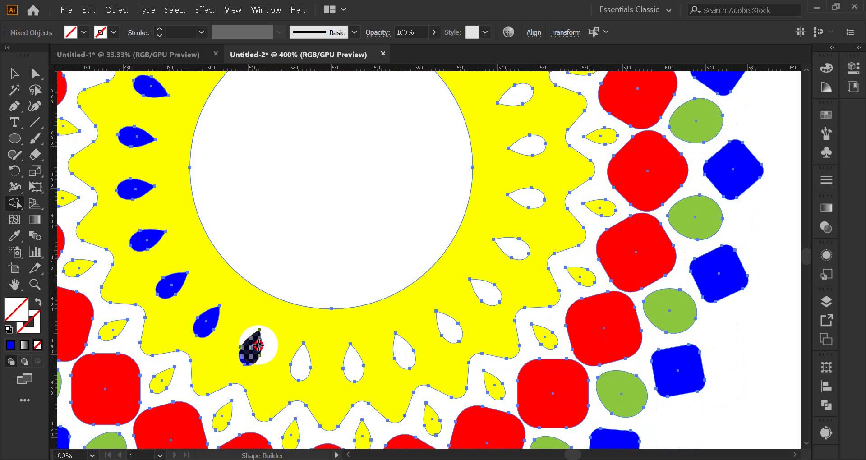
left_click(258, 346)
left_click(204, 318)
left_click(172, 283)
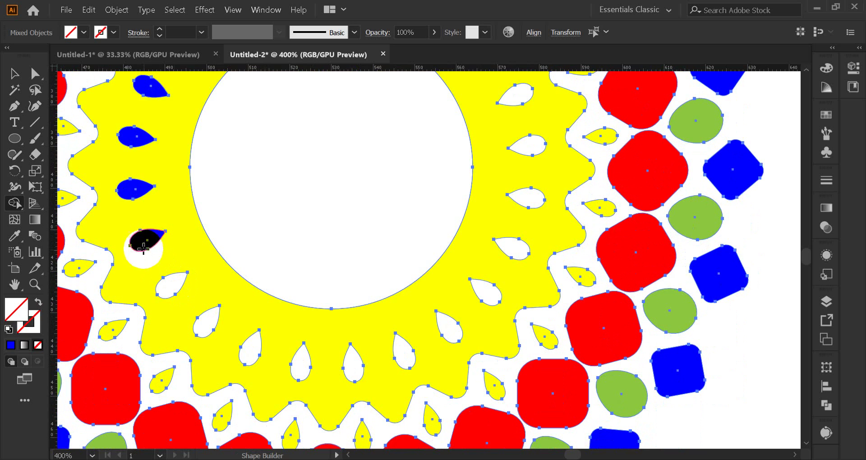
left_click(145, 241)
left_click(135, 190)
left_click(136, 138)
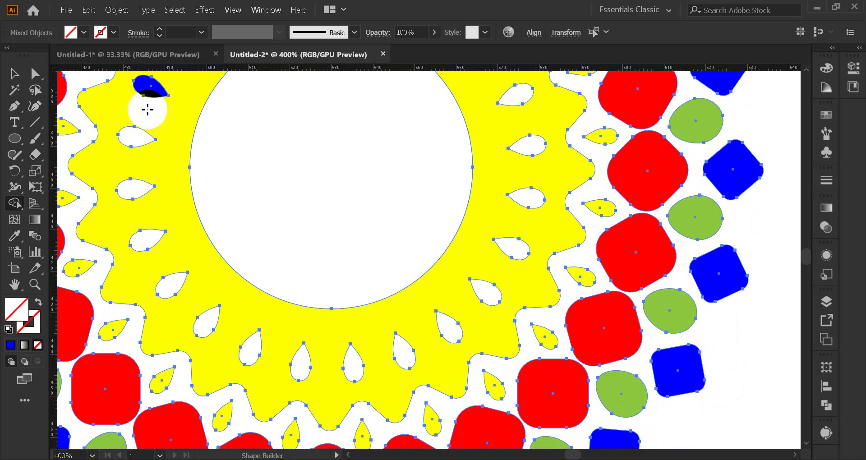
left_click(150, 86)
Step: Leave the Shape Builder tool and deselect the mandala to inspect the cut-out shapes
scroll(251, 201, "up", 3)
scroll(228, 223, "down", 1)
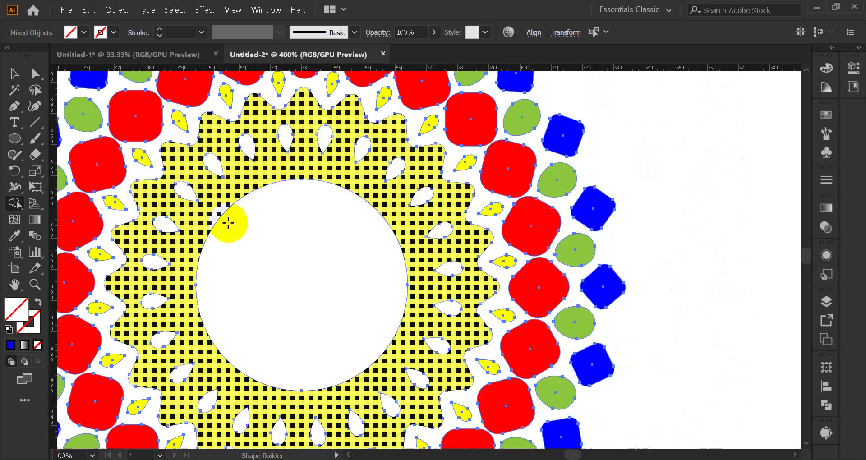
scroll(228, 223, "down", 9)
left_click(15, 76)
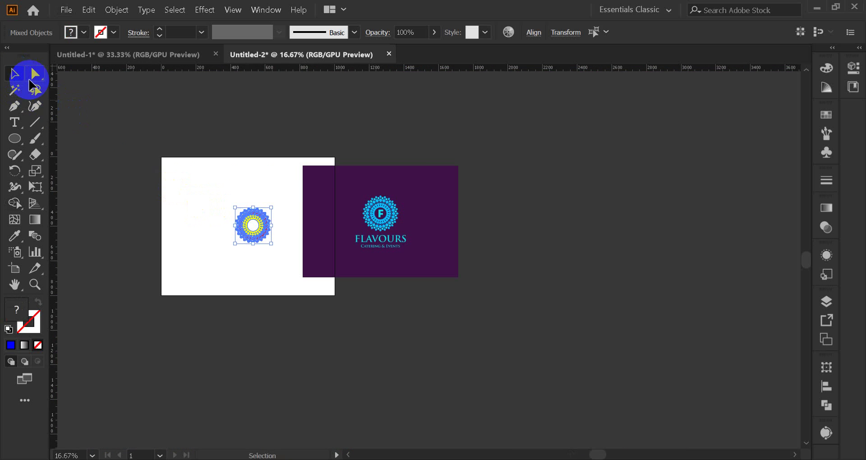
left_click(188, 214)
scroll(261, 228, "up", 8)
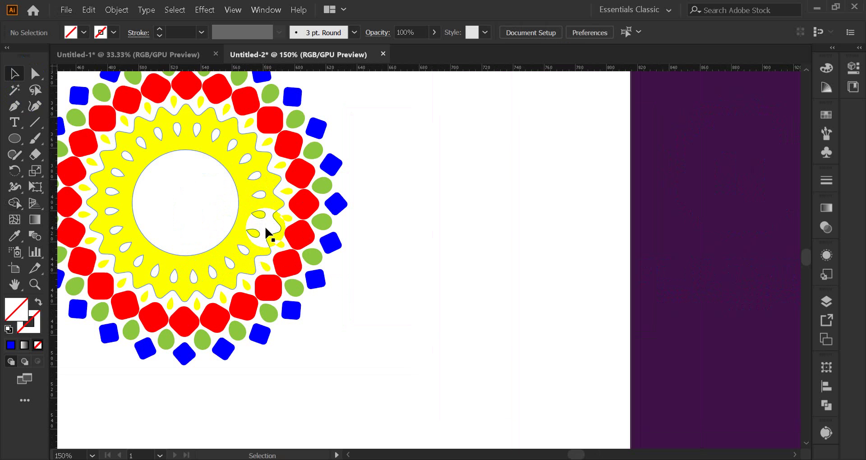
Step: Switch to the Google Meet call in the browser and mute the microphone
mouse_move(415, 447)
left_click(392, 431)
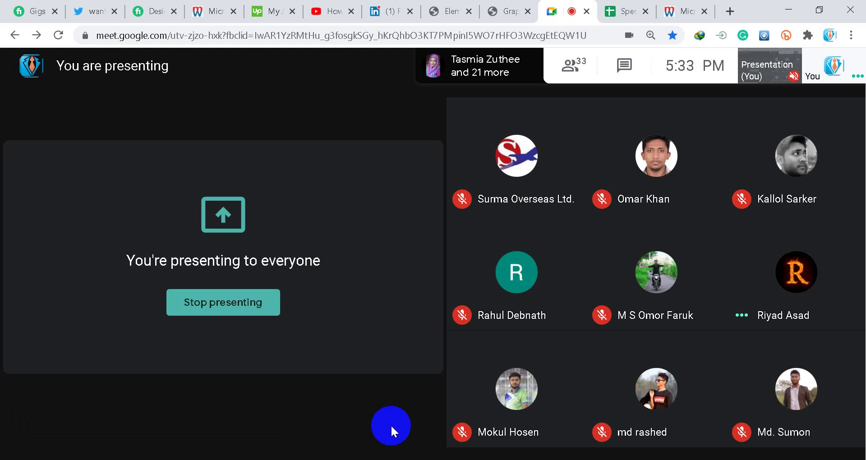
left_click(379, 429)
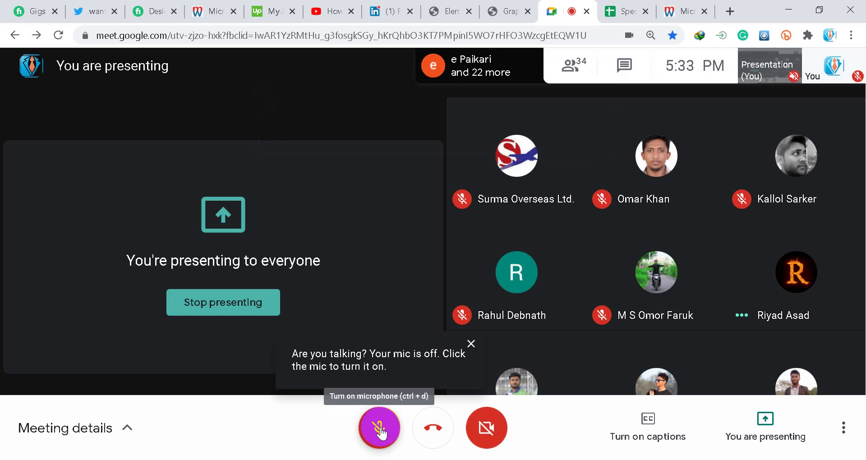
Step: Switch back to Illustrator and add the point text FLAVOURS below the mandala
left_click(695, 459)
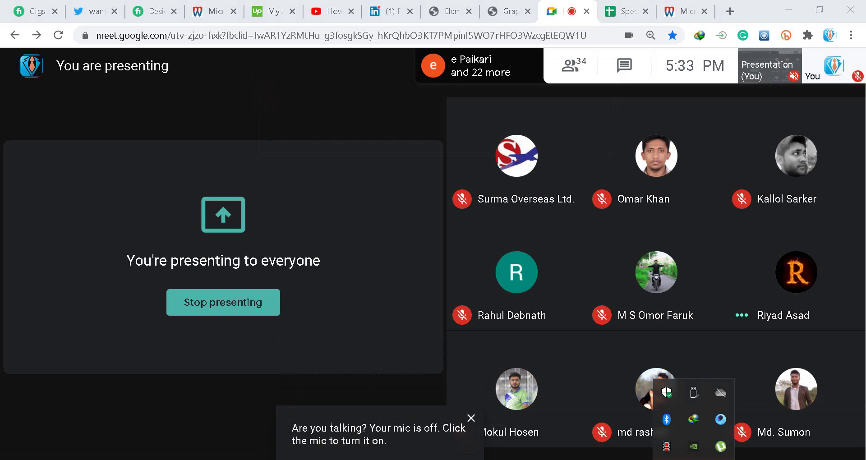
left_click(665, 450)
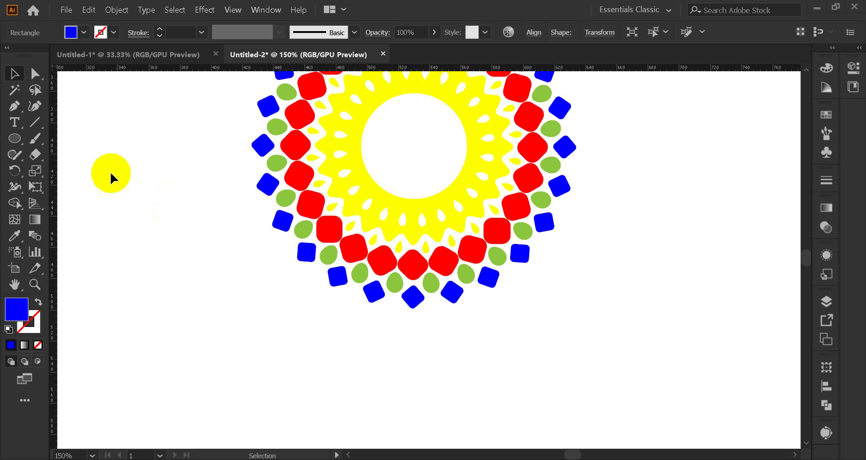
left_click(14, 122)
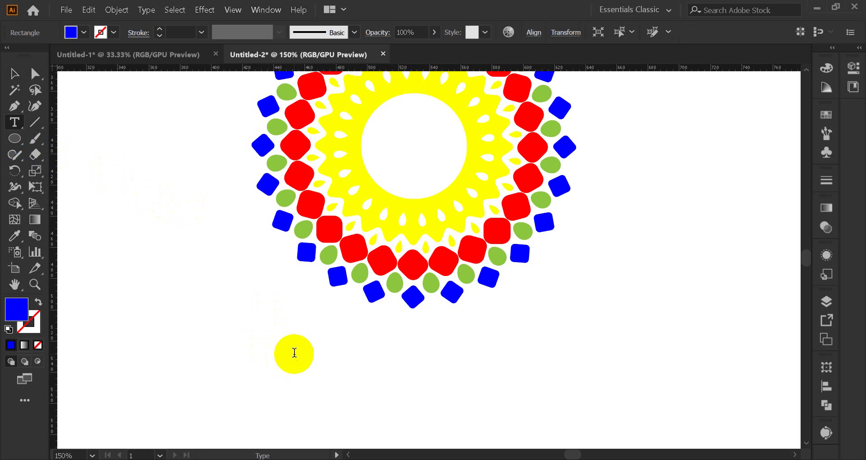
left_click(295, 353)
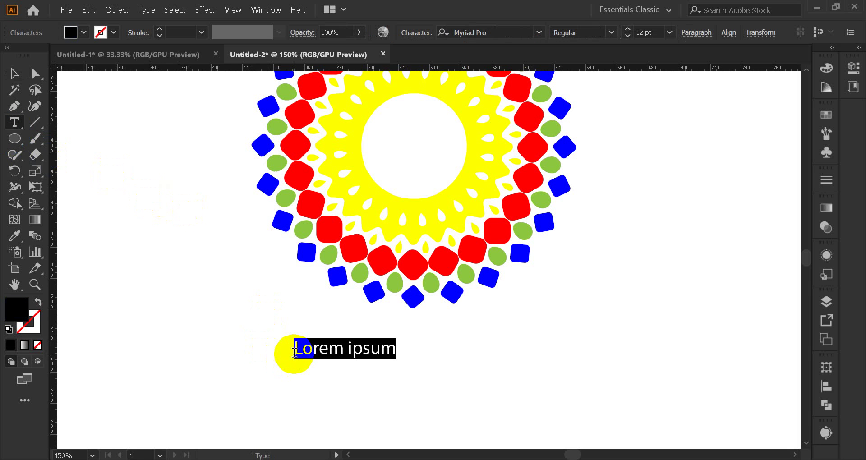
type("FLAVOURS")
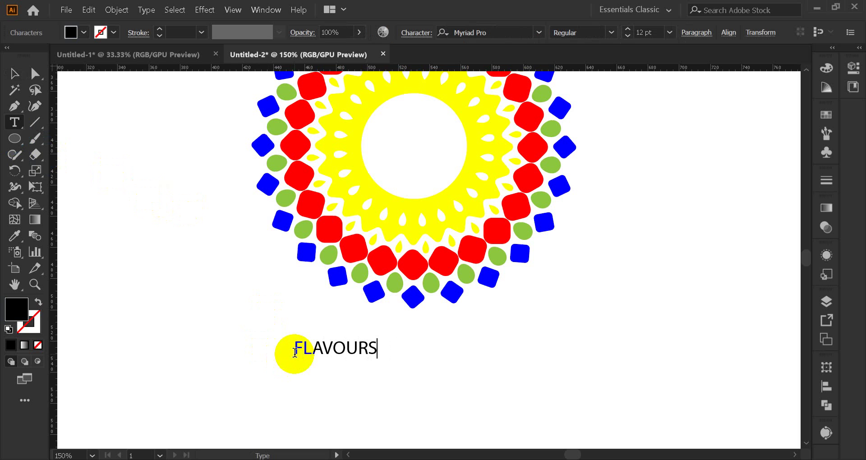
Step: Enlarge the FLAVOURS text to about 267 px wide and shift it sideways beneath the mandala
left_click(13, 74)
left_click_drag(377, 358, 544, 399)
left_click_drag(446, 379, 478, 379)
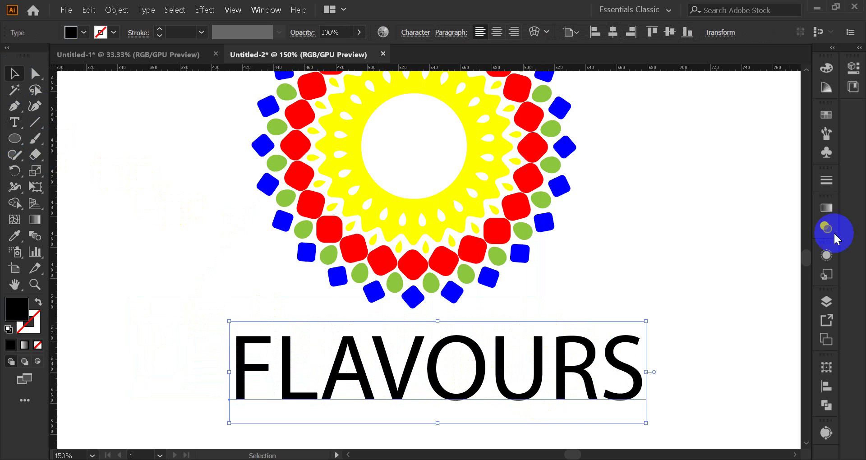
Step: Change the font of the FLAVOURS text to DEATHE MAACH NCV
left_click(832, 50)
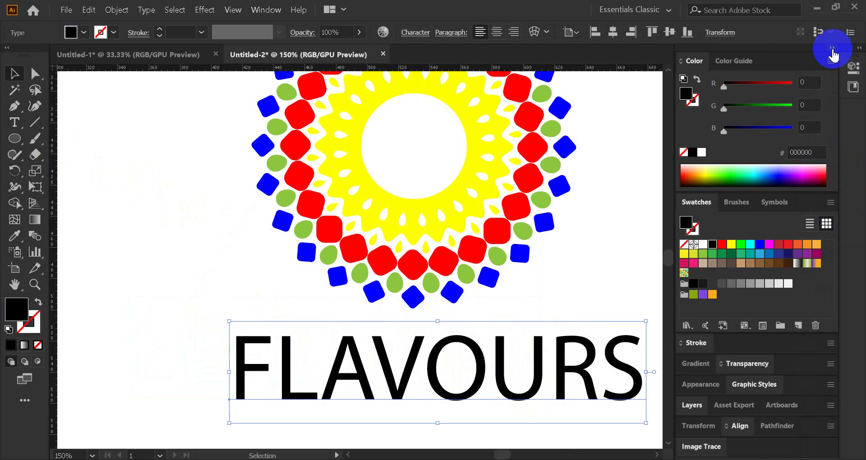
left_click(860, 50)
left_click(689, 49)
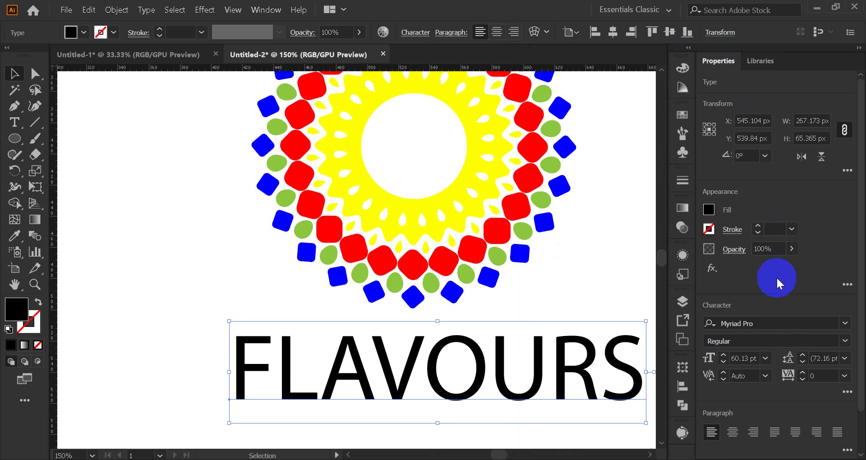
left_click(838, 322)
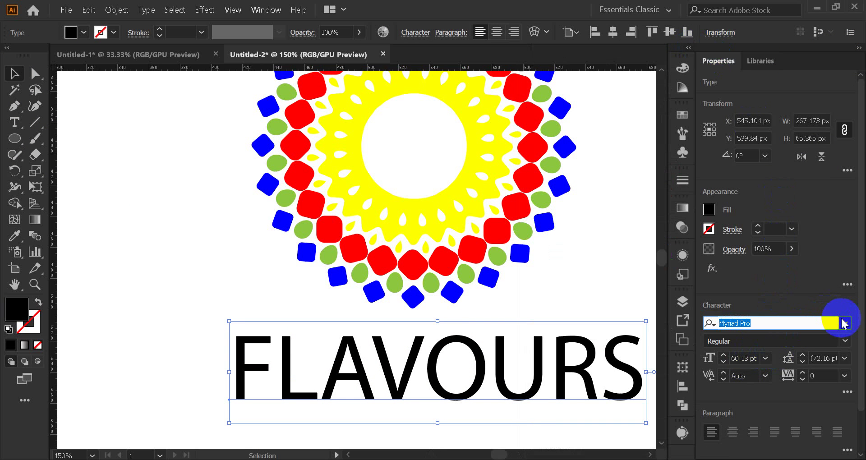
left_click(844, 324)
key("Down")
key("Down")
key("Down")
key("Down")
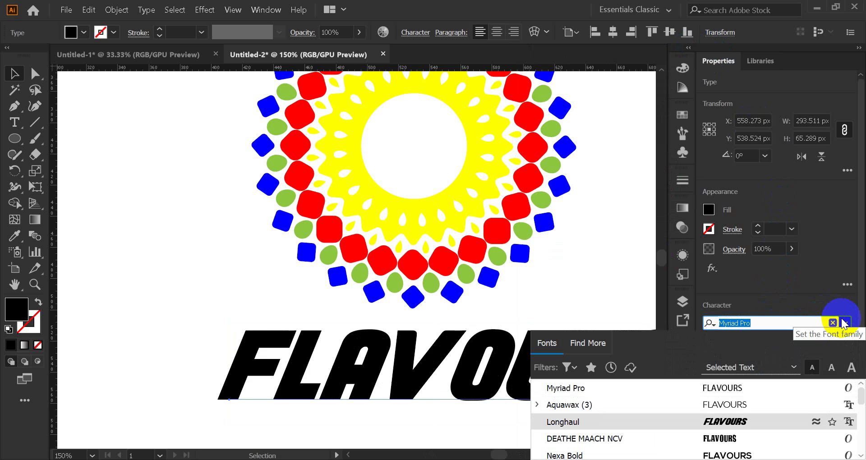
key("Up")
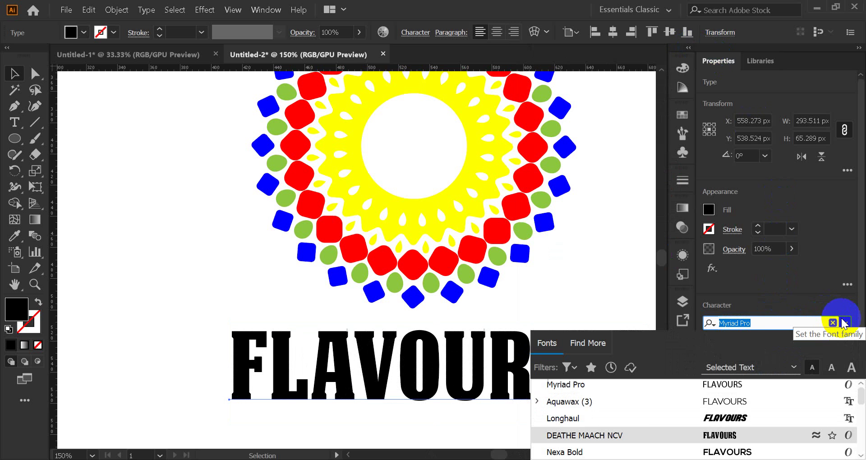
key("Return")
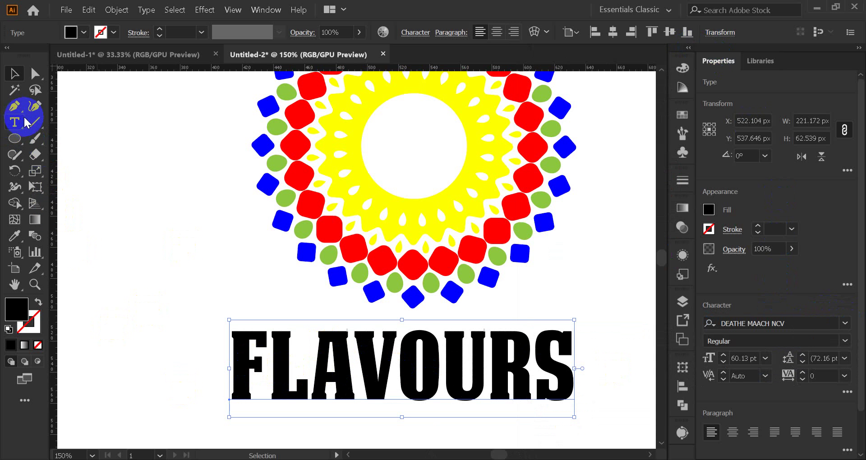
Step: Enlarge the letters F and R of FLAVOURS individually with the Touch Type tool so they stand taller than the other letters
left_click_drag(18, 122, 84, 219)
left_click(248, 380)
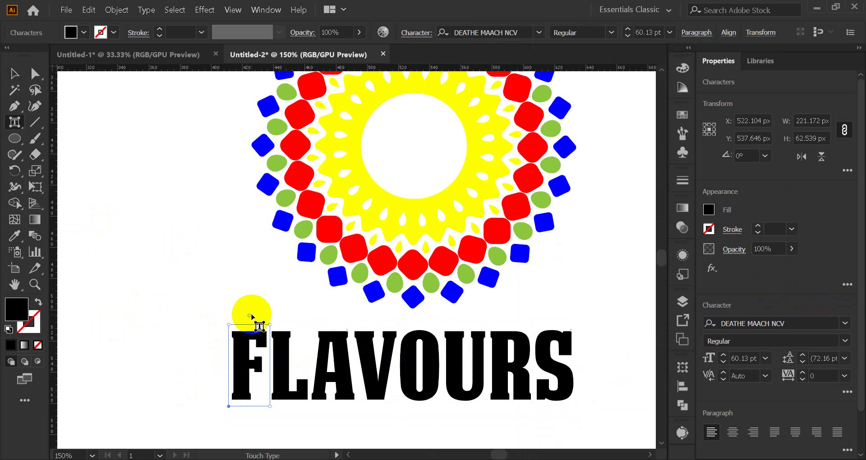
left_click_drag(230, 325, 228, 306)
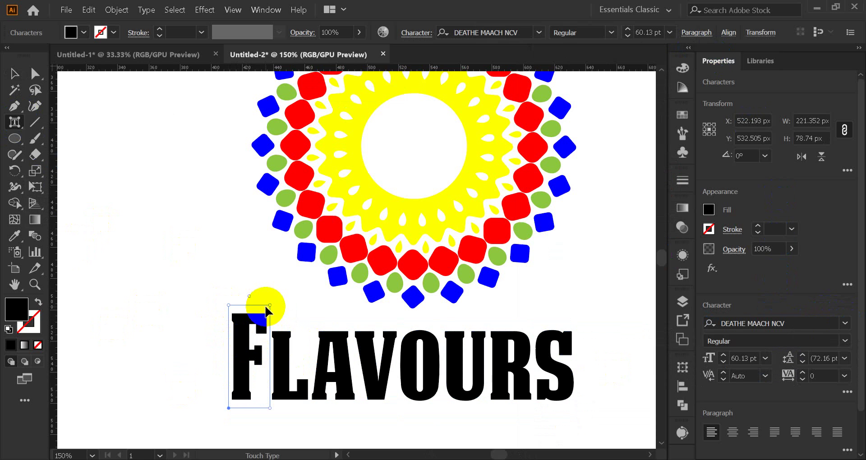
key("ctrl+z")
left_click_drag(271, 324, 289, 308)
left_click_drag(289, 307, 289, 306)
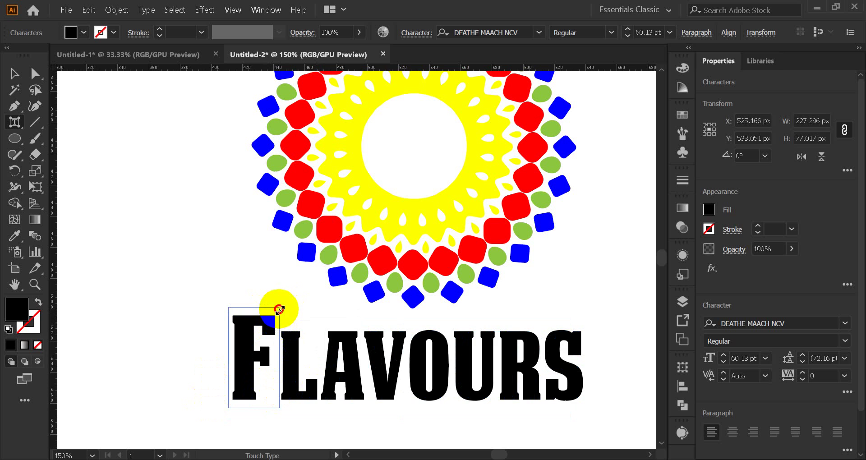
left_click(532, 347)
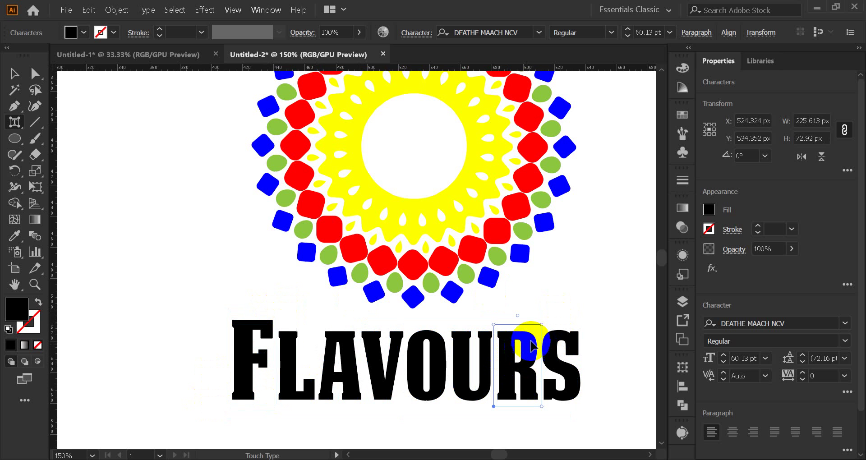
left_click_drag(542, 324, 553, 311)
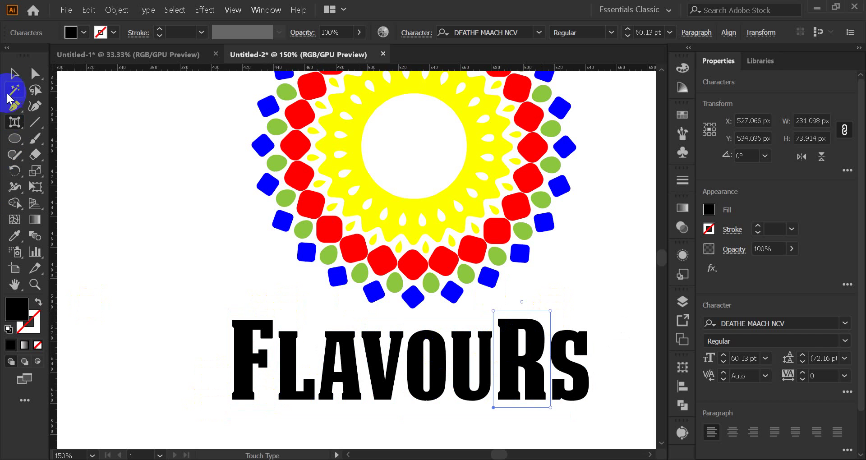
Step: Convert the FLAVOURS text to outlines and deselect it
left_click(14, 74)
left_click(116, 158)
left_click(401, 379)
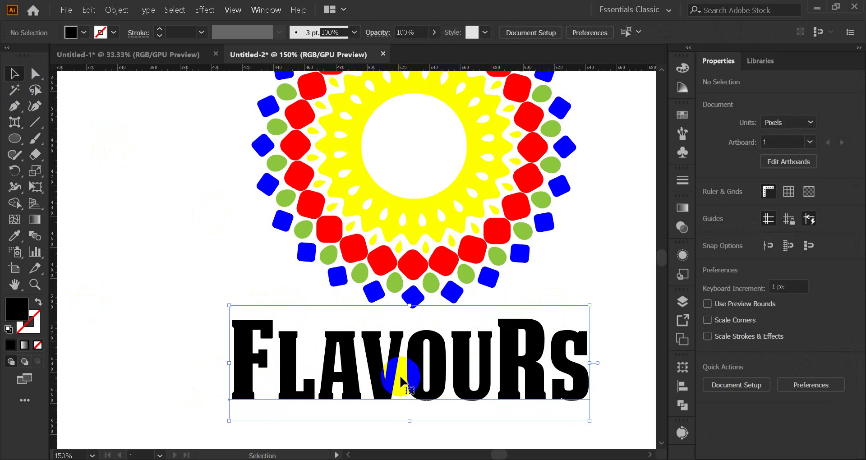
right_click(401, 380)
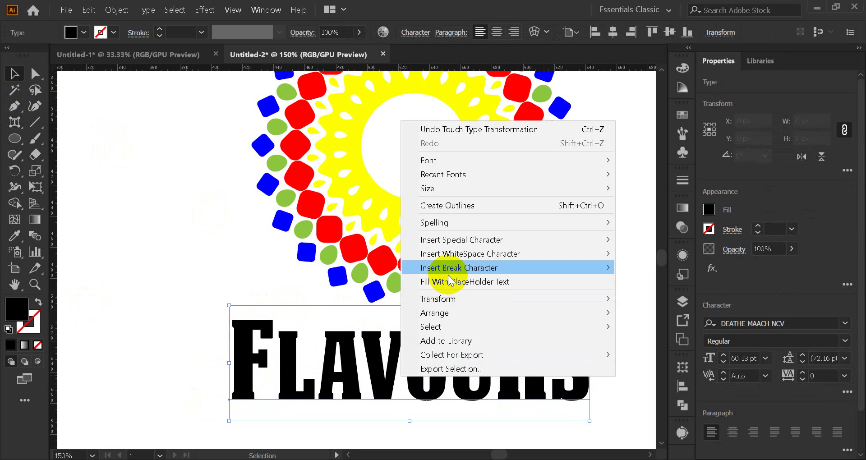
left_click(445, 199)
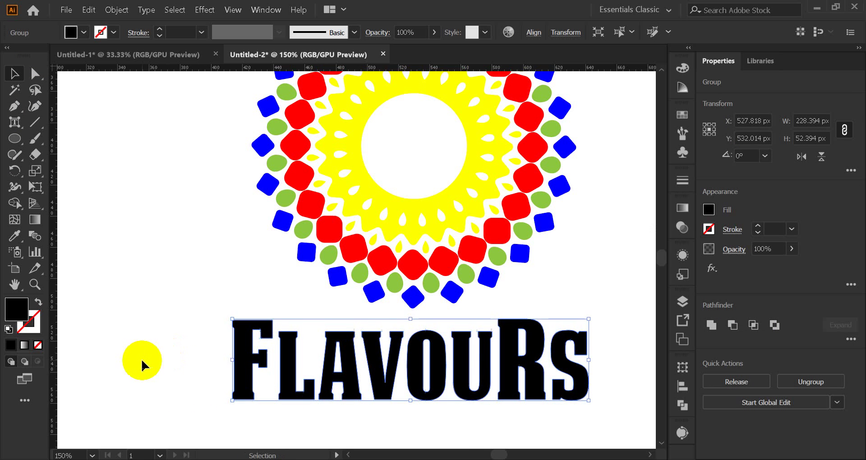
scroll(141, 358, "down", 3)
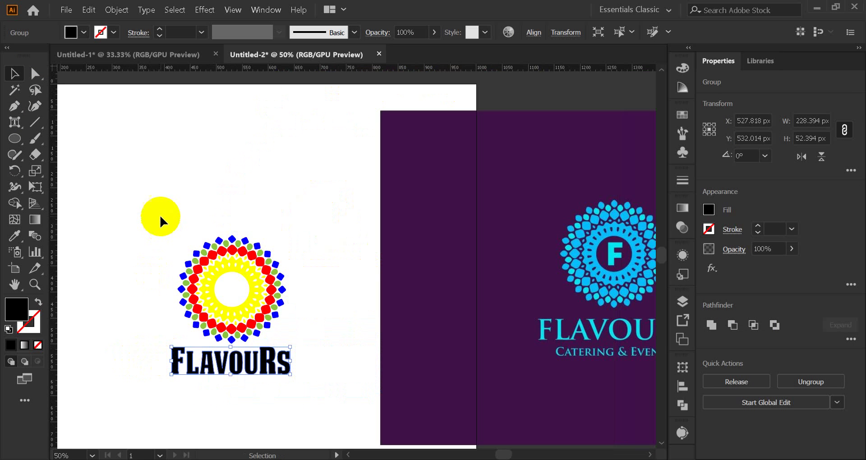
left_click(159, 215)
Step: Create a new 1000 x 800 px RGB document with one artboard
left_click(66, 10)
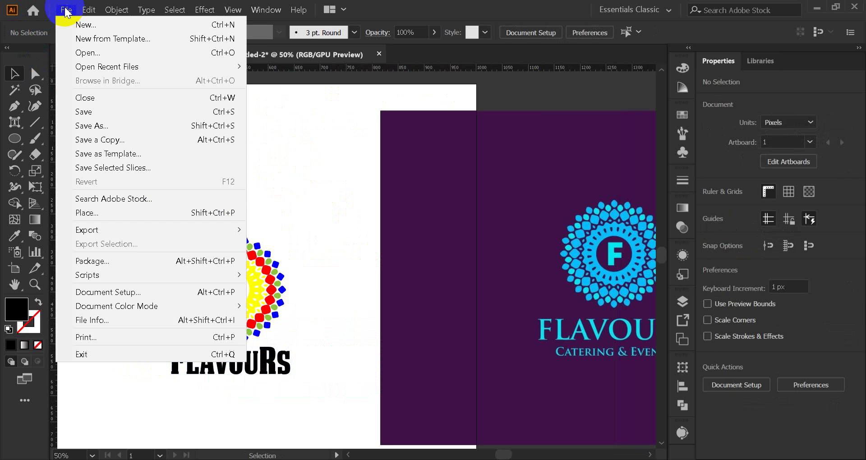
left_click(79, 25)
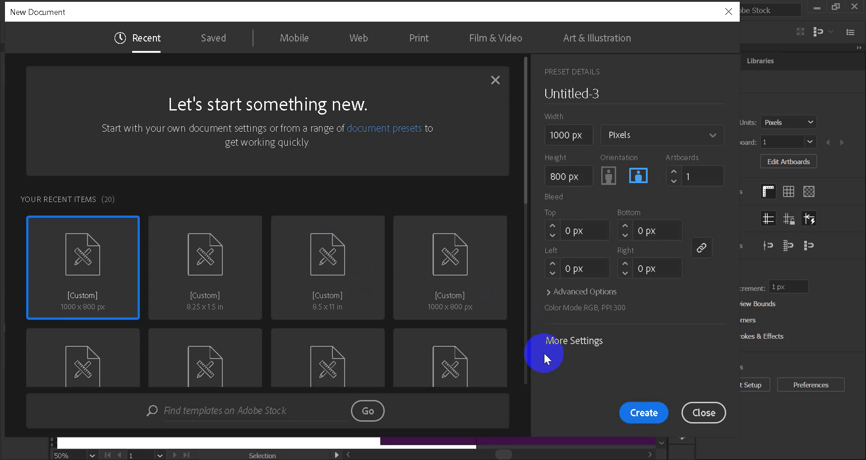
left_click(634, 411)
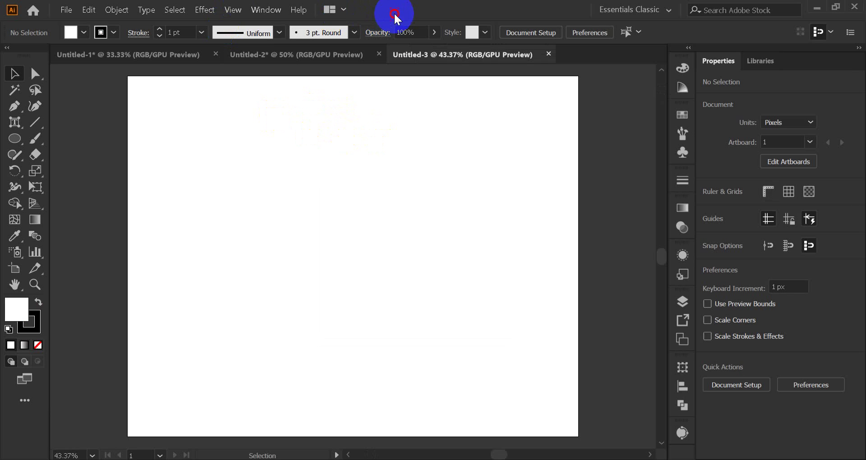
left_click_drag(396, 18, 429, 206)
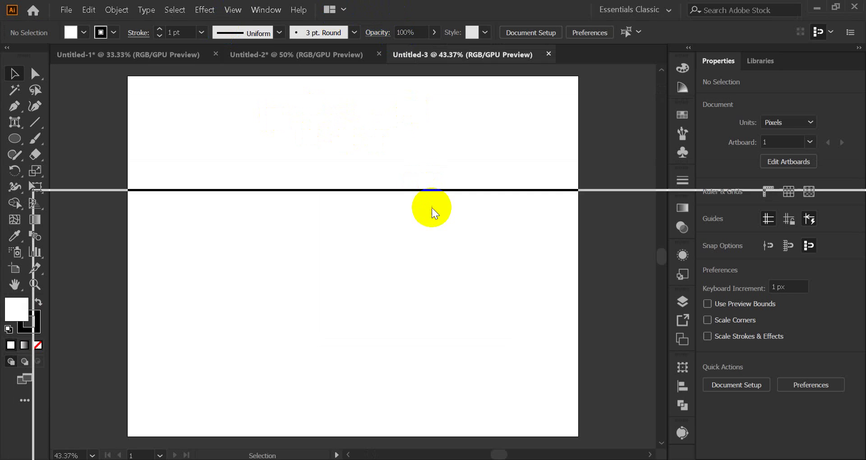
left_click(789, 6)
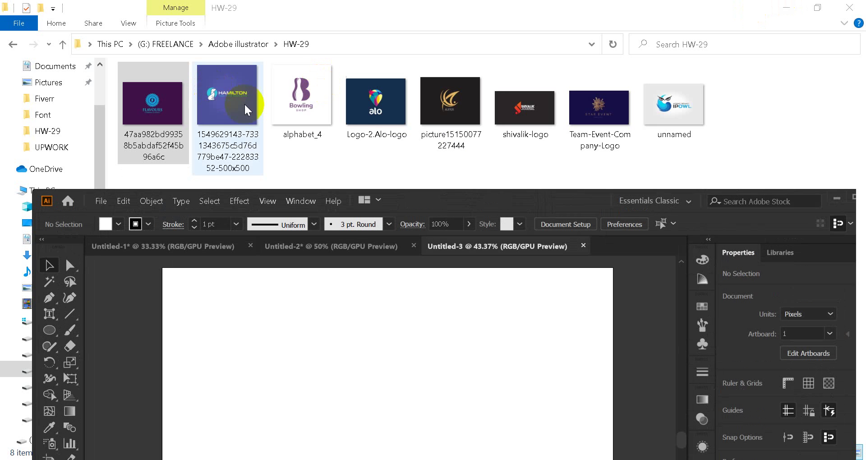
left_click_drag(447, 113, 441, 328)
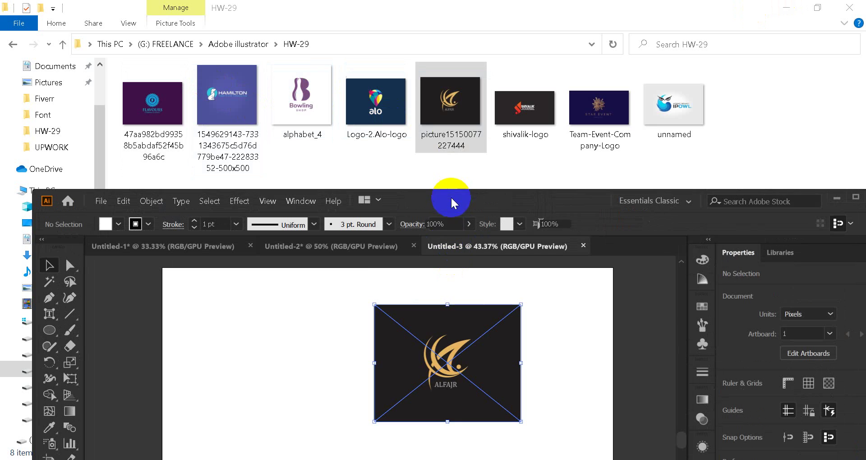
double_click(451, 199)
Step: Reposition the ALFAJR image on the artboard and embed it in the document
left_click_drag(426, 162, 411, 223)
key("ctrl+plus")
key("ctrl+plus")
key("ctrl+plus")
key("ctrl+plus")
key("ctrl+plus")
left_click(227, 33)
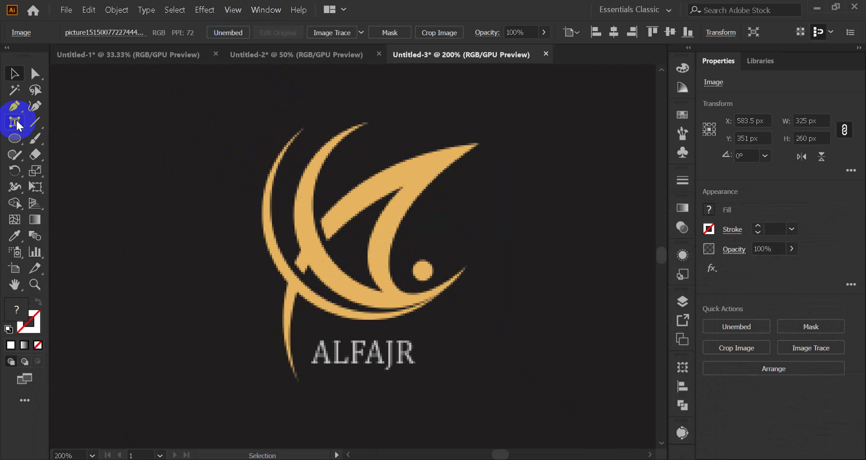
Step: Start a Pen path at the crescent's right tip and curve it along the inner edge to the stem of the letter shape
left_click(14, 106)
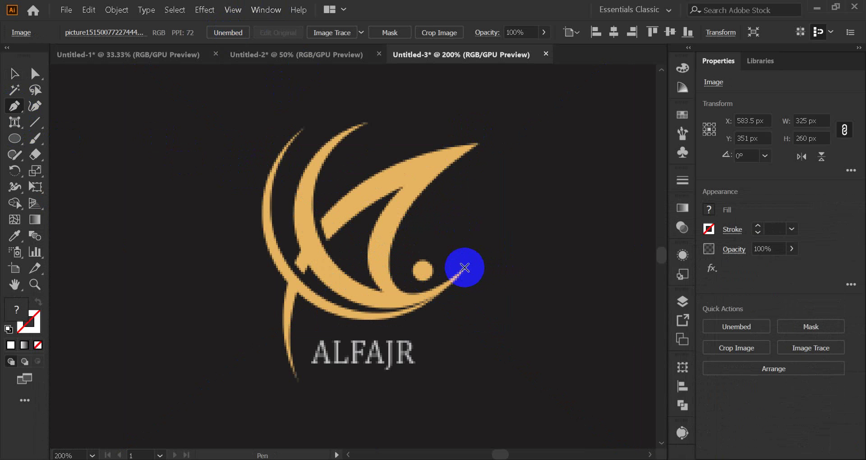
left_click(465, 268)
scroll(393, 265, "up", 3)
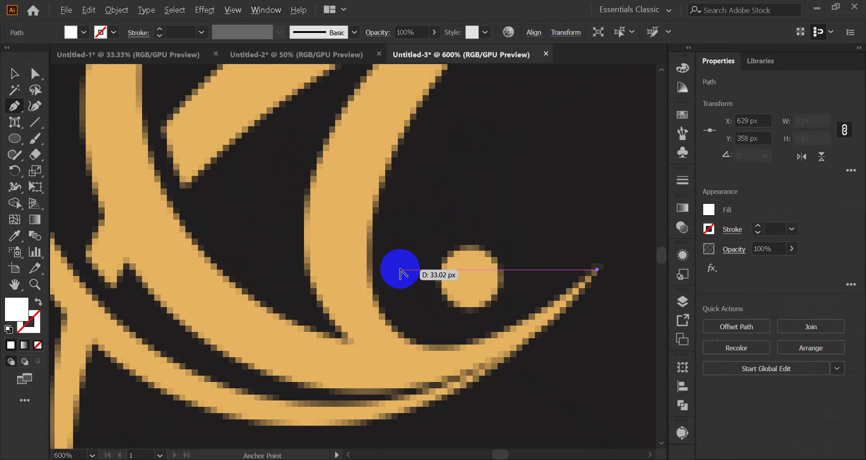
left_click_drag(379, 311, 317, 211)
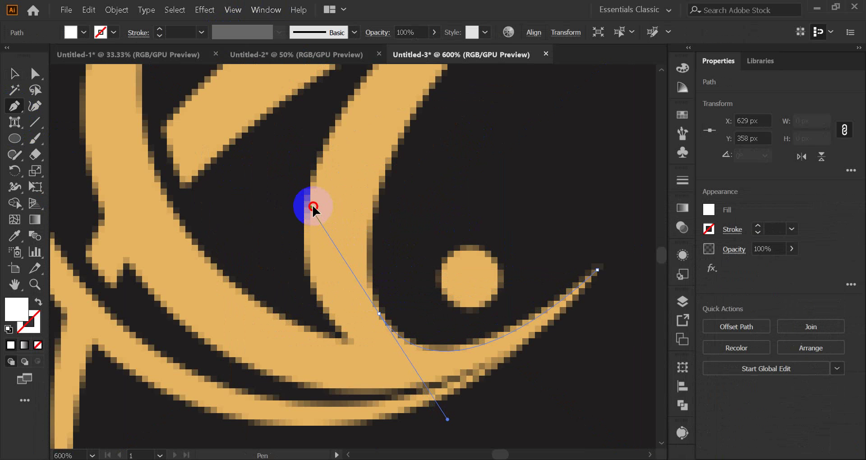
left_click_drag(313, 207, 311, 207)
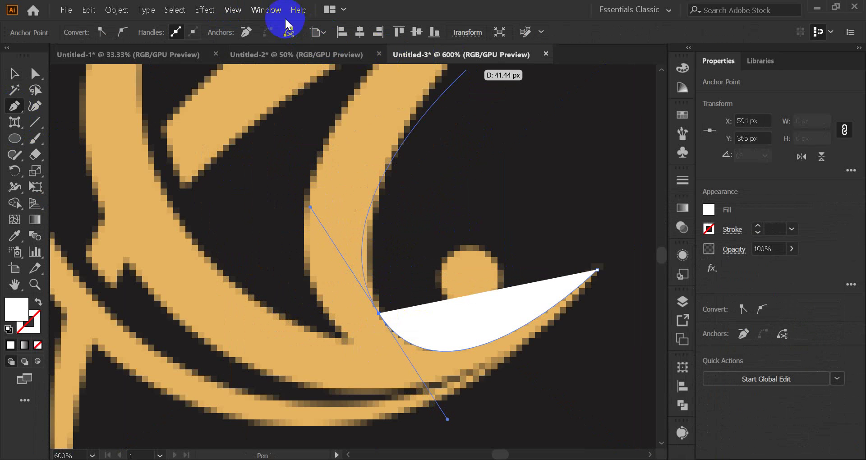
Step: Turn off snapping to pixels and swap fill and stroke so the path has no fill and a white stroke
left_click(234, 9)
left_click(293, 416)
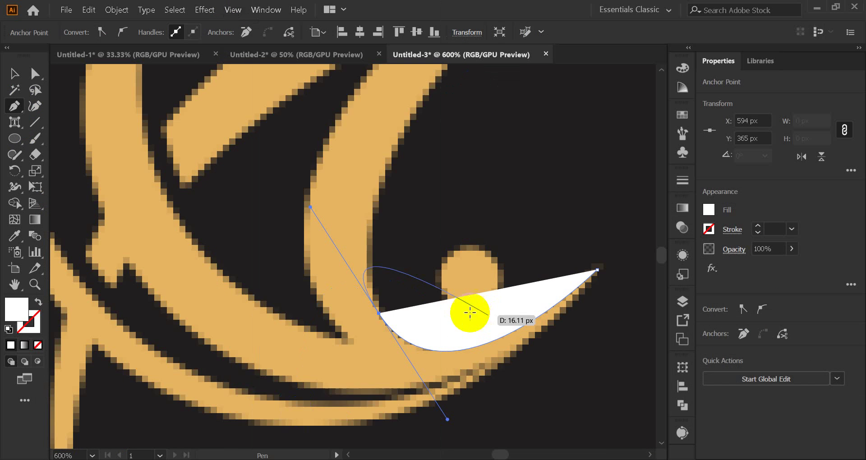
left_click(38, 302)
Step: Continue the Pen path with curves along the stem's outer edge to the letter's upper-right tip, ending in a corner point
scroll(343, 238, "up", 1)
scroll(343, 238, "up", 6)
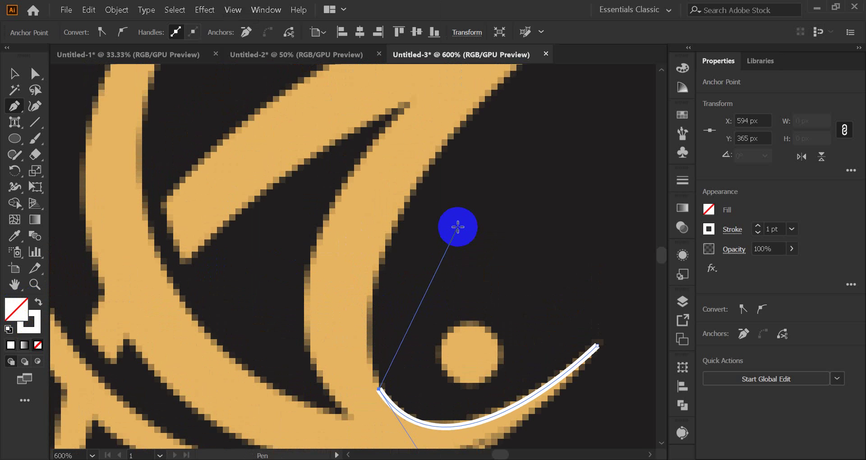
left_click_drag(424, 175, 505, 222)
scroll(459, 239, "down", 20)
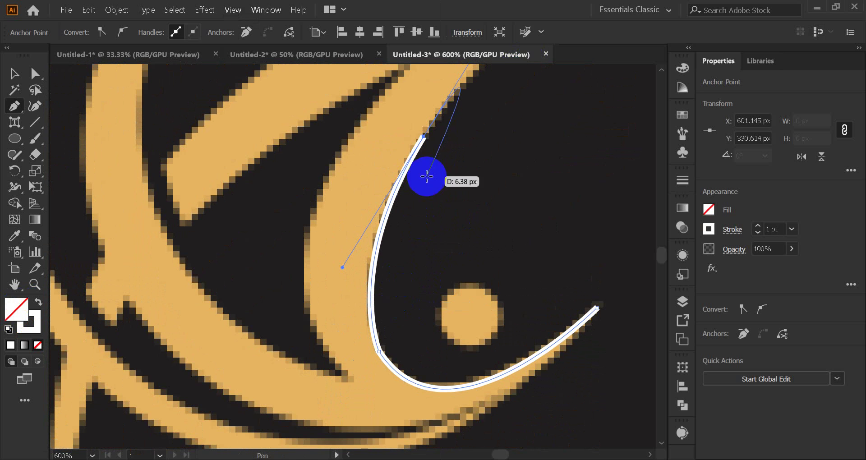
scroll(394, 345, "up", 3)
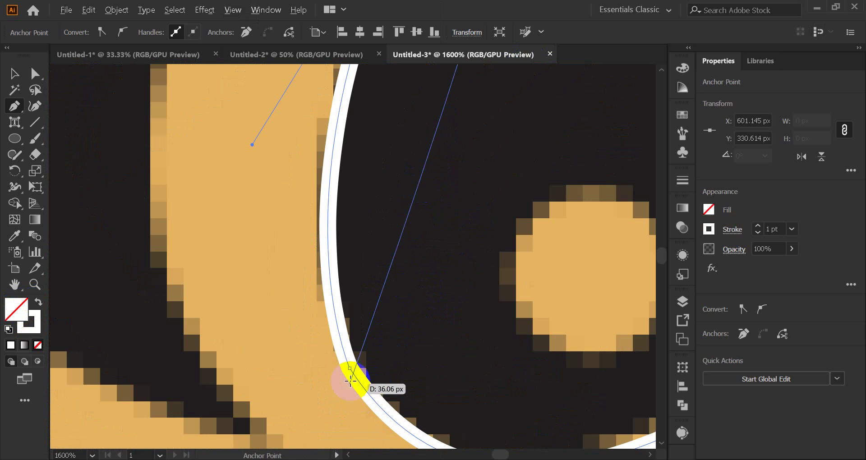
scroll(383, 348, "down", 4)
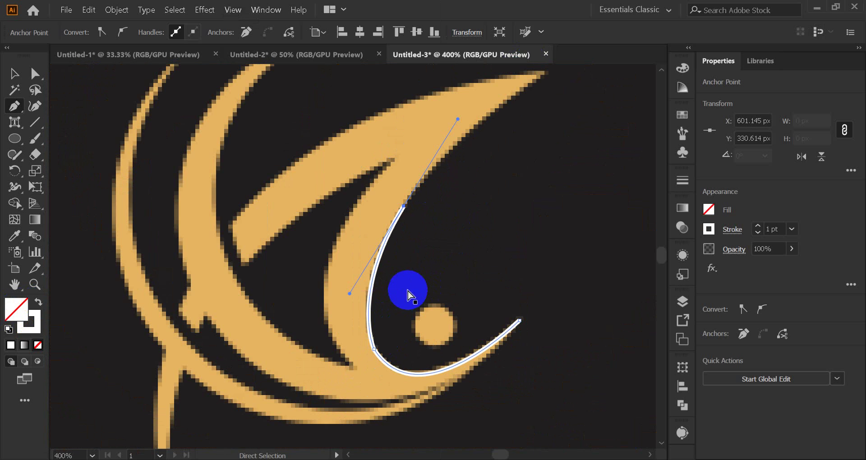
mouse_move(374, 349)
left_mouse_down()
mouse_move(406, 290)
mouse_move(389, 233)
mouse_move(465, 145)
mouse_move(426, 158)
left_mouse_up()
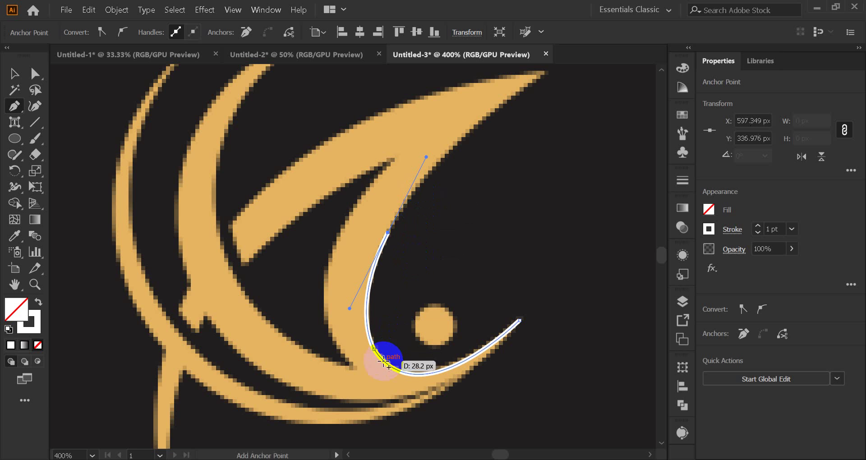
mouse_move(396, 232)
left_mouse_down()
mouse_move(452, 246)
mouse_move(483, 236)
mouse_move(340, 292)
mouse_move(393, 187)
mouse_move(386, 189)
mouse_move(500, 131)
mouse_move(513, 105)
left_mouse_up()
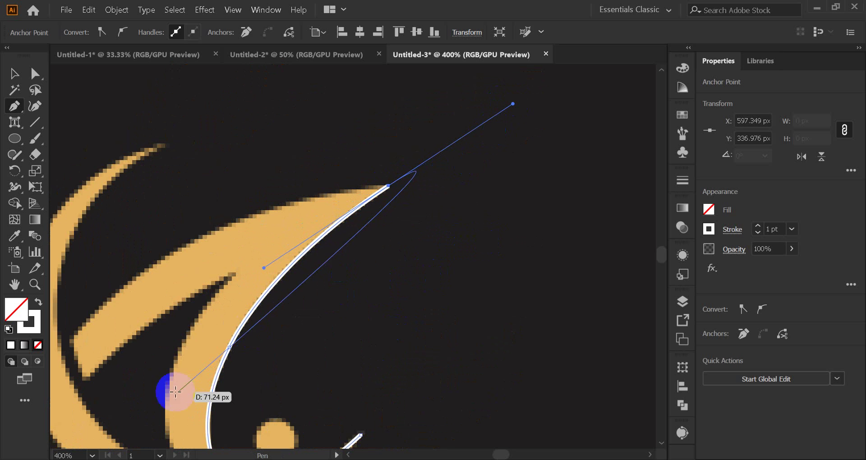
left_click(388, 185)
Step: Trace the letter arm's upper edge from the tip to its blunt lower end and outline that end with short straight segments
left_click_drag(333, 247, 569, 149)
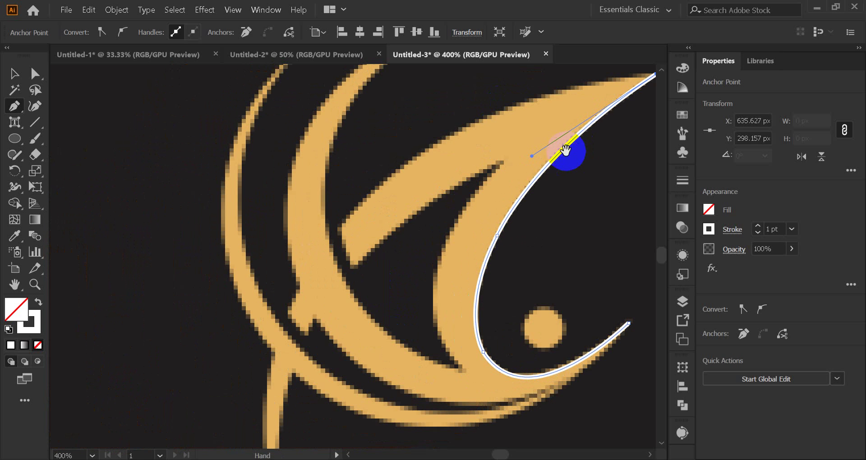
left_click_drag(341, 227, 212, 377)
scroll(369, 247, "up", 2)
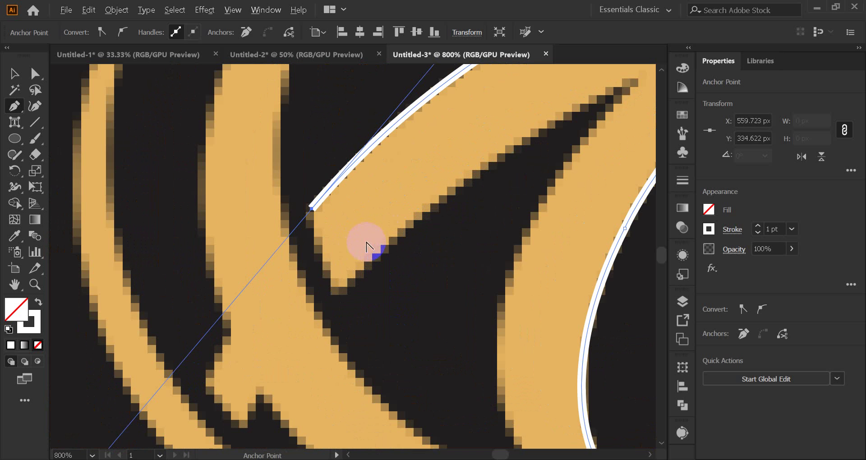
left_click(311, 209)
left_click(302, 227)
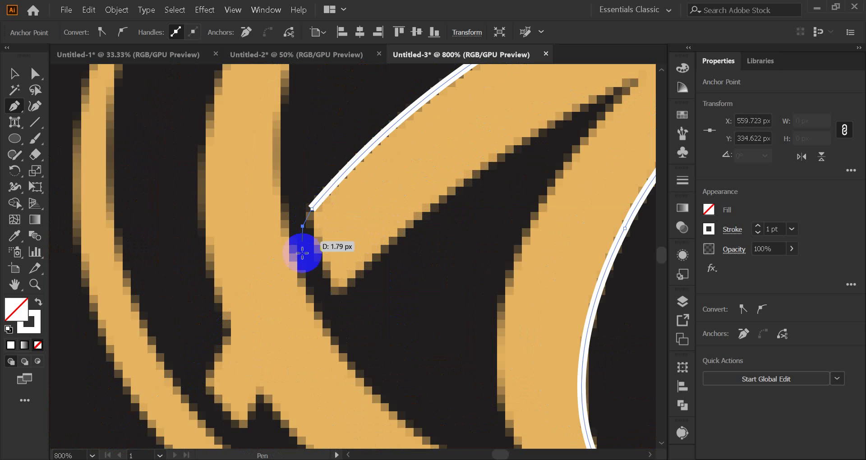
left_click(302, 263)
left_click(321, 299)
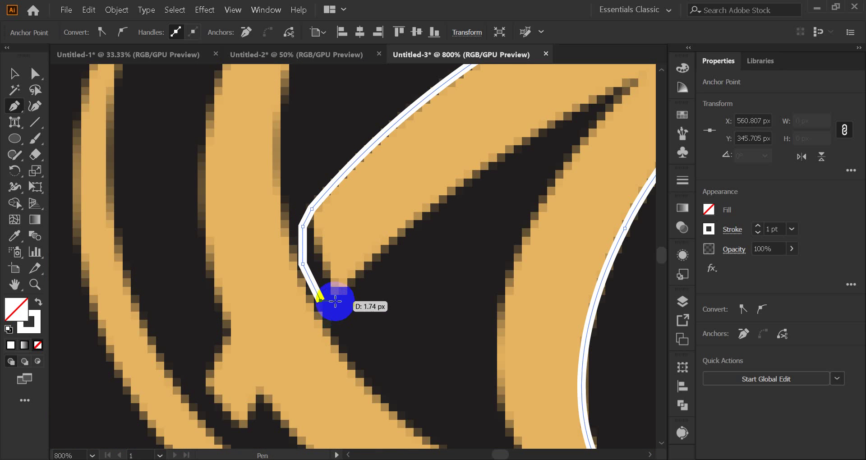
left_click(336, 302)
Step: Trace the arm's underside up to the inner notch and curve down the stem's inner edge to its bottom point
key("space")
left_click_drag(445, 256, 230, 284)
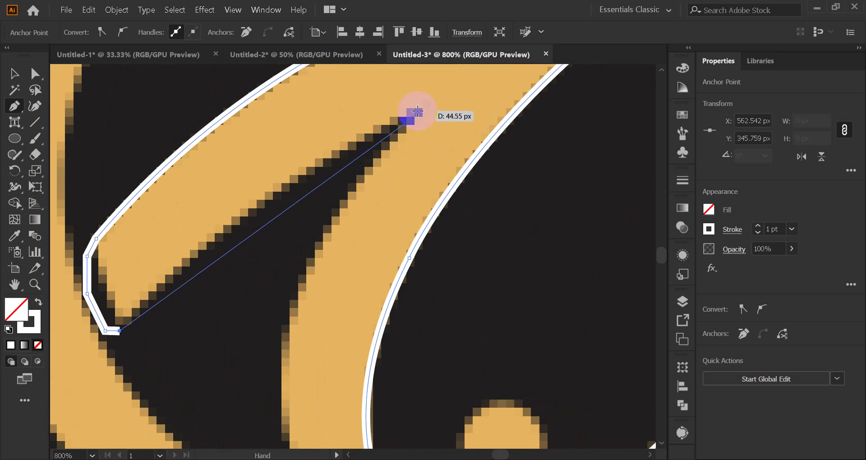
mouse_move(421, 110)
left_mouse_down()
mouse_move(547, 110)
mouse_move(567, 73)
mouse_move(562, 93)
mouse_move(573, 104)
left_mouse_up()
mouse_move(419, 159)
left_mouse_down()
mouse_move(409, 174)
mouse_move(407, 273)
mouse_move(385, 312)
mouse_move(451, 364)
mouse_move(454, 381)
mouse_move(447, 384)
mouse_move(440, 366)
left_mouse_up()
scroll(412, 171, "down", 3)
Step: Curve the path from the stem's bottom point along the inner crescent's inside edge up to the crescent's upper tip
left_click_drag(387, 309, 342, 225)
scroll(309, 248, "down", 2)
scroll(340, 192, "down", 1)
scroll(345, 194, "up", 2)
left_click_drag(342, 224, 292, 164)
scroll(320, 248, "up", 3)
scroll(299, 294, "up", 1)
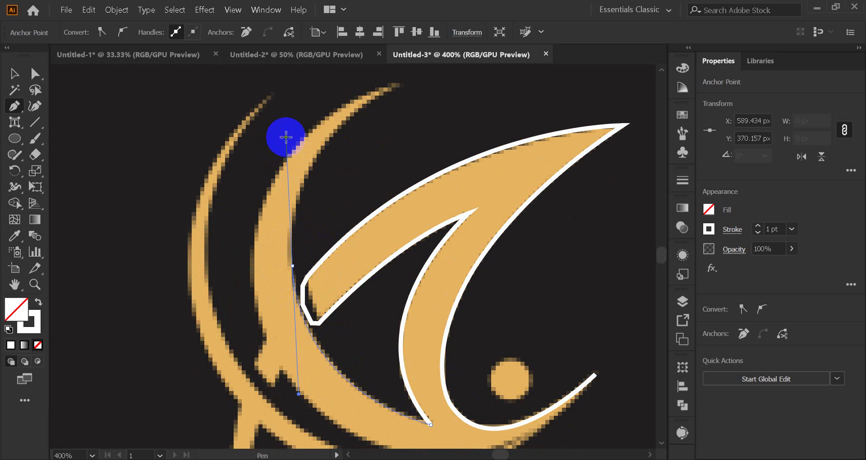
left_click_drag(289, 259, 539, 132)
scroll(309, 252, "up", 2)
scroll(418, 189, "up", 2)
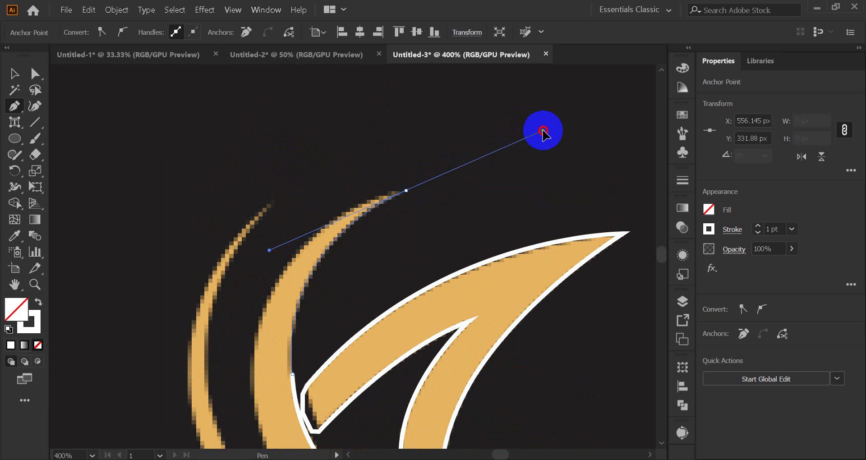
Step: Trace the inner crescent's outside edge from its upper tip down to its leftmost side
left_click_drag(409, 189, 270, 238)
scroll(310, 227, "down", 2)
scroll(285, 285, "up", 1)
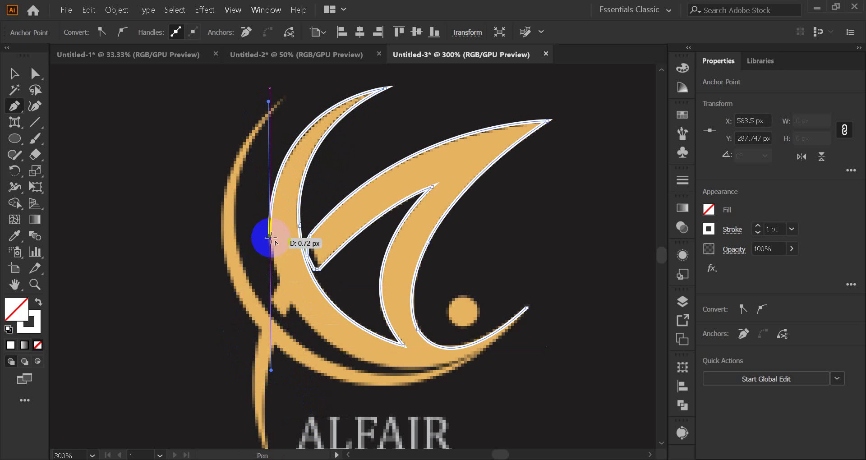
scroll(275, 239, "down", 2)
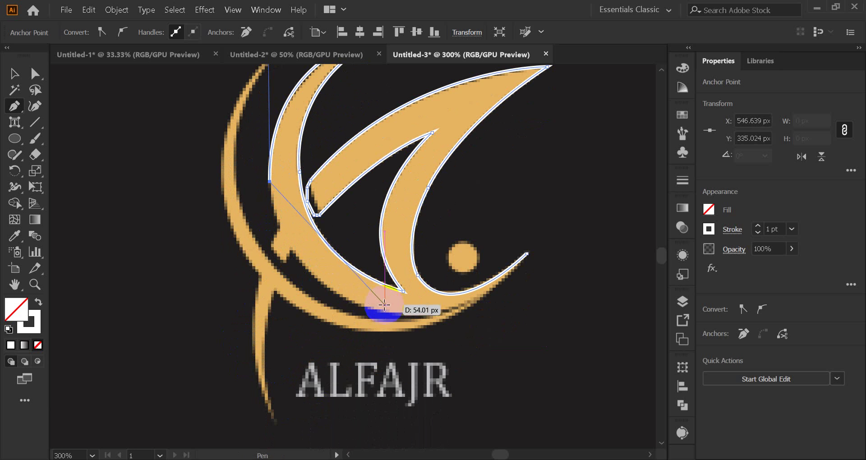
left_click_drag(384, 312, 502, 352)
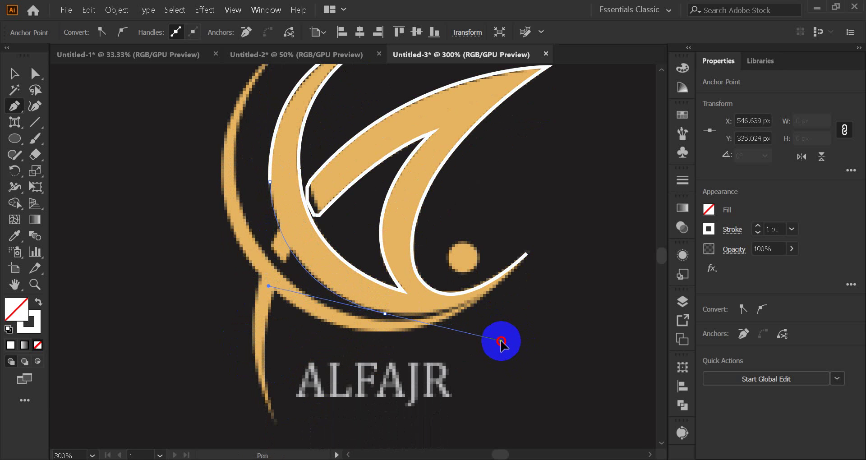
left_click_drag(496, 340, 497, 339)
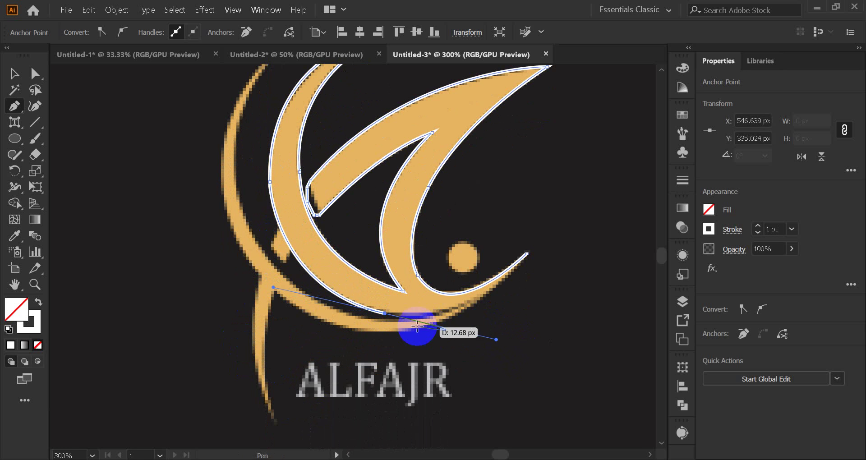
left_click_drag(388, 313, 389, 313)
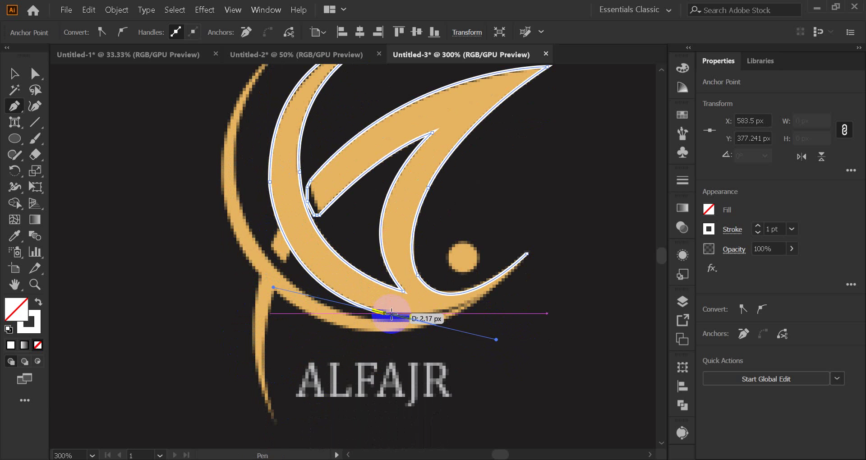
scroll(392, 312, "up", 4)
scroll(365, 316, "down", 3)
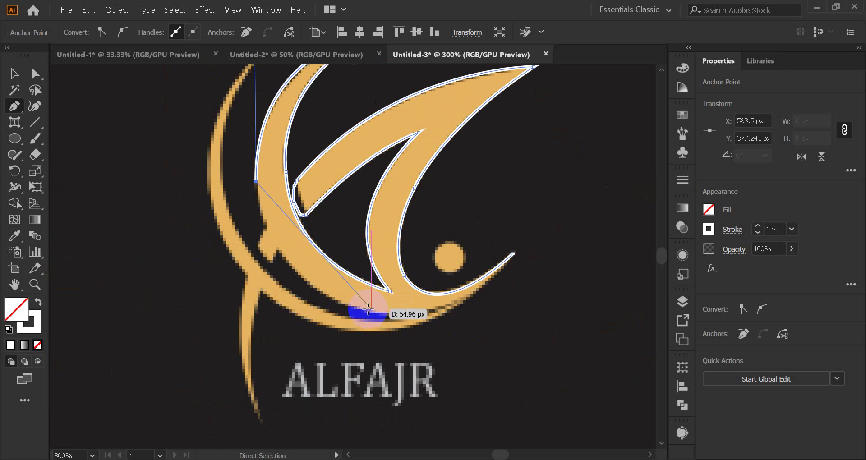
Step: Curve the path along the inner crescent's lower outside edge to the point where it meets the outer crescent
left_click_drag(363, 310, 471, 345)
left_click(384, 316)
left_click_drag(363, 311, 330, 299)
scroll(424, 315, "up", 2)
left_click_drag(424, 316, 545, 269)
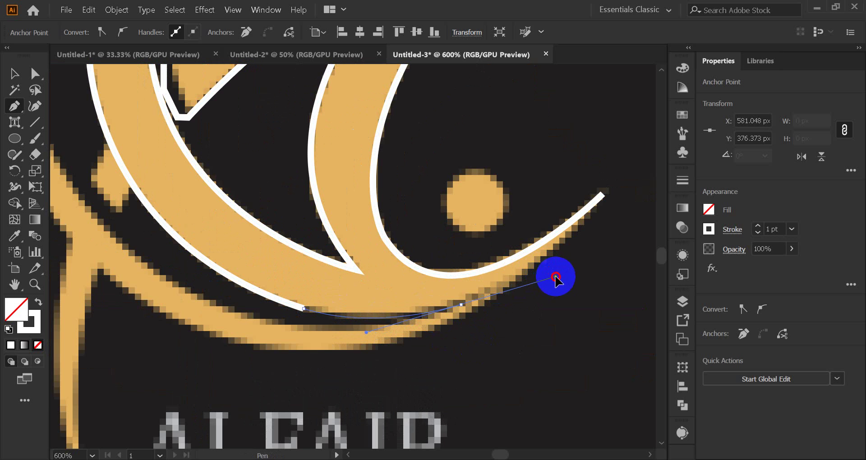
left_click_drag(566, 278, 567, 278)
left_click_drag(469, 302, 462, 307)
scroll(357, 291, "down", 4)
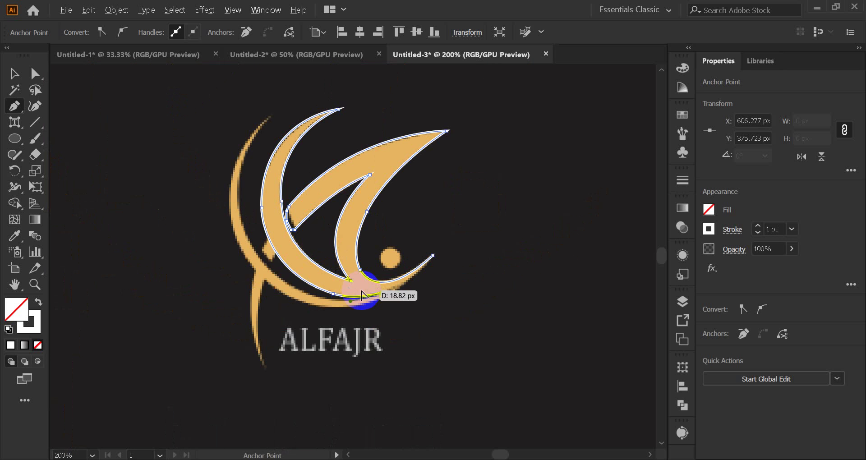
Step: Trace the outer crescent's inside edge from the meeting point up to its upper tip
scroll(282, 293, "up", 1)
left_click_drag(289, 292, 242, 257)
scroll(287, 290, "up", 3)
left_click_drag(242, 256, 415, 112)
Step: Trace the outer crescent's outside edge from its upper tip down to the junction with the thin tail
key("ctrl+plus")
key("ctrl+plus")
key("ctrl+plus")
key("ctrl+plus")
left_click_drag(315, 221, 343, 341)
key("ctrl+minus")
key("ctrl+minus")
key("ctrl+minus")
key("ctrl+minus")
key("ctrl+minus")
key("ctrl+plus")
key("ctrl+plus")
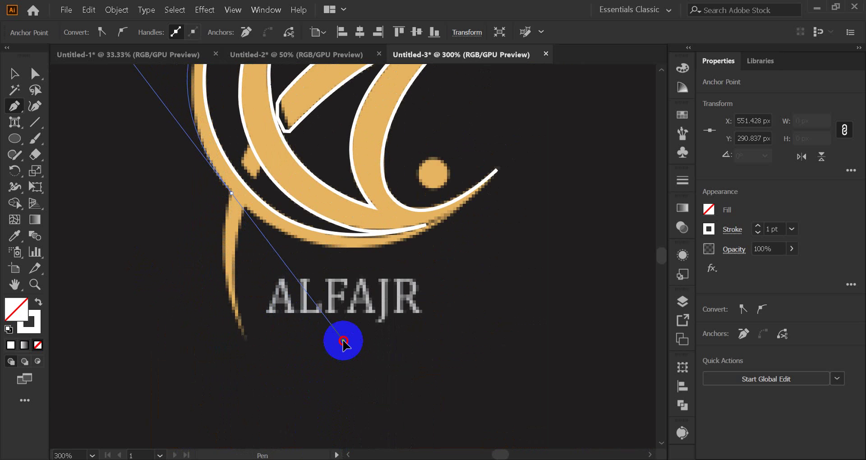
scroll(341, 339, "up", 5)
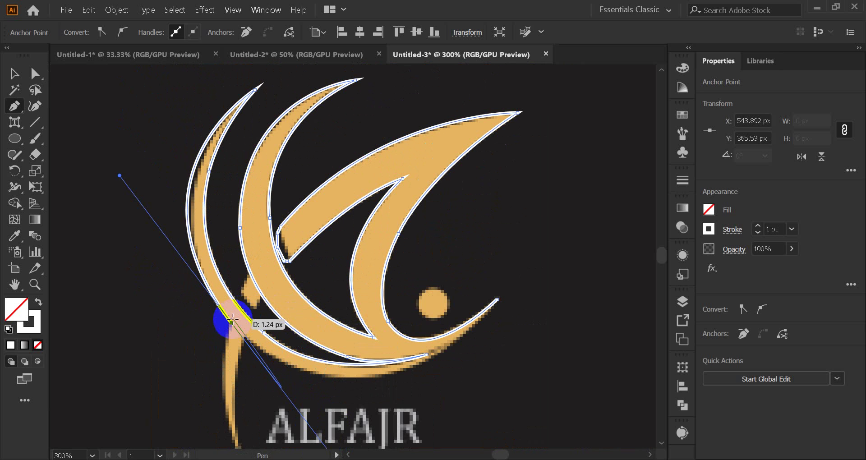
left_click_drag(233, 323, 533, 343)
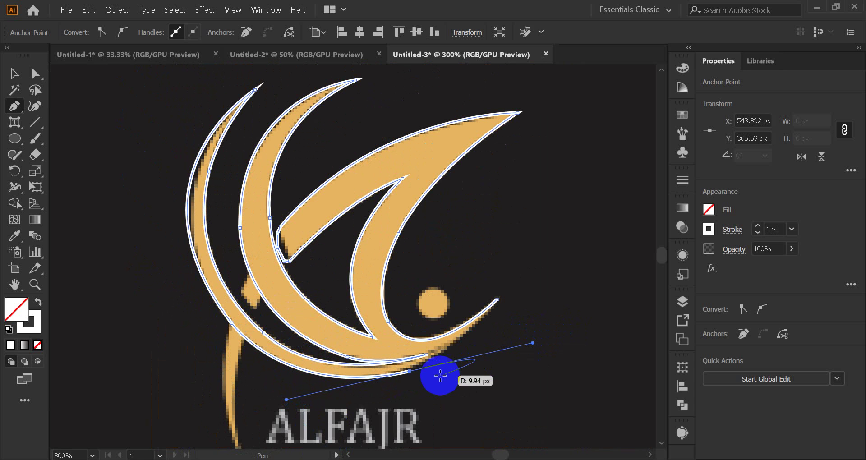
left_click_drag(410, 372, 480, 343)
left_click_drag(497, 300, 497, 301)
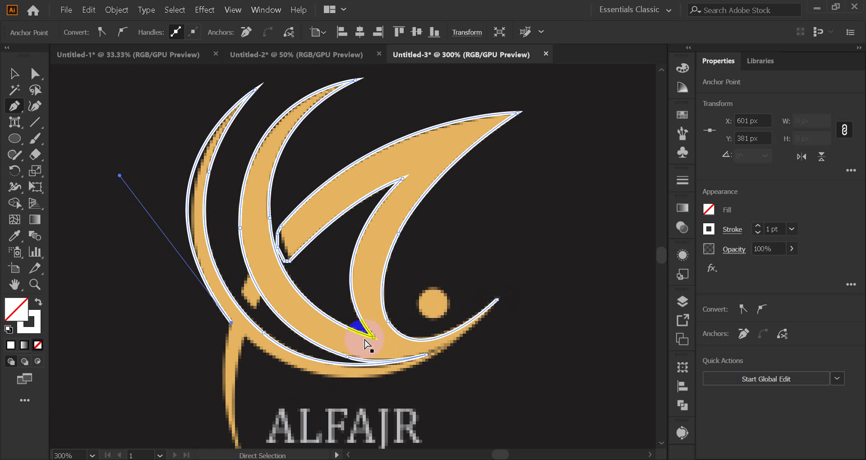
Step: Outline the thin tail with curves down to its pointed end and back up to the outer crescent's lower edge
scroll(163, 360, "down", 2)
left_click_drag(232, 272, 301, 429)
scroll(218, 329, "down", 2)
left_click_drag(253, 357, 282, 153)
left_click_drag(247, 217, 247, 219)
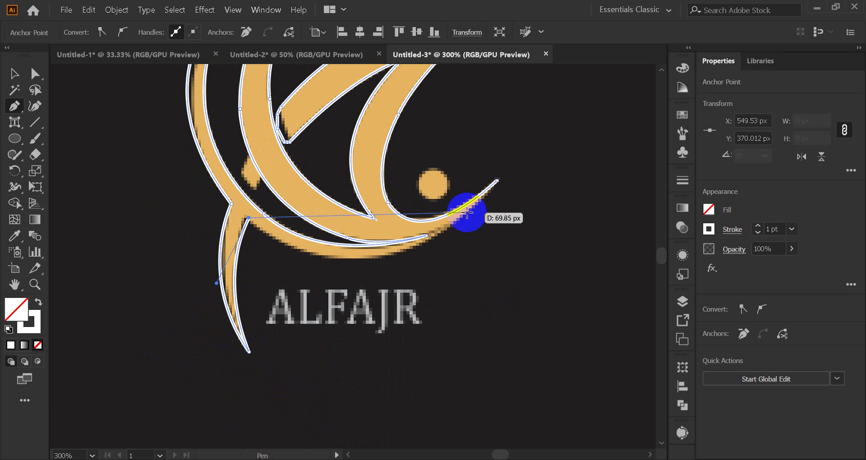
Step: Trace the outer crescent's bottom edge to the right tip, close the path at its starting point and leave the Pen tool
scroll(480, 180, "up", 2)
left_click(428, 280)
left_click_drag(428, 280, 578, 211)
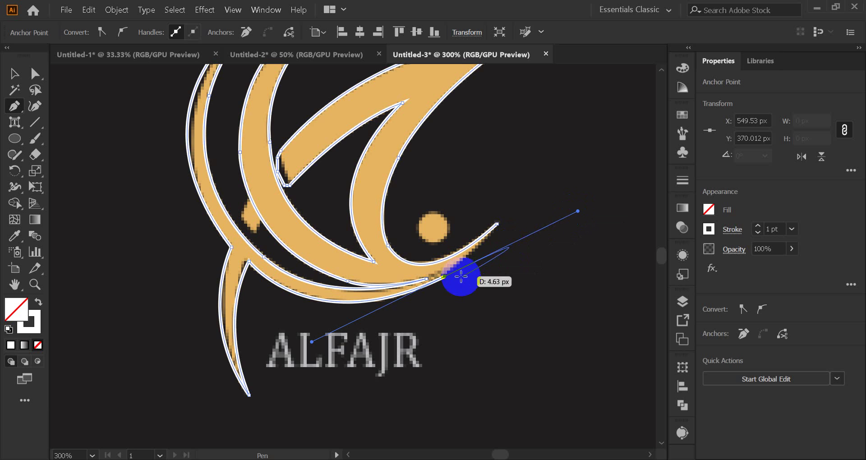
left_click(444, 279)
left_click_drag(497, 224, 498, 222)
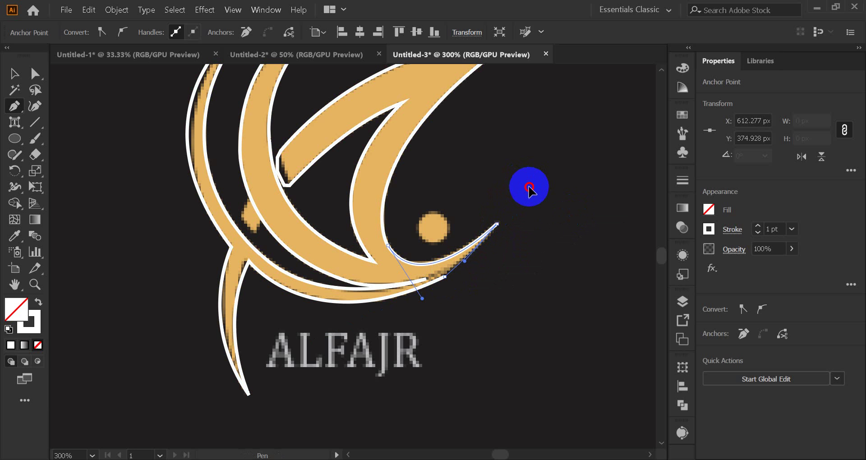
left_click(523, 189)
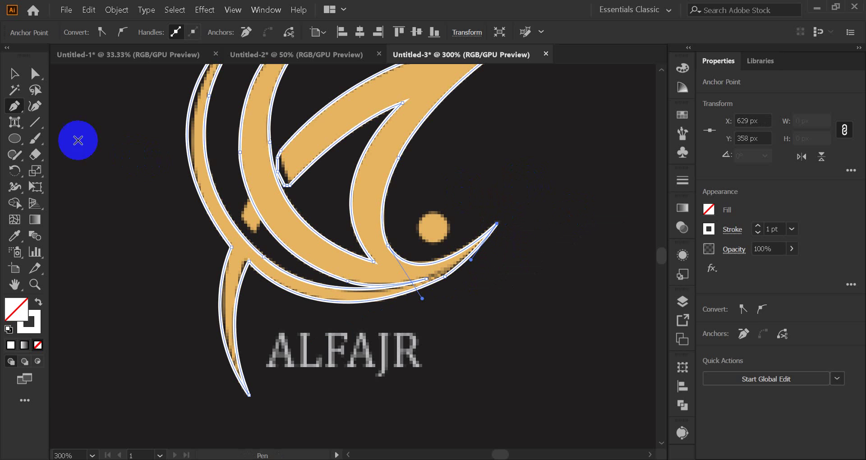
left_click(15, 73)
left_click(143, 182)
scroll(441, 329, "up", 3)
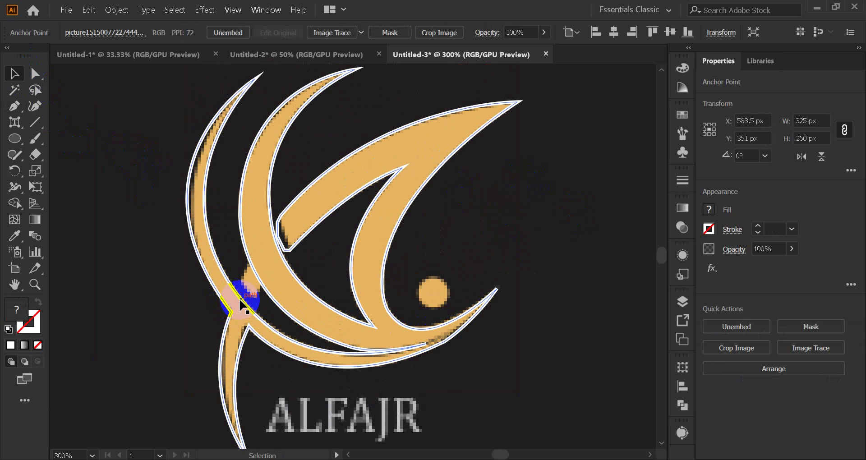
scroll(244, 285, "up", 1)
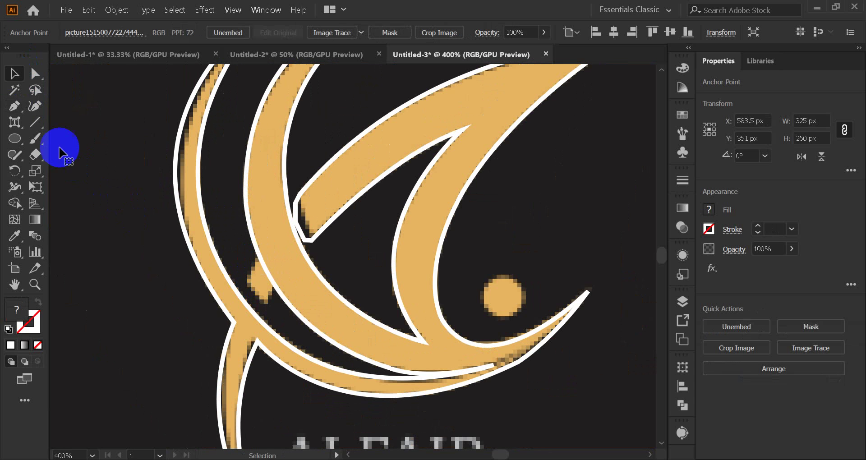
left_click(15, 107)
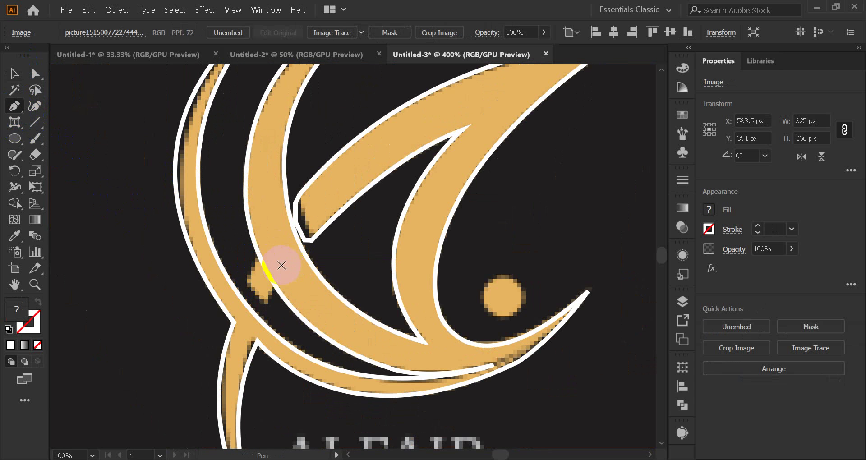
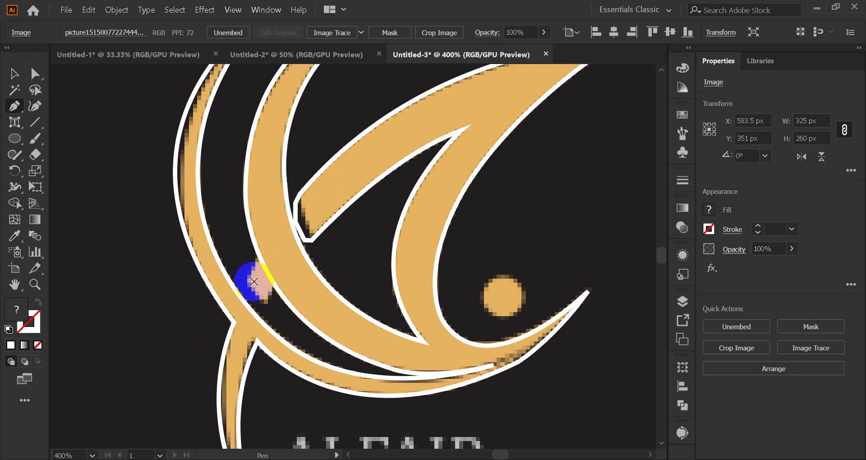
left_click(327, 165)
left_click_drag(202, 361, 228, 380)
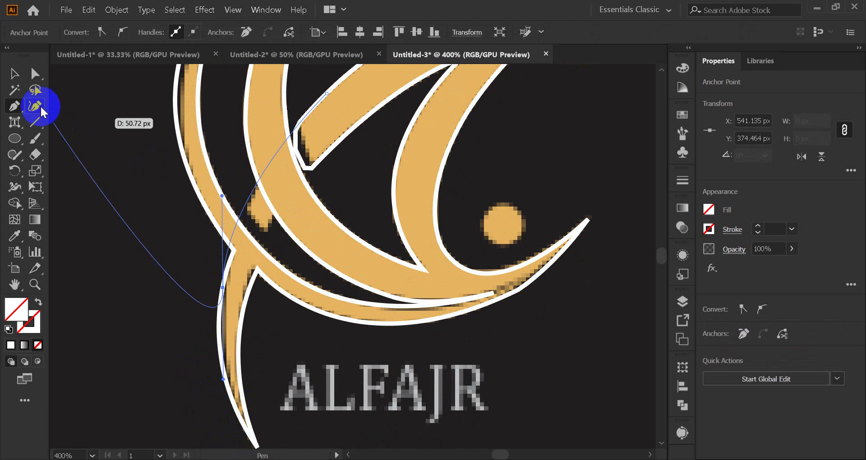
left_click(13, 74)
left_click(236, 203)
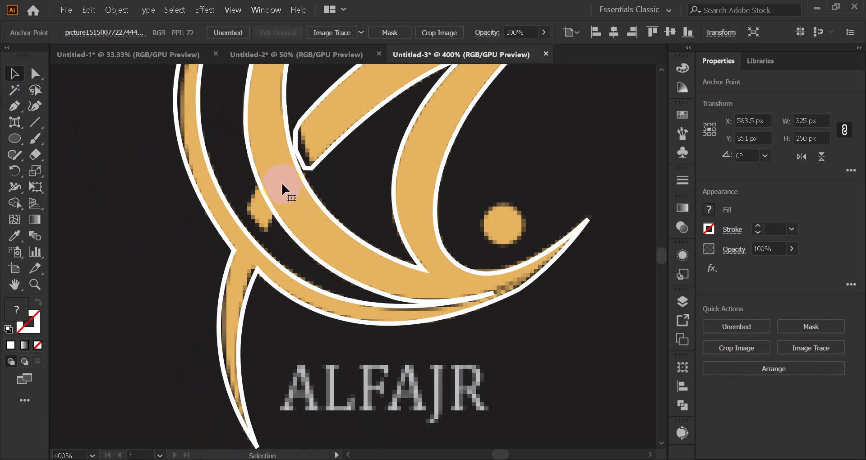
Step: Draw a curved band with the Pen tool from the letter's diagonal arm to the thin tail and back, bridging both crescents
key("ctrl+1")
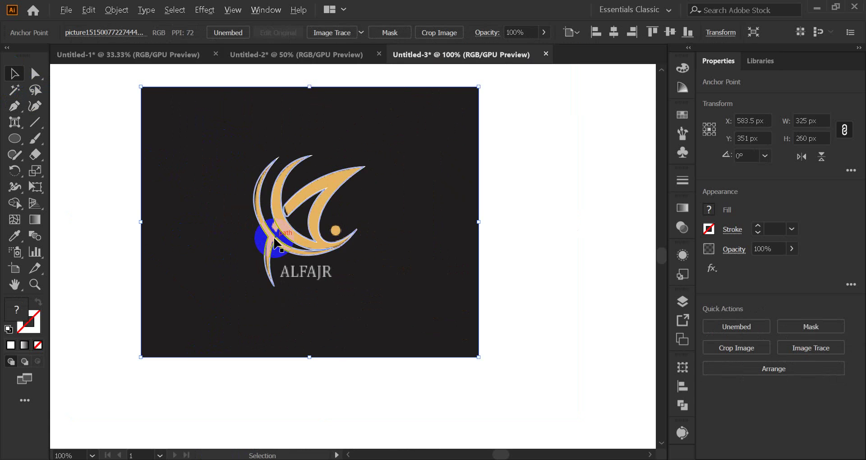
scroll(275, 242, "up", 3)
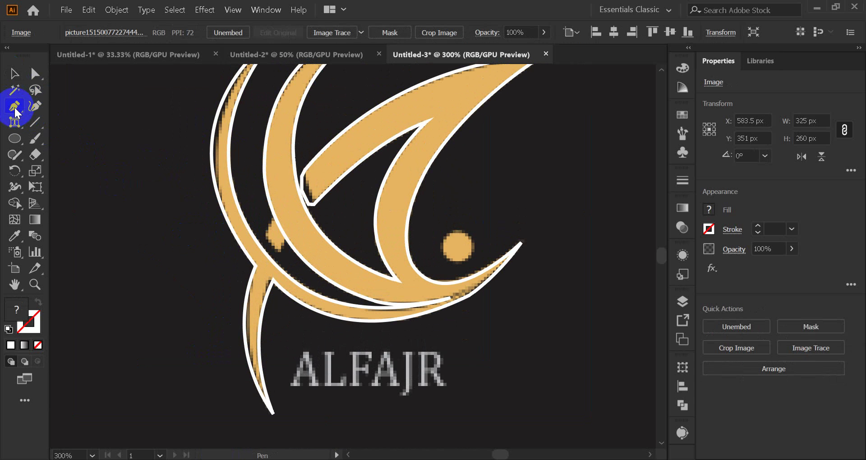
left_click(343, 132)
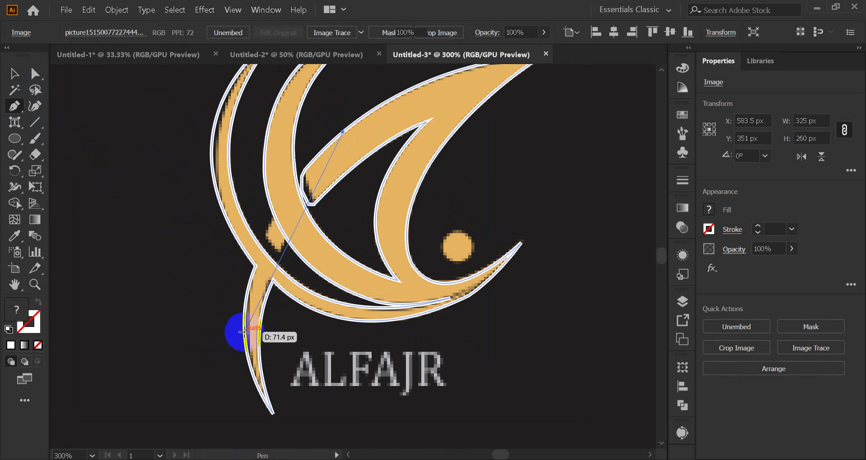
left_click_drag(244, 332, 249, 392)
scroll(252, 370, "up", 2)
left_click_drag(247, 316, 367, 195)
scroll(249, 315, "up", 2)
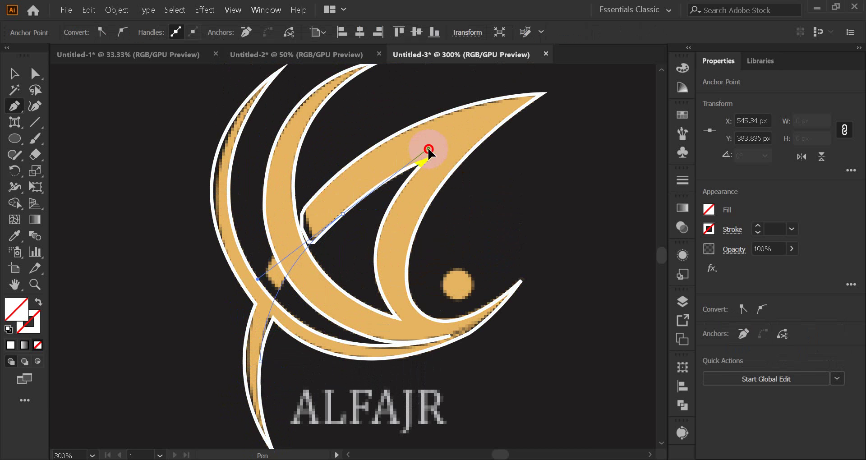
left_click(421, 143)
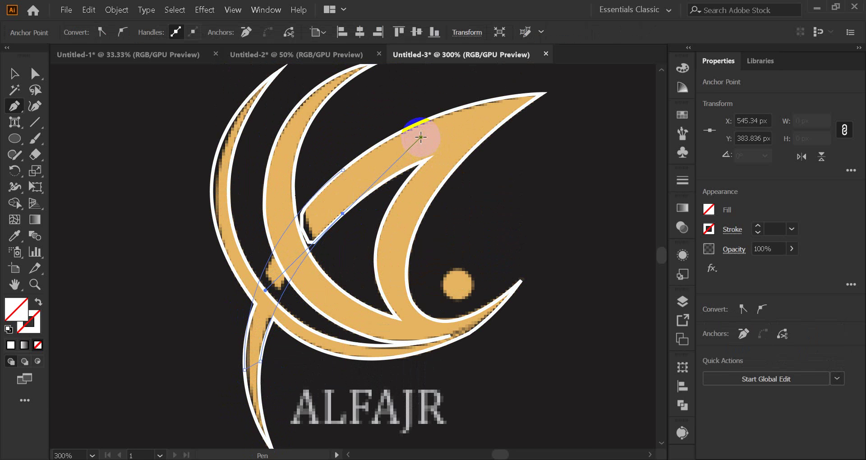
left_click_drag(421, 137, 16, 79)
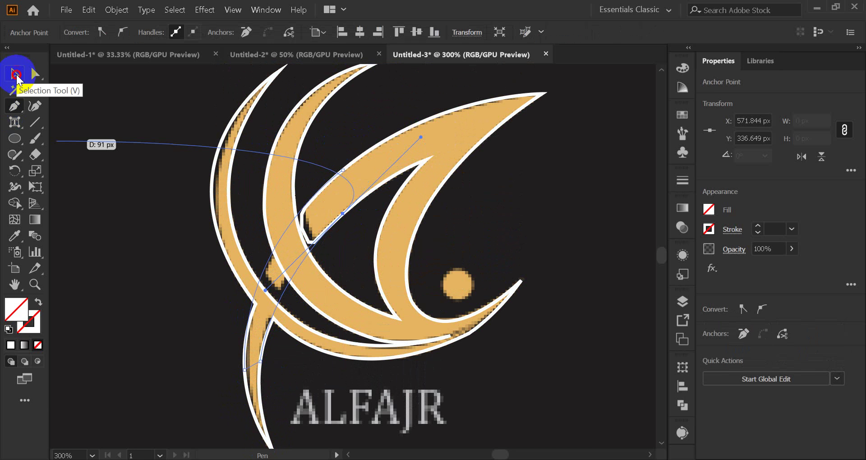
left_click(17, 79)
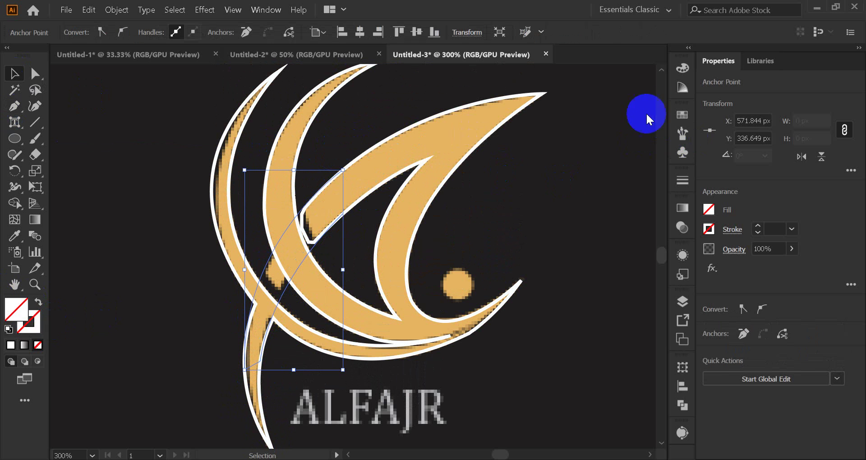
Step: Fill the new bridging band with the cyan swatch
left_click(683, 115)
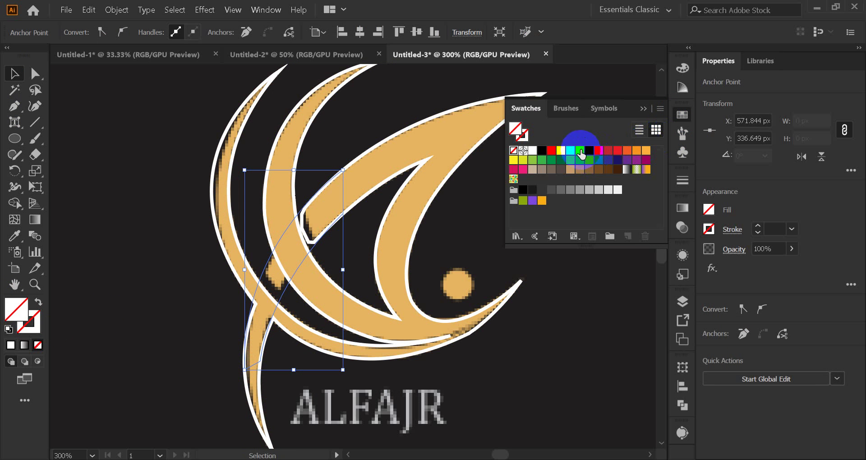
left_click(580, 151)
left_click(643, 108)
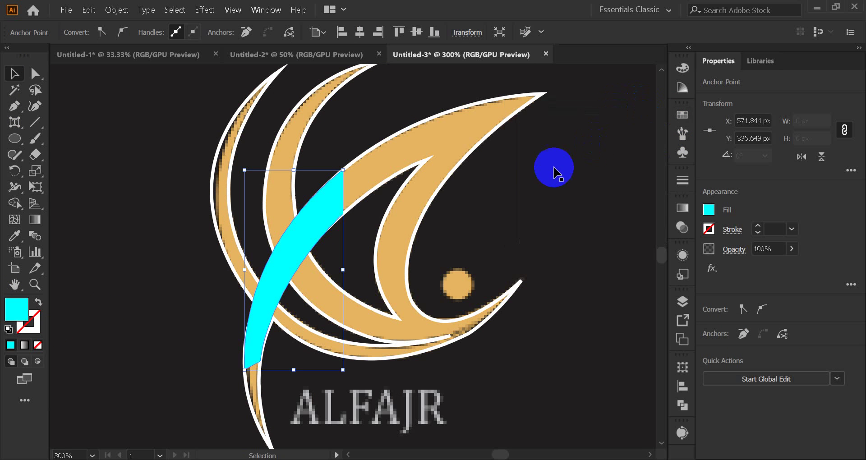
Step: Select the traced crescents, letter and tail outline and fill it with the same cyan as the band
left_click(358, 201)
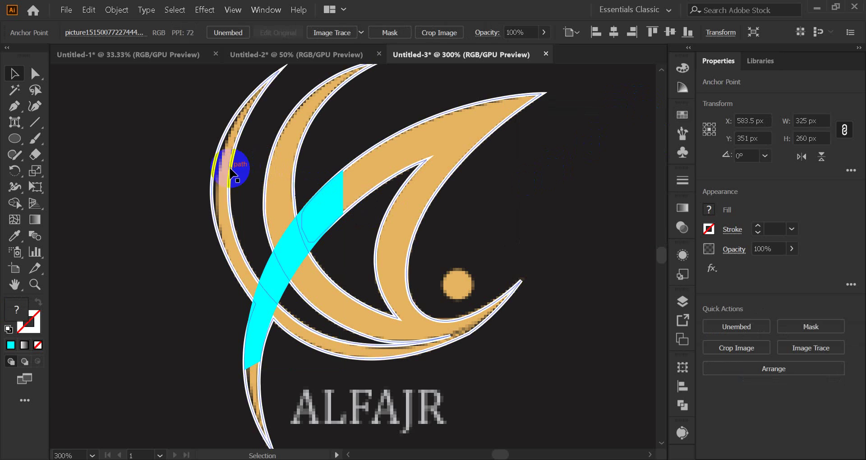
left_click(232, 168)
left_click(682, 115)
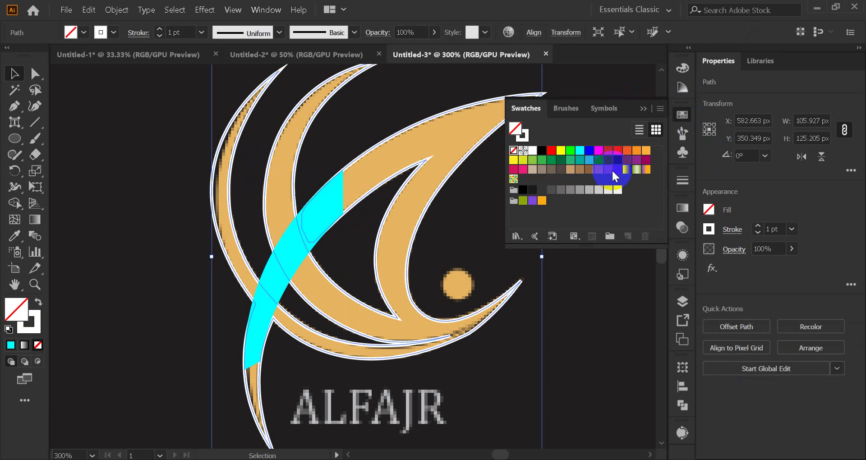
left_click(580, 151)
left_click(643, 109)
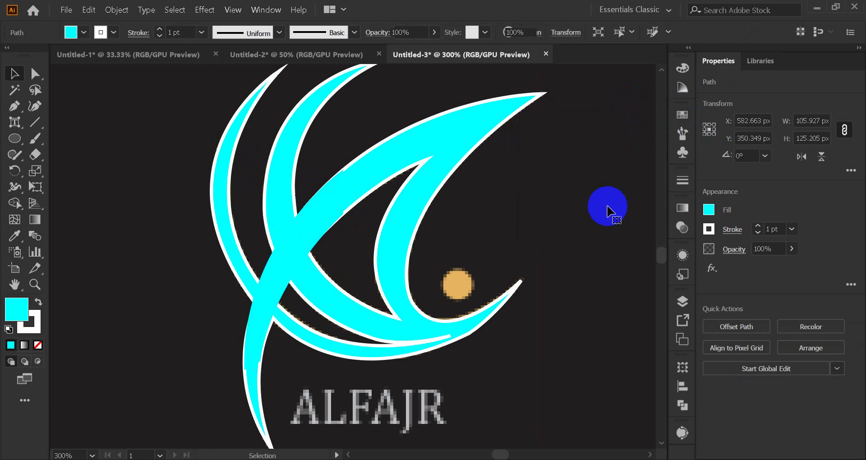
Step: Remove the white stroke from the traced logo outline
left_click(286, 271)
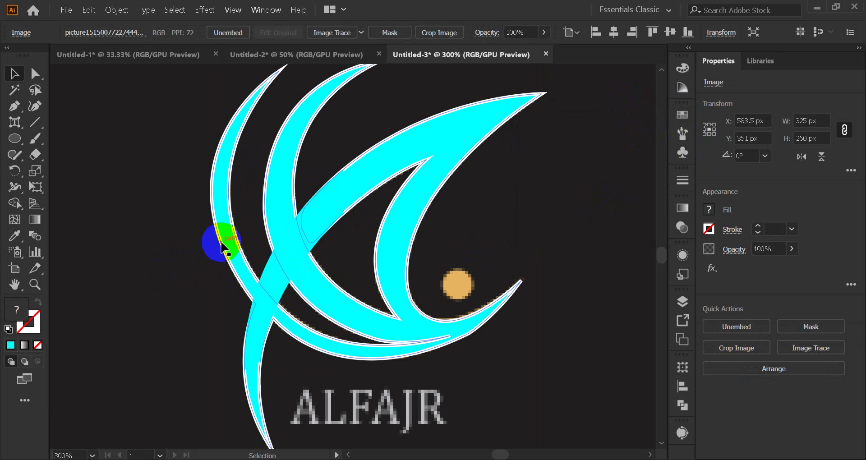
left_click(223, 238)
left_click(39, 346)
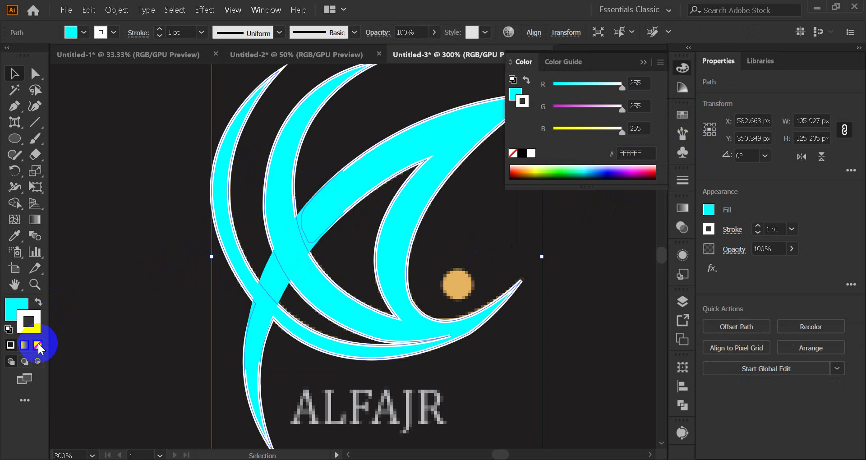
left_click(98, 261)
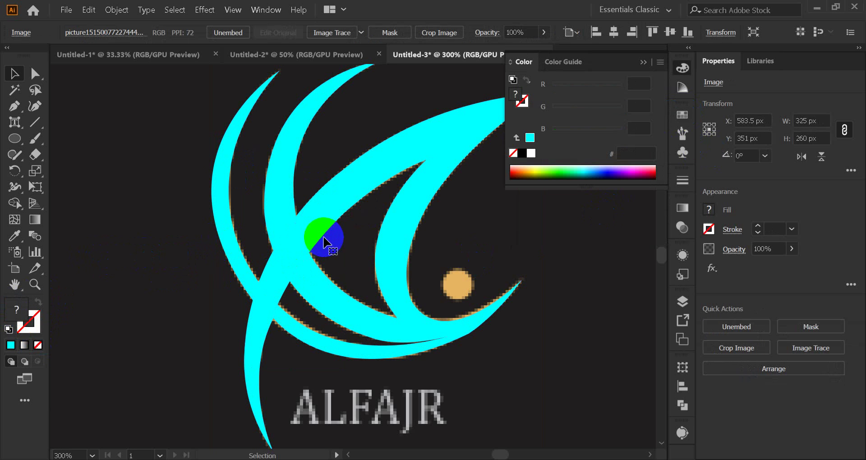
Step: Check the fill's edge near the crescent's right tip, then move the reference image off to the right of the traced shapes
left_click(496, 333)
scroll(497, 333, "up", 4)
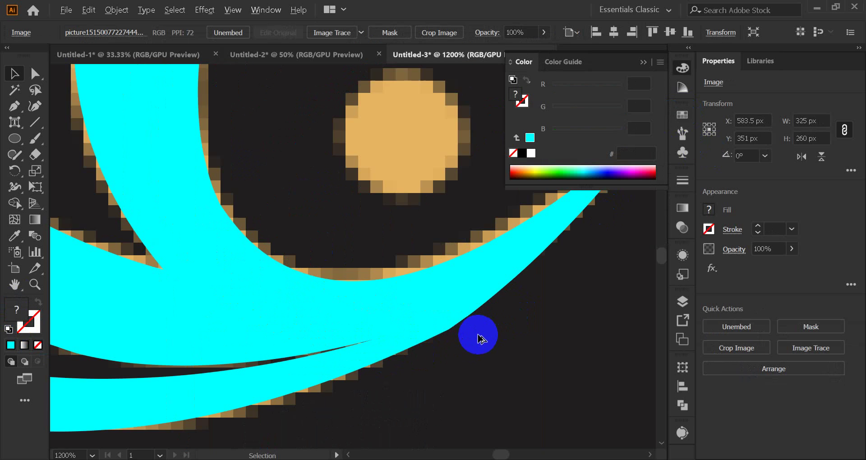
left_click(644, 61)
scroll(221, 298, "down", 6)
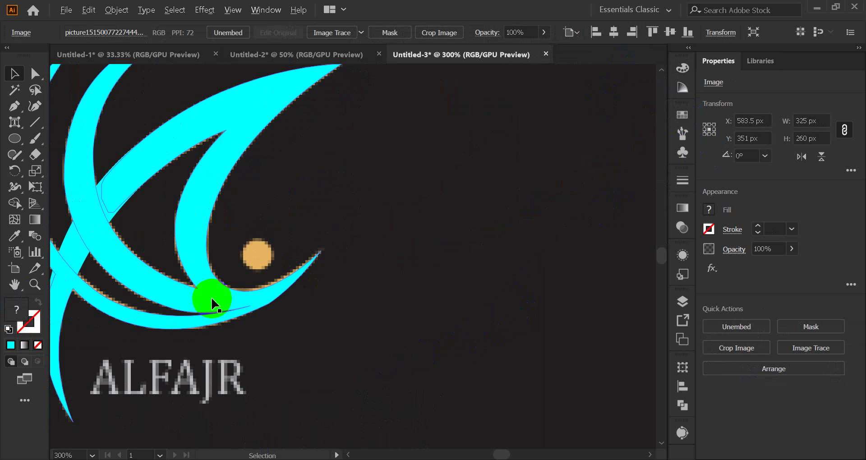
left_click_drag(112, 288, 139, 293)
Step: Examine how the bridging band overlaps the crescents and the thin tail at high magnification
left_click_drag(120, 213, 226, 337)
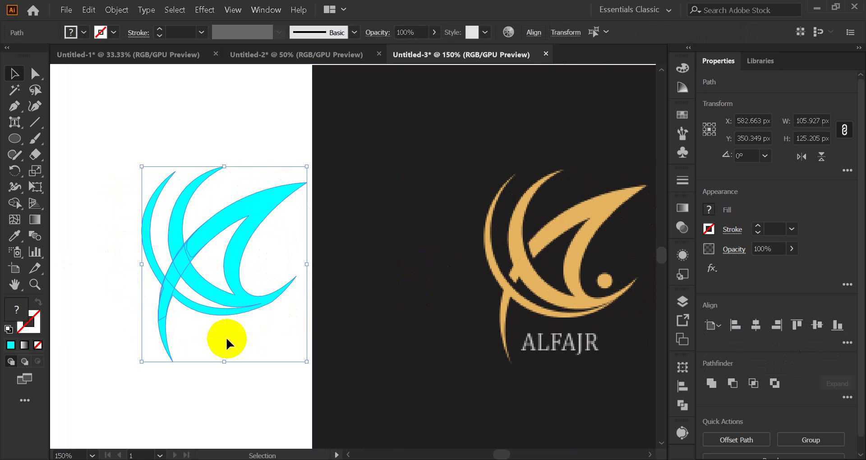
scroll(162, 302, "up", 4)
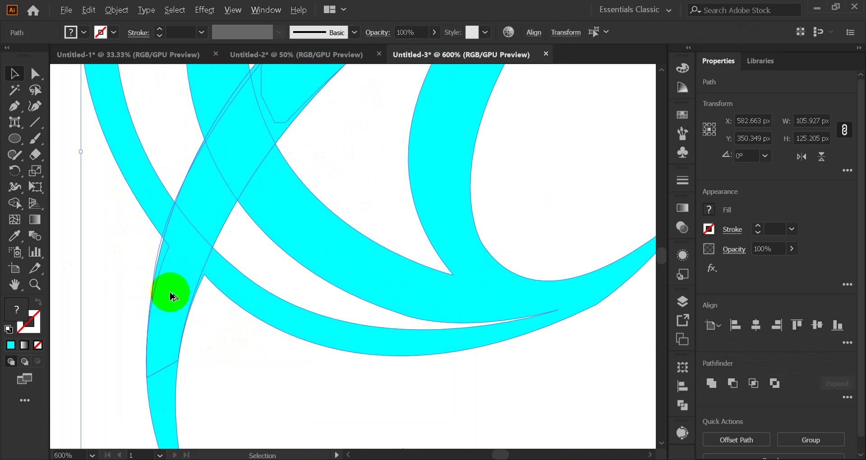
scroll(183, 291, "up", 4)
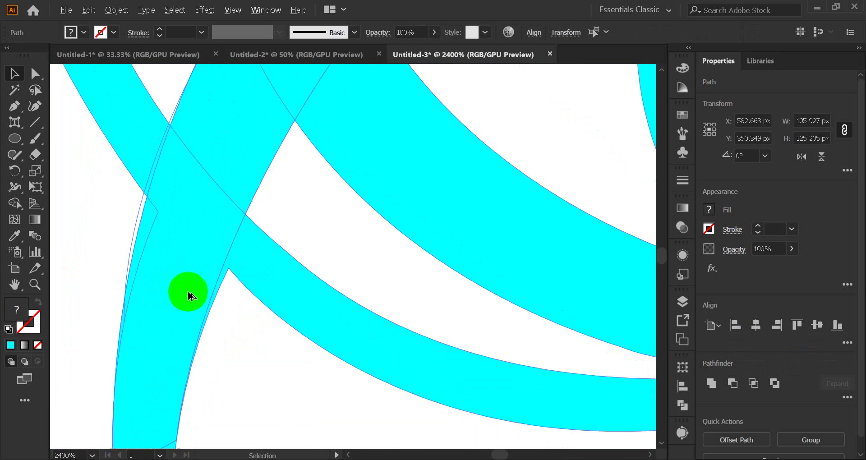
left_click(226, 299)
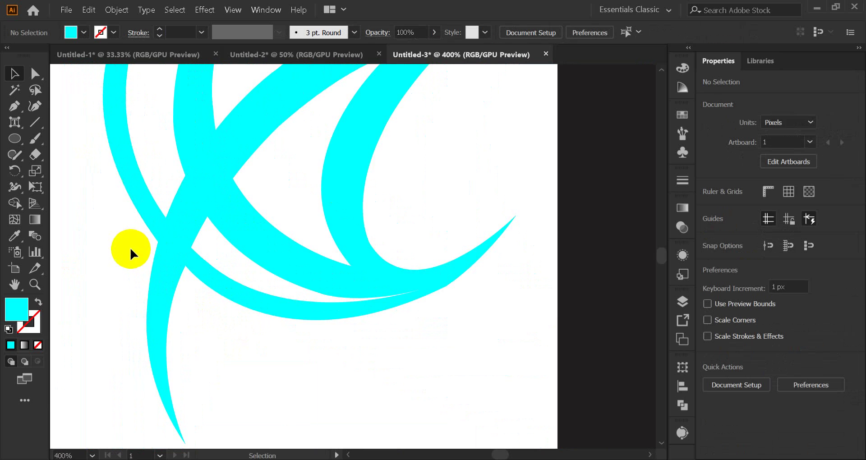
scroll(223, 228, "up", 2)
left_click(162, 255)
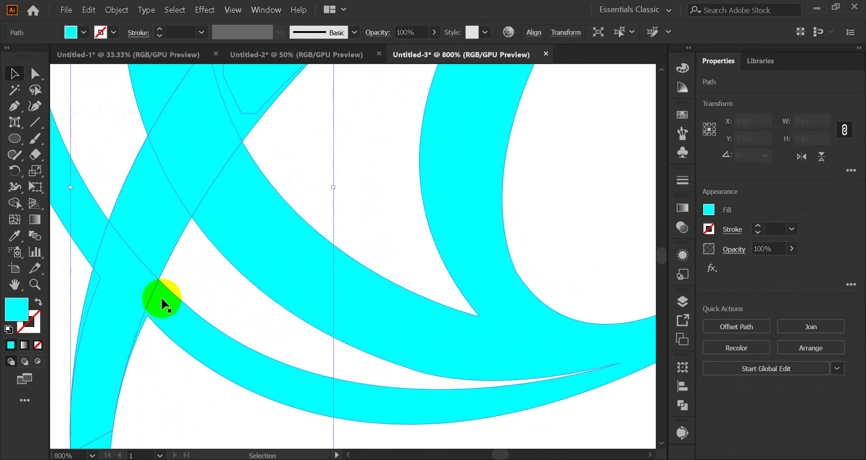
scroll(162, 300, "down", 3)
Step: Select the band and the traced logo shapes and combine them with Pathfinder Unite
left_click_drag(93, 167, 249, 345)
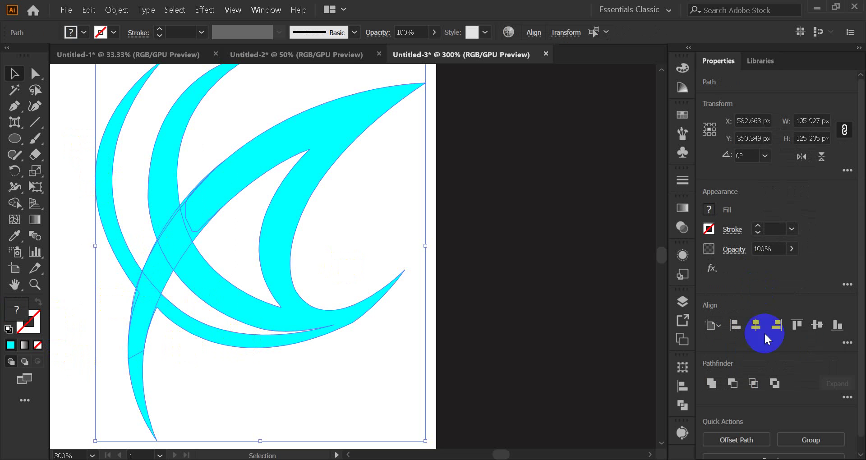
left_click(683, 405)
left_click(524, 398)
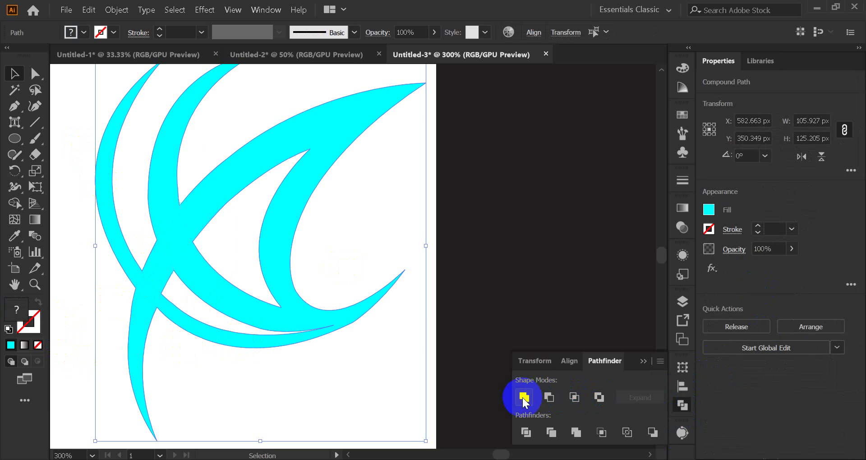
left_click(646, 361)
left_click(312, 243)
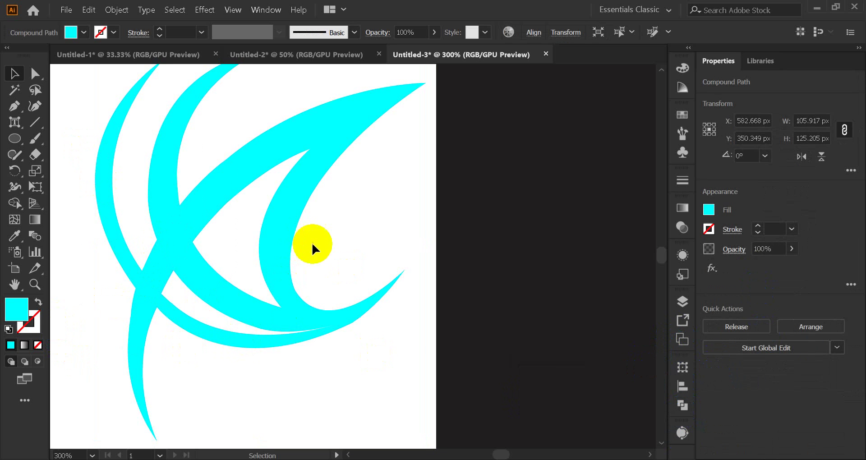
scroll(340, 249, "down", 2)
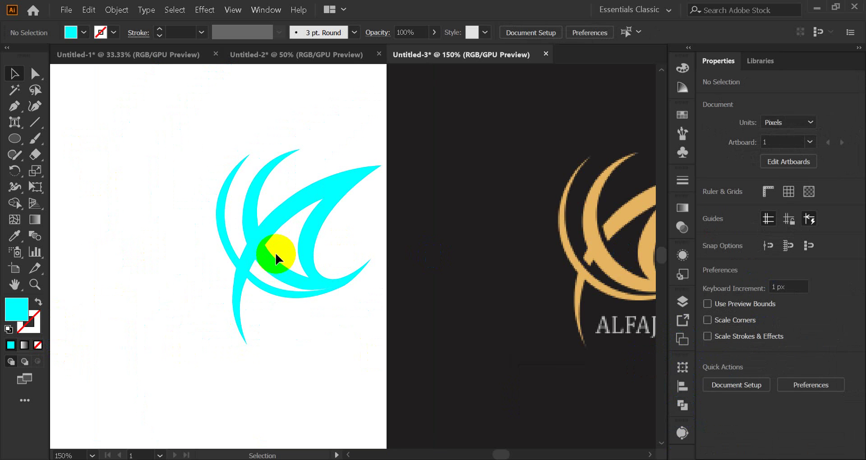
Step: Duplicate the united logo shape and offset the copy about 21 px to the right and 3 px down from the original
left_click(261, 248)
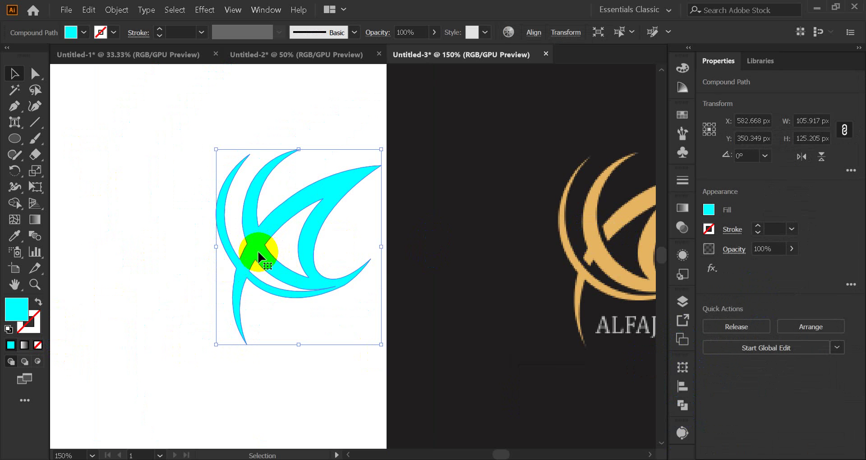
scroll(276, 247, "up", 2)
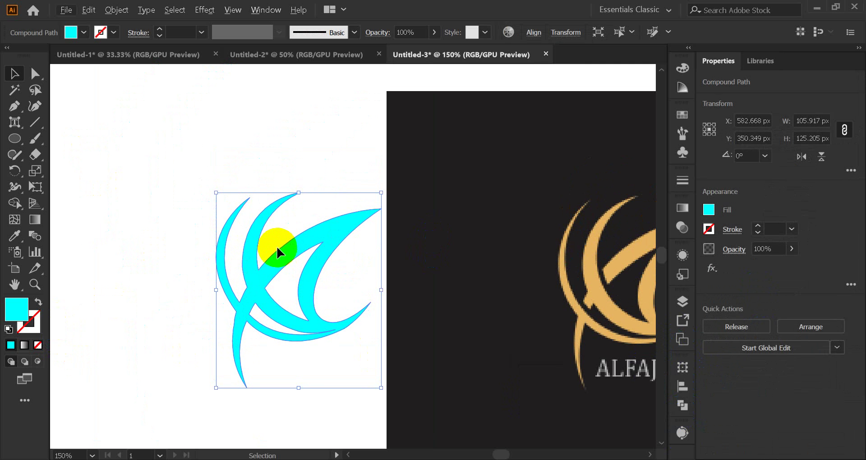
left_click_drag(262, 293, 286, 292)
scroll(260, 307, "up", 3)
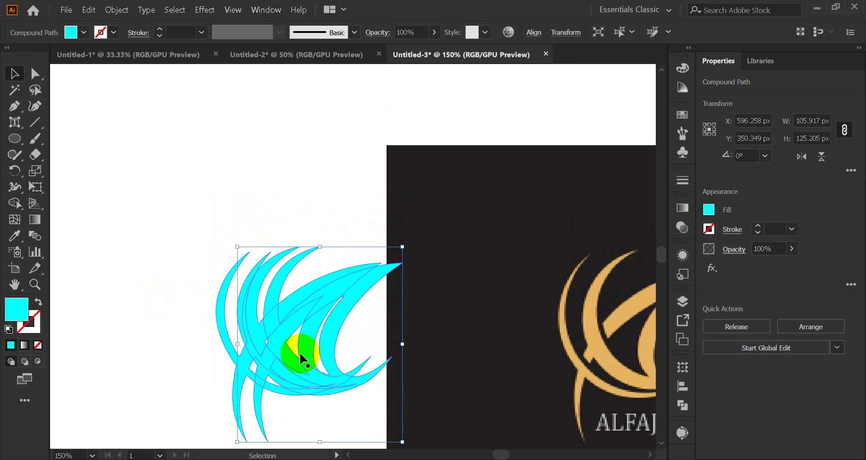
scroll(297, 355, "up", 3)
scroll(290, 345, "down", 6)
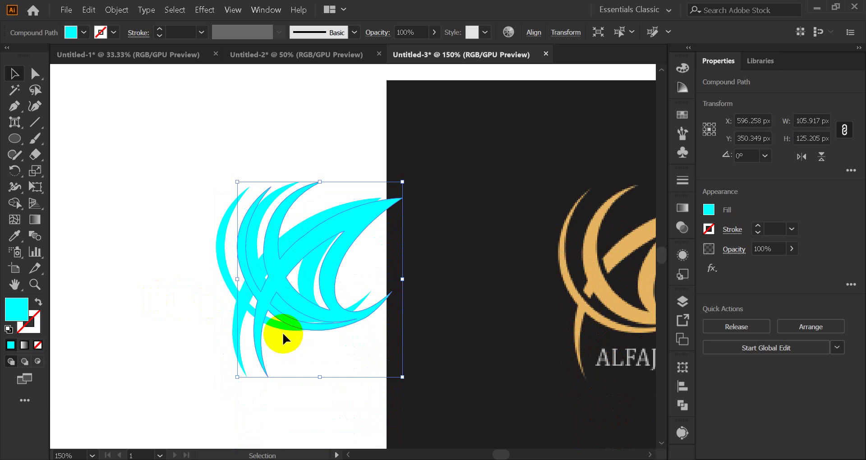
scroll(283, 329, "up", 5)
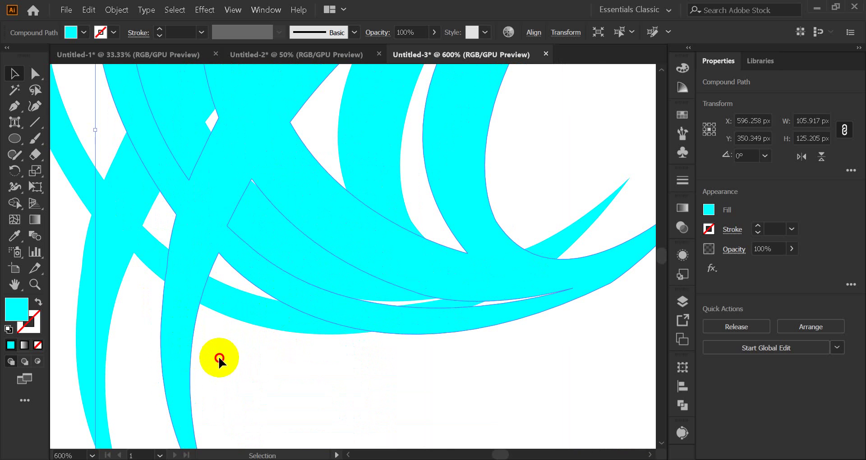
left_click(219, 357)
left_click_drag(176, 333, 223, 353)
scroll(254, 289, "up", 3)
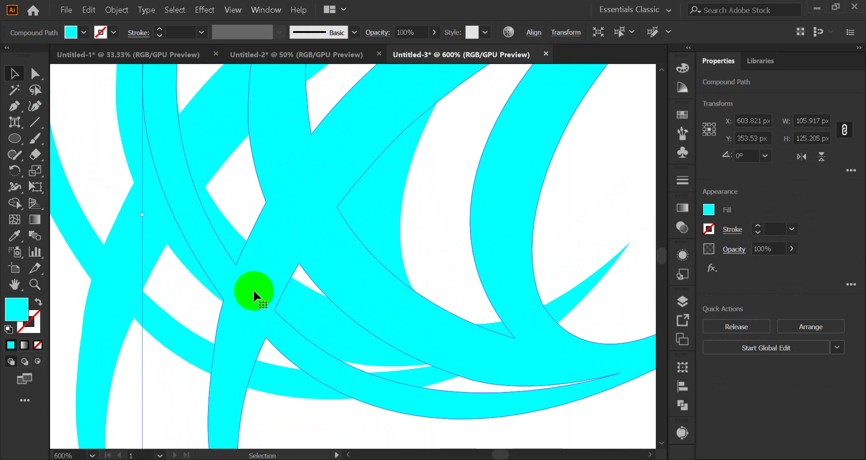
scroll(253, 288, "up", 3)
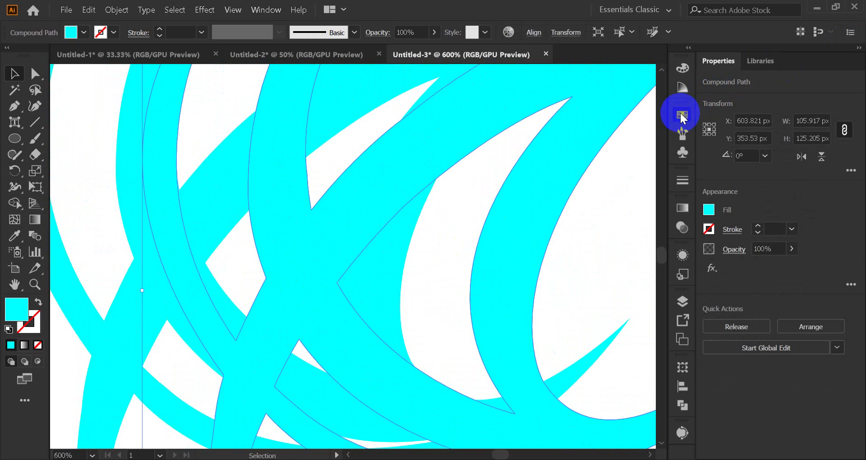
Step: Fill the offset copy with black and select the cyan original behind it
left_click(683, 116)
left_click(543, 151)
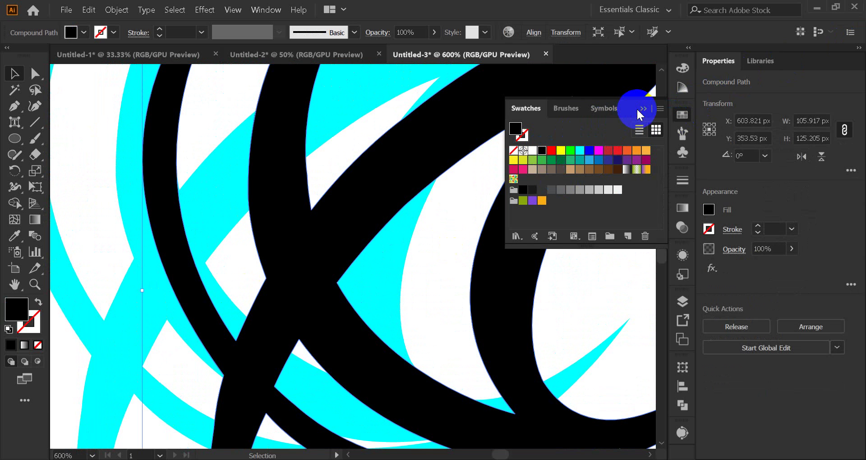
left_click(644, 109)
left_click(409, 208)
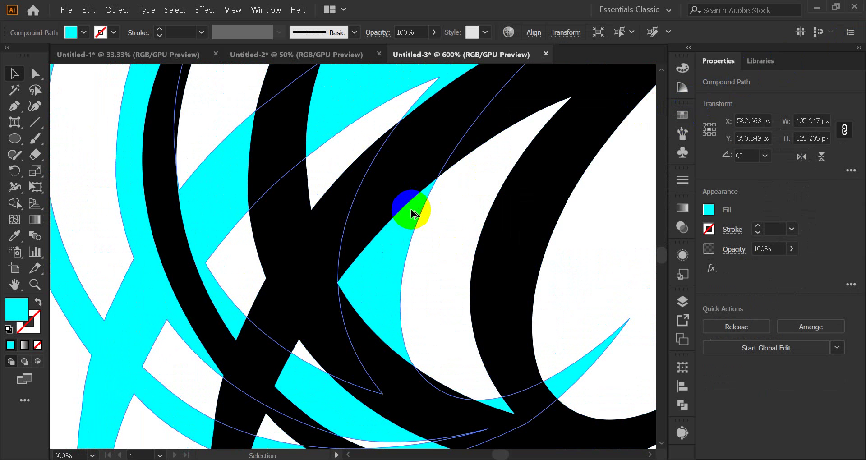
Step: Move the black offset copy clear of the cyan logo shape and delete it
key("ctrl+minus")
key("ctrl+minus")
key("ctrl+minus")
left_click(244, 177)
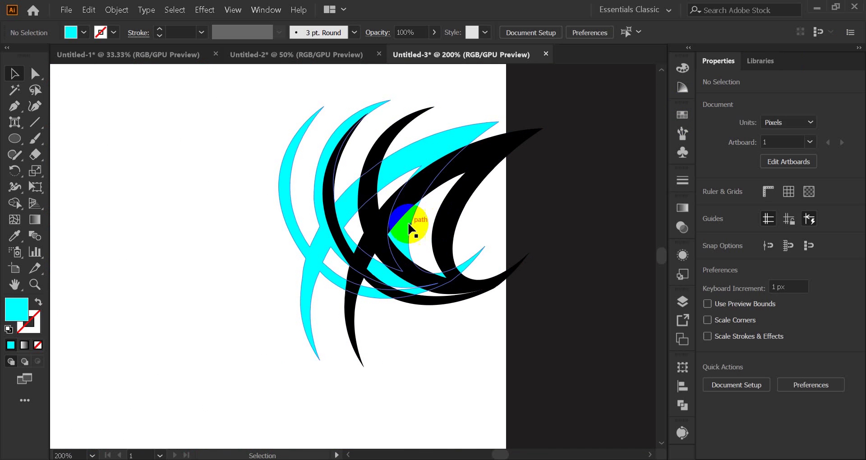
left_click(388, 209)
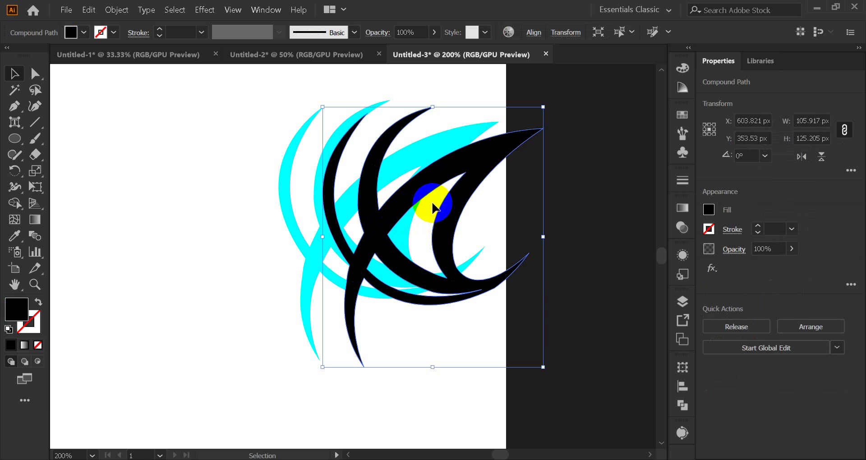
left_click_drag(426, 191, 225, 235)
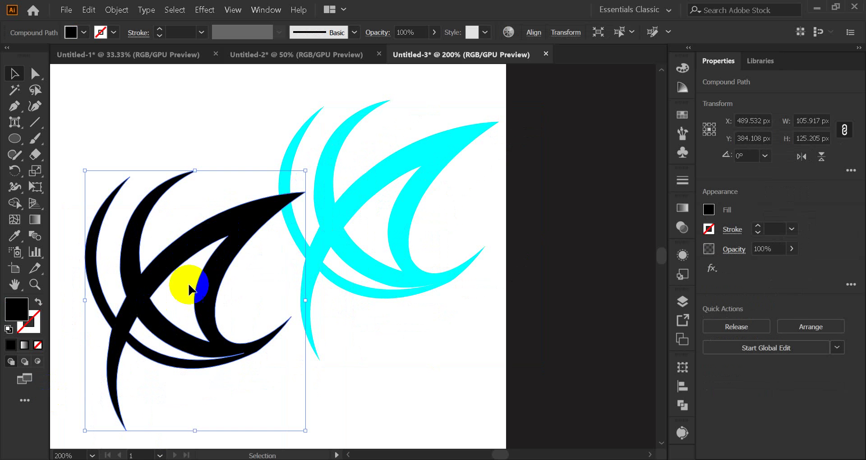
left_click(213, 241)
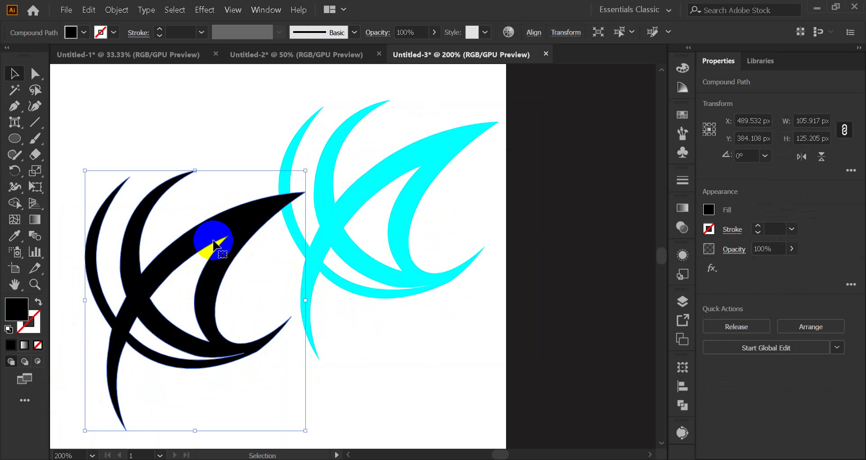
key("Delete")
Step: Move the cyan logo beside the ALFAJR reference image and lock the reference image
left_click(329, 215)
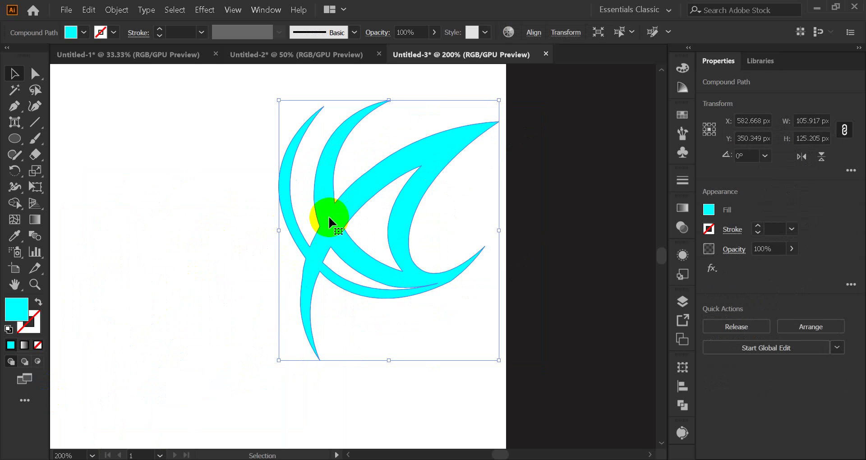
left_click(559, 273)
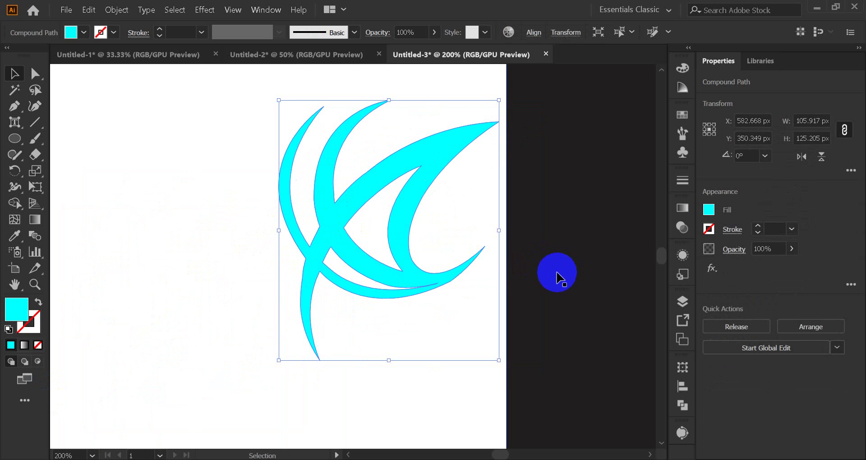
left_click_drag(408, 268, 238, 309)
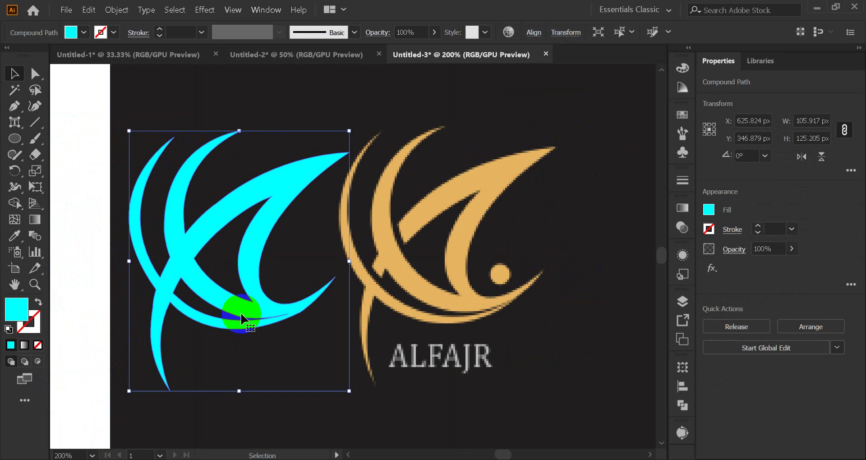
left_click(536, 221)
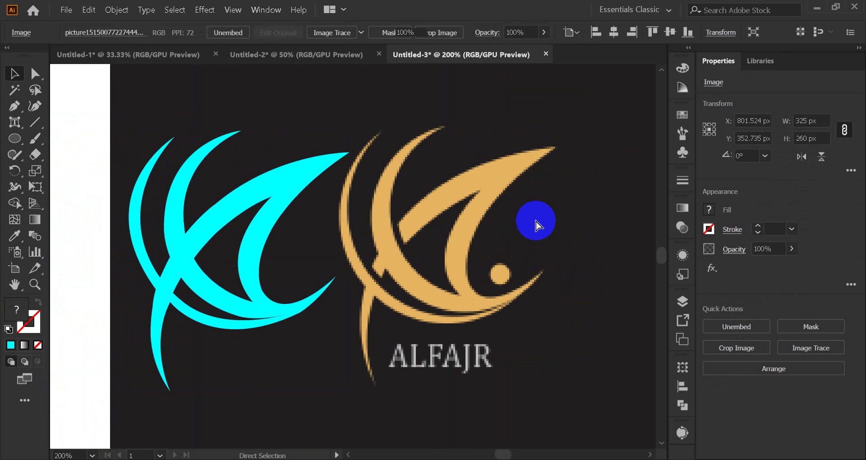
key("ctrl+2")
left_click(190, 266)
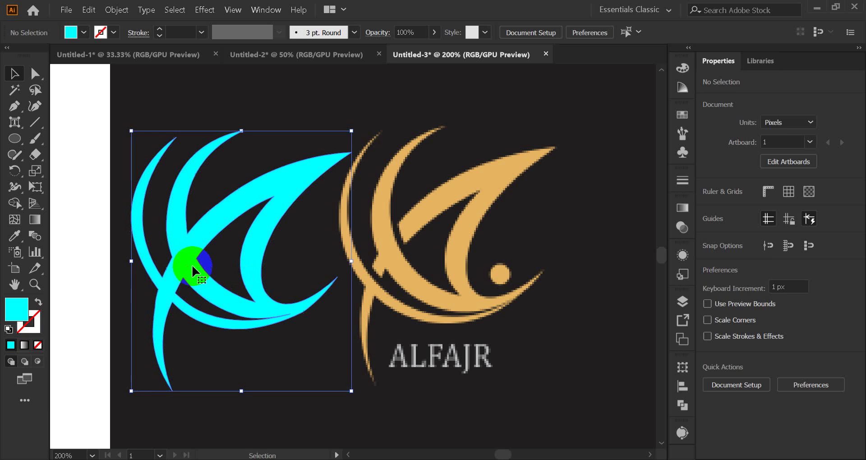
Step: Duplicate the cyan logo about 13 px to the right and rotate the copy to about 9.5°
left_click_drag(190, 266, 218, 262)
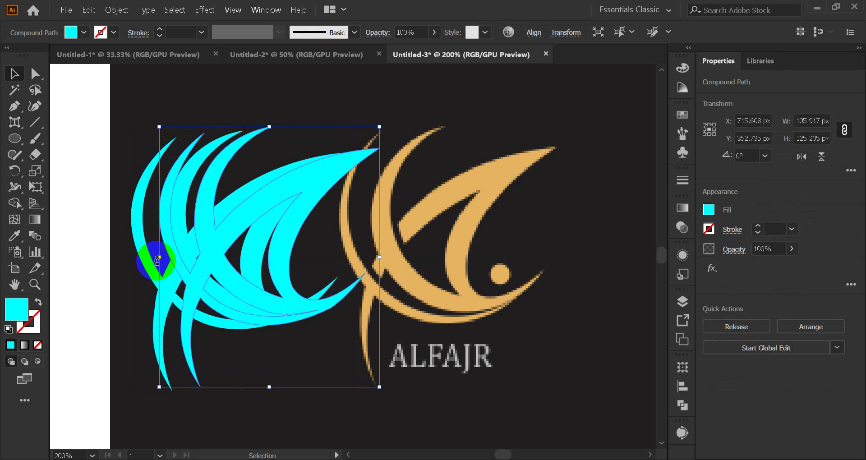
left_click_drag(155, 258, 174, 272)
left_click(251, 361)
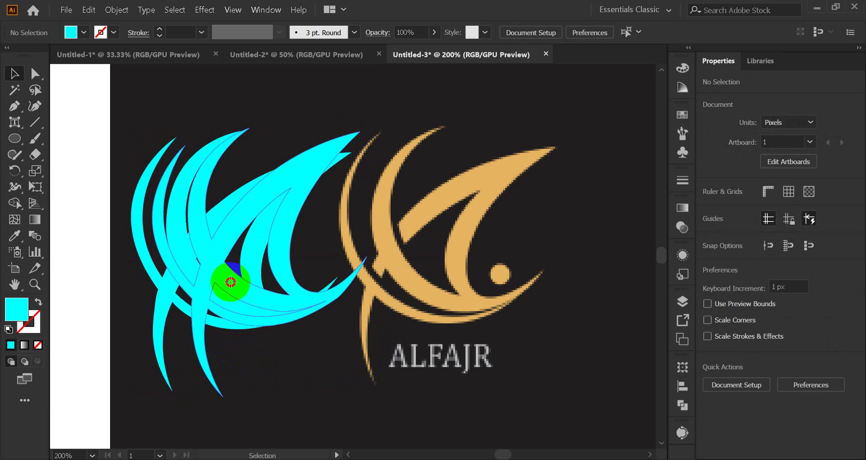
left_click_drag(229, 284, 263, 260)
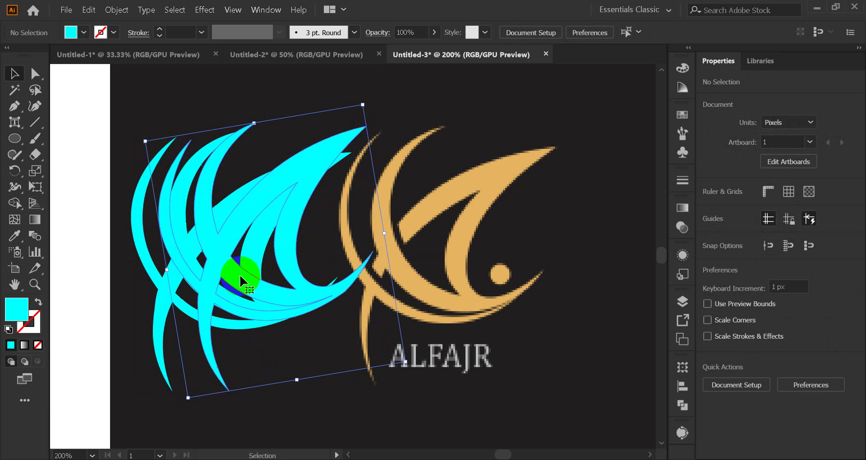
Step: Fill the rotated logo copy with black and select the cyan original beneath it
left_click(683, 114)
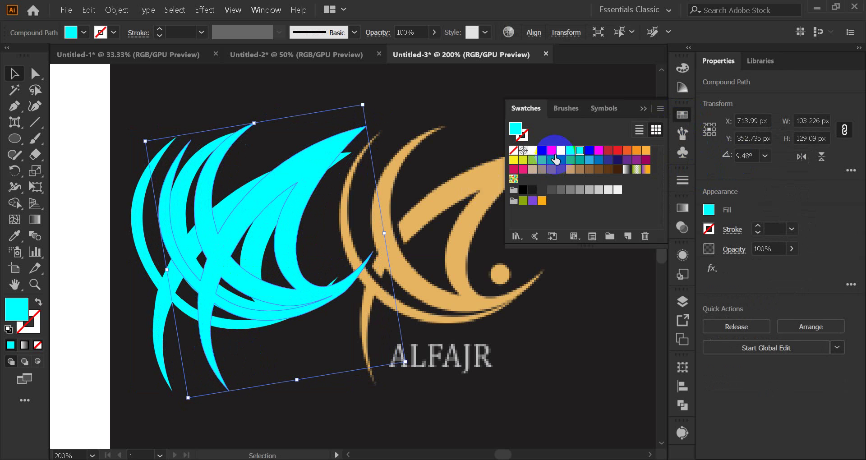
left_click(543, 154)
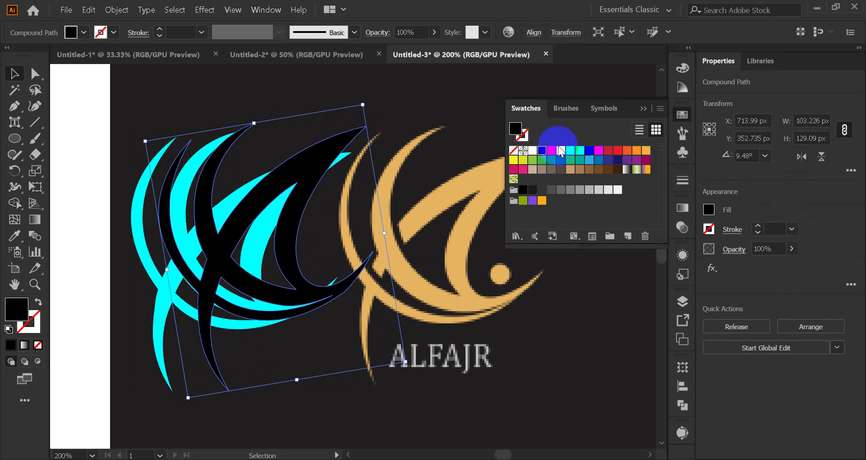
left_click(643, 108)
left_click(145, 285)
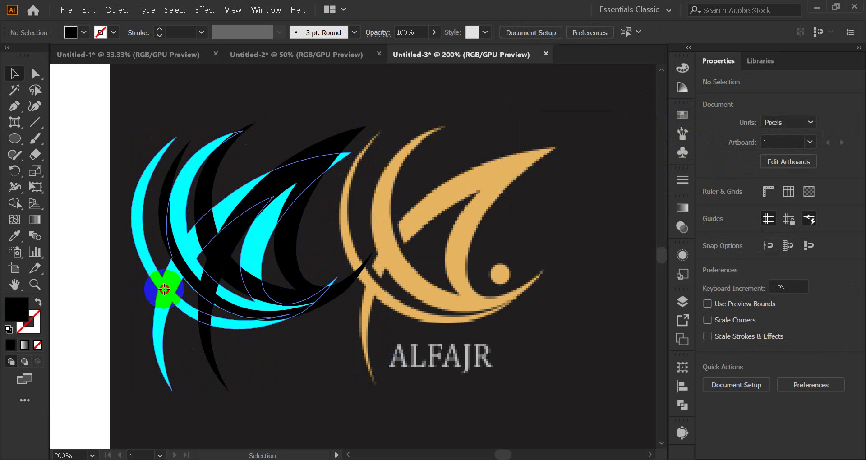
left_click(162, 290)
key("ctrl+shift+bracketright")
Step: Shift the black rotated copy about 13 px right and 2 px down so its thin crescent follows the cyan crescent's inner edge
left_click_drag(206, 188, 239, 191)
left_click(134, 233)
scroll(184, 248, "up", 4)
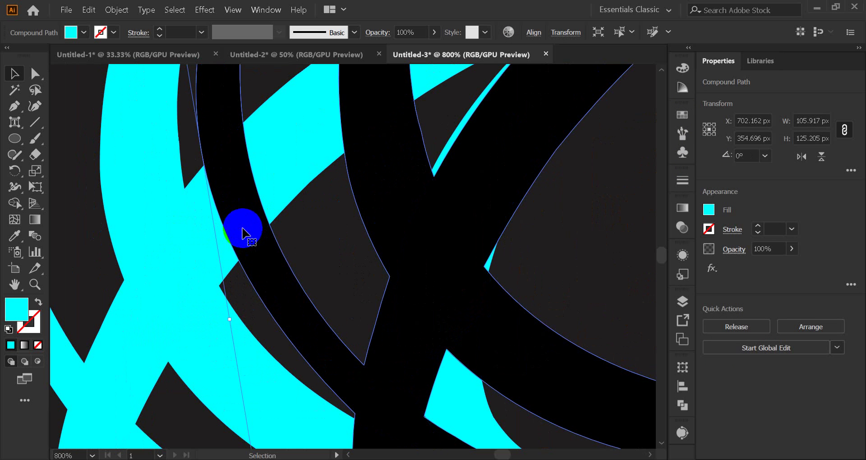
left_click_drag(245, 229, 222, 239)
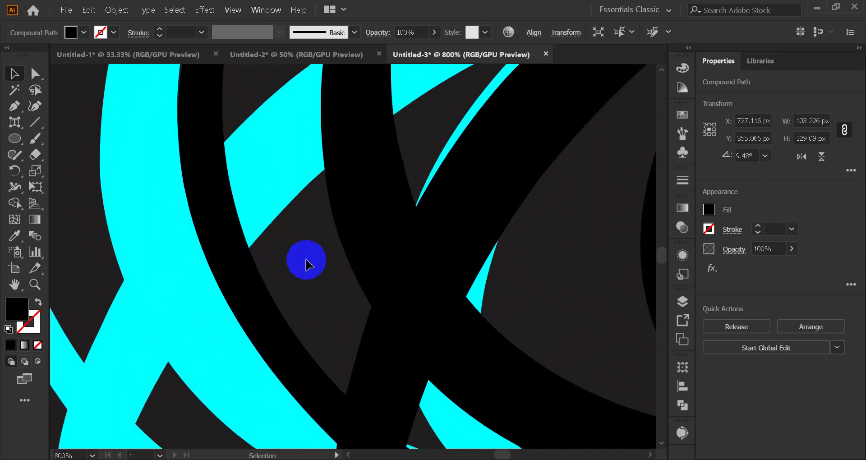
Step: Delete the black rotated copy of the logo
left_click(305, 261)
scroll(235, 271, "down", 4)
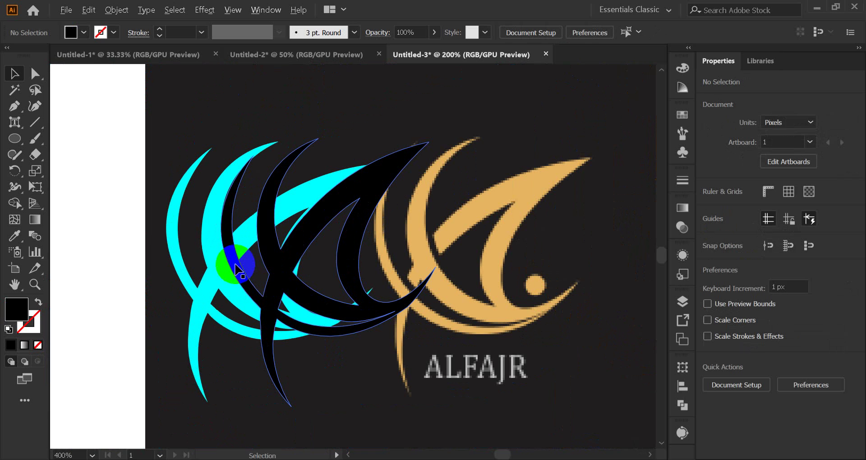
left_click(268, 260)
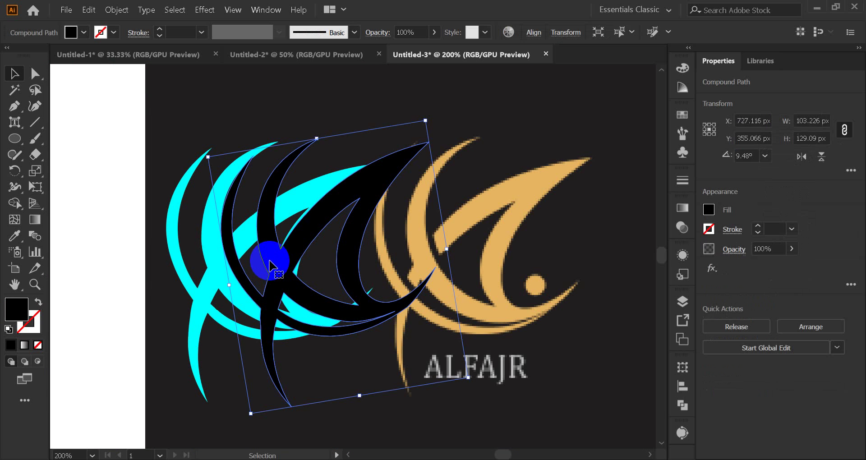
key("Delete")
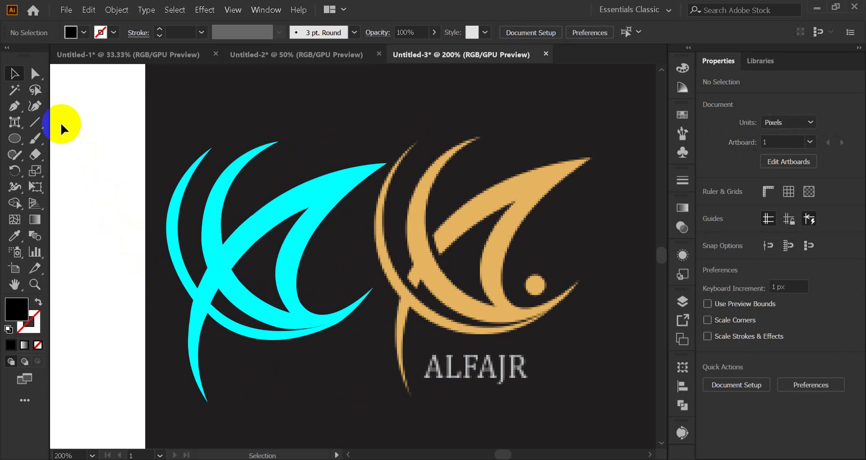
Step: Draw a thin black curved sliver with the Pen tool along the thick crescent's inner edge, across the diagonal band
left_click(14, 106)
scroll(266, 249, "up", 3)
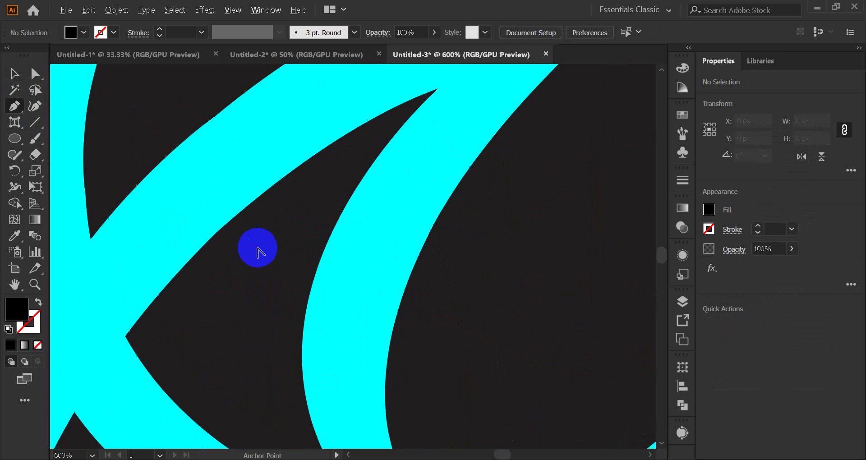
scroll(147, 213, "down", 2)
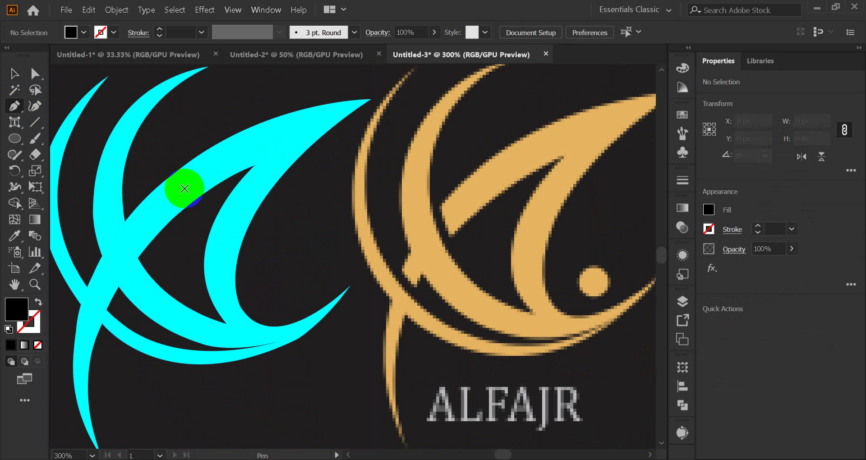
left_click(123, 176)
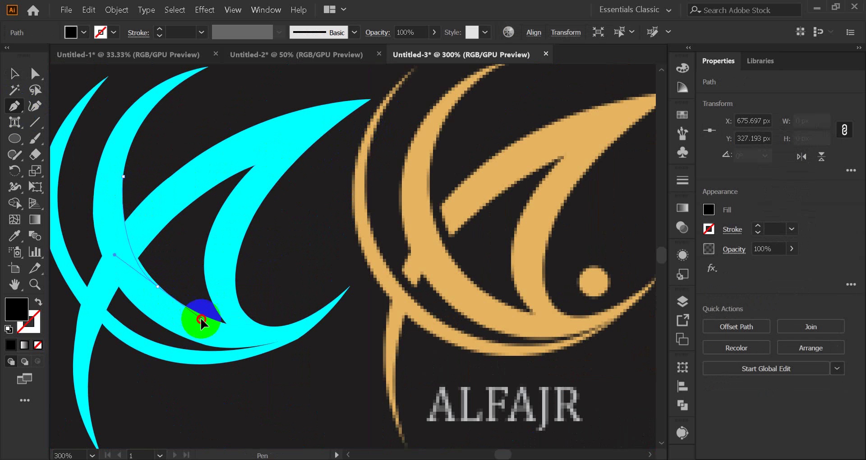
left_click_drag(201, 319, 207, 345)
left_click(123, 176)
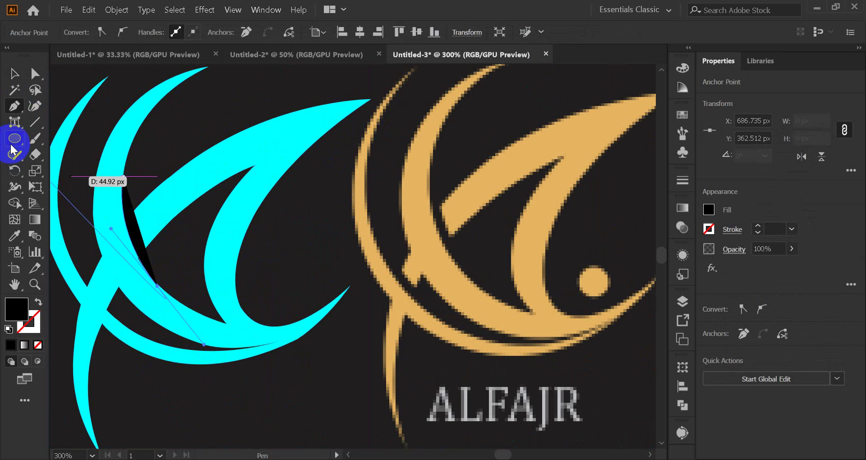
left_click(14, 73)
left_click(150, 159)
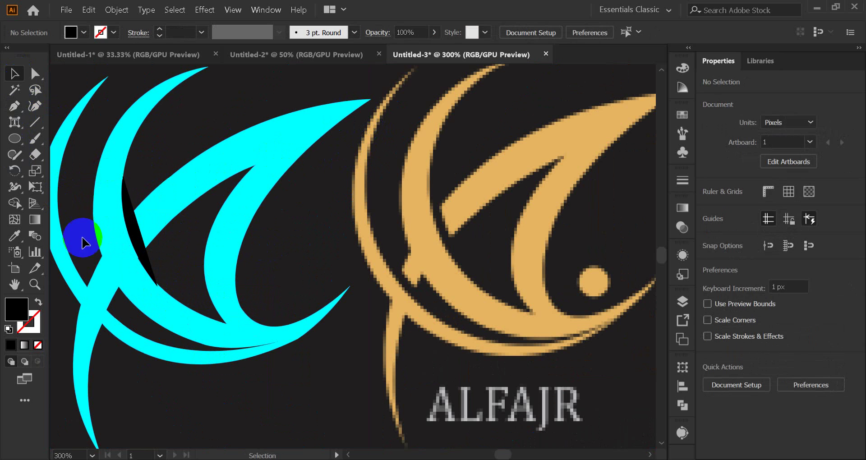
Step: Duplicate the cyan logo about 13 px right and 4 px up and rotate the copy to about 8°
left_click(111, 255)
left_click_drag(111, 256, 150, 242)
scroll(96, 268, "up", 3)
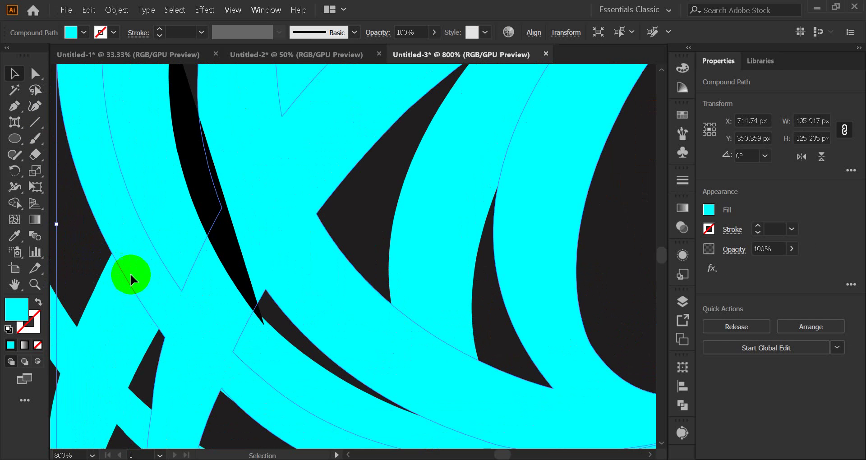
left_click_drag(50, 219, 139, 258)
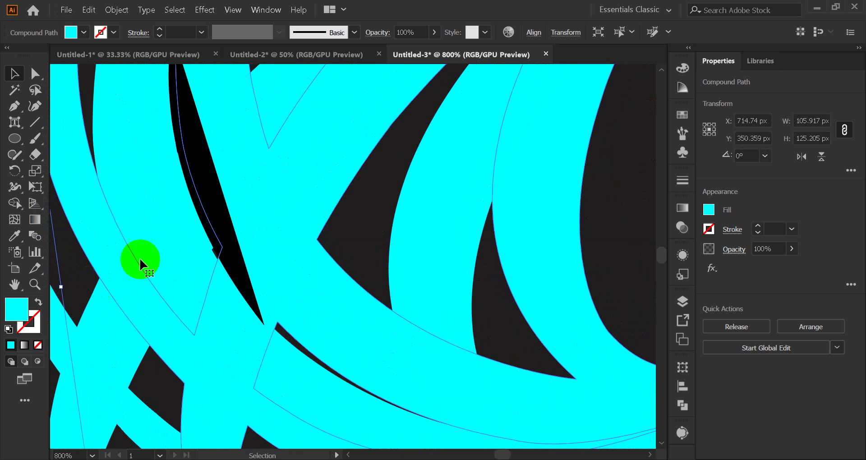
Step: Fill the rotated logo copy with yellow
left_click(683, 117)
left_click(562, 152)
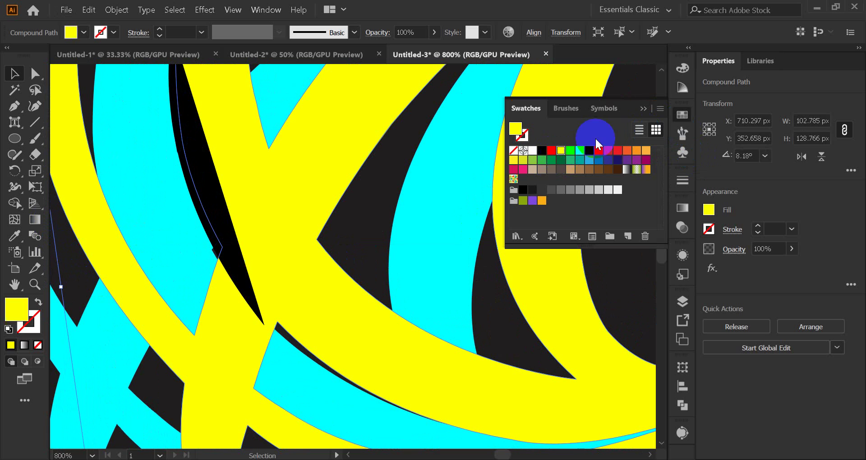
left_click(643, 110)
scroll(380, 202, "down", 2)
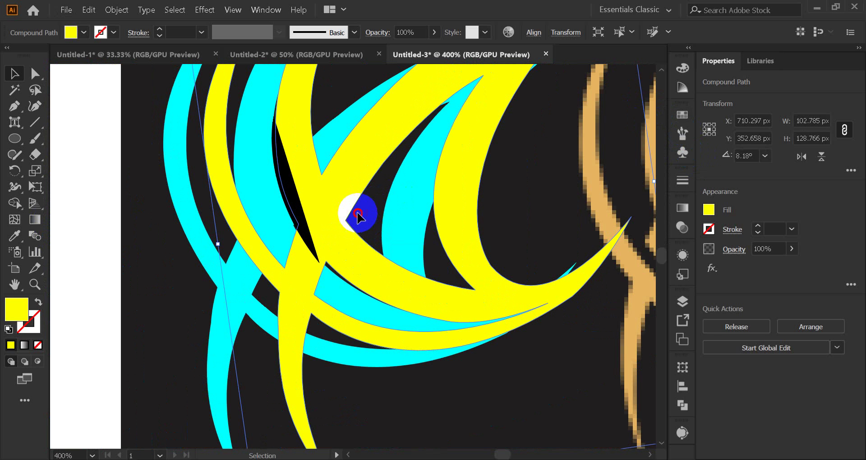
Step: Select the cyan original logo and bring it to the front of the yellow copy
left_click(276, 223)
left_click(262, 207)
right_click(262, 192)
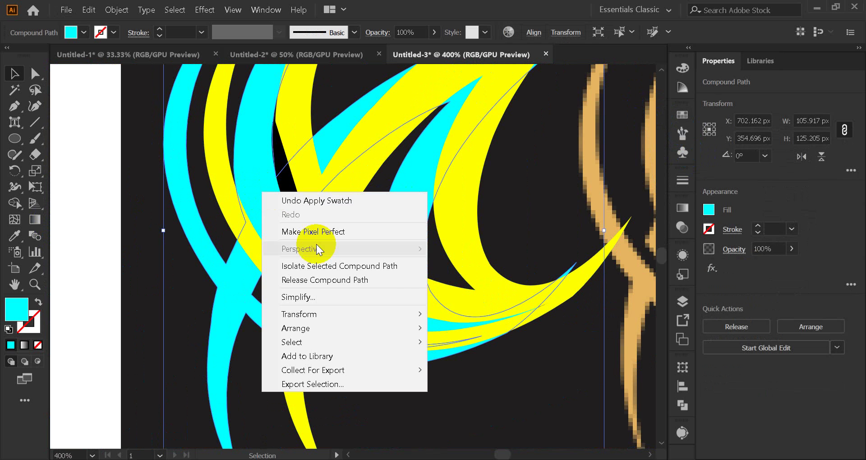
mouse_move(323, 330)
left_click(434, 321)
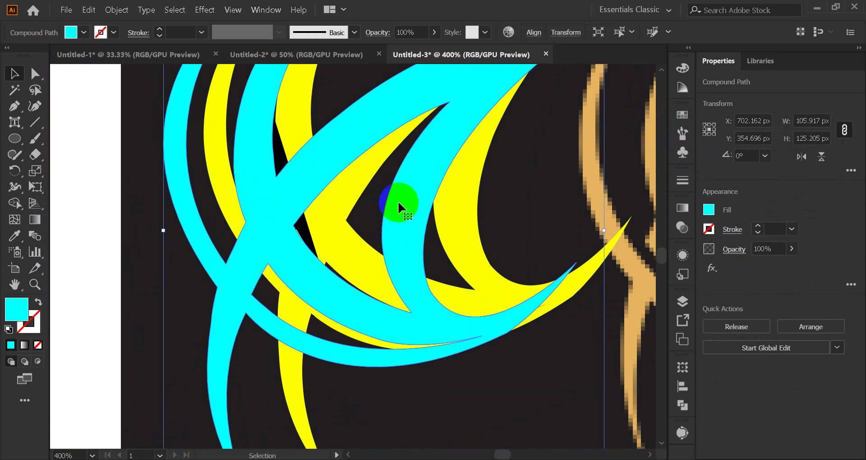
Step: Reposition the yellow copy and rotate it to about 15° along the thick crescent's inner edge, then select it with the cyan logo and black sliver
left_click(379, 203)
left_click_drag(339, 265, 361, 265)
left_click(271, 252)
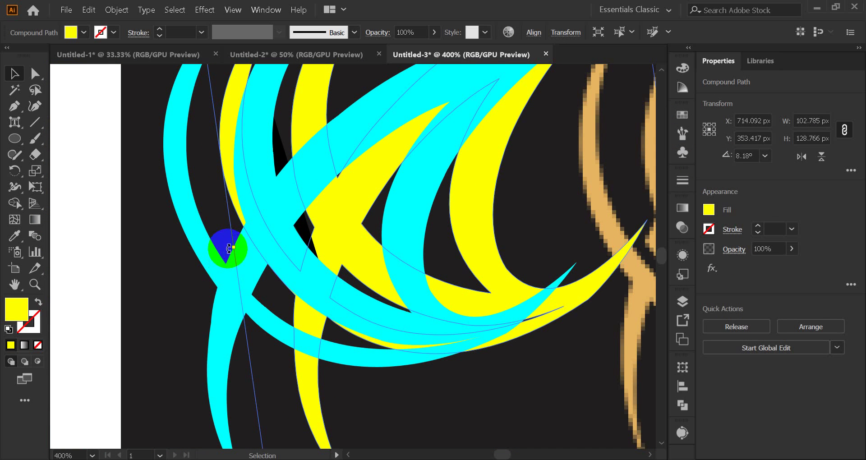
left_click_drag(229, 248, 239, 273)
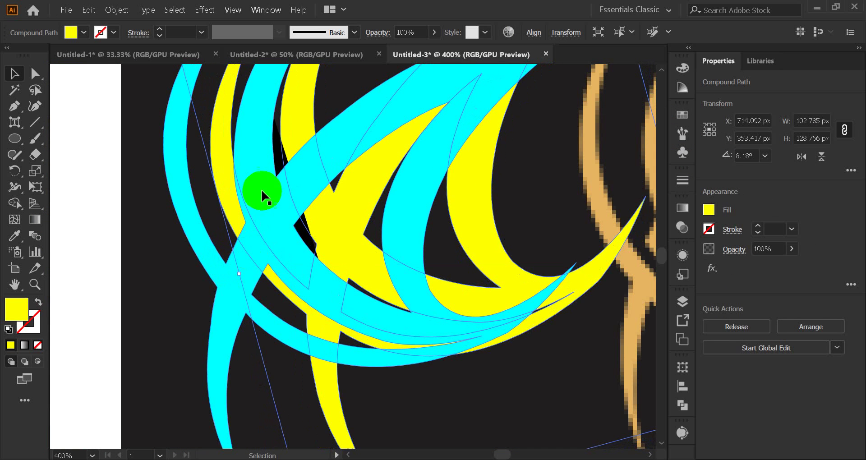
mouse_move(331, 212)
left_mouse_down()
mouse_move(326, 217)
mouse_move(329, 206)
left_mouse_up()
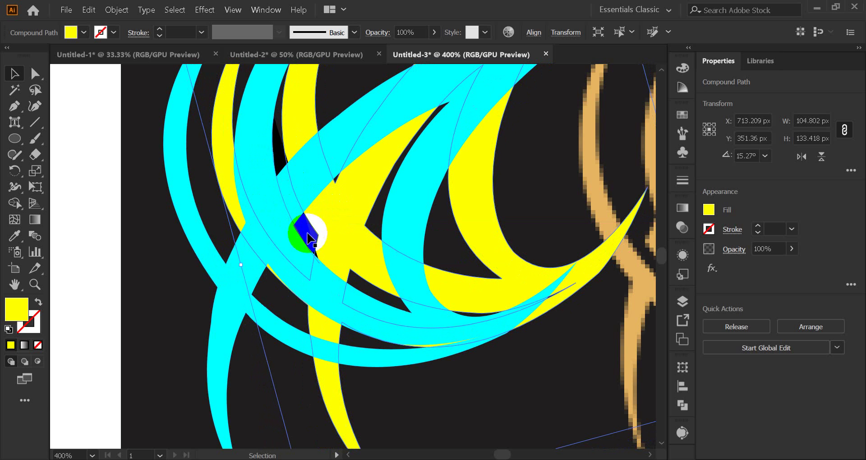
left_click_drag(138, 138, 309, 235)
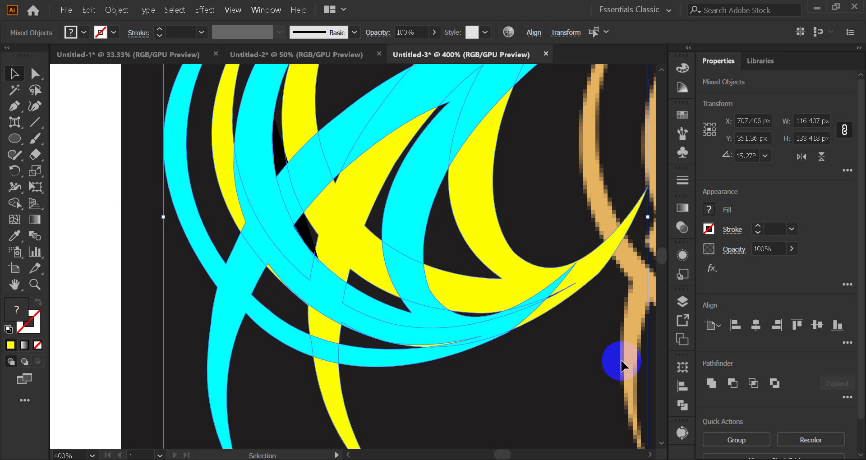
Step: Divide the overlapping cyan logo, yellow copy and black sliver with Pathfinder, then ungroup the resulting pieces
left_click(683, 393)
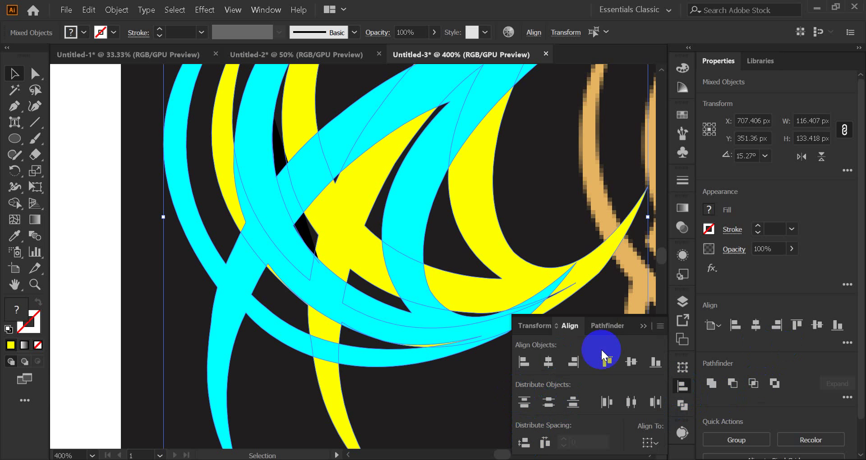
left_click(680, 382)
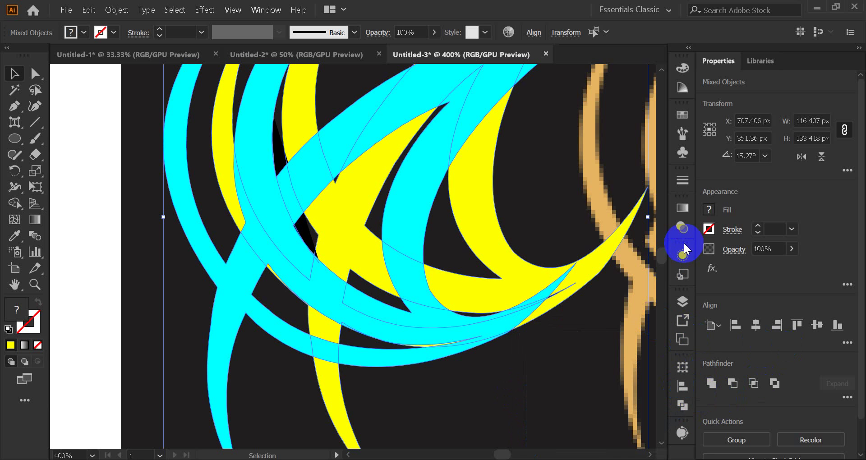
left_click(683, 301)
left_click(684, 300)
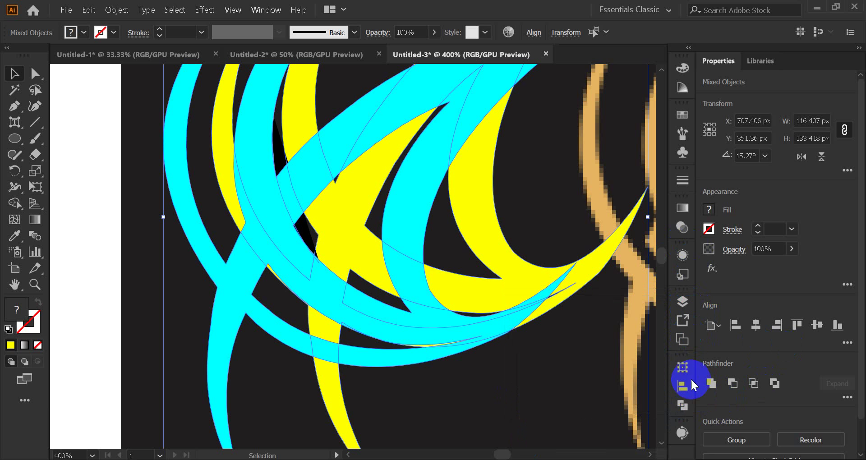
left_click(684, 407)
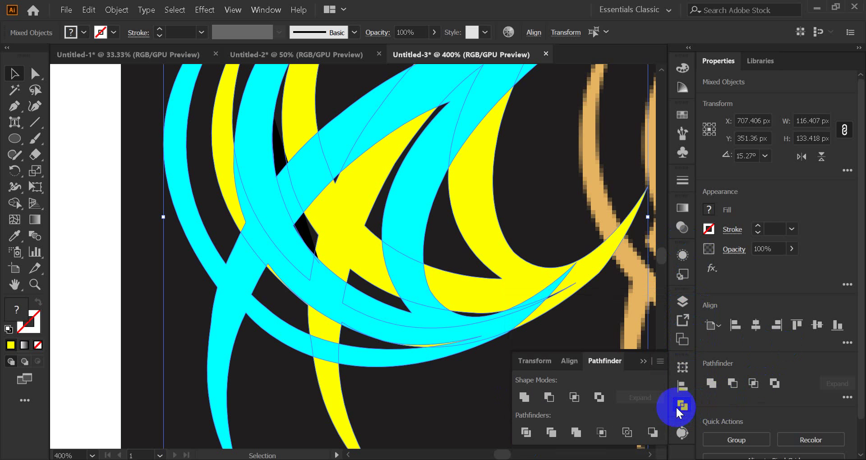
left_click(525, 434)
right_click(315, 207)
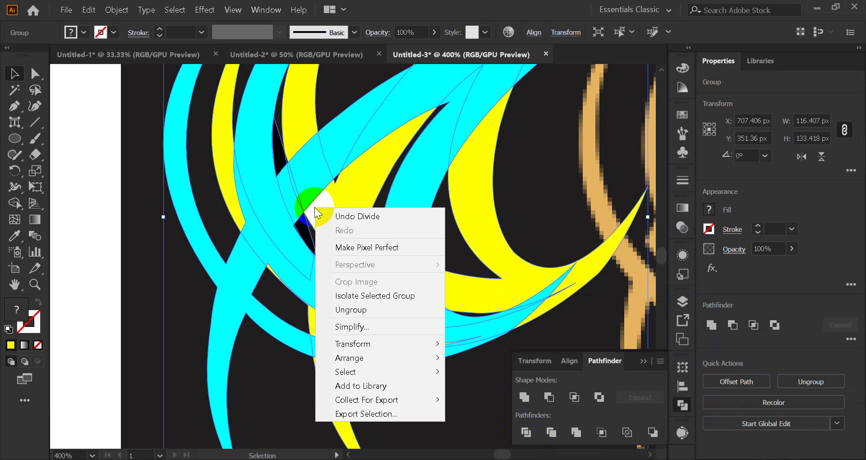
left_click(370, 312)
left_click(58, 180)
Step: Select all the yellow pieces by colour with the Magic Wand and delete them
left_click(15, 89)
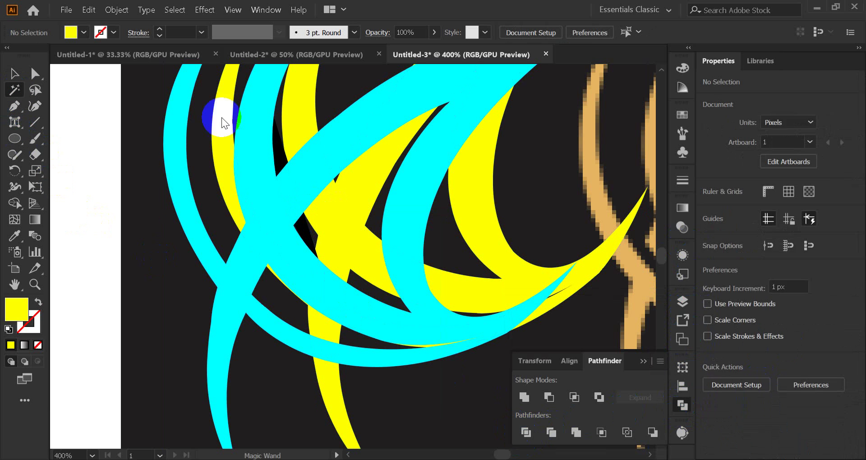
left_click(296, 119)
key("Delete")
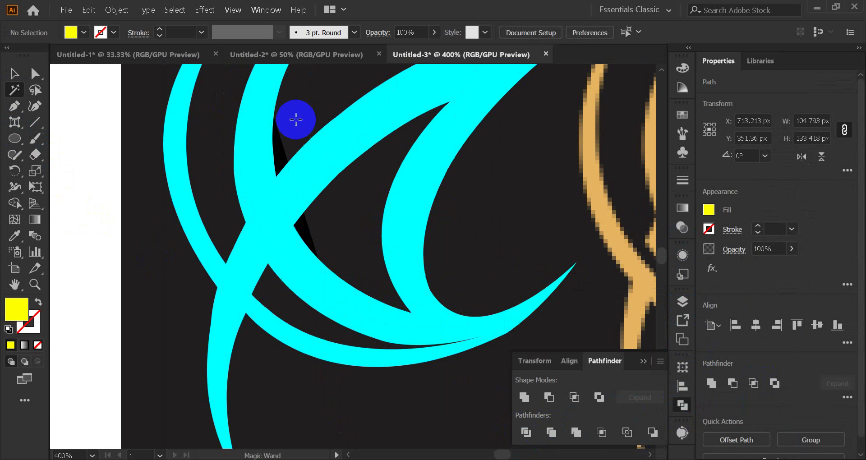
Step: Delete the two black slivers and the cyan piece between them to open a gap beside the thick crescent
left_click(16, 76)
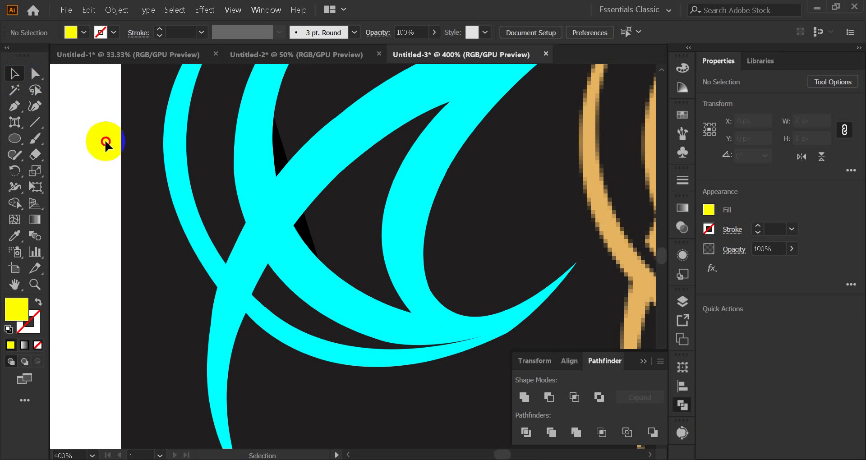
left_click(284, 162)
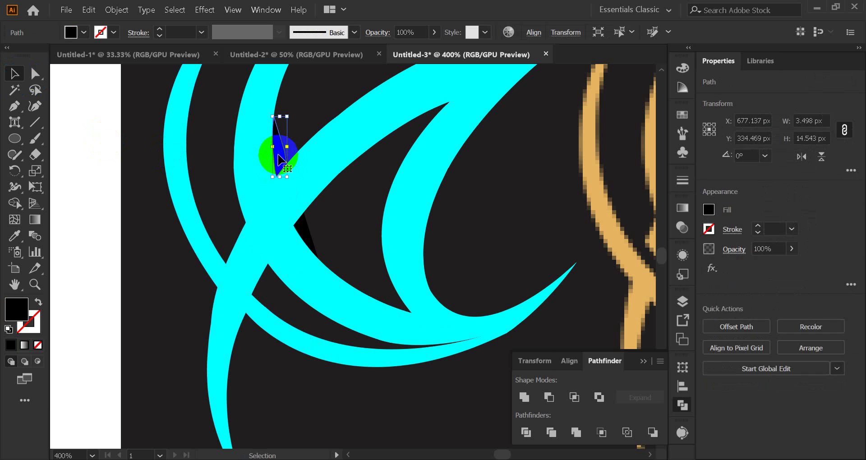
key("Delete")
left_click(285, 187)
key("Delete")
left_click(306, 226)
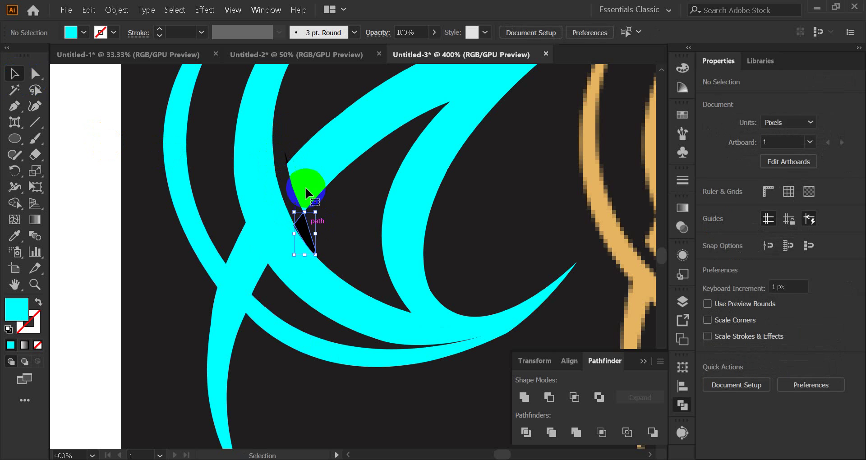
key("Delete")
Step: Delete the tiny leftover black fragments along the thick crescent's inner edge around the new gap
left_click(285, 159)
left_click(320, 158)
key("Delete")
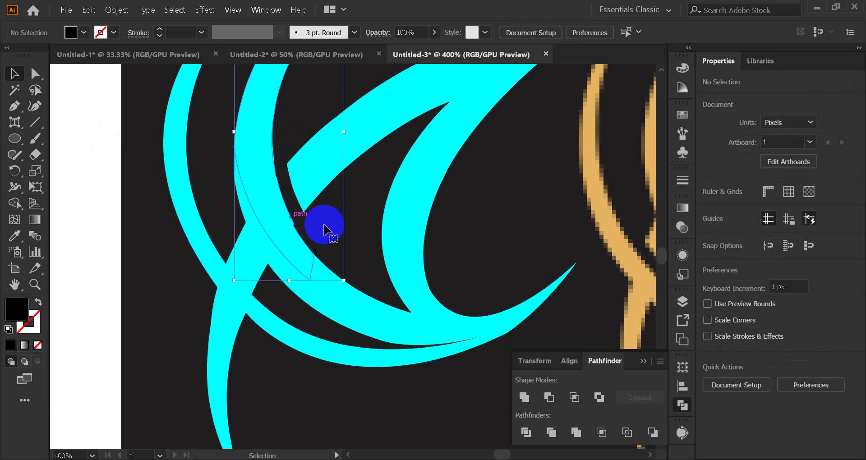
left_click(294, 228)
key("Delete")
scroll(294, 231, "up", 3)
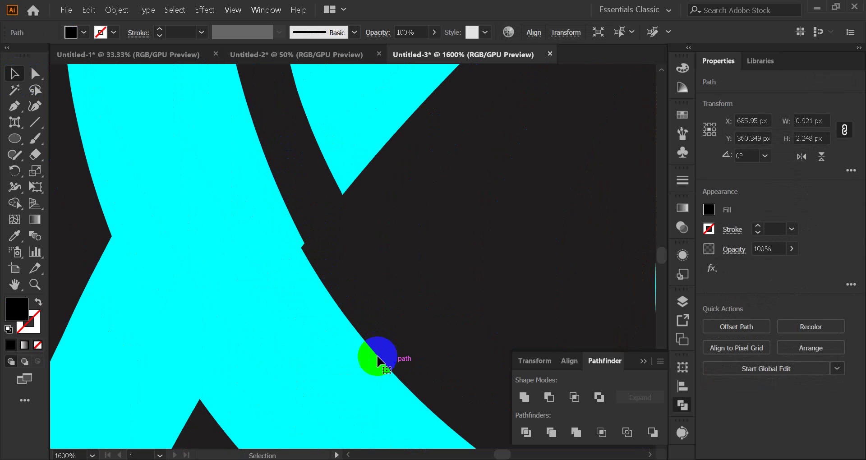
key("Delete")
left_click(309, 237)
Step: Select all the unfilled leftover paths across the logo with the Magic Wand and delete them
scroll(309, 244, "down", 3)
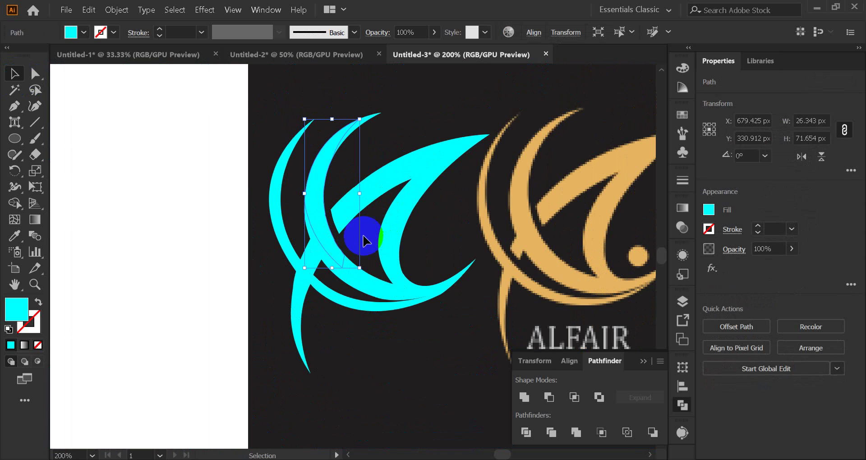
left_click(366, 241)
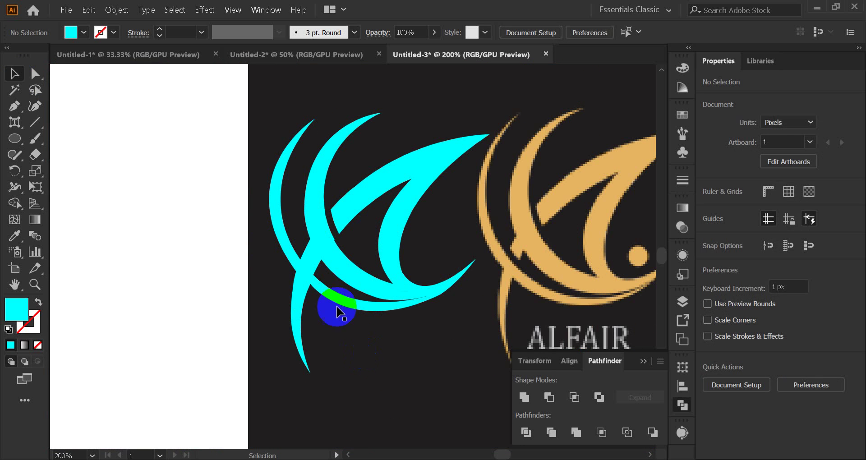
left_click(311, 216)
left_click_drag(204, 143, 414, 322)
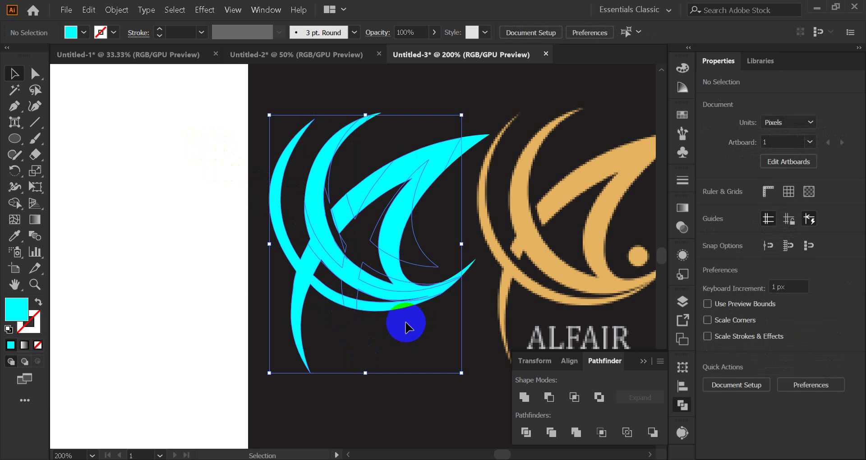
left_click(64, 142)
left_click(325, 187)
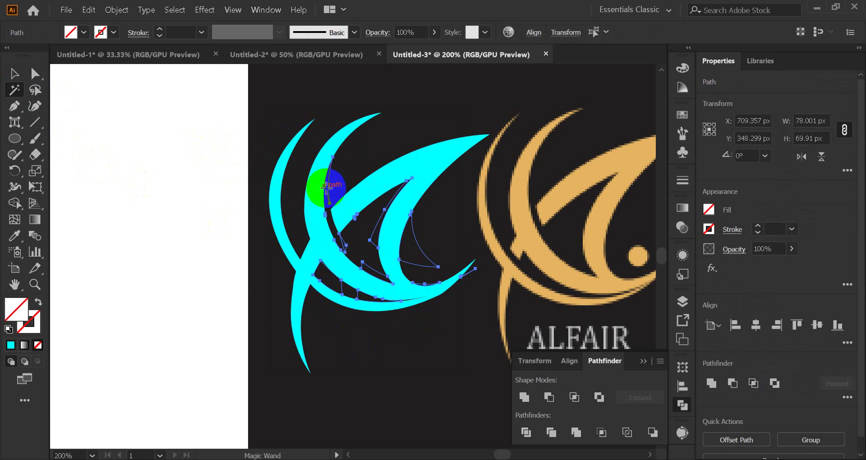
left_click(326, 187)
left_click(15, 73)
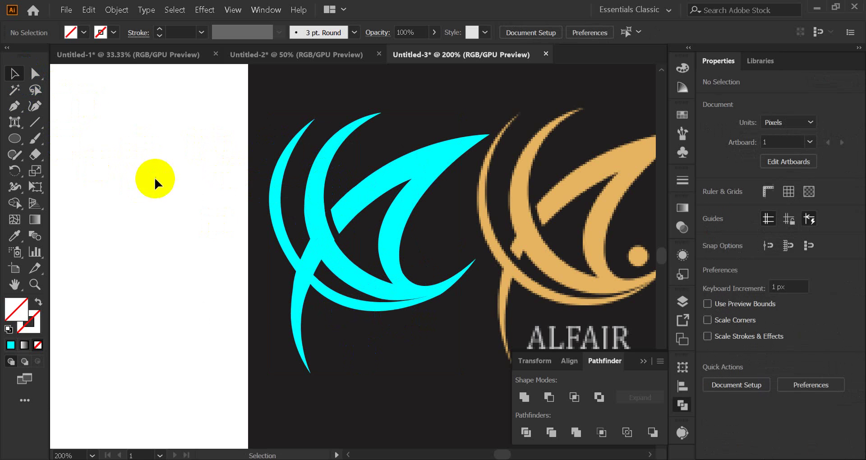
Step: Unite the divided cyan pieces of the crescents and bands into one shape with Pathfinder
left_click_drag(185, 160, 419, 321)
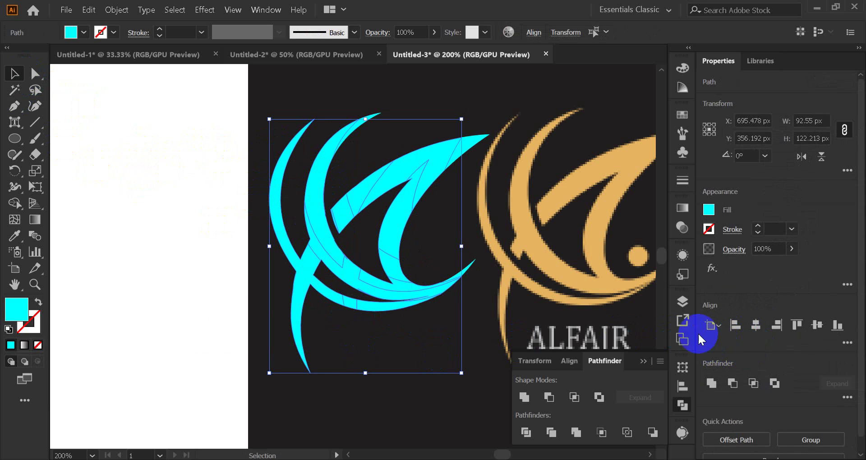
left_click(523, 398)
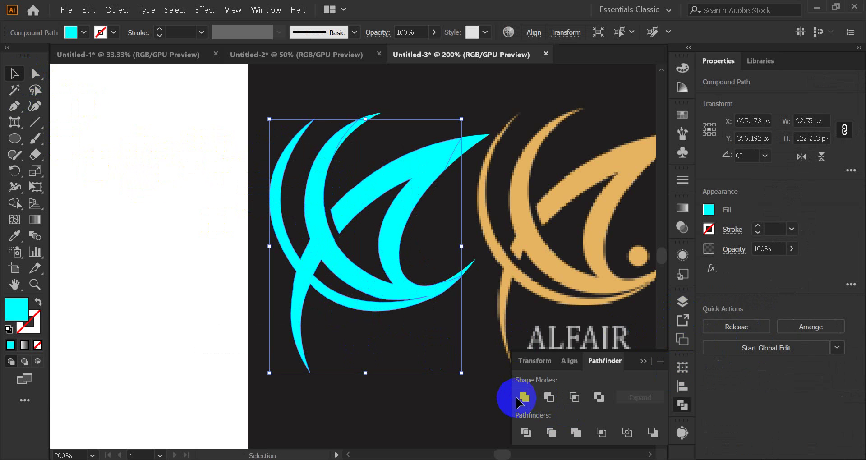
left_click(377, 345)
Step: Draw a curved Pen tool sliver about 14 × 23 px along the thick crescent's outer edge at the tail, and fill it with red
scroll(339, 271, "up", 3)
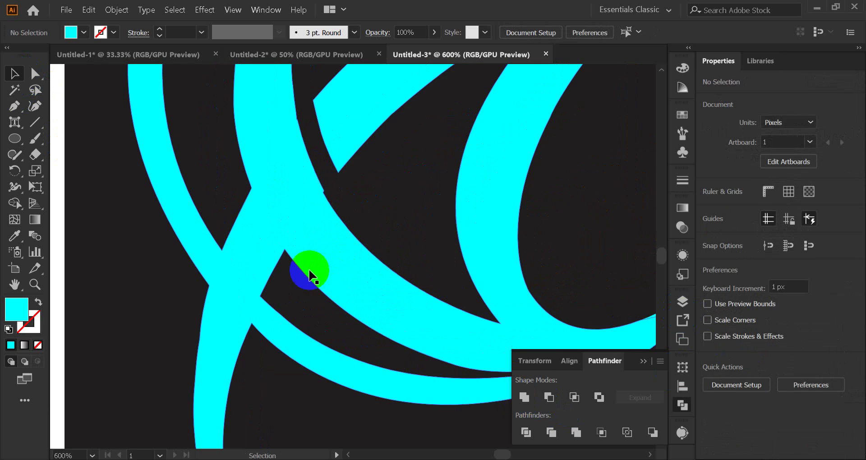
scroll(289, 268, "up", 1)
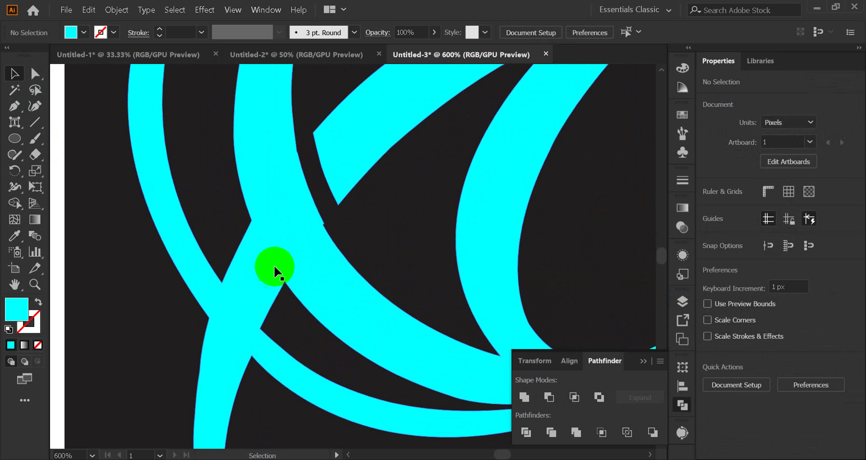
left_click(14, 108)
left_click(242, 188)
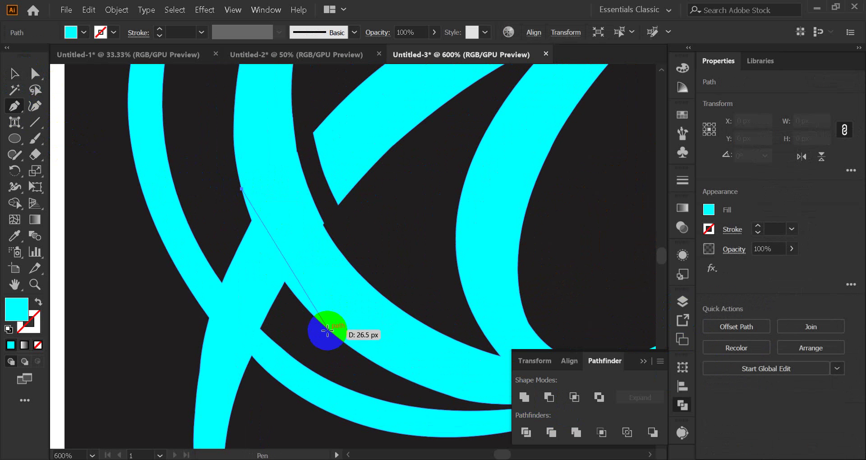
left_click_drag(328, 329, 404, 396)
left_click(12, 75)
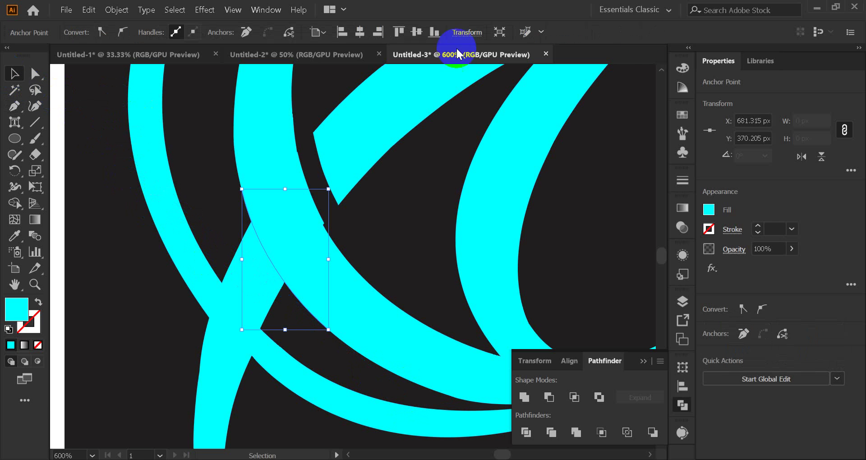
left_click(682, 116)
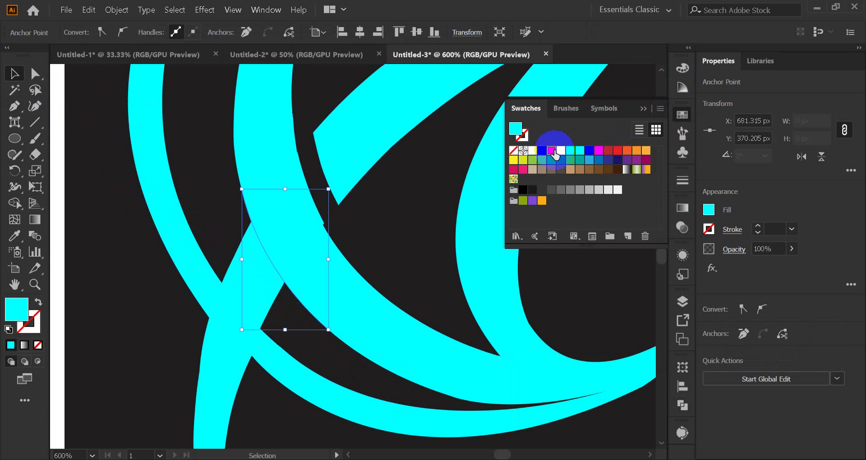
left_click(552, 150)
left_click(640, 109)
left_click(615, 184)
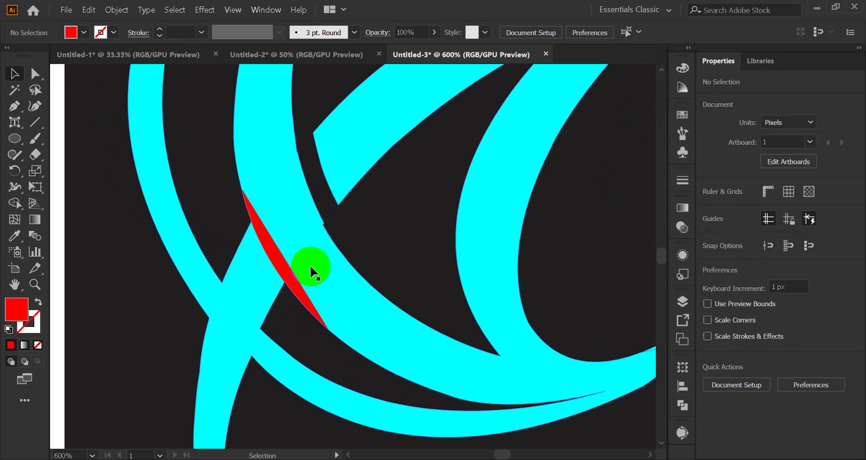
Step: Try a duplicate of the cyan logo about 2 px left and 4 px down, rotated to about 6°, and remove the copy
key("ctrl+minus")
key("ctrl+minus")
key("ctrl+minus")
scroll(352, 283, "up", 1)
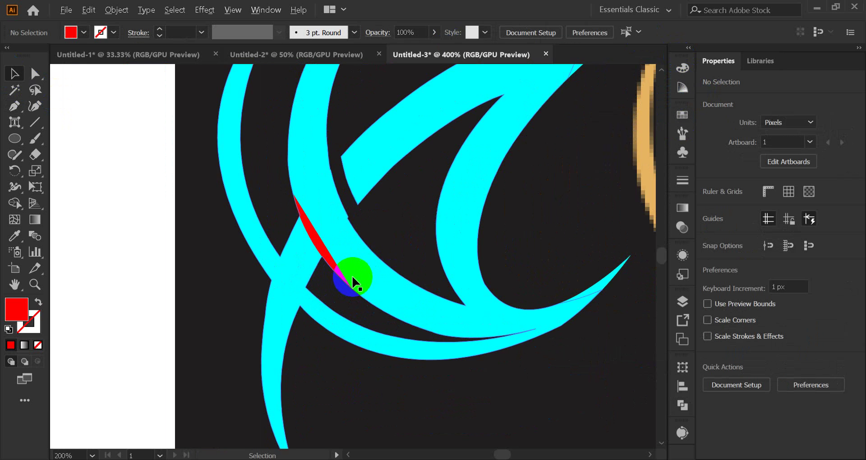
scroll(352, 283, "down", 1)
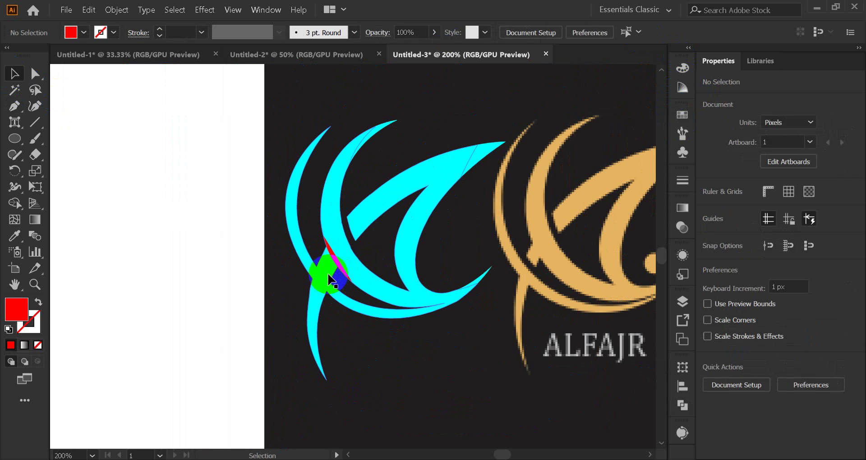
scroll(332, 280, "up", 2)
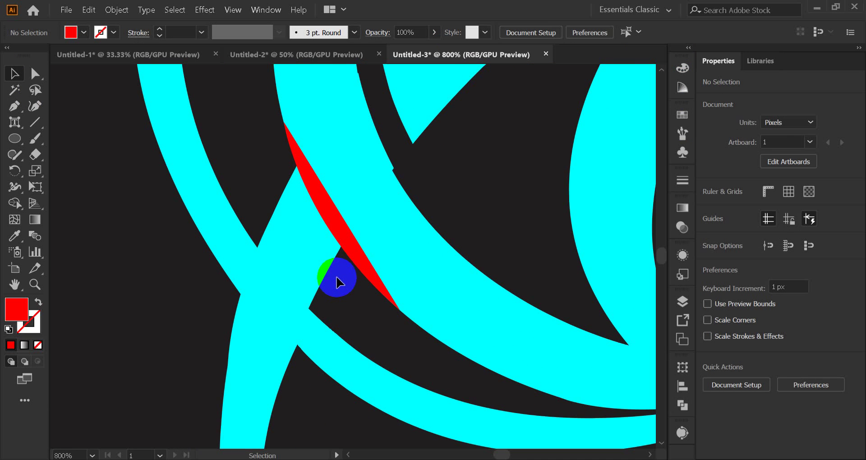
left_click_drag(415, 251, 396, 284)
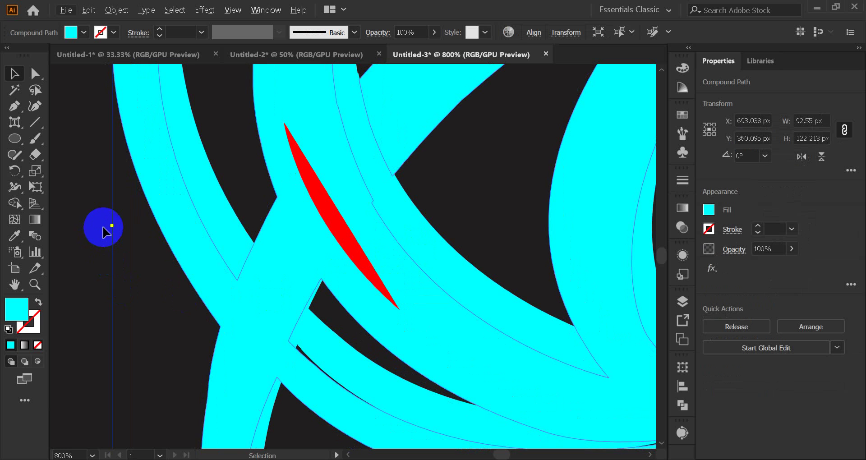
left_click_drag(108, 227, 135, 264)
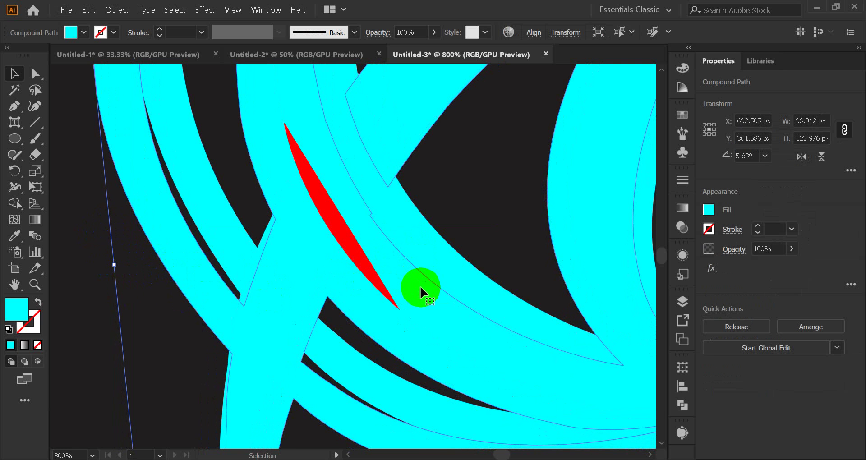
key("Delete")
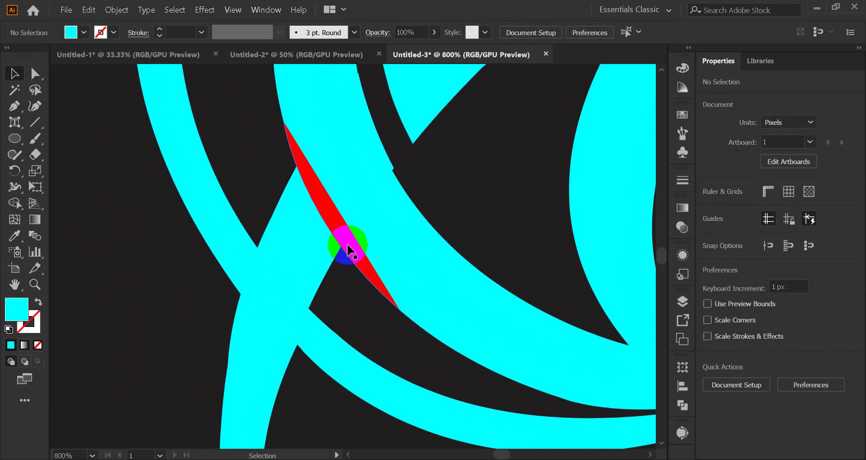
Step: Delete the red sliver from the thick crescent's outer edge
scroll(356, 246, "down", 4)
left_click(352, 228)
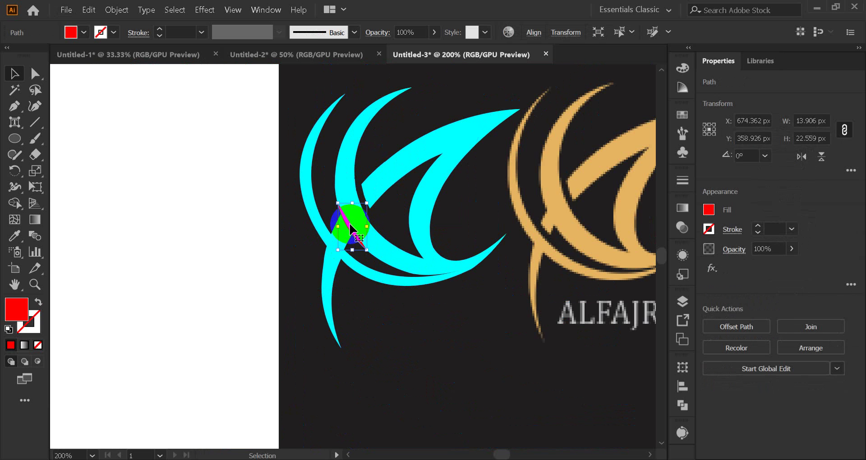
key("Delete")
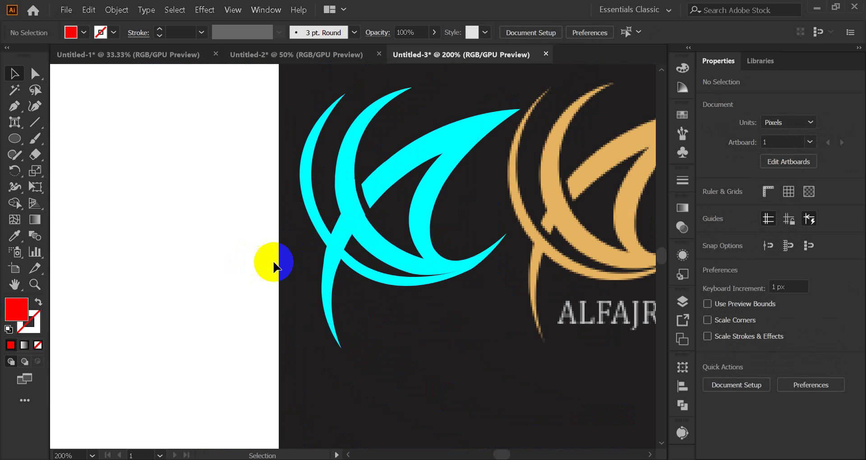
Step: Draw a curved red Pen tool sliver about 18 × 25 px along the thin crescent's inner edge, across its crossing with the tail band
scroll(300, 267, "up", 3)
left_click(389, 238)
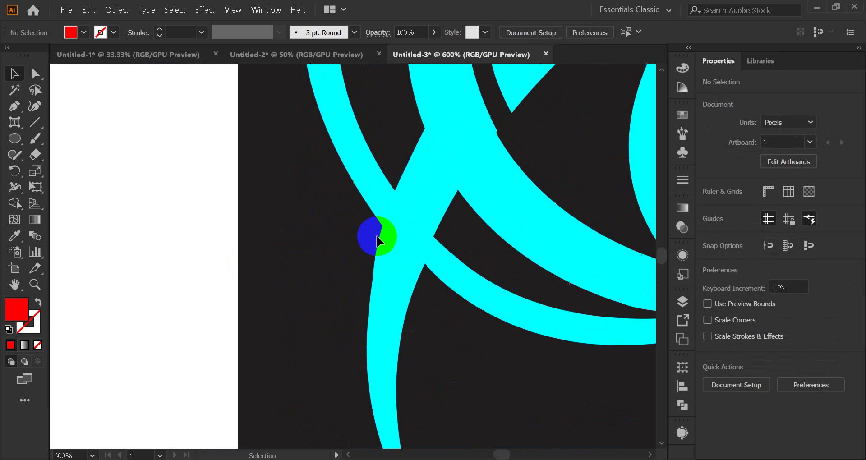
left_click(14, 108)
left_click(494, 232)
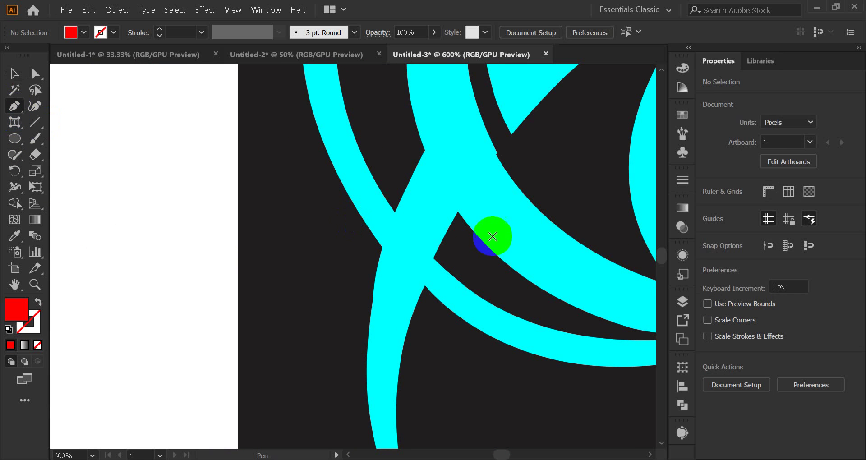
left_click(467, 287)
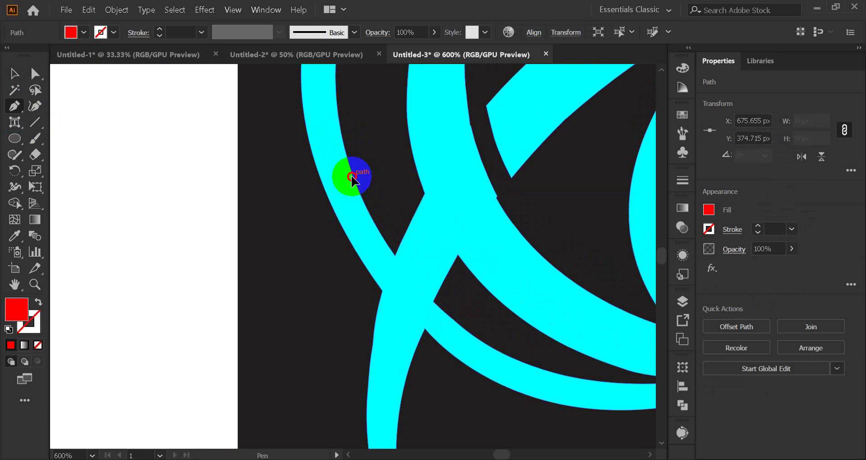
left_click_drag(352, 176, 323, 81)
left_click_drag(323, 81, 323, 81)
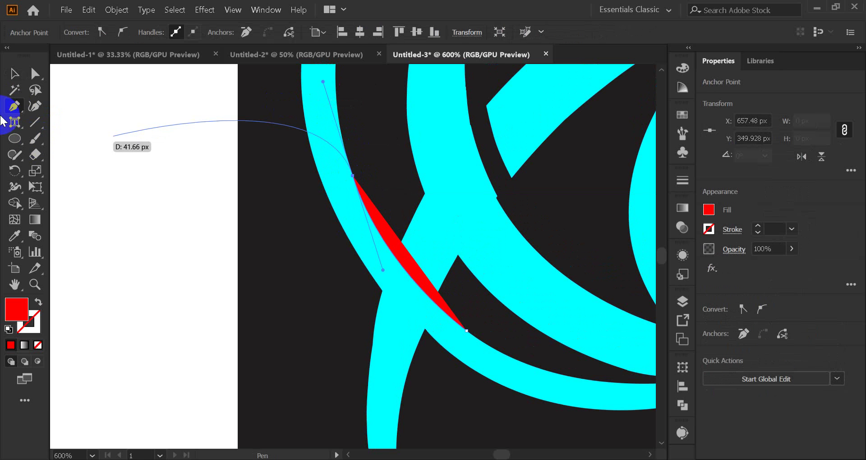
left_click(20, 76)
left_click(211, 194)
Step: Offset the red sliver onto the tail band beside the thin crescent and trim its overhanging ends with Shape Builder
left_click_drag(400, 232, 435, 258)
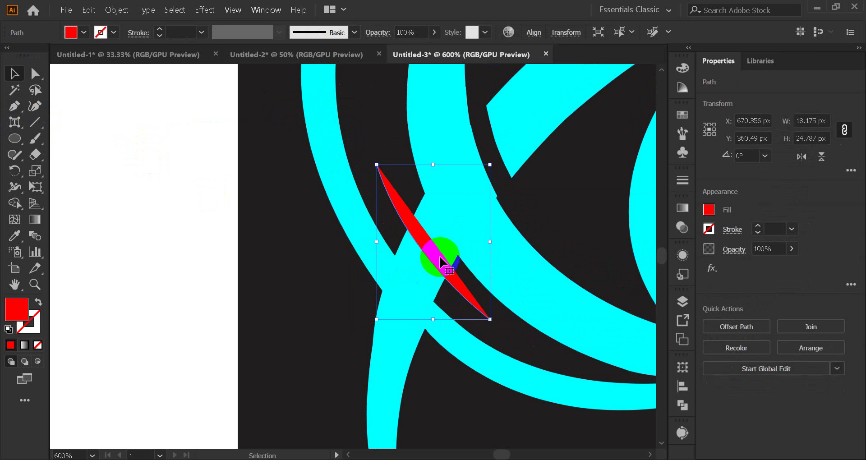
left_click_drag(396, 229, 422, 248)
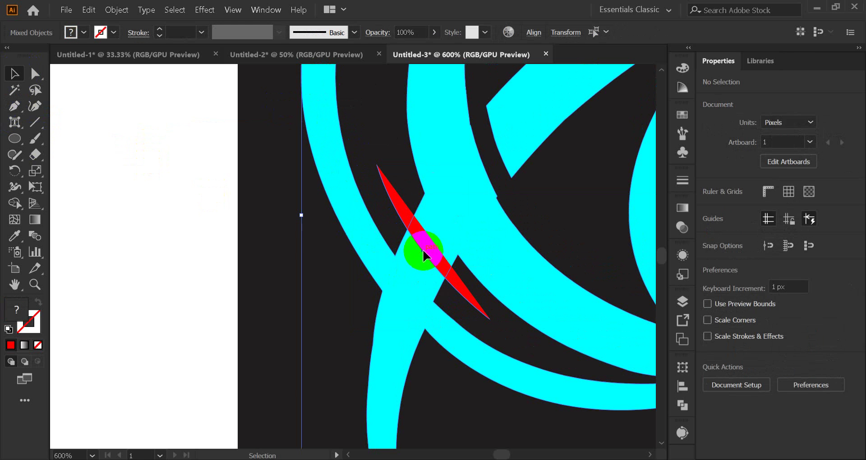
left_click(16, 203)
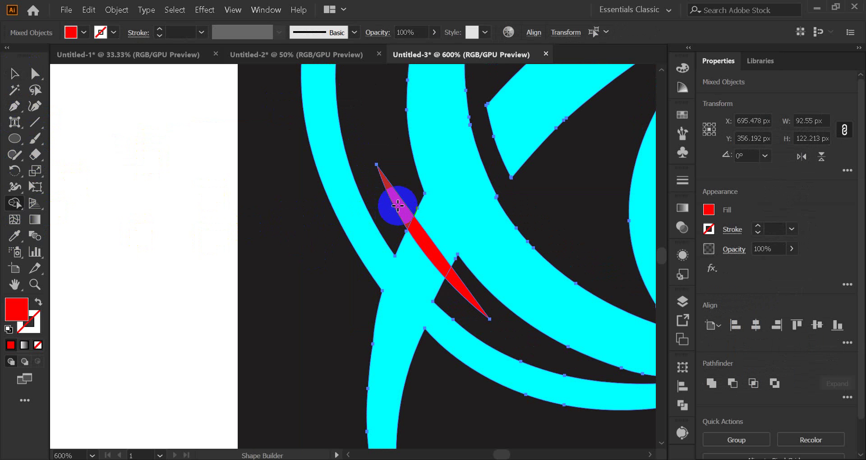
left_click(397, 205, "alt")
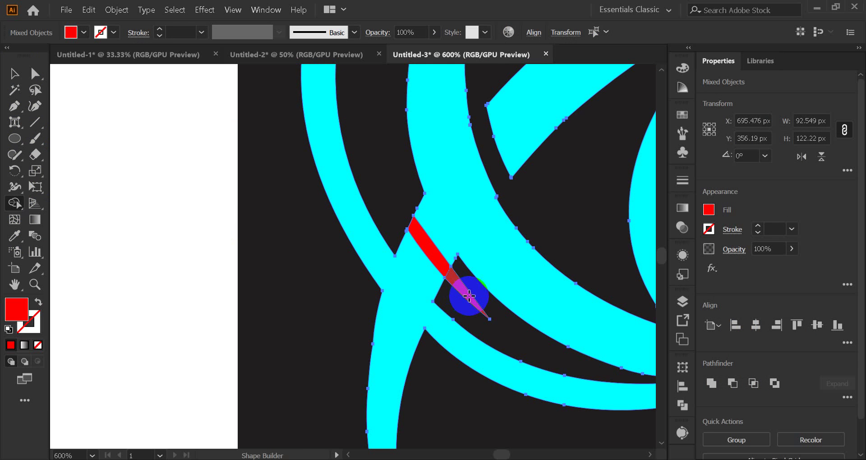
left_click(469, 296, "alt")
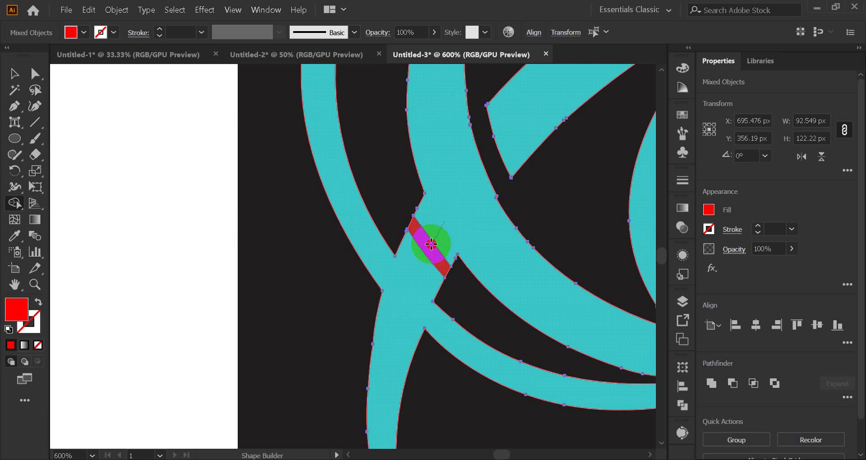
left_click_drag(431, 244, 403, 238)
key("ctrl+z")
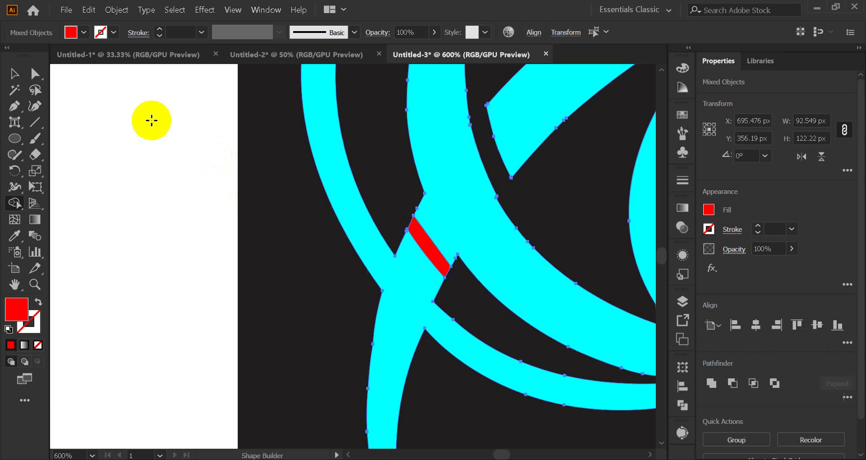
left_click(15, 74)
left_click(458, 284)
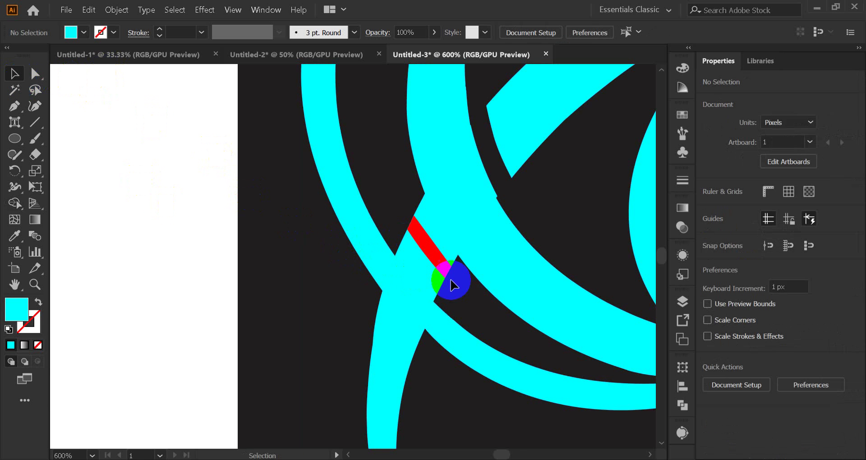
Step: Draw a second, narrower red Pen tool sliver along the thin crescent's inner edge where the tail band crosses it
scroll(458, 284, "up", 3, "alt")
left_click_drag(388, 223, 351, 286, "alt")
key("ctrl+z")
left_click(14, 106)
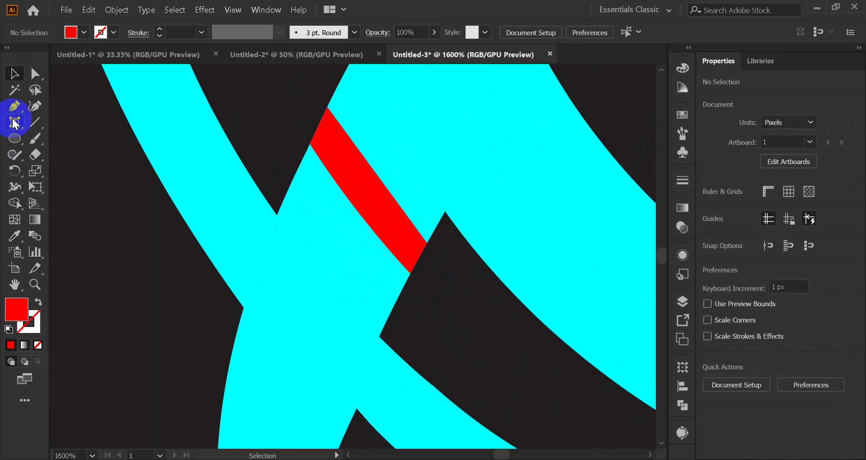
left_click(276, 203)
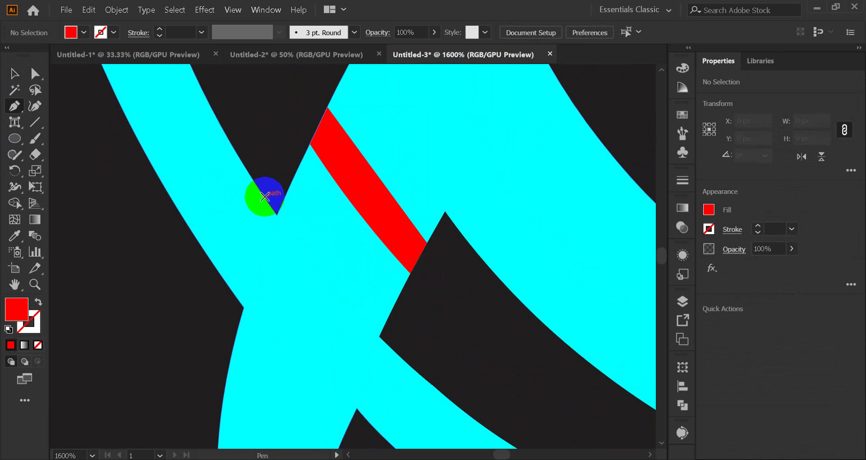
left_click_drag(410, 366, 495, 438)
left_click(15, 73)
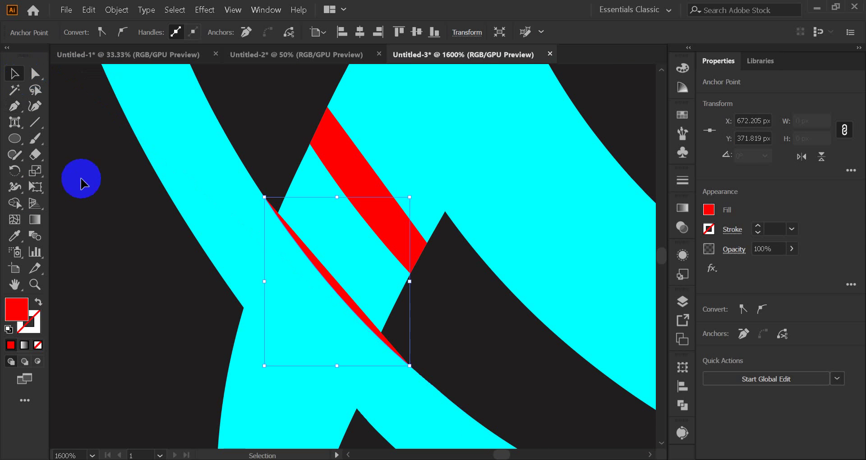
left_click(162, 178)
Step: Cut a gap in the tail band beside the thin crescent at the red slivers, and unite the selected cyan pieces
key("ctrl+a")
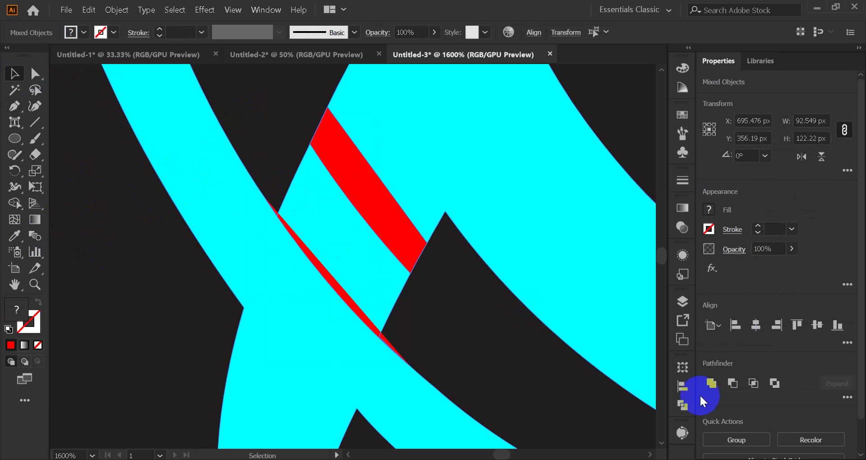
left_click(694, 459)
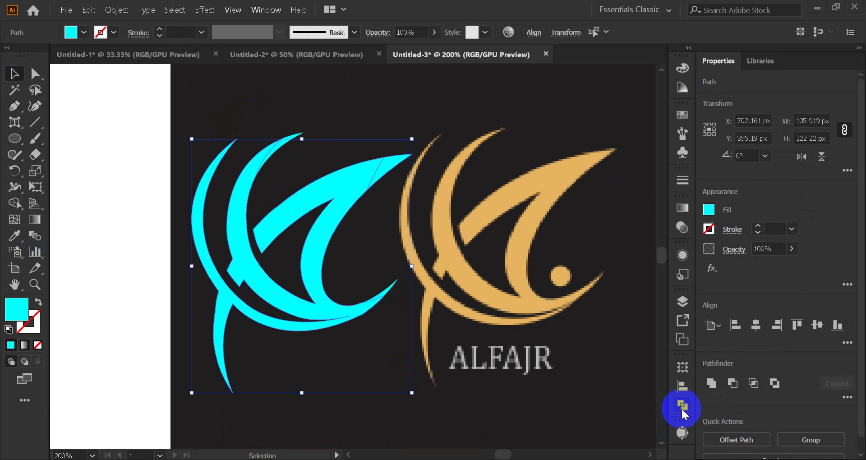
left_click(683, 406)
left_click(524, 397)
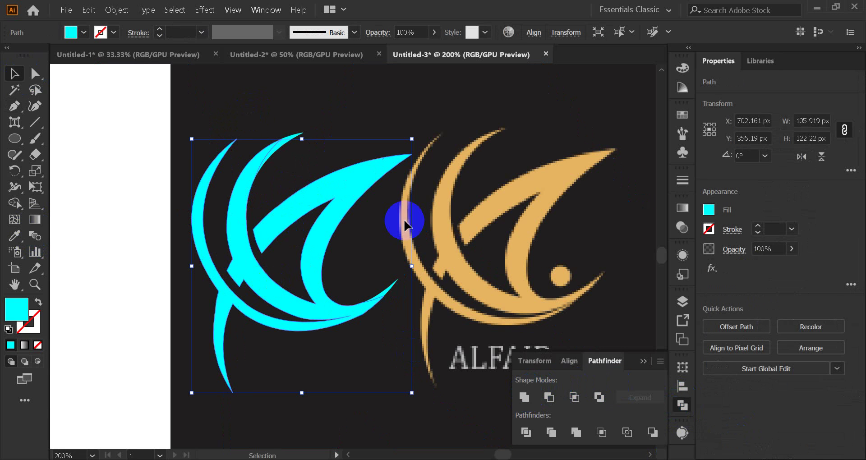
left_click(644, 361)
left_click(430, 308)
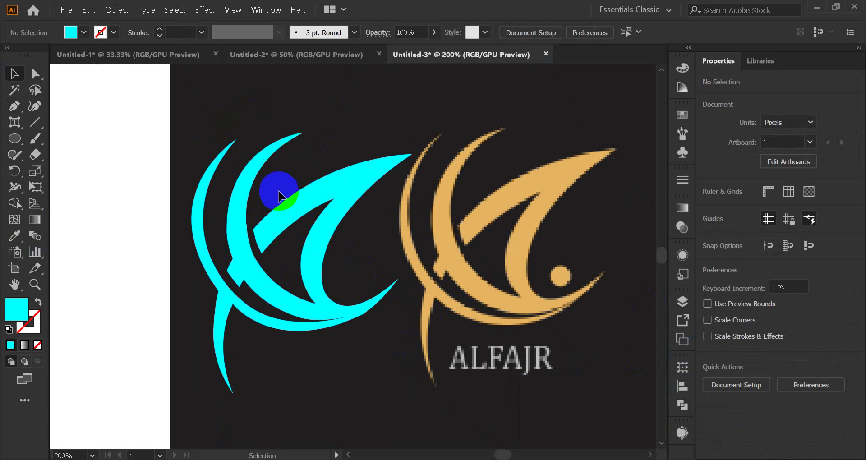
Step: Select all parts of the cyan logo, including the thick crescent's tip, and unite them with Pathfinder
left_click_drag(171, 135, 422, 393)
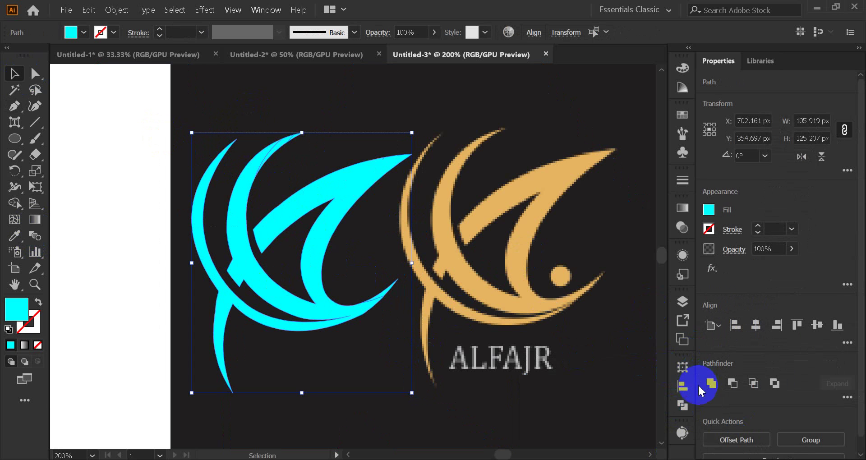
left_click(683, 406)
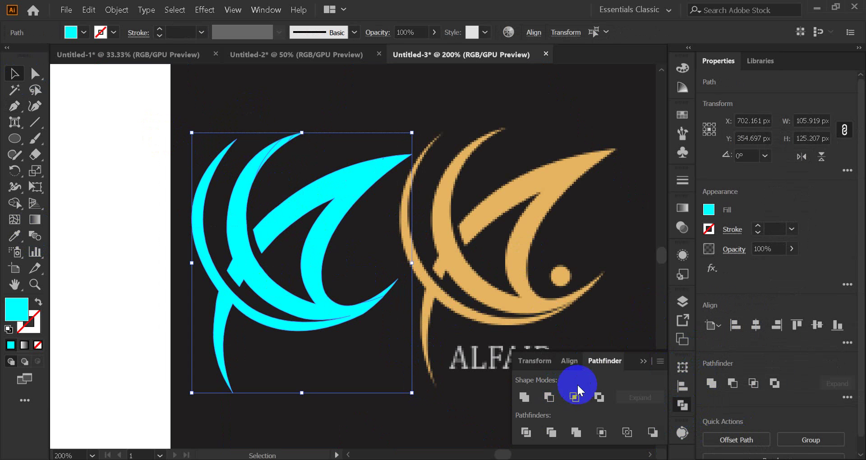
left_click(524, 396)
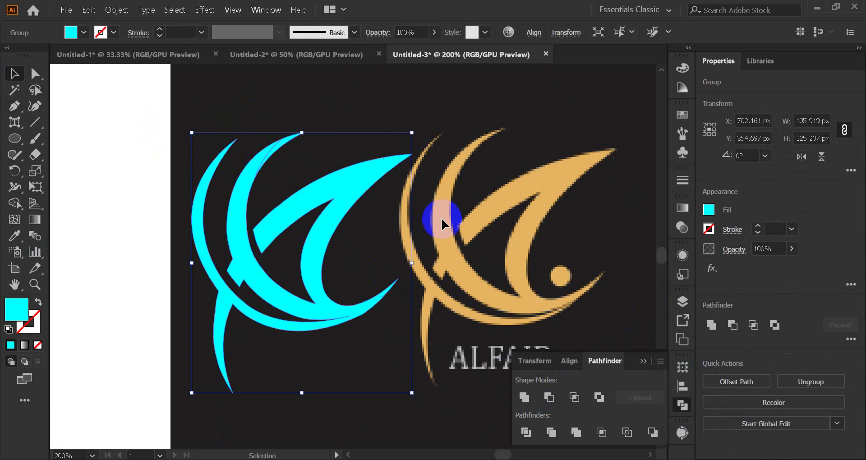
Step: Move the united cyan logo as one object to about X 705 px, Y 358 px
left_click(310, 106)
left_click_drag(282, 144, 329, 144)
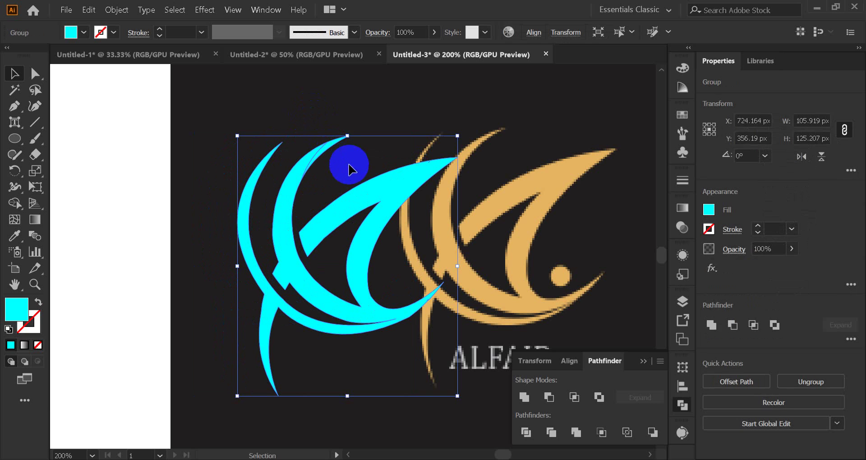
left_click(325, 175)
left_click_drag(301, 194, 260, 197)
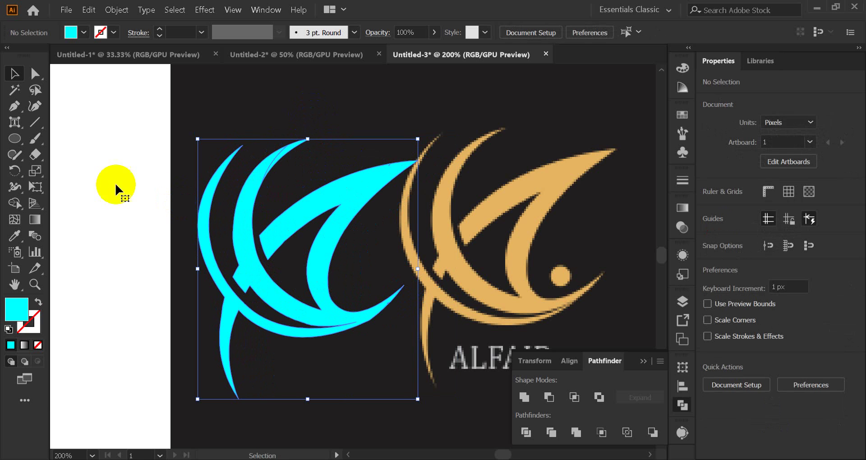
Step: Merge the regions of the cyan logo with the Shape Builder tool and deselect the artwork
left_click(15, 186)
left_click(15, 207)
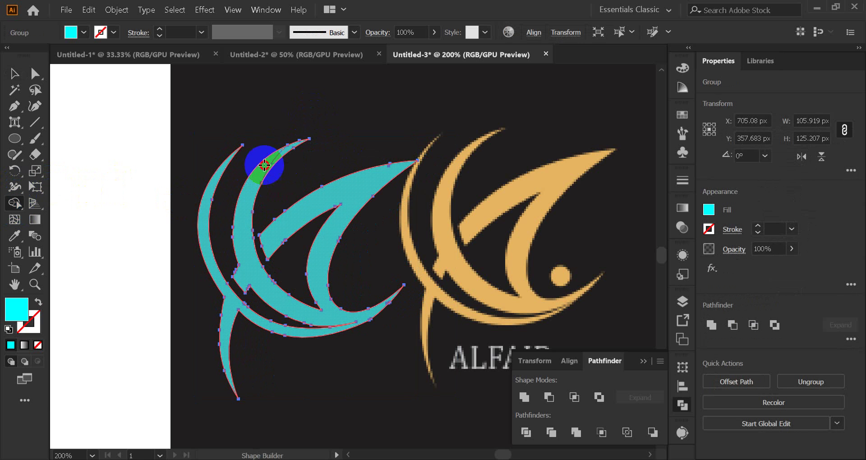
left_click(15, 73)
left_click(155, 174)
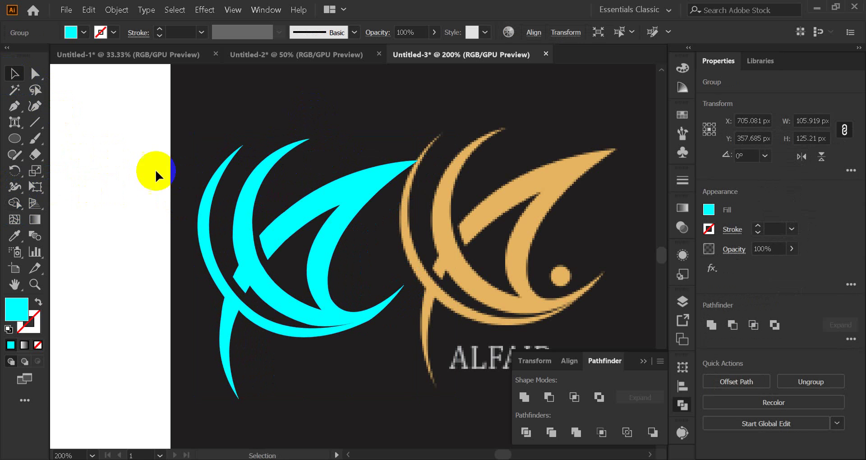
Step: Move the cyan logo away from the gold reference to about X 688 px, and close the Pathfinder options
left_click_drag(282, 234, 245, 231)
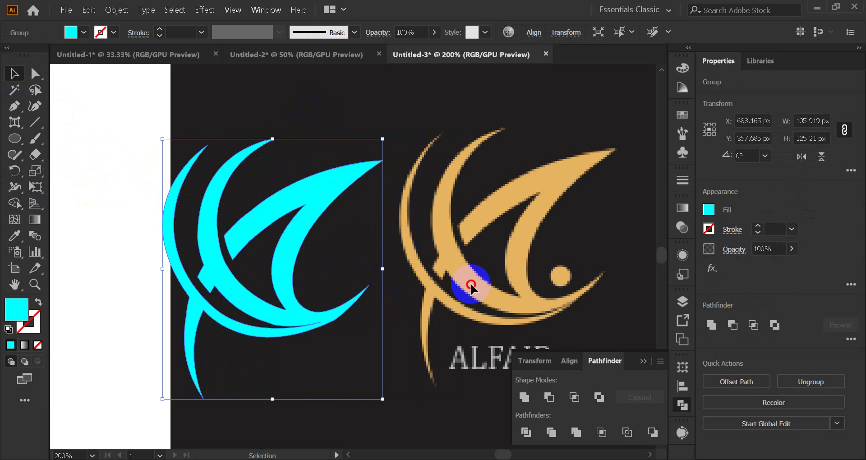
left_click(429, 271)
scroll(433, 273, "down", 2)
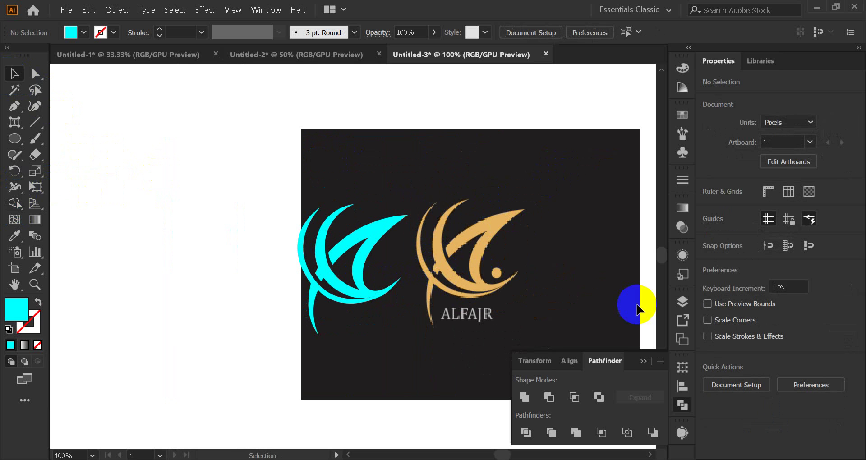
left_click(643, 361)
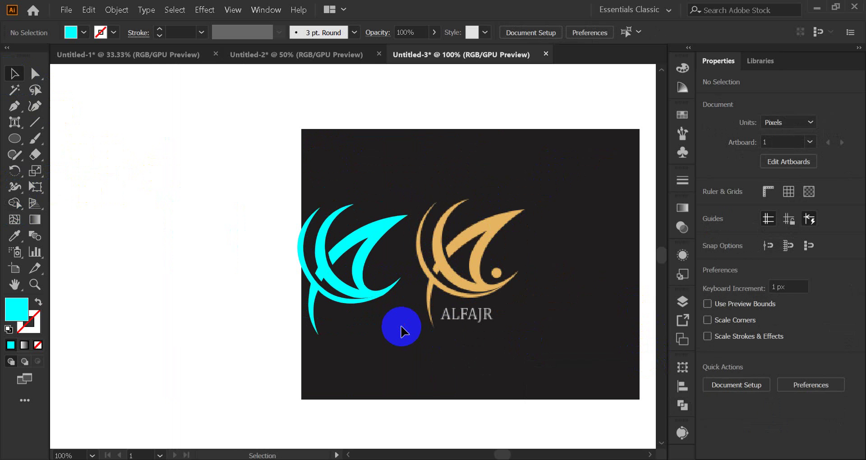
left_click_drag(396, 323, 380, 292)
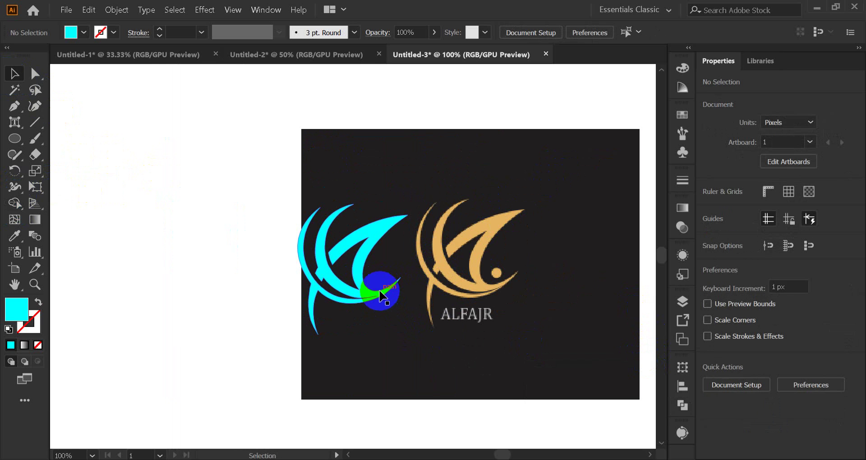
scroll(377, 290, "down", 2)
scroll(377, 291, "up", 4)
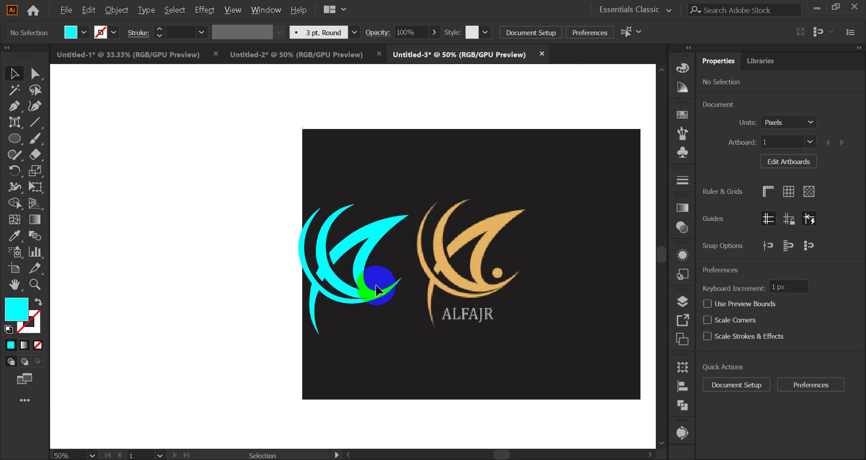
scroll(377, 290, "up", 2)
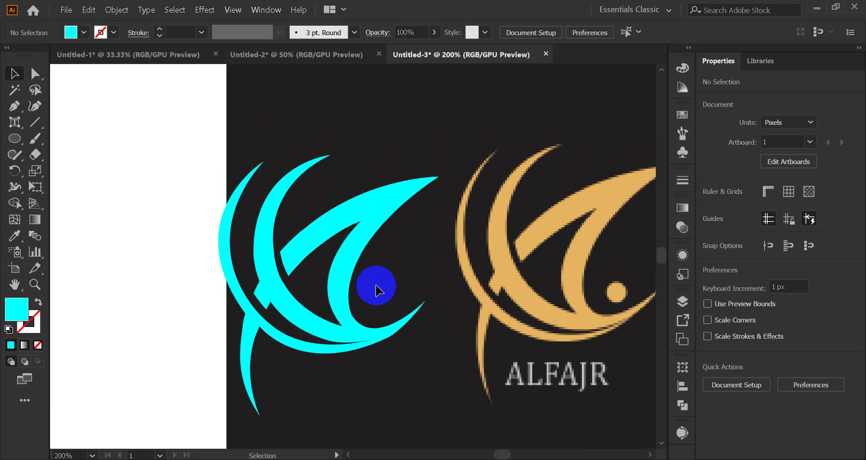
scroll(366, 285, "down", 2)
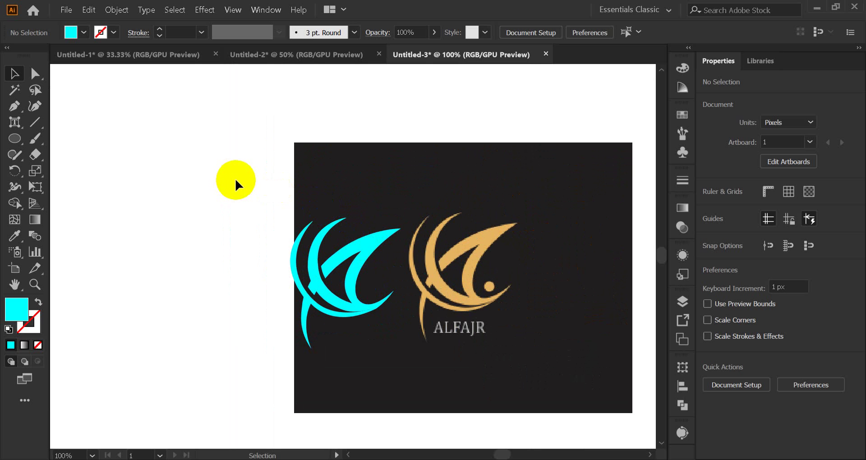
Step: Show the rulers and add a horizontal guide across the logos' upper part and a vertical guide at X 834.06 px
key("ctrl+r")
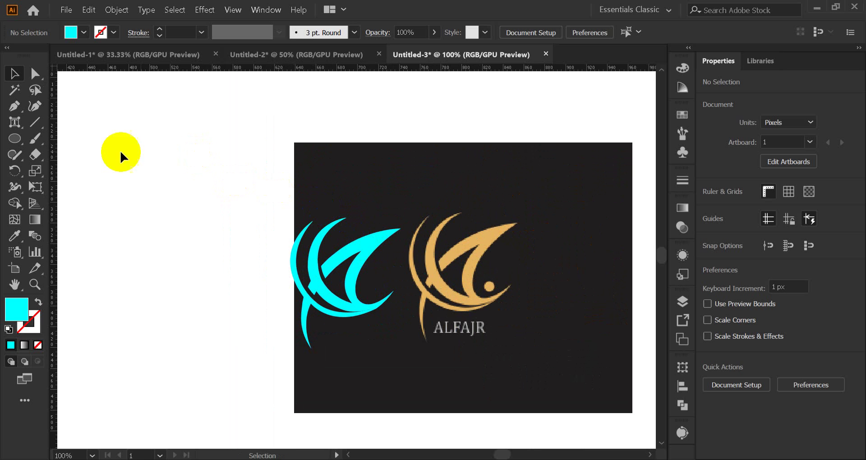
left_click_drag(56, 180, 464, 185)
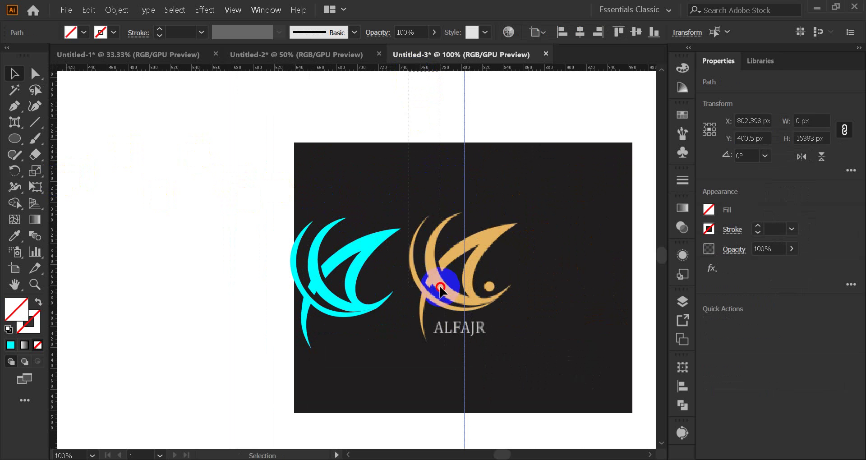
left_click(421, 75)
left_click_drag(421, 70, 416, 234)
left_click_drag(465, 188, 497, 189)
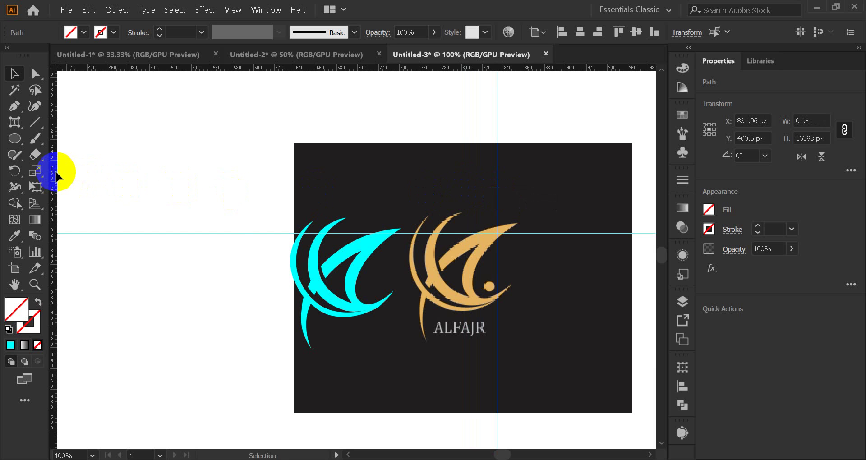
Step: Add vertical guides at X 723.02 px, X 889.15 px and through the gold logo, plus horizontal guides at Y 368.42 px and below the logos
left_click_drag(56, 178, 382, 180)
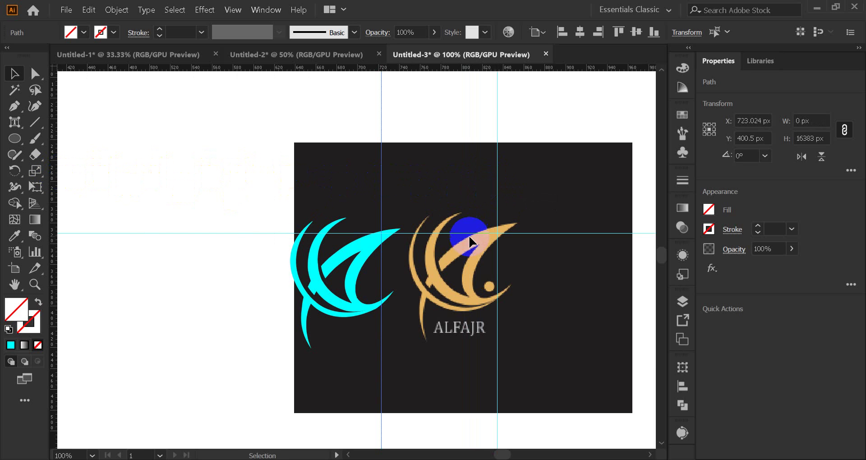
left_click_drag(470, 234, 524, 294)
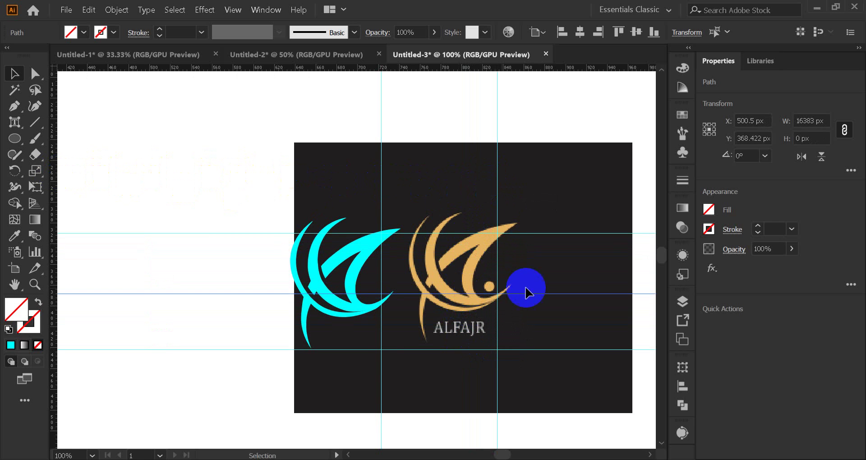
left_click(498, 178)
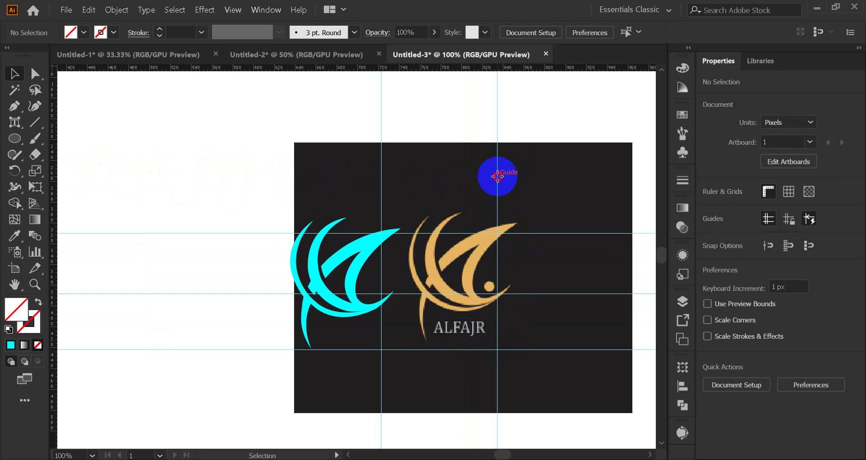
left_click_drag(498, 177, 554, 180)
left_click_drag(59, 155, 430, 155)
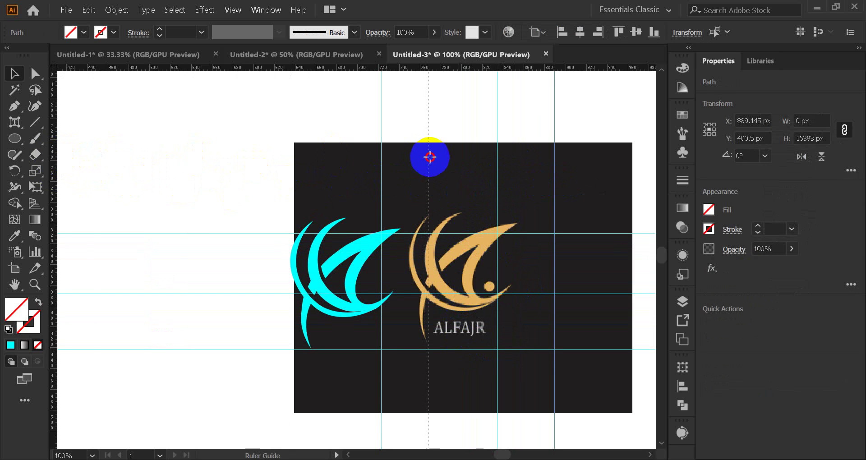
left_click(147, 130)
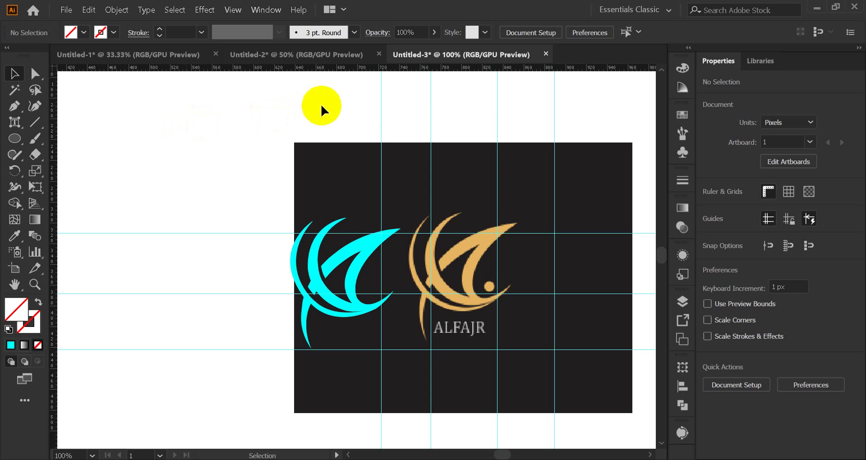
Step: Try selecting the vertical and horizontal guides as a group and together with all the artwork, clearing the selection each time
left_click_drag(331, 106, 589, 132)
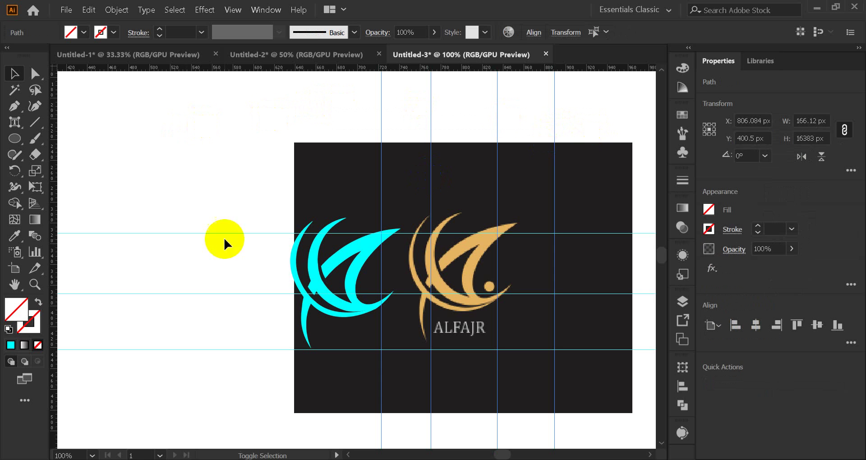
left_click_drag(130, 194, 187, 377)
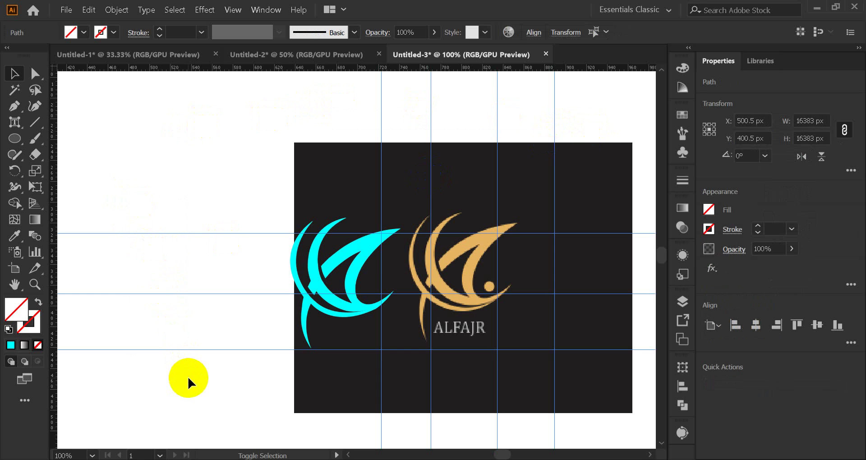
left_click(188, 351)
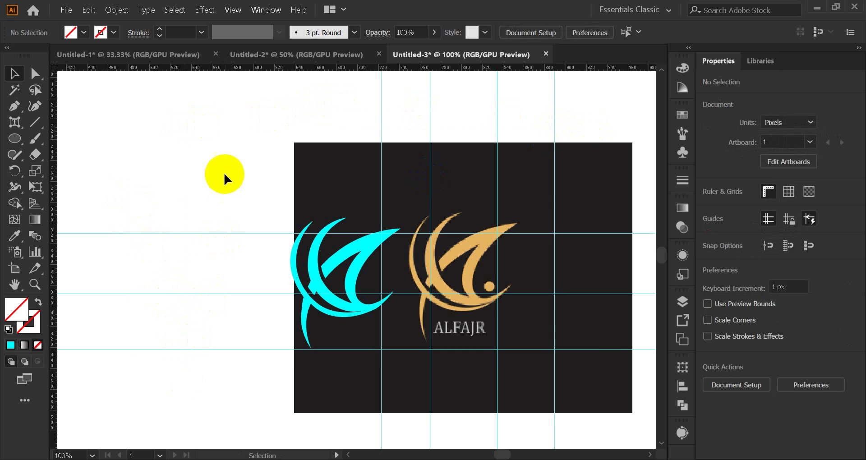
left_click_drag(545, 290, 203, 163)
left_click(561, 350)
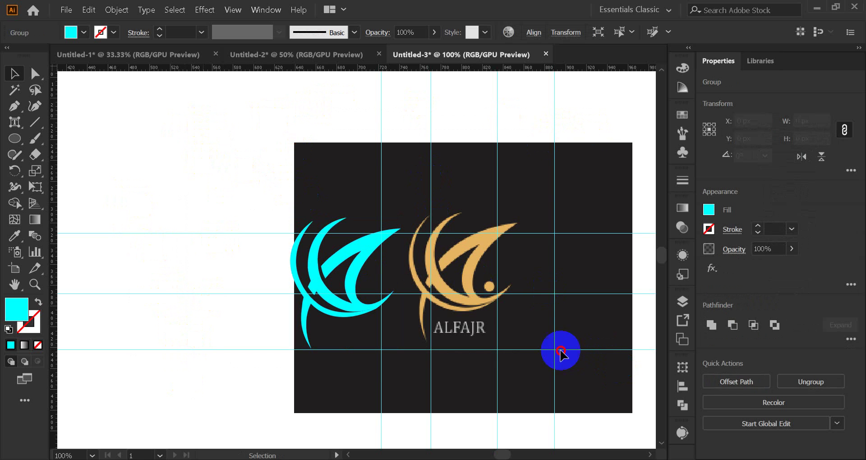
left_click(284, 248)
left_click(551, 313)
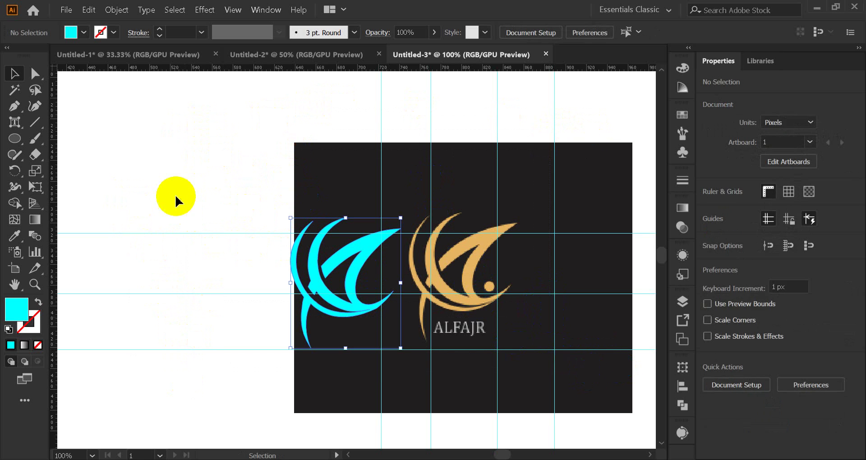
left_click(194, 191)
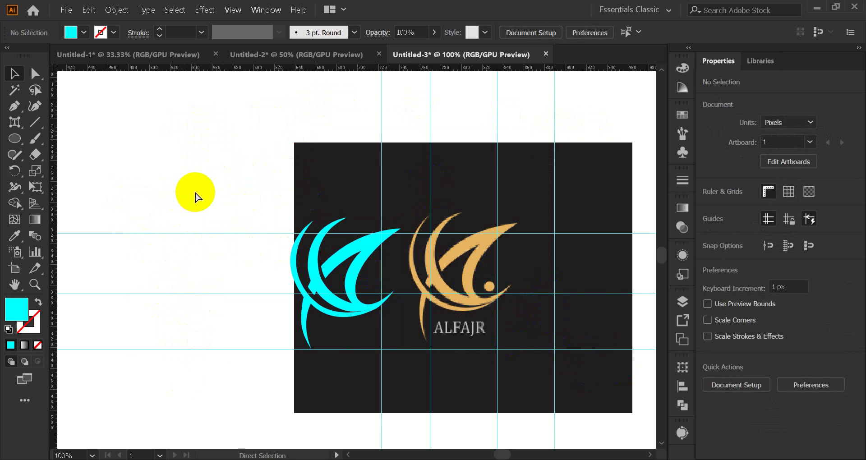
key("ctrl+a")
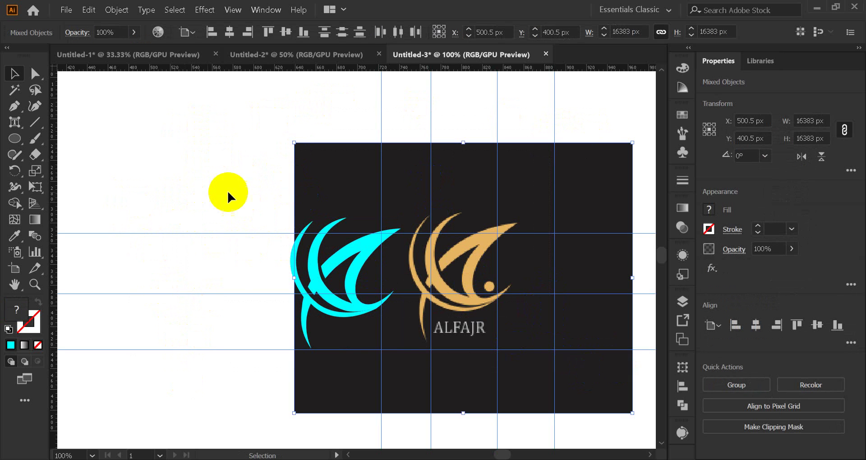
key("ctrl+h")
left_click(255, 192)
left_click(338, 179)
Step: Delete all the horizontal and vertical guides from the artboard
left_click_drag(129, 165, 195, 400)
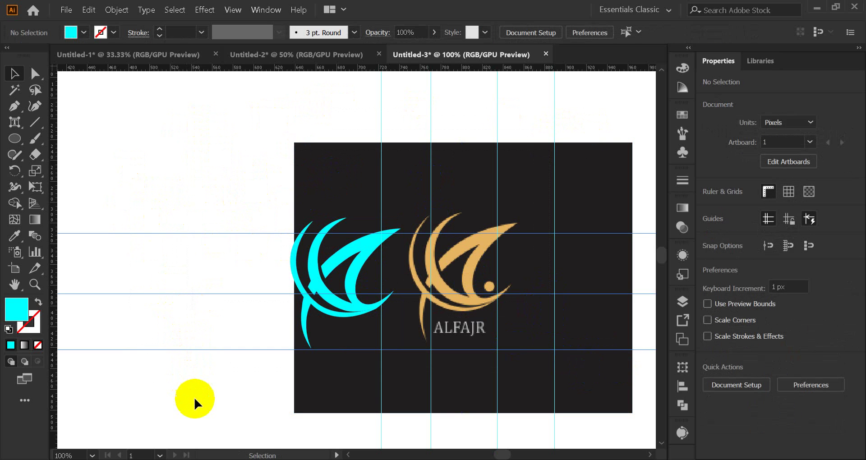
left_click_drag(139, 192, 206, 387)
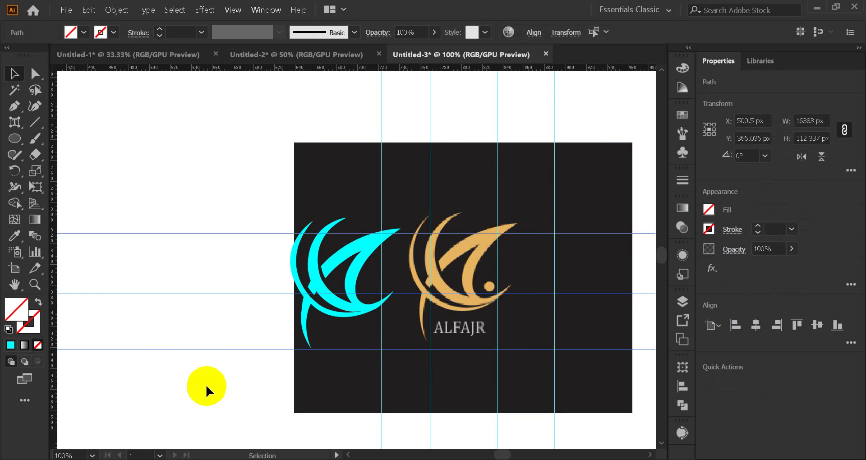
left_click(206, 302)
scroll(237, 264, "up", 2)
left_click_drag(325, 120, 587, 154)
key("Delete")
scroll(546, 251, "down", 2)
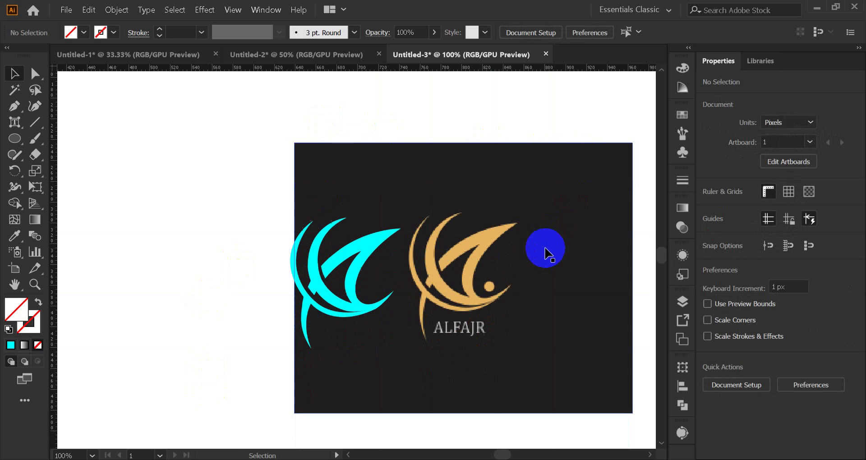
Step: Move the cyan logo and the dark reference image together to about X 483 px, Y 381 px
left_click_drag(536, 276, 429, 273)
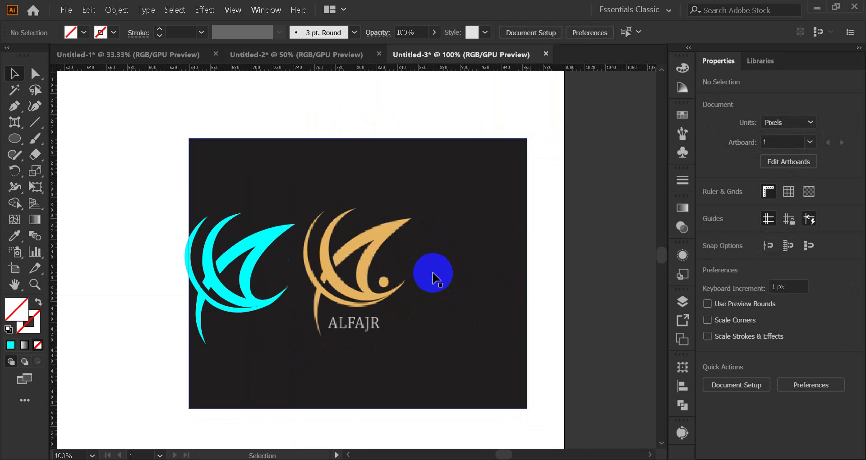
scroll(430, 275, "down", 3)
left_click_drag(279, 287, 392, 281)
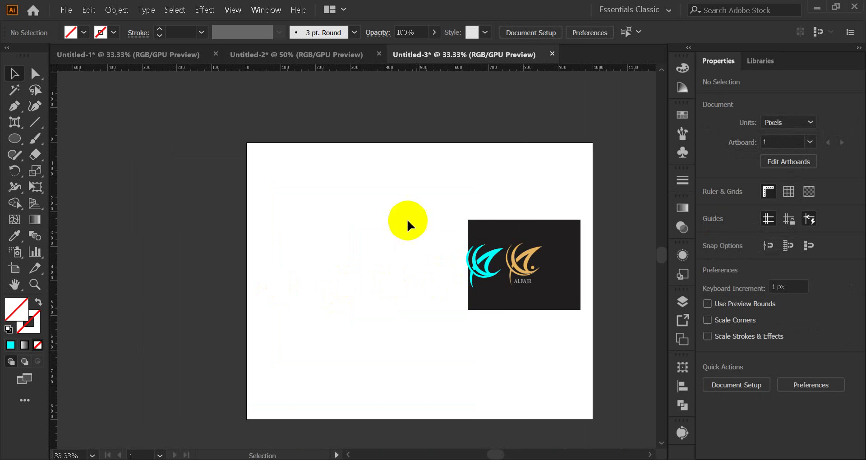
left_click_drag(406, 188, 557, 321)
left_click_drag(550, 267, 342, 121)
scroll(419, 274, "up", 2)
scroll(420, 274, "up", 2)
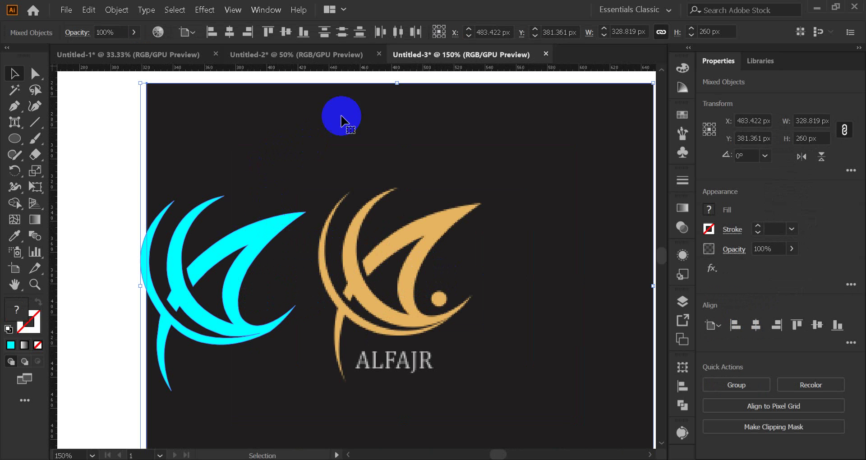
Step: Switch to the HW-29 folder and examine the alphabet_4 and Logo-2.Alo-logo reference images enlarged
left_click(817, 7)
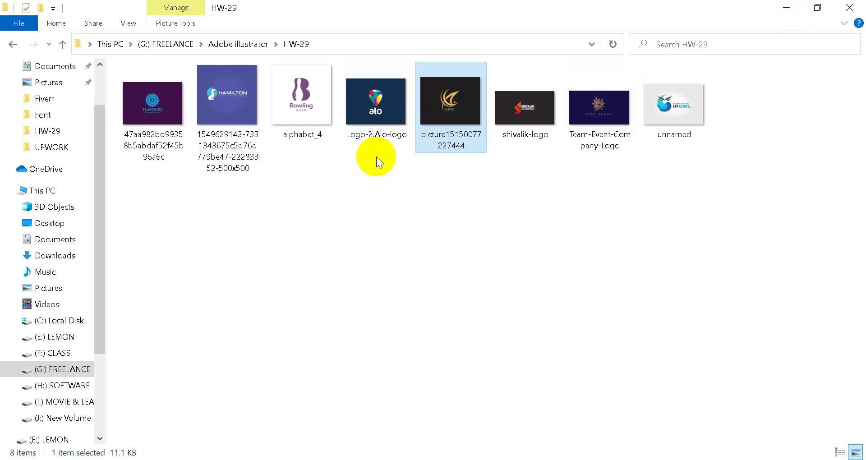
double_click(300, 97)
scroll(426, 222, "up", 6)
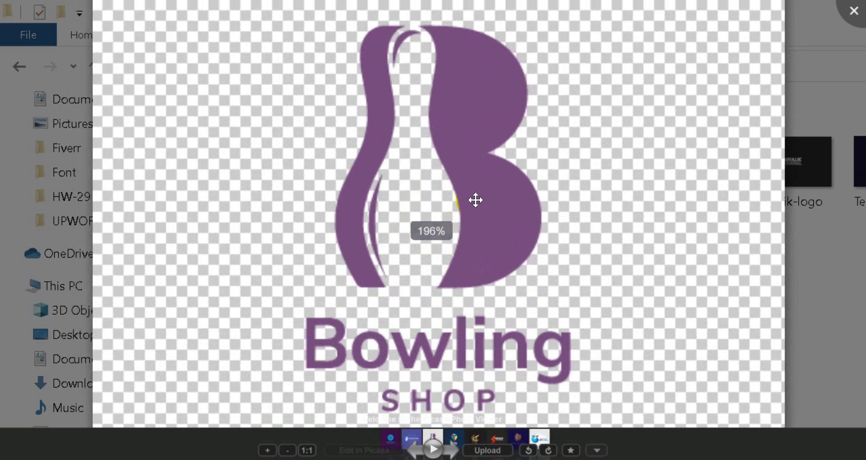
left_click(853, 12)
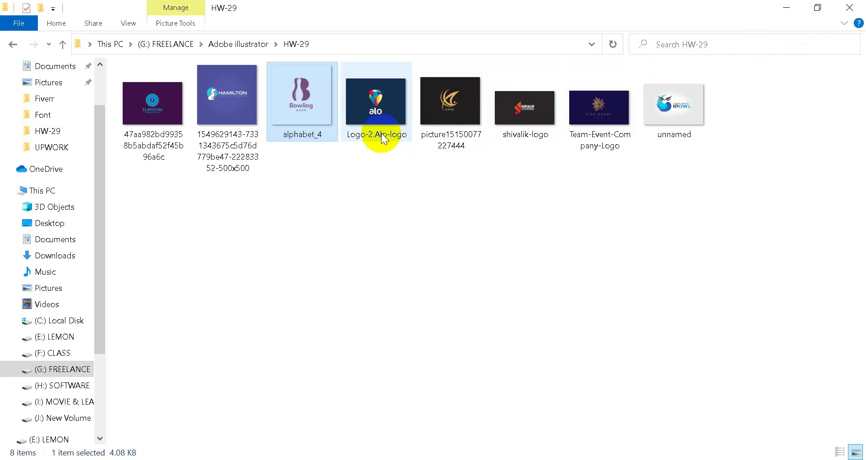
double_click(379, 108)
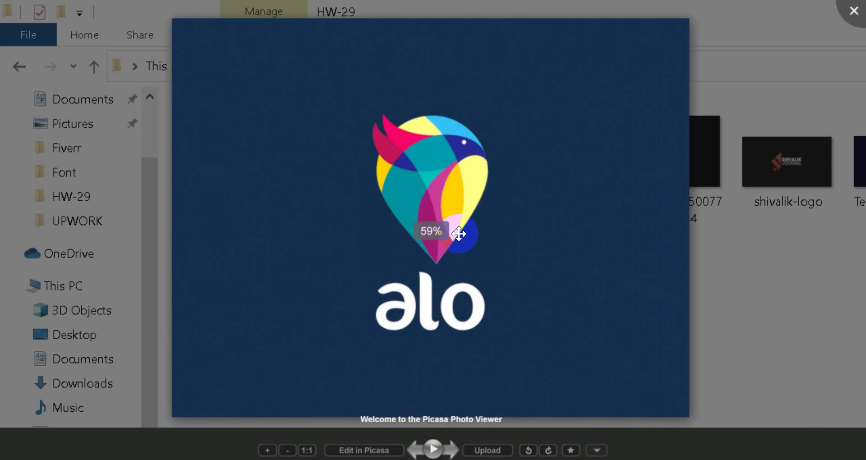
scroll(459, 234, "up", 3)
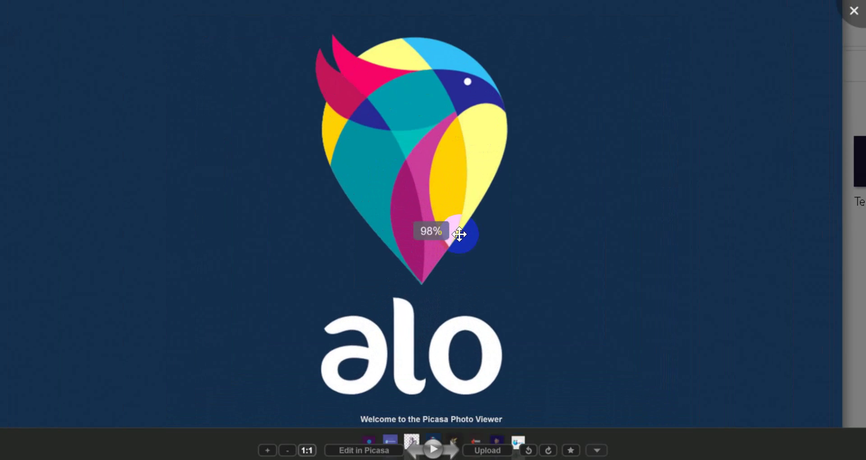
left_click(862, 6)
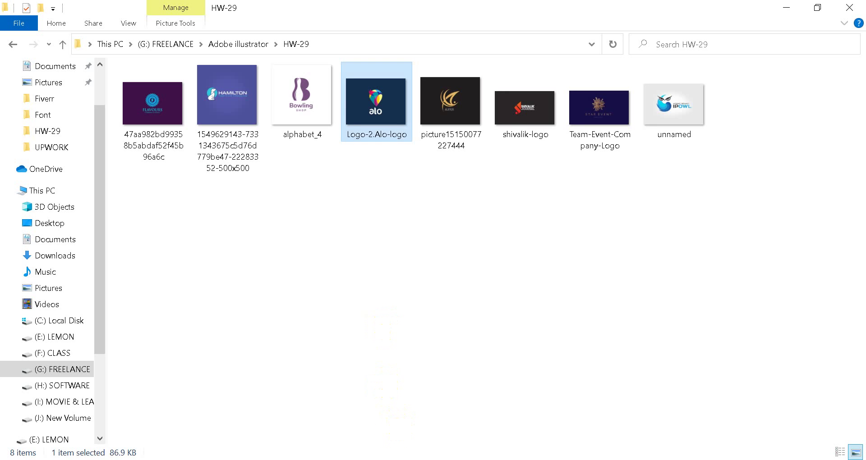
Step: Switch back to Illustrator and inspect the recreated alo bird logo in the Untitled-1 document up close and as a whole
key("alt+Tab")
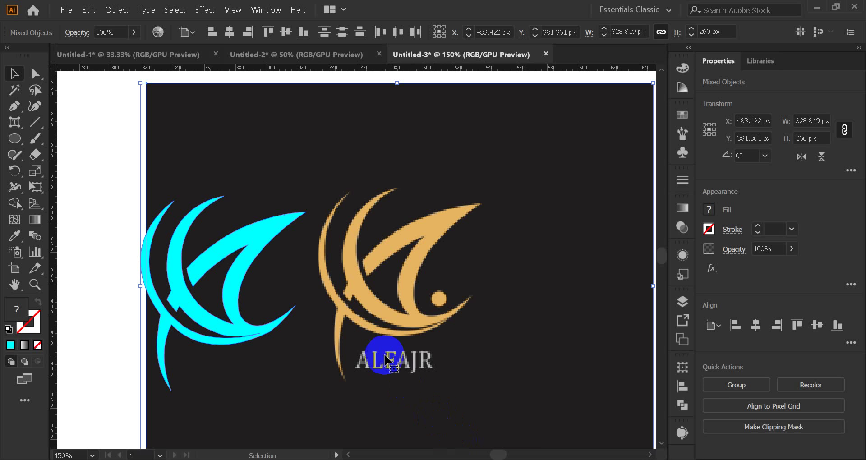
left_click(115, 60)
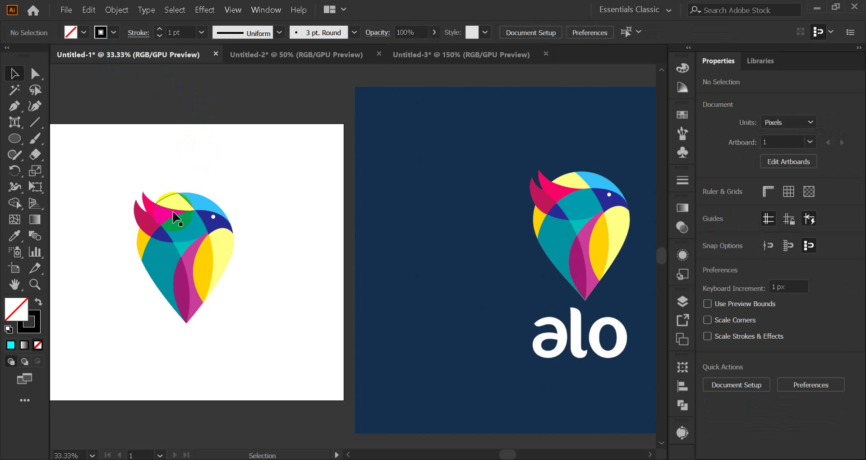
left_click_drag(115, 273, 327, 273)
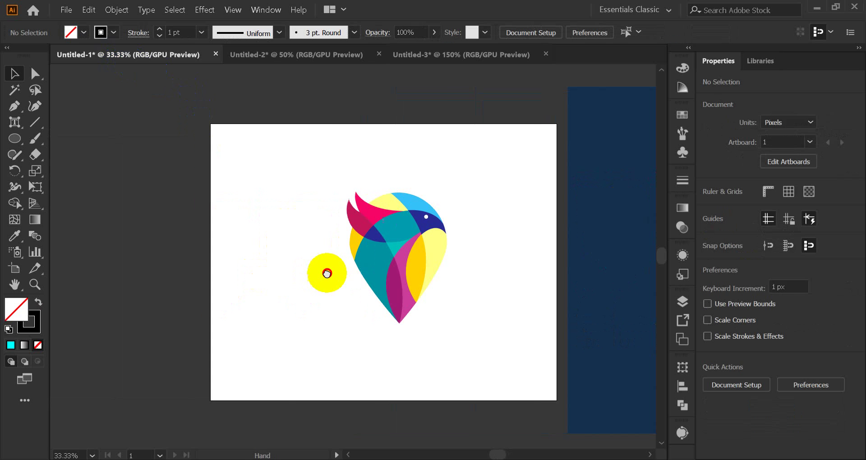
scroll(414, 277, "up", 3)
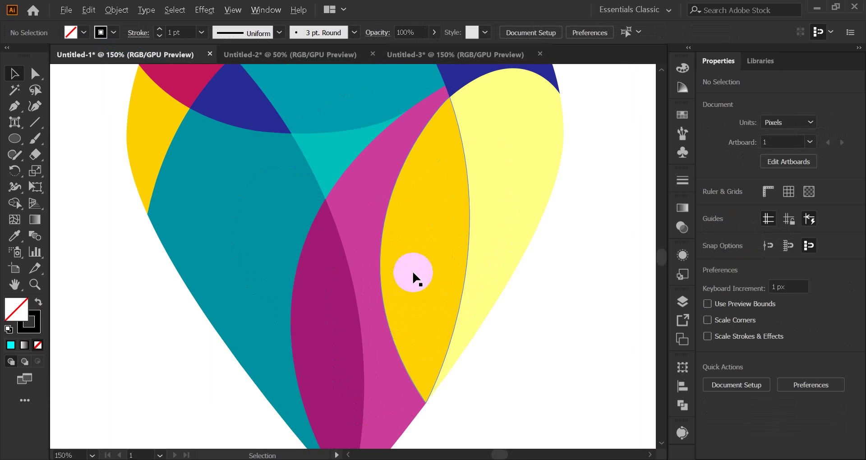
scroll(412, 271, "down", 2)
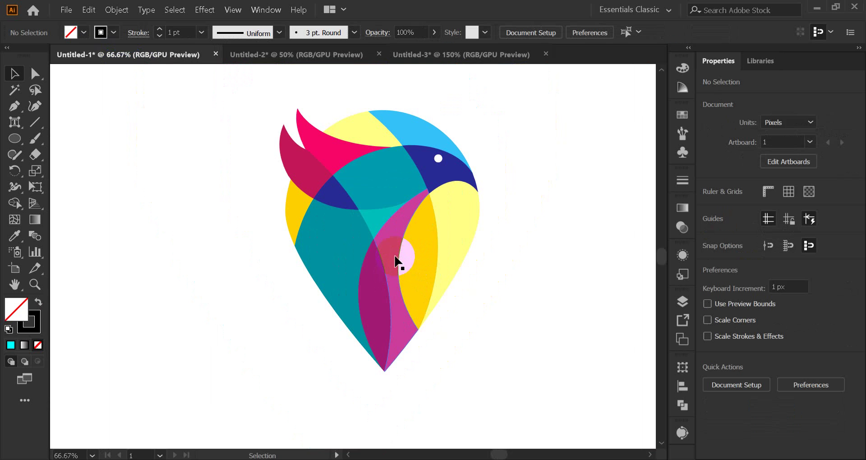
scroll(486, 243, "down", 2)
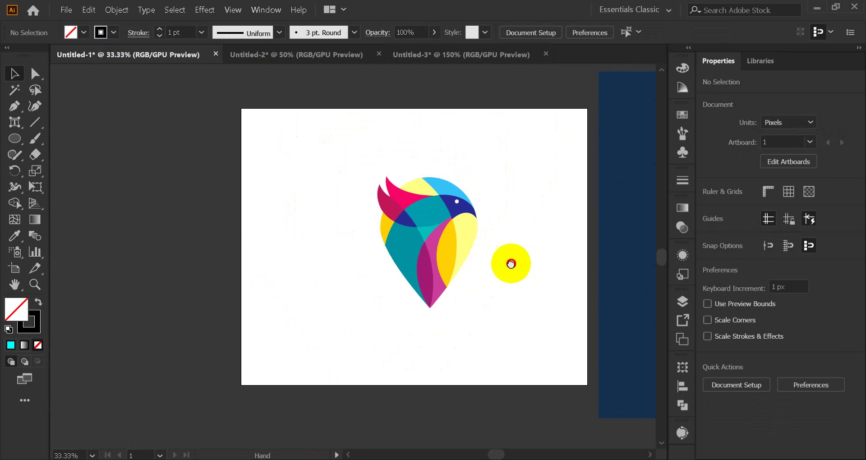
Step: Select all pieces of the recreated alo bird and move them to about X 856 px, Y 400 px
left_click_drag(508, 265, 252, 235)
left_click_drag(187, 228, 248, 299)
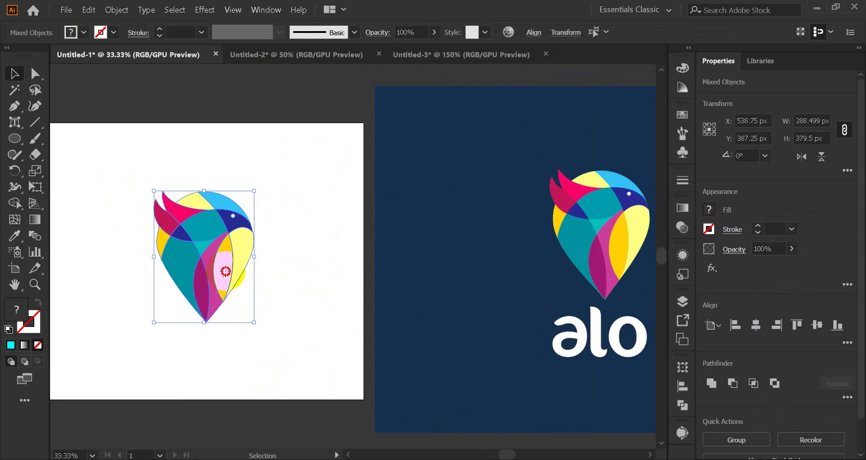
left_click_drag(226, 272, 336, 275)
Step: Use the Shape Builder tool to merge the bird's light teal triangle with the teal area above and the crimson crest with the adjoining dark blue piece
scroll(400, 293, "up", 4)
left_click_drag(209, 243, 543, 295)
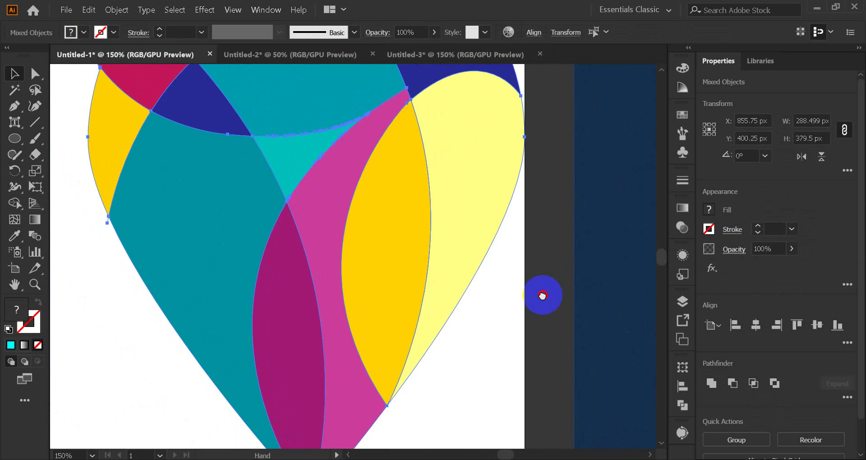
left_click(17, 202)
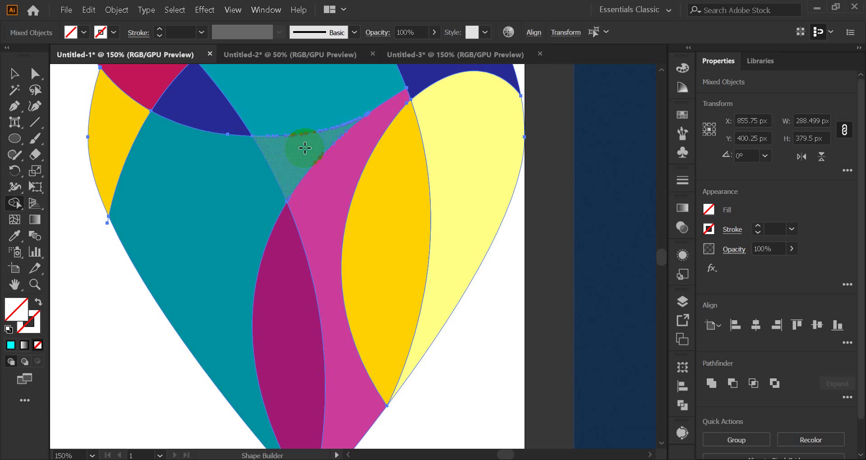
mouse_move(311, 143)
left_mouse_down()
mouse_move(302, 117)
mouse_move(294, 151)
left_mouse_up()
scroll(298, 148, "up", 2)
scroll(325, 152, "up", 2)
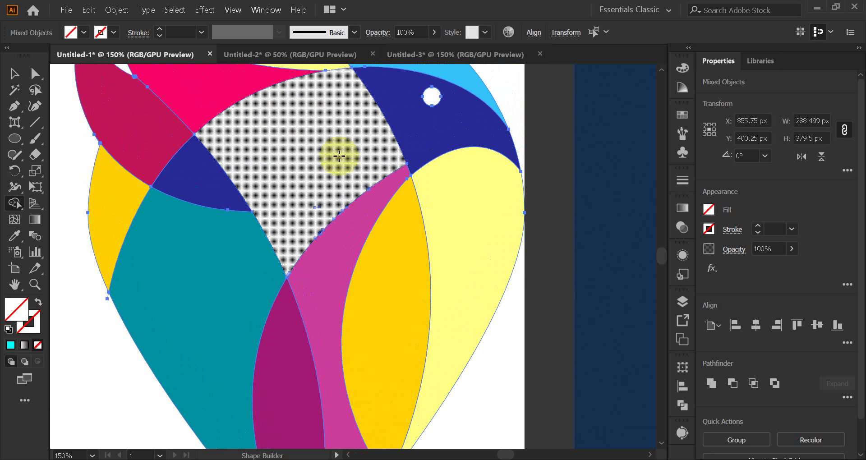
scroll(334, 178, "up", 2)
left_click_drag(345, 184, 270, 172)
left_click_drag(163, 178, 203, 207)
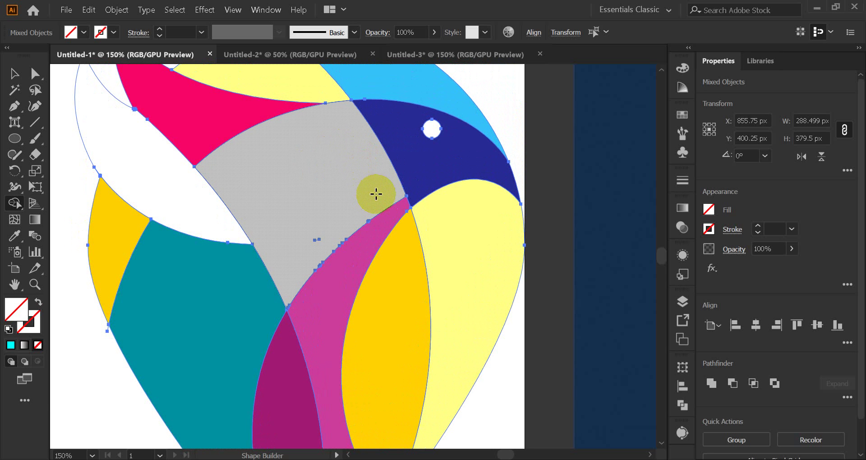
Step: Examine the stray path ends beside the second bird's yellow-teal corner and inside its empty central region up close
scroll(494, 287, "up", 2)
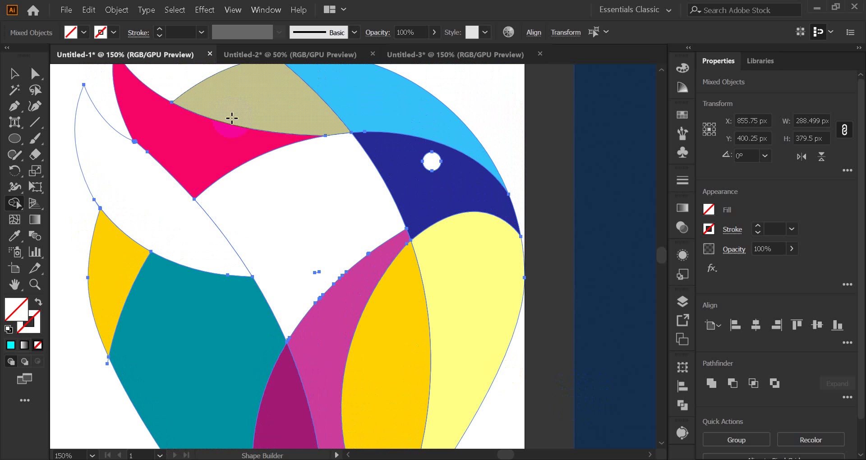
left_click(241, 131)
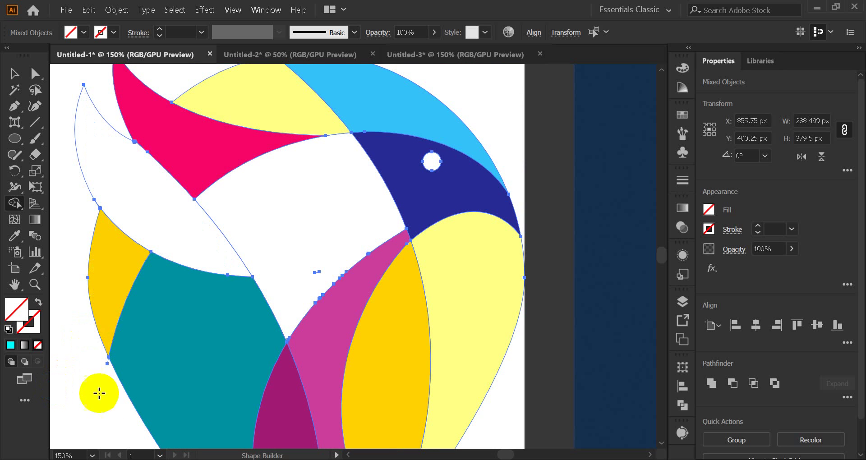
scroll(96, 371, "up", 7)
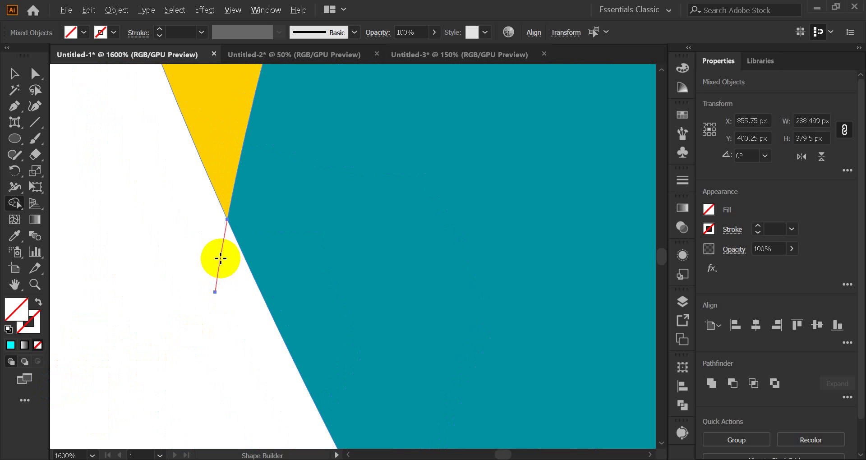
left_click(14, 73)
scroll(251, 136, "down", 5)
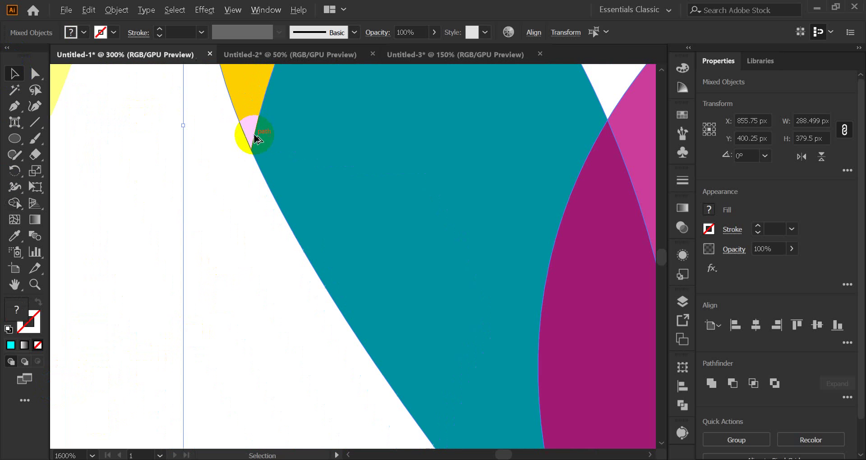
scroll(391, 158, "down", 3)
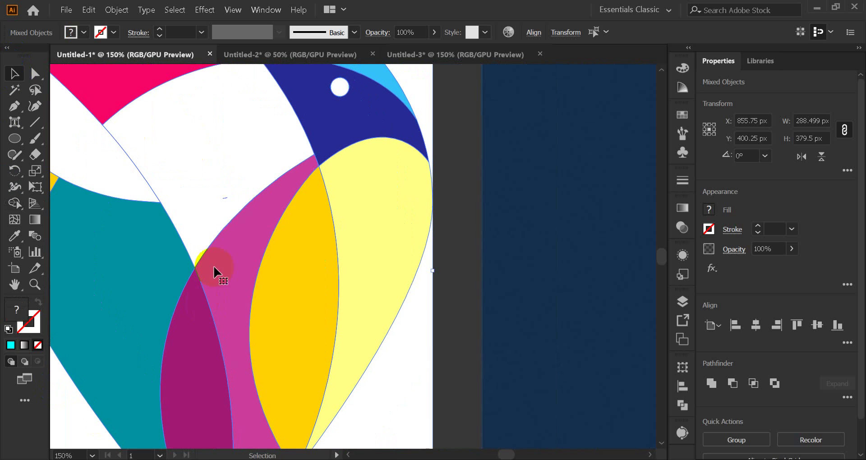
scroll(220, 195, "up", 8)
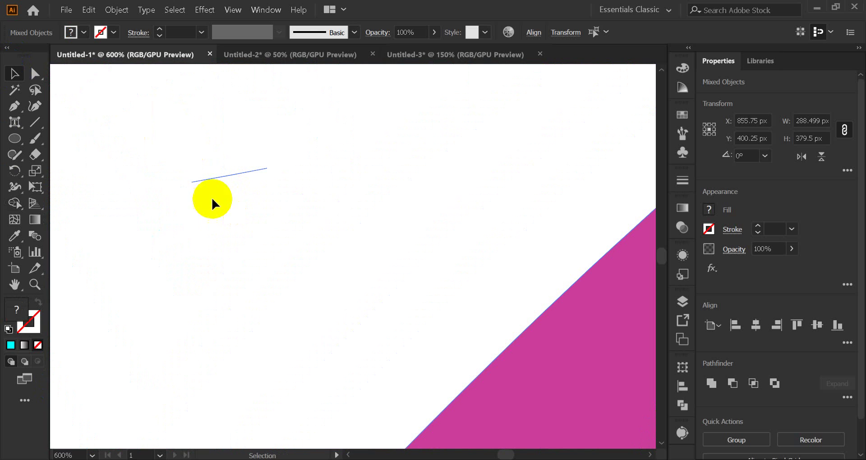
left_click(13, 184)
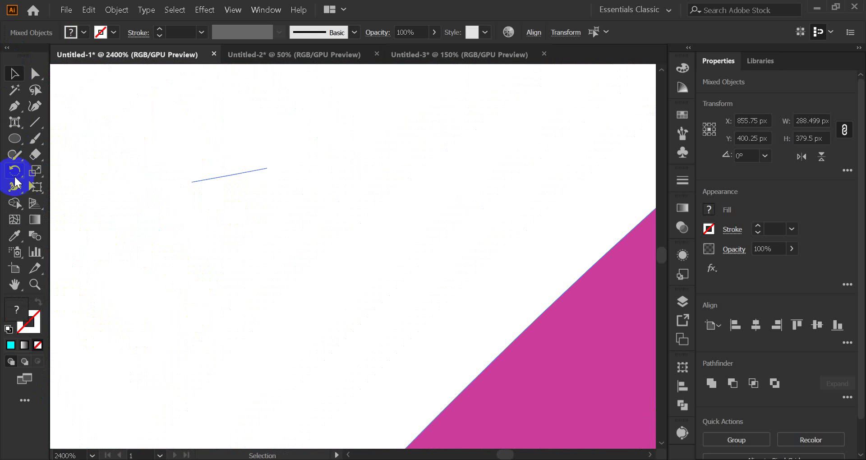
left_click(15, 204)
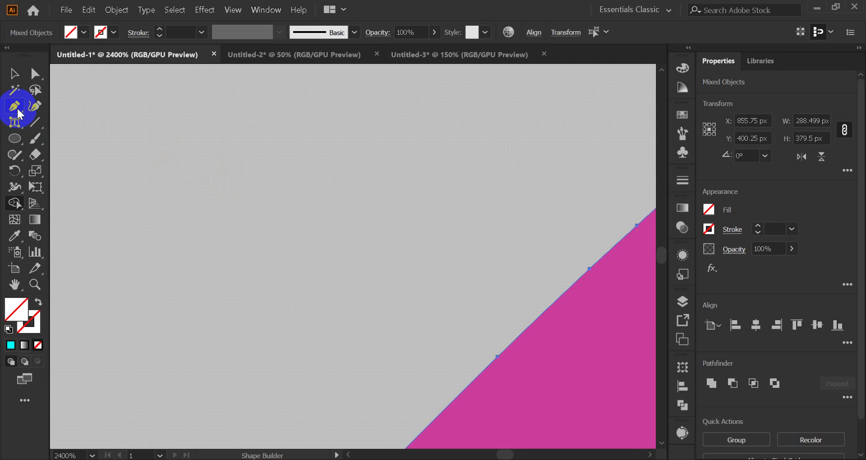
left_click(14, 73)
scroll(292, 183, "down", 4)
scroll(293, 182, "down", 8)
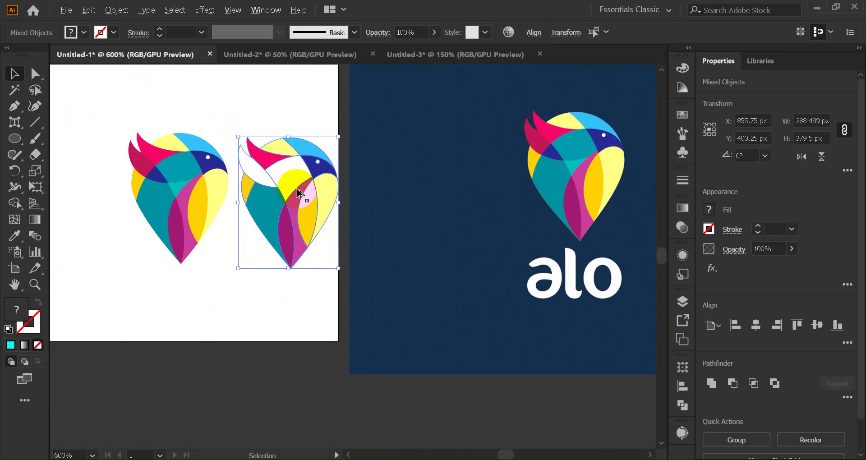
Step: Use the Shape Builder tool to merge the second bird's golden yellow leaf with the adjoining magenta piece
scroll(310, 208, "up", 4)
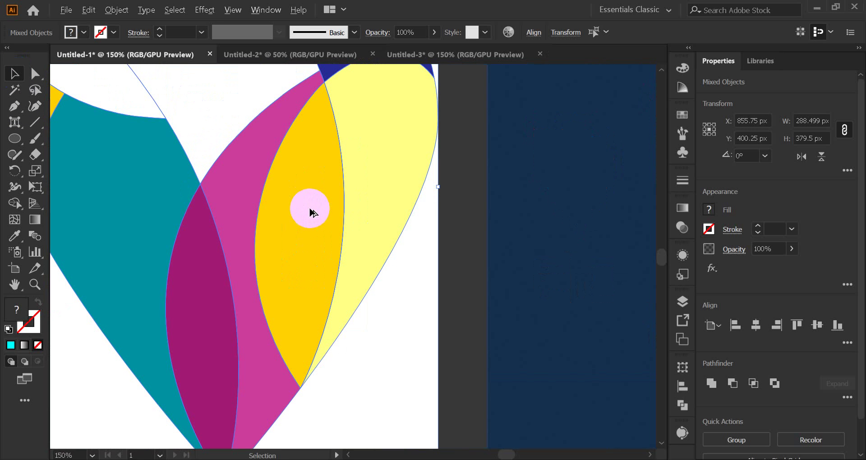
left_click(15, 204)
mouse_move(295, 204)
left_mouse_down()
mouse_move(242, 188)
mouse_move(240, 178)
left_mouse_up()
left_click(11, 77)
scroll(267, 189, "down", 3)
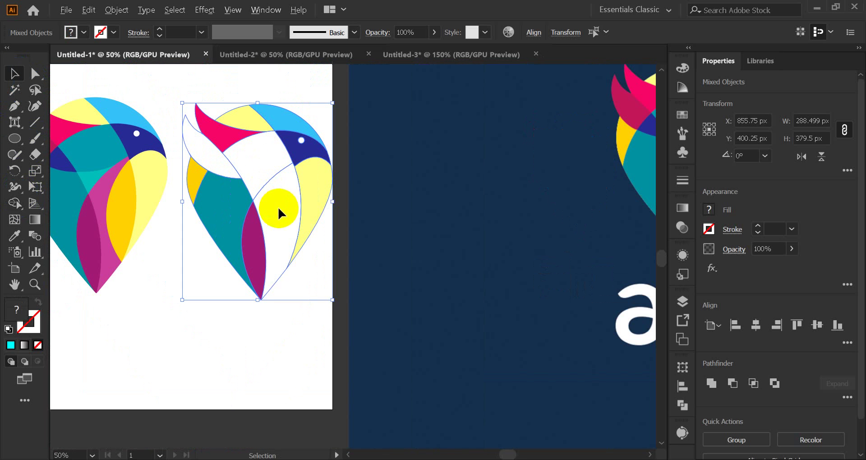
Step: Fill the merged leaf shape with the magenta sampled from the alo reference logo using the Eyedropper
left_click(263, 312)
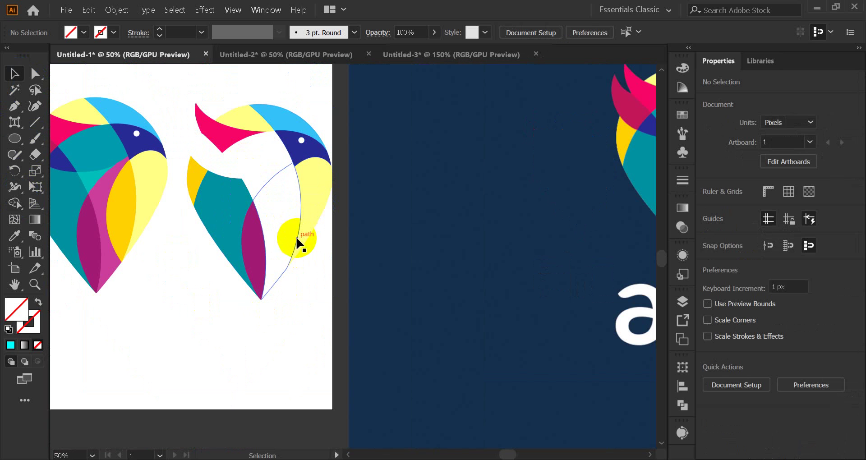
left_click(284, 275)
left_click(15, 236)
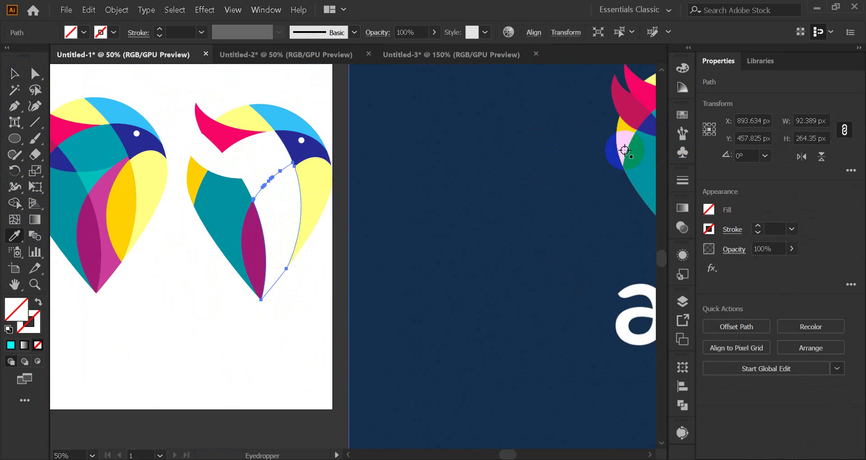
left_click(552, 166)
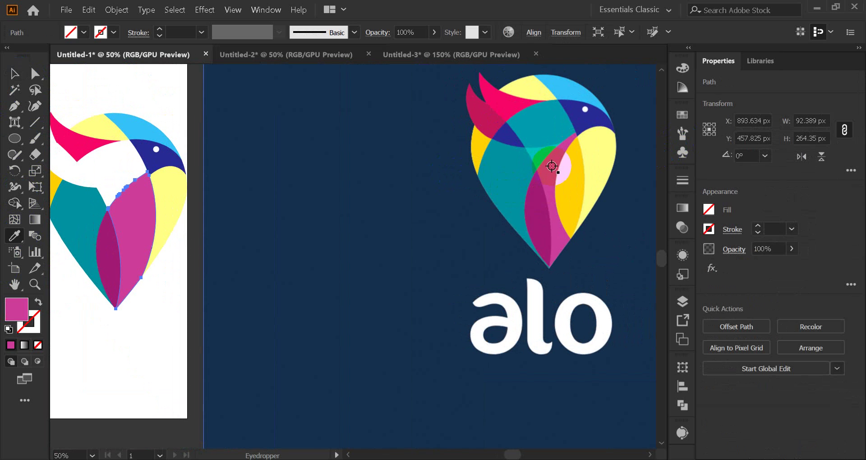
Step: Select the second bird's unfilled lower crest and fill it with the crimson sampled from the reference logo
left_click(15, 73)
left_click(108, 173)
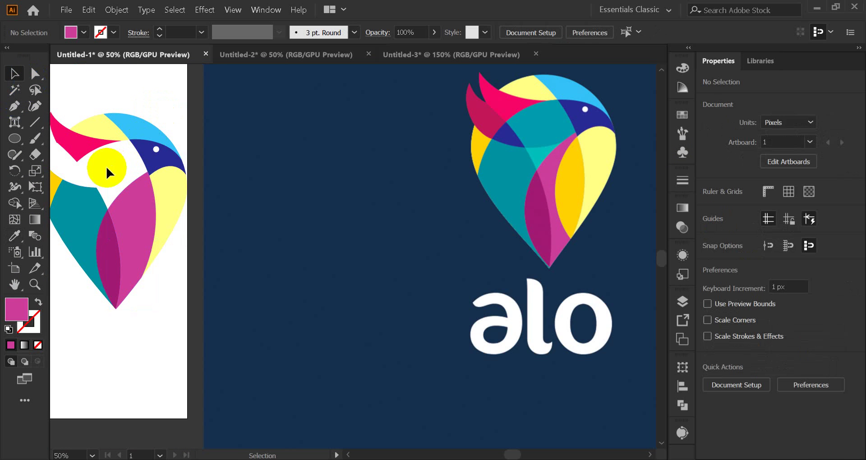
left_click(83, 177)
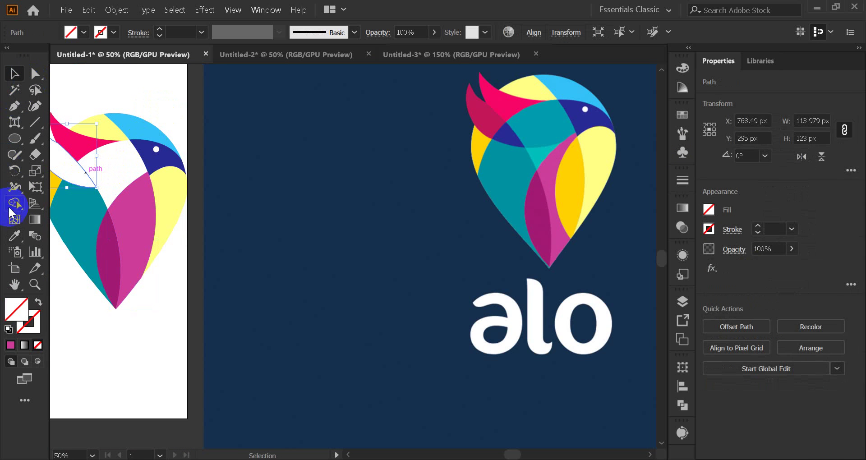
left_click(15, 235)
left_click(473, 120)
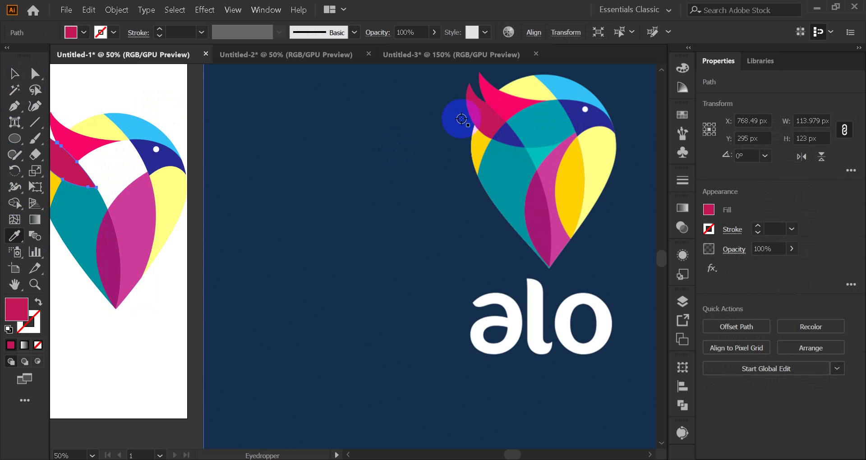
left_click(15, 73)
left_click(111, 148)
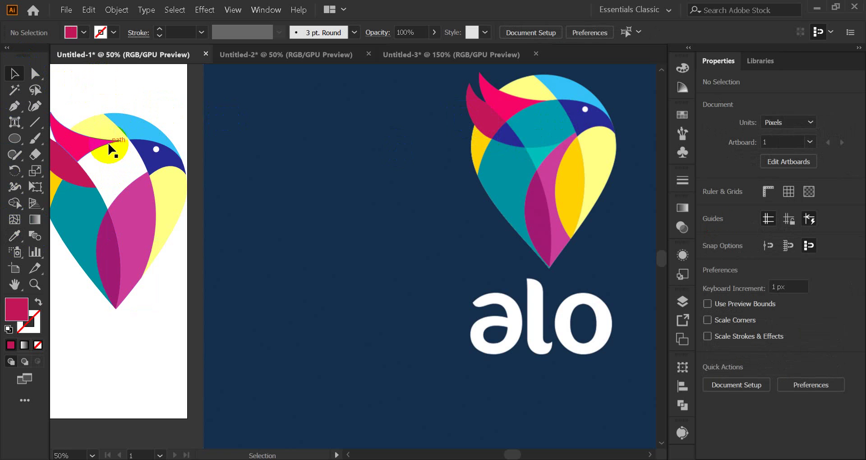
left_click(111, 148)
left_click(126, 194)
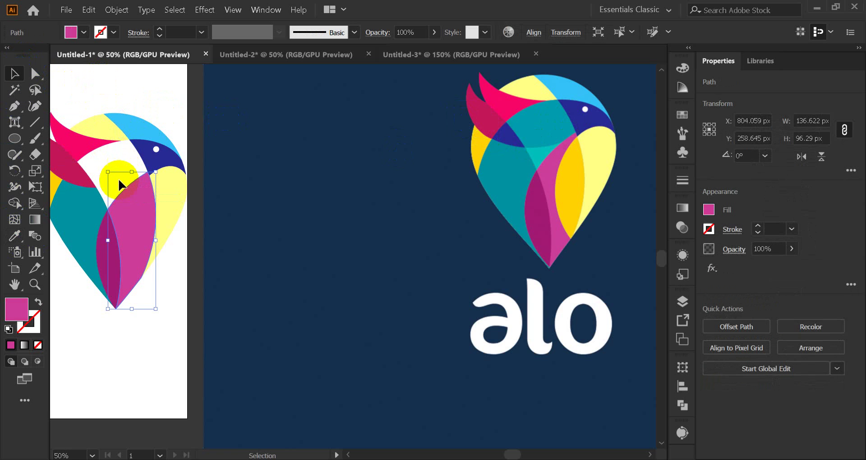
left_click(115, 159)
left_click(145, 189)
left_click(153, 96)
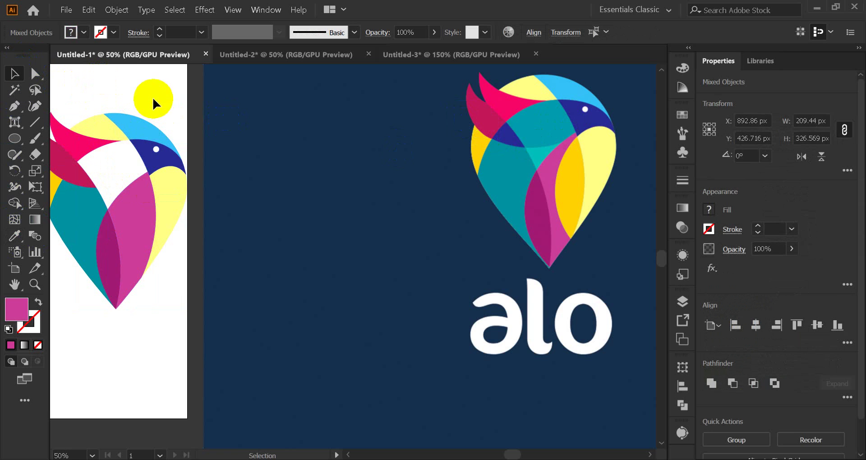
left_click(15, 204)
left_click(15, 73)
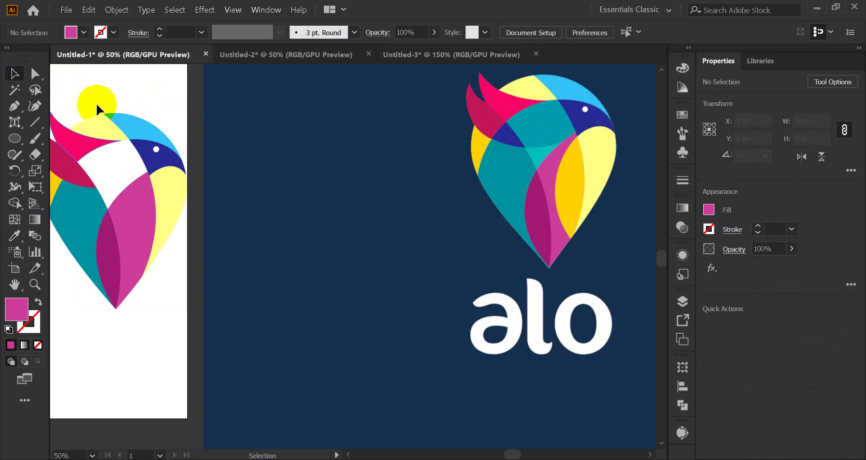
Step: Select all pieces of the second bird and build its empty central region as a filled shape with Shape Builder
key("ctrl+a")
left_click(15, 203)
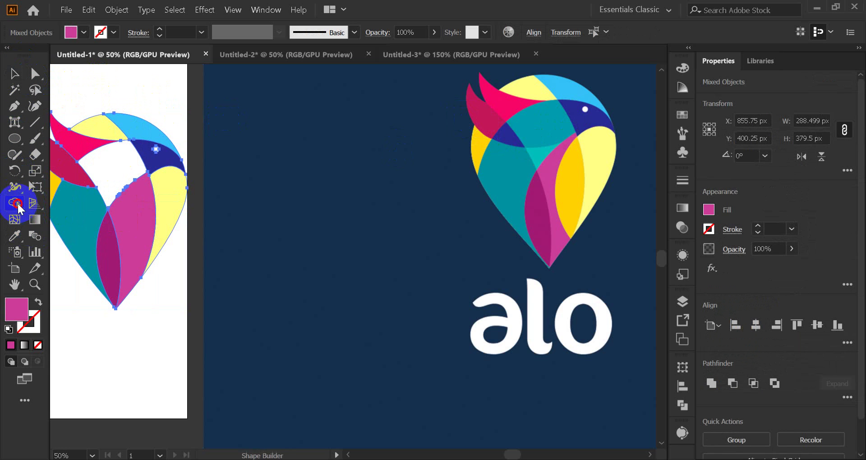
left_click_drag(107, 168, 136, 190)
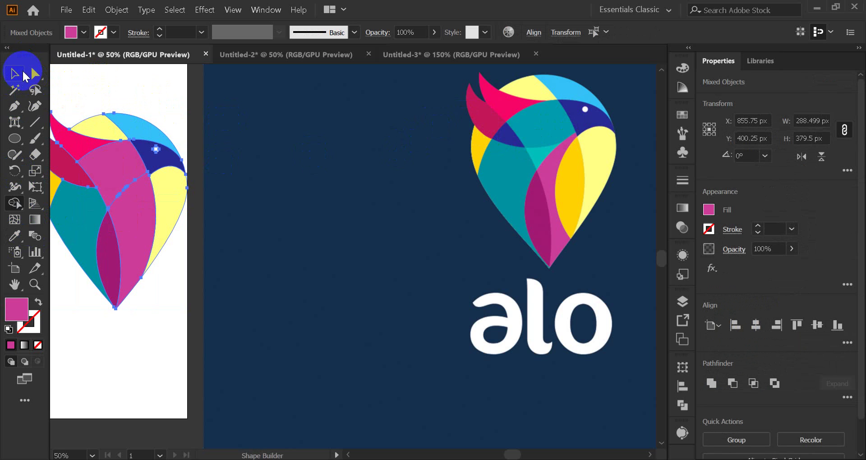
left_click(23, 74)
left_click(172, 81)
Step: Fill the second bird's central region with the teal sampled from the reference logo's head area, and deselect it
left_click(122, 171)
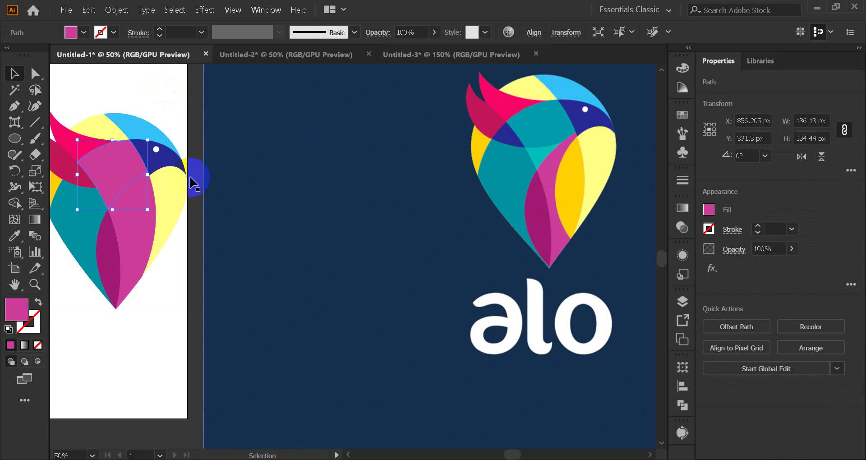
left_click(15, 236)
left_click(557, 116)
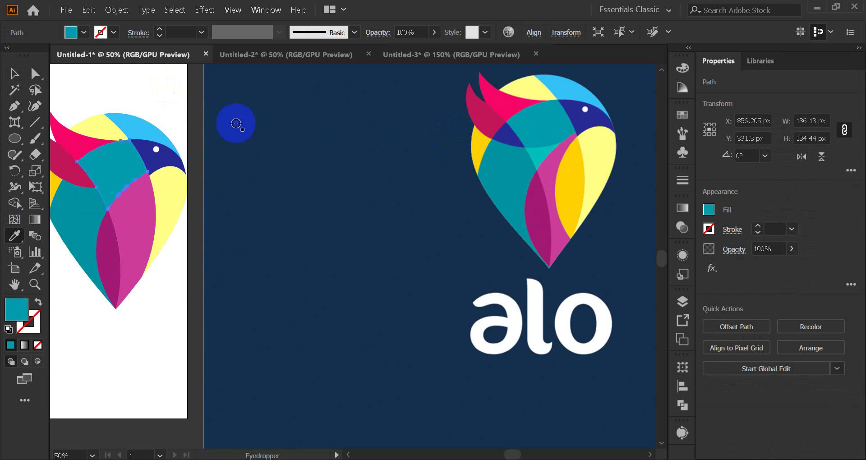
left_click(14, 73)
left_click(163, 94)
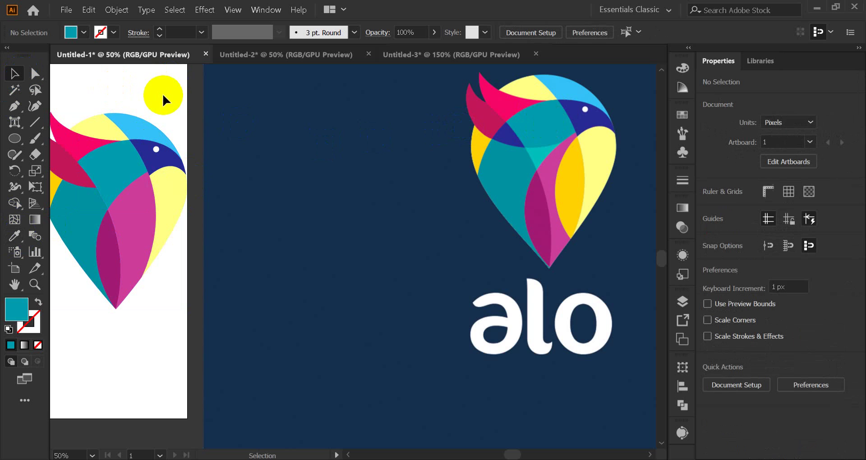
Step: Examine the recolored bird next to the first version and the reference, both as a whole and up close
key("ctrl+minus")
key("ctrl+minus")
key("ctrl+minus")
left_click_drag(163, 155, 338, 193)
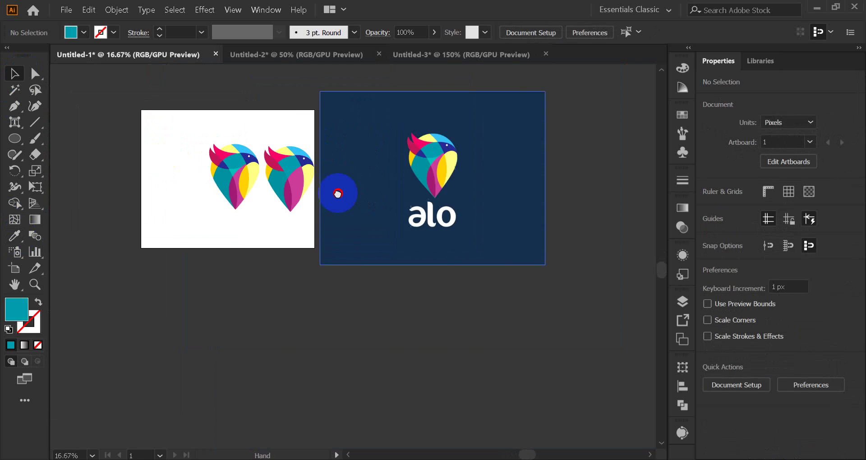
scroll(329, 203, "up", 3)
scroll(261, 178, "up", 2)
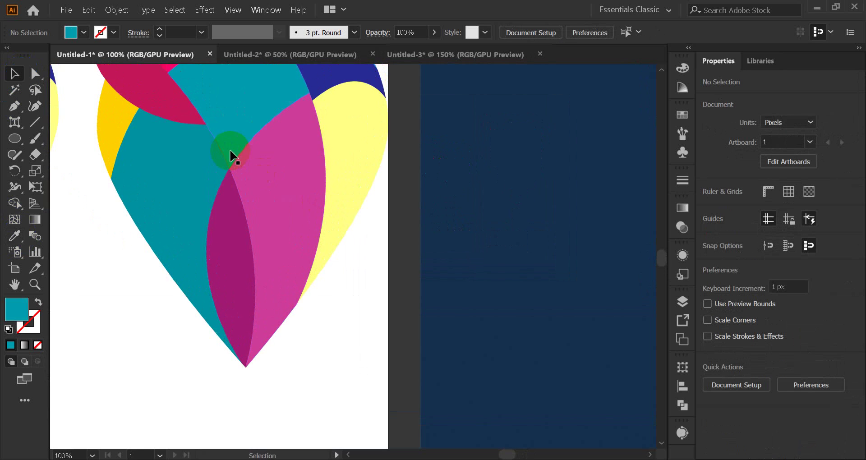
scroll(228, 151, "up", 4)
scroll(217, 196, "up", 4)
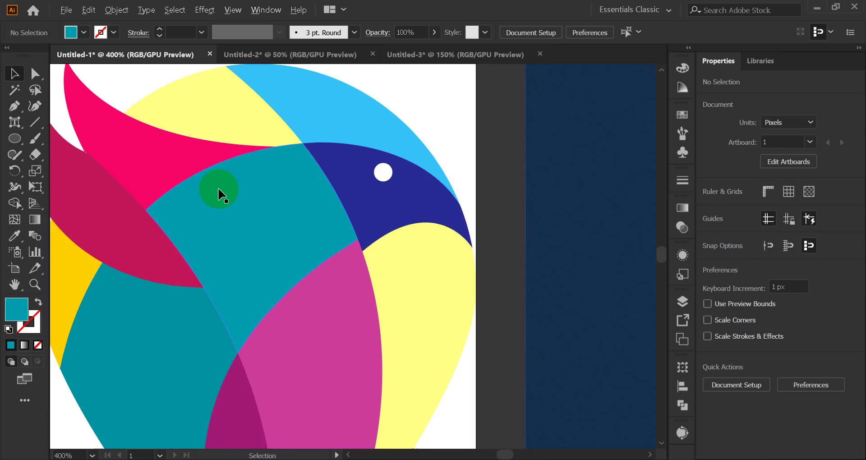
scroll(219, 192, "down", 6)
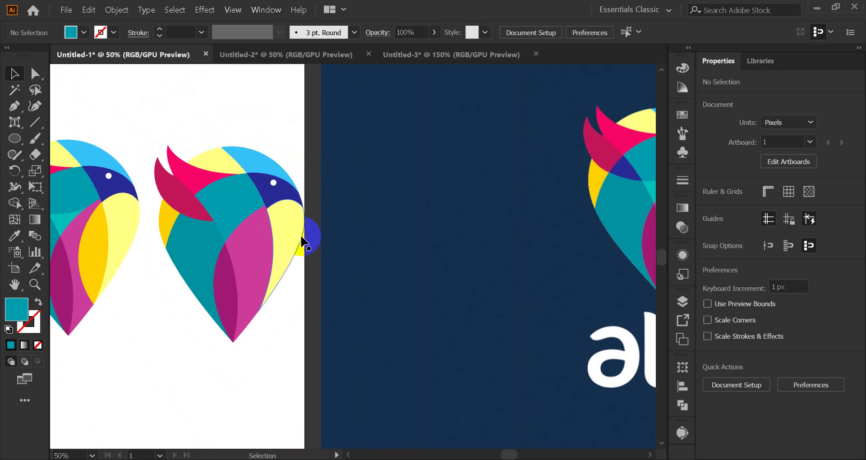
Step: Switch to the Google Meet window in the browser to check the meeting, and return to Illustrator
mouse_move(452, 458)
left_click(397, 420)
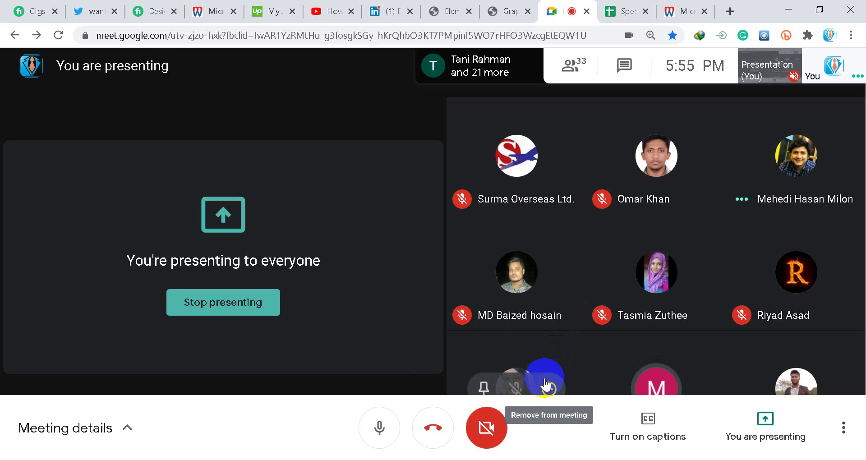
left_click(515, 406)
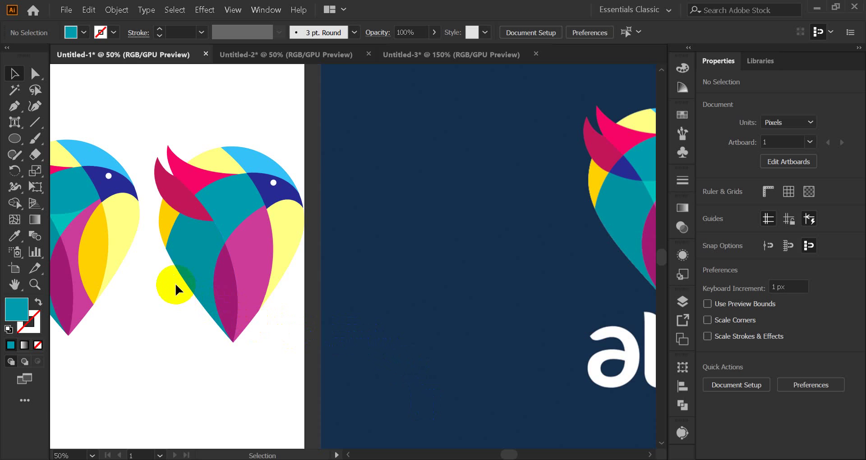
Step: Pull the first bird's lower body apart by moving its dark teal, yellow, pale yellow, dark purple and magenta pieces outward onto empty artboard
left_click_drag(180, 277, 370, 222)
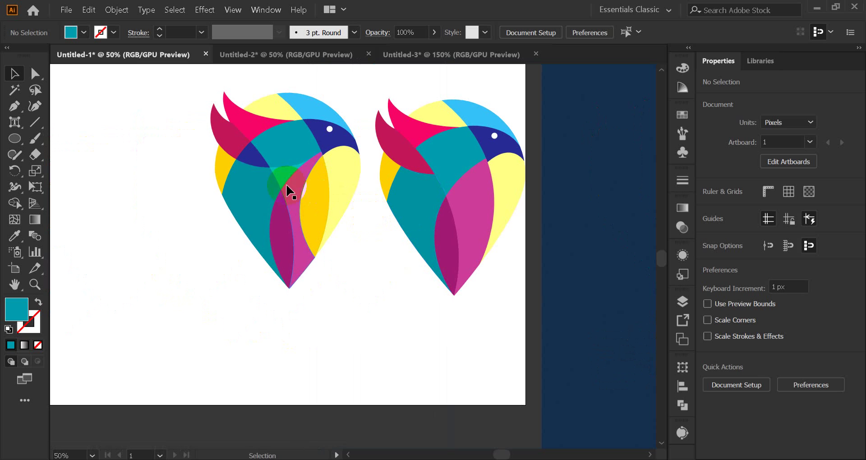
left_click(252, 194)
left_click_drag(251, 194, 132, 241)
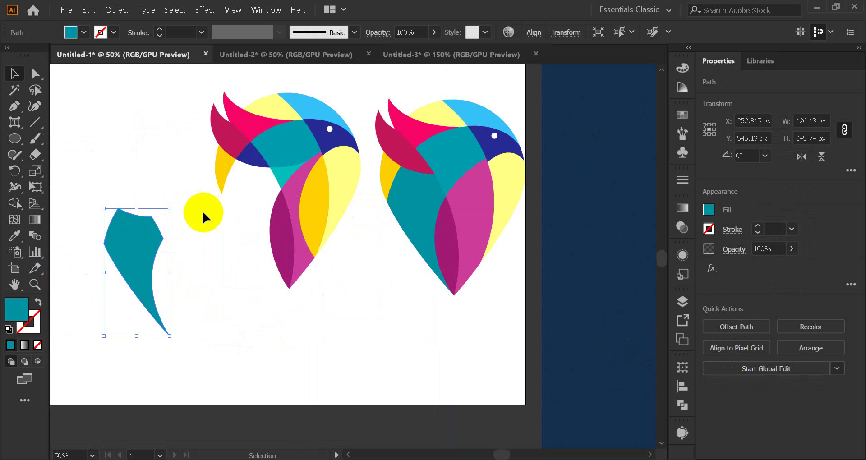
left_click_drag(318, 190, 347, 311)
left_click_drag(345, 226, 406, 383)
left_click_drag(287, 247, 202, 301)
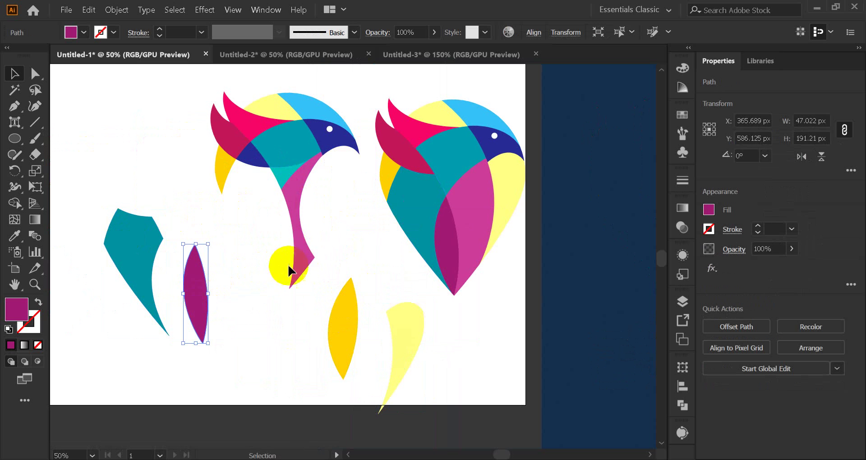
left_click_drag(291, 265, 259, 383)
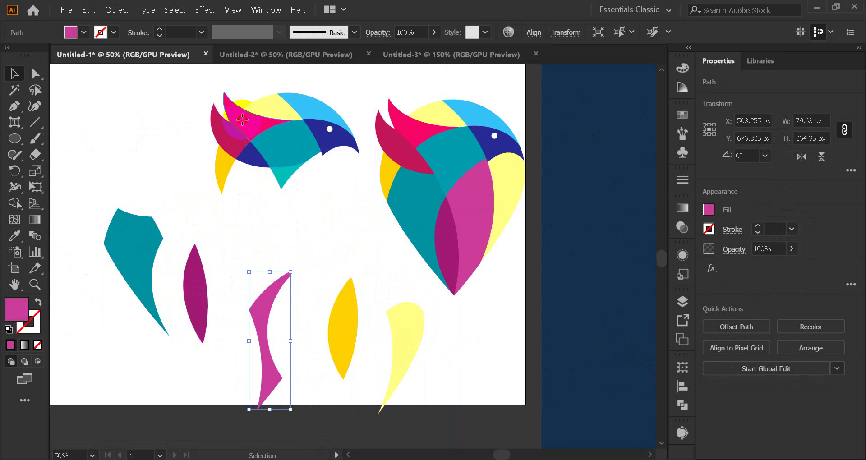
Step: Move the first bird's pink crest, crimson feather, yellow back piece and pale yellow crown piece away from the head
left_click_drag(244, 122, 126, 122)
left_click_drag(217, 145, 157, 190)
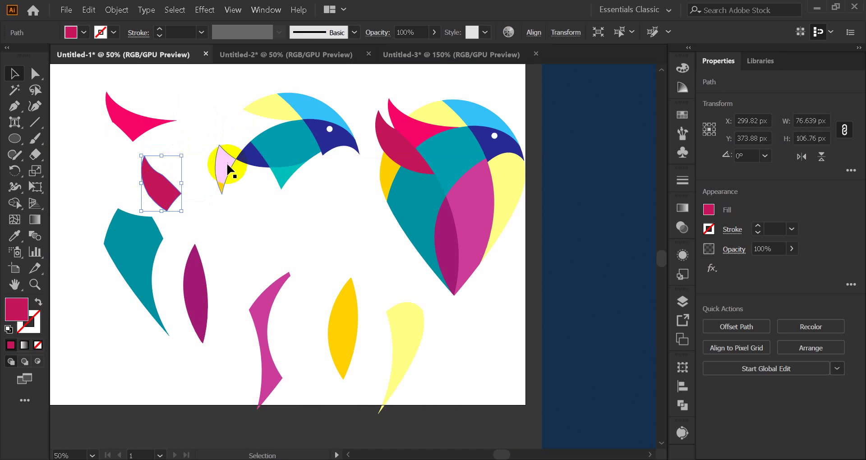
left_click_drag(222, 170, 180, 149)
left_click_drag(270, 112, 208, 95)
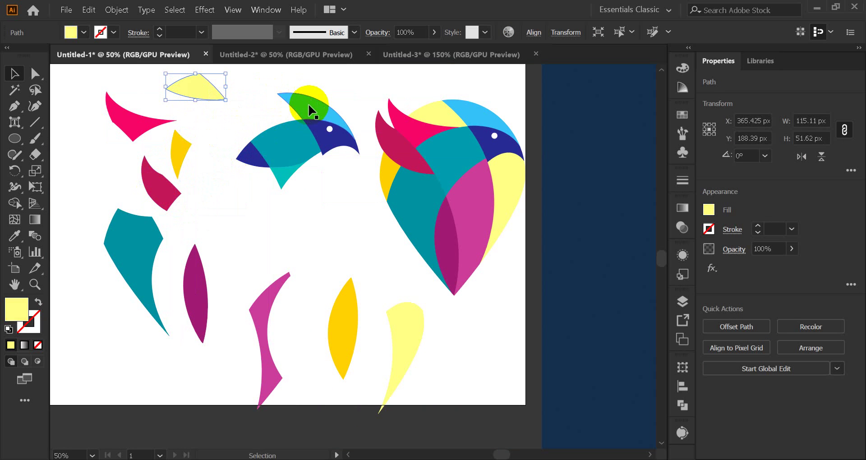
Step: Spread out the first bird's light blue, teal, turquoise and two navy head pieces so each stands apart, and deselect them
left_click_drag(310, 106, 306, 77)
left_click_drag(284, 154, 267, 109)
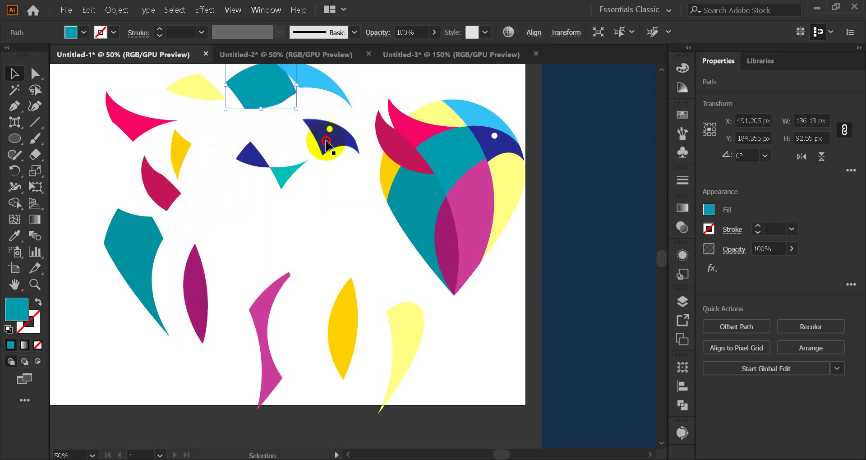
left_click_drag(326, 146, 334, 185)
left_click_drag(278, 178, 286, 226)
left_click_drag(254, 149, 242, 198)
left_click_drag(266, 87, 256, 154)
left_click_drag(306, 82, 307, 122)
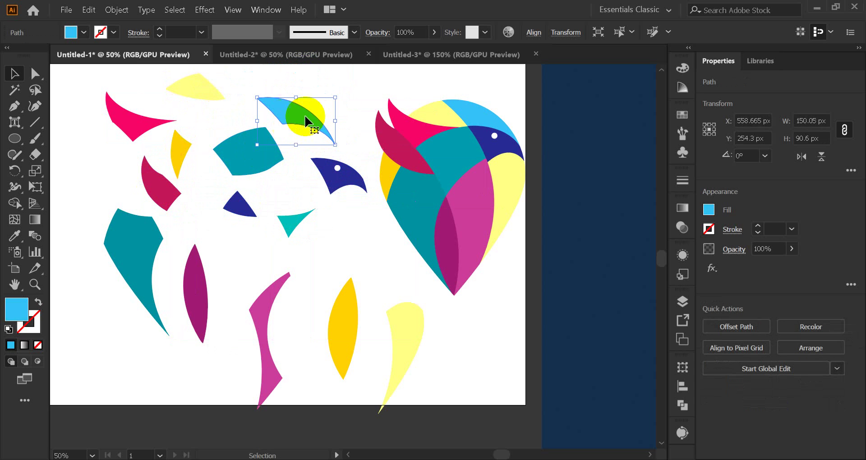
left_click(286, 153)
scroll(274, 170, "down", 2)
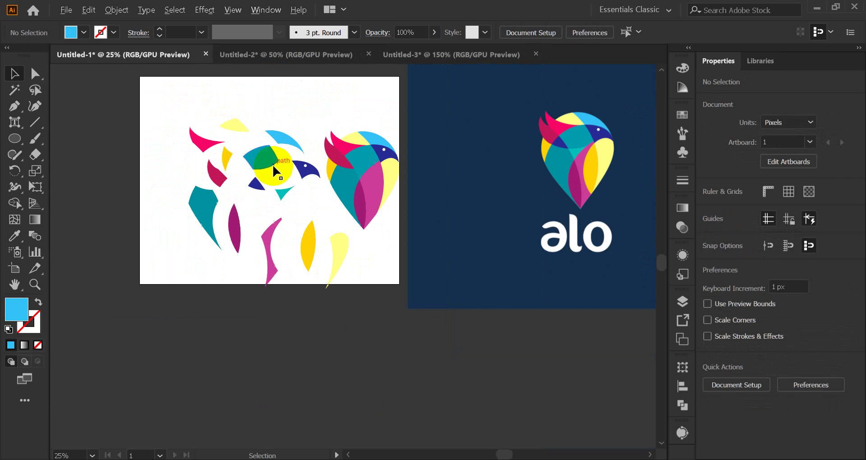
left_click_drag(273, 171, 436, 280)
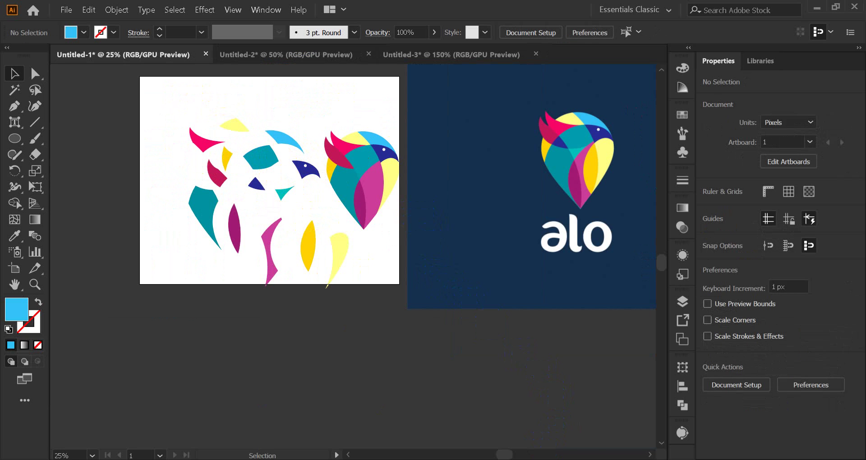
Step: Switch to the Google Meet window in the browser
mouse_move(451, 459)
left_click(409, 428)
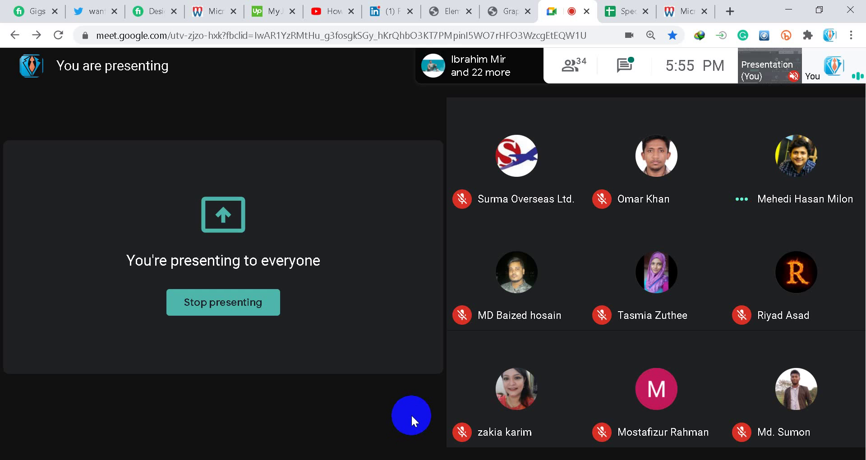